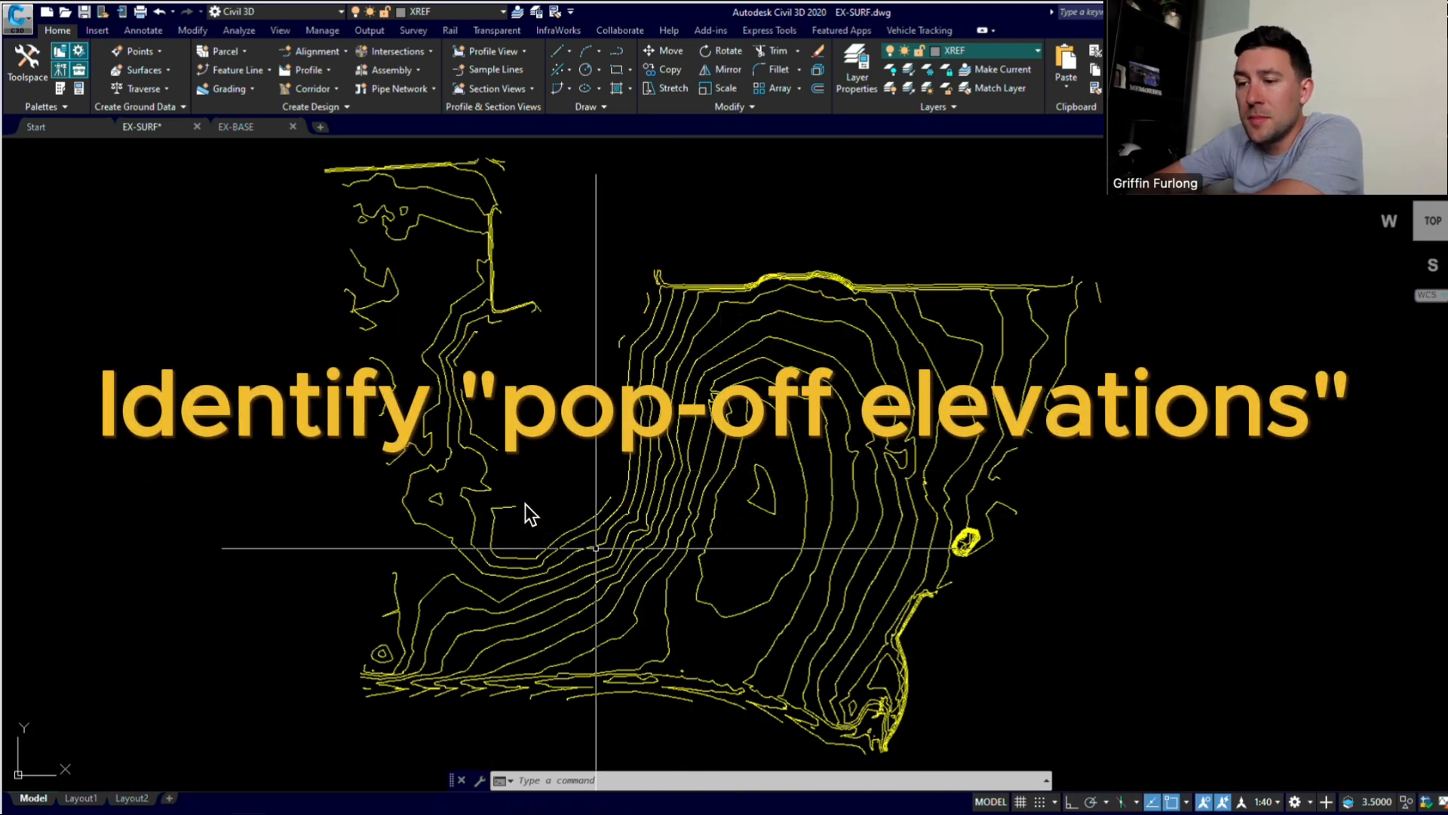
# Step: Switch to the EX-BASE drawing and copy the blue property boundary polyline to the clipboard
pyautogui.scroll(2, 581, 329)
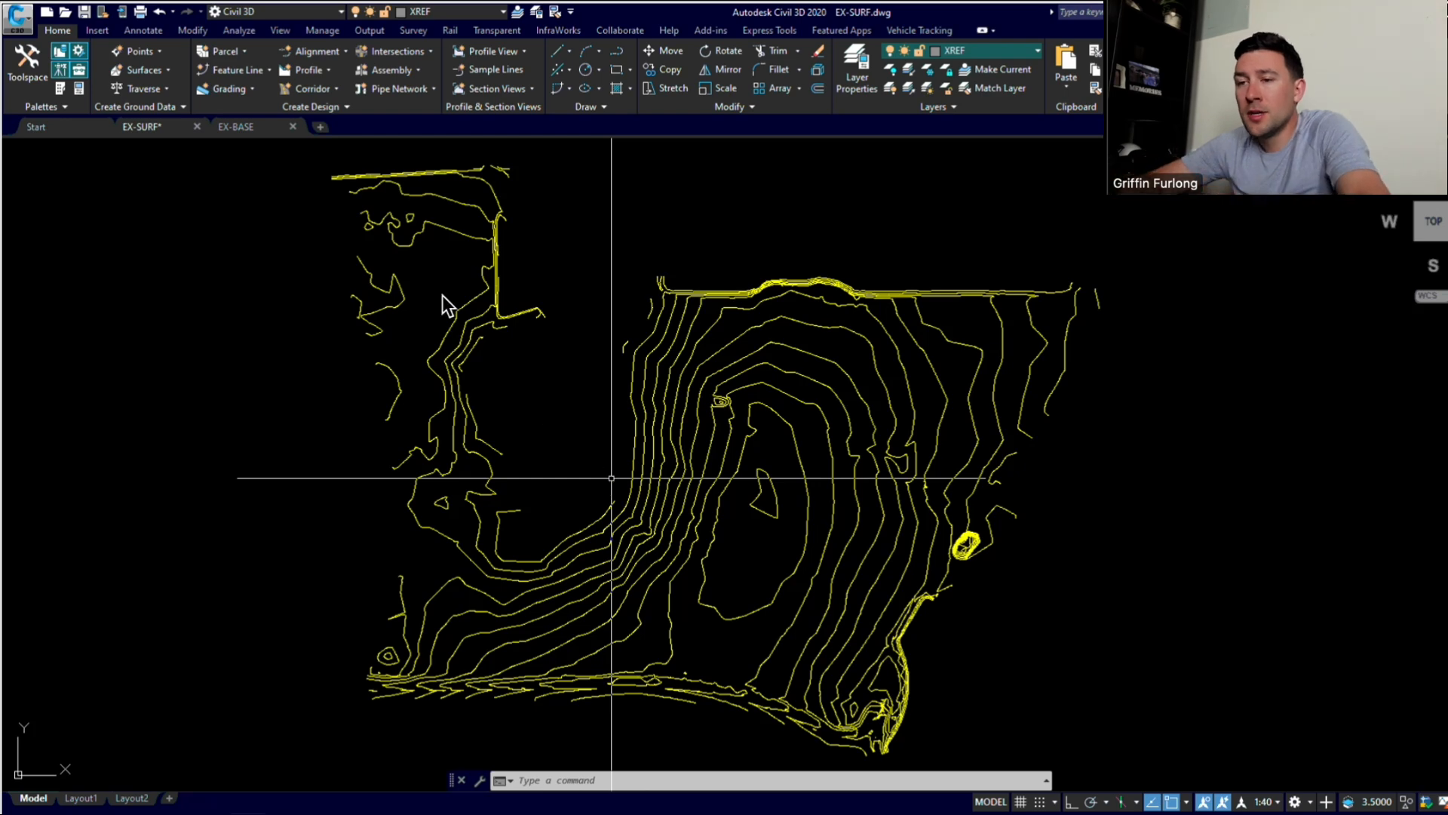
pyautogui.hotkey('ctrl', 'Tab')
pyautogui.scroll(2, 848, 418)
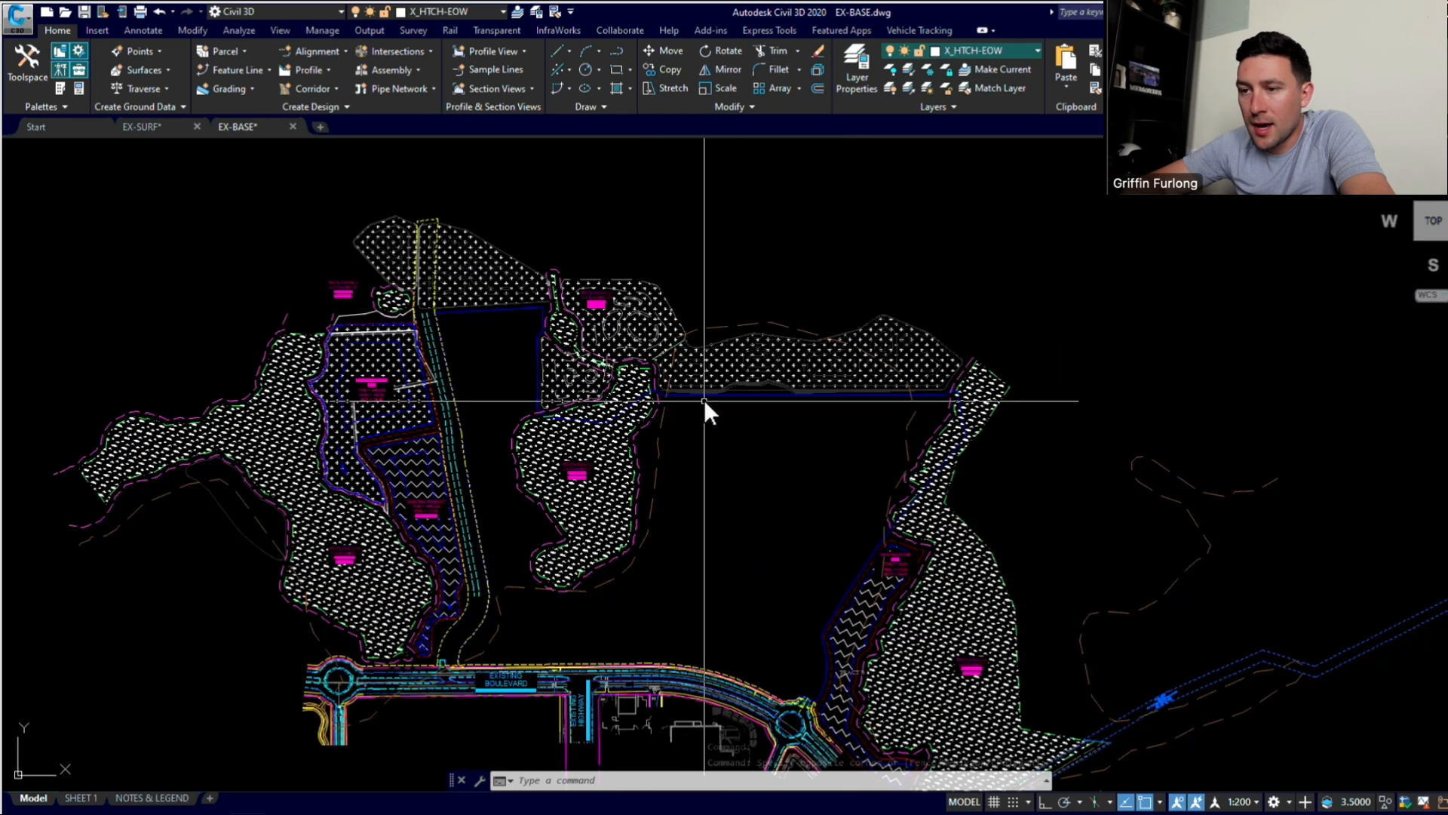
pyautogui.scroll(3, 704, 401)
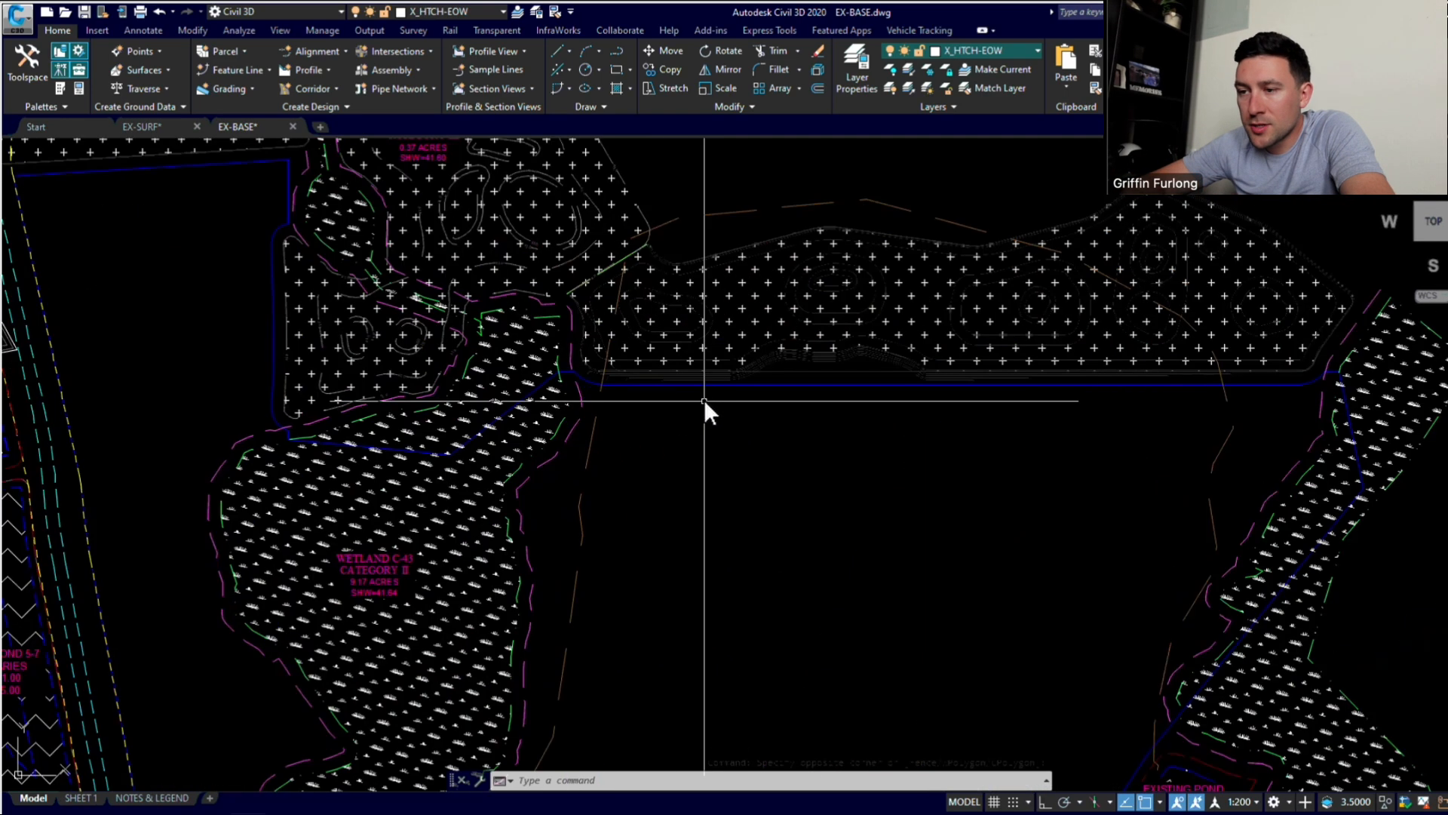
pyautogui.click(766, 384)
pyautogui.scroll(-2, 809, 468)
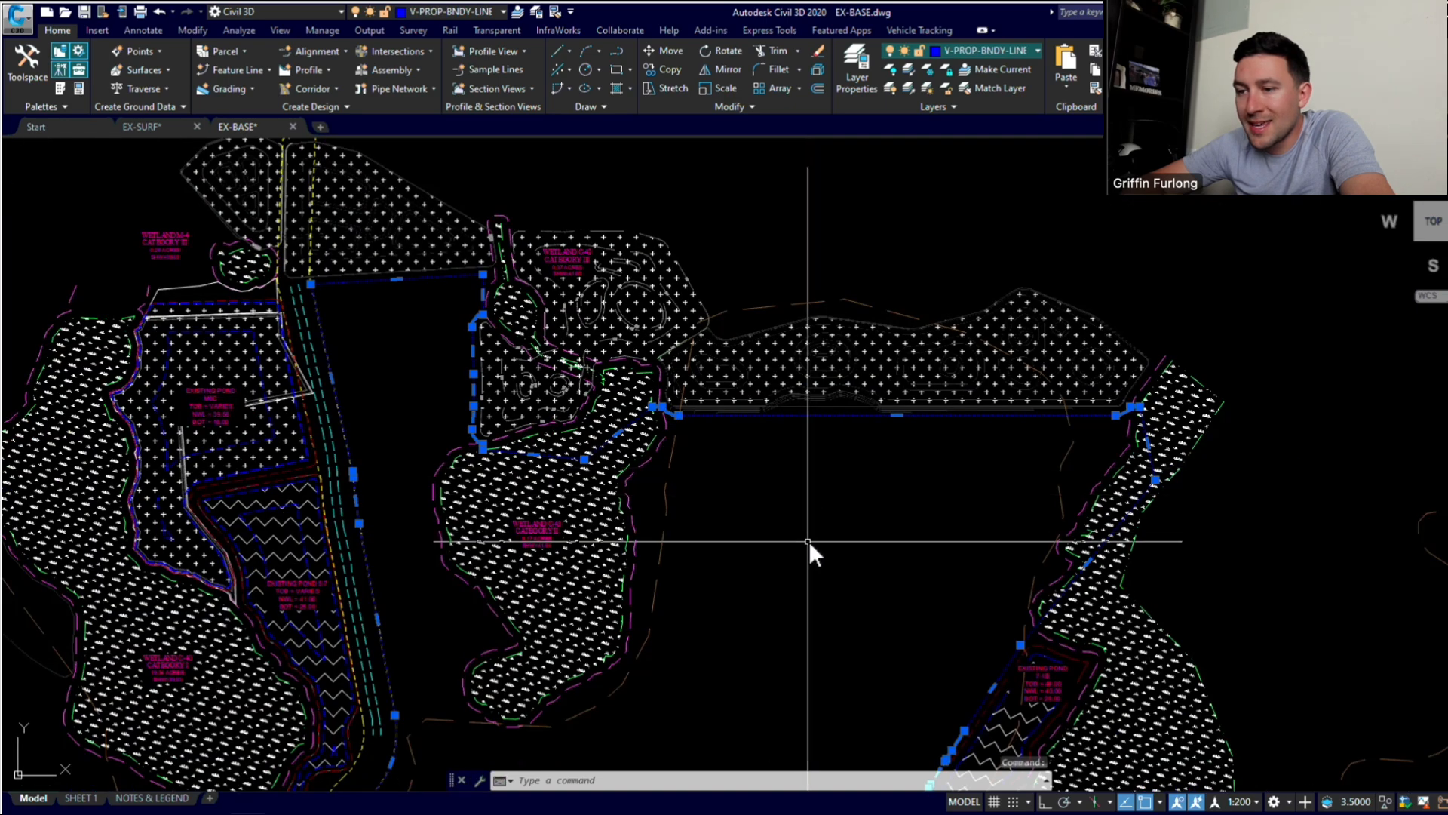
pyautogui.scroll(-2, 807, 540)
pyautogui.rightClick(792, 643)
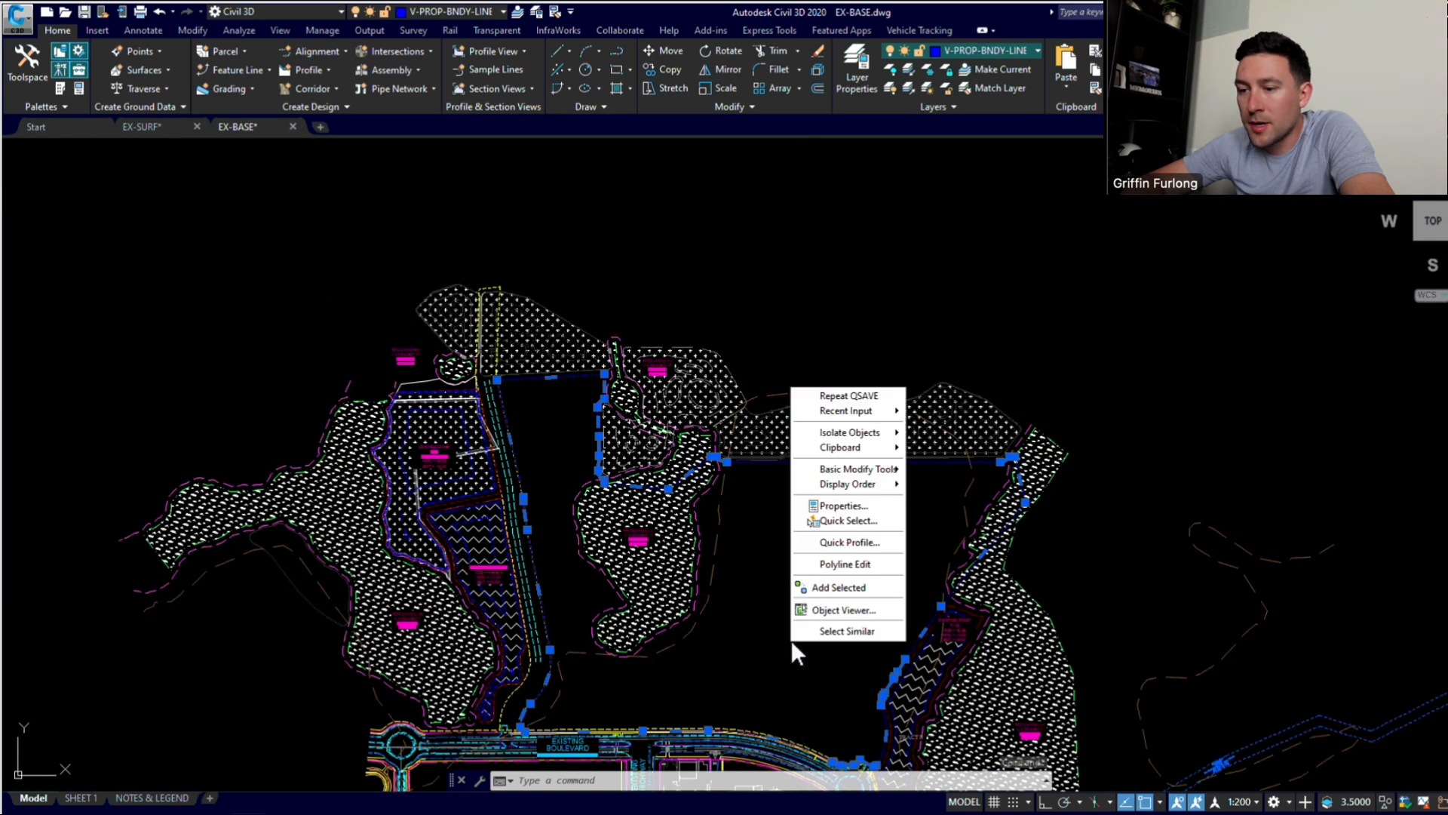
pyautogui.moveTo(851, 450)
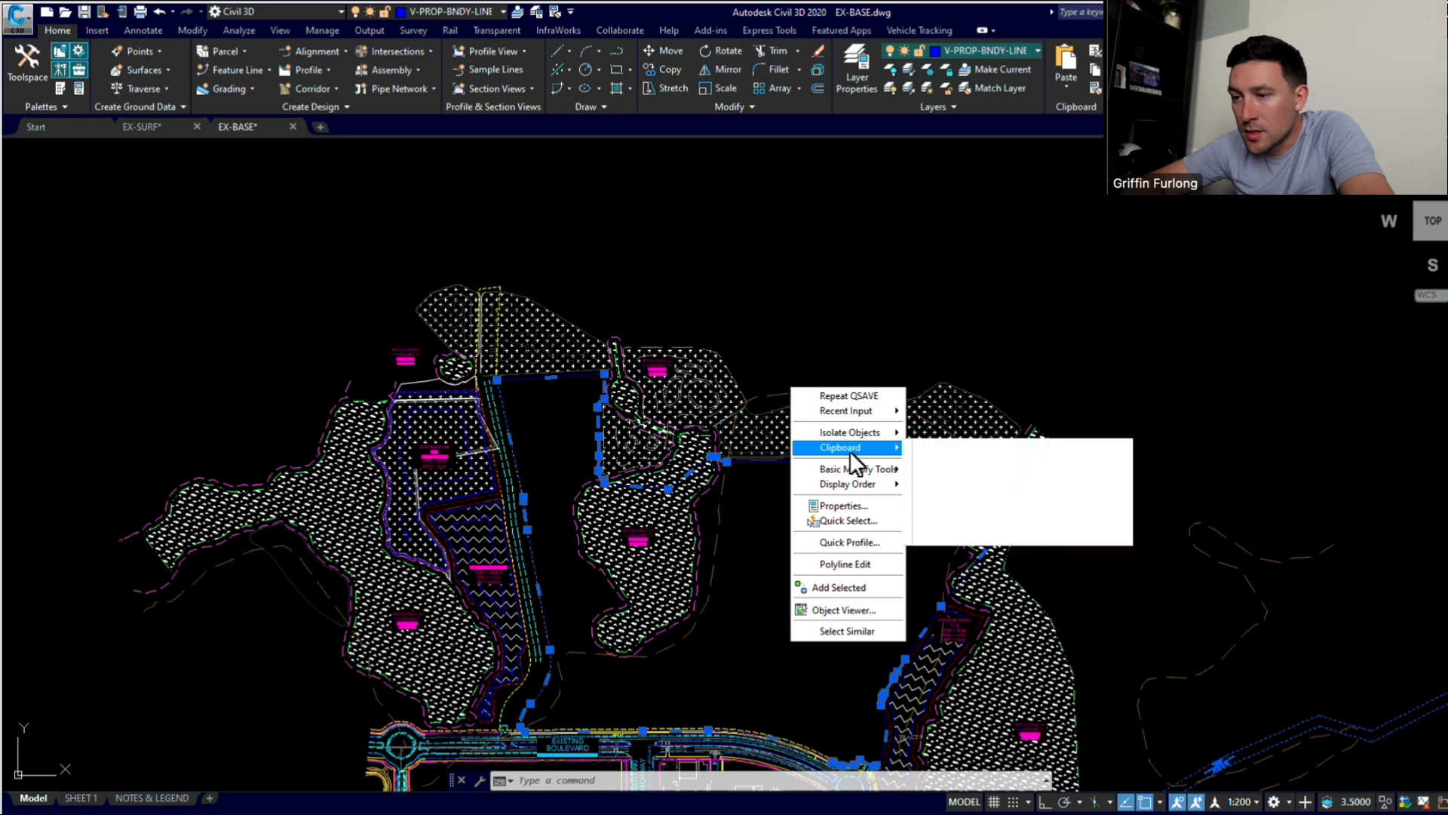
pyautogui.click(953, 464)
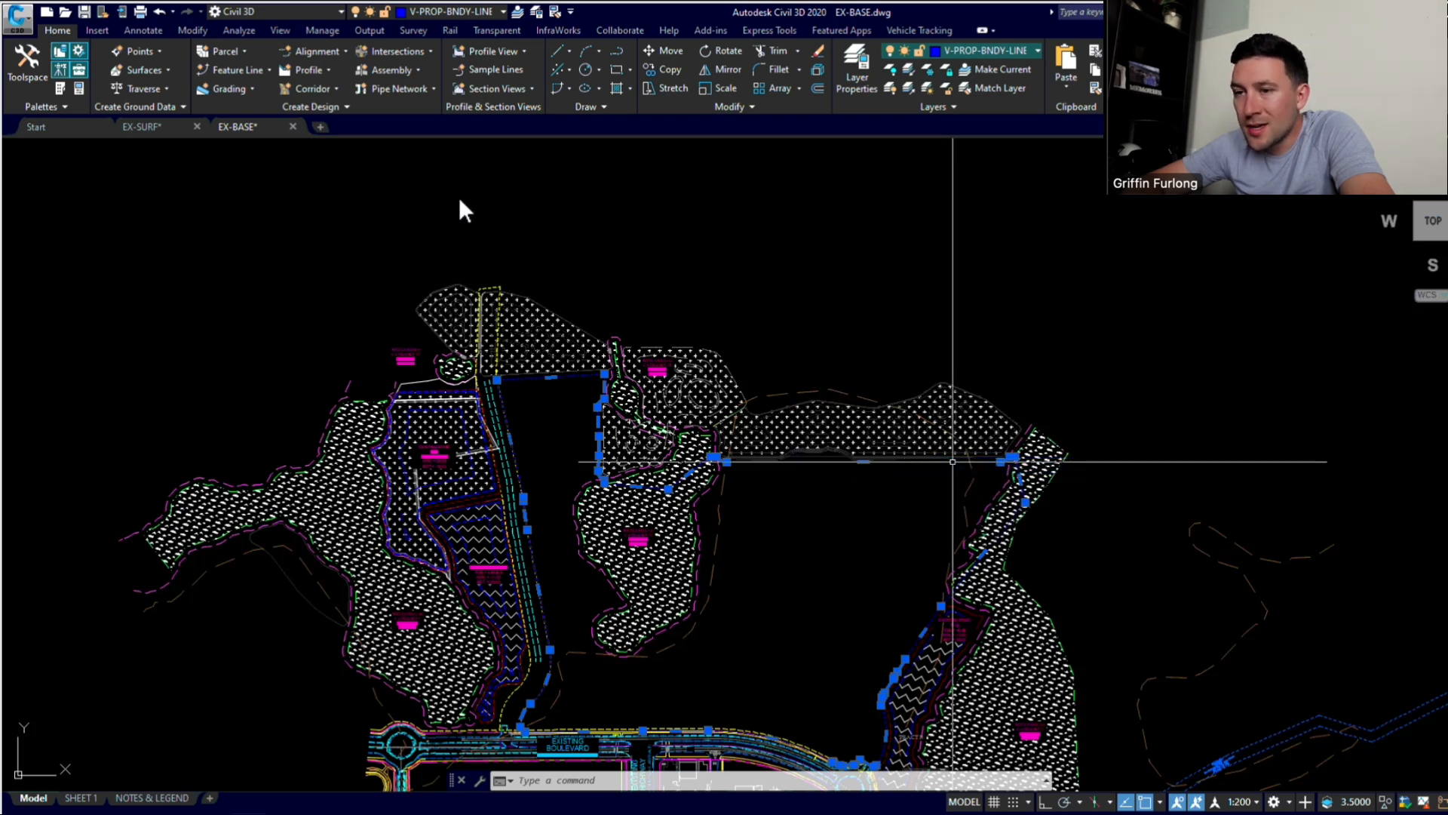
# Step: Paste the copied boundary polyline into the EX-SURF drawing at its original coordinates
pyautogui.click(149, 123)
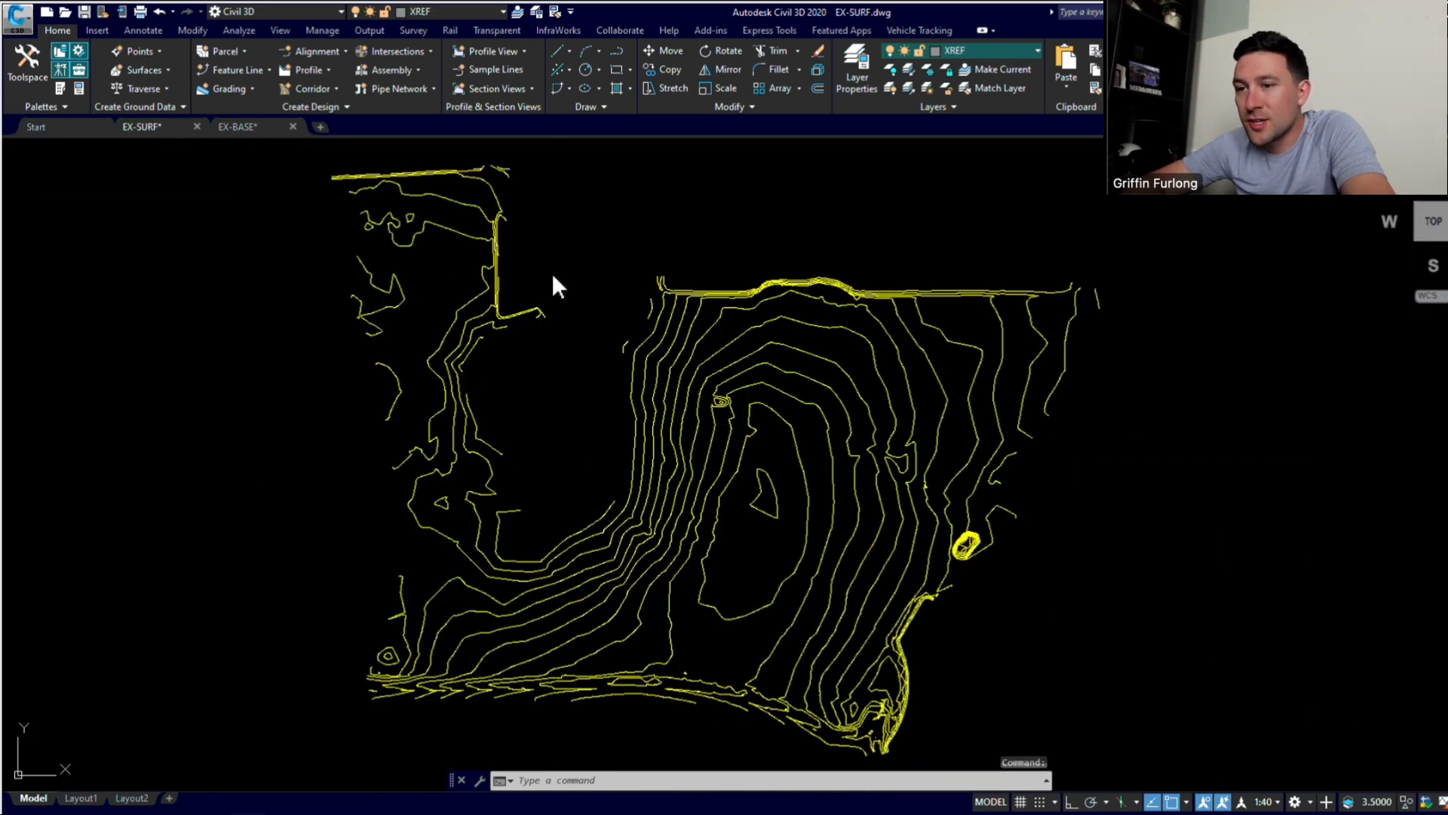
pyautogui.rightClick(550, 370)
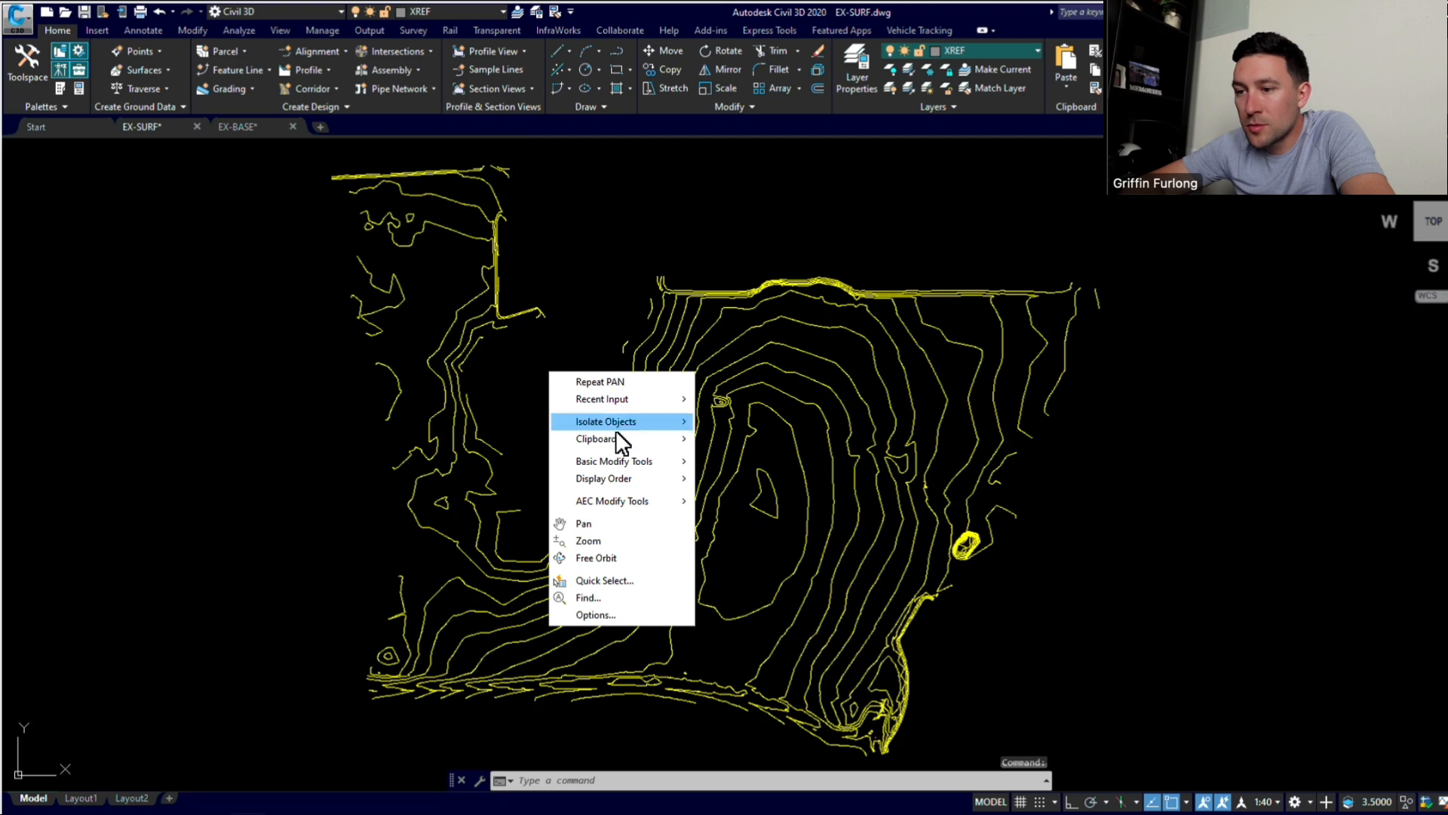
pyautogui.moveTo(636, 436)
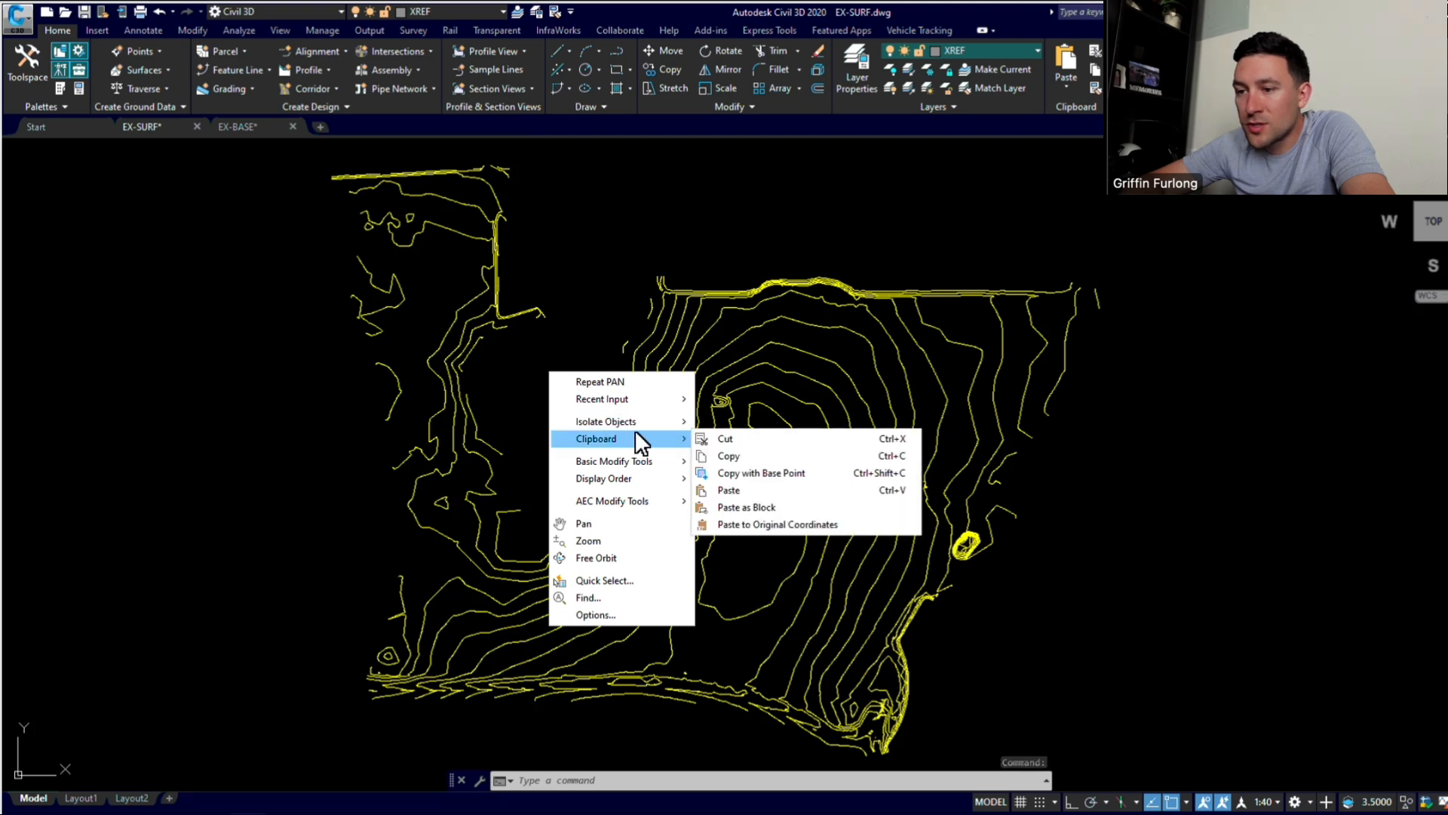
pyautogui.click(768, 524)
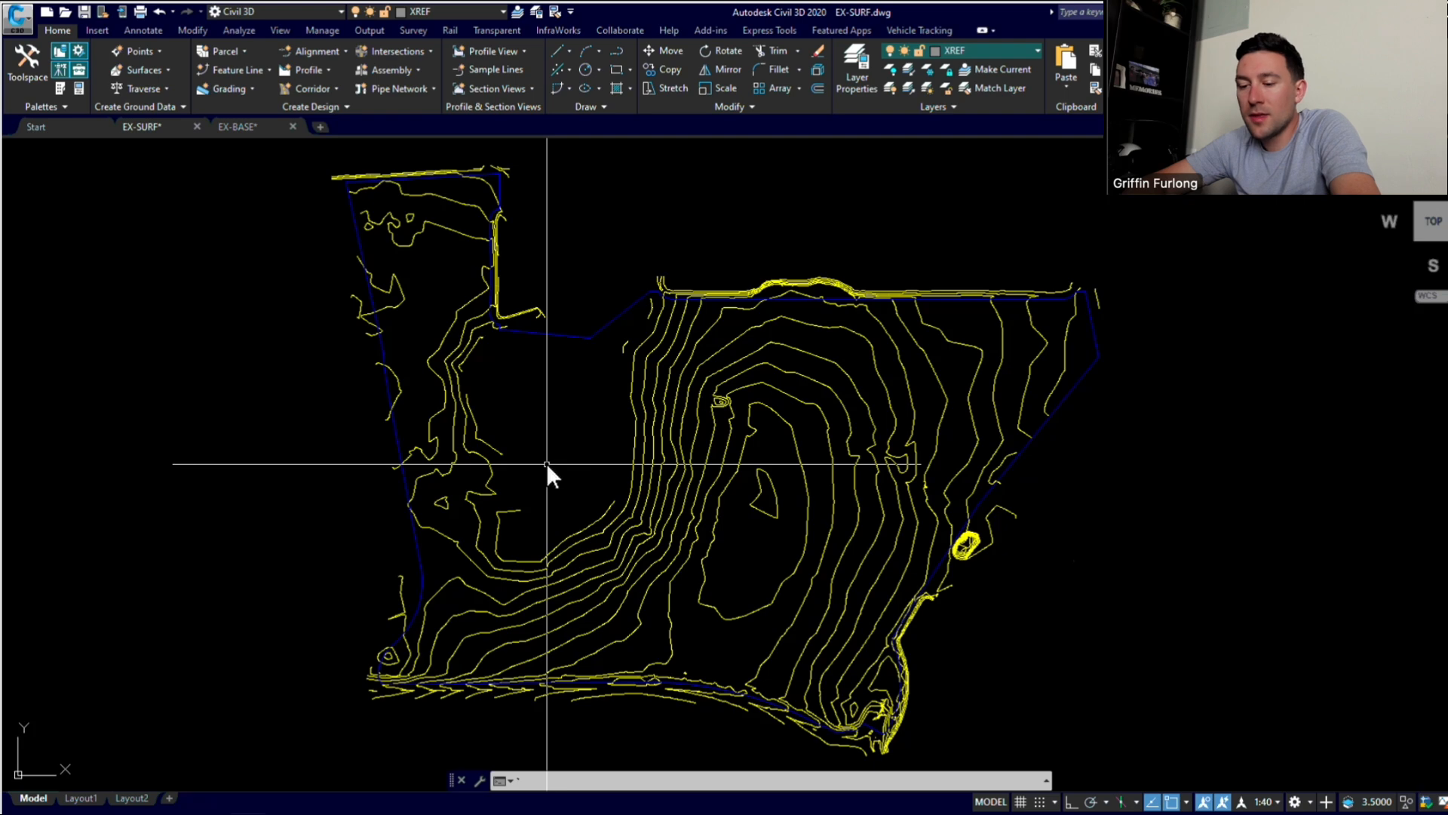
# Step: Attach the EX-BASE drawing to EX-SURF as an external reference and check which layer it is on
pyautogui.write('-xref')
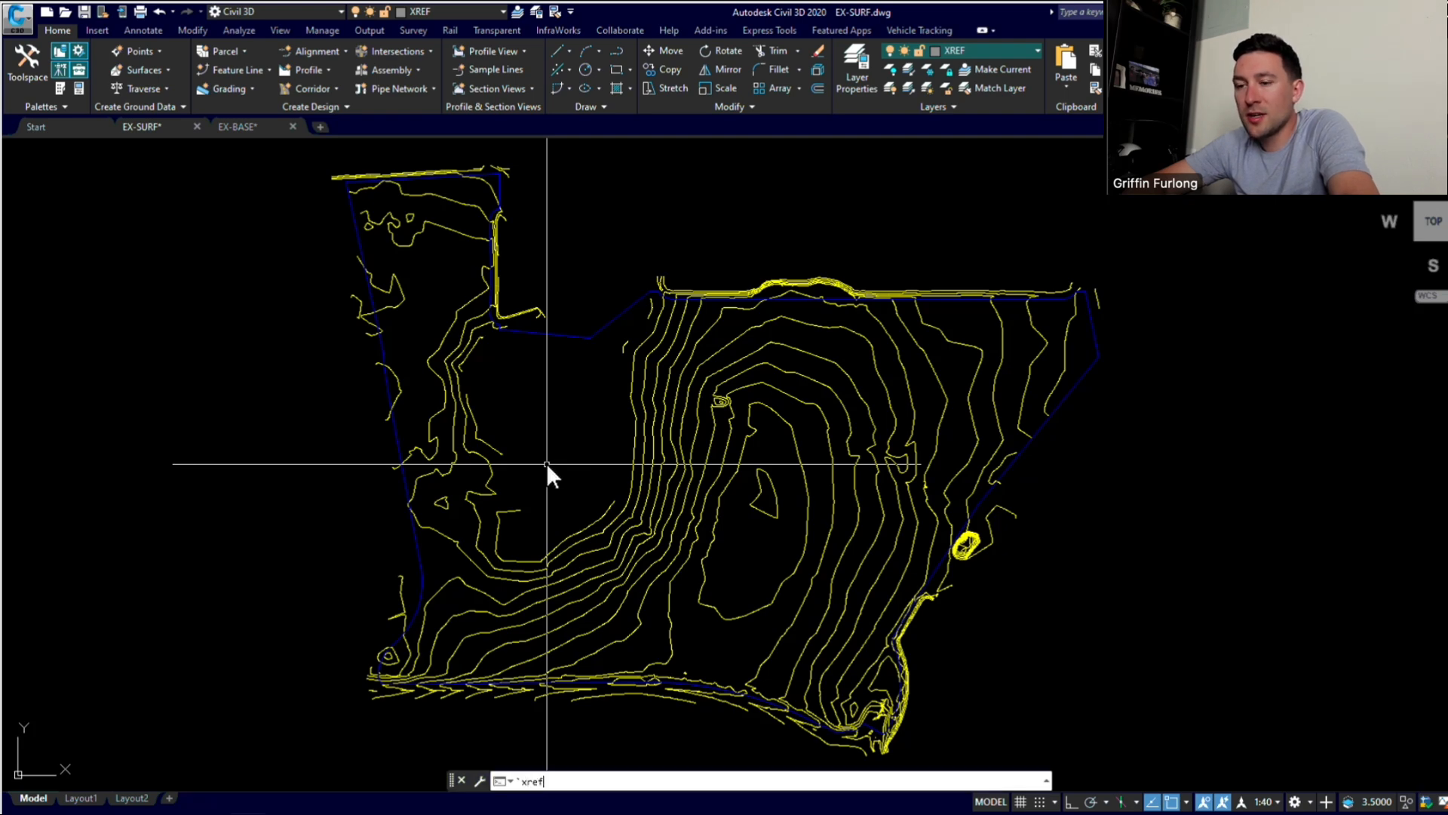
pyautogui.press('Return')
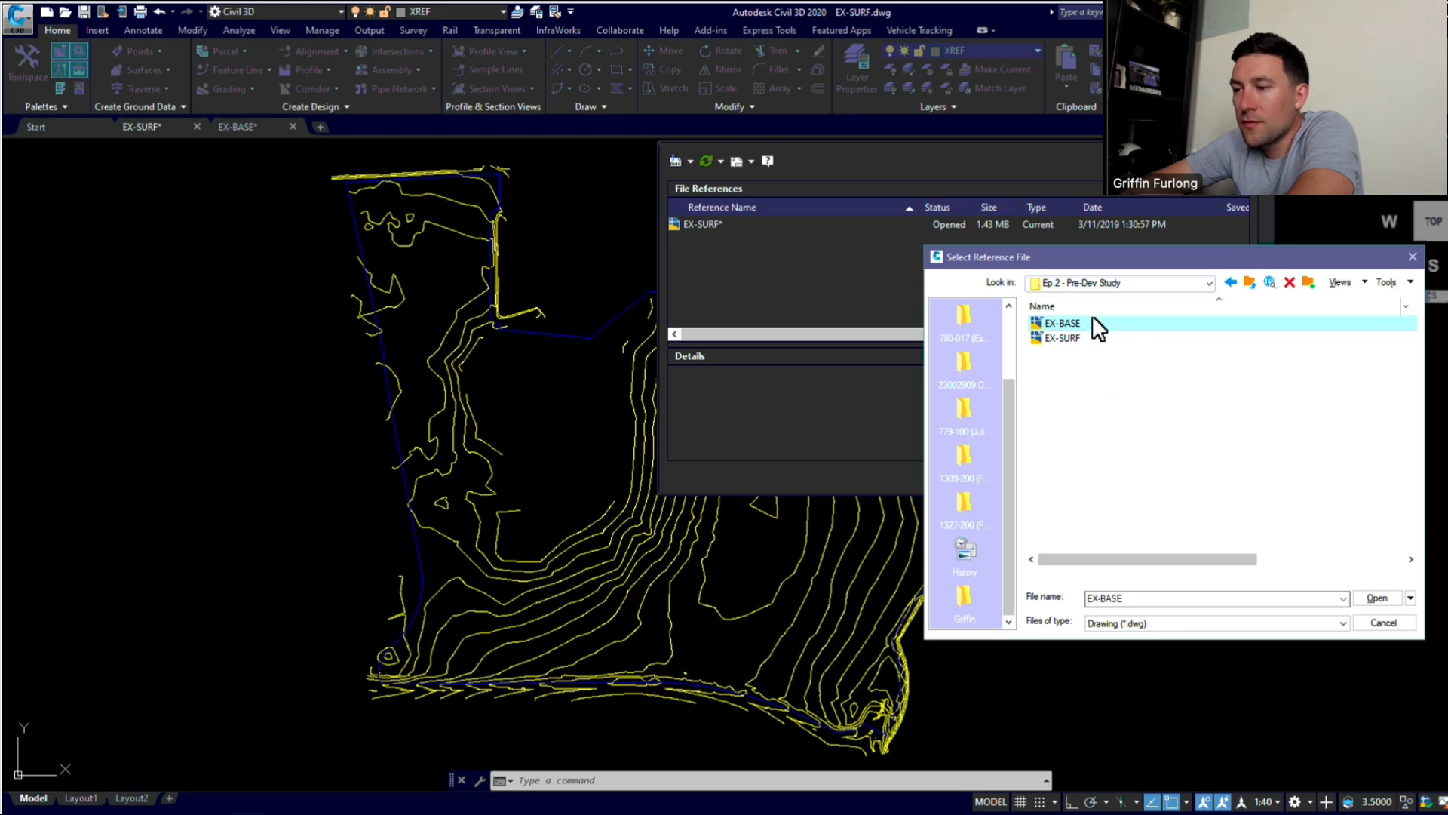
pyautogui.click(1381, 597)
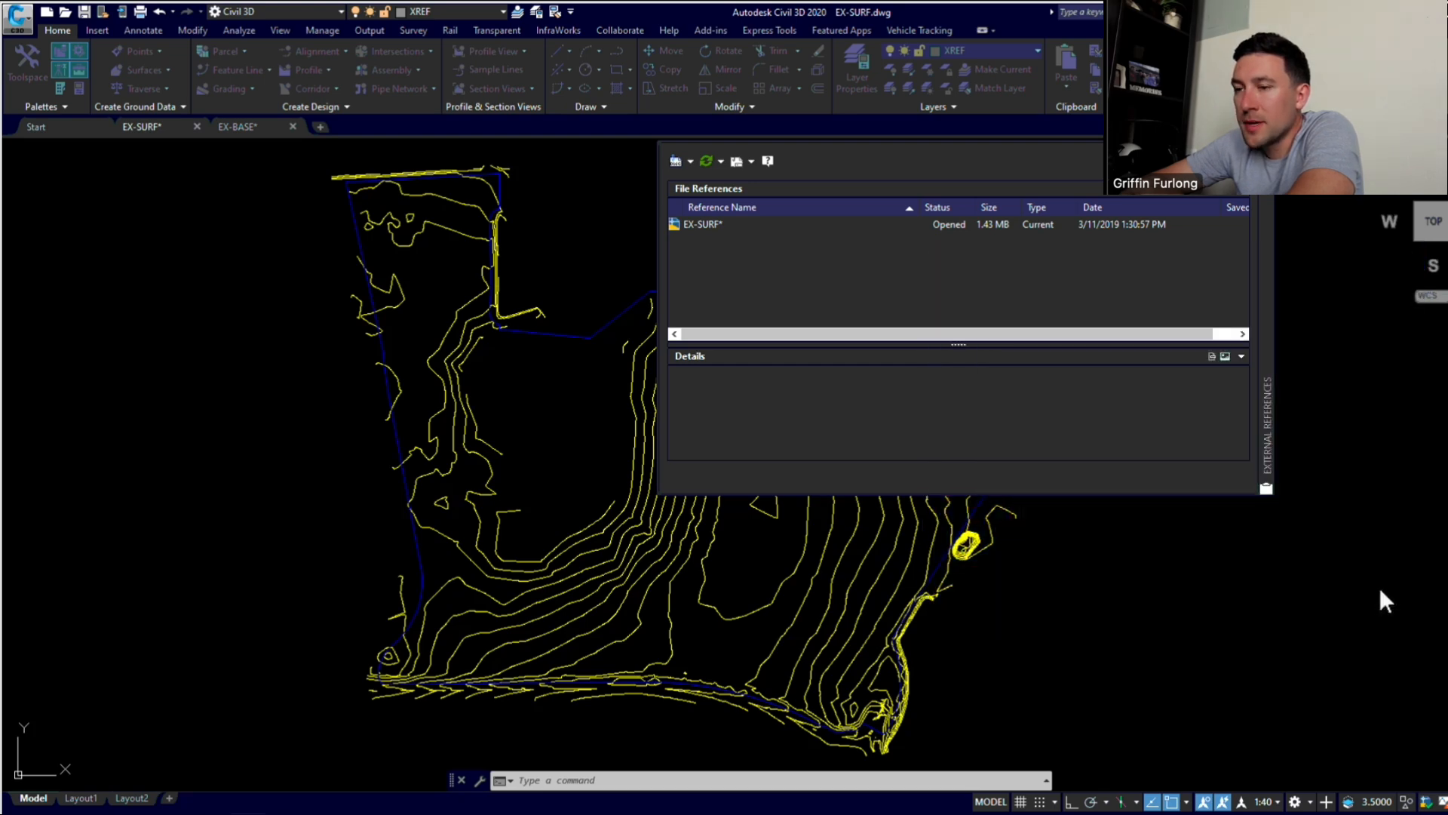
pyautogui.click(803, 565)
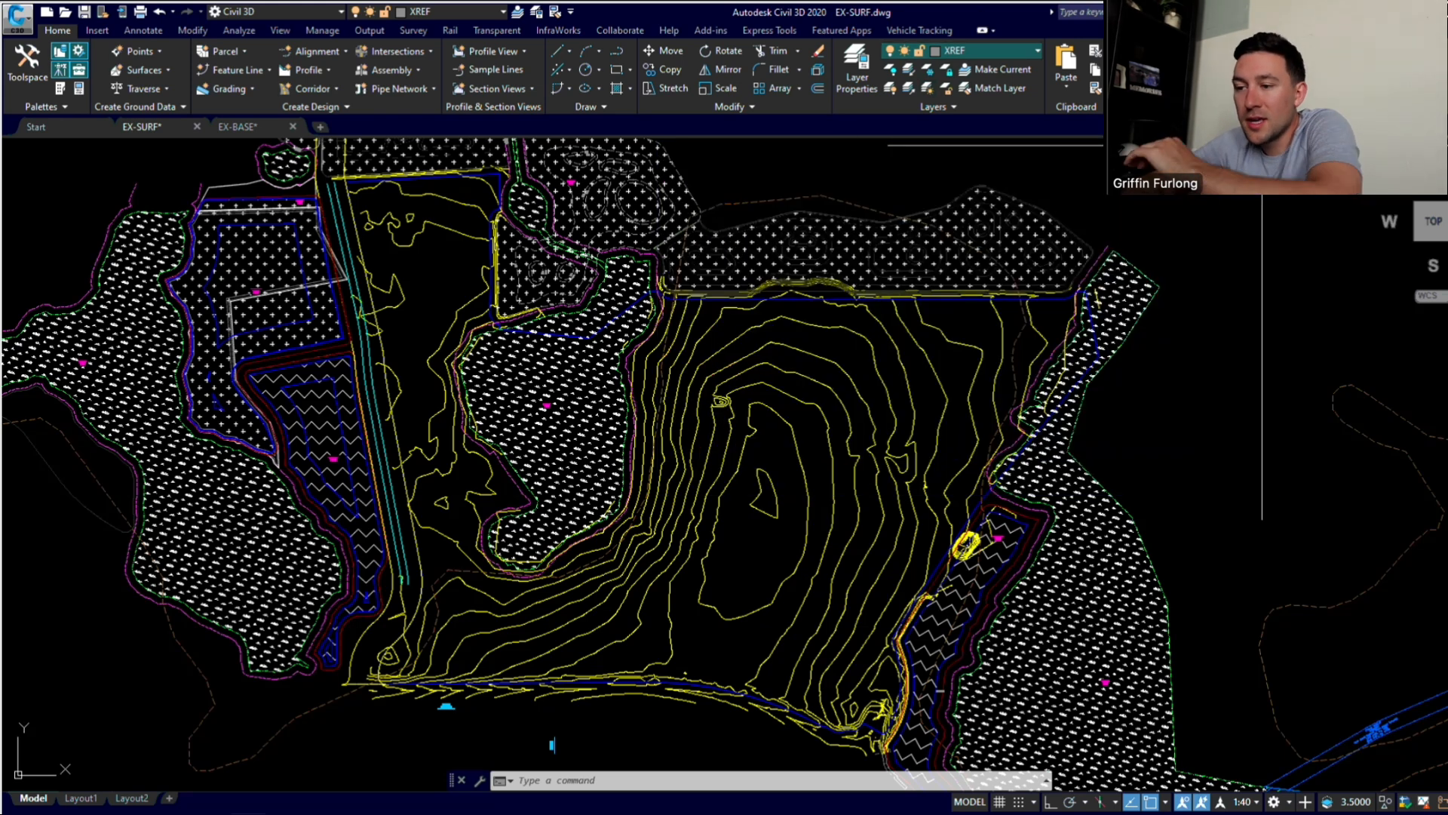
pyautogui.click(1119, 507)
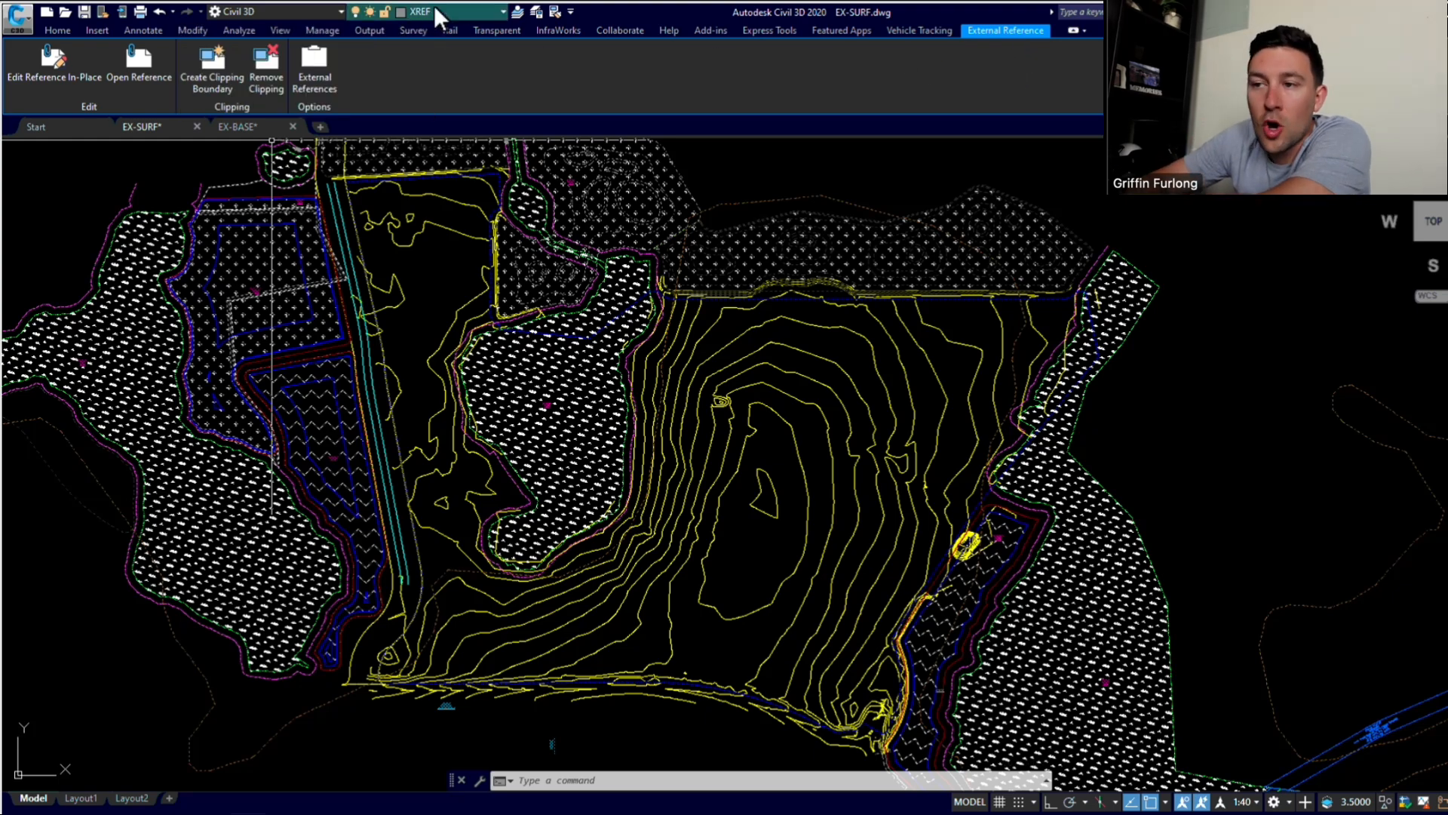
pyautogui.press('Escape')
# Step: Add multiple contour labels along a line from the small closed hilltop contour to the contour beside the central wetland's edge
pyautogui.scroll(2, 679, 562)
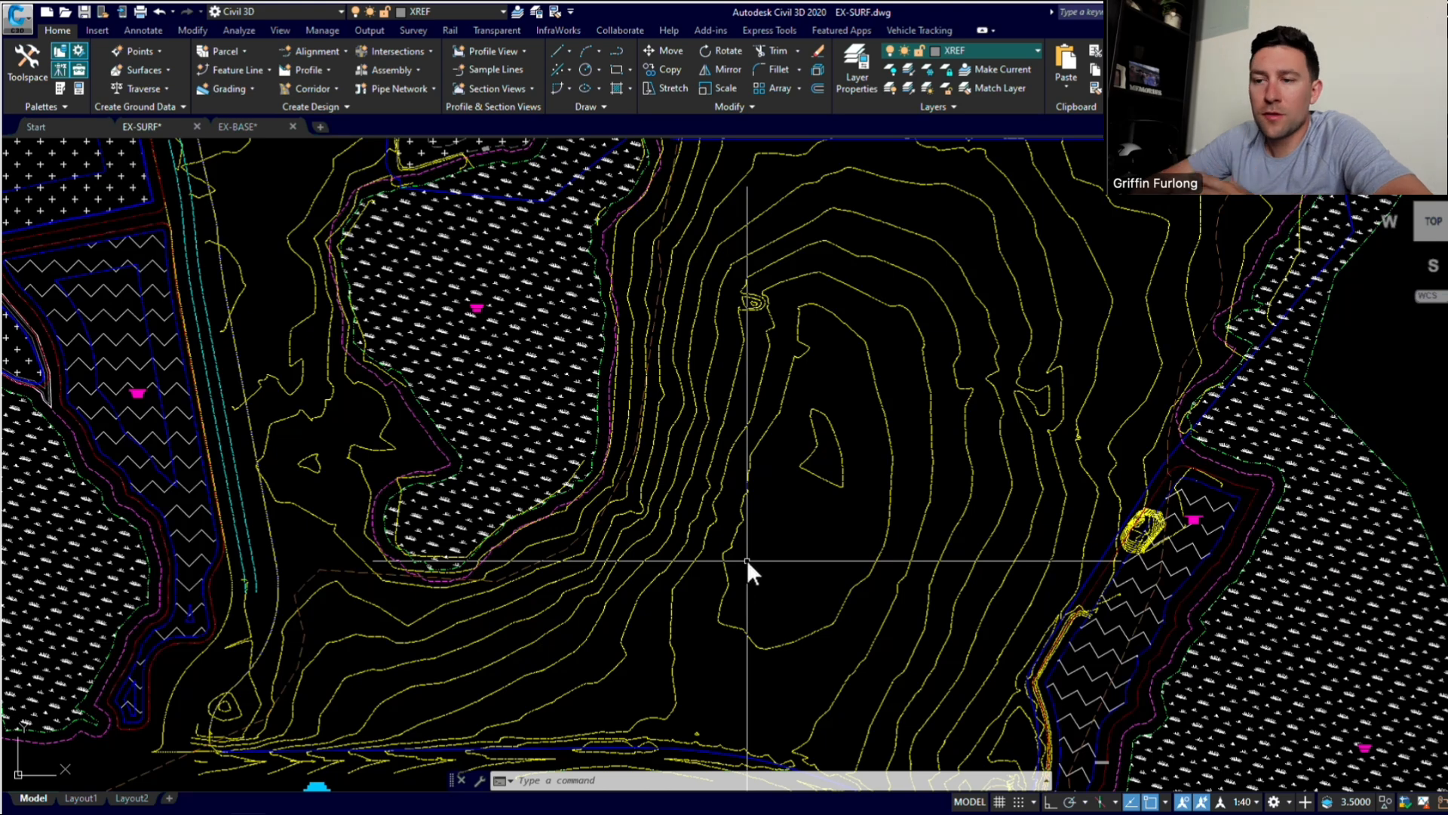
pyautogui.click(144, 30)
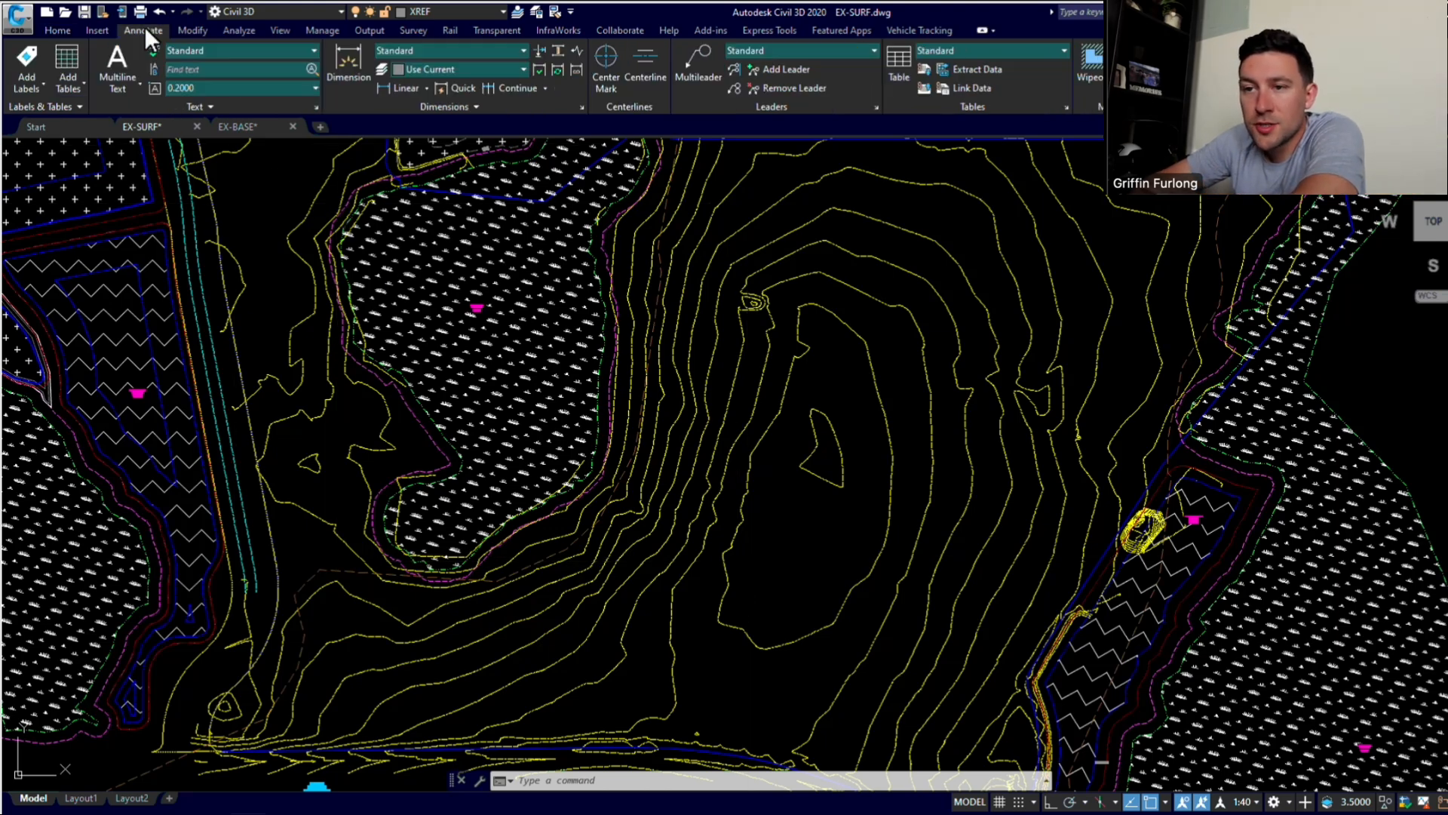
pyautogui.click(28, 80)
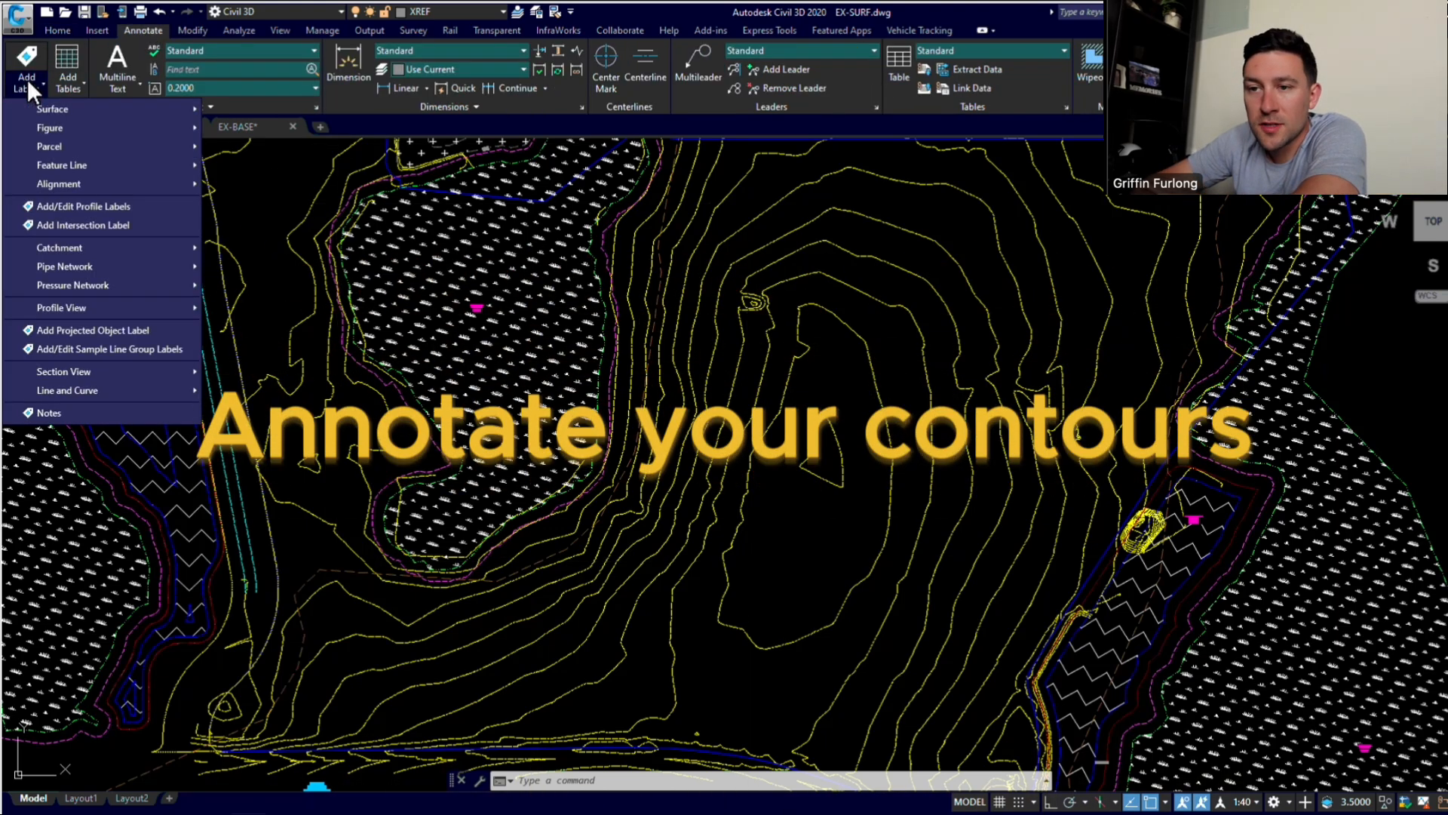
pyautogui.moveTo(70, 107)
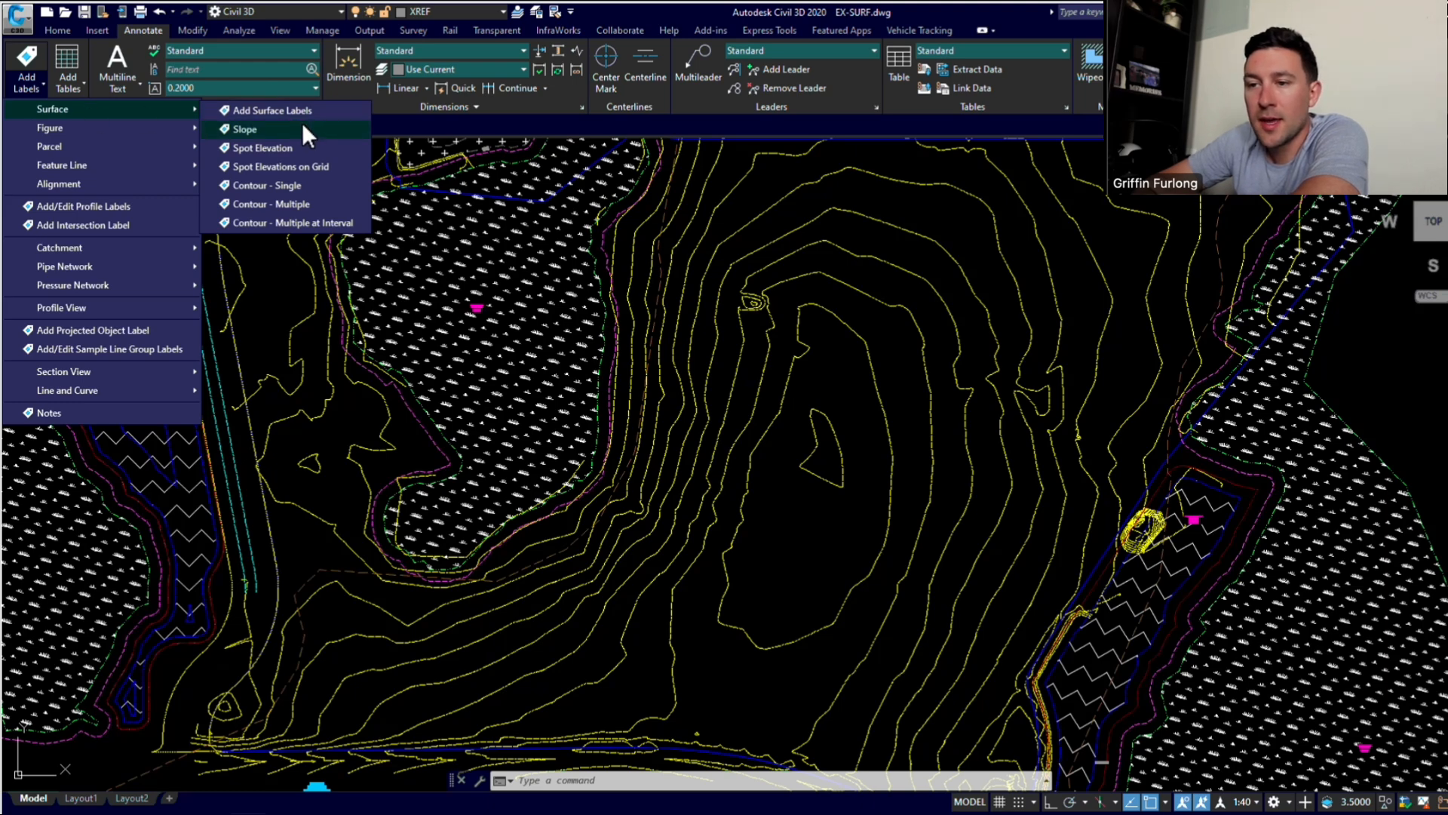
pyautogui.click(325, 204)
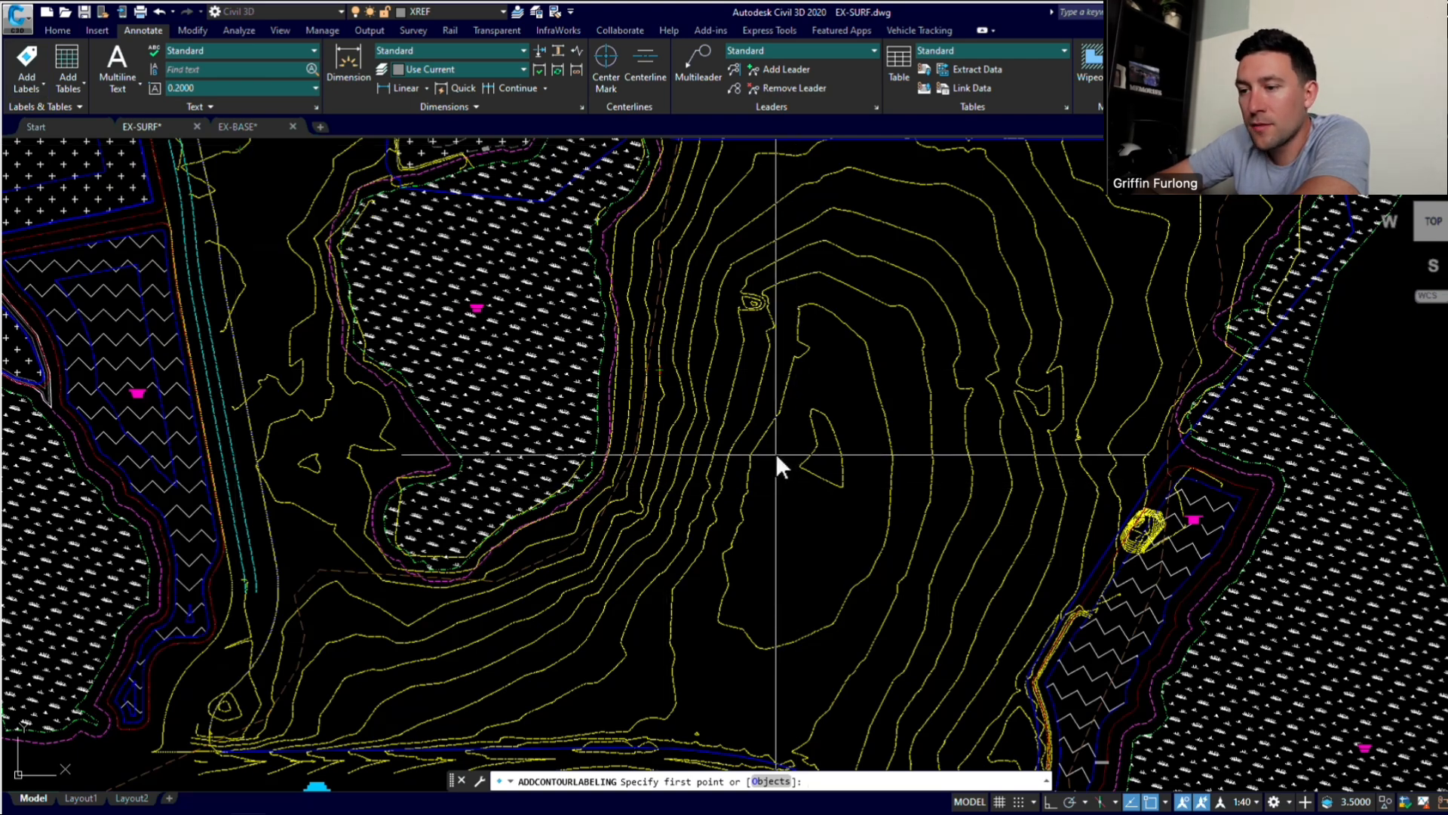
pyautogui.scroll(2, 777, 457)
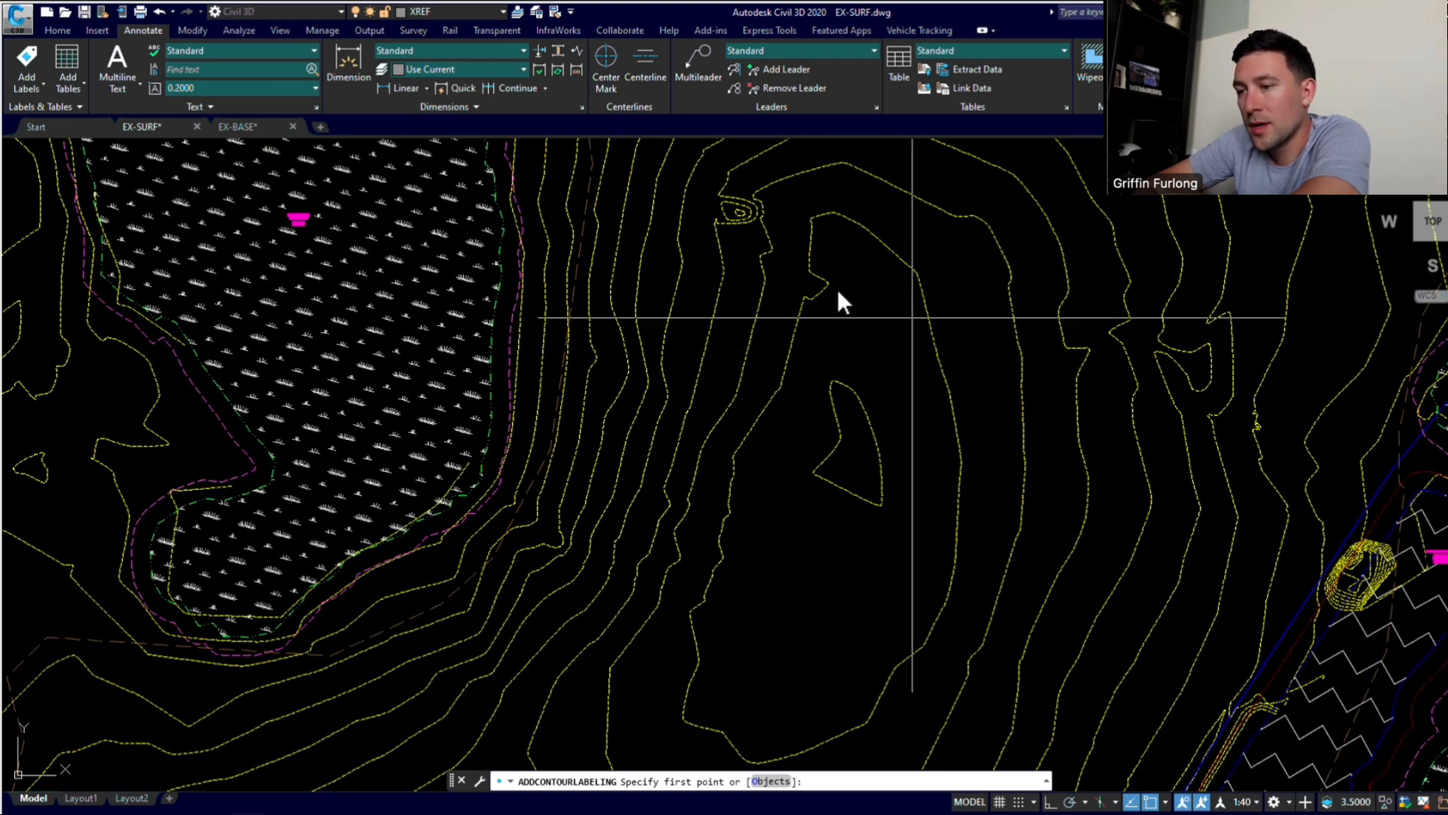
pyautogui.click(852, 458)
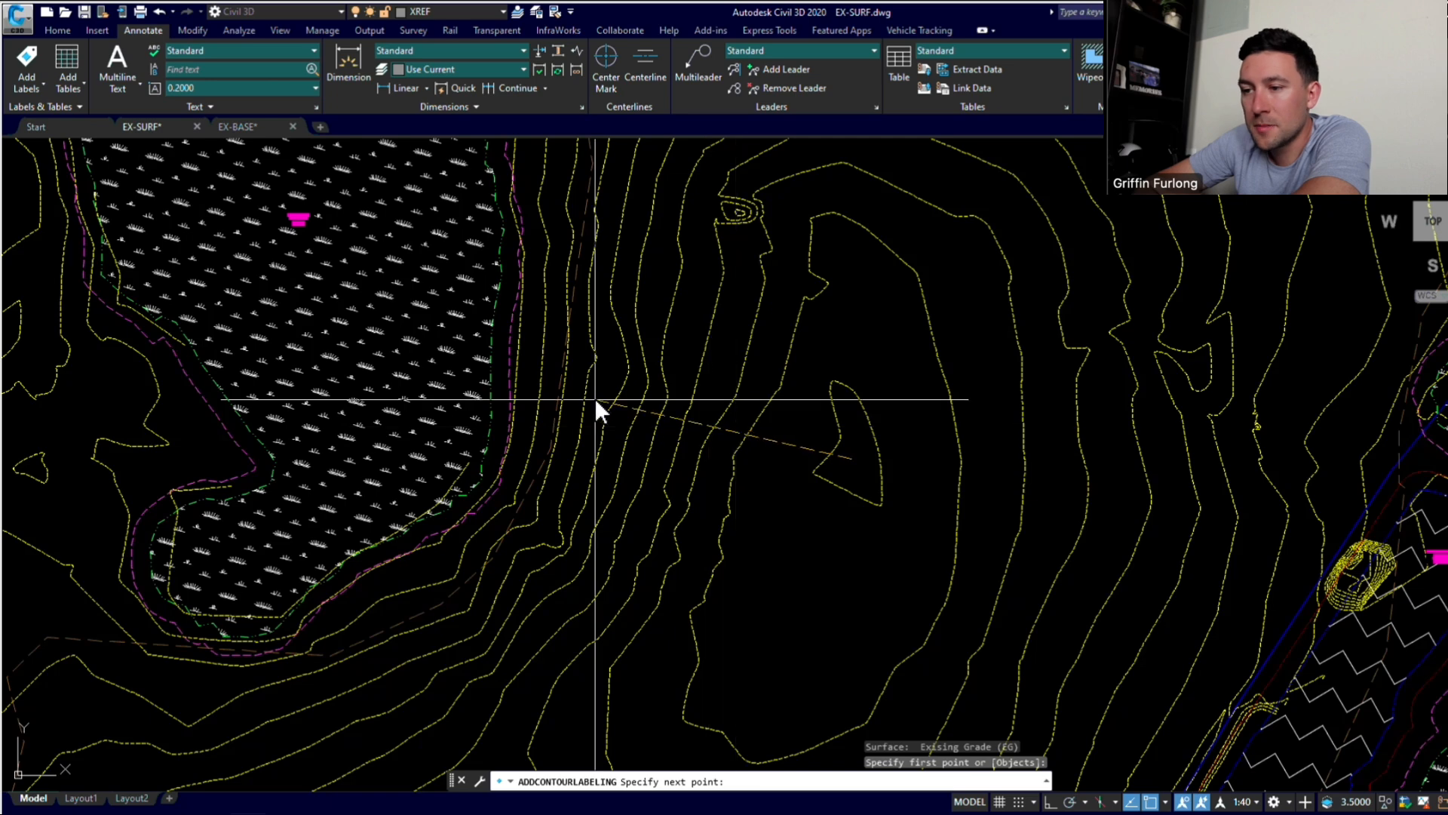
pyautogui.scroll(3, 537, 383)
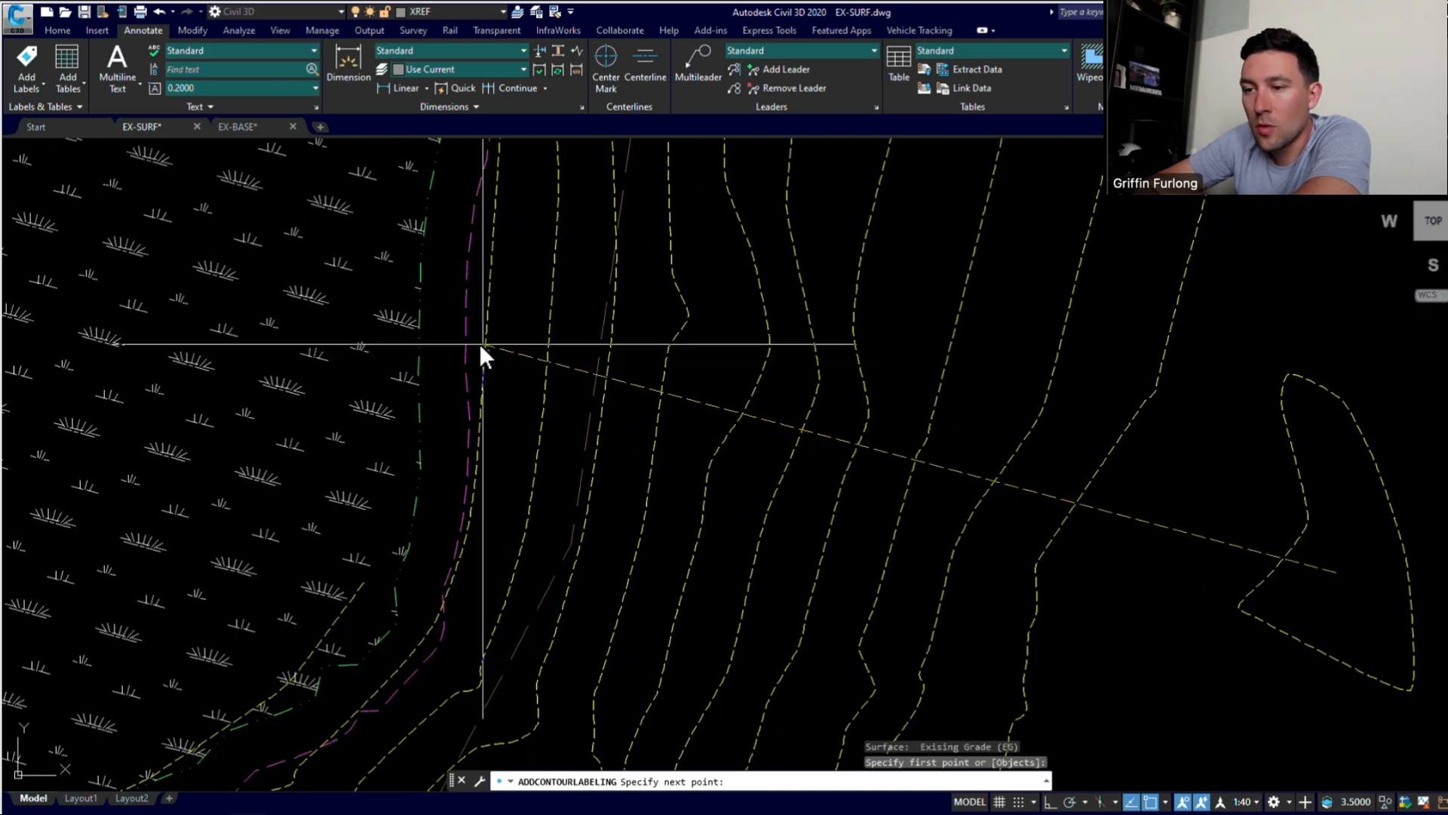
pyautogui.click(480, 346)
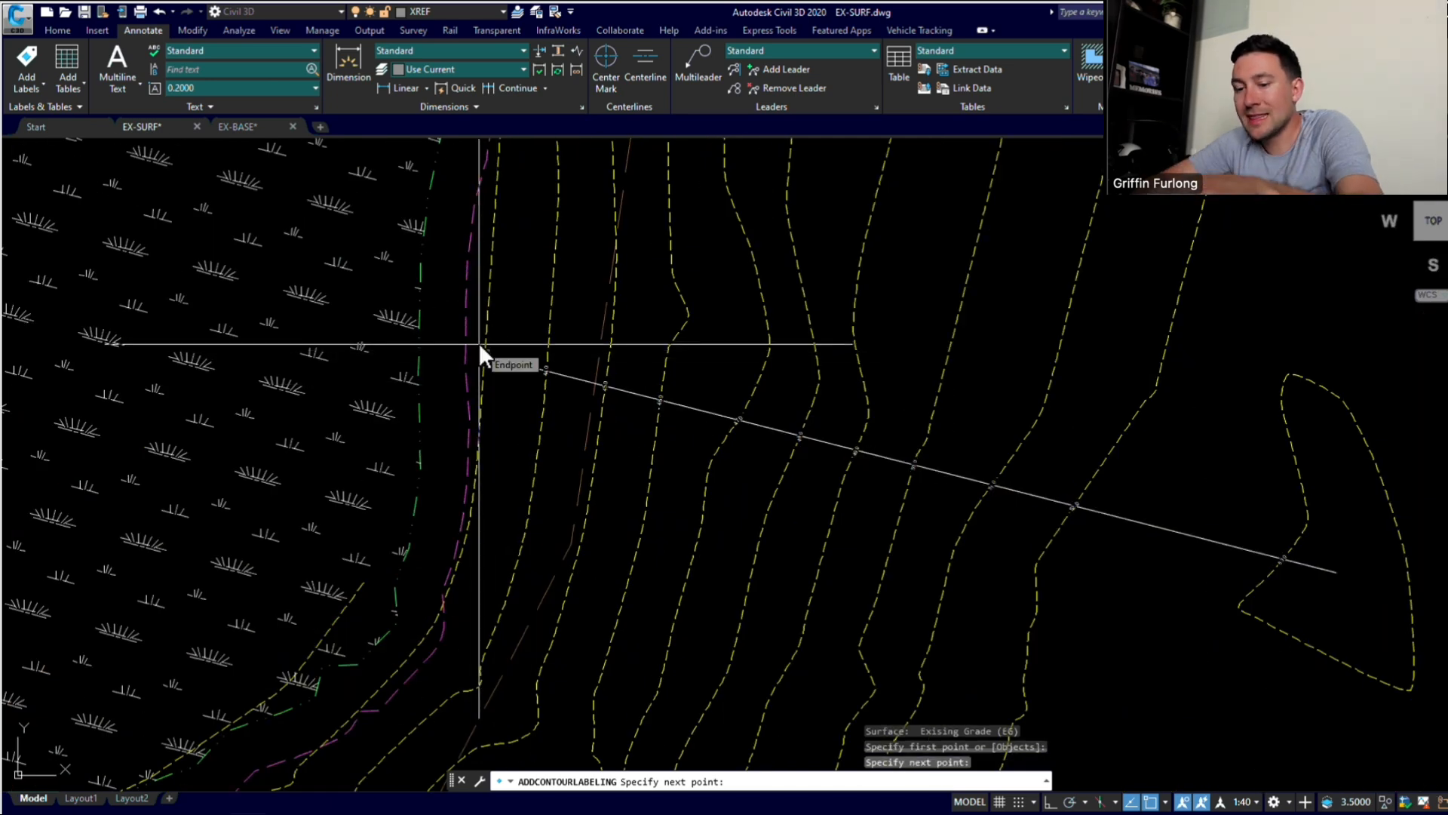
pyautogui.press('Escape')
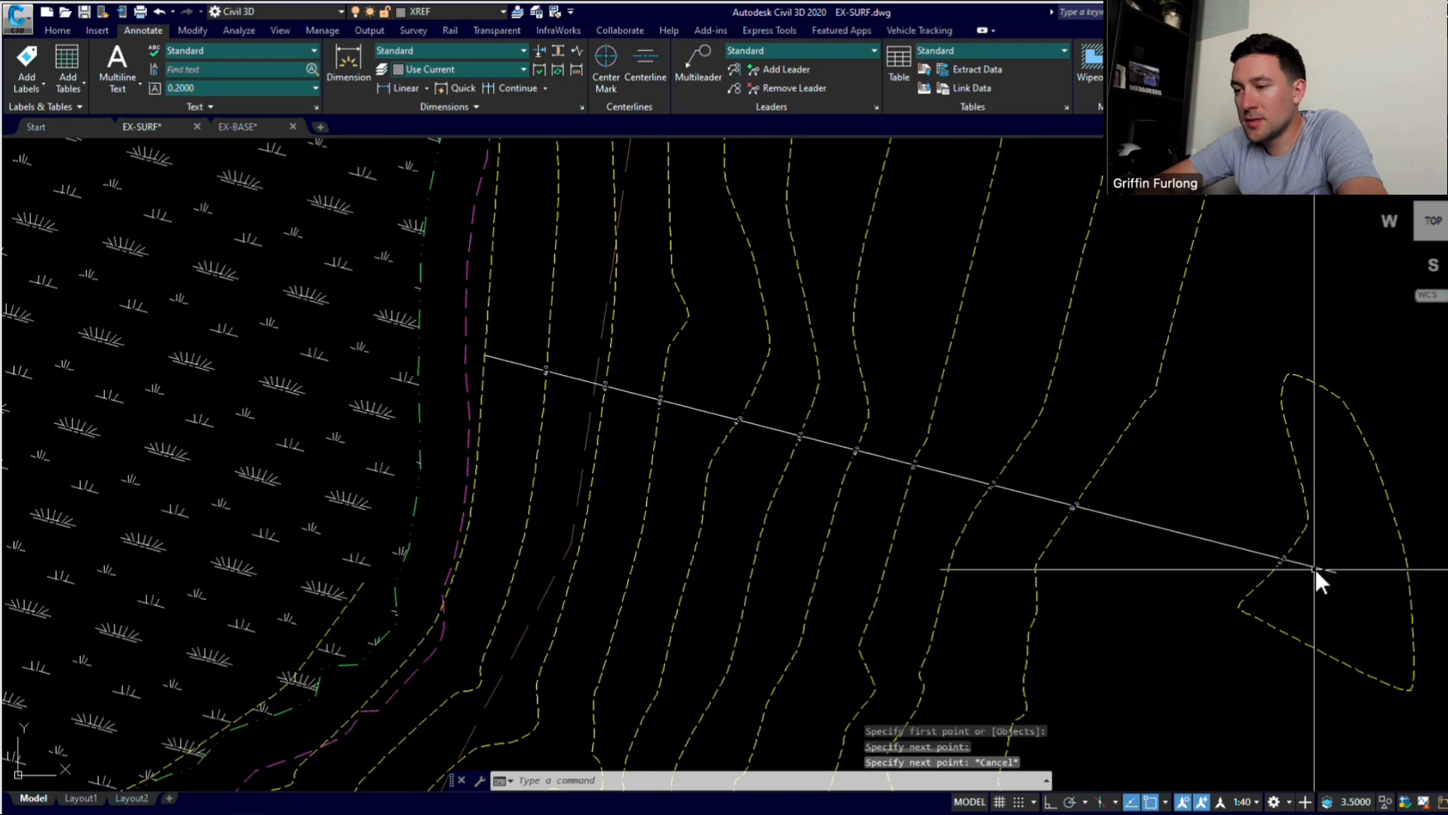
# Step: Examine the new contour labels' elevations and the surrounding contours between the hilltop, the wetlands and the pond
pyautogui.scroll(2, 1315, 568)
pyautogui.scroll(1, 1315, 569)
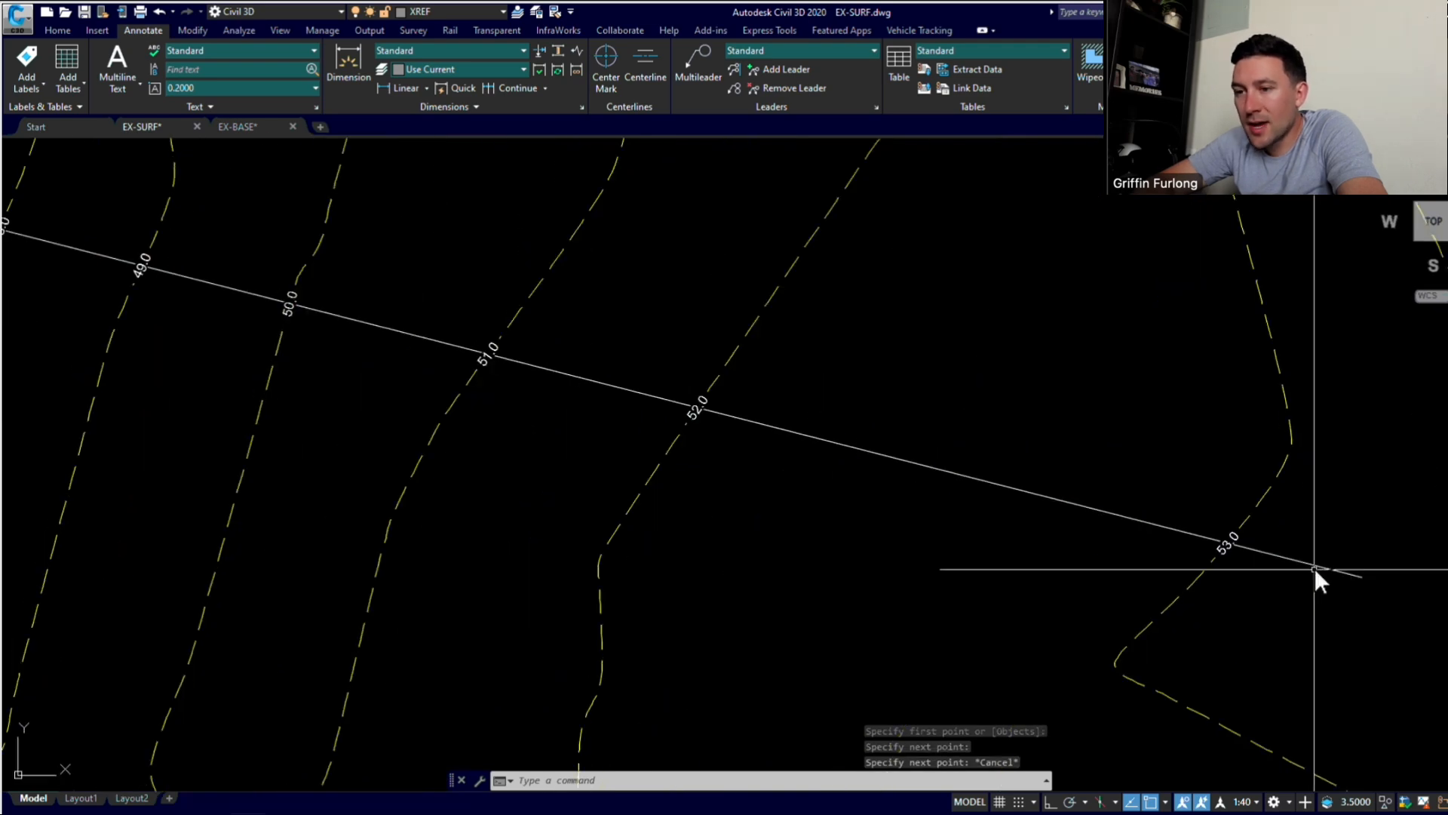
pyautogui.press('Escape')
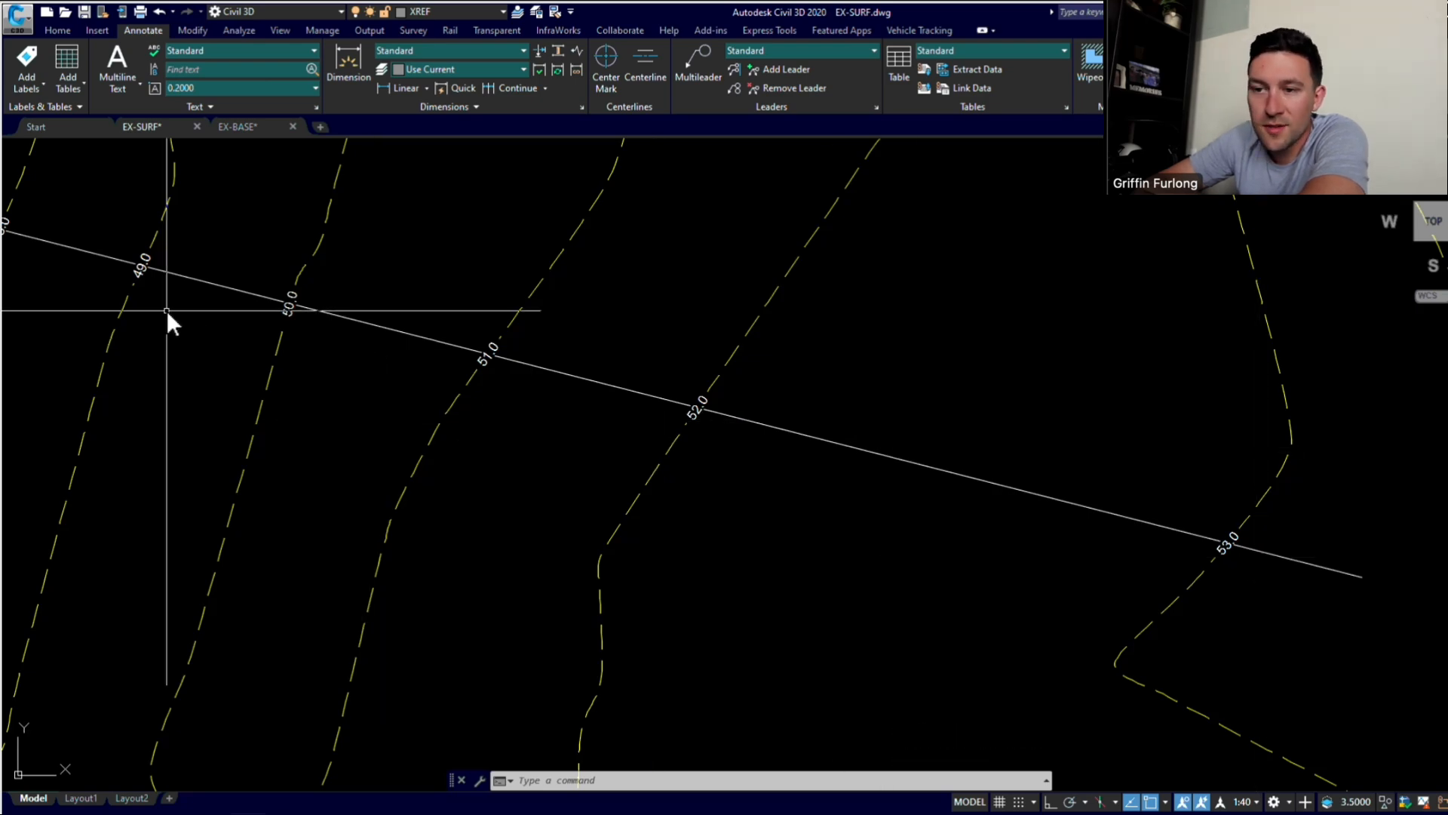
pyautogui.scroll(-6, 166, 310)
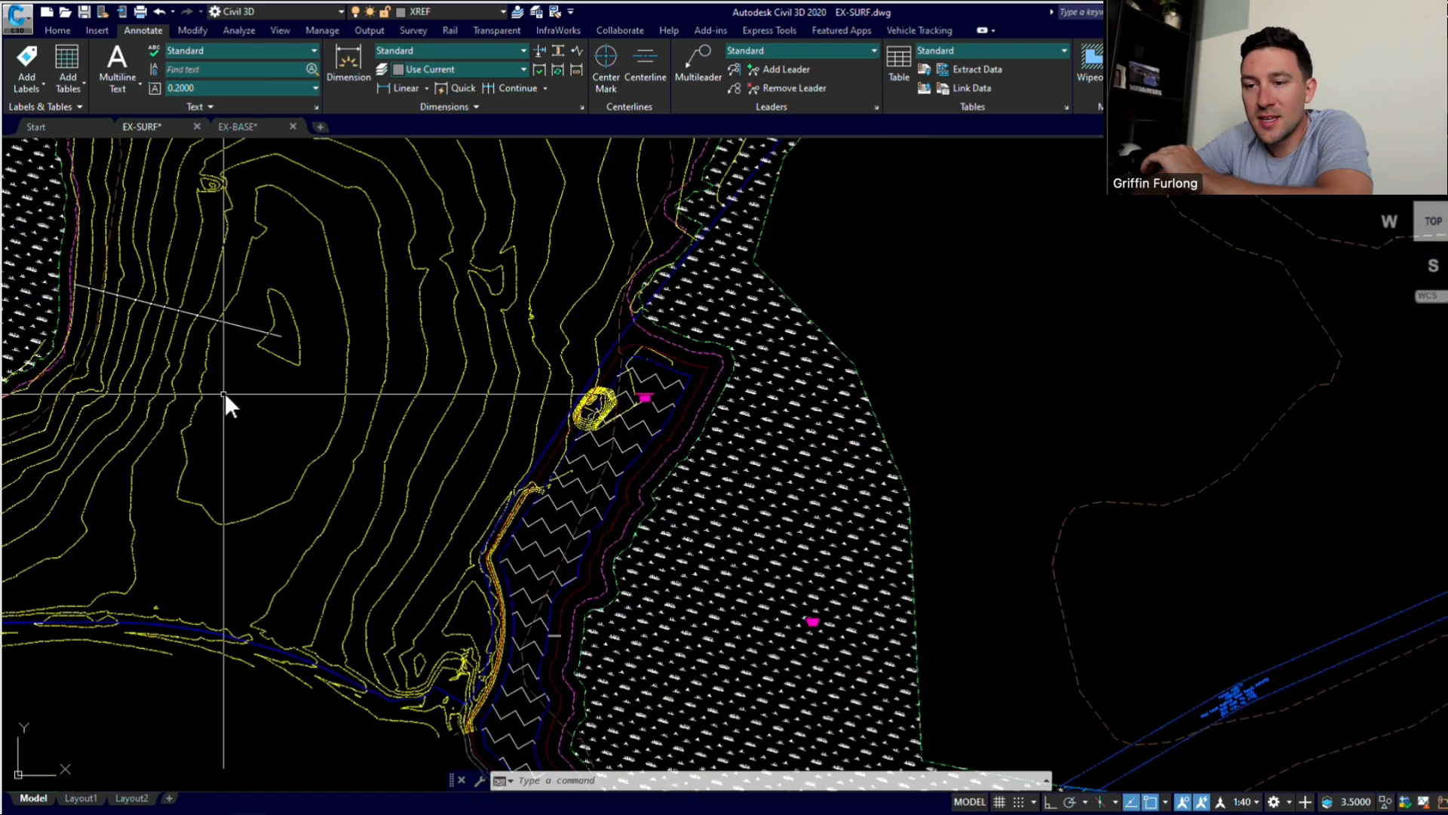
pyautogui.write('pan')
pyautogui.press('Return')
pyautogui.moveTo(360, 404)
pyautogui.mouseDown()
pyautogui.moveTo(523, 413)
pyautogui.moveTo(568, 387)
pyautogui.mouseUp()
pyautogui.moveTo(495, 327)
pyautogui.mouseDown()
pyautogui.moveTo(750, 576)
pyautogui.moveTo(817, 592)
pyautogui.mouseUp()
pyautogui.press('Escape')
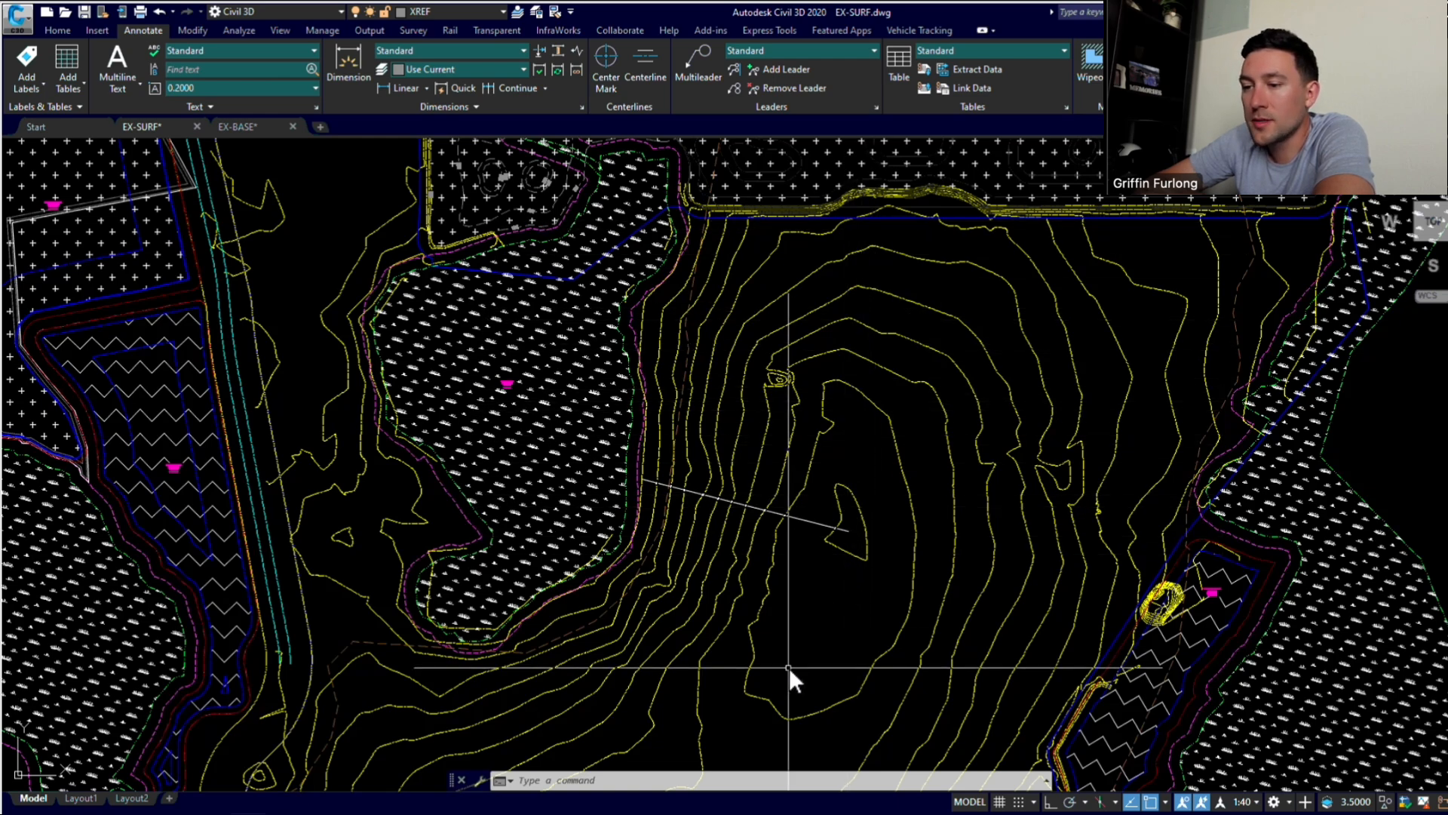
# Step: Open the WE-SRF-ELEV style, used for the hilltop label group's major contour labels, for editing
pyautogui.scroll(5, 785, 574)
pyautogui.scroll(2, 795, 343)
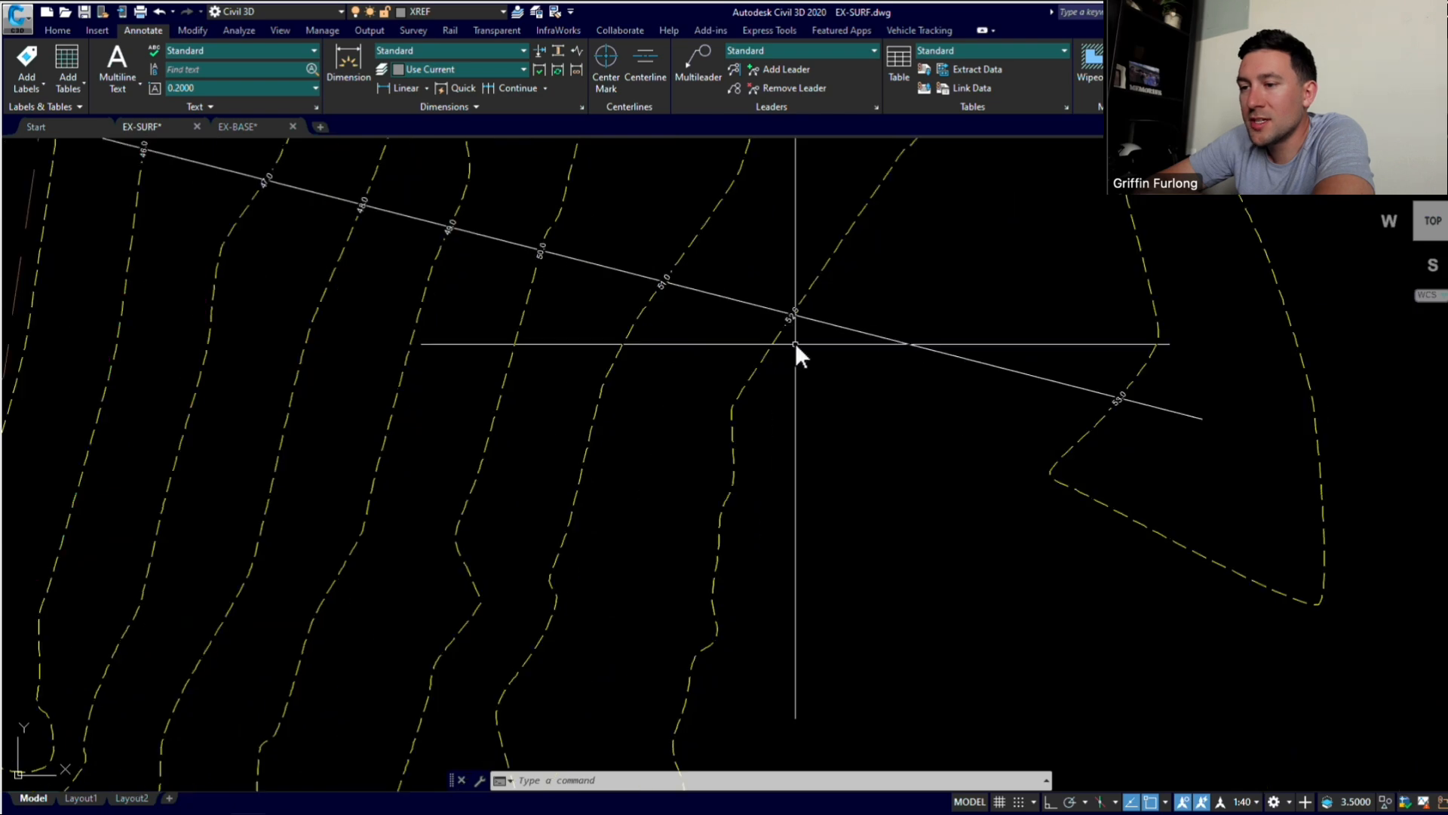
pyautogui.scroll(3, 1123, 407)
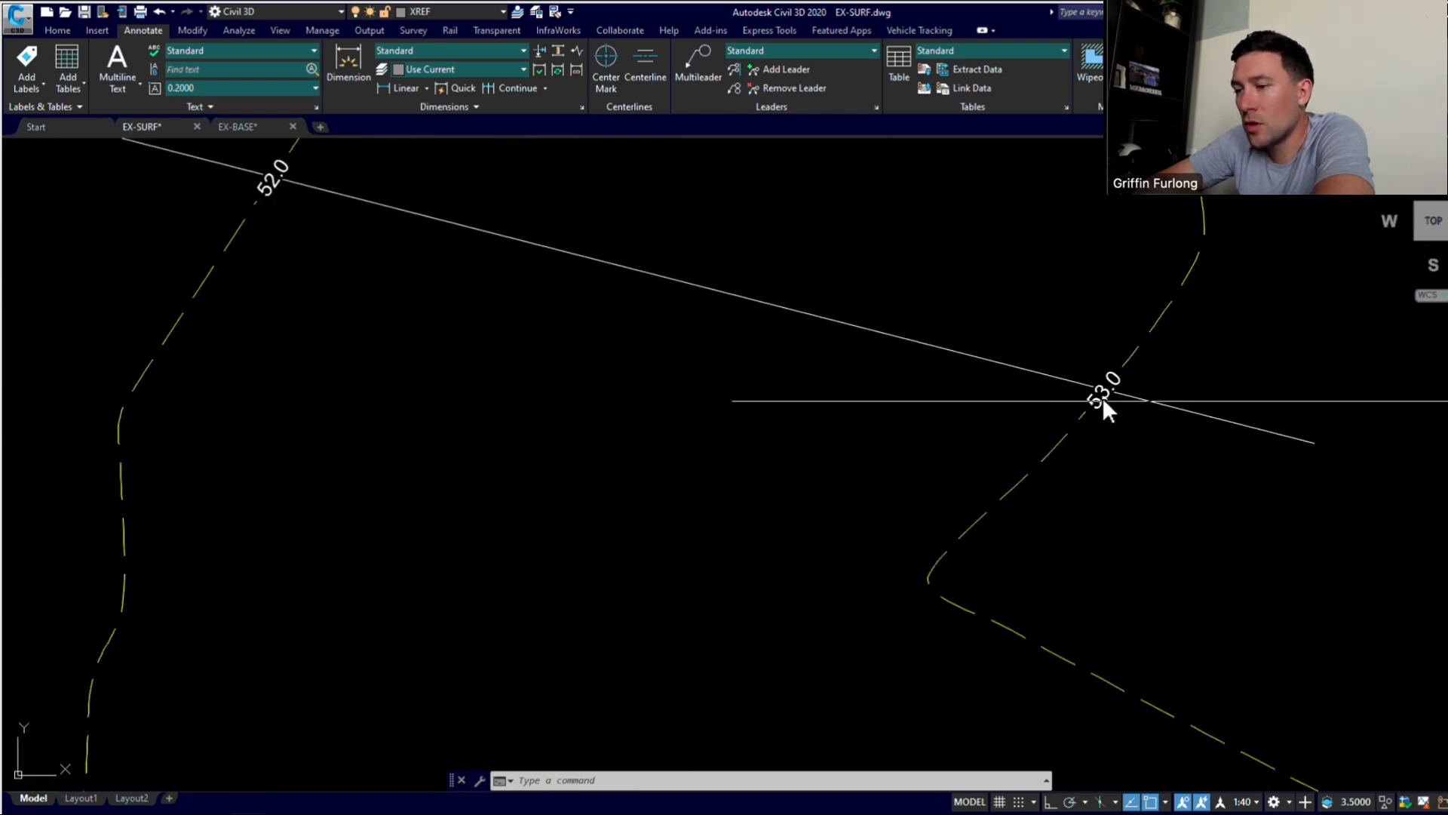
pyautogui.click(1093, 394)
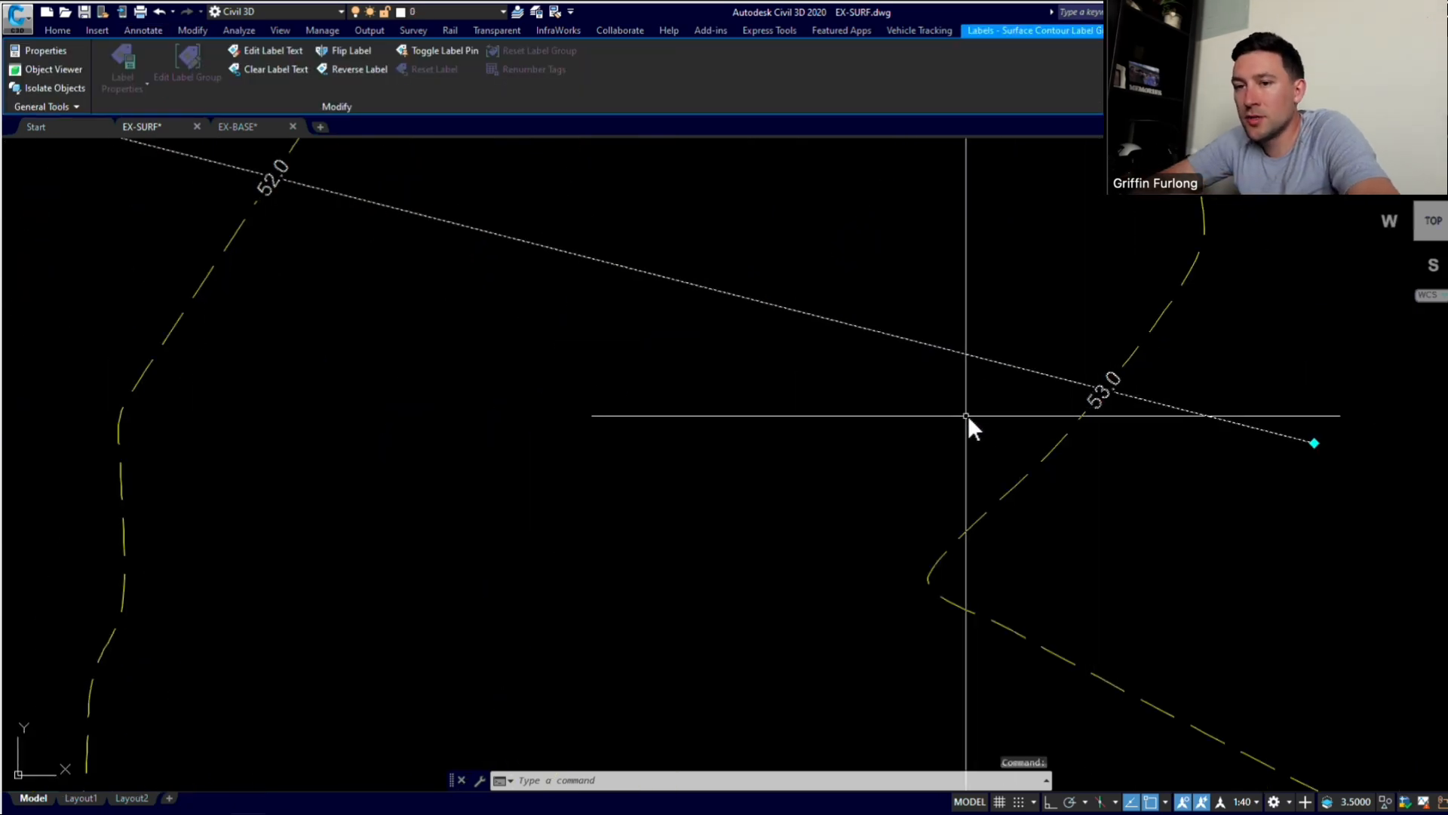
pyautogui.hotkey('ctrl', '1')
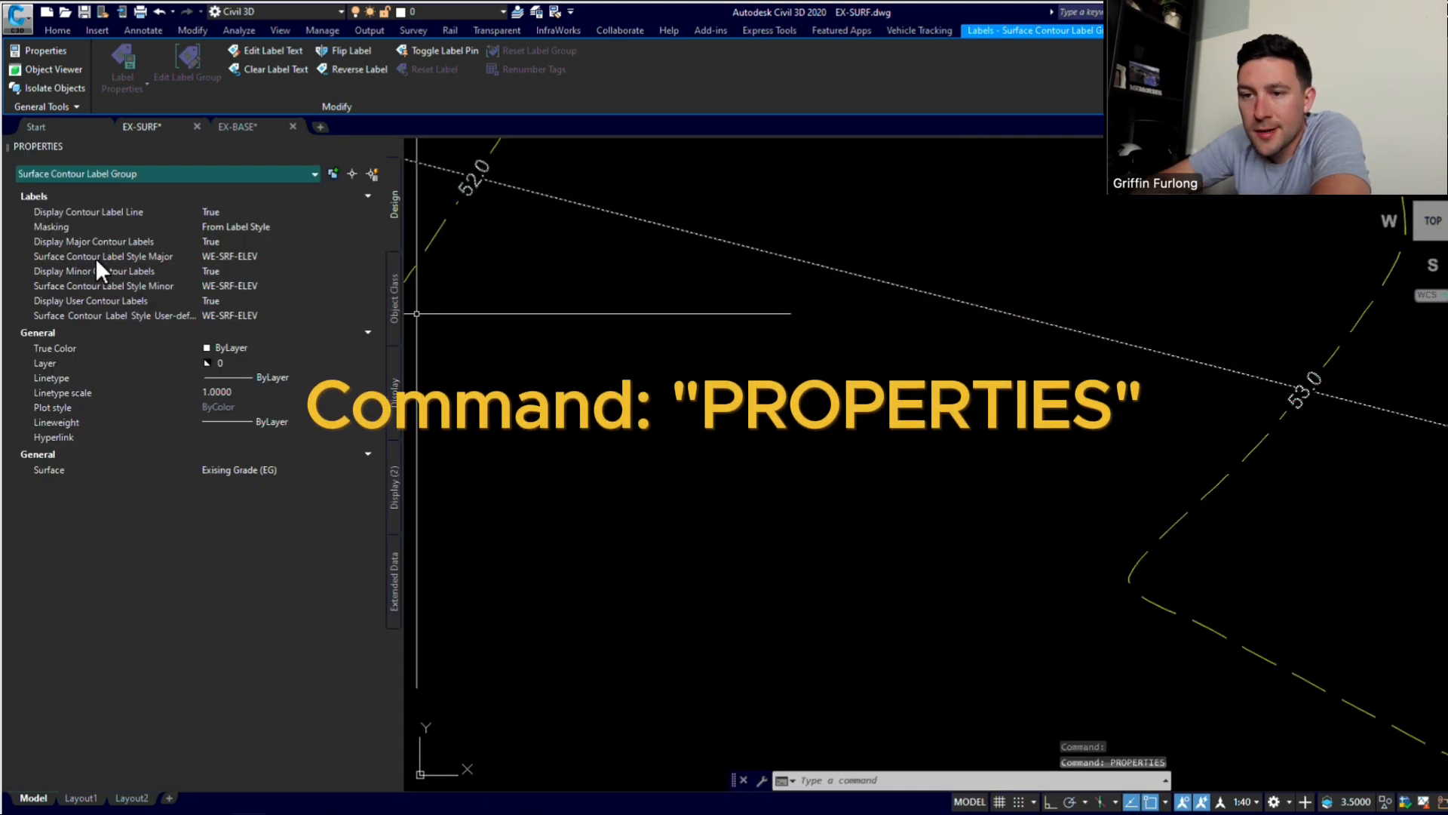
pyautogui.click(93, 257)
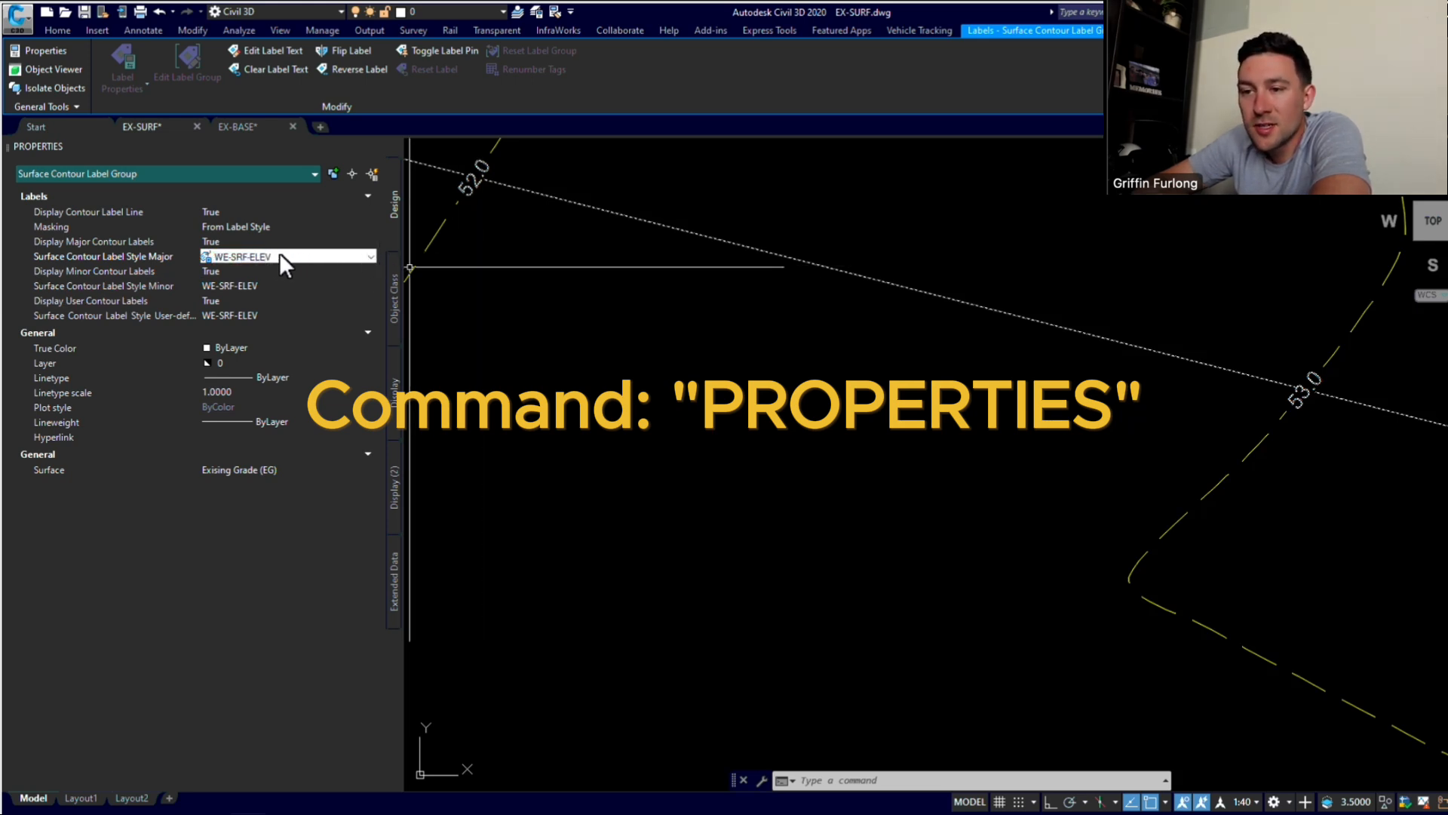
pyautogui.click(370, 256)
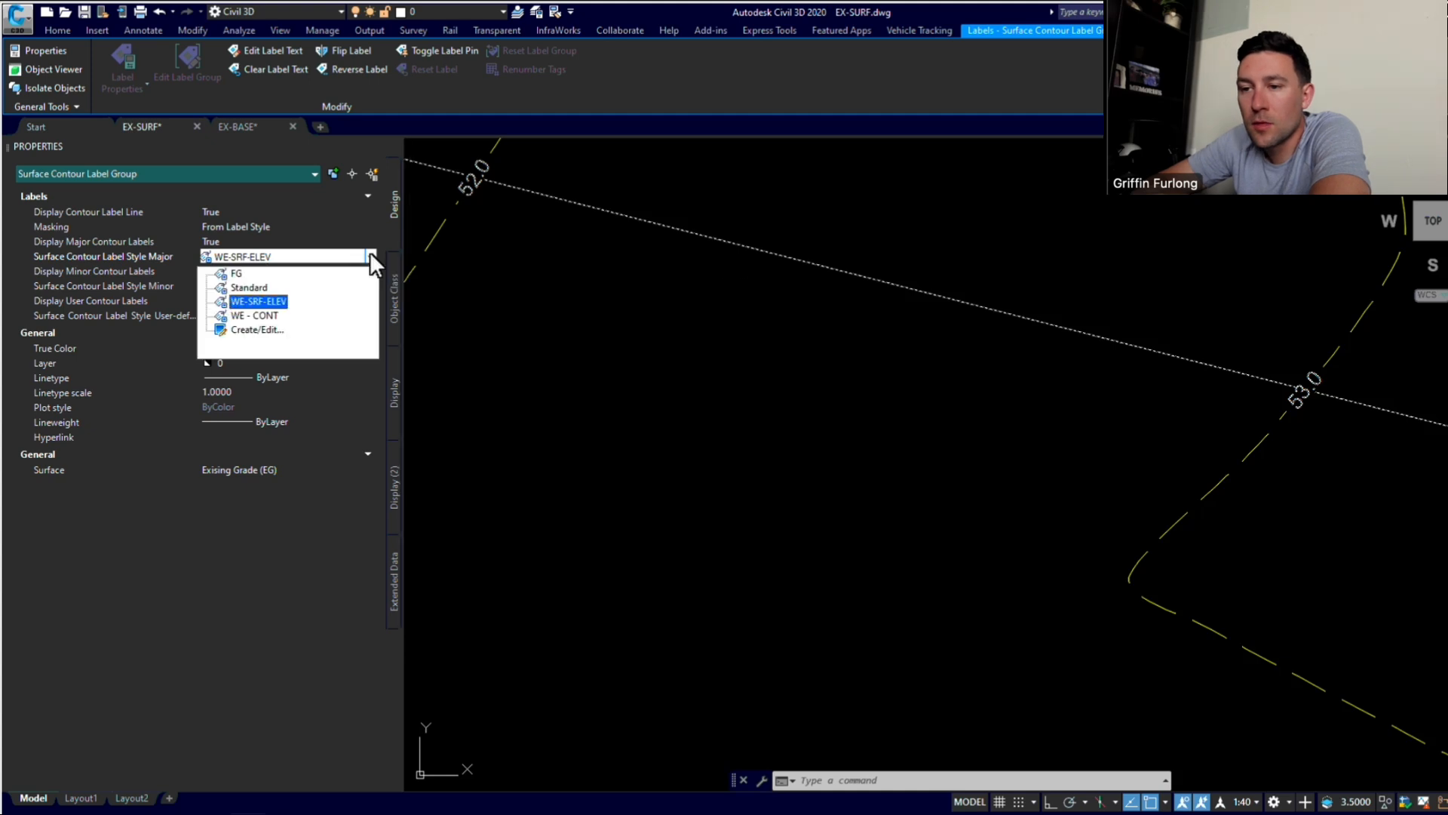
pyautogui.click(263, 329)
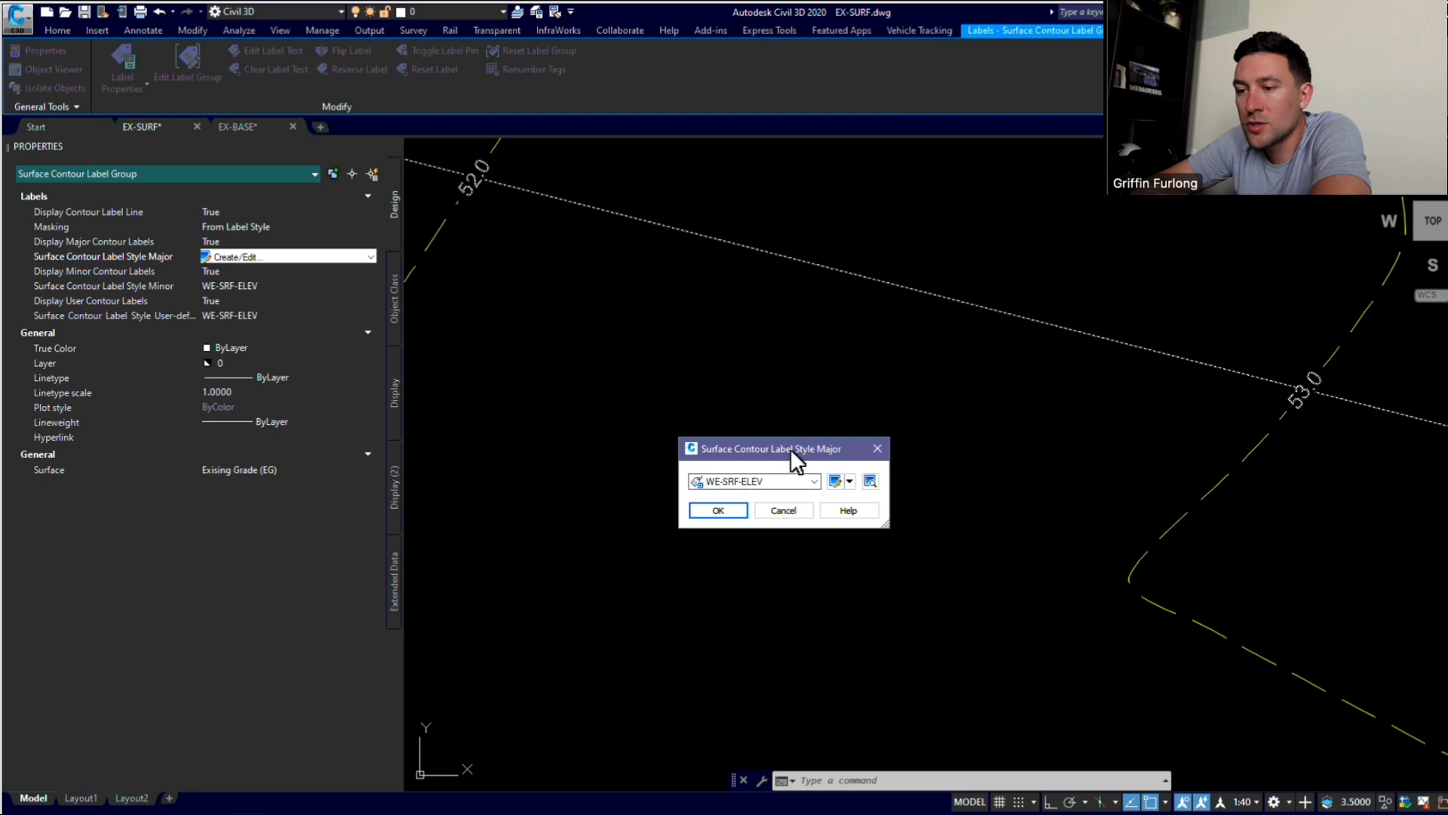
pyautogui.click(849, 480)
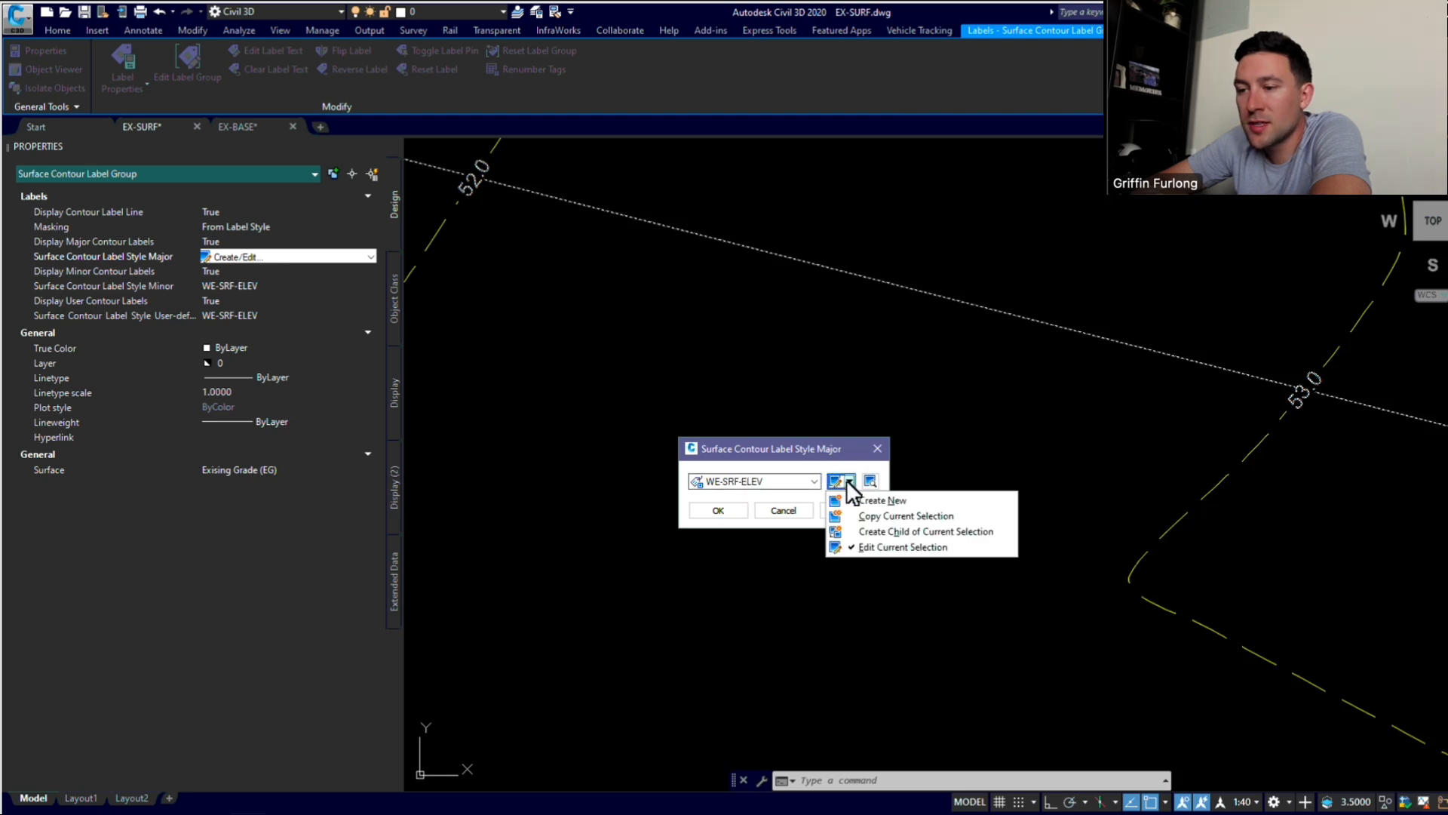
pyautogui.click(867, 548)
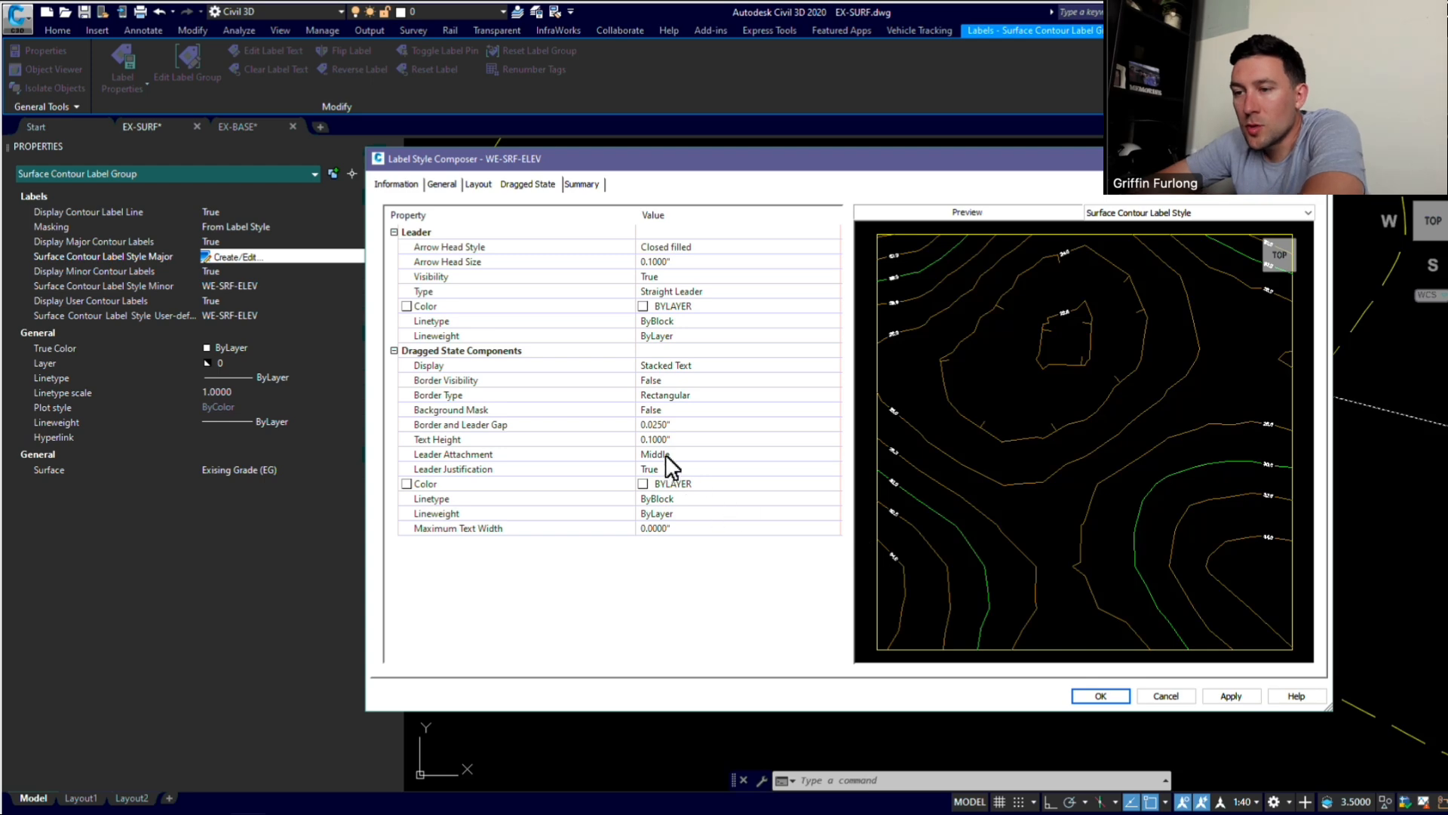
# Step: Set the Surface Elevation text height to 0.25" in the label style's layout, save the style and deselect the labels
pyautogui.click(403, 182)
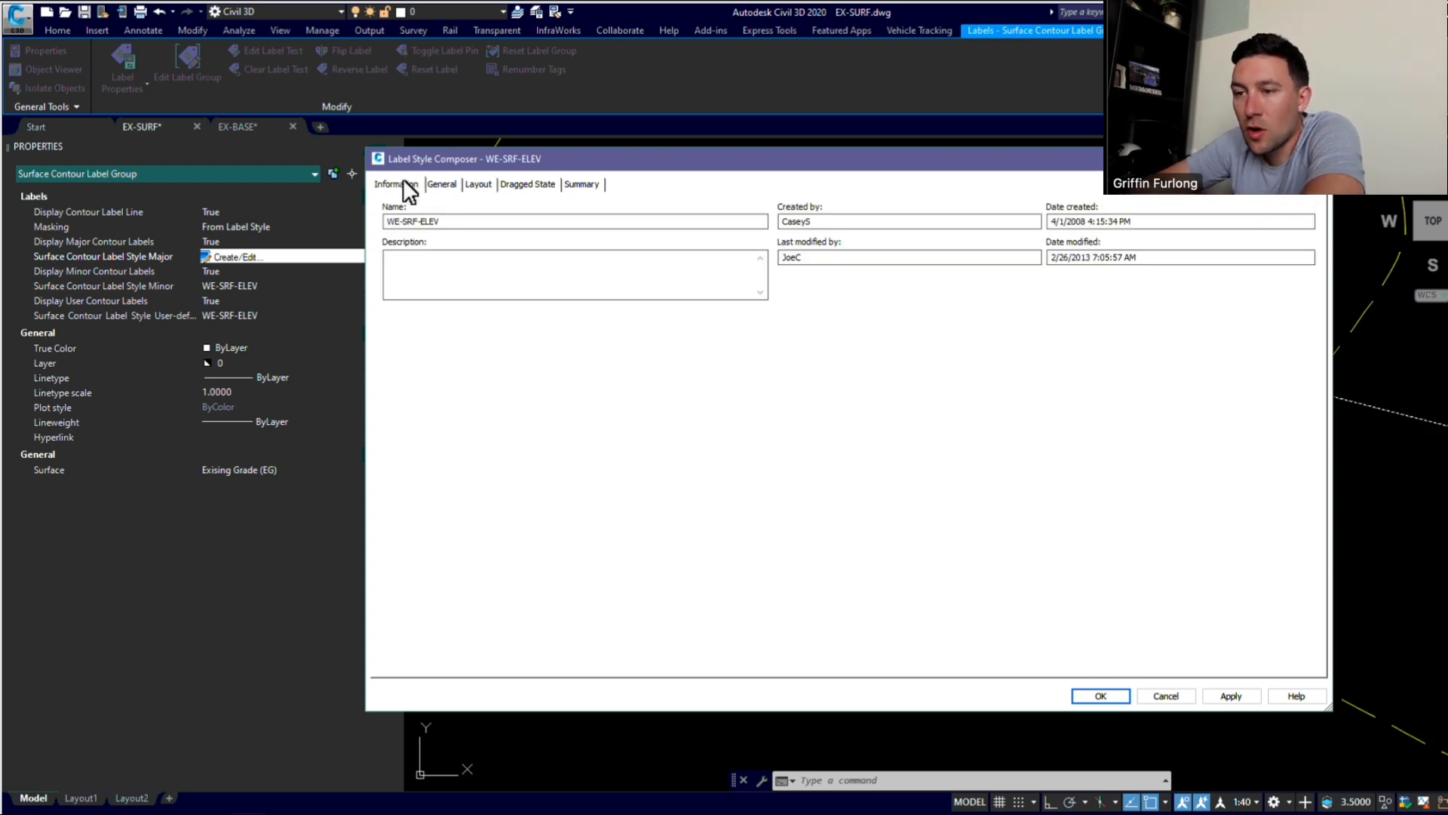
pyautogui.click(437, 185)
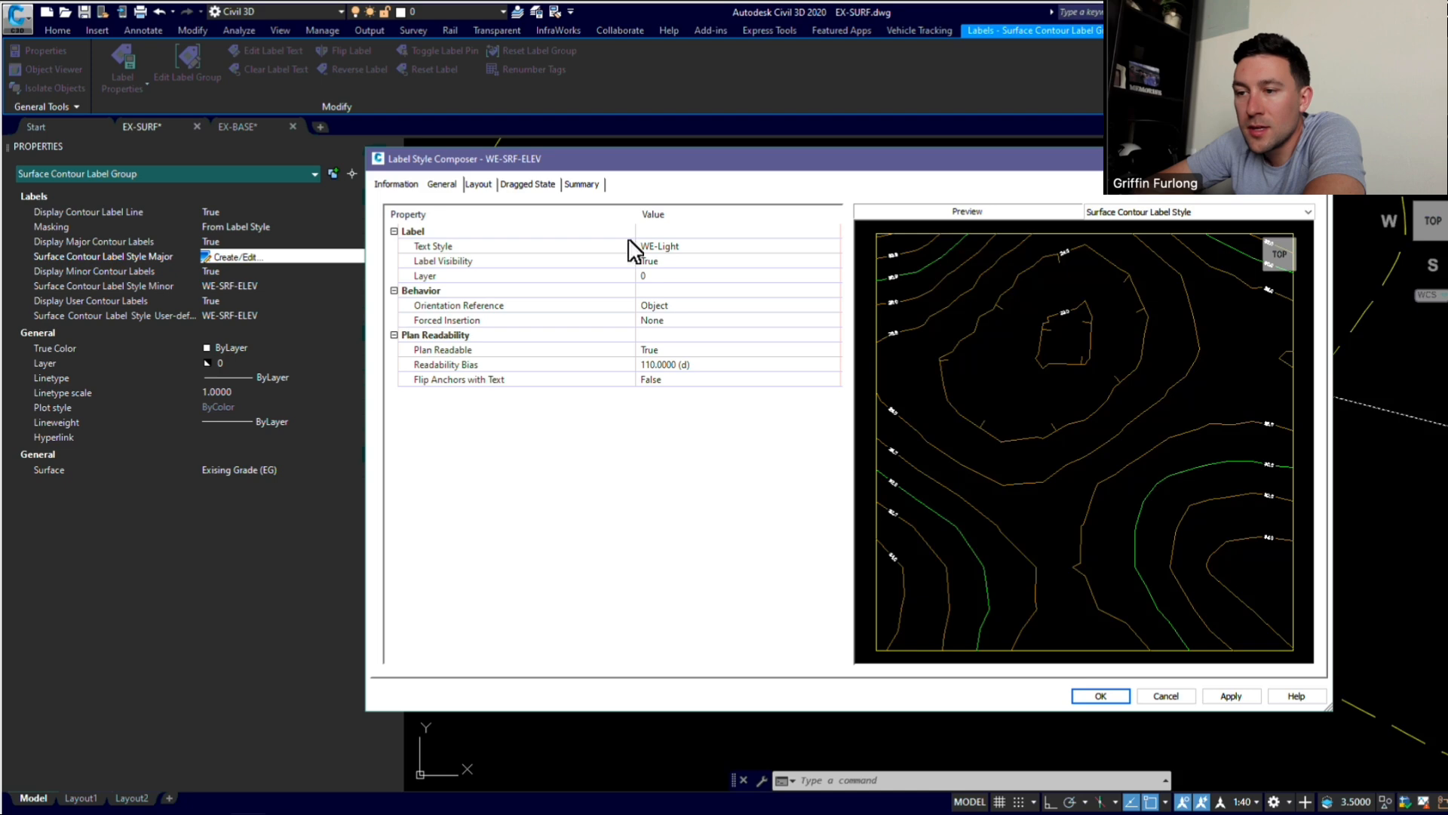
pyautogui.click(482, 186)
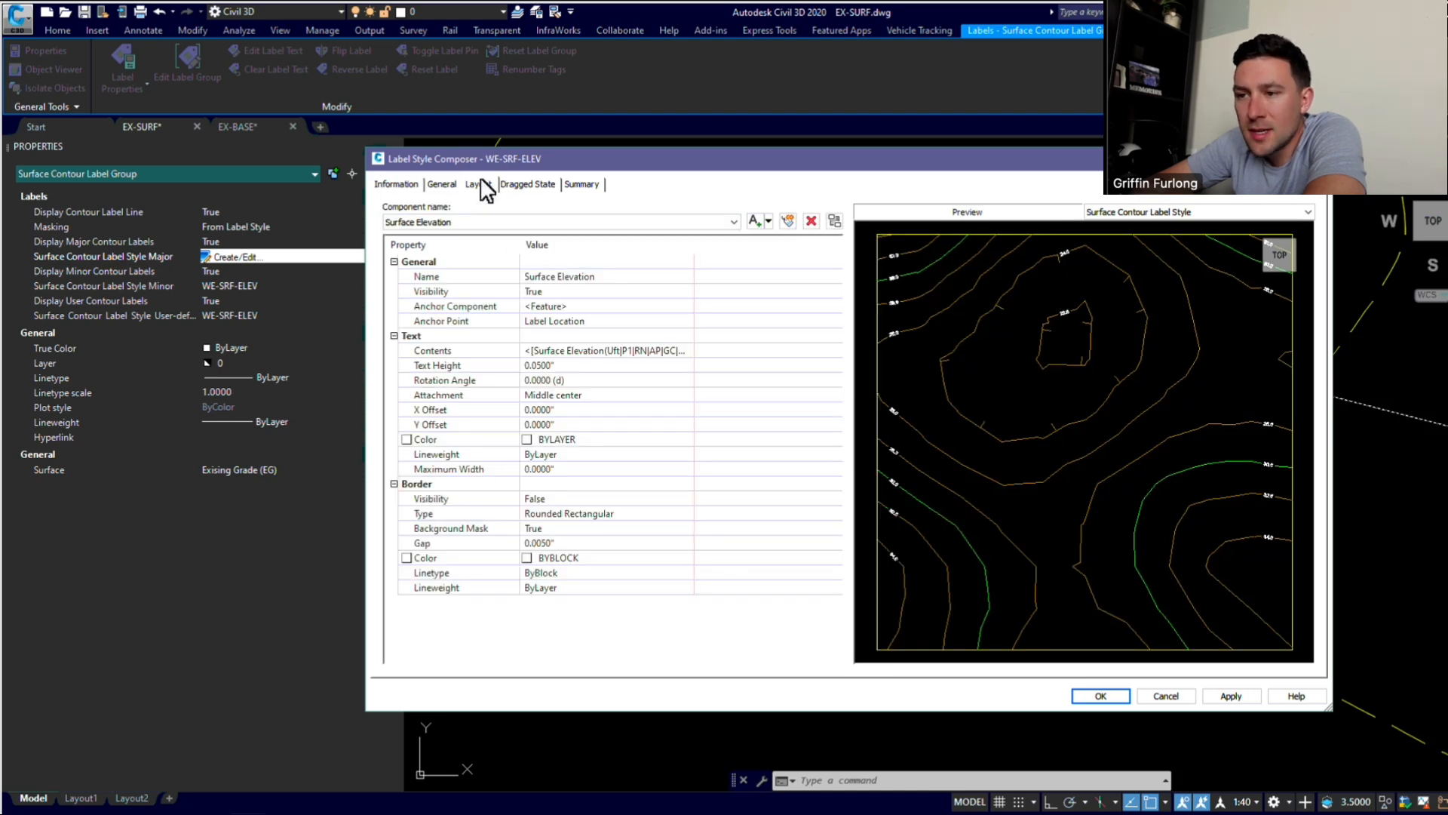
pyautogui.click(572, 365)
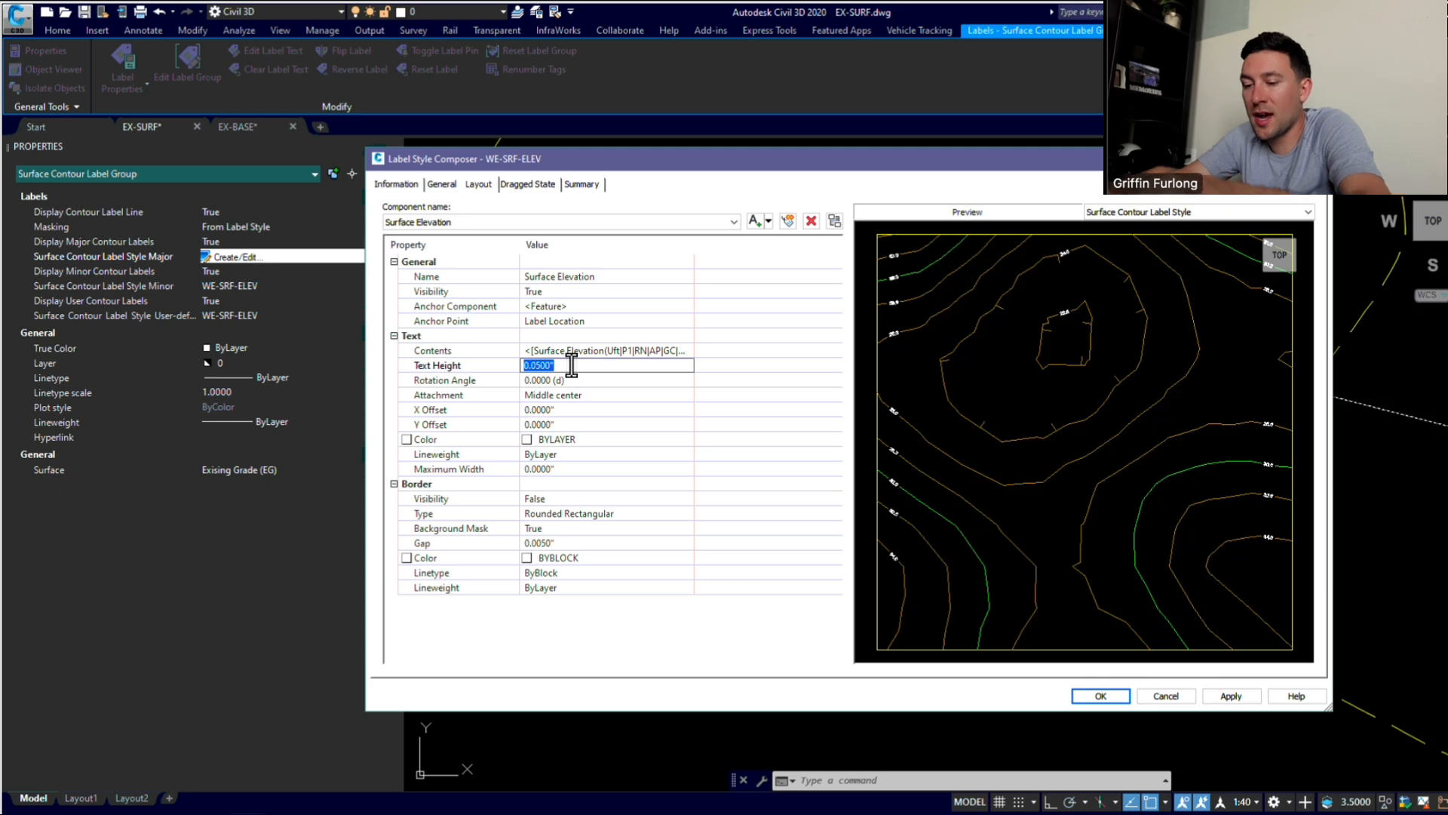
pyautogui.write('.25')
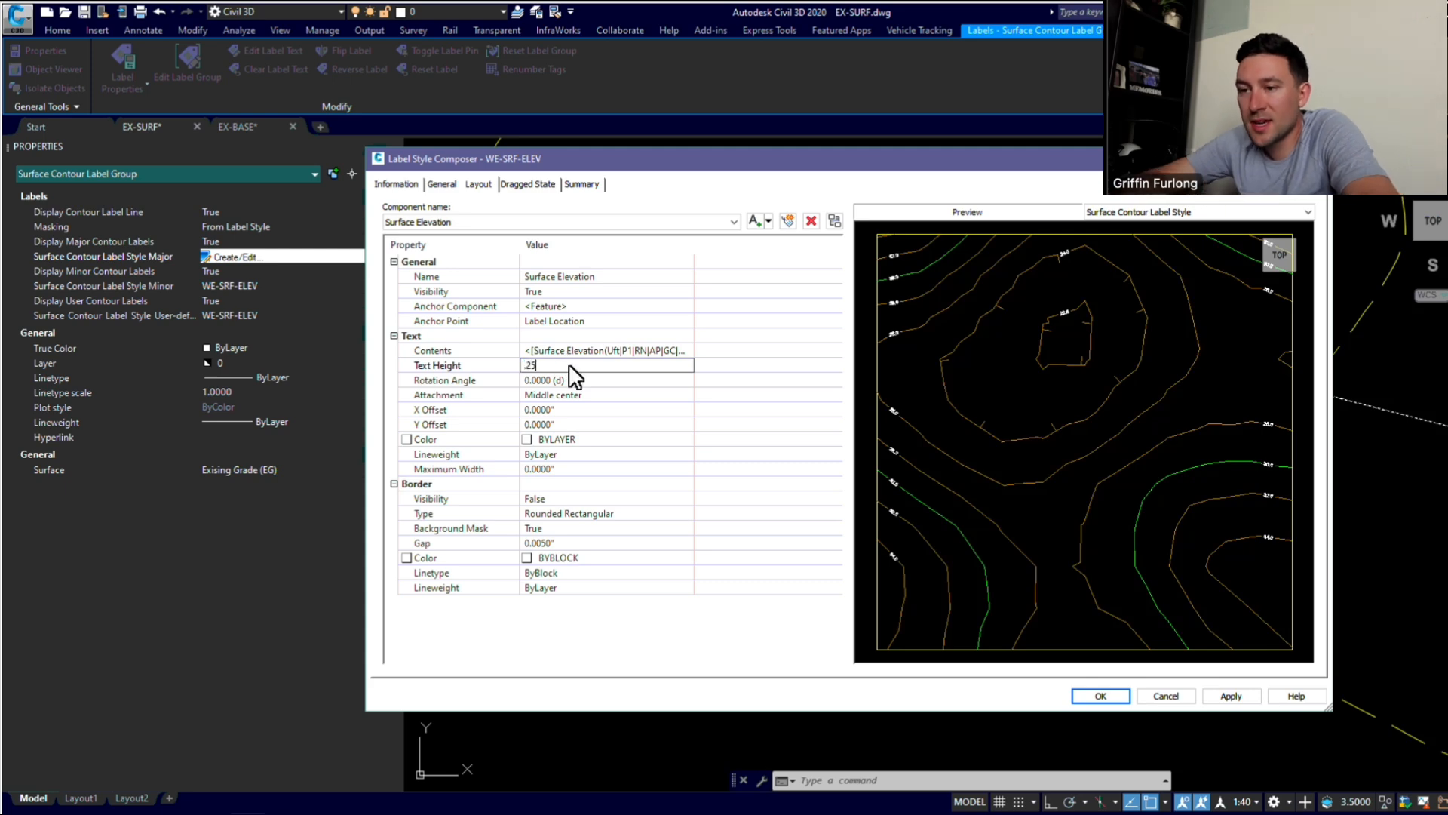
pyautogui.click(1234, 694)
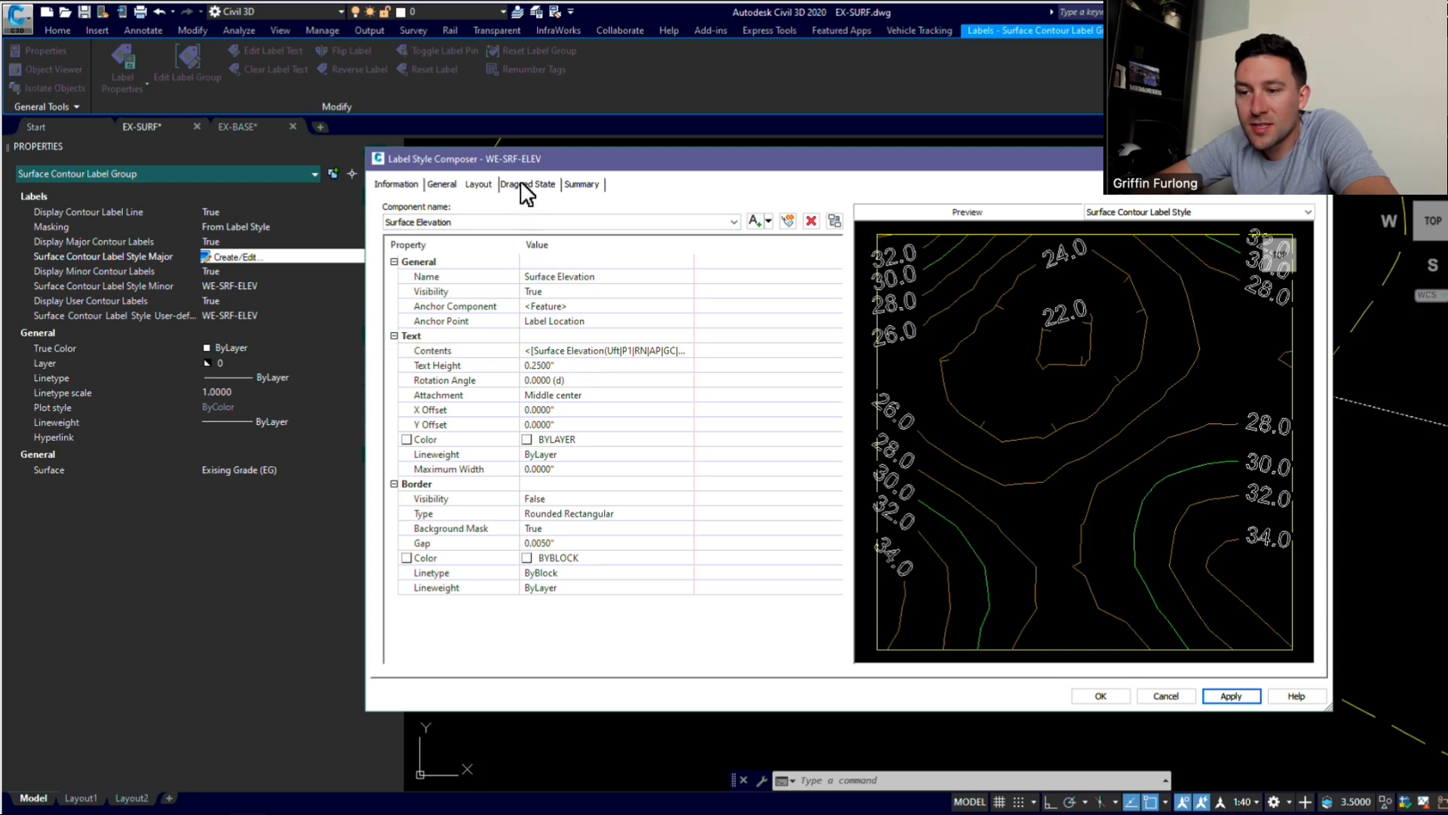
pyautogui.click(1101, 695)
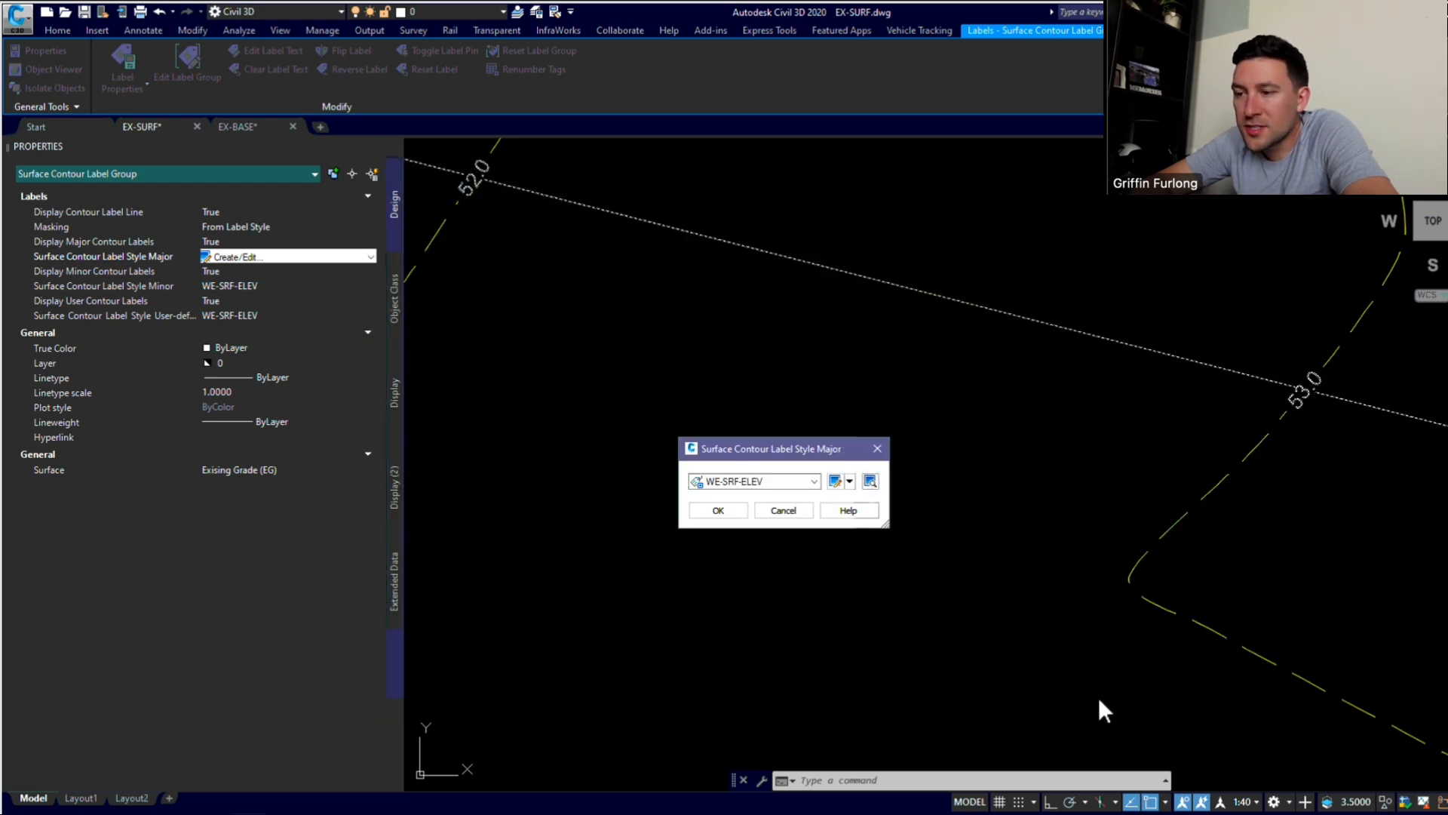
pyautogui.click(737, 513)
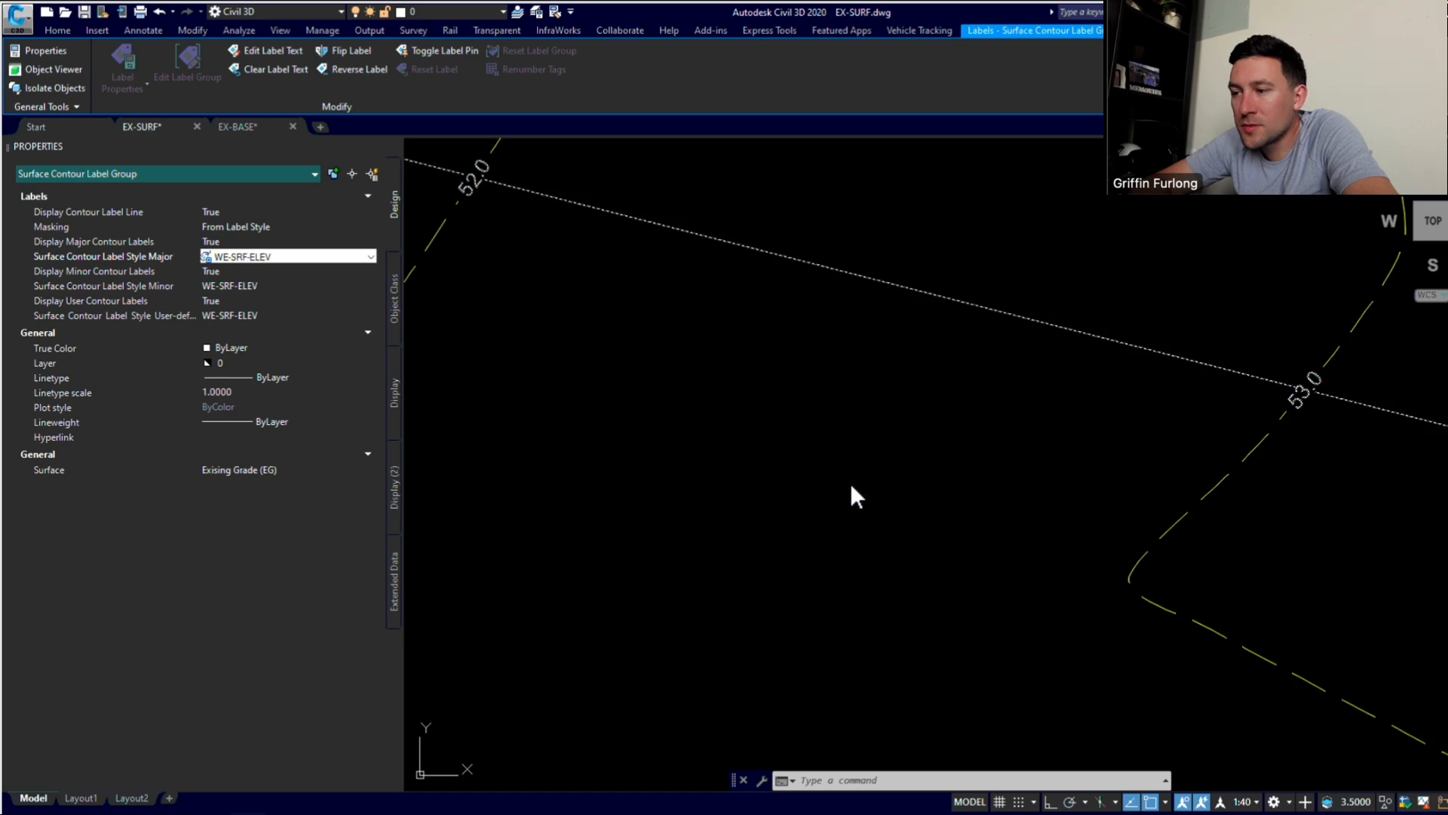
pyautogui.scroll(-8, 871, 504)
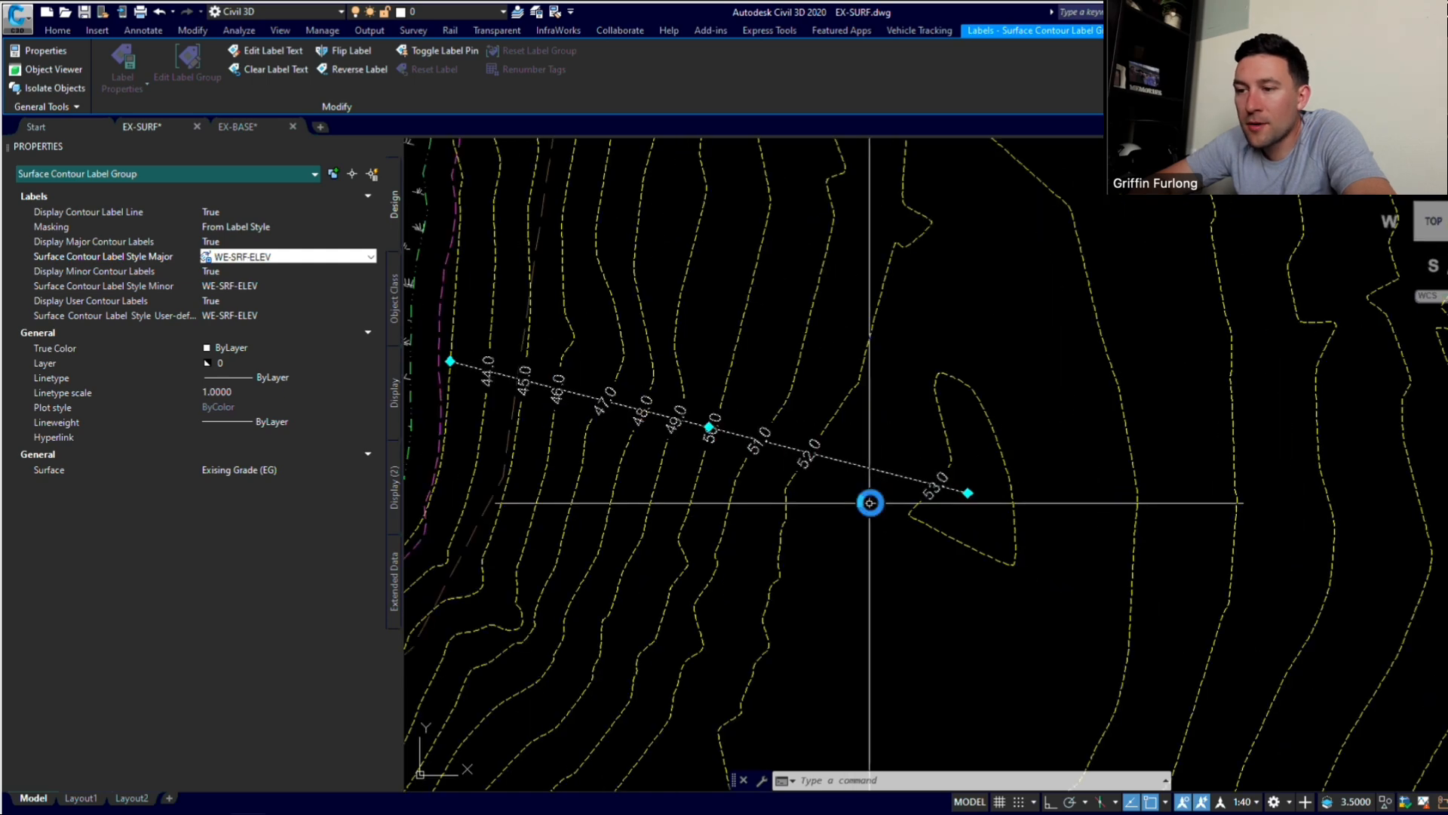
pyautogui.scroll(-3, 869, 502)
pyautogui.press('Escape')
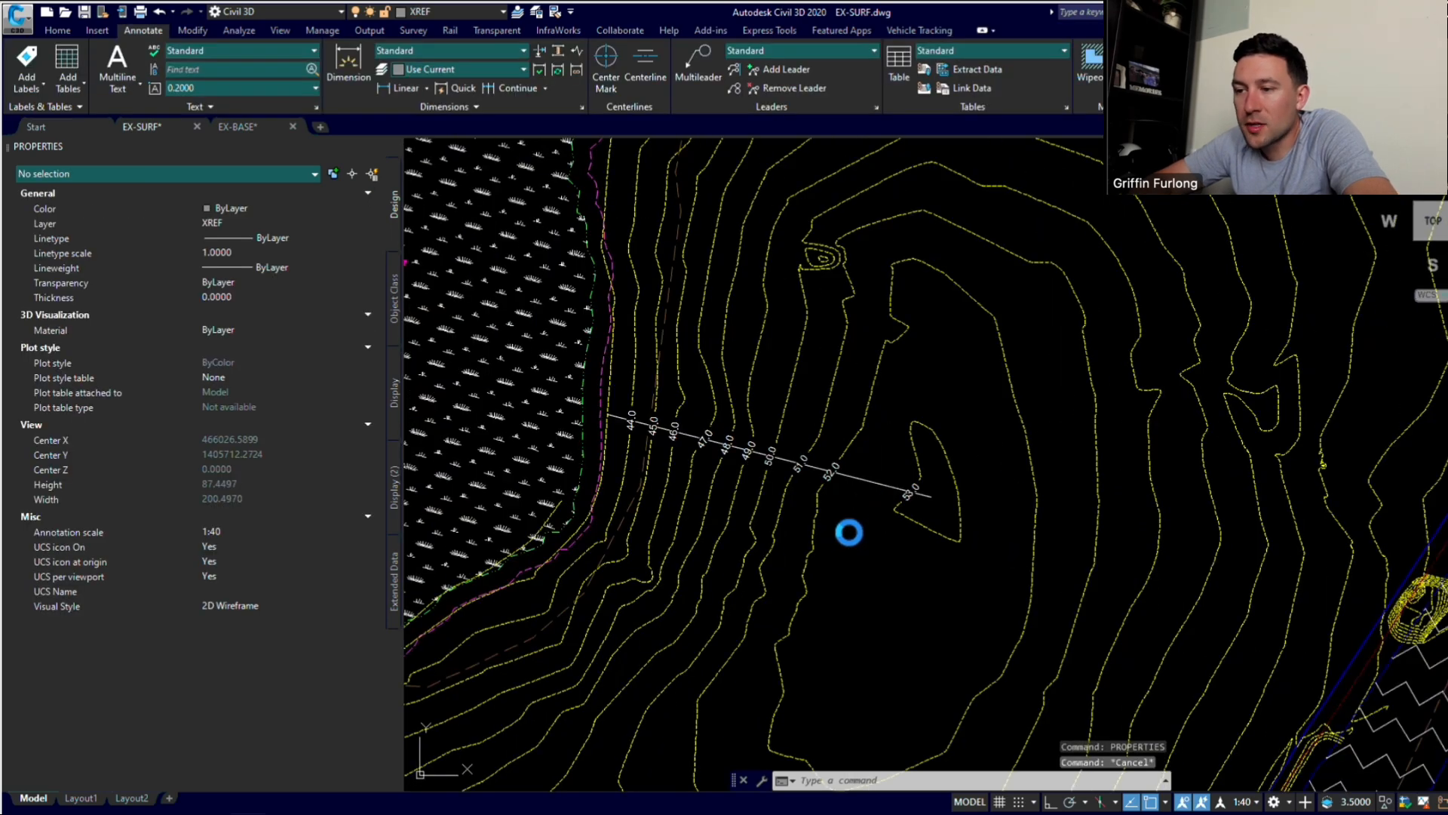
# Step: Set Display Contour Label Line to False for the label group between the hilltop and the central wetland
pyautogui.scroll(2, 849, 533)
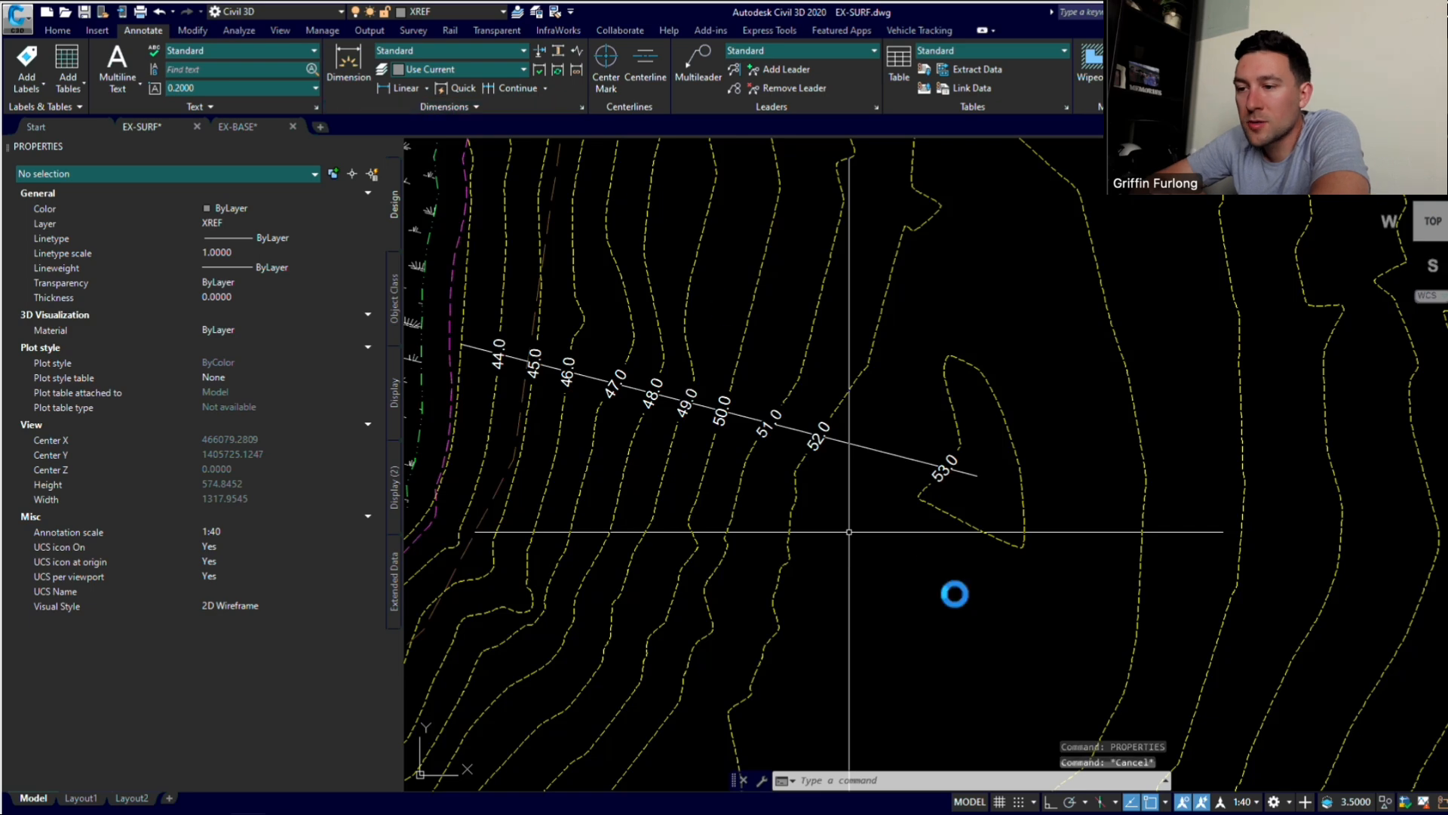
pyautogui.scroll(-4, 954, 593)
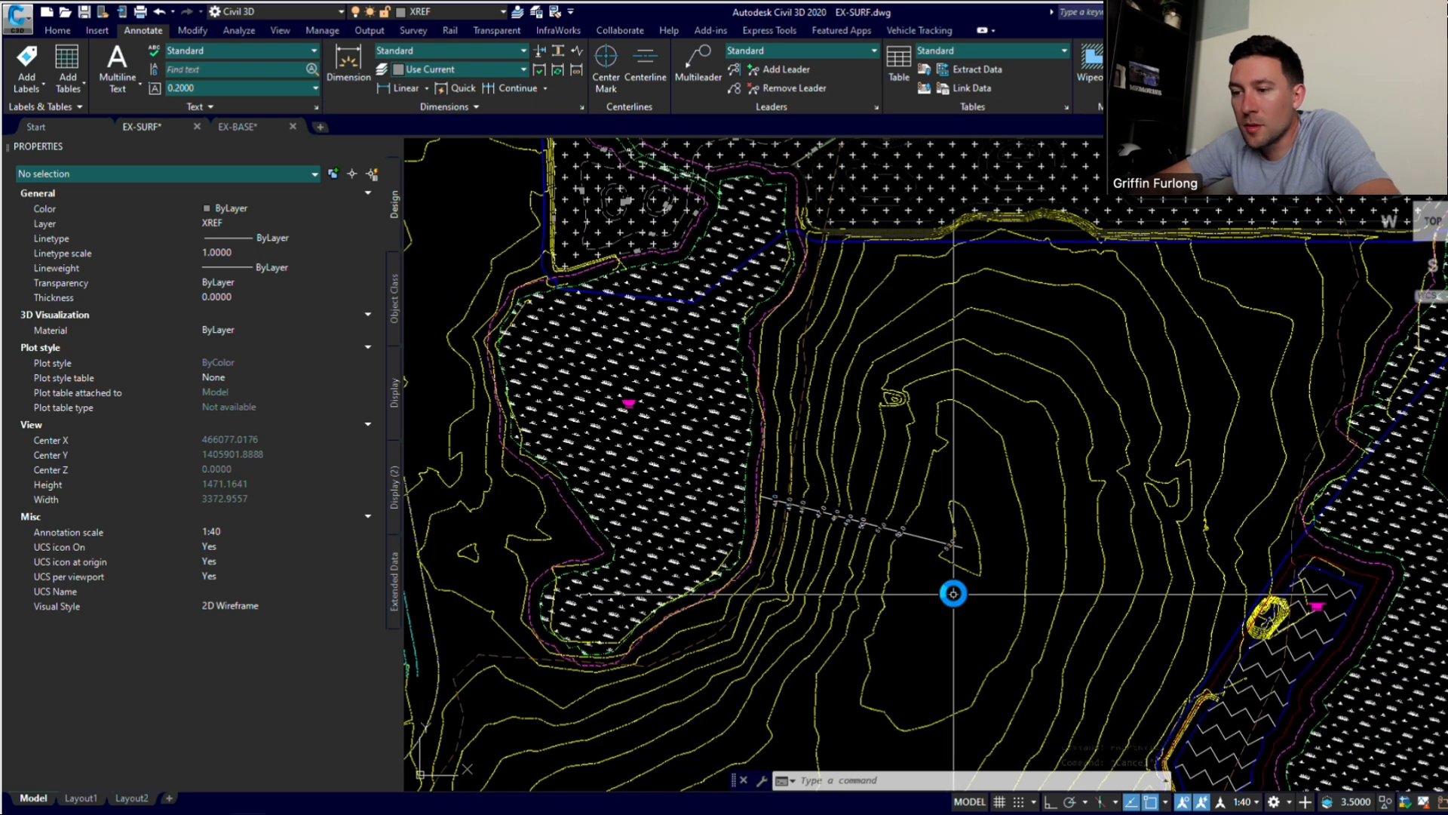
pyautogui.click(914, 535)
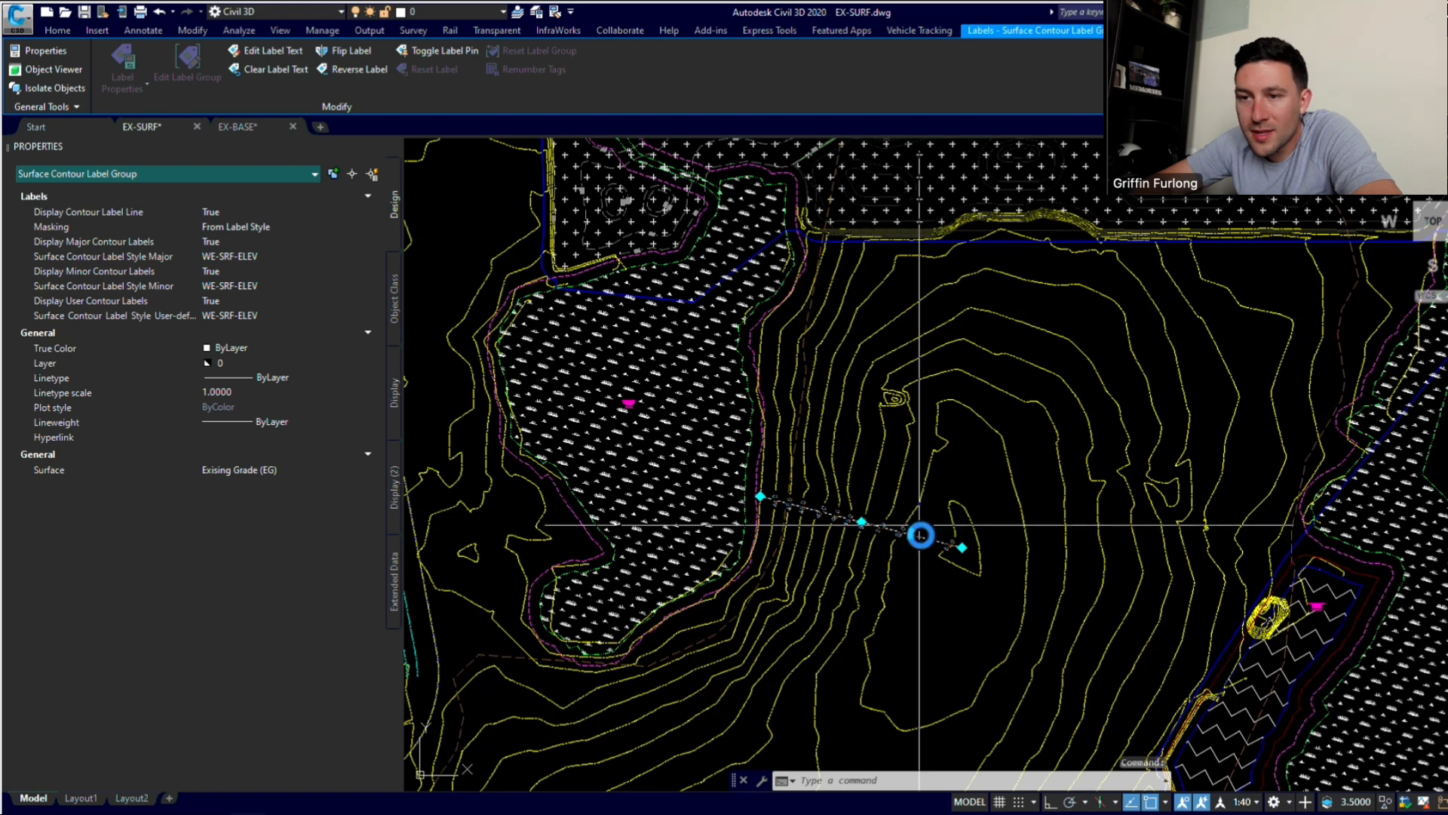
pyautogui.click(247, 212)
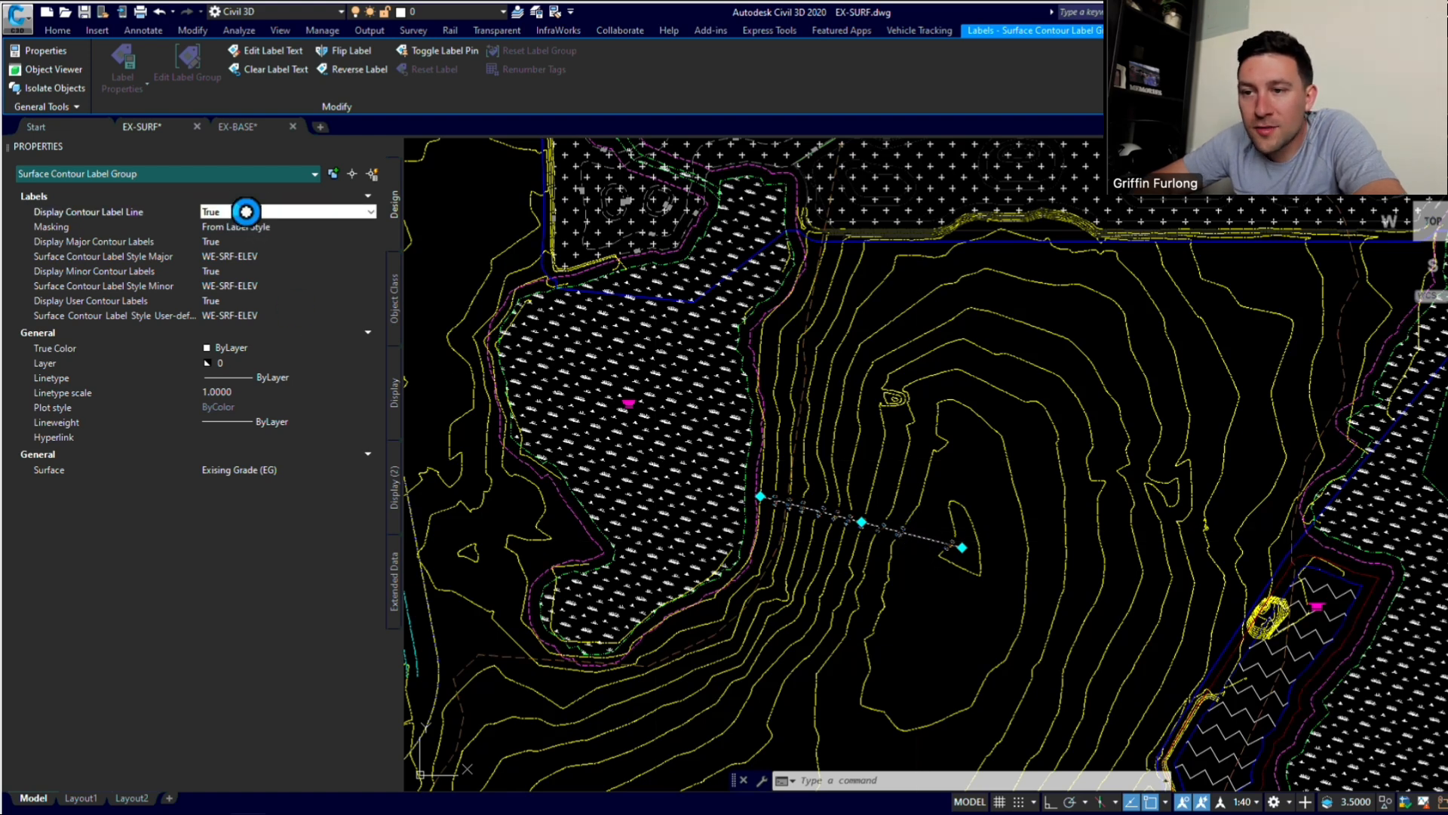
pyautogui.click(246, 212)
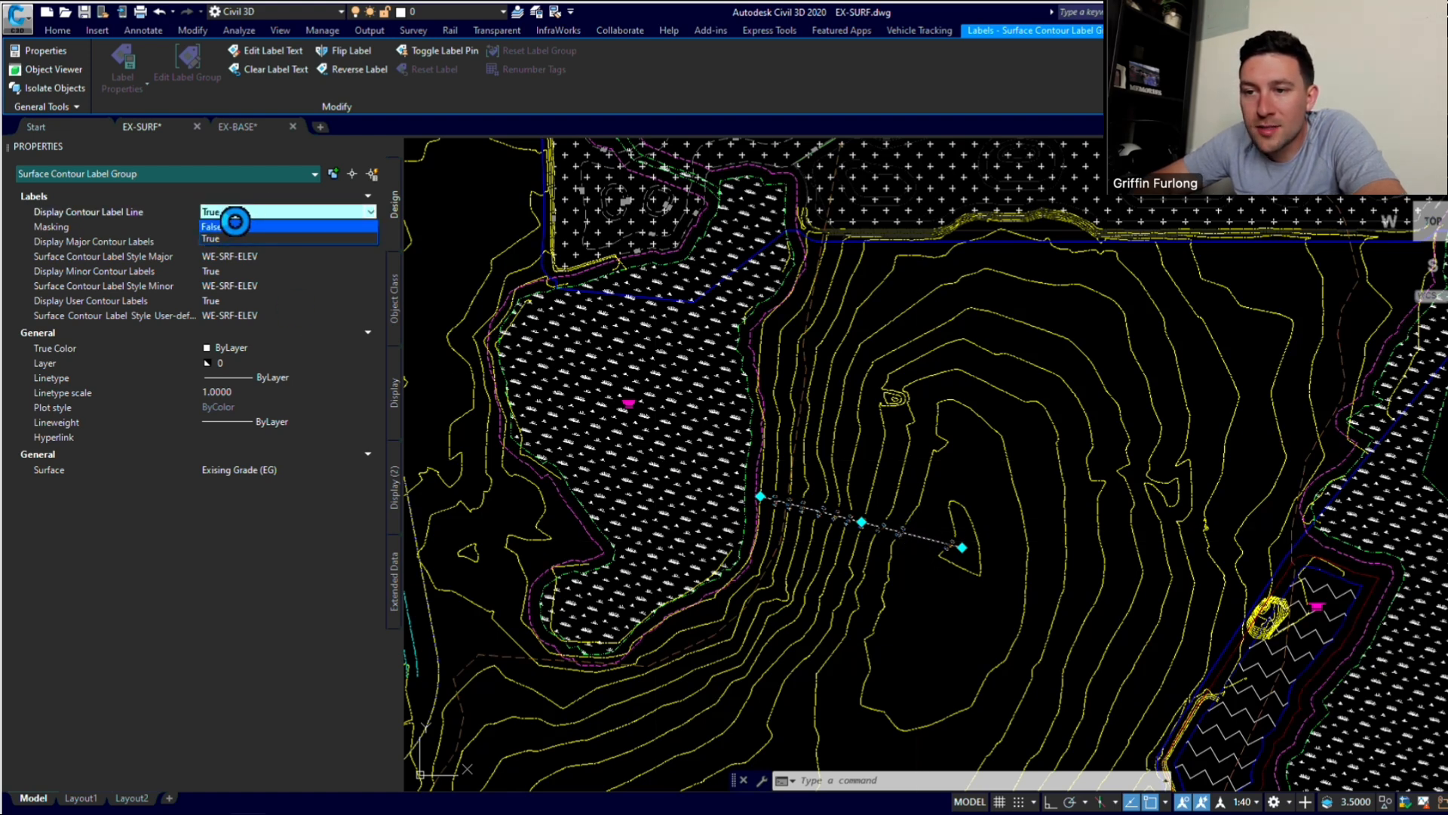
pyautogui.click(235, 225)
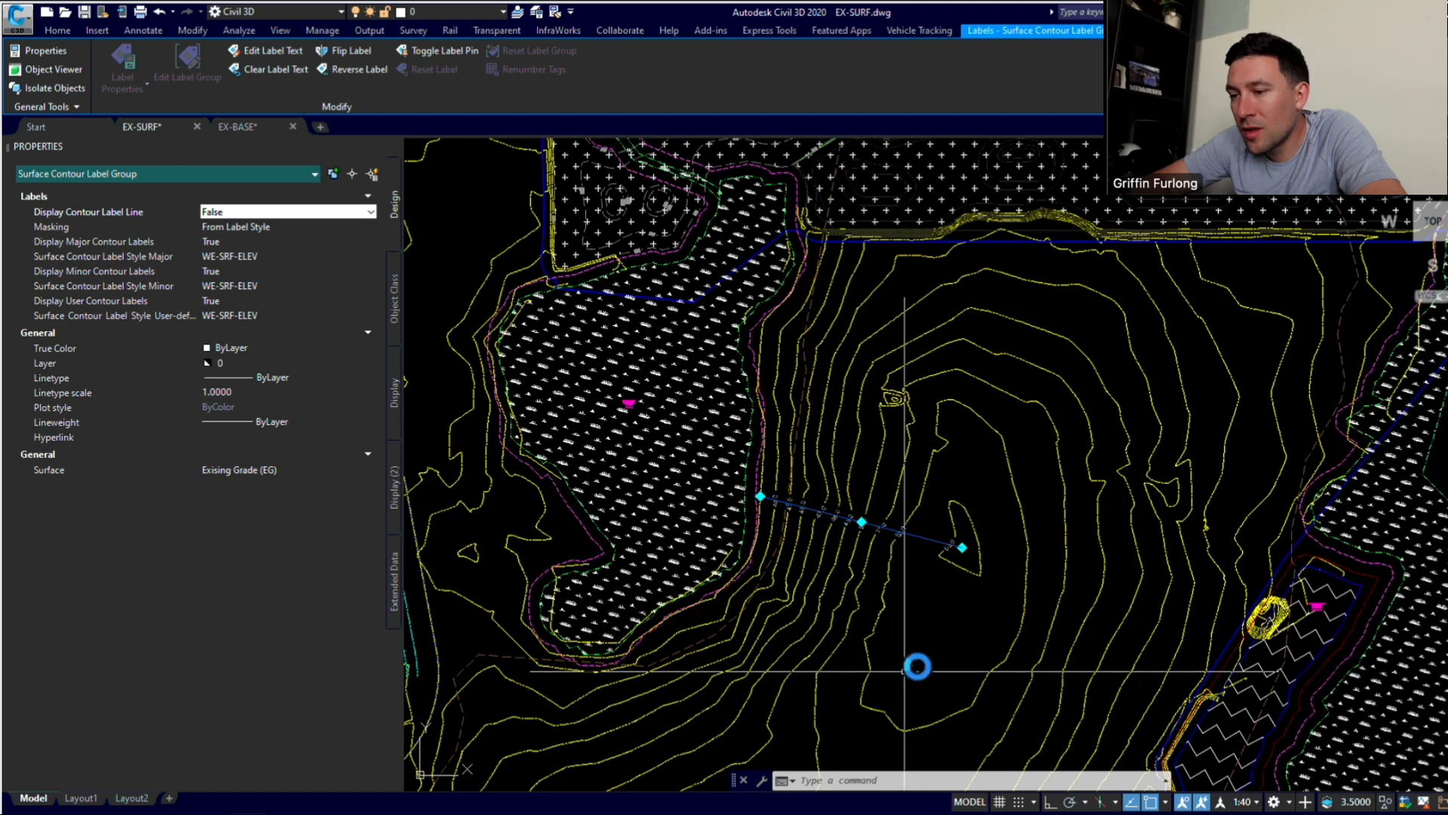
pyautogui.press('Escape')
pyautogui.scroll(2, 919, 585)
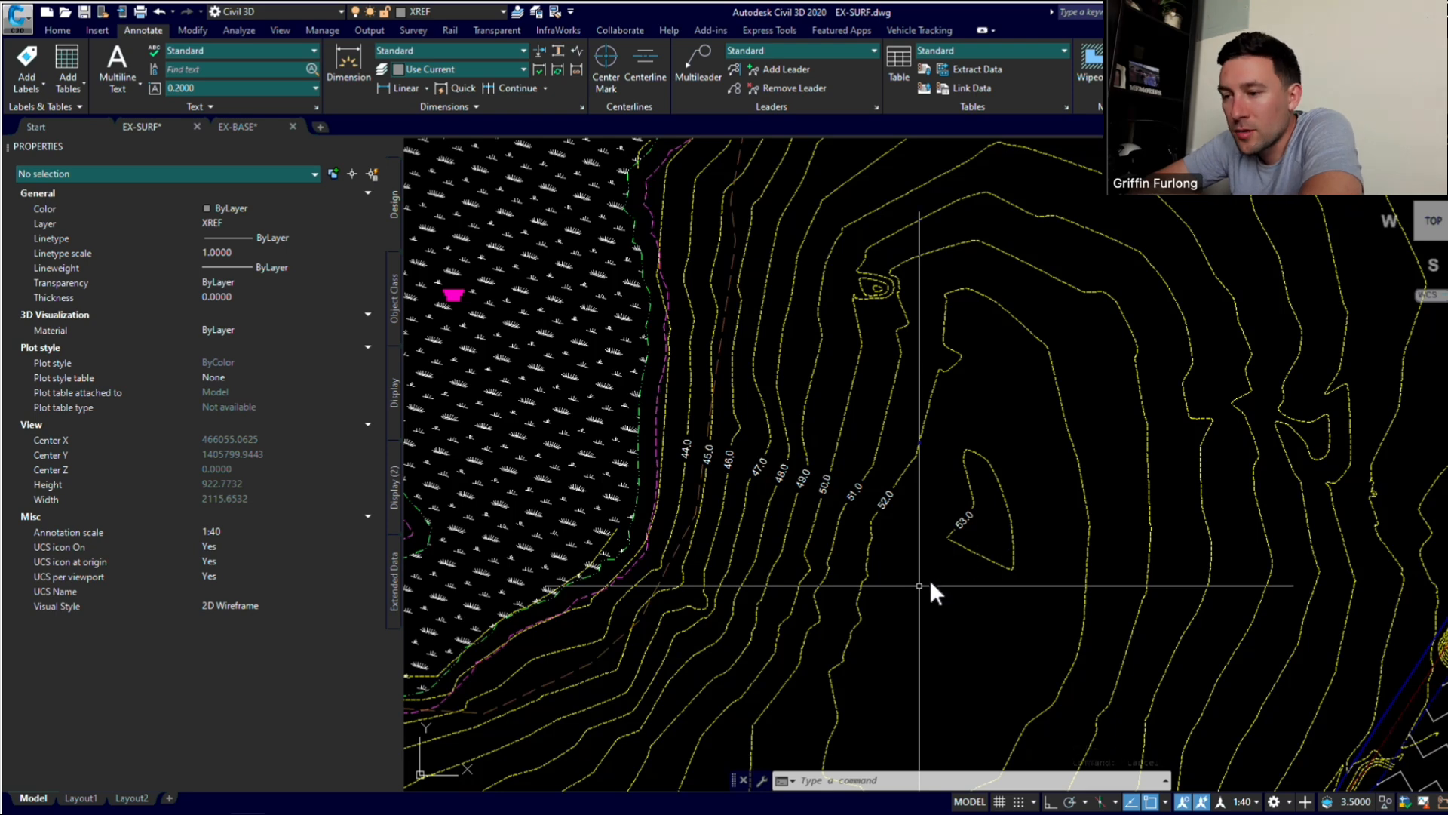
# Step: Add multiple contour labels along a line from the small closed hilltop contour east to the pond
pyautogui.click(928, 583)
pyautogui.click(27, 80)
pyautogui.moveTo(66, 109)
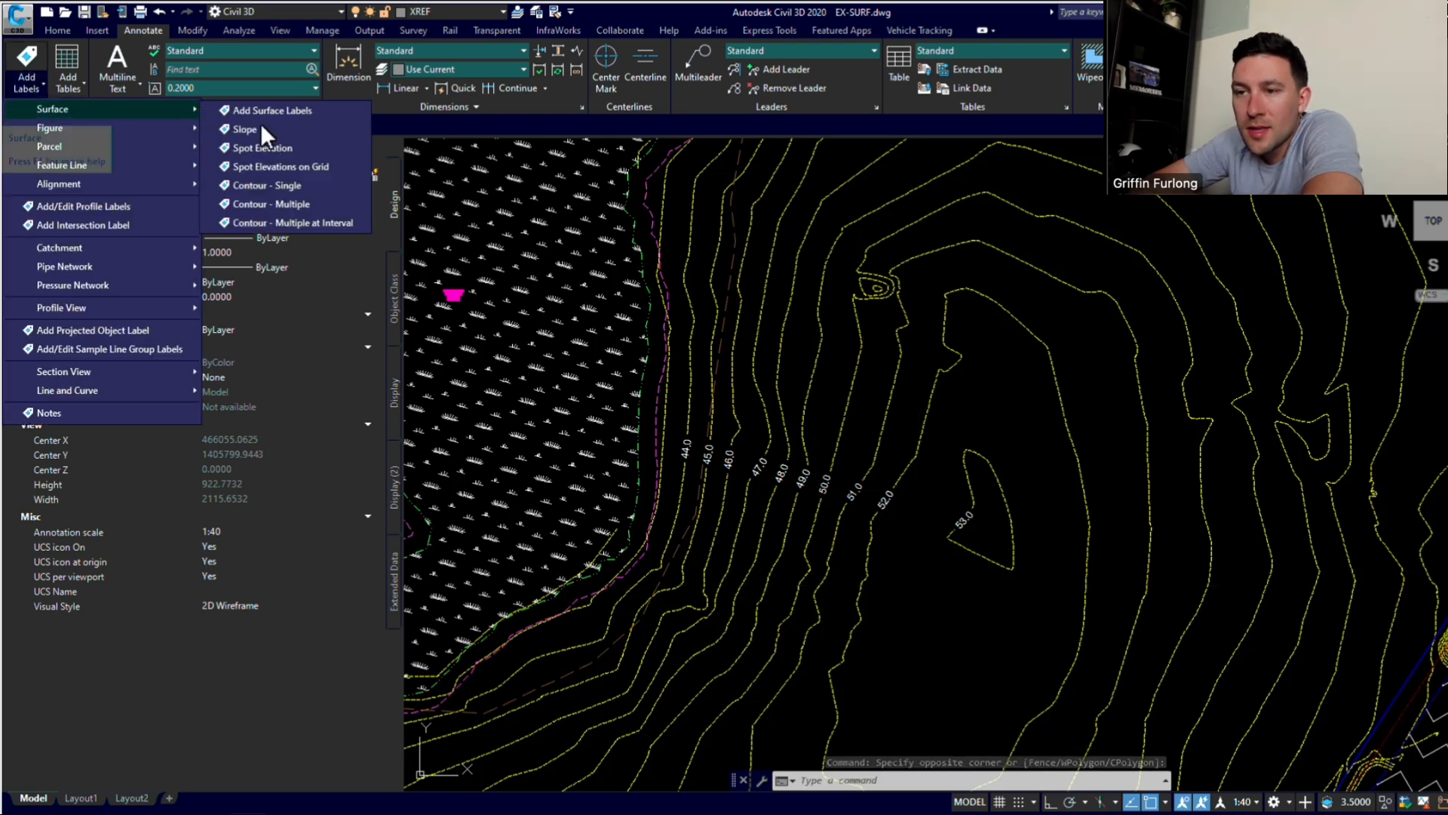
pyautogui.click(270, 203)
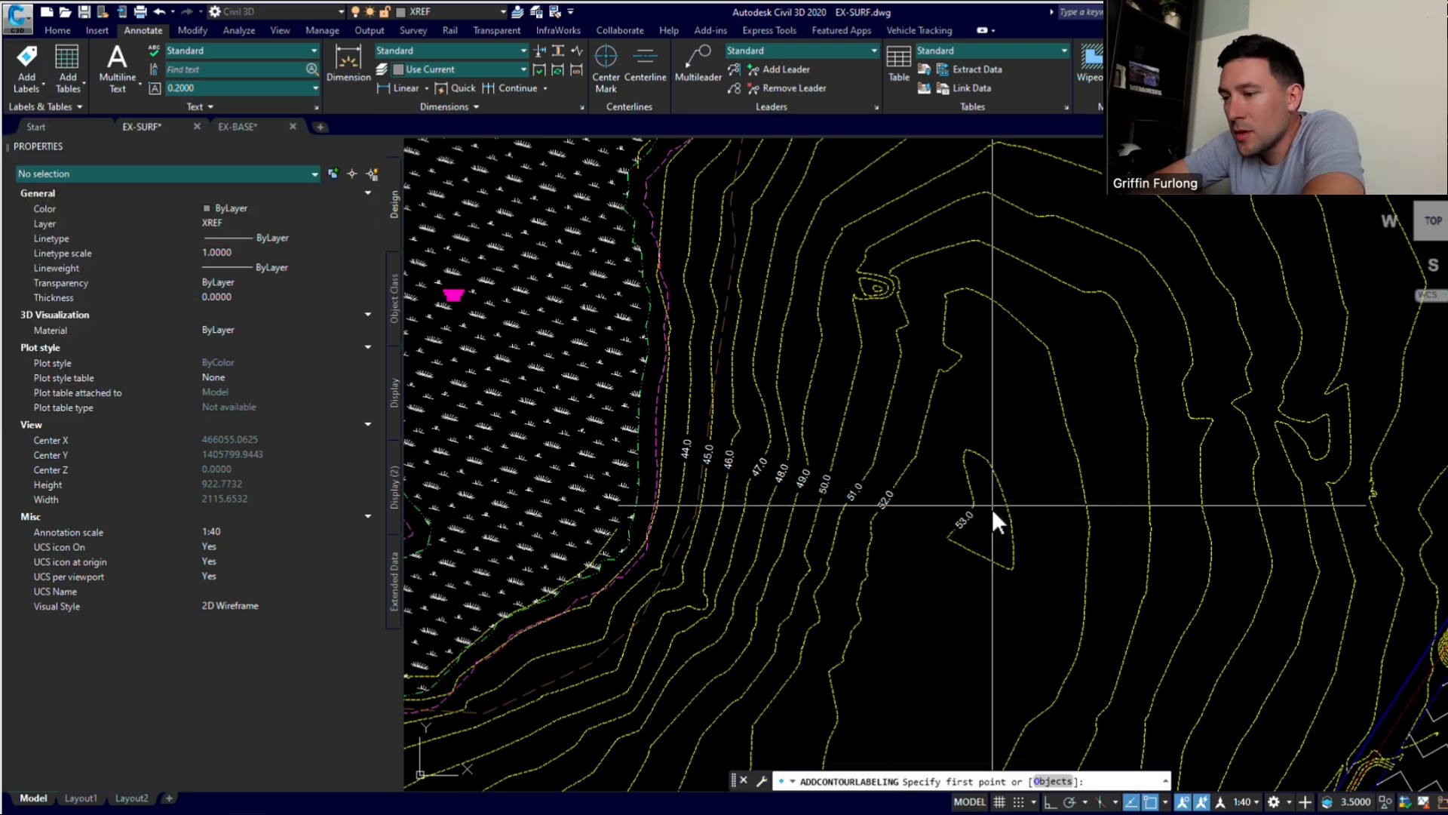
pyautogui.click(993, 508)
pyautogui.moveTo(1376, 556); pyautogui.dragTo(1280, 560, button='middle')
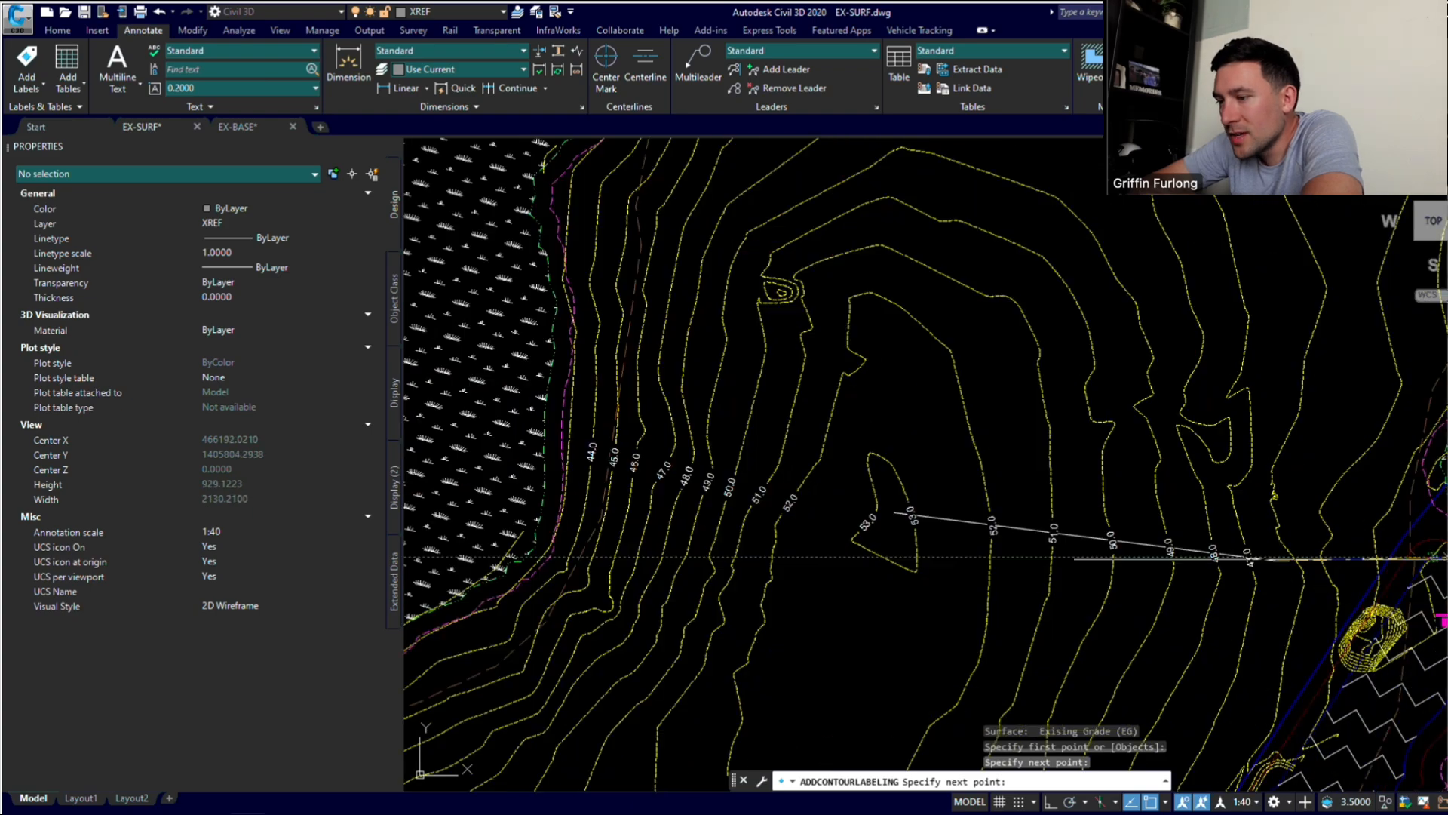
pyautogui.click(1444, 559)
pyautogui.press('Escape')
# Step: Add multiple contour labels across the contours northeast of the hilltop, toward the site's northeast corner
pyautogui.scroll(-4, 1434, 563)
pyautogui.scroll(4, 1328, 482)
pyautogui.moveTo(1313, 481); pyautogui.dragTo(1019, 398, button='middle')
pyautogui.click(27, 82)
pyautogui.moveTo(52, 109)
pyautogui.click(292, 205)
pyautogui.click(819, 421)
pyautogui.scroll(-3, 1004, 362)
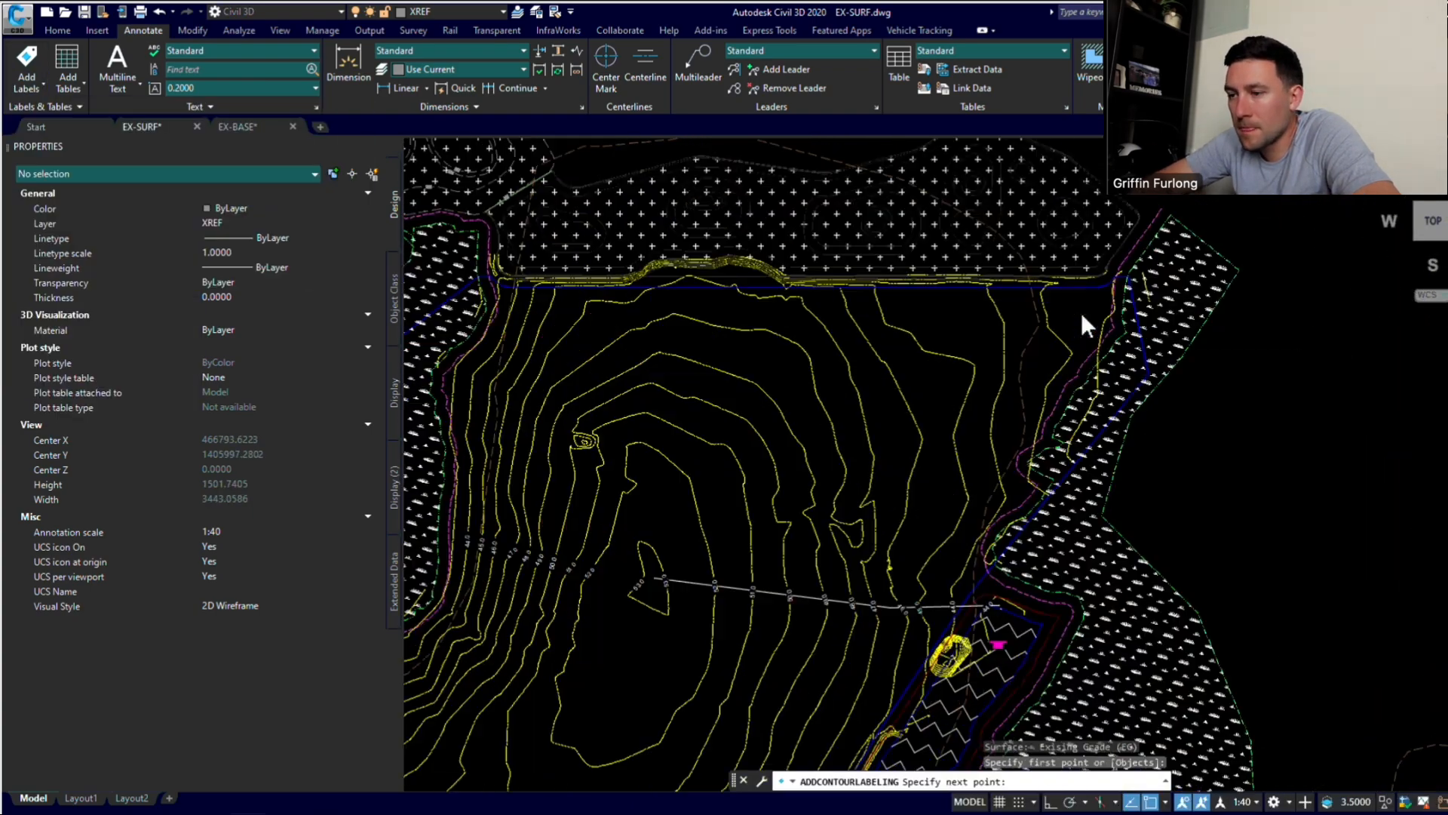
pyautogui.click(1080, 314)
pyautogui.scroll(-3, 980, 448)
pyautogui.scroll(3, 797, 530)
pyautogui.click(828, 414)
pyautogui.press('Escape')
# Step: Add multiple contour labels along a line from the central wetland's southern end southeast, then bending east across the southern contours
pyautogui.moveTo(835, 423); pyautogui.dragTo(1260, 237, button='middle')
pyautogui.click(27, 82)
pyautogui.moveTo(101, 110)
pyautogui.click(293, 205)
pyautogui.click(851, 408)
pyautogui.click(1021, 517)
pyautogui.click(1133, 495)
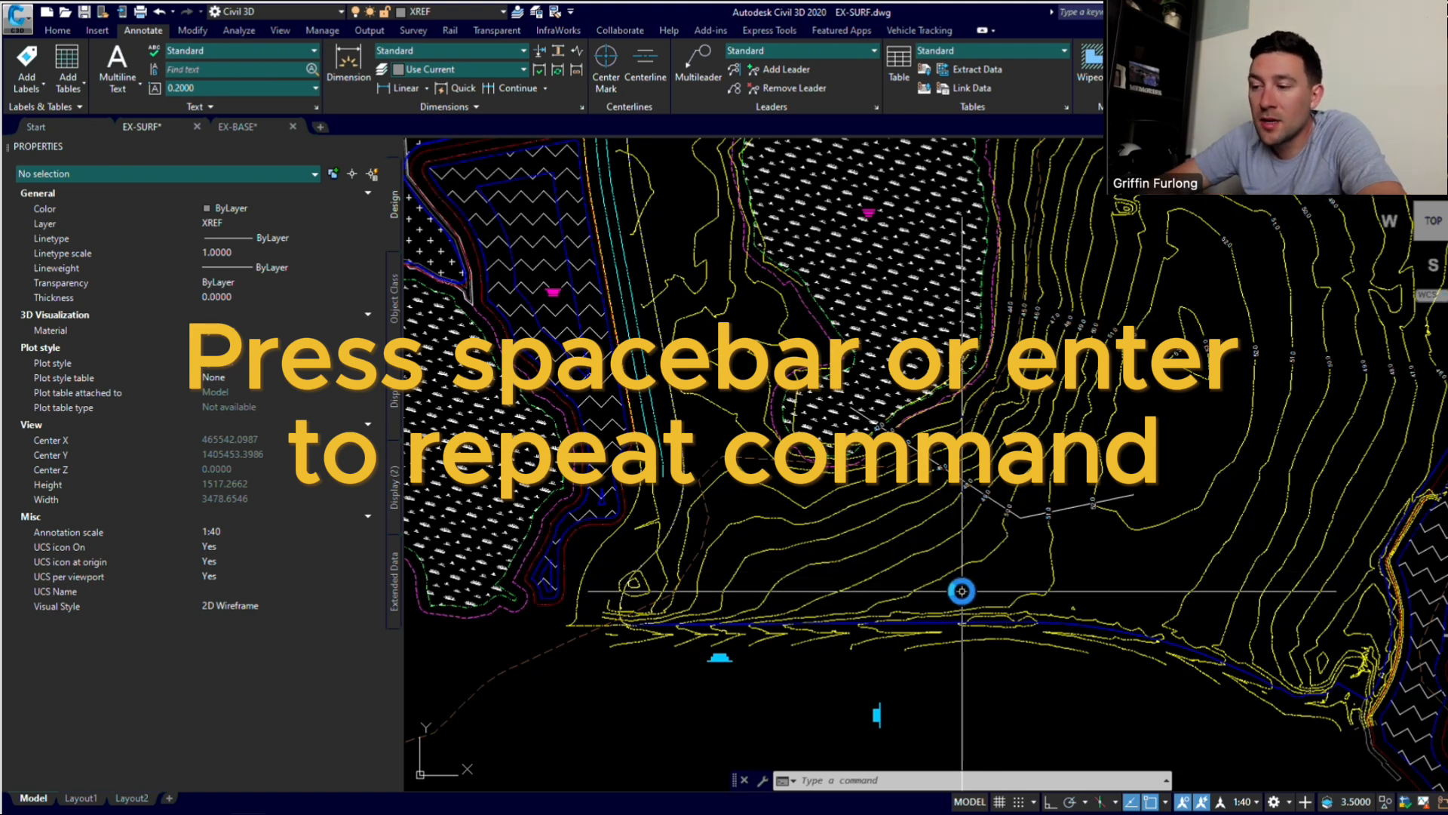
# Step: Add multiple contour labels from near the southern boundary northwest across the contours, then north and back toward the central wetland's edge
pyautogui.press('space')
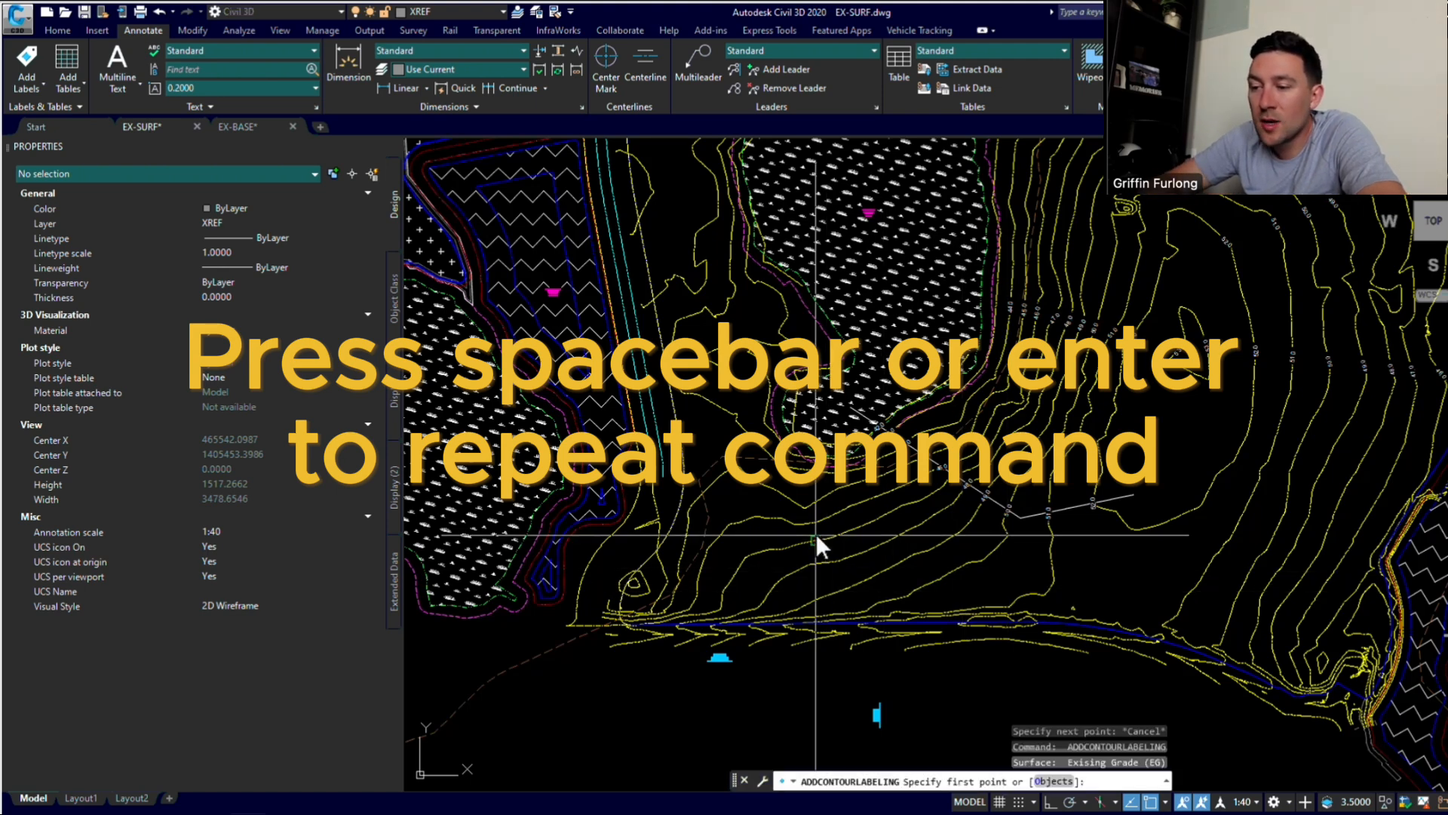
pyautogui.click(961, 589)
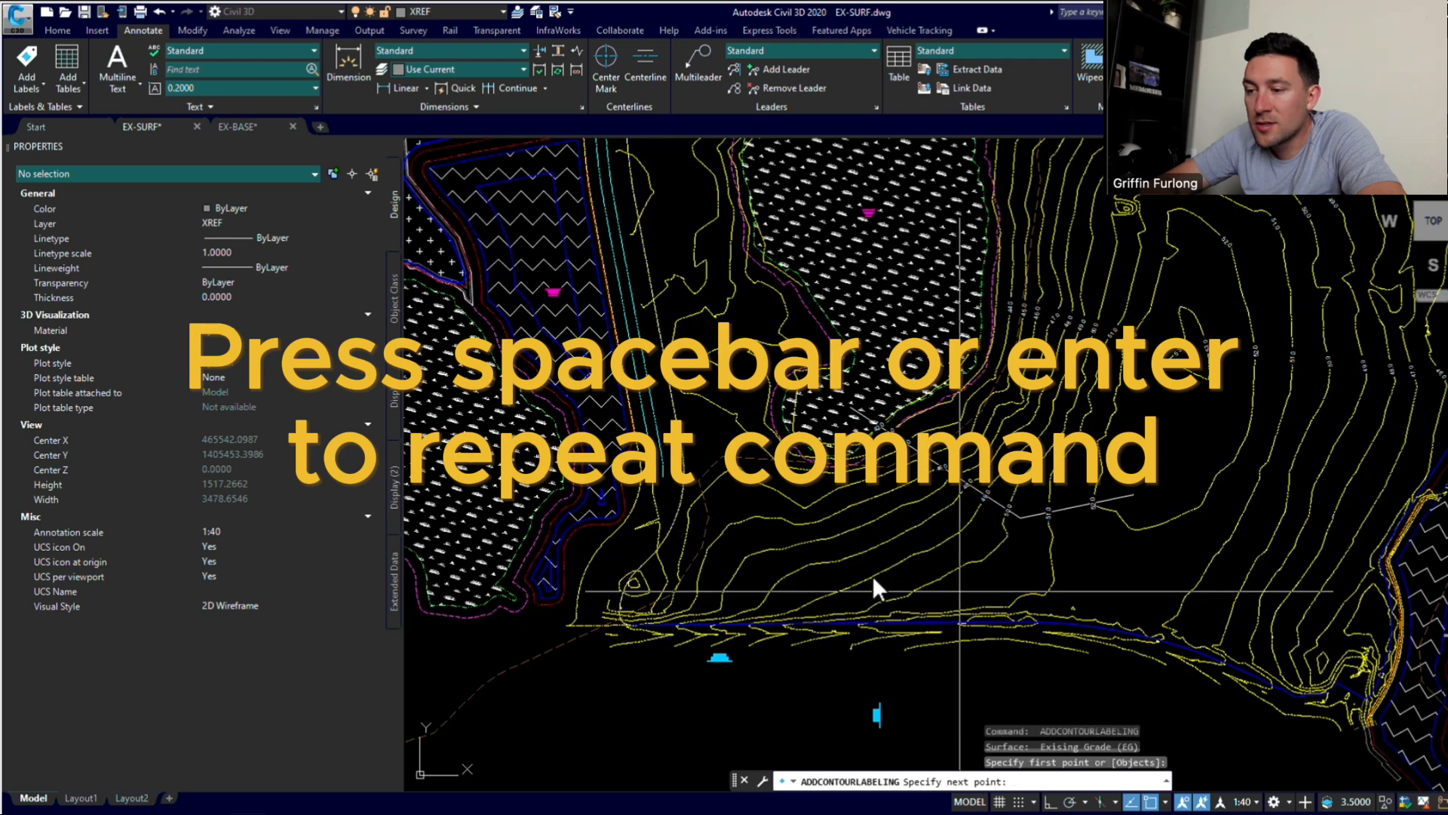
pyautogui.click(731, 501)
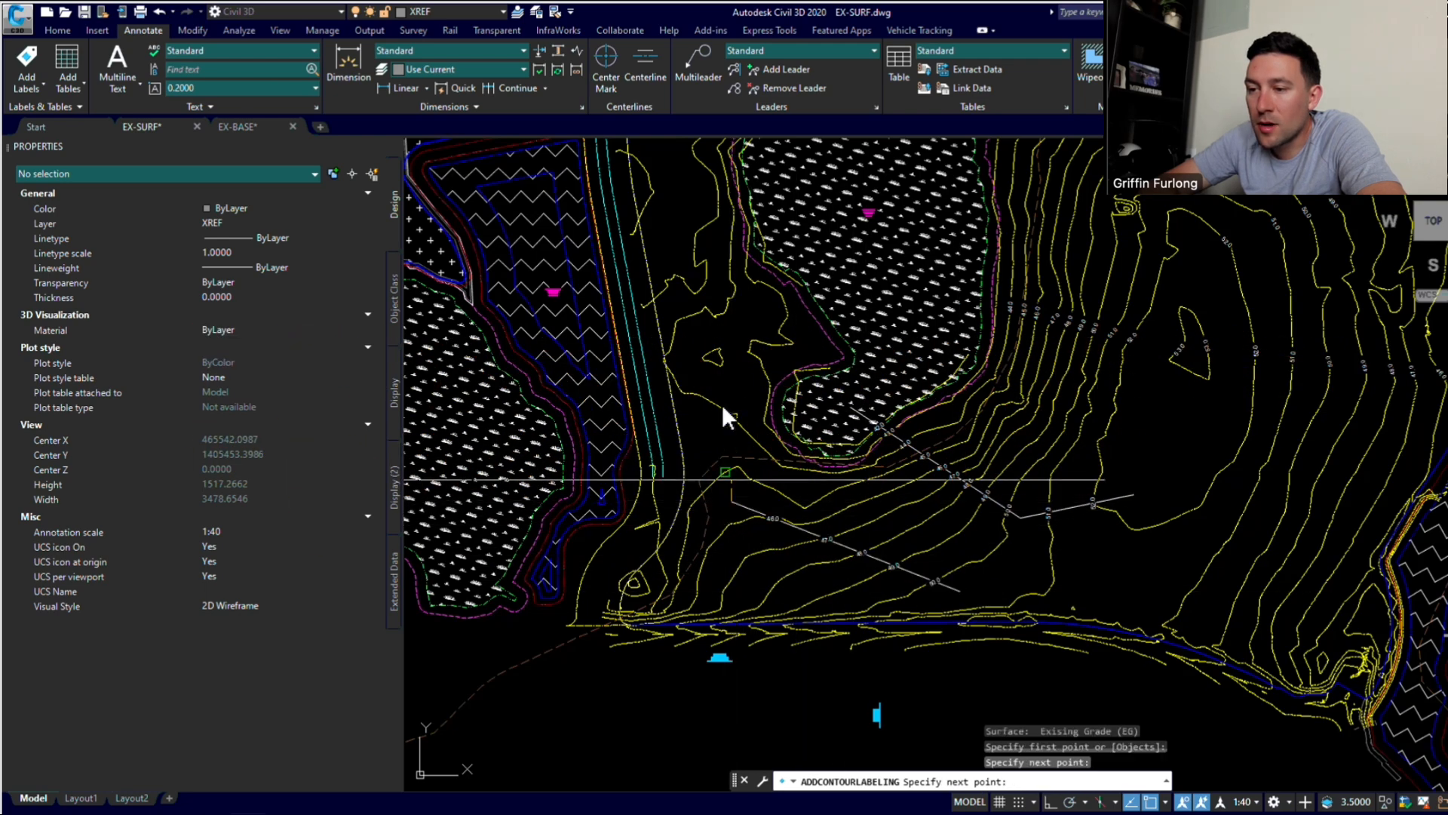
pyautogui.click(724, 384)
pyautogui.click(811, 344)
pyautogui.press('Escape')
# Step: Select all similar contour label groups and set their Display Contour Label Line to False
pyautogui.click(730, 483)
pyautogui.rightClick(729, 483)
pyautogui.click(785, 441)
pyautogui.click(373, 209)
pyautogui.click(227, 238)
pyautogui.press('Escape')
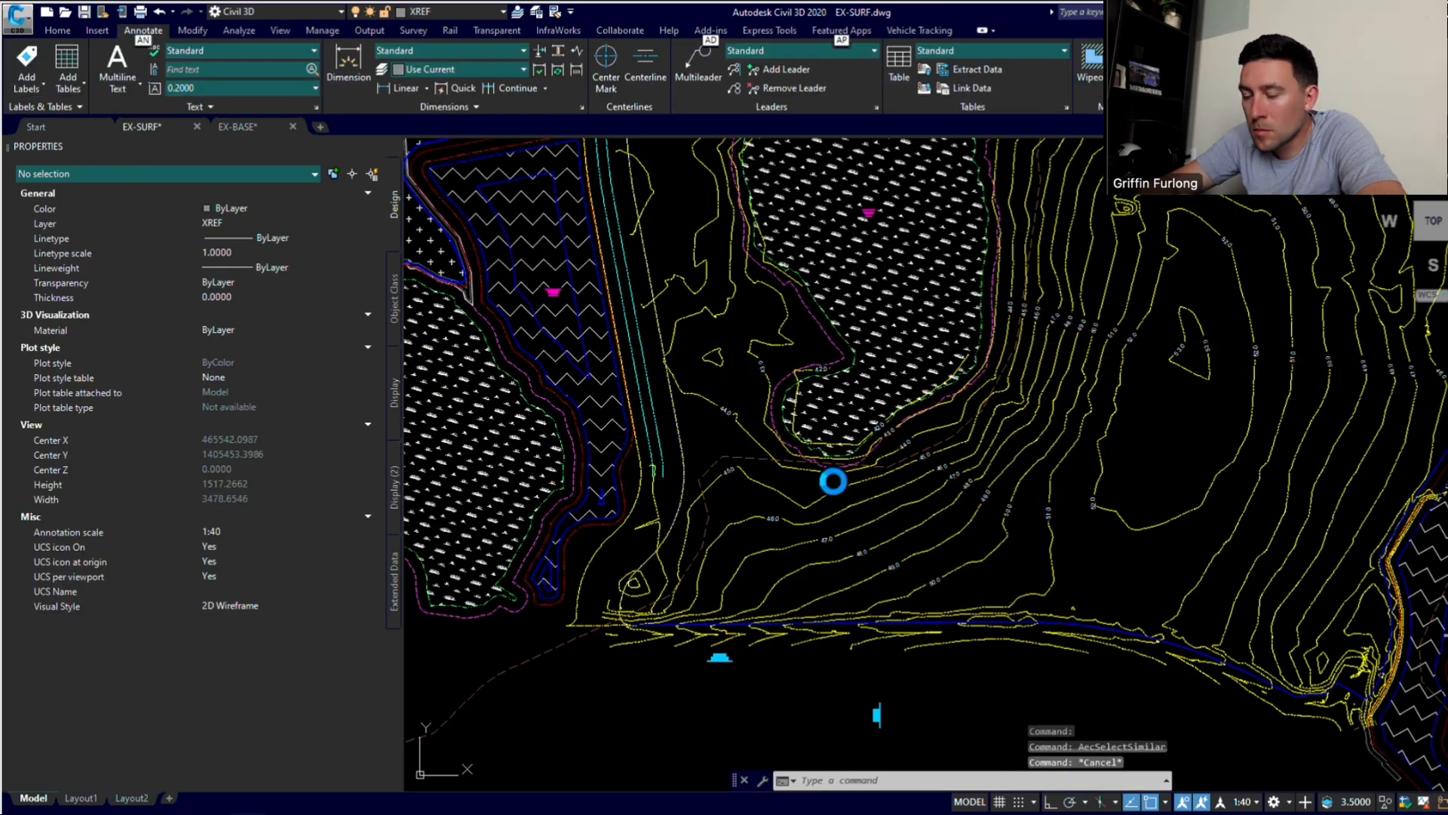
# Step: Add multiple contour labels along a line from the northern boundary southwest across the contours of the strip west of the central wetland
pyautogui.moveTo(740, 377); pyautogui.dragTo(767, 727, button='middle')
pyautogui.press('Escape')
pyautogui.press('Escape')
pyautogui.click(26, 87)
pyautogui.click(807, 190)
pyautogui.click(717, 344)
pyautogui.press('Escape')
# Step: Add multiple contour labels along two lines running northwest from the central wetland's western edge, one near its southern notch, one near its northern end
pyautogui.press('Return')
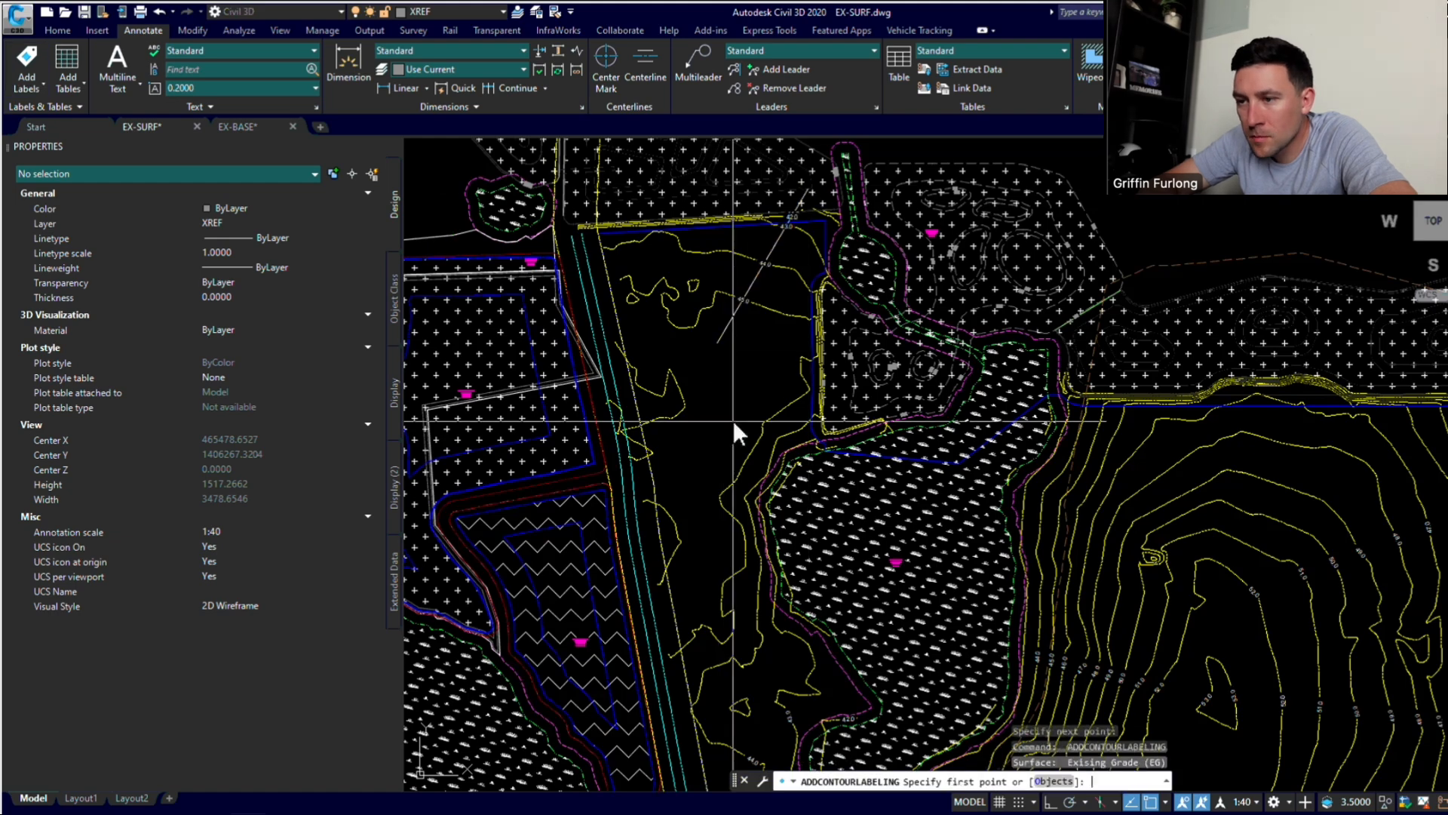
pyautogui.click(831, 688)
pyautogui.click(668, 535)
pyautogui.click(837, 495)
pyautogui.click(725, 447)
# Step: Select all contour label groups similar to the newest one and hide their contour label lines by setting Display Contour Label Line to False
pyautogui.click(726, 446)
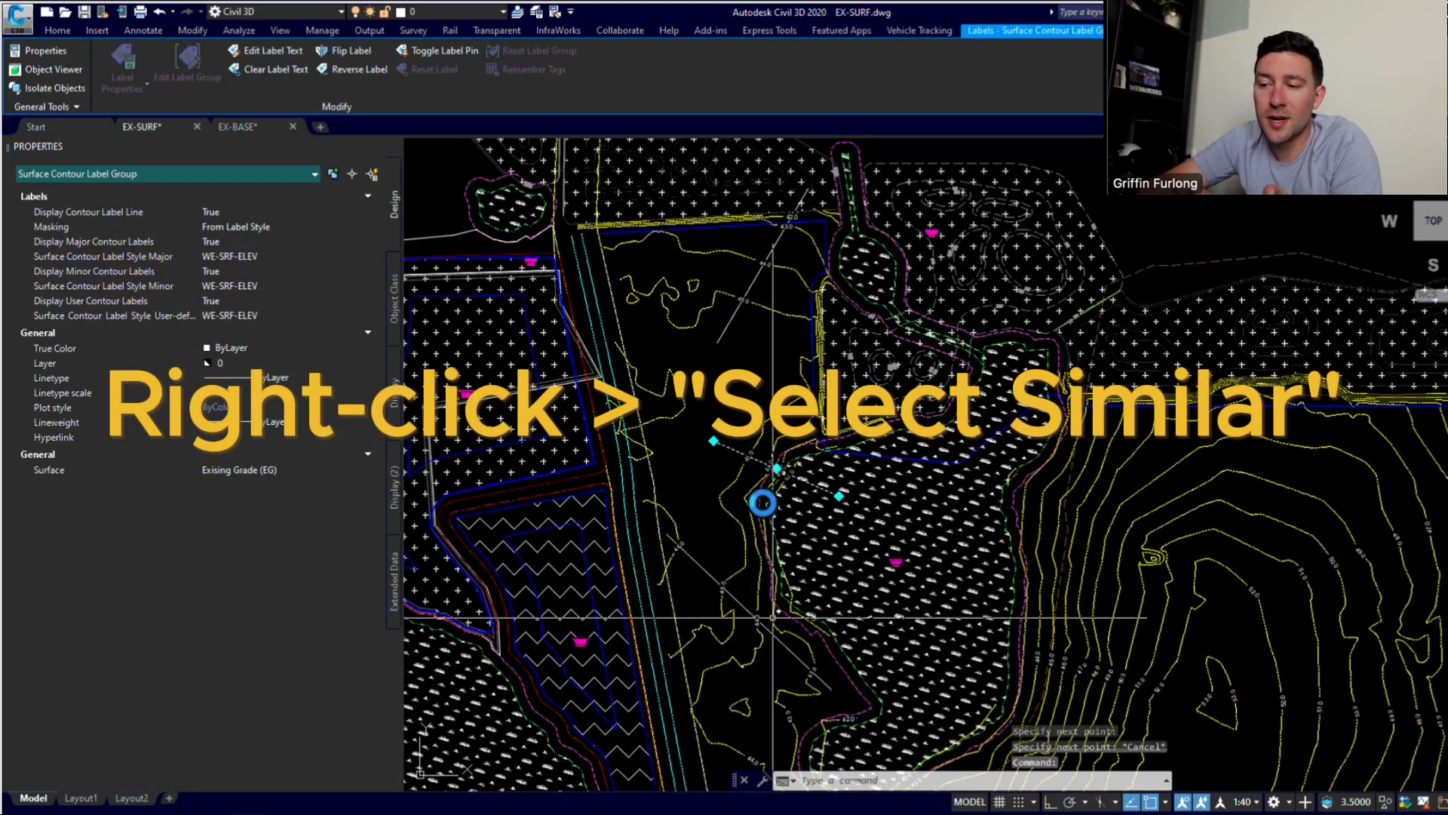
pyautogui.rightClick(735, 449)
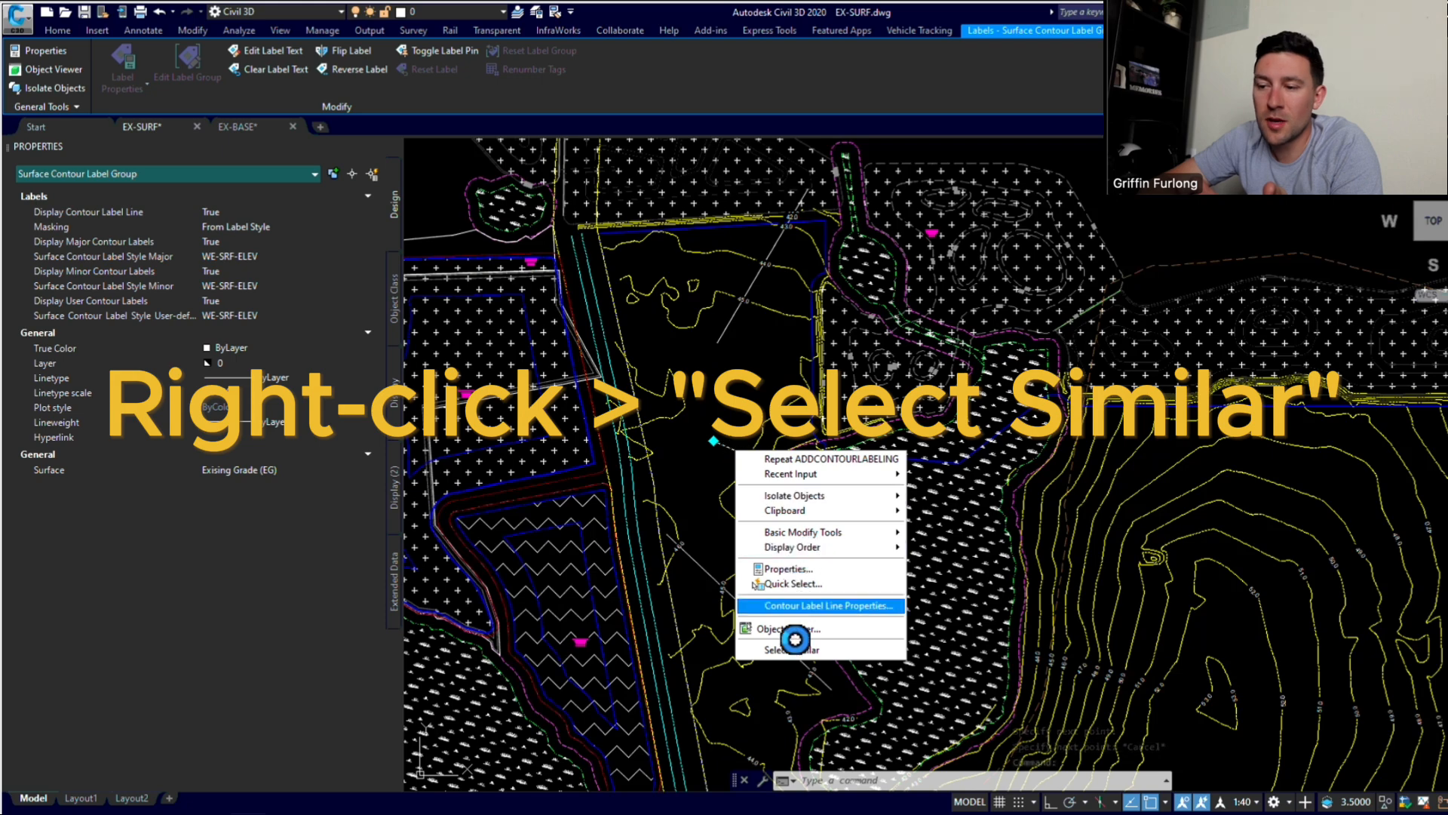
pyautogui.click(792, 646)
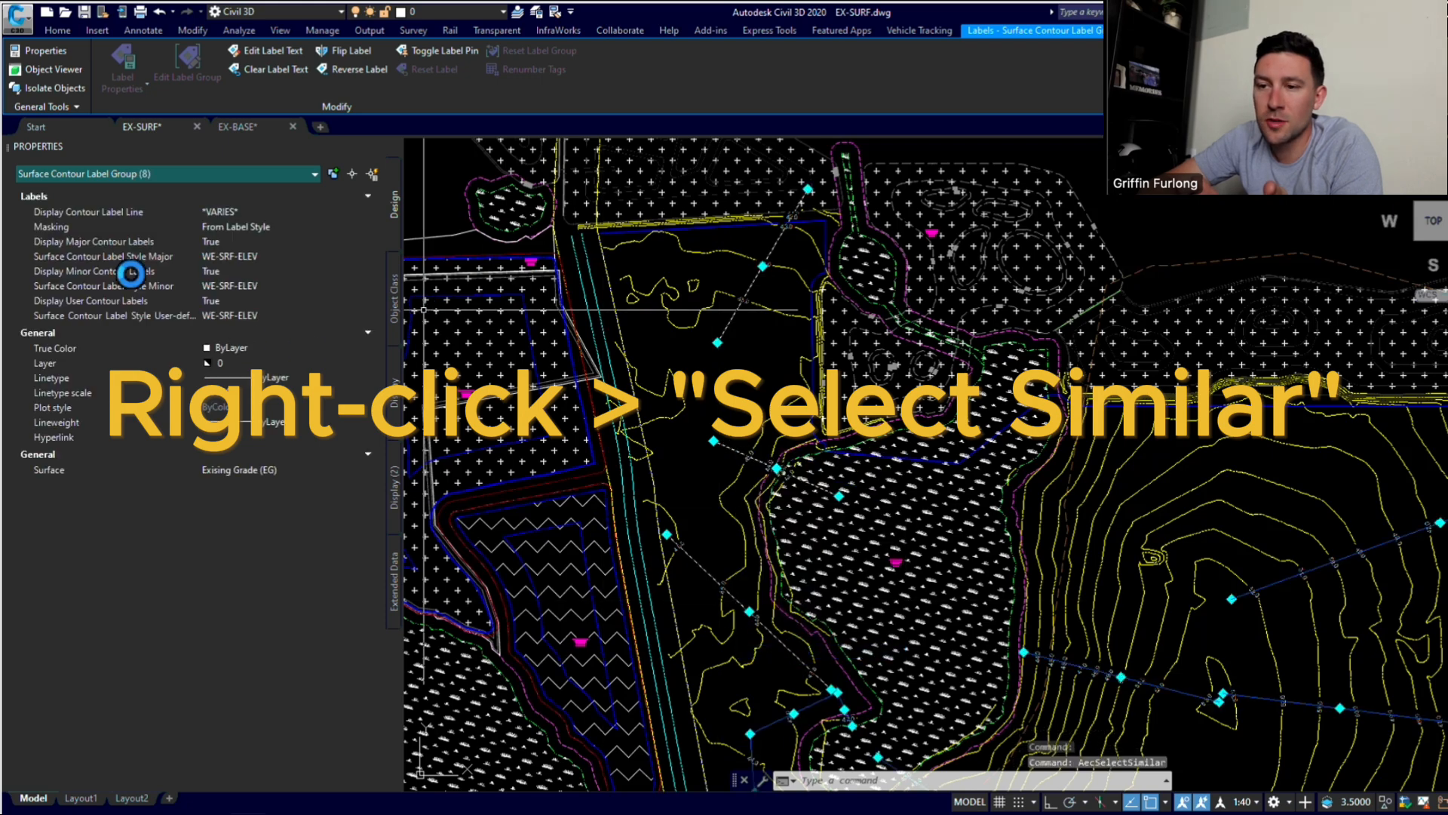
pyautogui.click(253, 209)
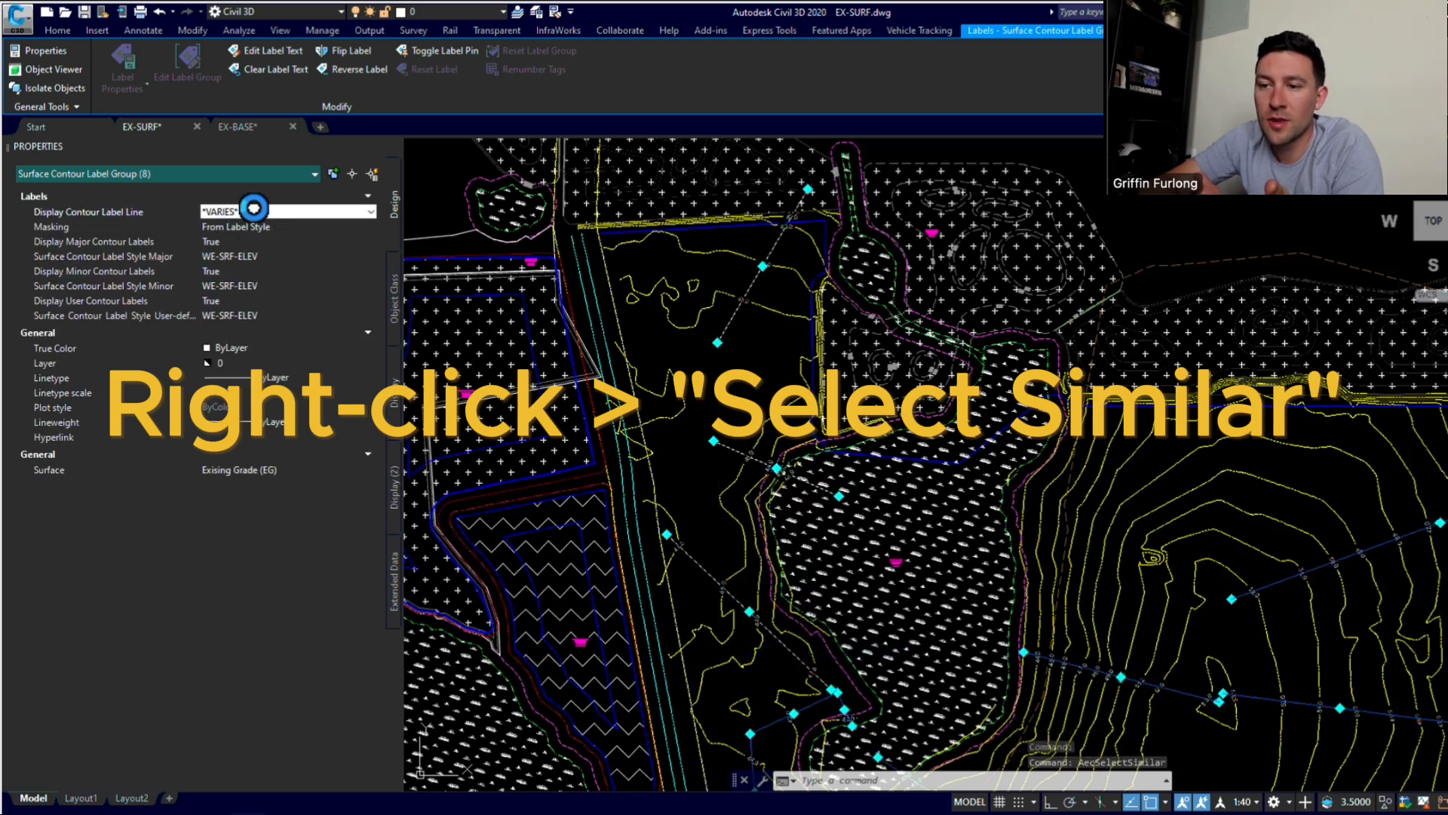
pyautogui.click(323, 211)
pyautogui.click(229, 235)
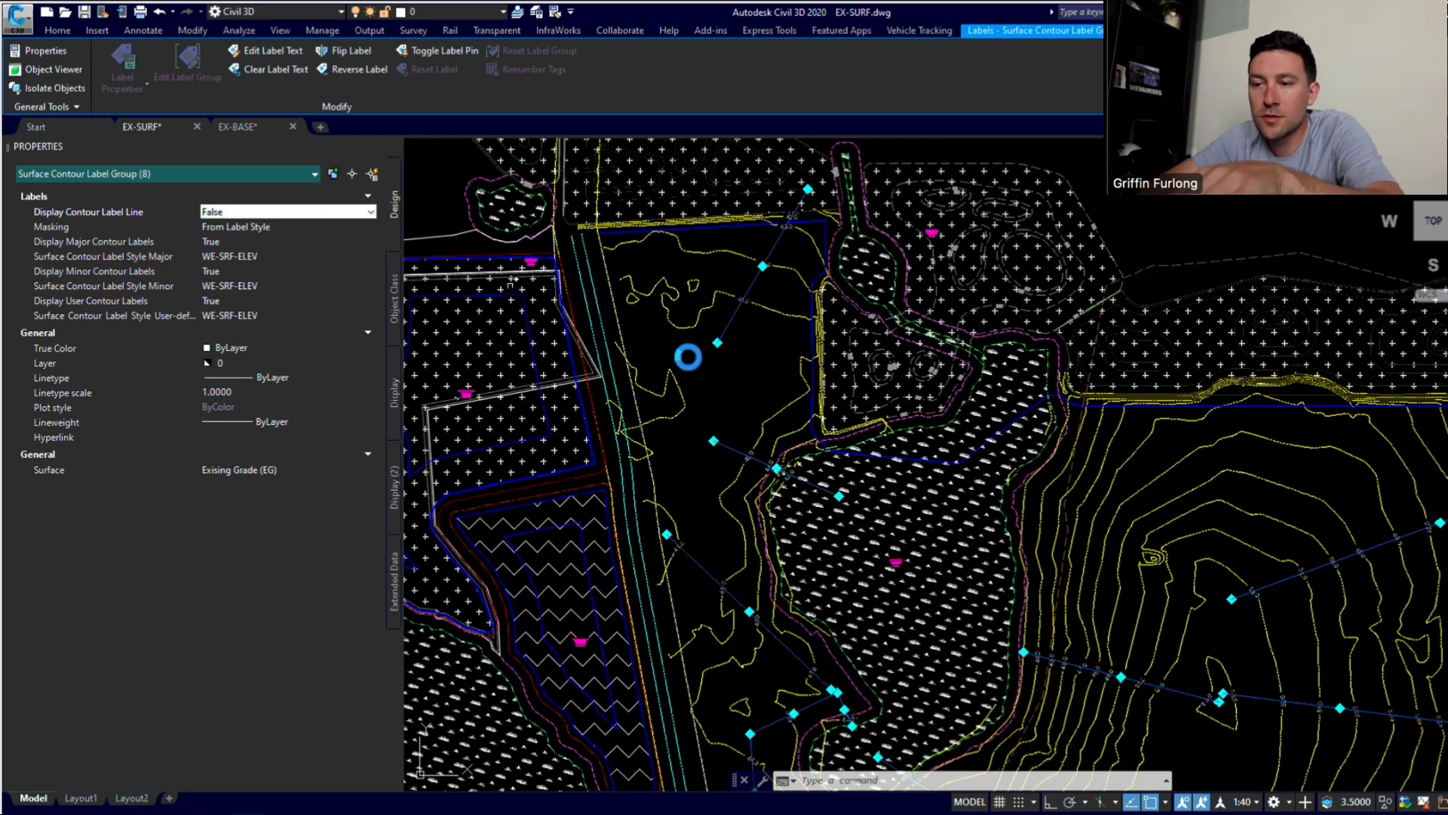
pyautogui.press('Escape')
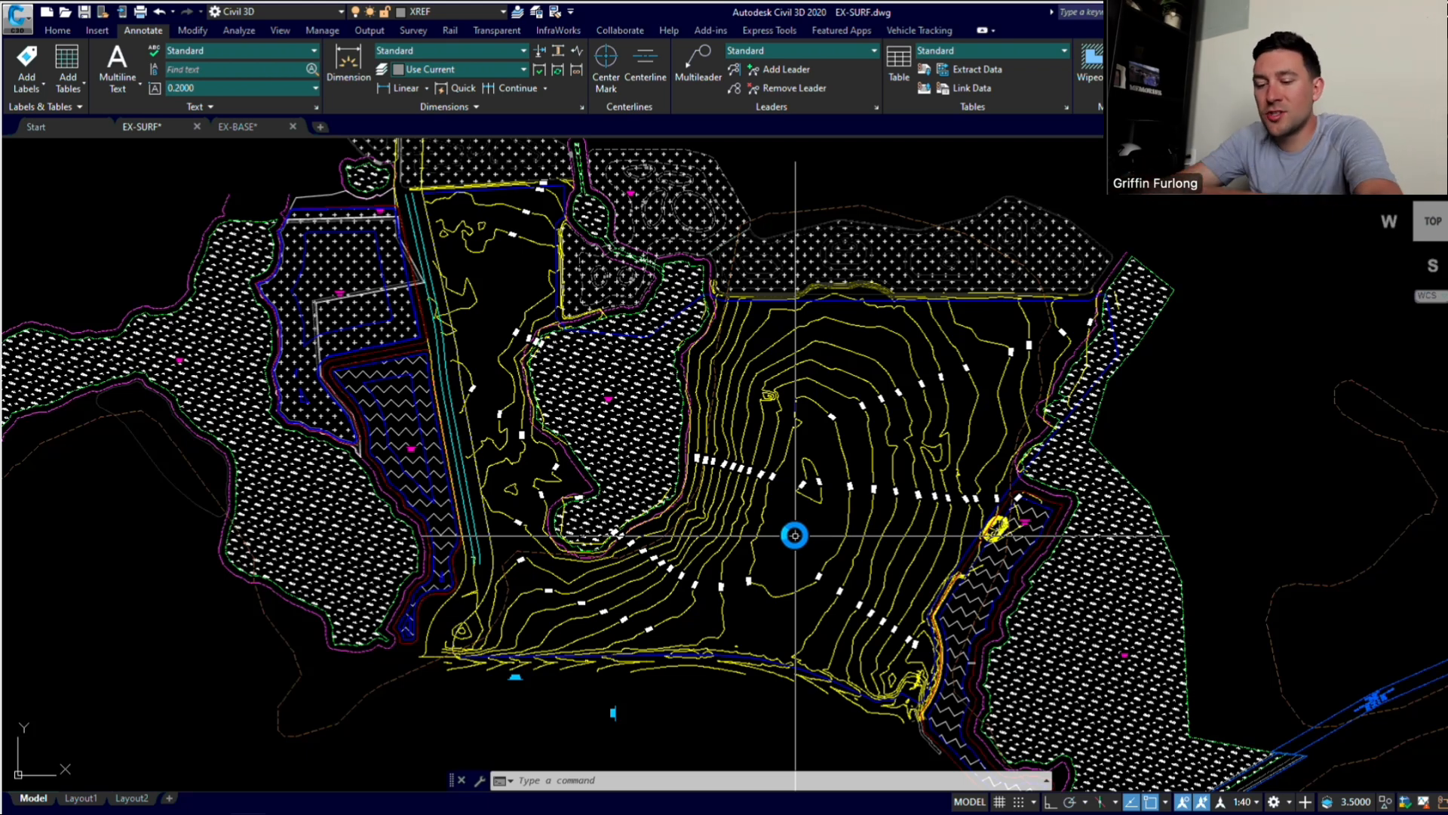
# Step: Examine the labeled contours between the hilltop, the central wetland's southern end and the southern site boundary
pyautogui.write('pan')
pyautogui.press('Return')
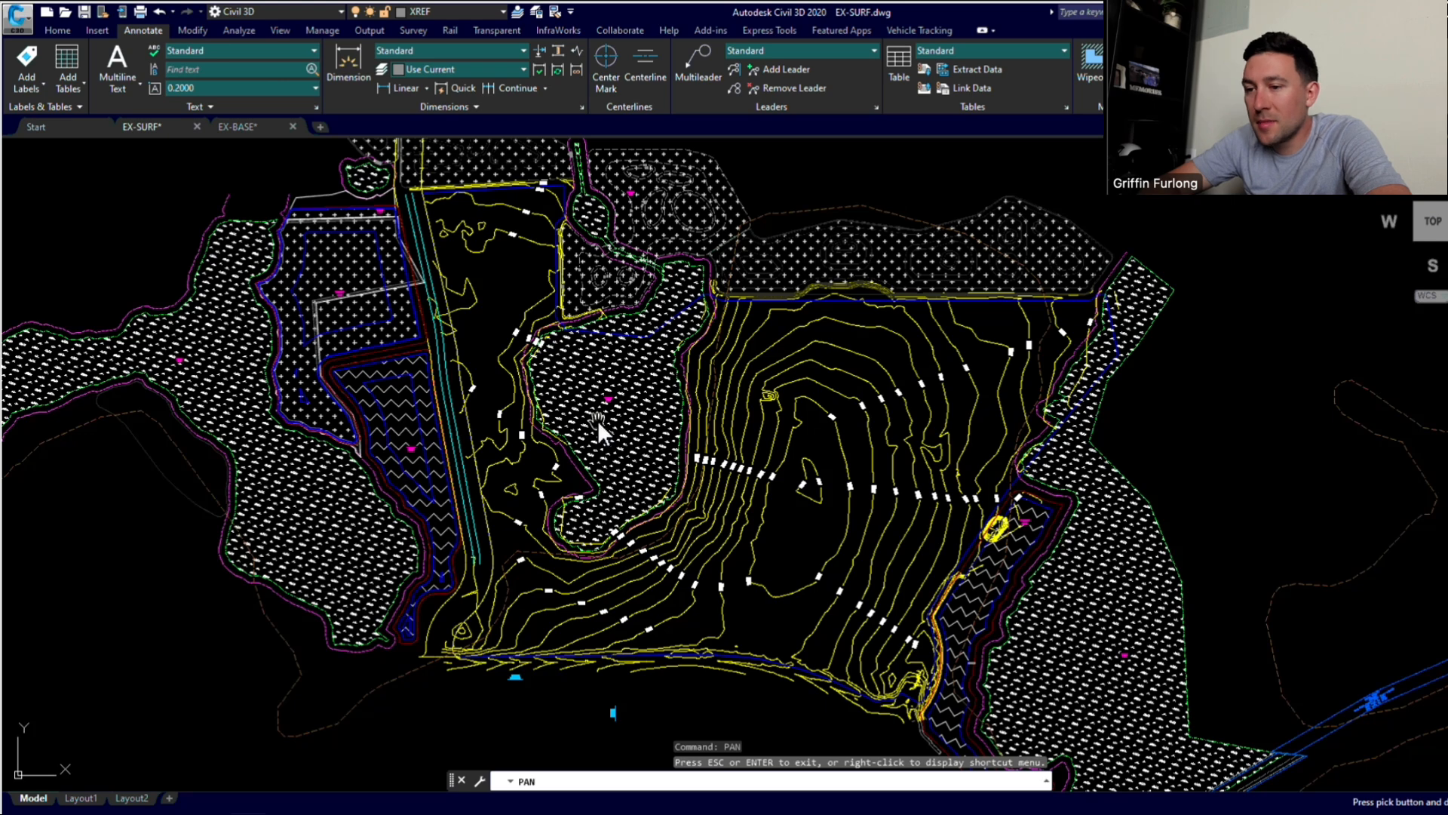
pyautogui.scroll(4, 598, 419)
pyautogui.scroll(-2, 597, 419)
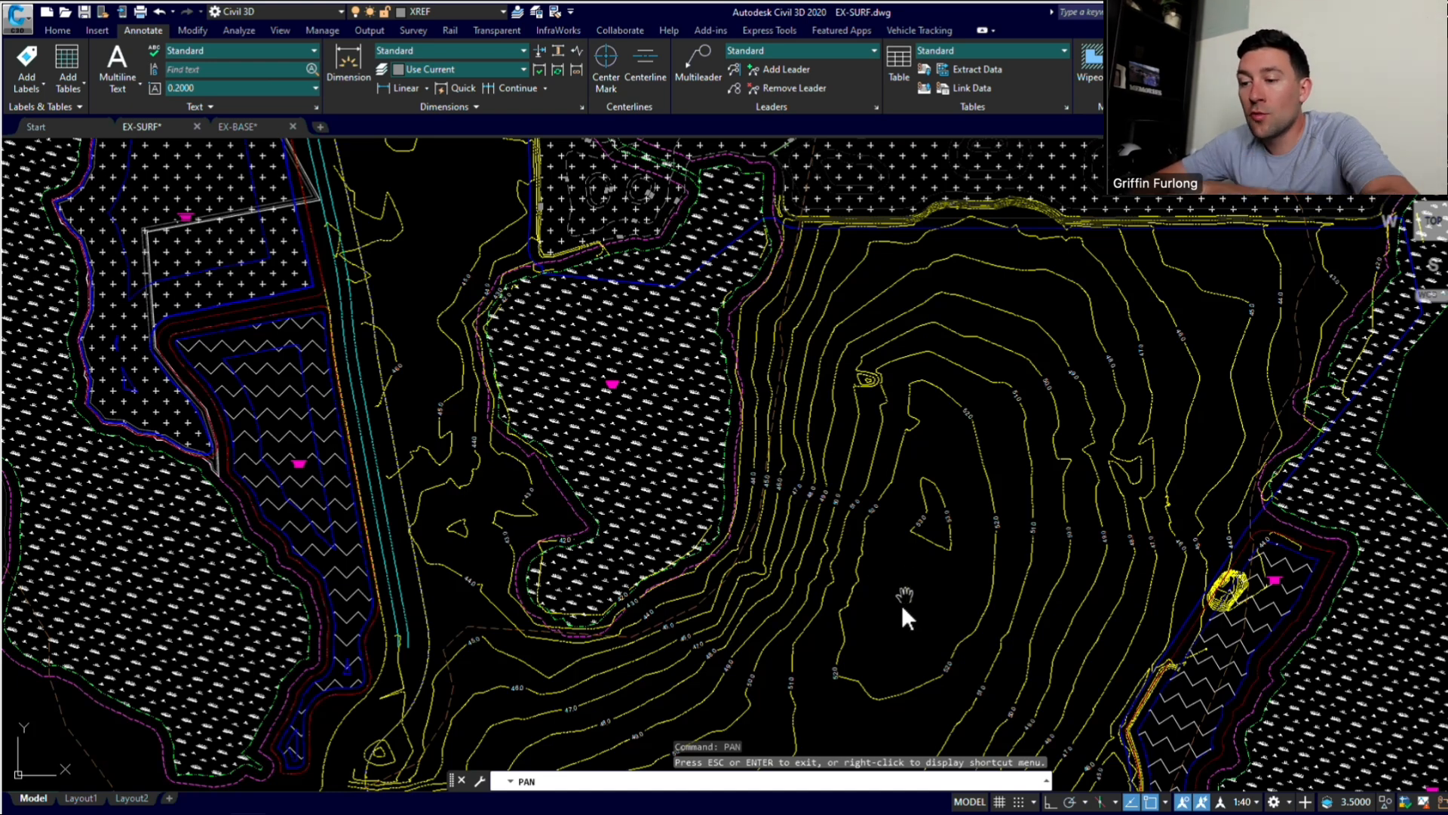
pyautogui.moveTo(906, 605); pyautogui.dragTo(978, 550)
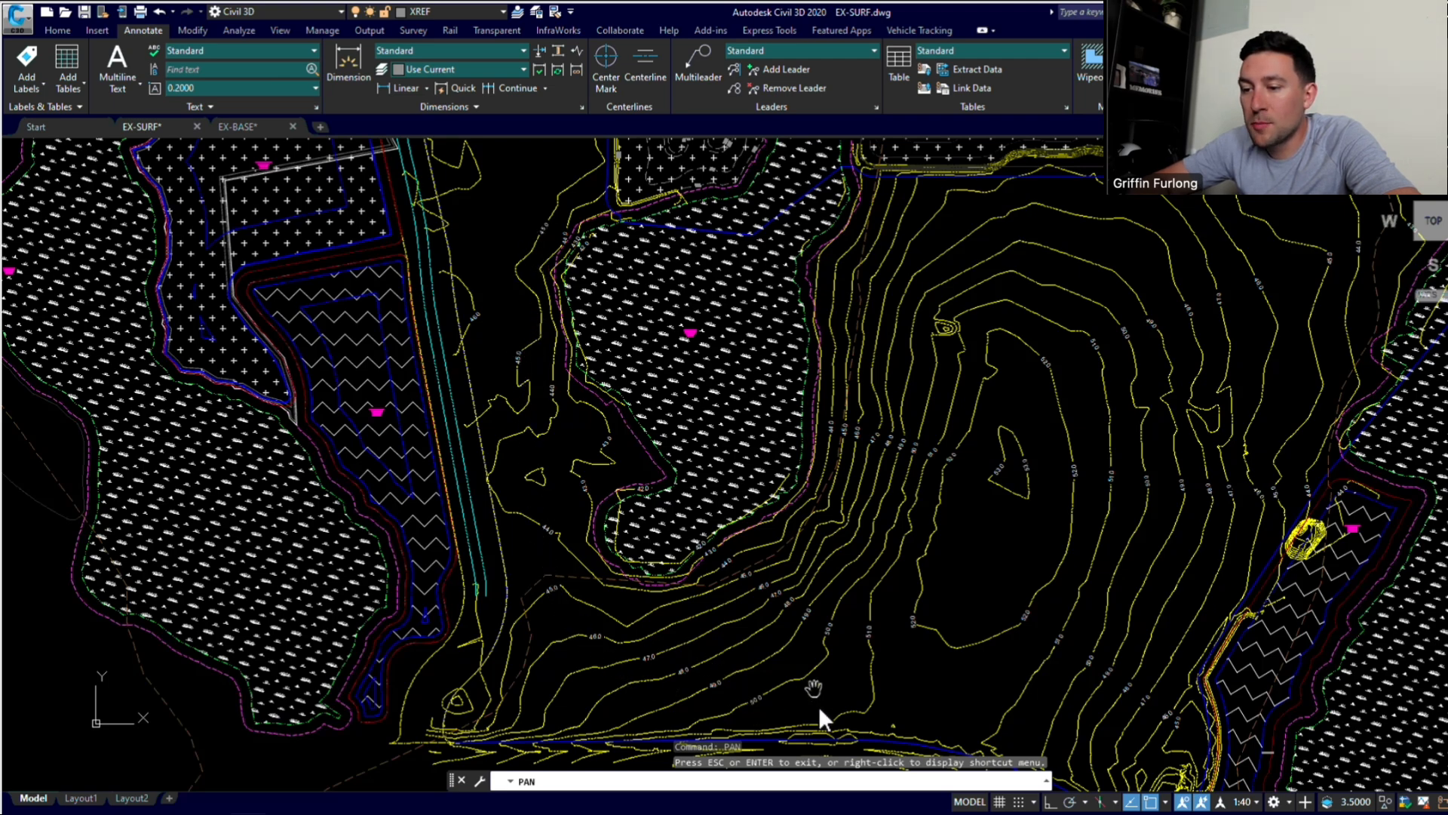
pyautogui.moveTo(788, 700); pyautogui.dragTo(800, 591)
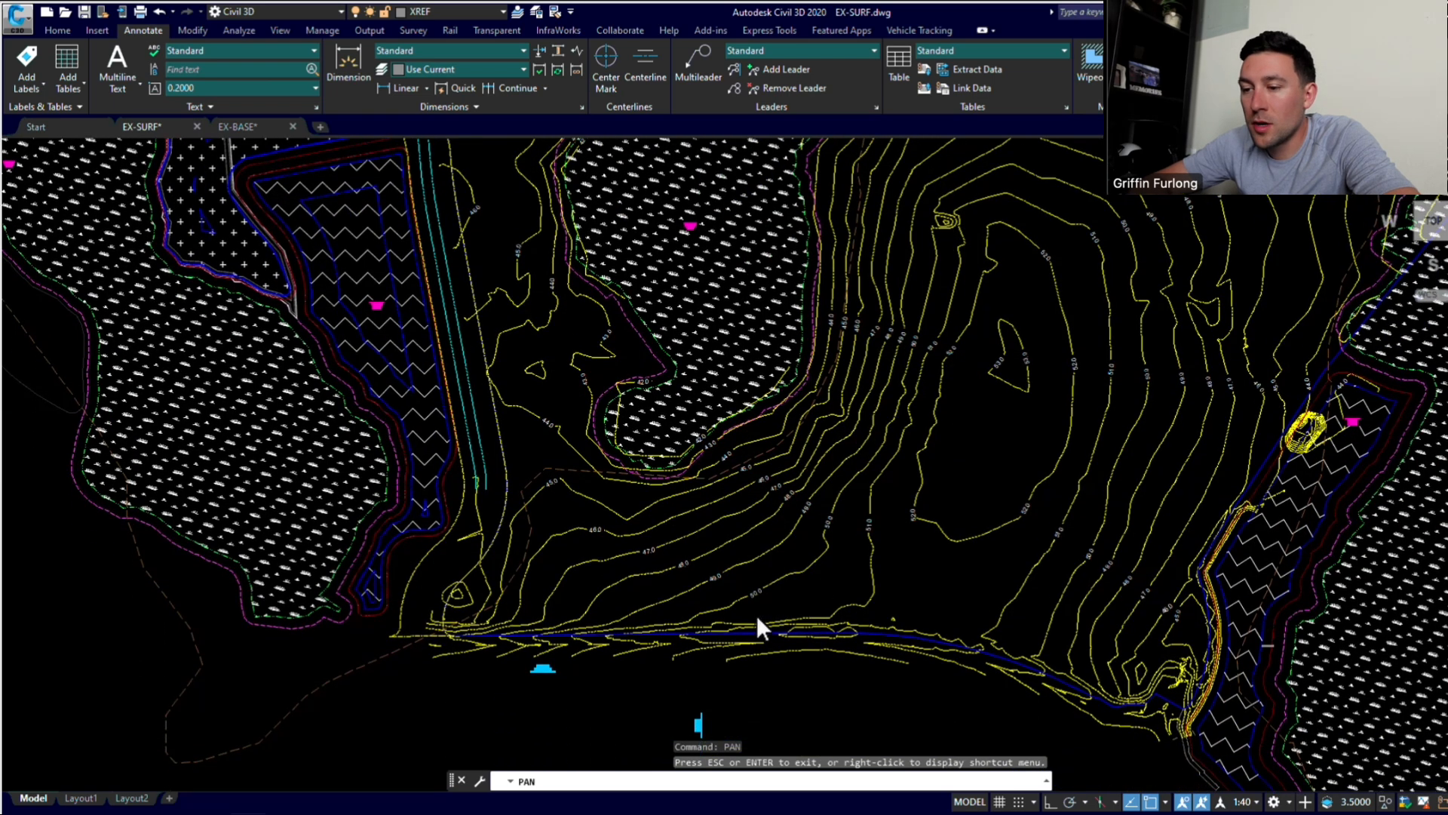
pyautogui.scroll(2, 757, 617)
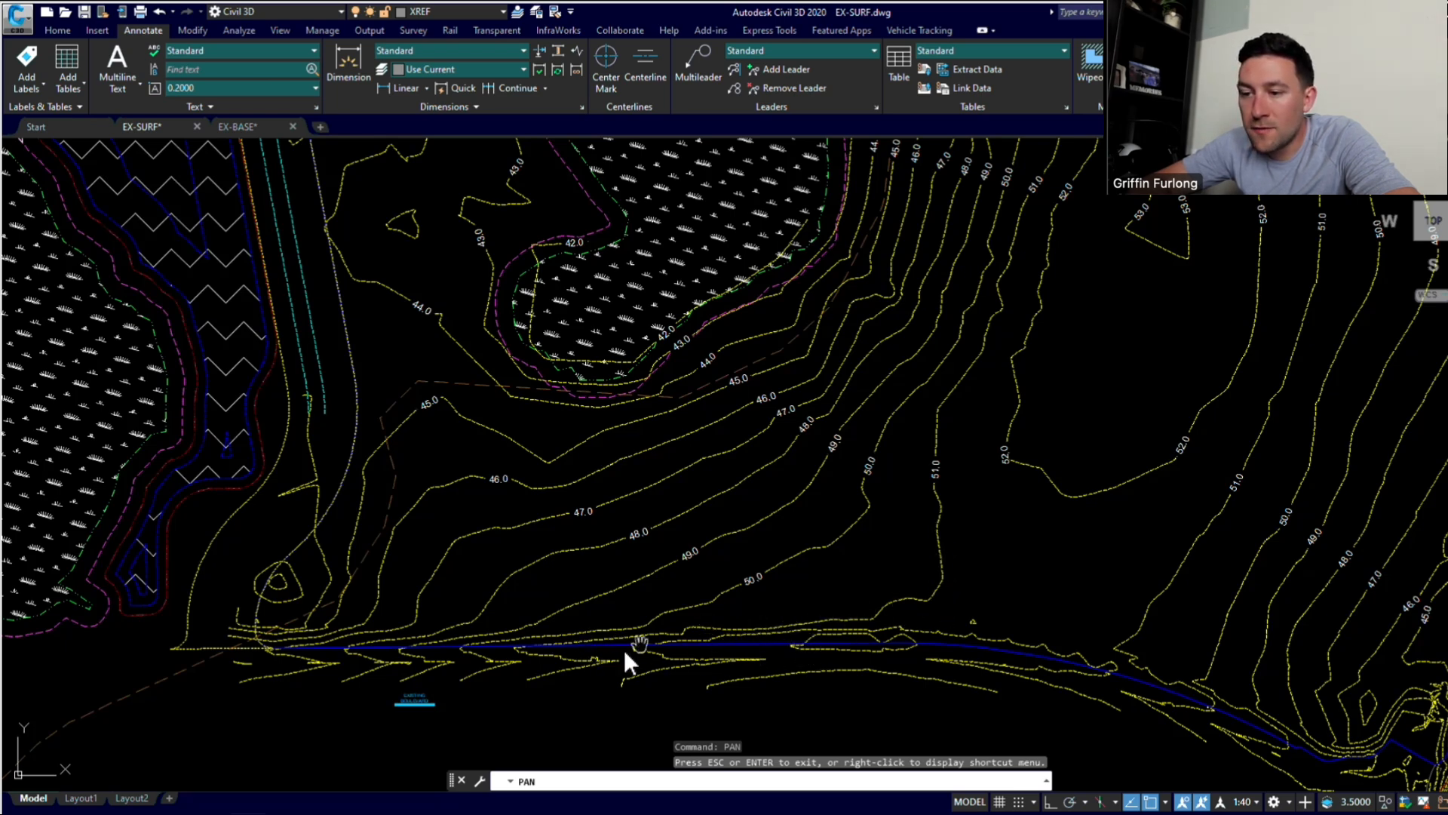
pyautogui.moveTo(717, 655); pyautogui.dragTo(711, 712)
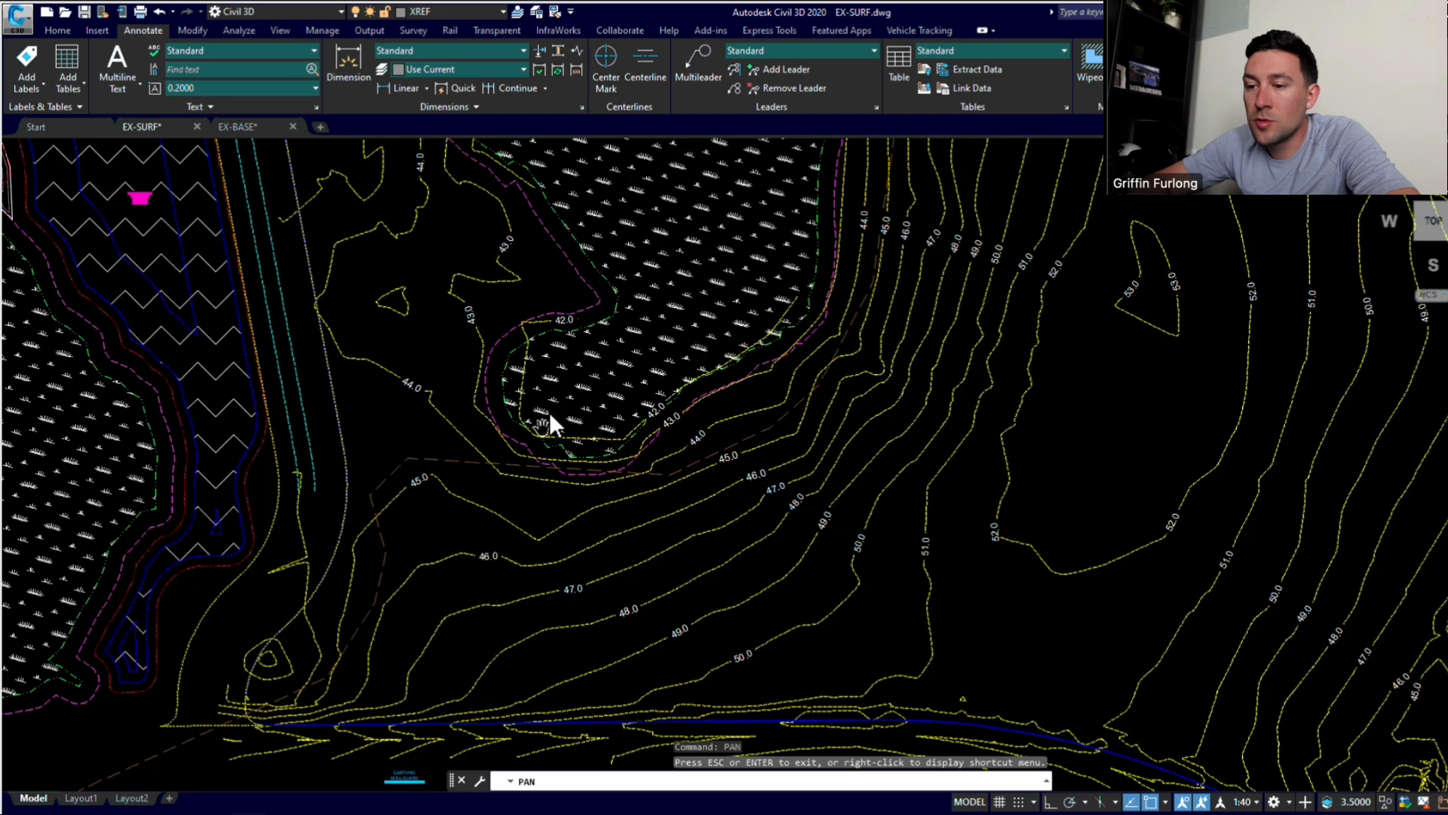
# Step: Examine the contour elevations along the central wetland's western edge from its southern notch to its northern end
pyautogui.moveTo(444, 340); pyautogui.dragTo(440, 456)
pyautogui.scroll(2, 417, 410)
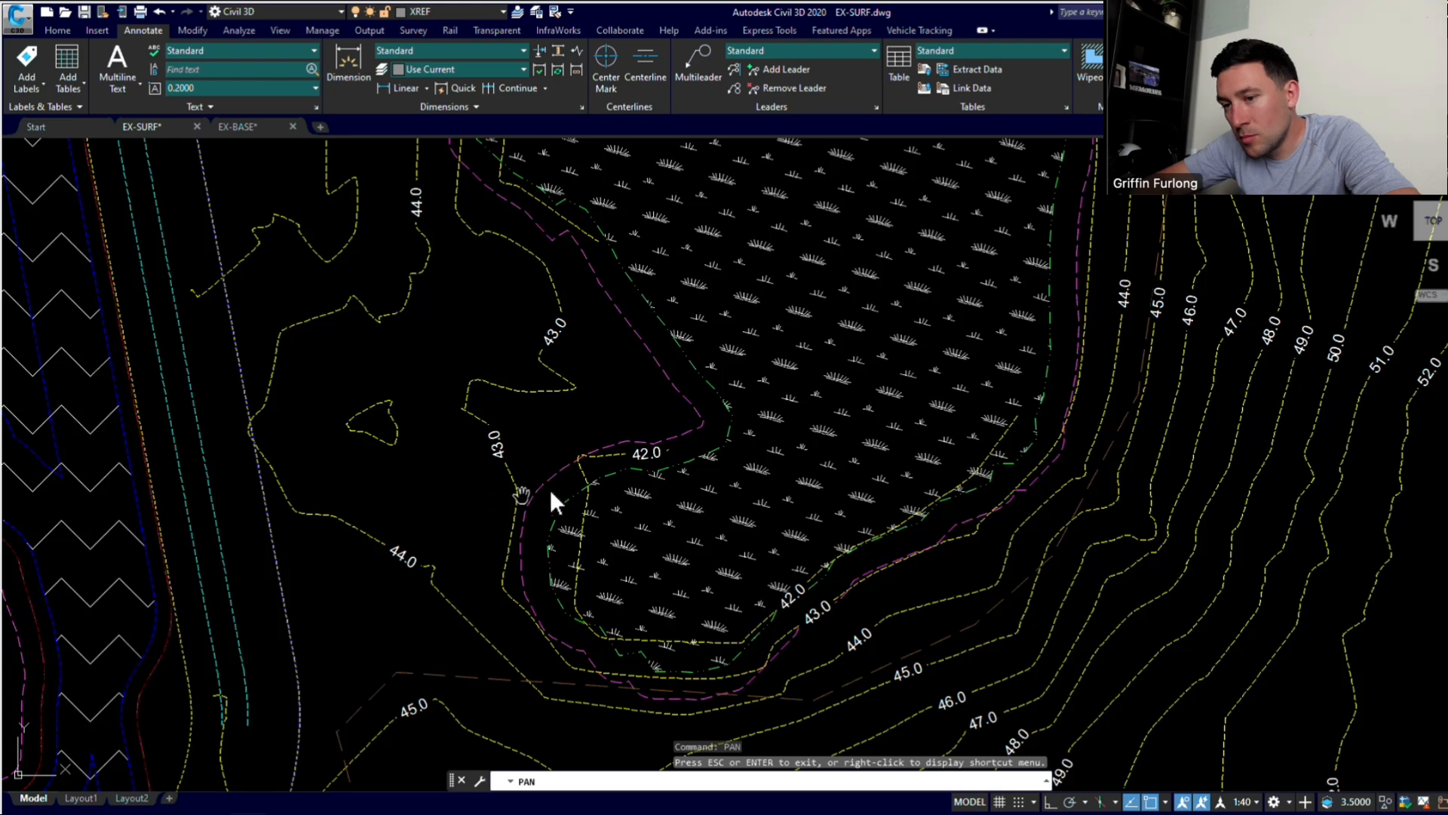
pyautogui.moveTo(630, 475); pyautogui.dragTo(666, 638)
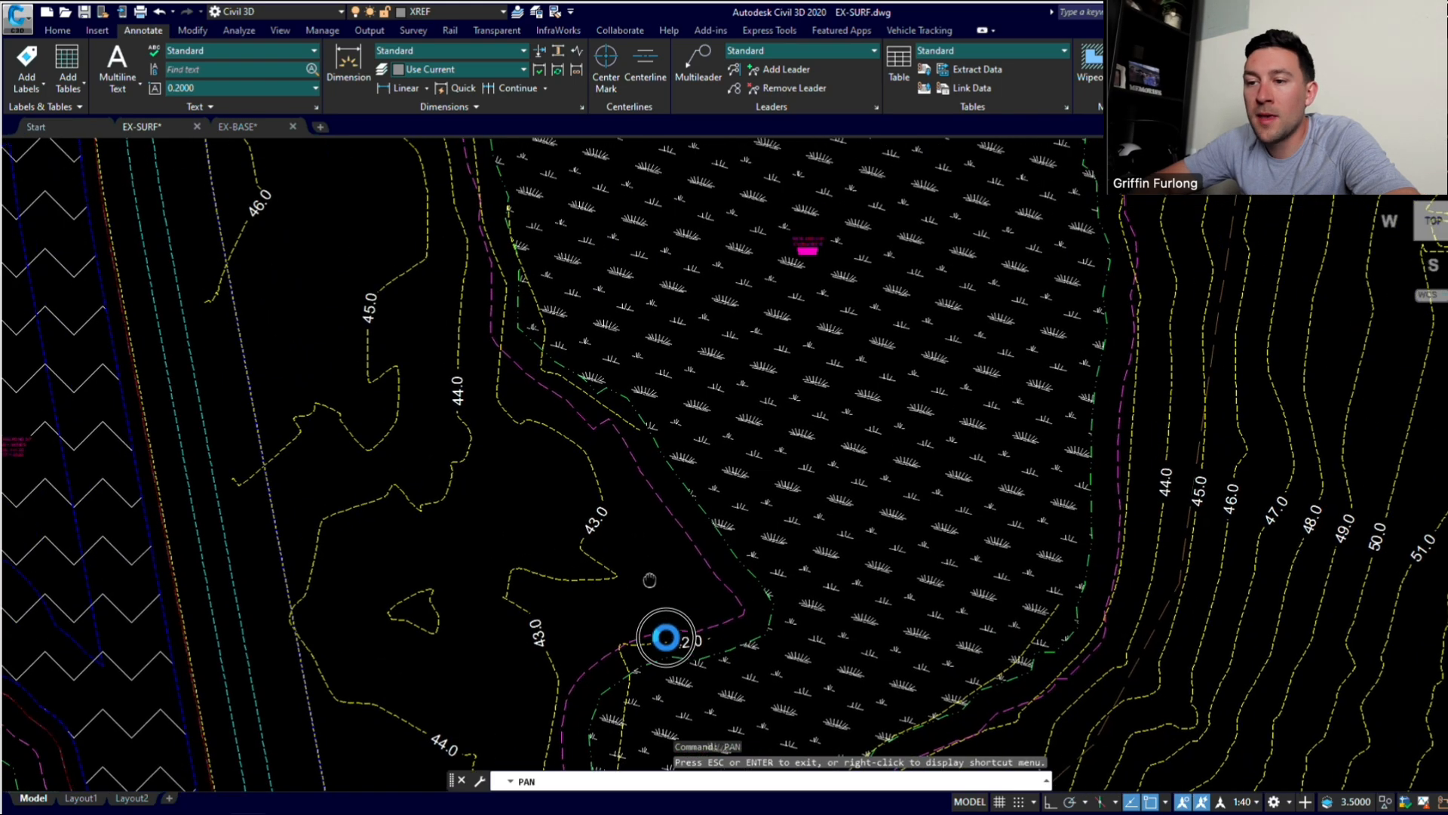
pyautogui.moveTo(650, 580); pyautogui.dragTo(691, 723)
pyautogui.moveTo(400, 325); pyautogui.dragTo(426, 451)
pyautogui.scroll(-2, 424, 443)
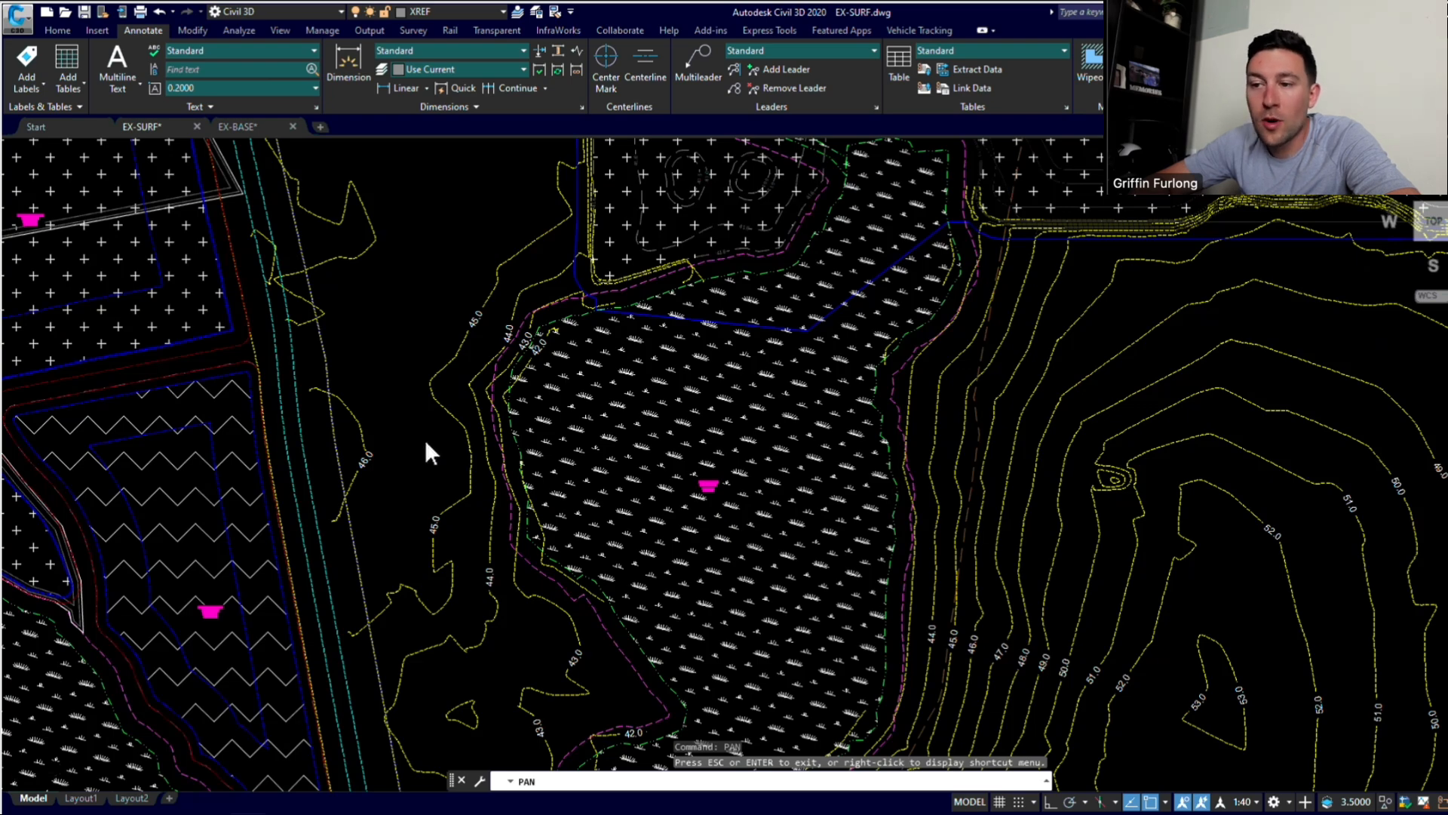
pyautogui.scroll(-2, 426, 447)
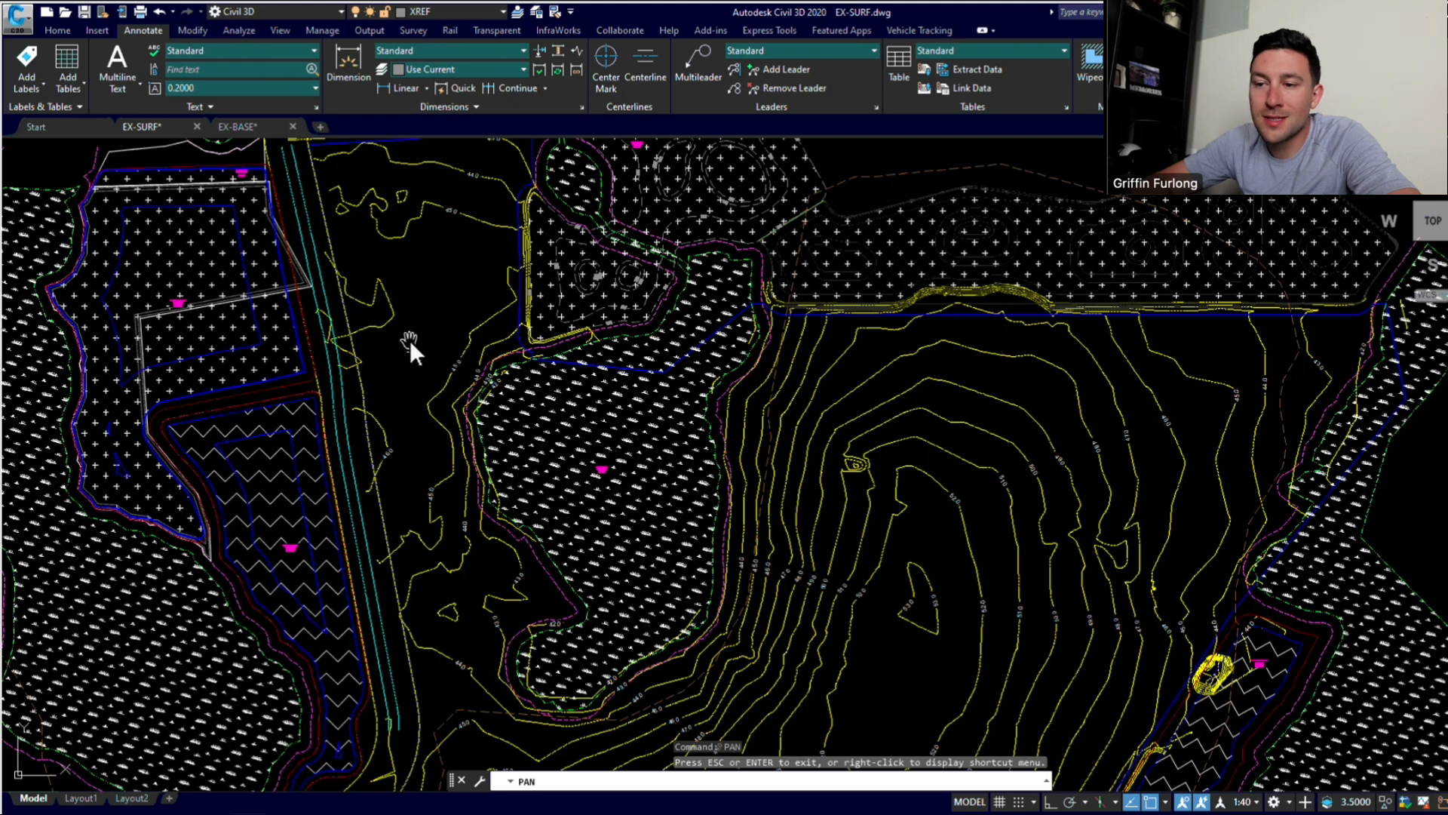
# Step: Examine the labeled contours at the northern end of the western strip and along the northern boundary
pyautogui.moveTo(427, 296)
pyautogui.mouseDown()
pyautogui.moveTo(543, 410)
pyautogui.moveTo(629, 450)
pyautogui.mouseUp()
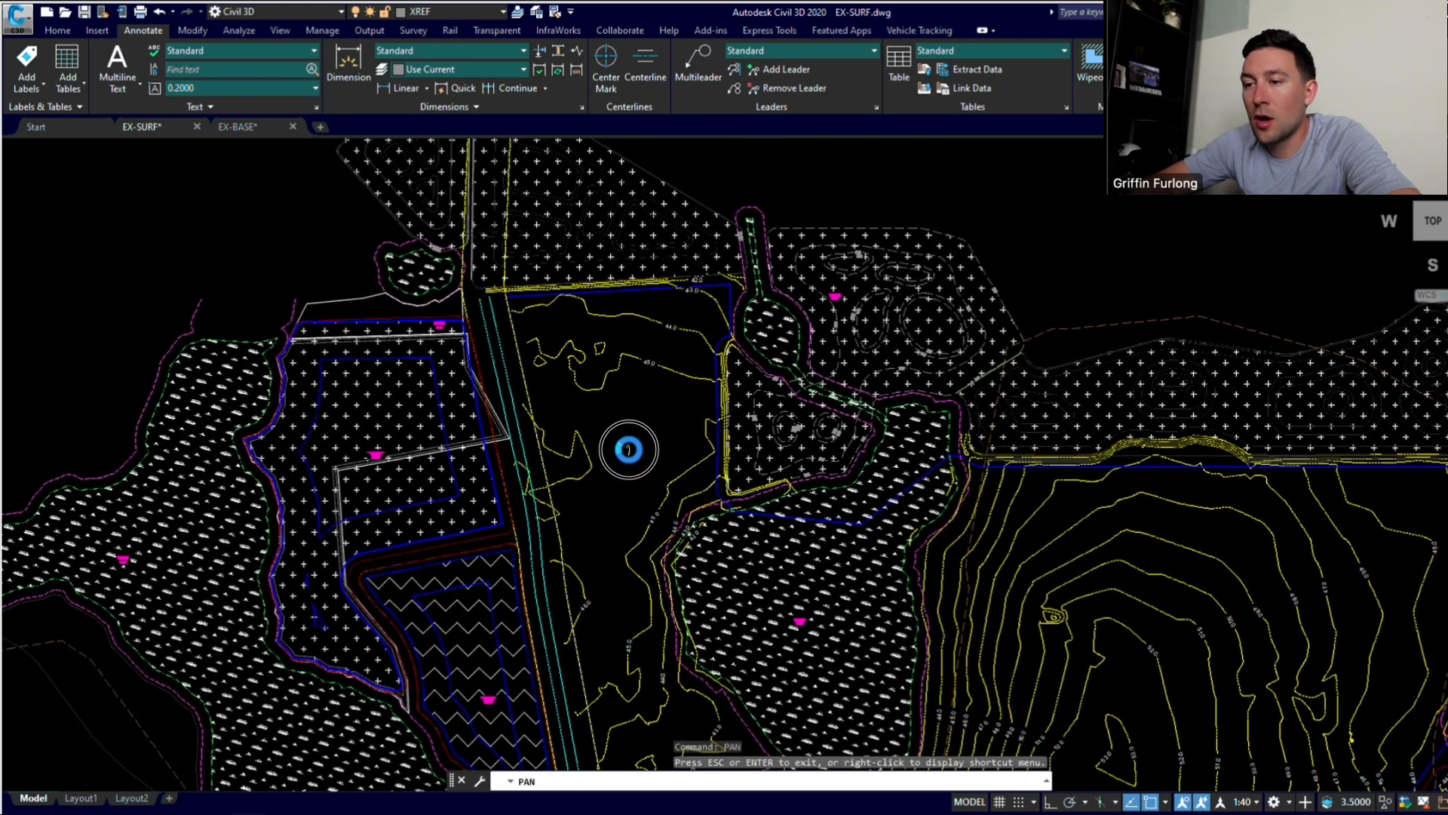
pyautogui.scroll(2, 610, 395)
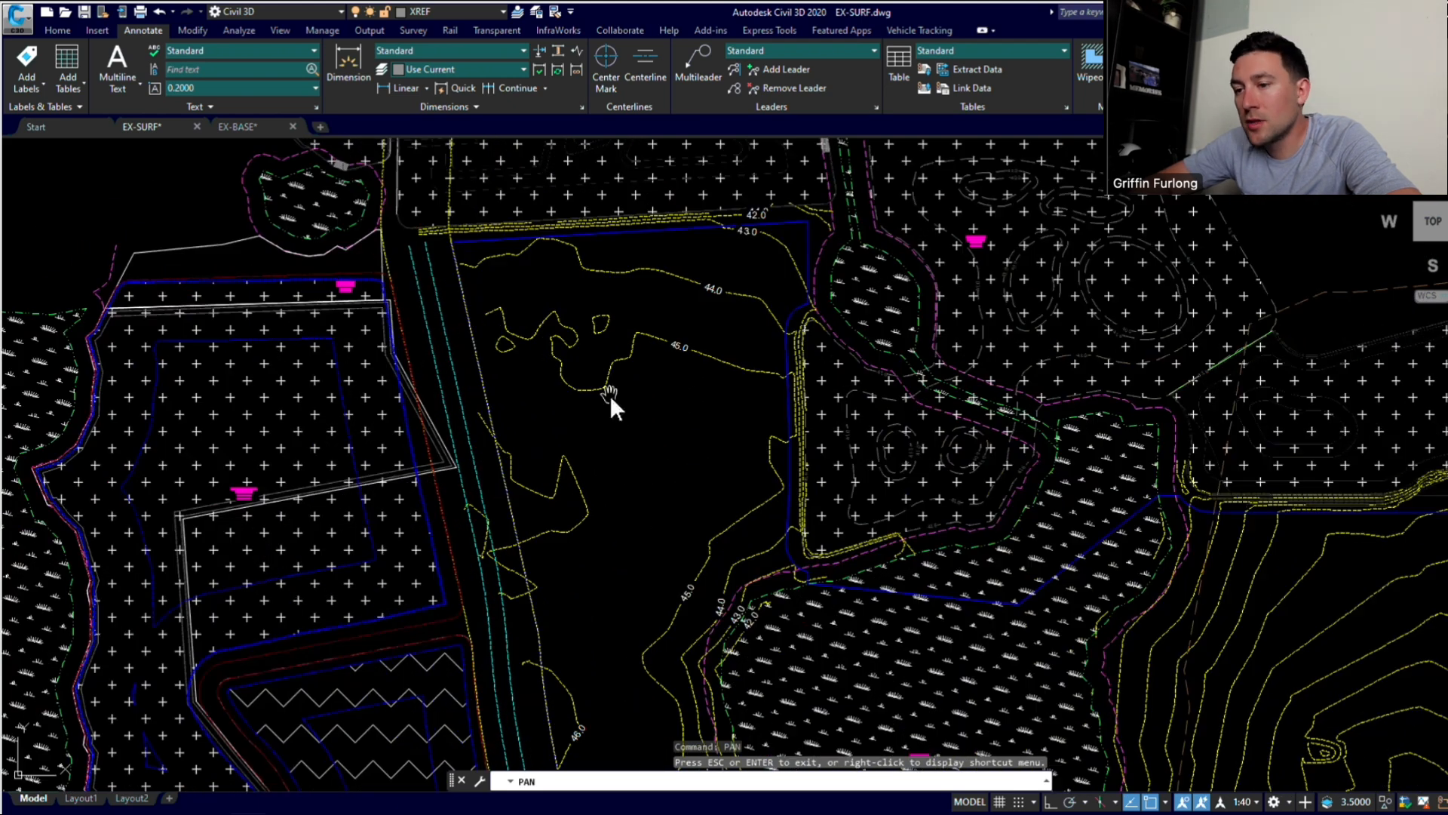
pyautogui.scroll(2, 610, 395)
pyautogui.moveTo(702, 391); pyautogui.dragTo(704, 447)
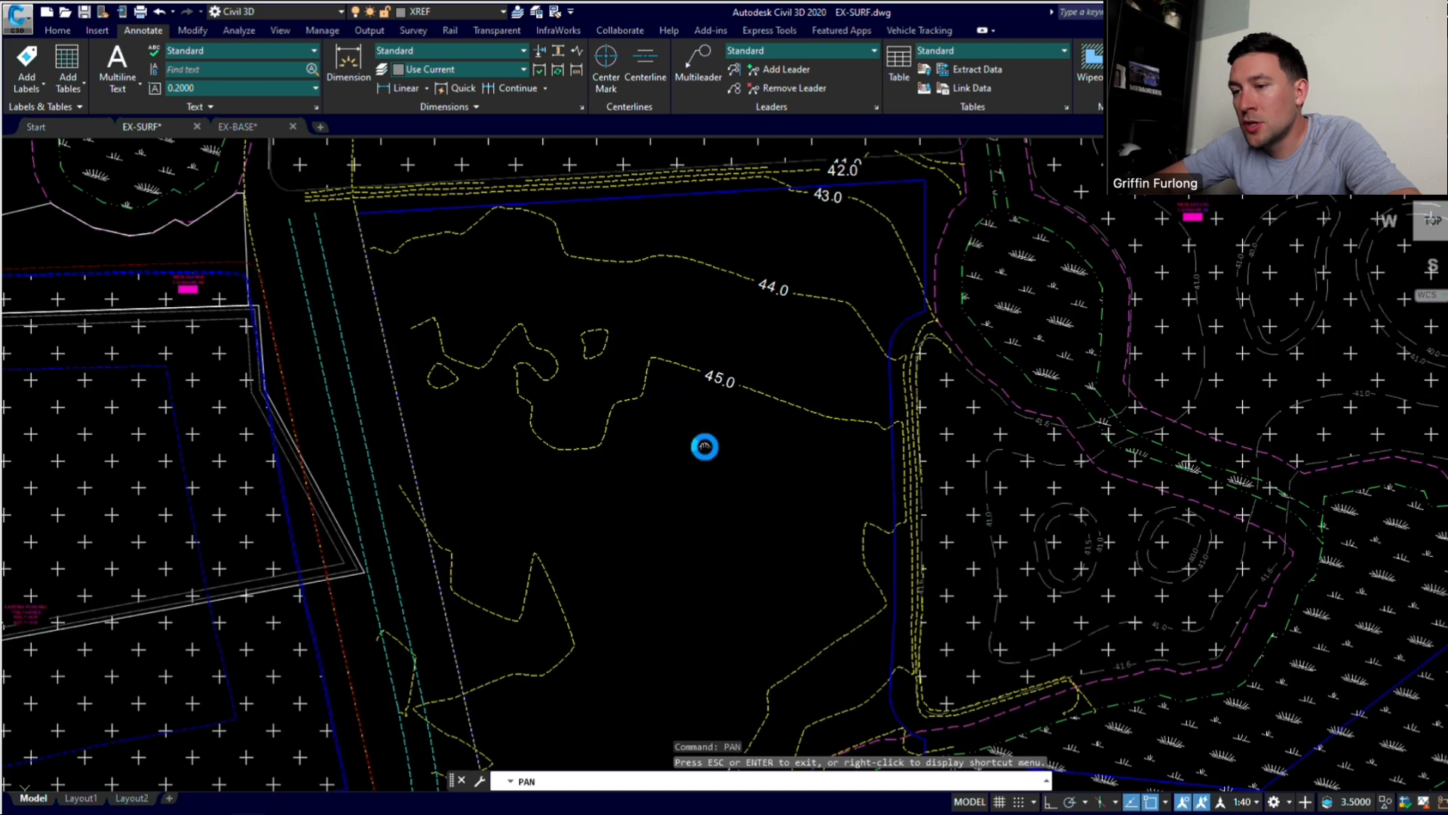
pyautogui.scroll(-2, 704, 446)
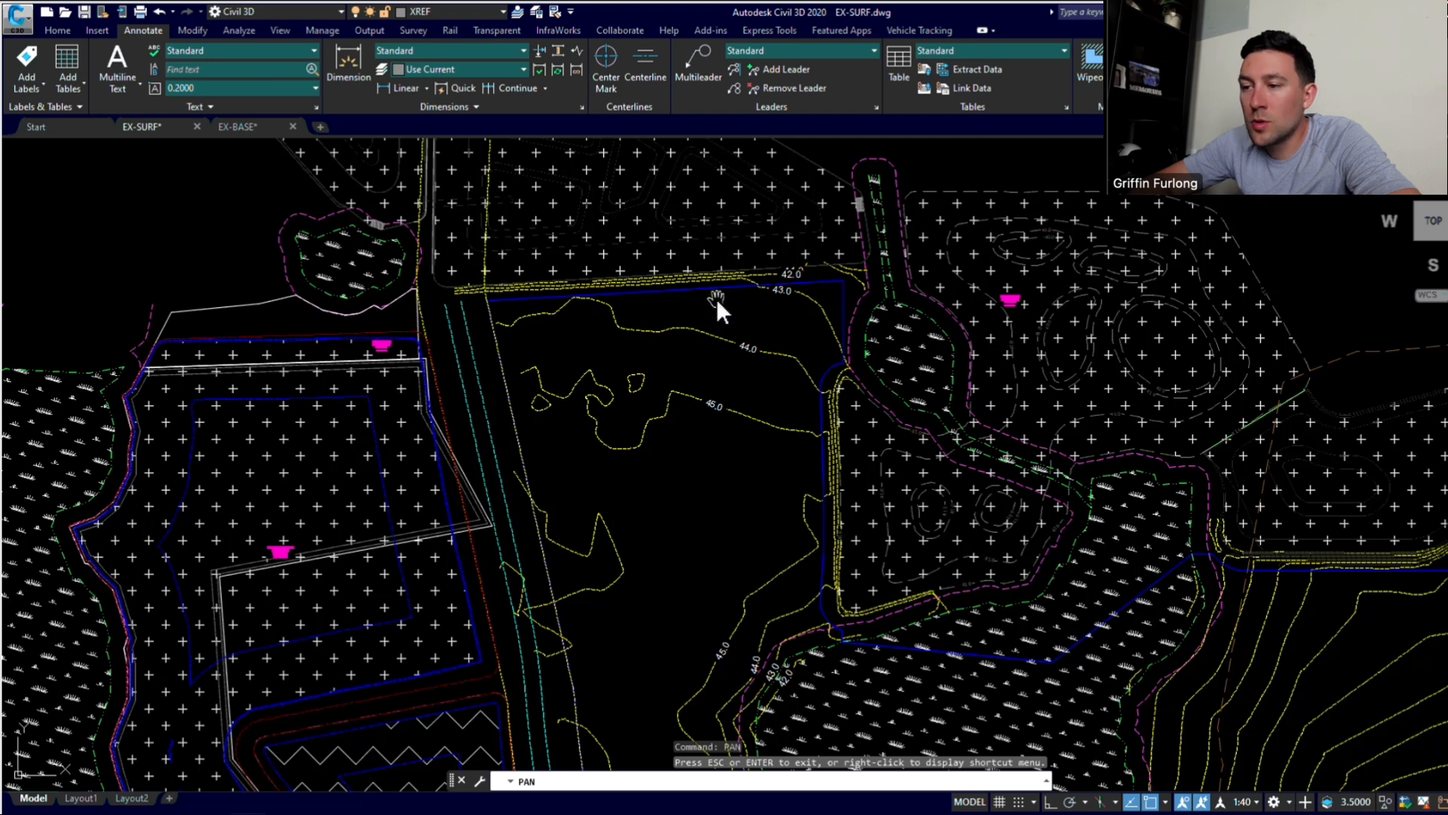
pyautogui.click(739, 369)
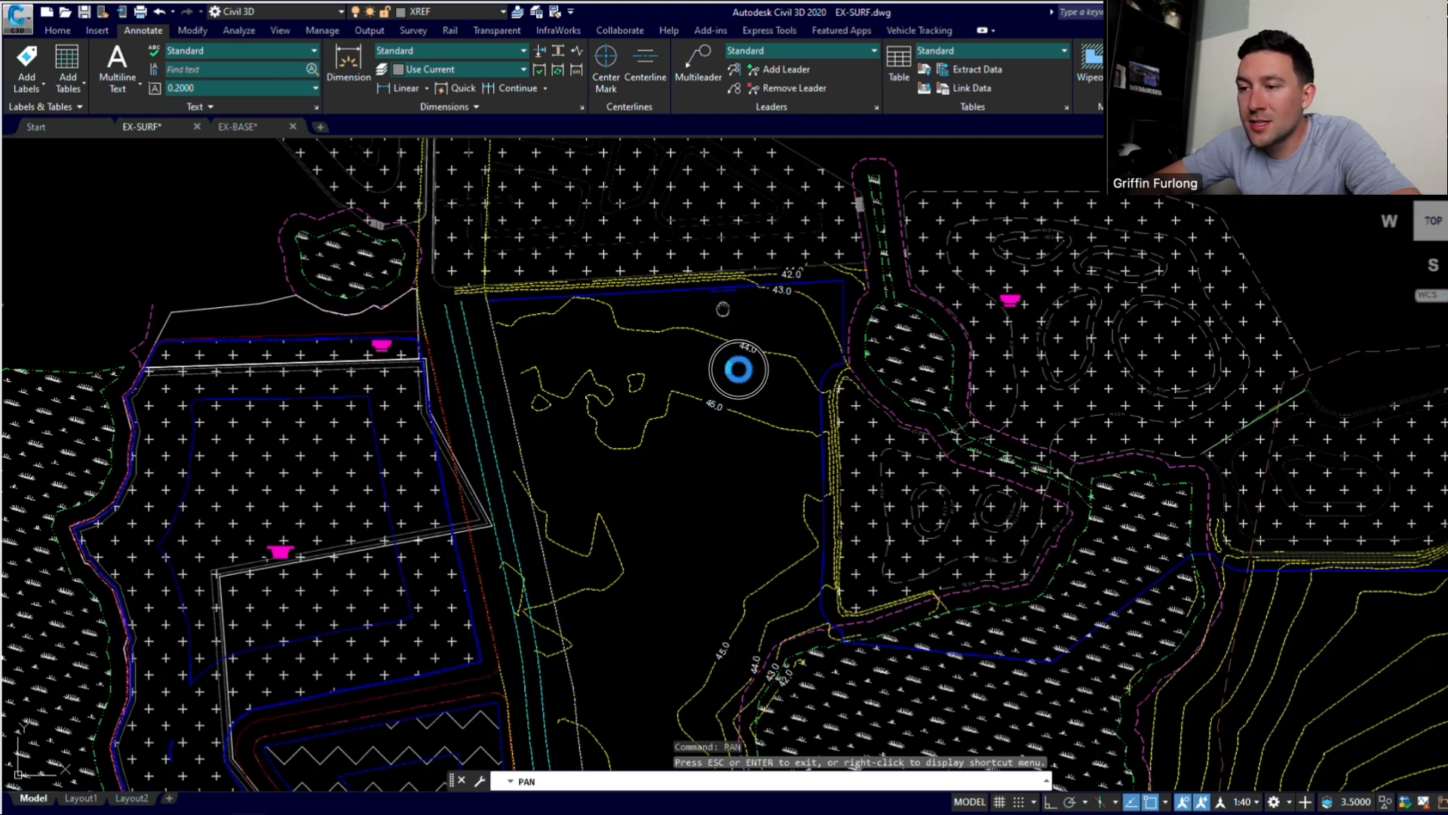
pyautogui.moveTo(723, 309)
pyautogui.mouseDown()
pyautogui.moveTo(746, 444)
pyautogui.moveTo(617, 392)
pyautogui.mouseUp()
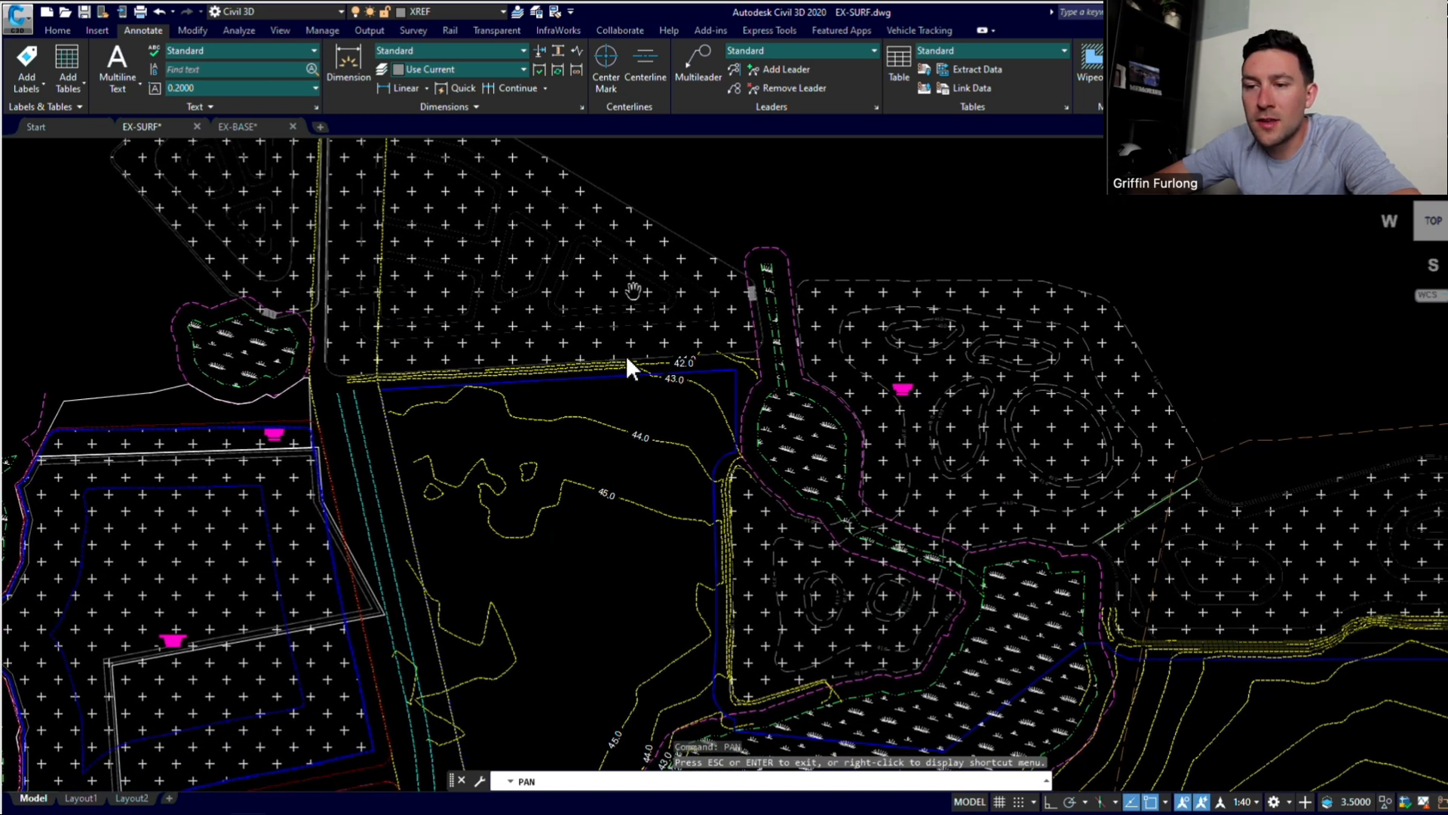
# Step: Examine the contours in the corridor between the western pond and the central wetland for possible pop-off elevations
pyautogui.scroll(-4, 668, 362)
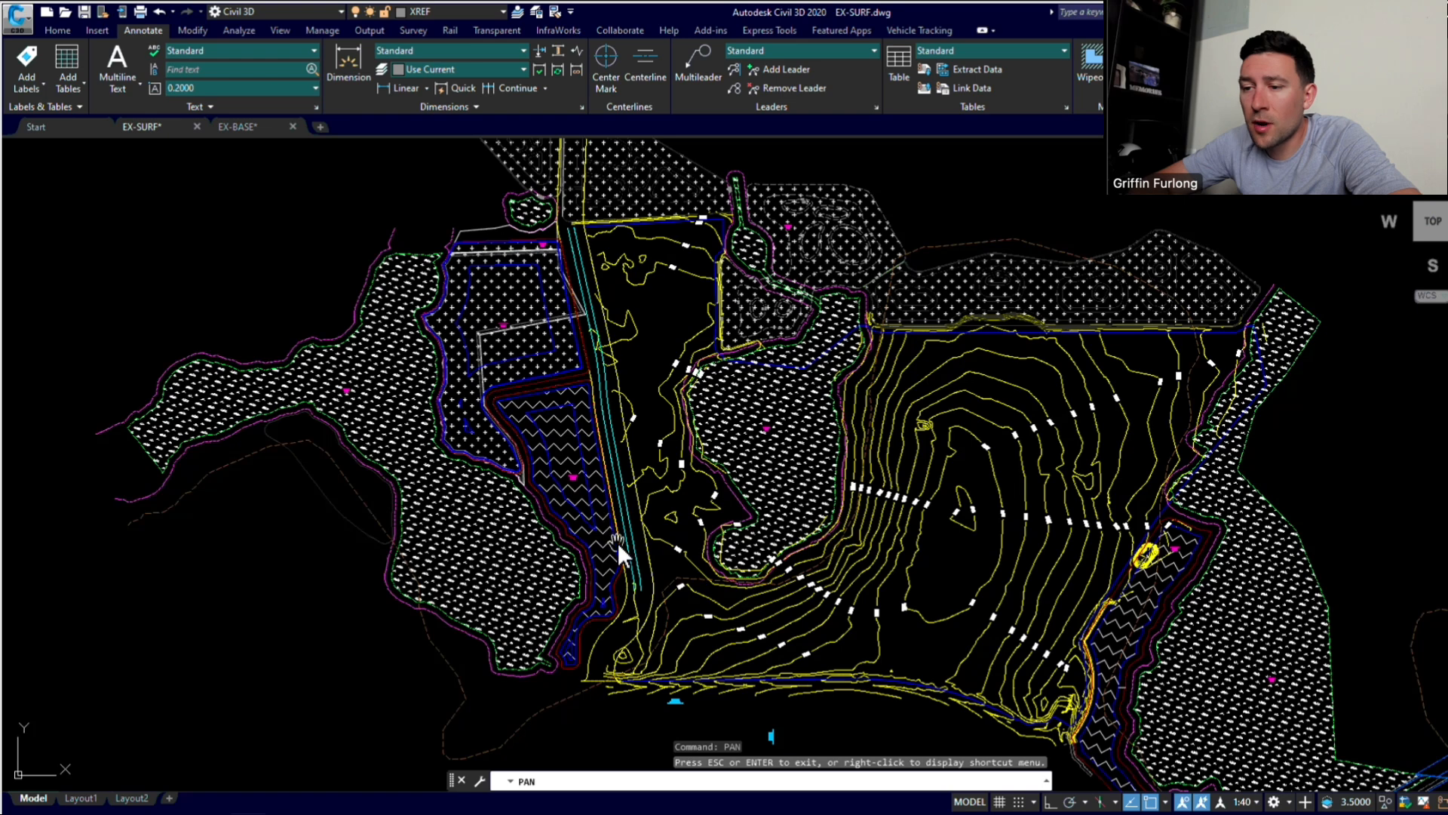
pyautogui.scroll(2, 617, 541)
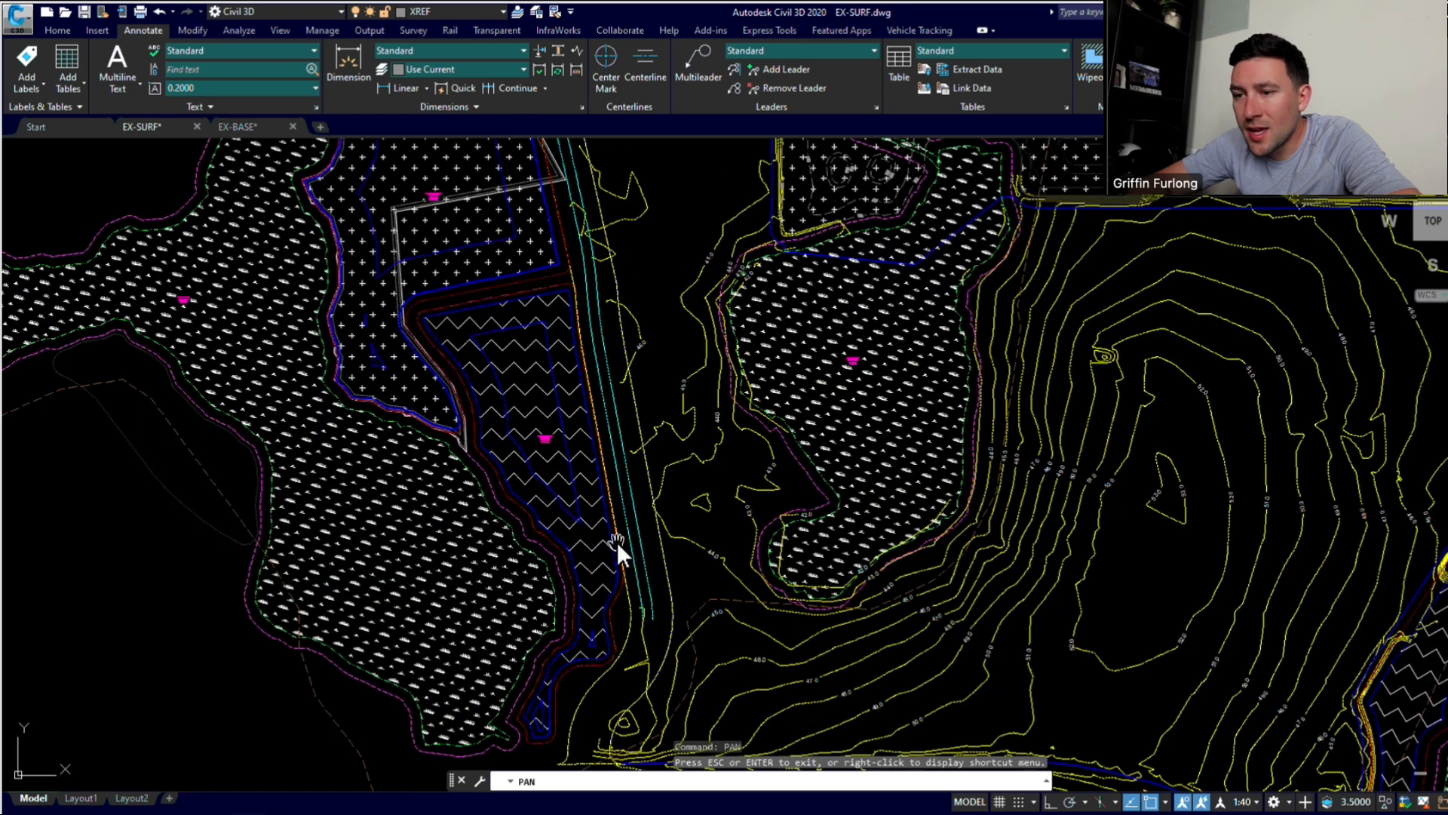
pyautogui.scroll(2, 617, 541)
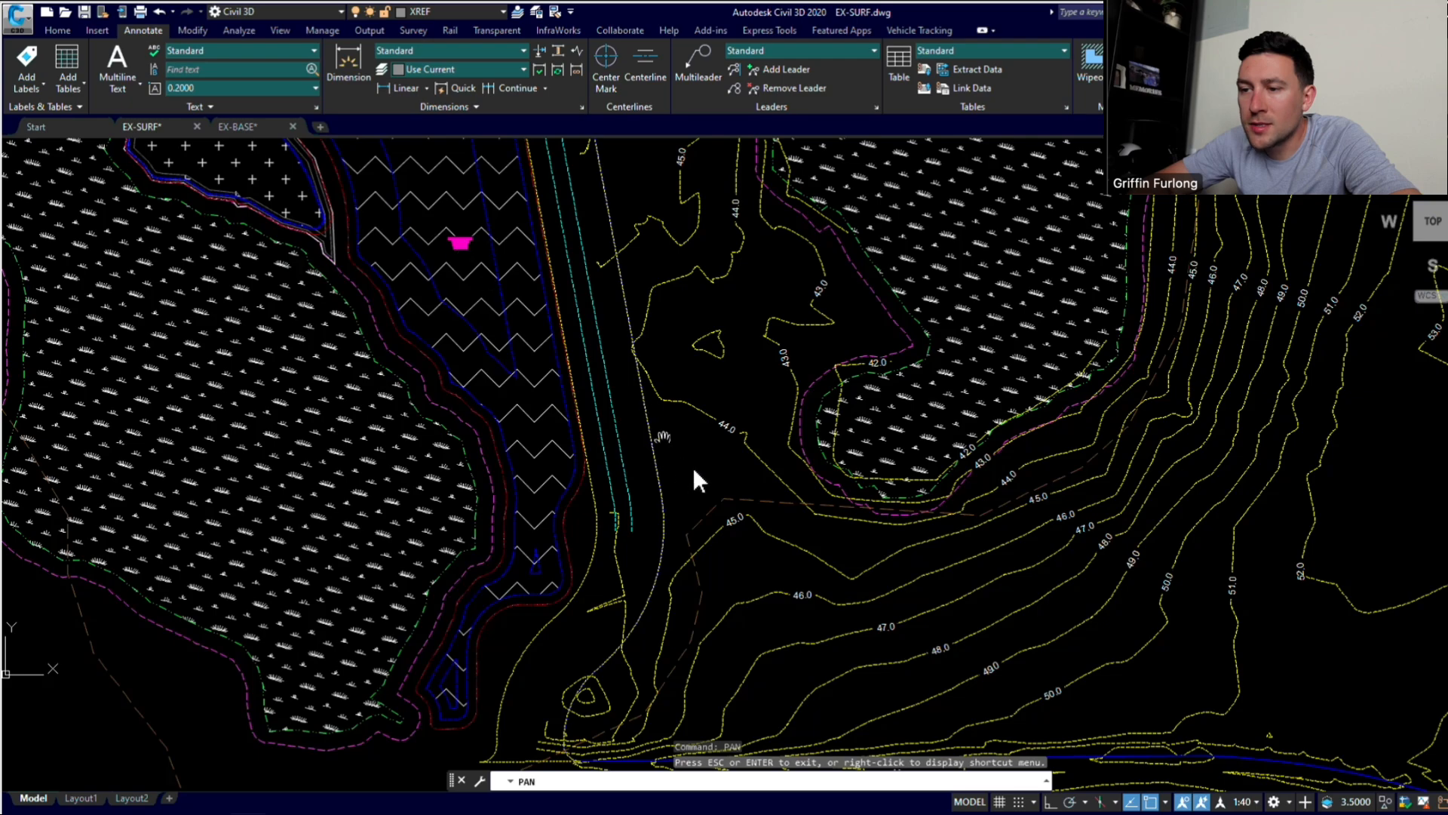
pyautogui.moveTo(693, 467); pyautogui.dragTo(679, 636)
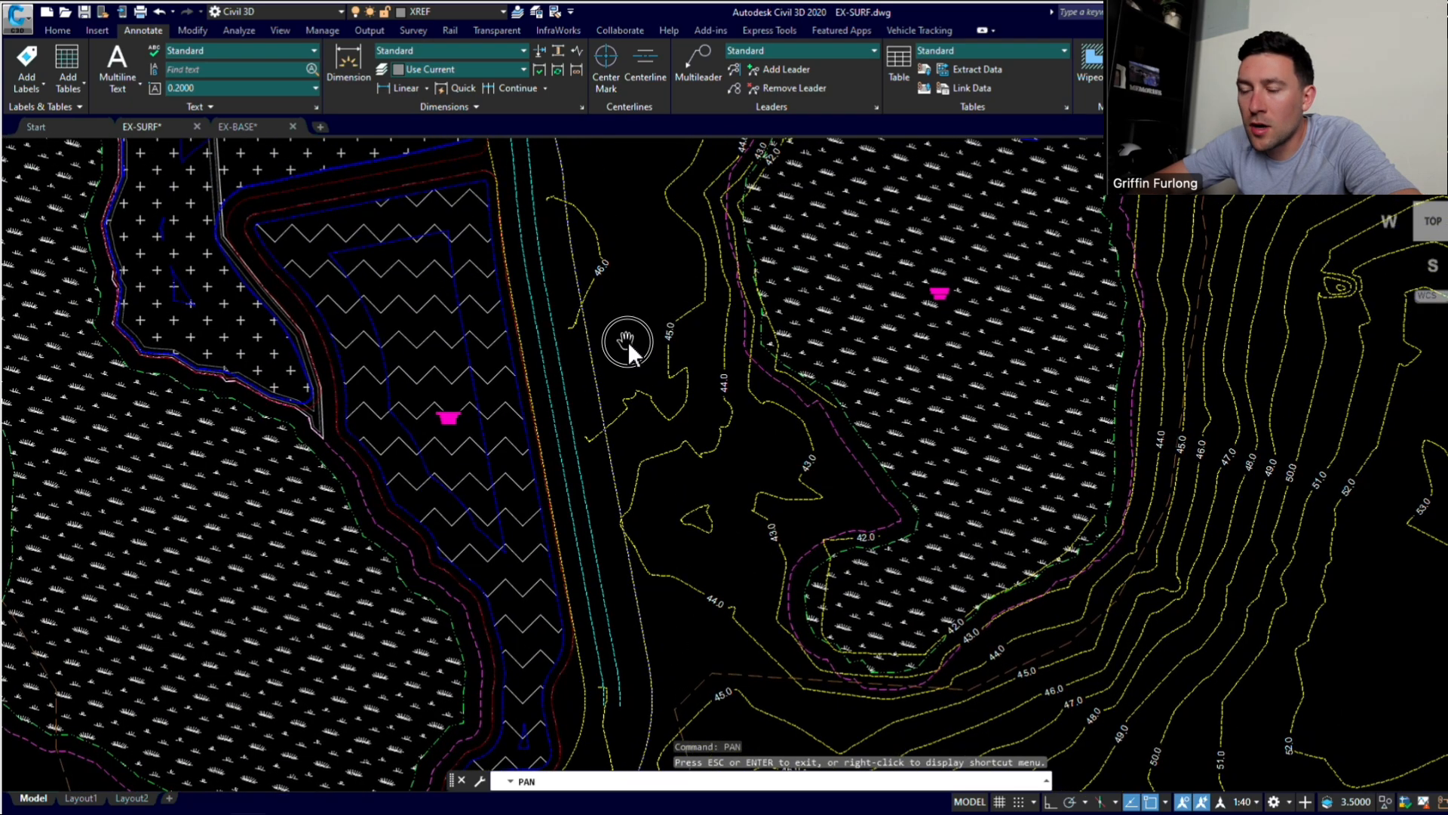
pyautogui.moveTo(628, 341)
pyautogui.mouseDown()
pyautogui.moveTo(637, 572)
pyautogui.moveTo(571, 361)
pyautogui.mouseUp()
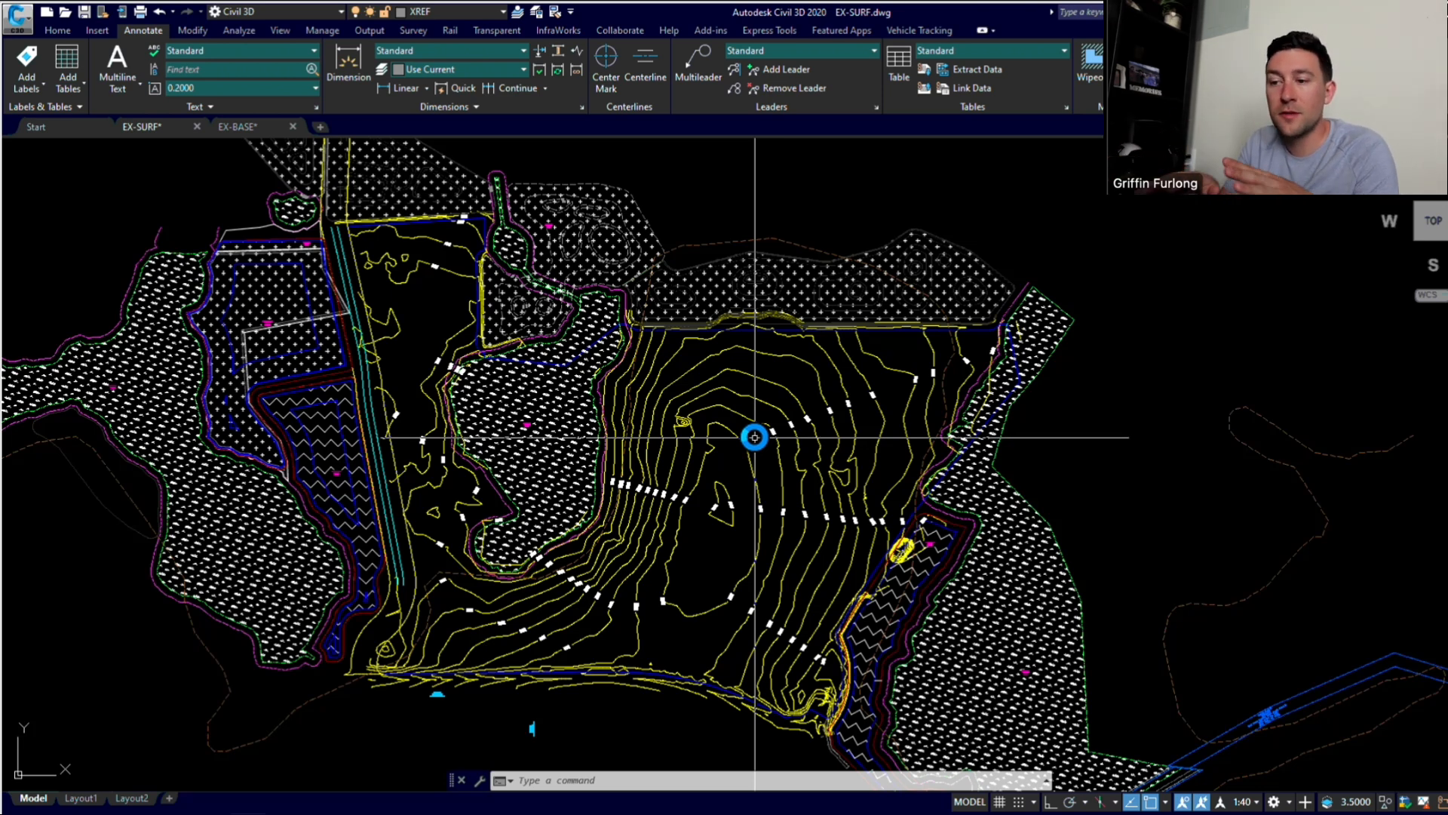
# Step: Display the Toolspace and expand the drawing's Surfaces collection to reach the Exising Grade (EG) surface
pyautogui.click(57, 30)
pyautogui.click(29, 61)
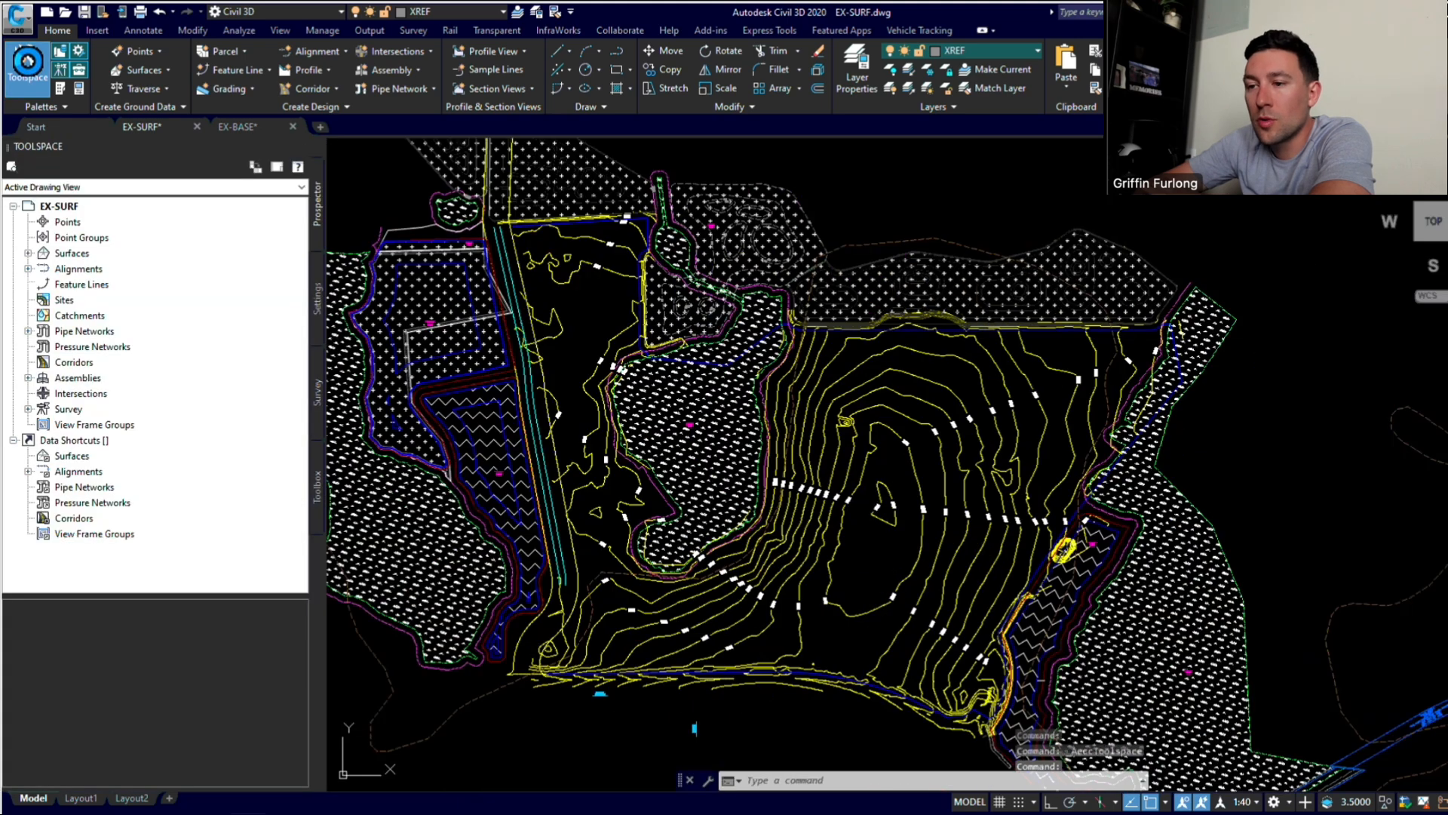
pyautogui.doubleClick(57, 253)
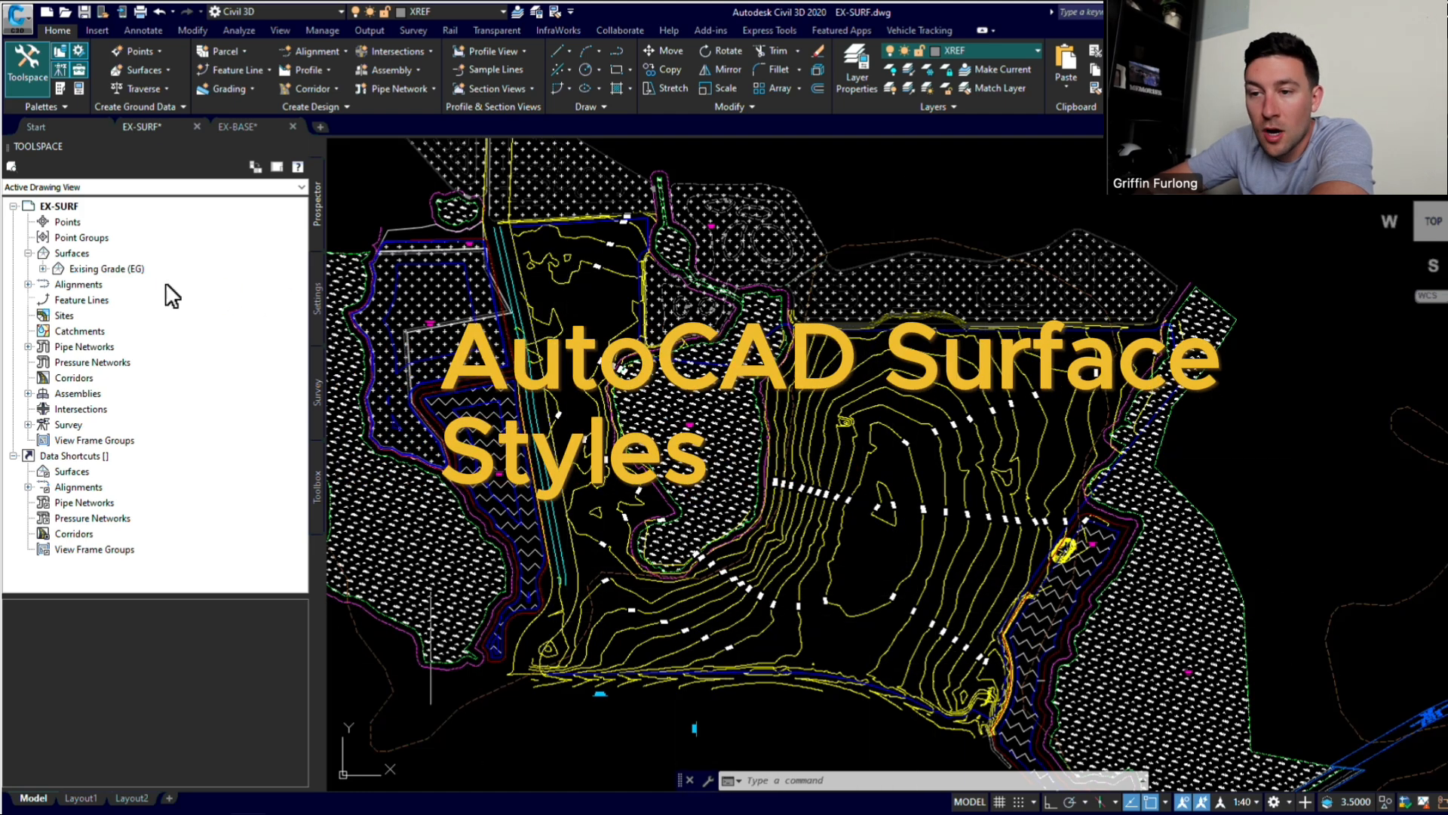
pyautogui.click(142, 270)
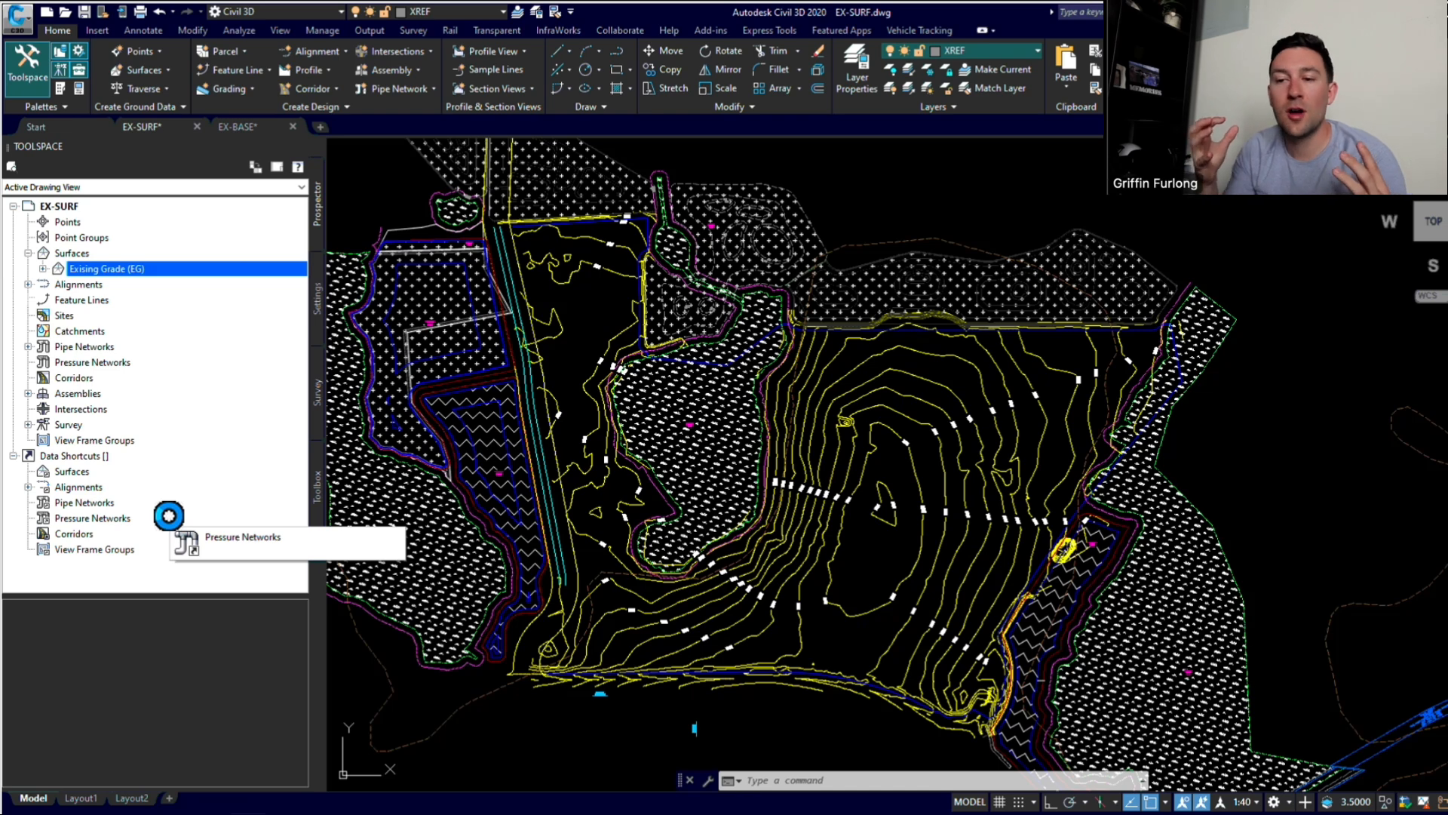
pyautogui.click(93, 252)
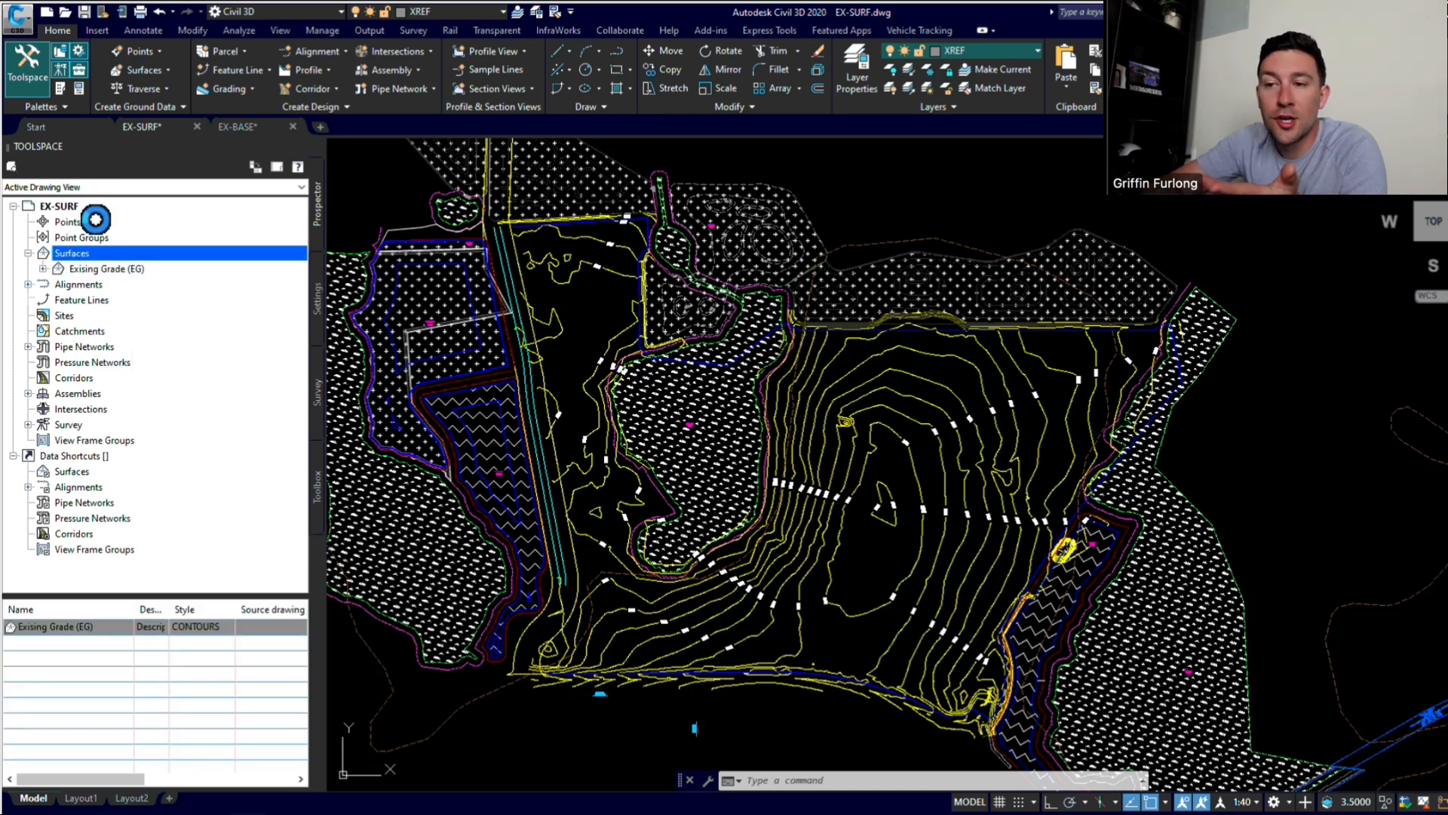
pyautogui.click(92, 221)
pyautogui.click(112, 345)
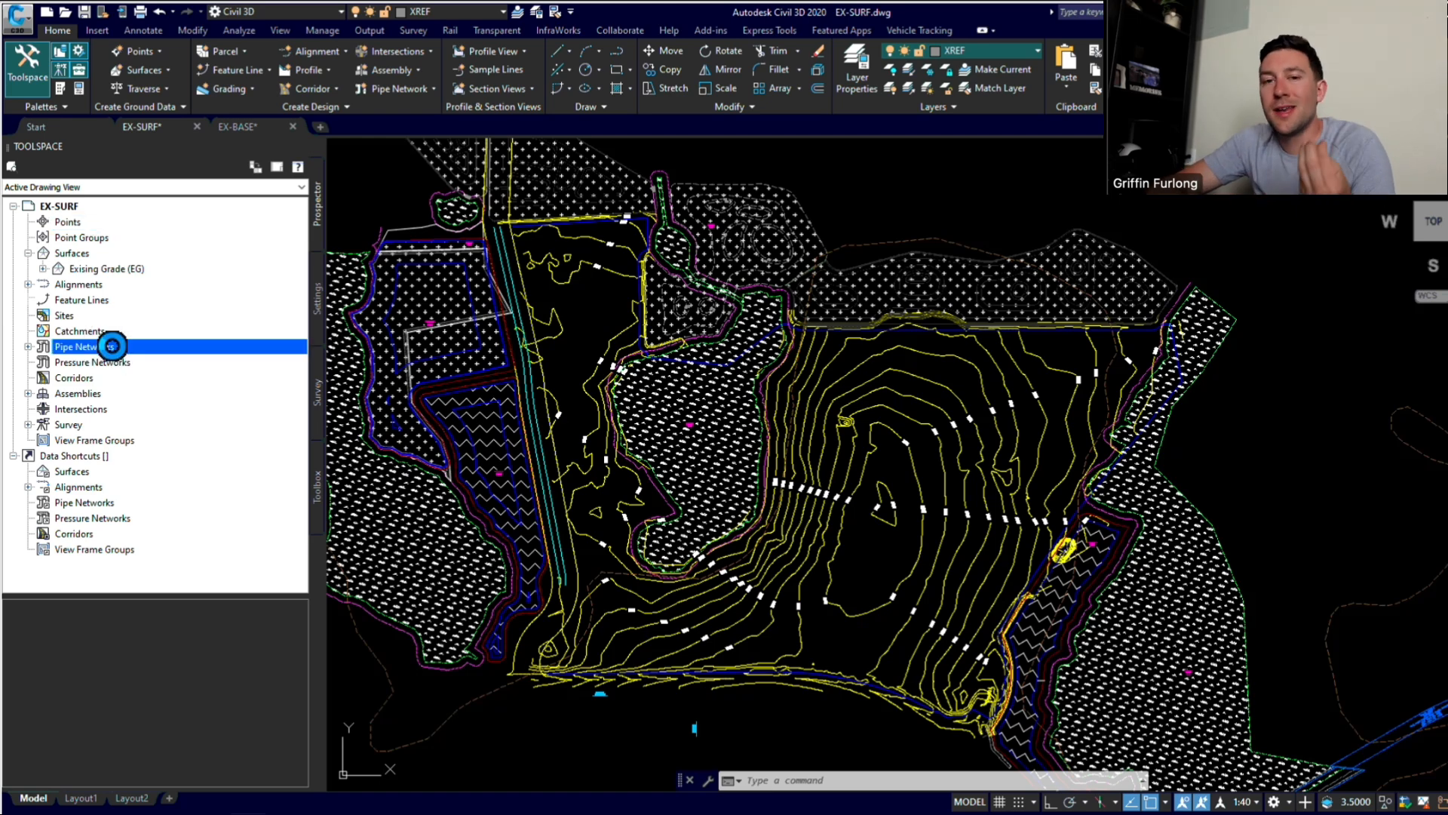
# Step: Open the surface properties of the Exising Grade (EG) surface
pyautogui.click(130, 268)
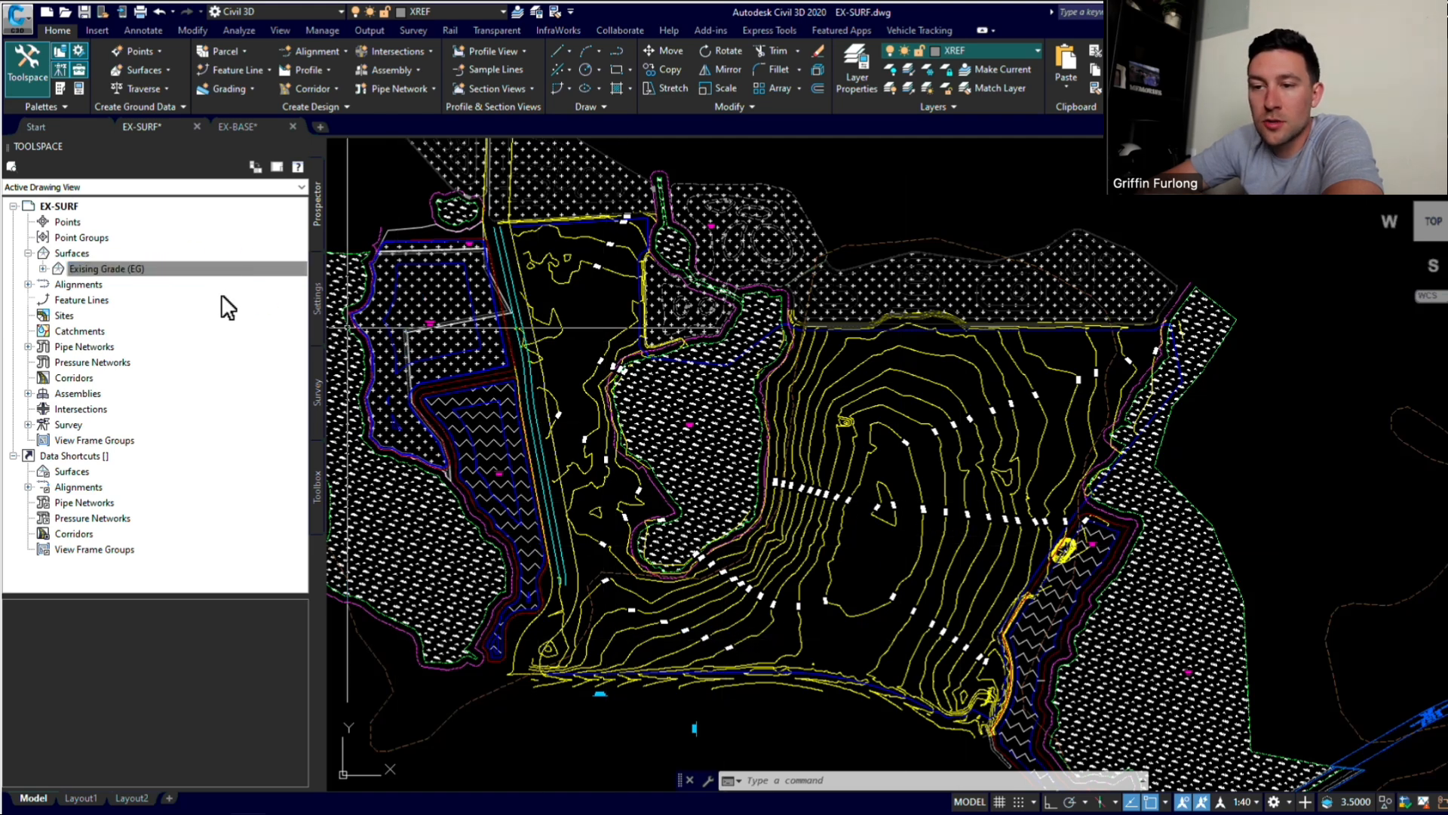
pyautogui.rightClick(159, 269)
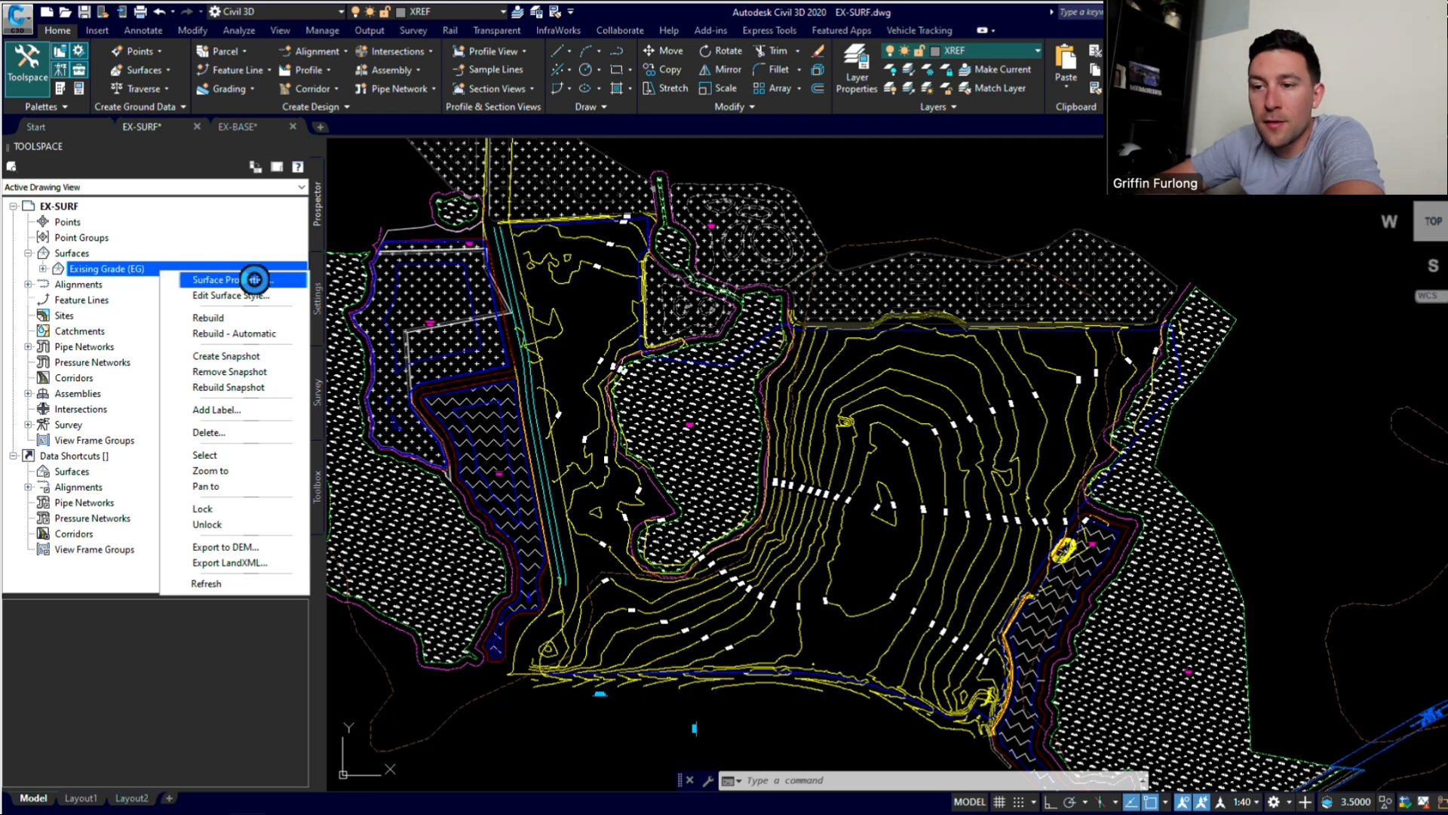
pyautogui.click(296, 281)
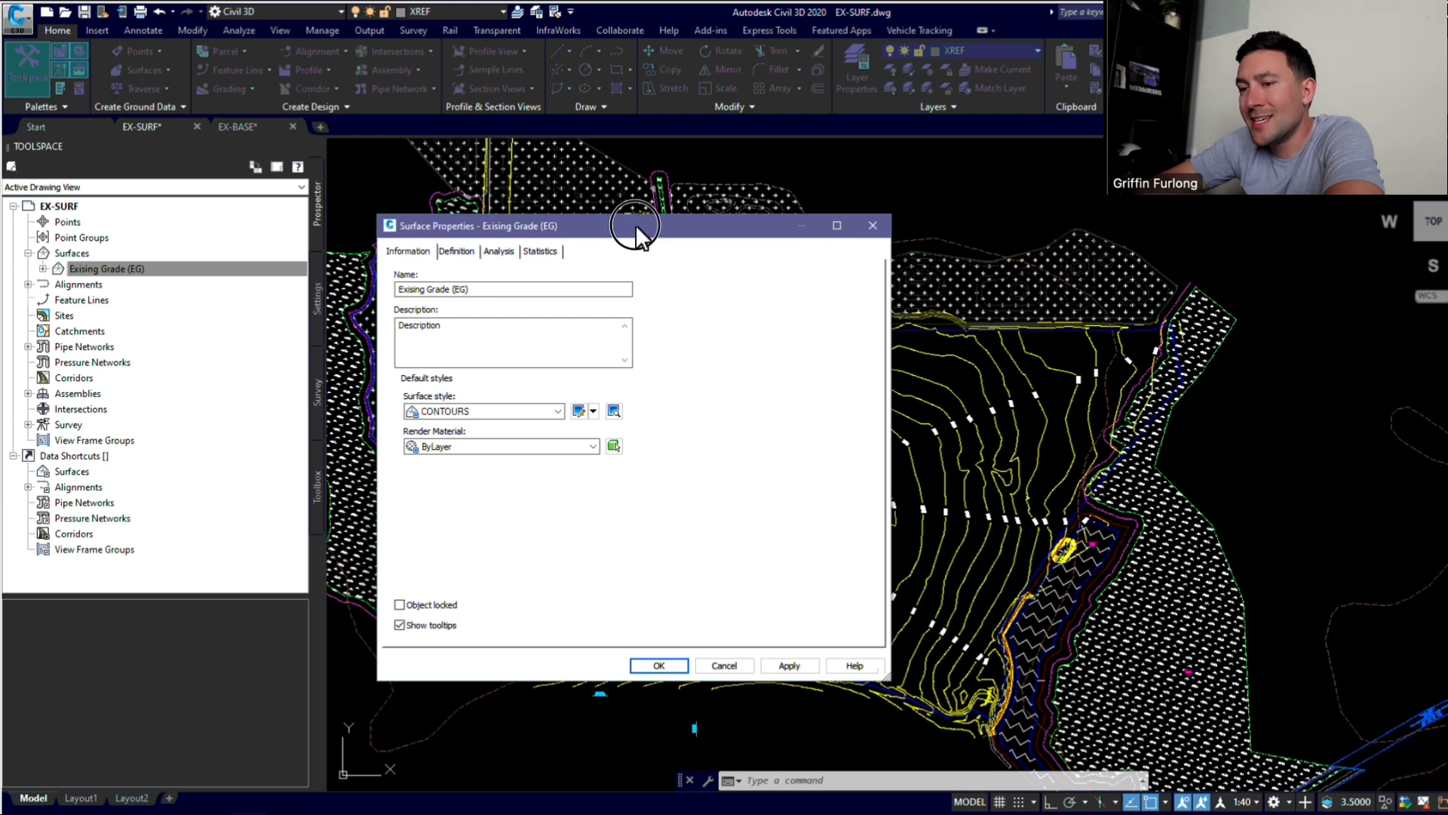
pyautogui.moveTo(633, 231); pyautogui.dragTo(691, 226)
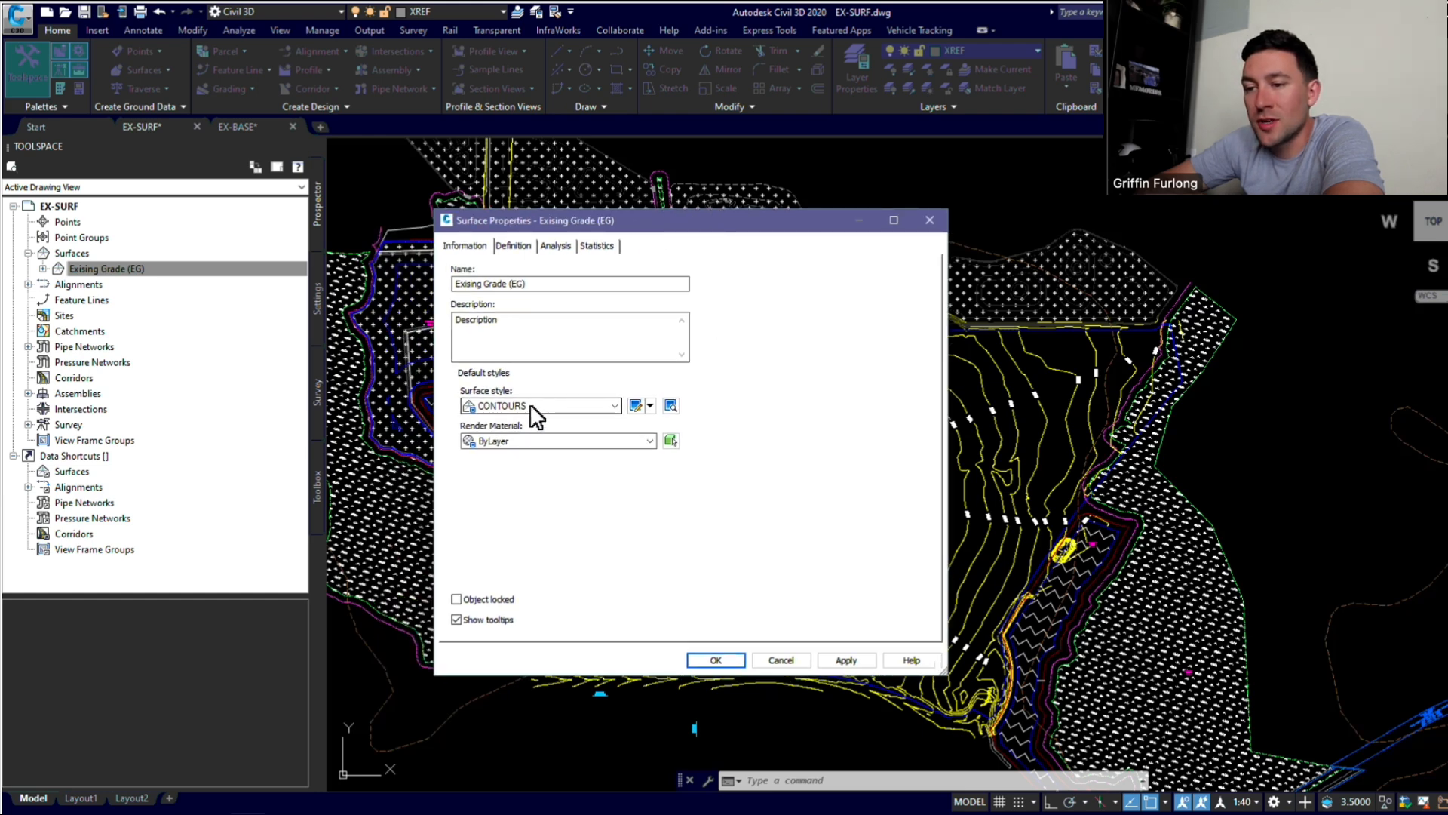
# Step: Apply the POINTS AND TRIANGLES surface style to the Exising Grade (EG) surface and uncover the drawing to view its triangulation
pyautogui.click(615, 407)
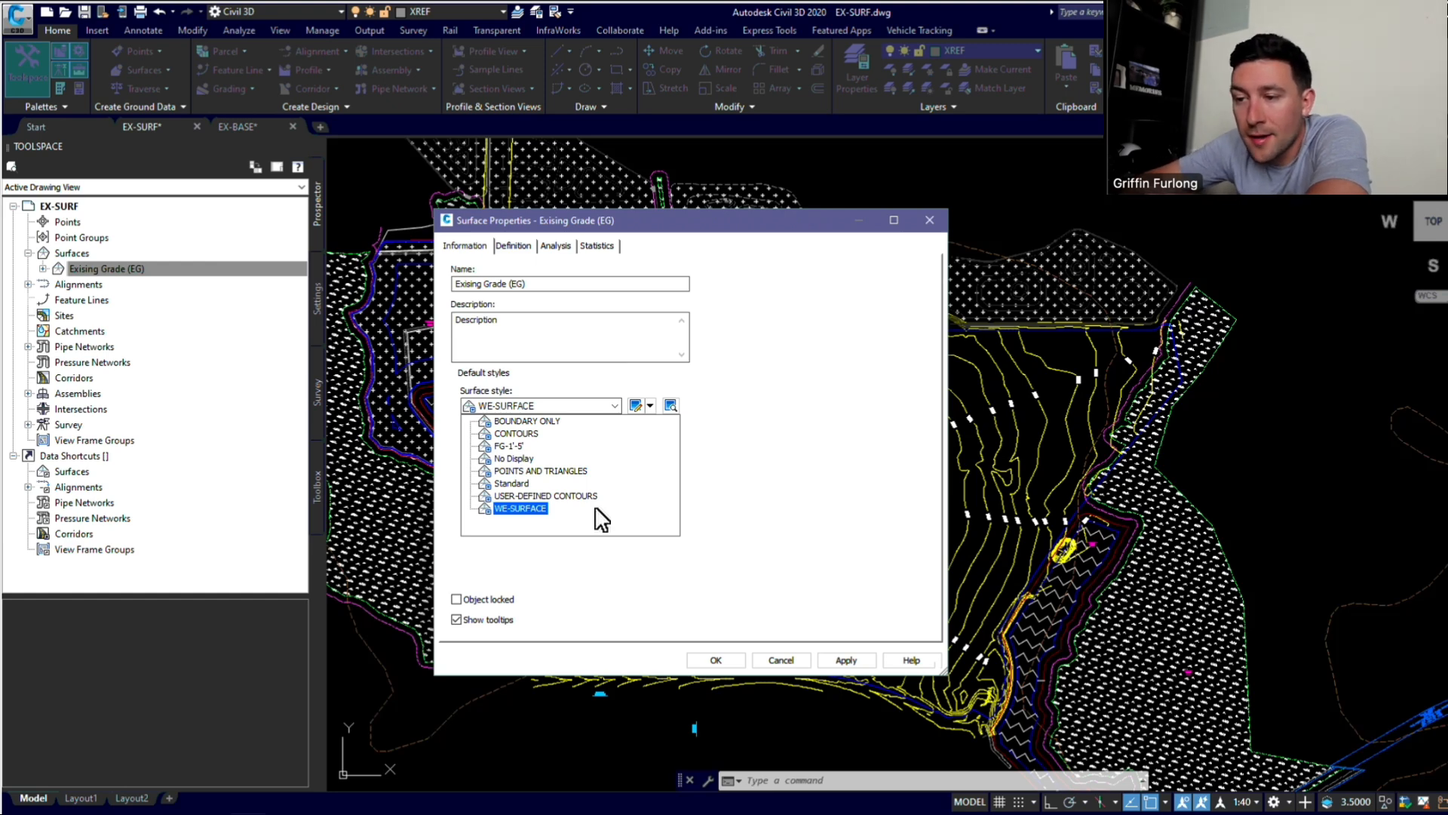
pyautogui.click(569, 470)
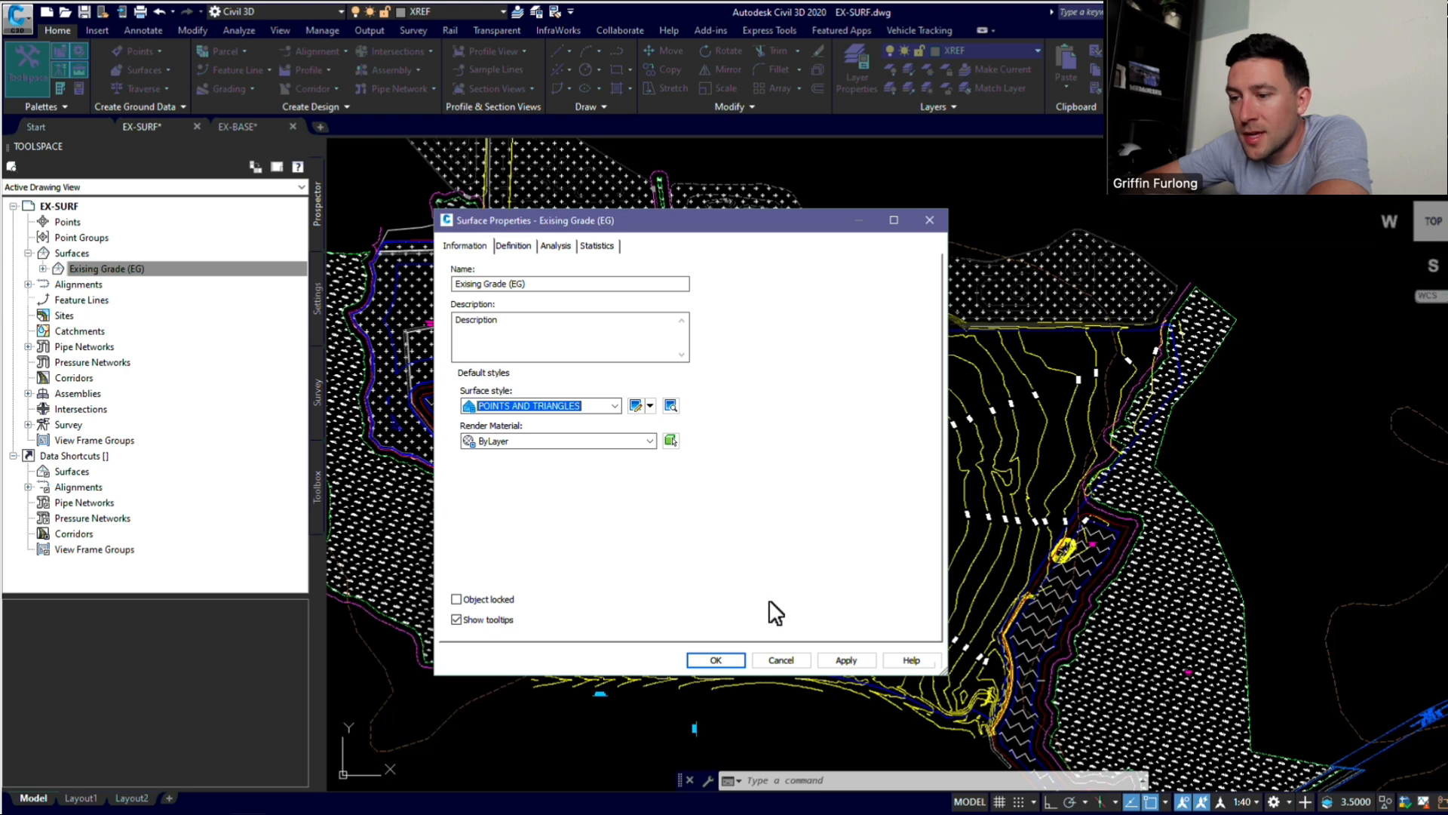
pyautogui.click(845, 664)
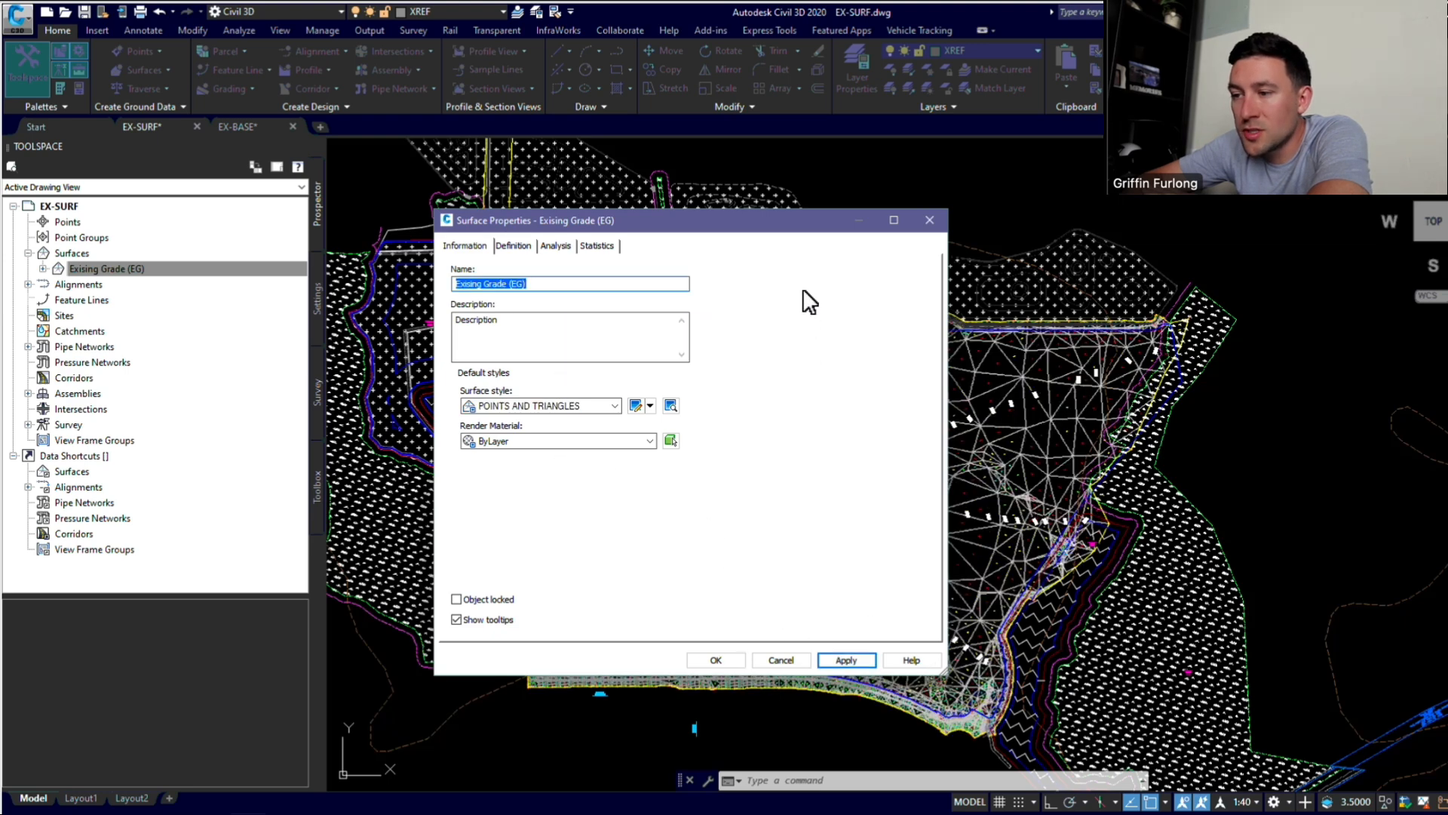
pyautogui.moveTo(770, 226); pyautogui.dragTo(1266, 526)
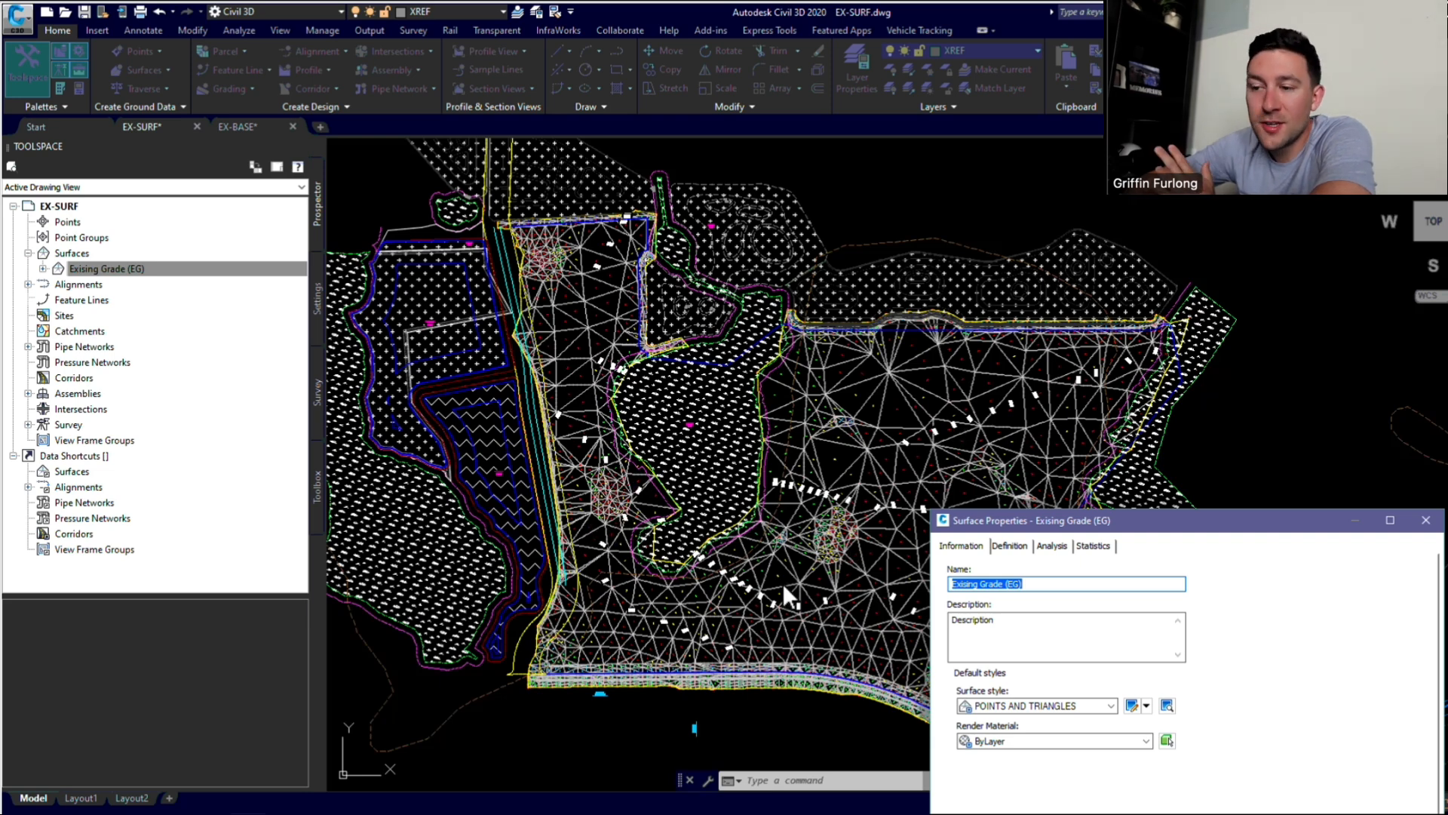
# Step: Copy the CONTOURS surface style and name the copy Watershed Analysis
pyautogui.moveTo(1131, 522); pyautogui.dragTo(974, 287)
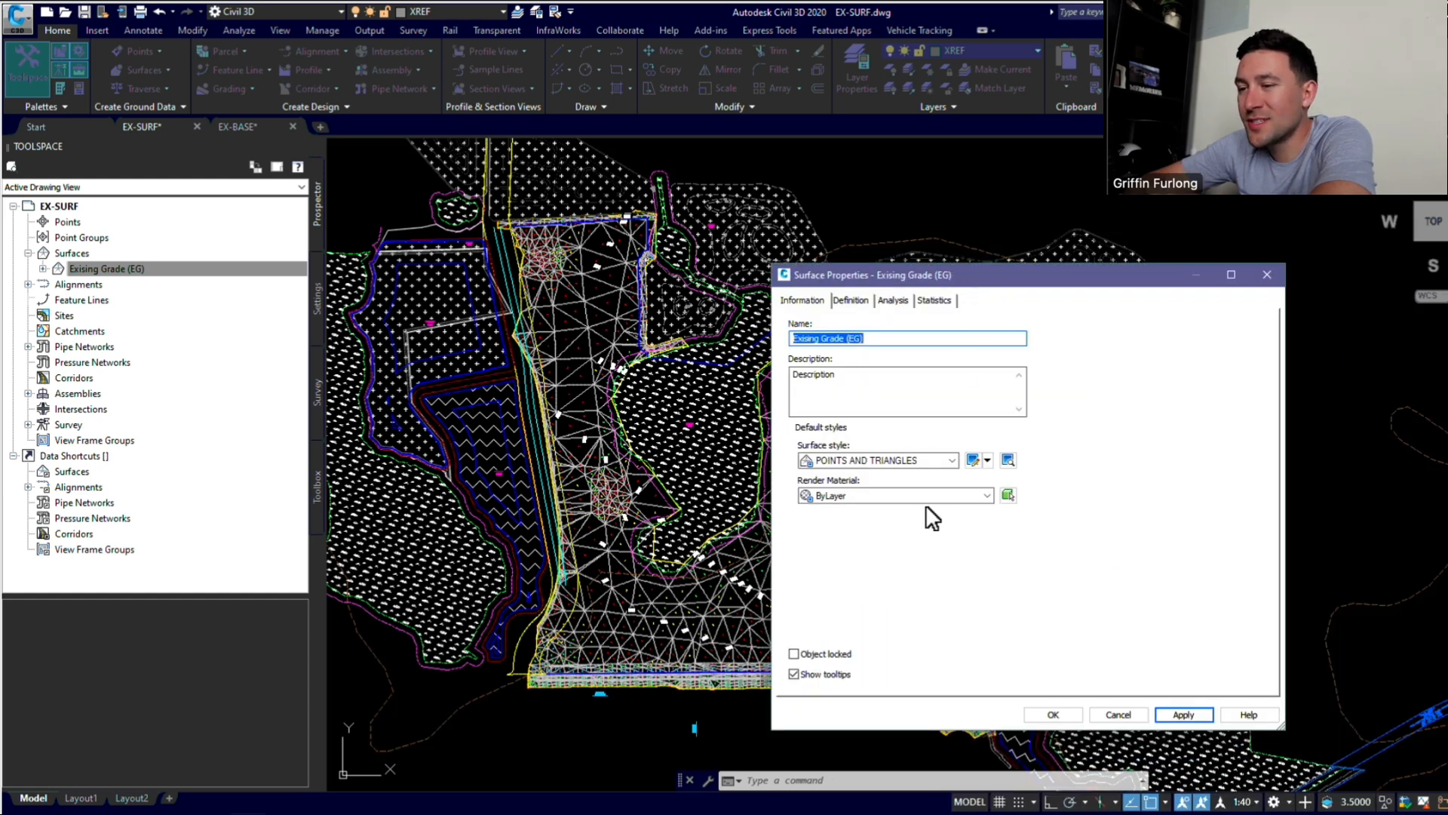
pyautogui.click(954, 461)
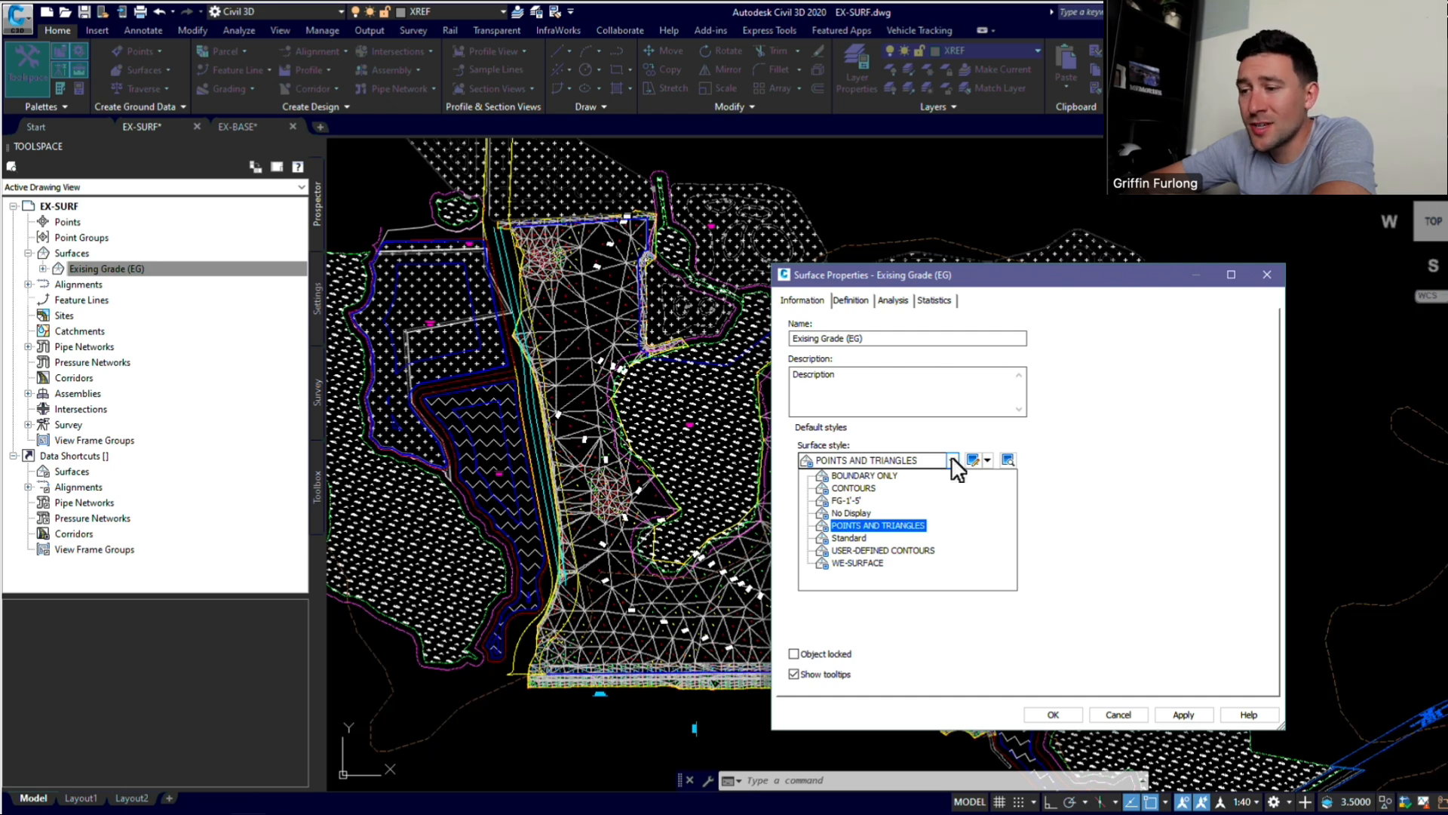
pyautogui.click(875, 488)
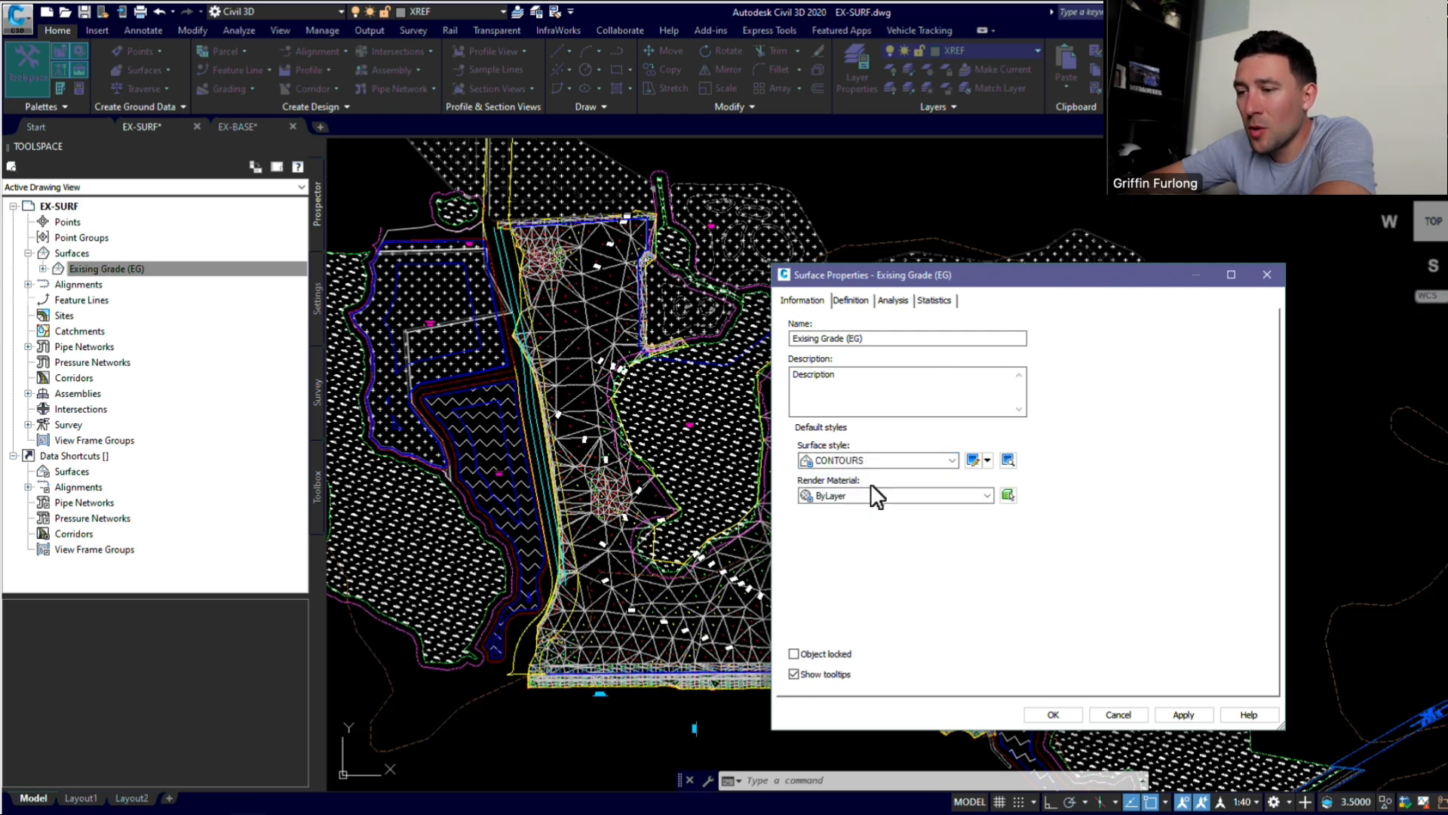
pyautogui.click(989, 463)
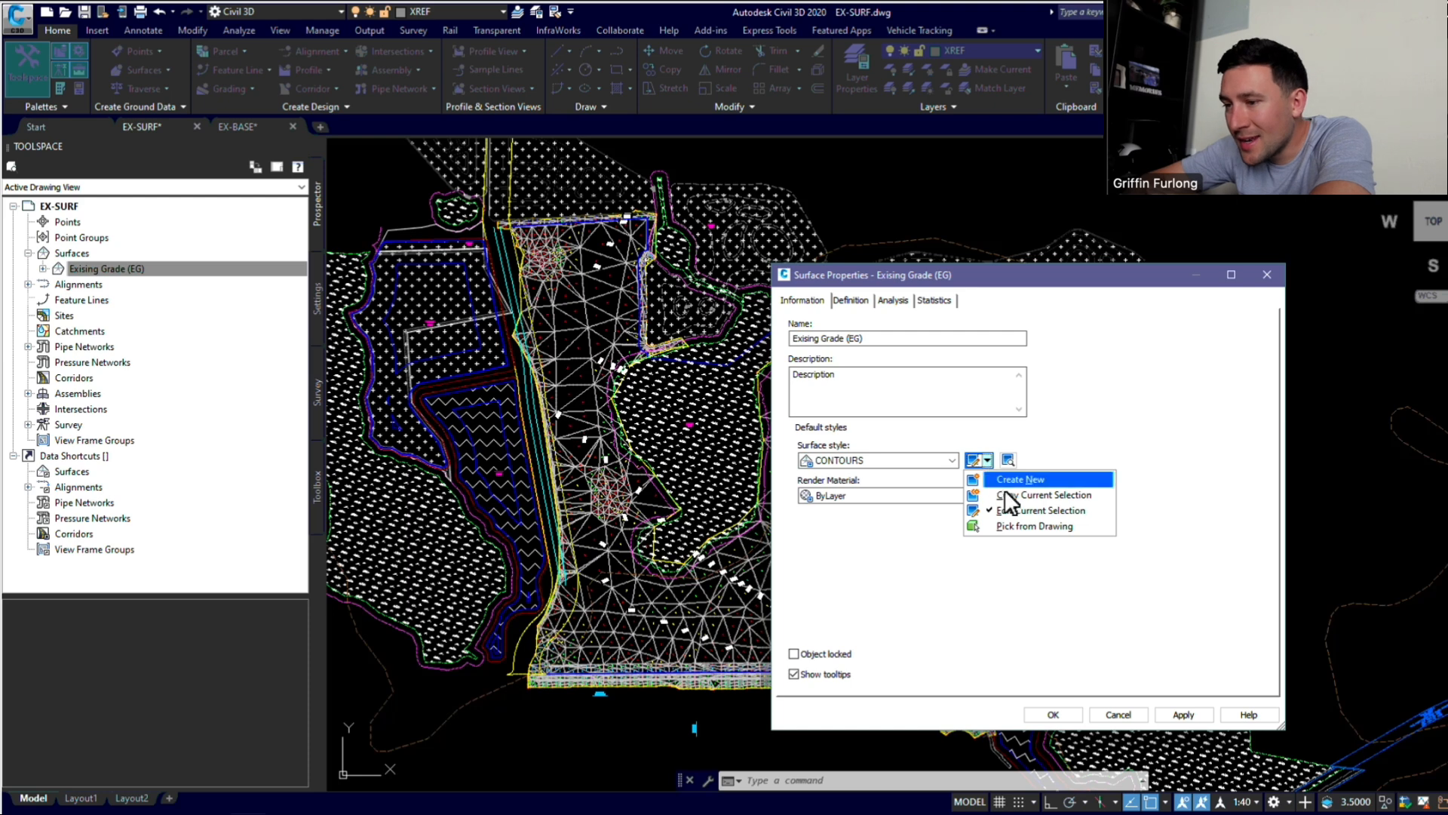
pyautogui.click(1006, 489)
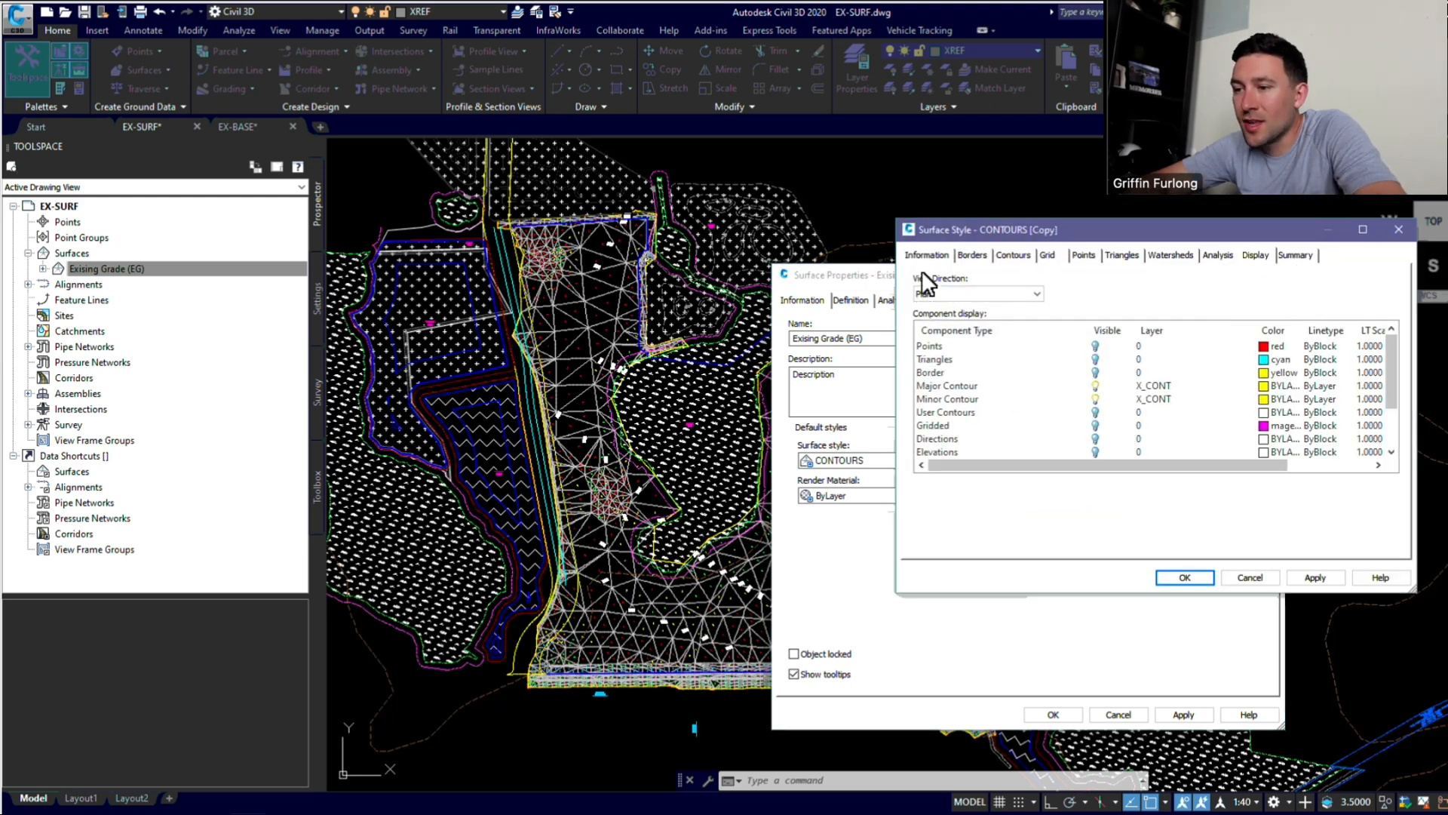
pyautogui.click(927, 254)
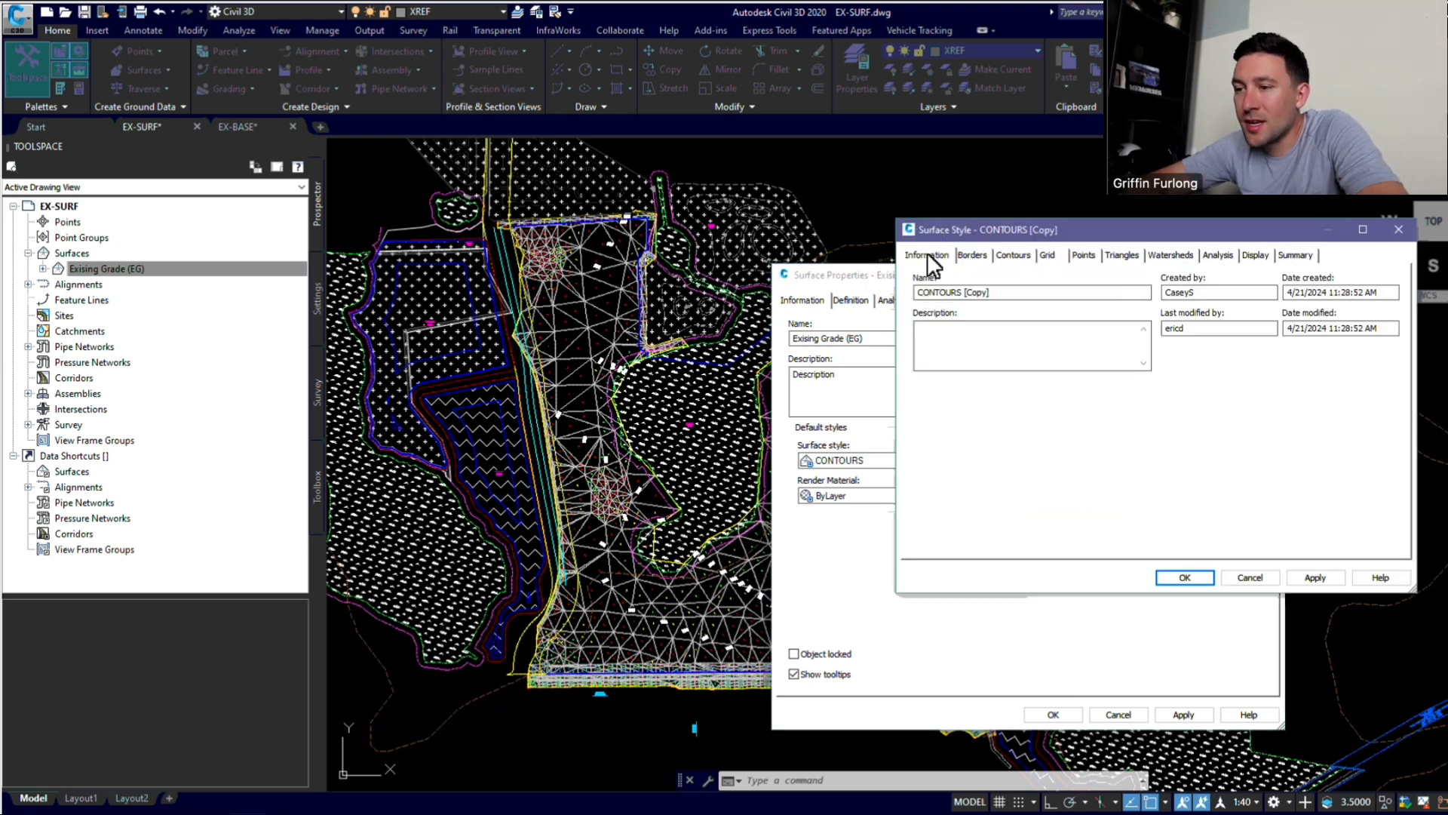
pyautogui.click(999, 295)
pyautogui.moveTo(998, 296); pyautogui.dragTo(899, 294)
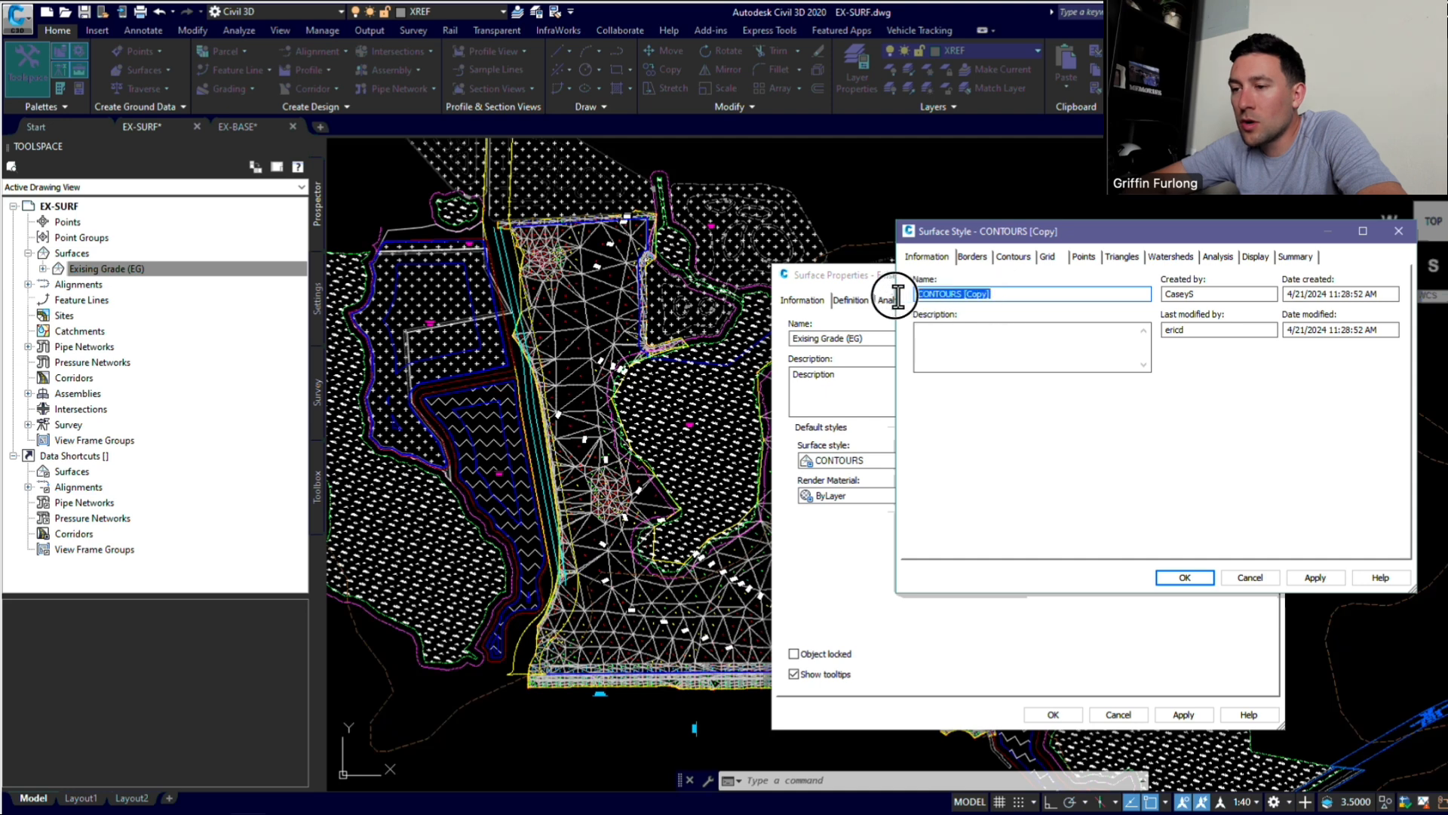
pyautogui.write('Water')
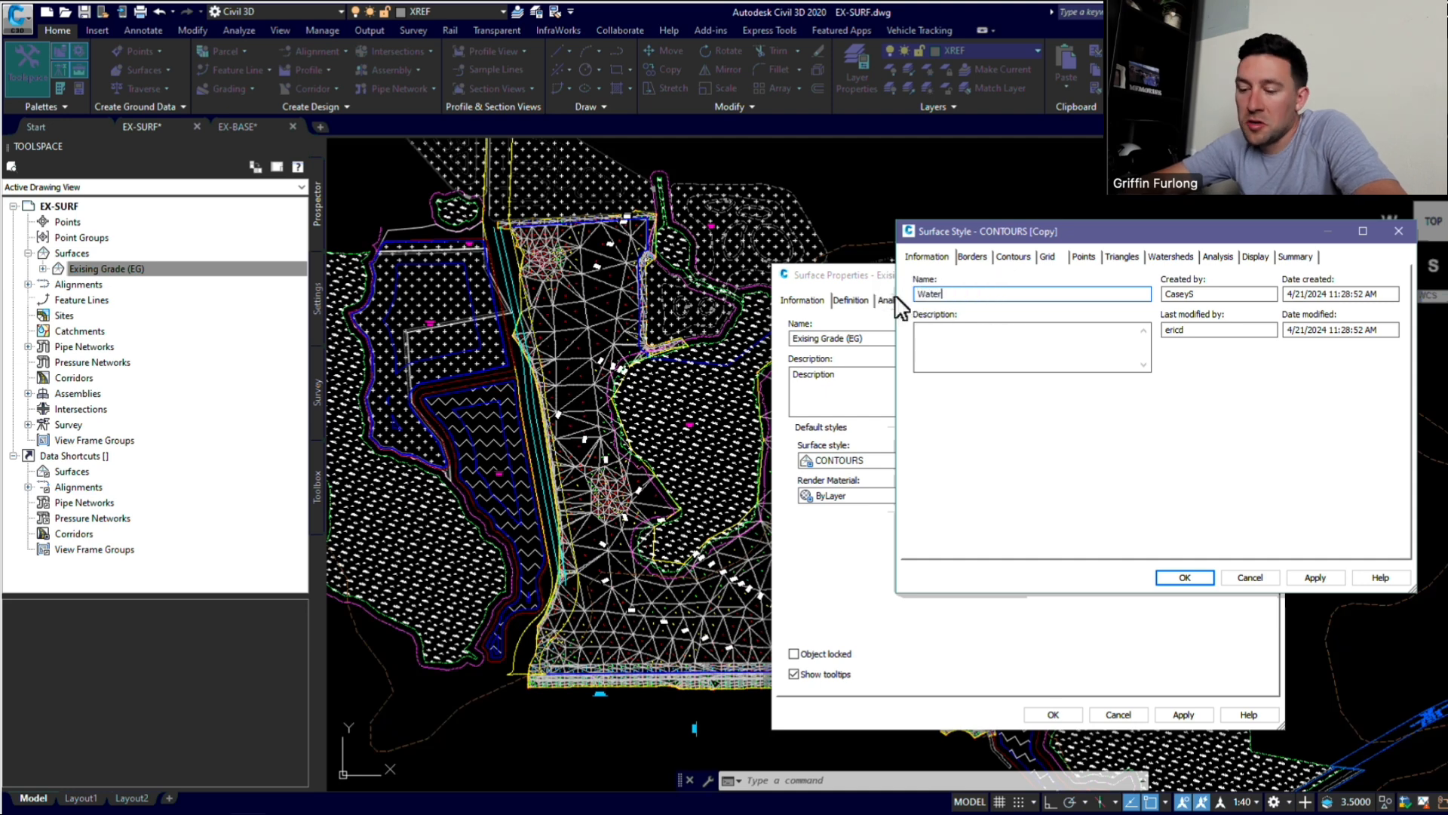
pyautogui.write('shed Anal')
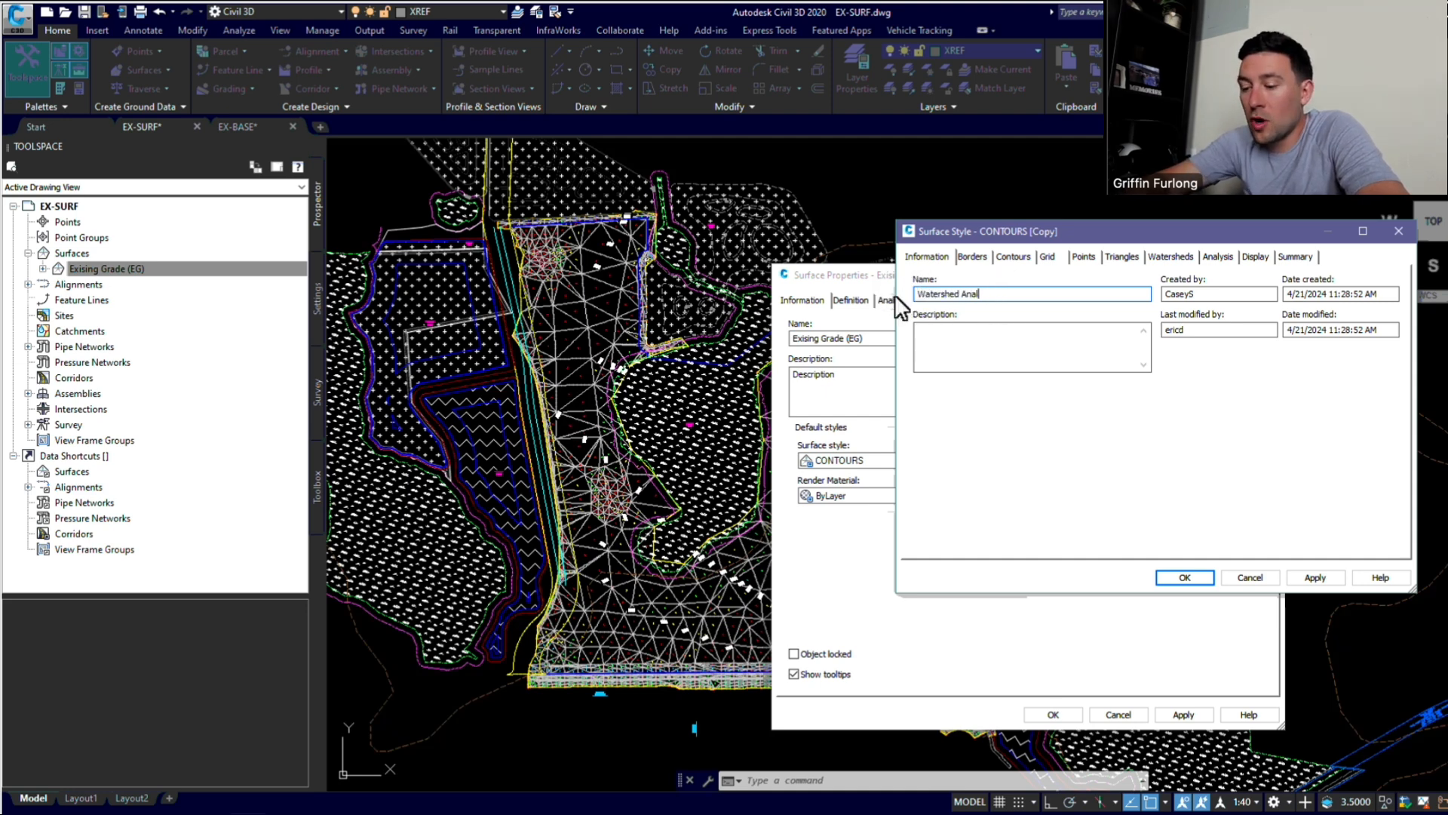
pyautogui.write('ysis')
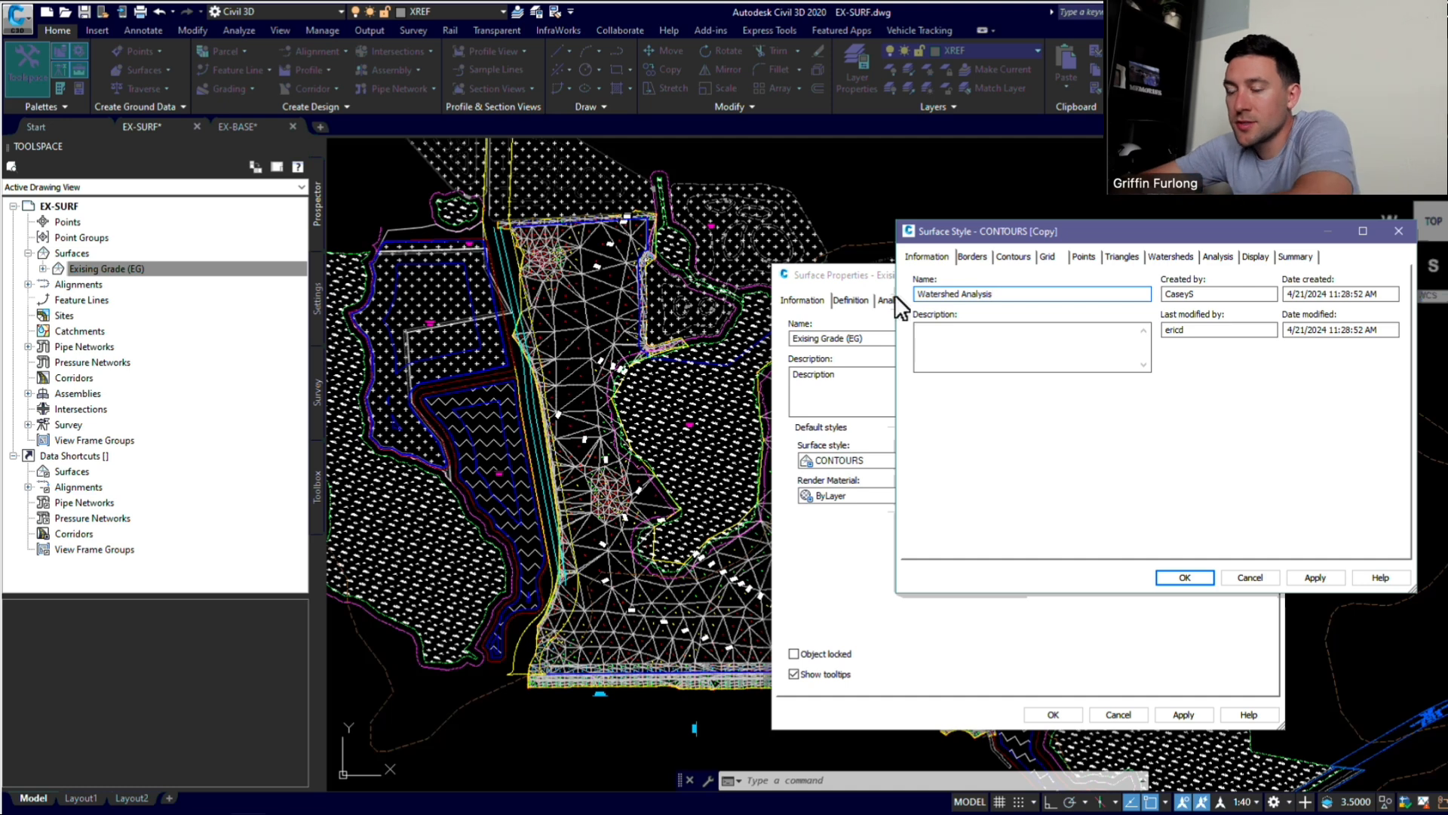
# Step: Make the Elevations and Slope Arrows components visible in the Watershed Analysis style's plan display
pyautogui.click(1260, 256)
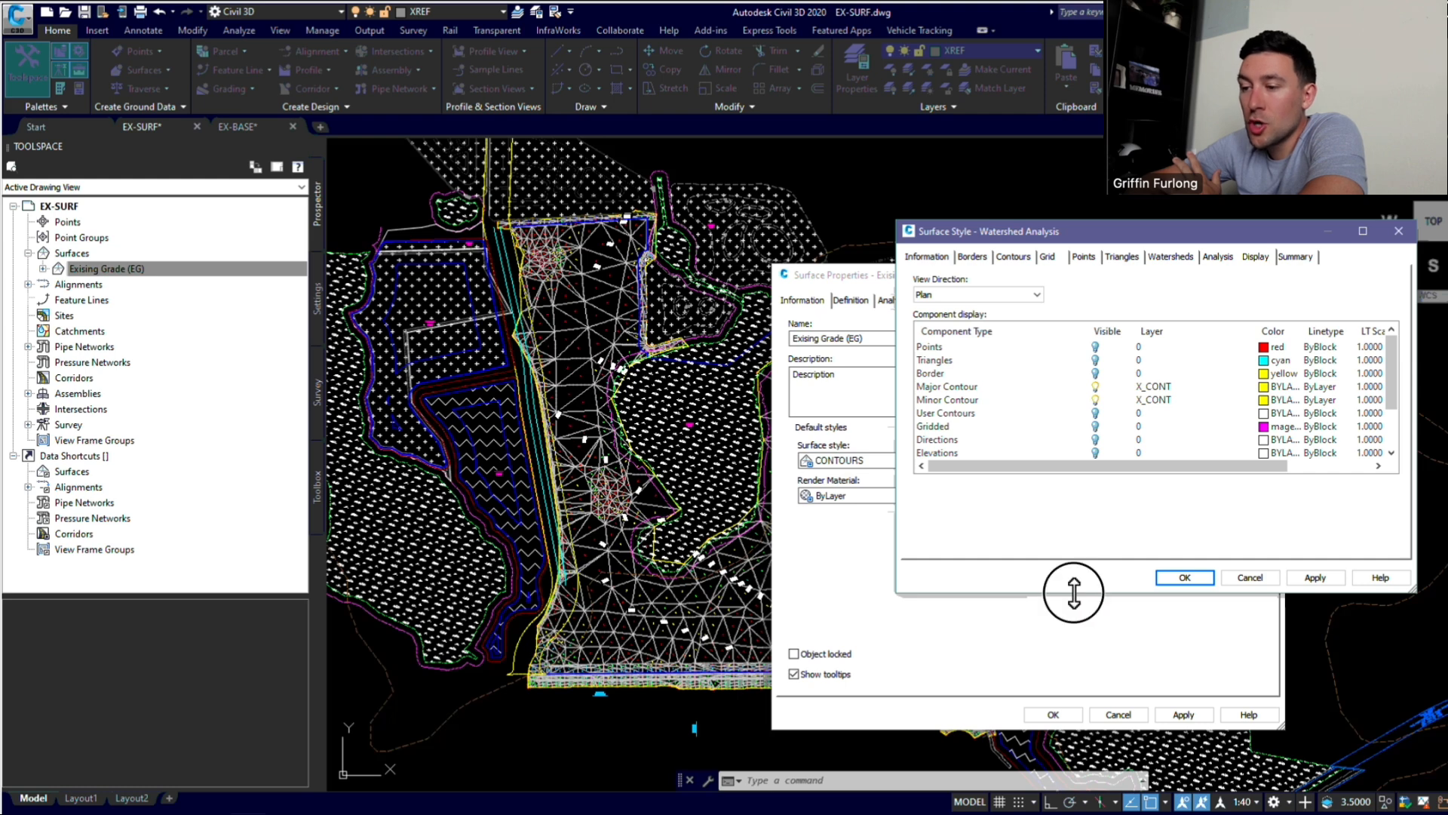
pyautogui.moveTo(1074, 592); pyautogui.dragTo(1076, 672)
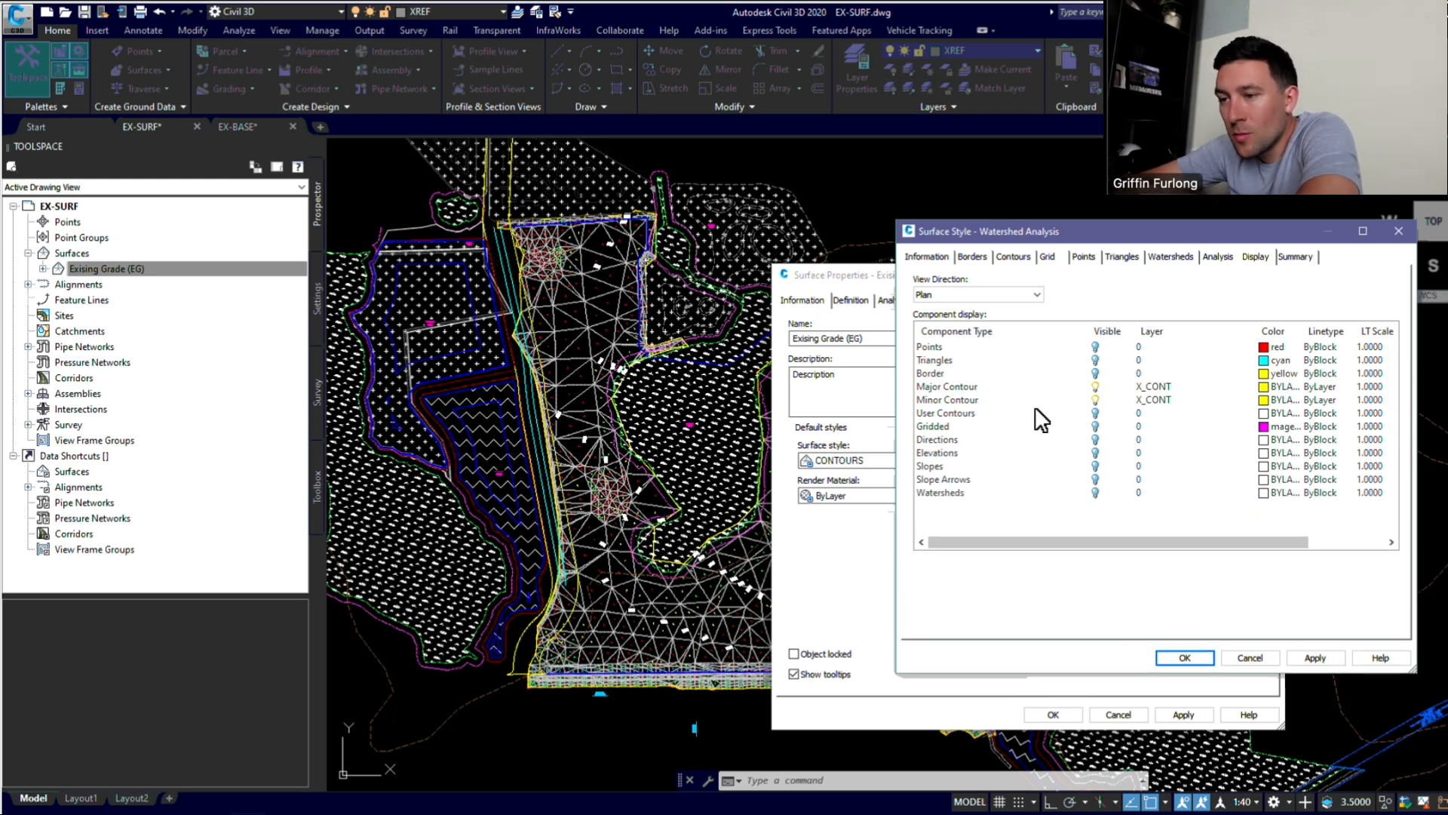
pyautogui.click(977, 389)
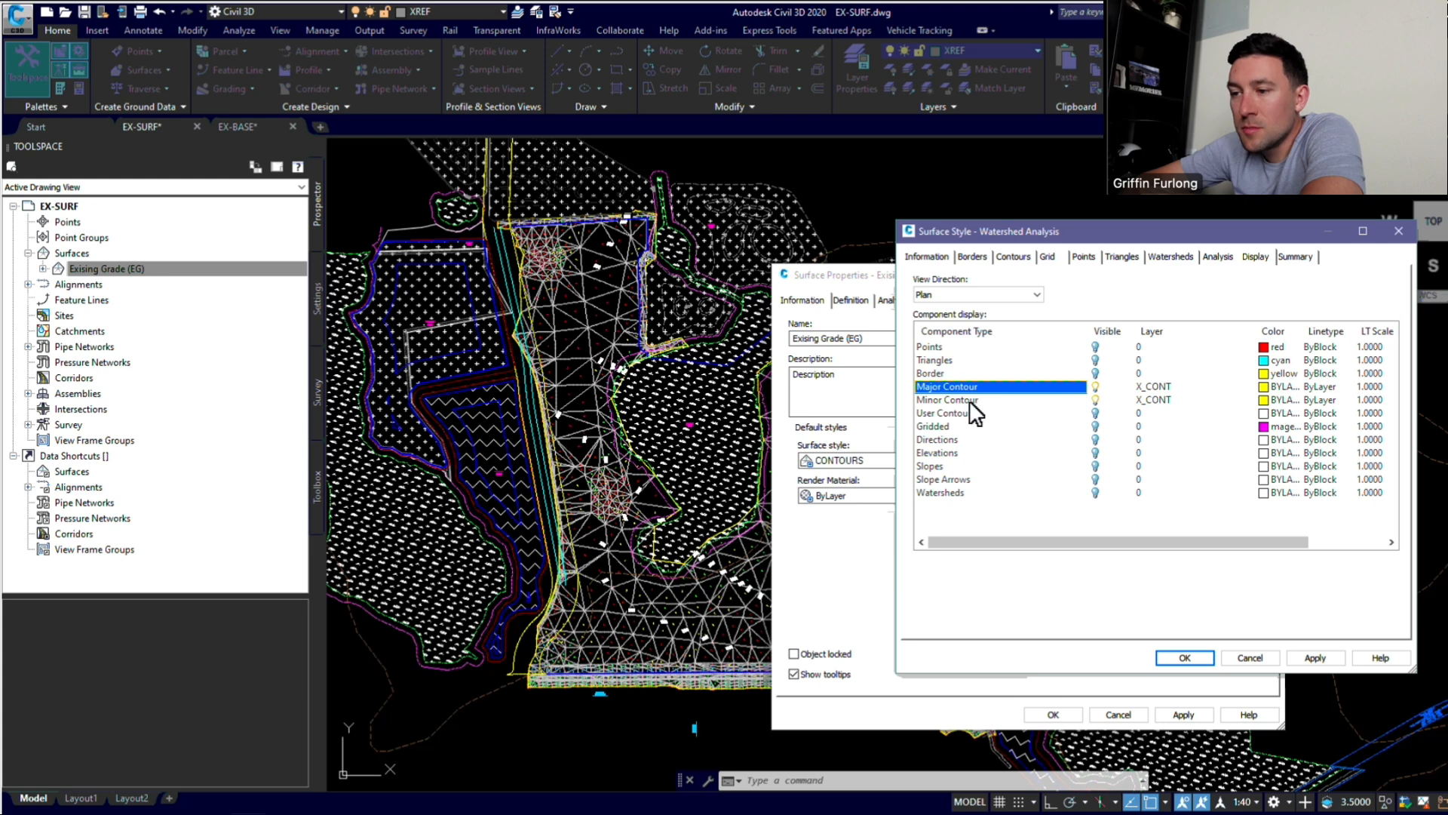
pyautogui.click(970, 399)
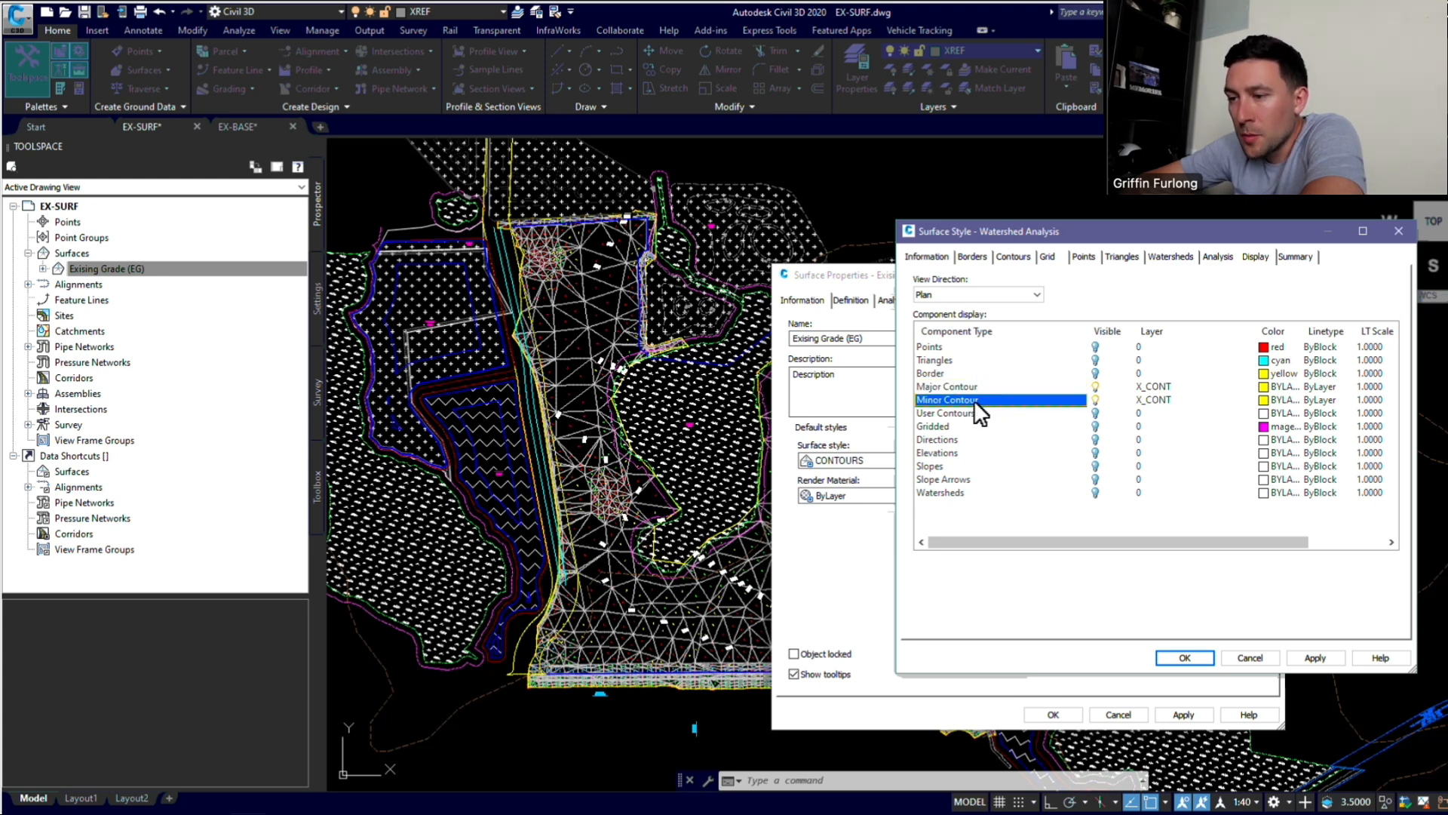
pyautogui.click(956, 452)
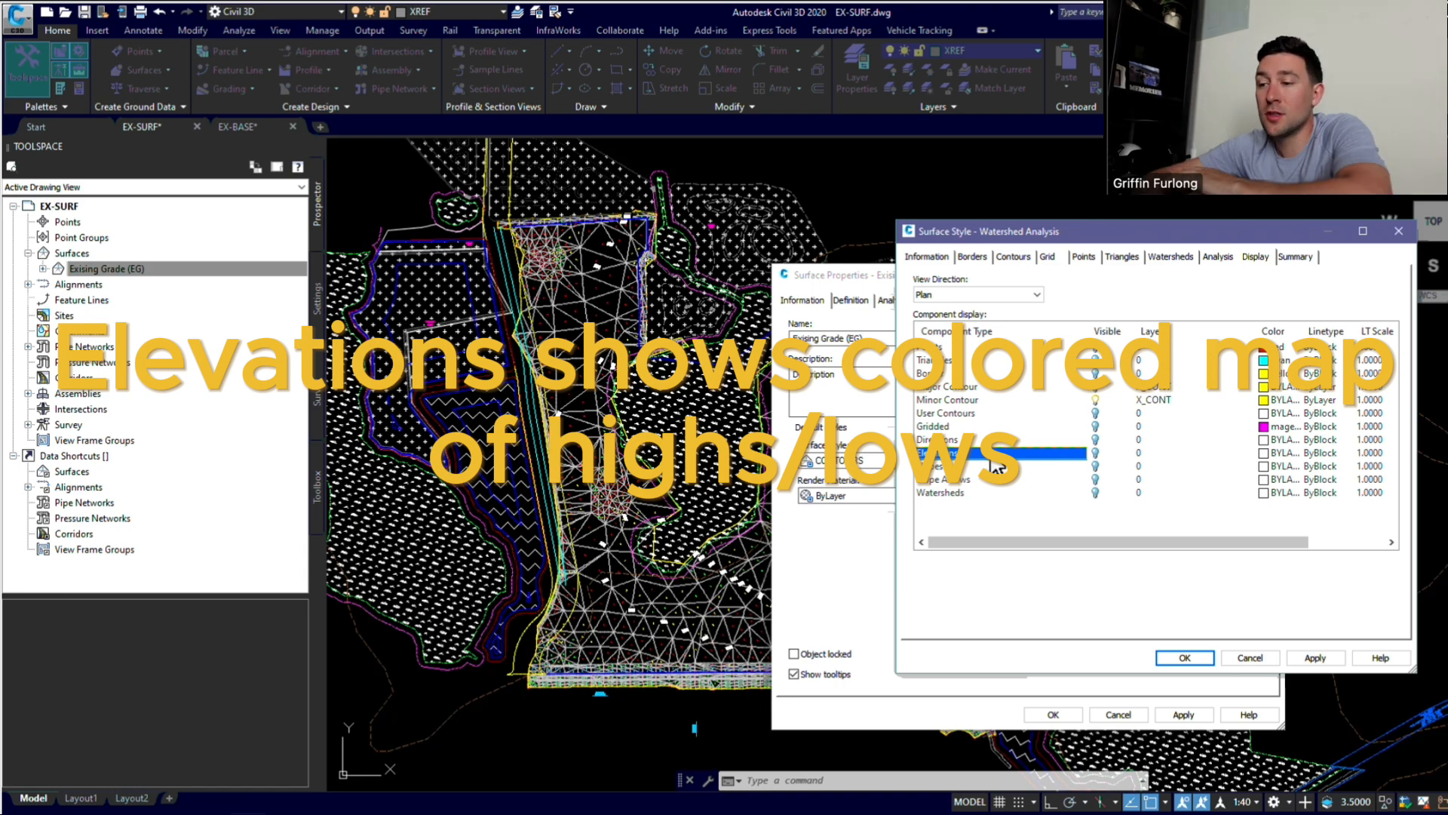
pyautogui.click(1095, 453)
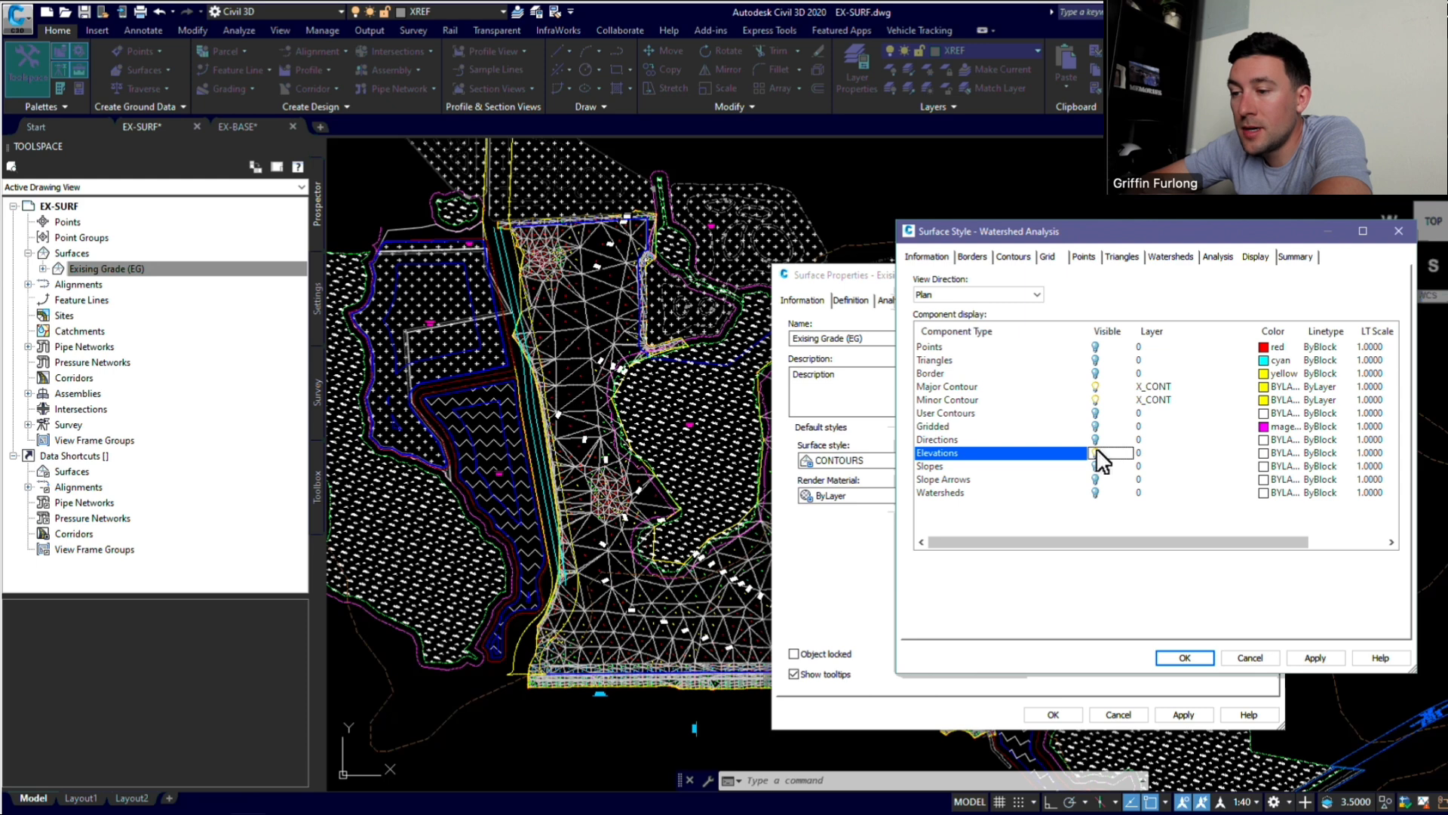
pyautogui.click(957, 467)
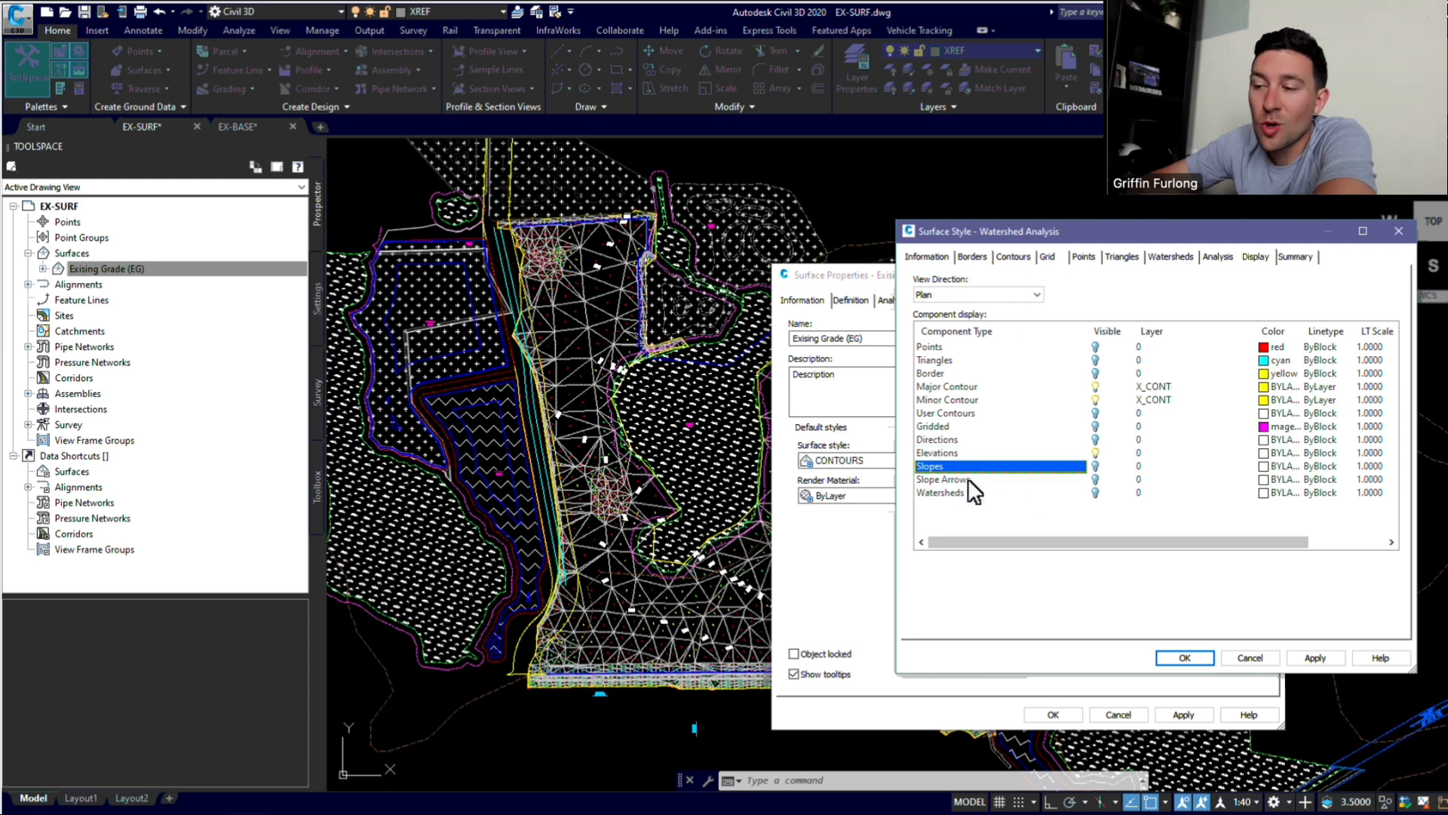
pyautogui.click(967, 480)
pyautogui.click(1095, 481)
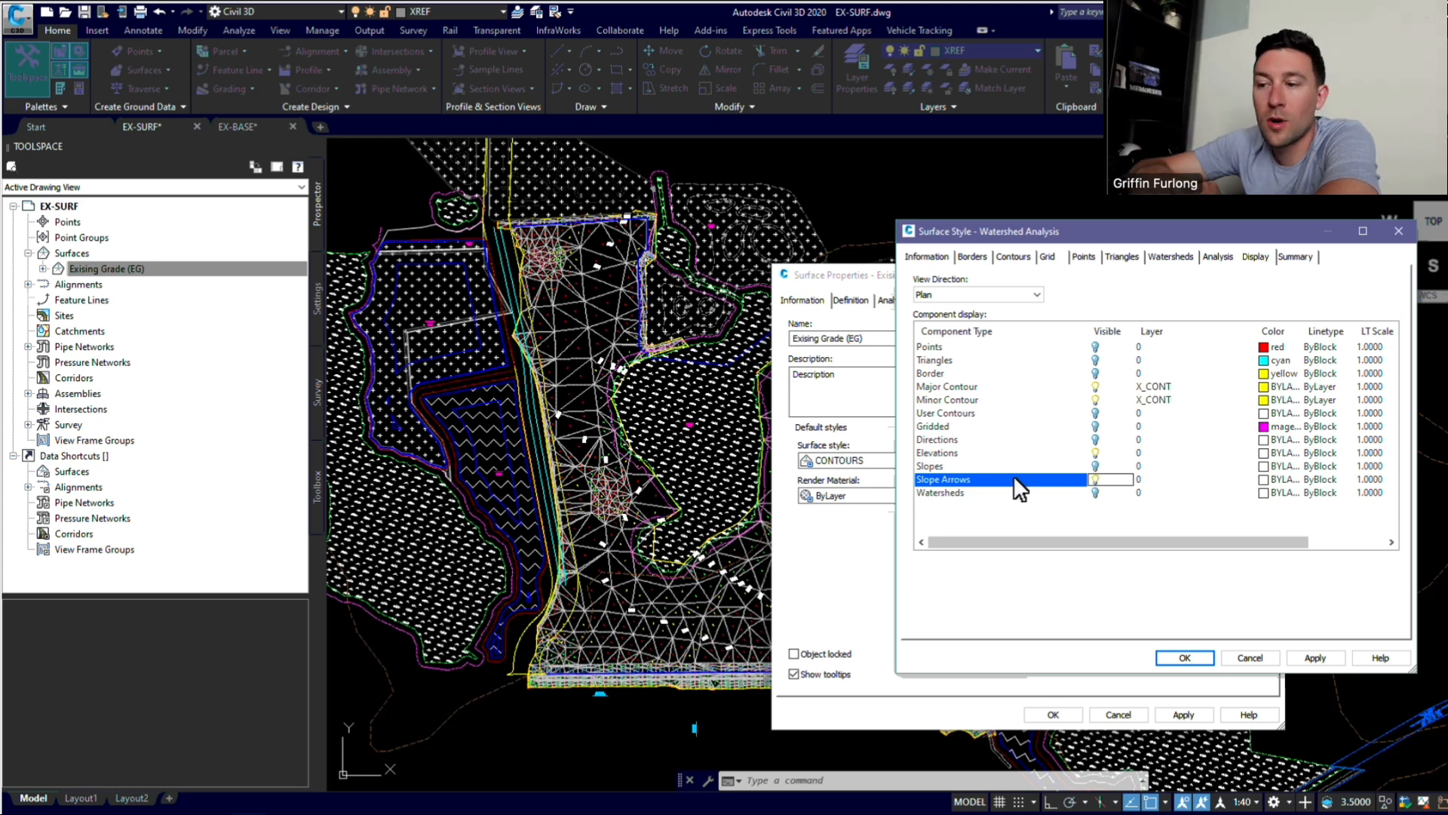
pyautogui.click(958, 493)
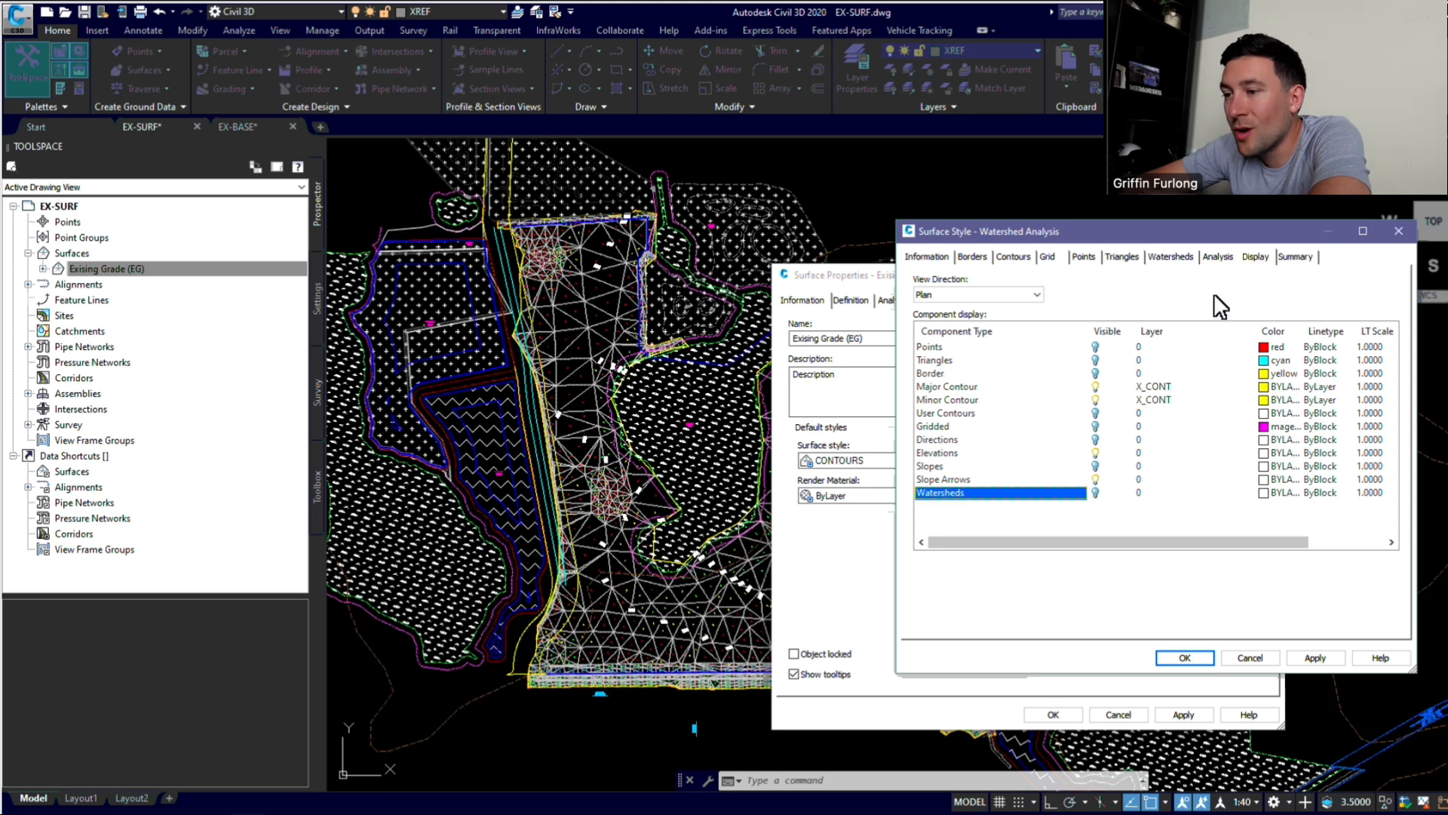
pyautogui.click(1008, 375)
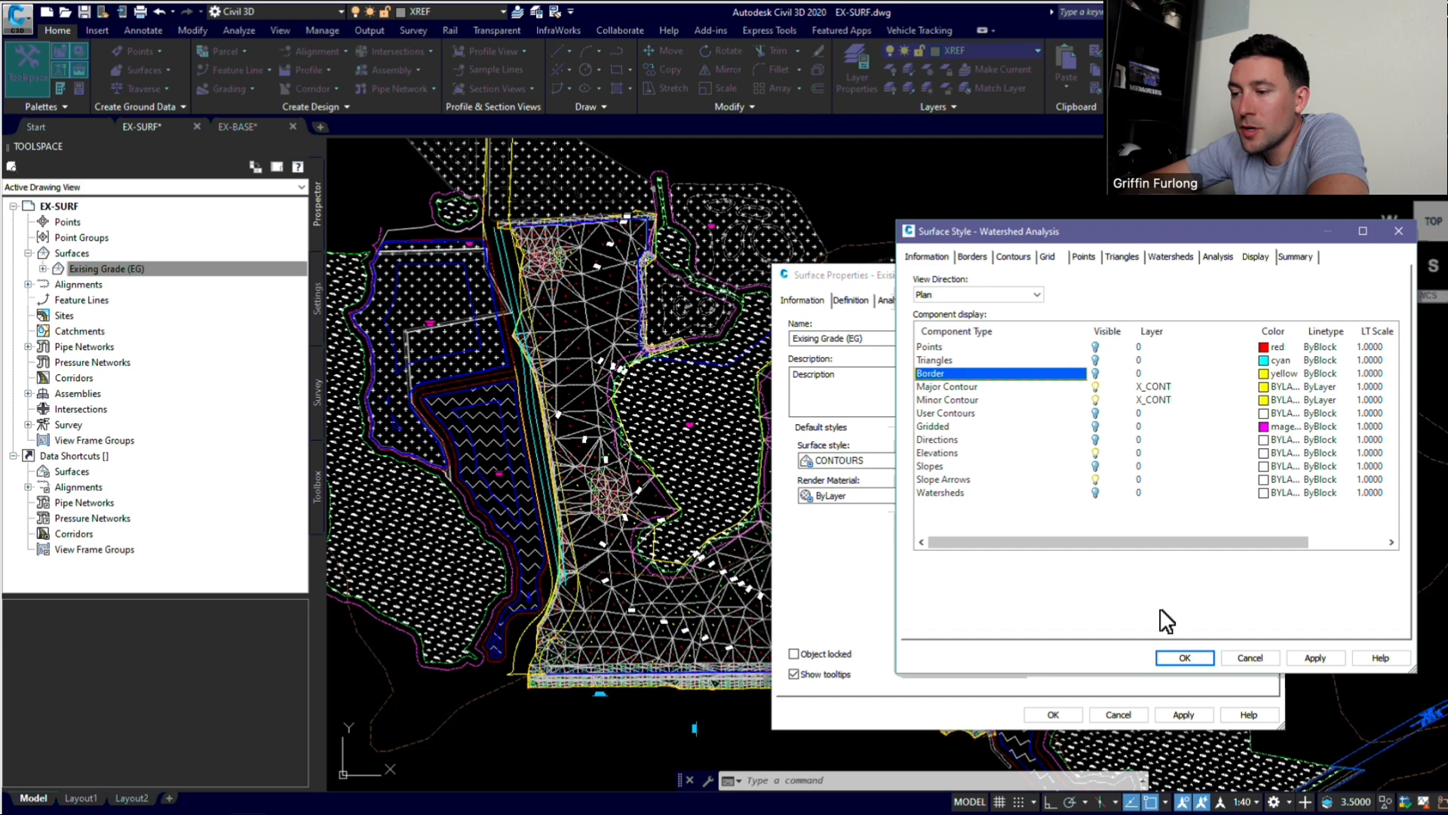
# Step: Save the Watershed Analysis style, apply it to the Exising Grade (EG) surface and uncover the drawing to view it
pyautogui.click(1179, 657)
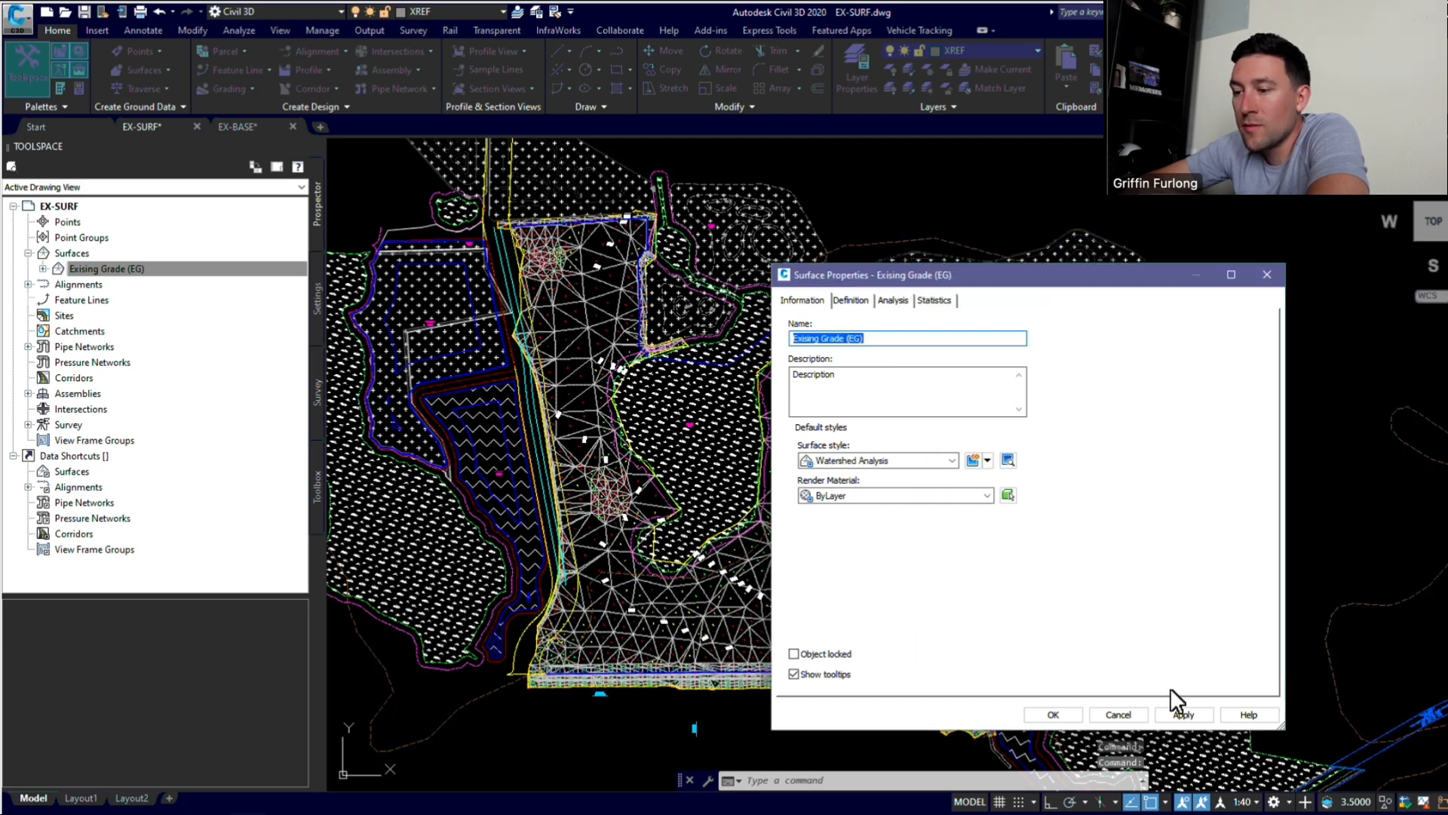
pyautogui.click(1183, 714)
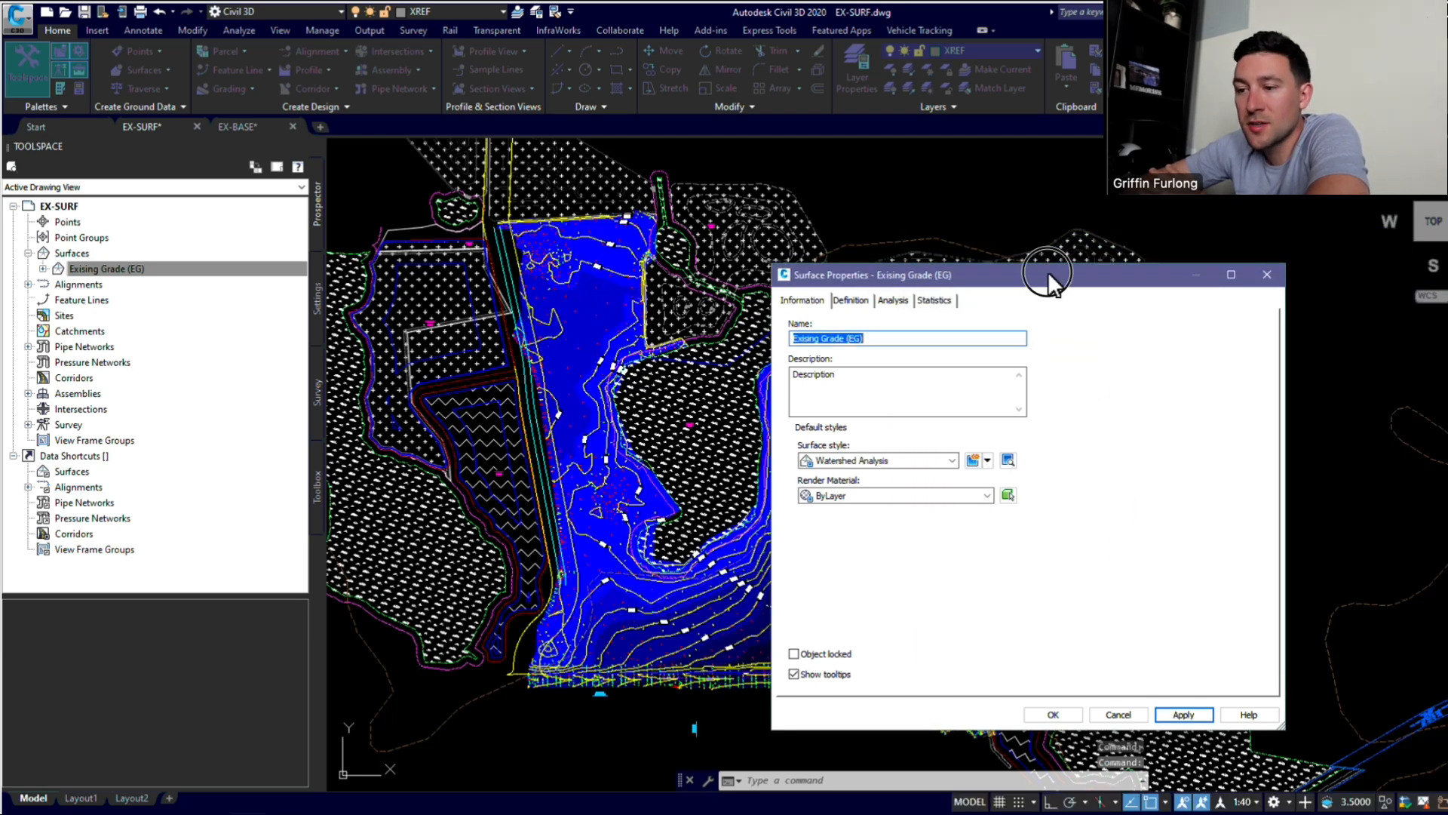
pyautogui.moveTo(1049, 278)
pyautogui.mouseDown()
pyautogui.moveTo(1223, 412)
pyautogui.moveTo(1255, 660)
pyautogui.moveTo(1224, 240)
pyautogui.moveTo(1168, 205)
pyautogui.moveTo(1244, 202)
pyautogui.mouseUp()
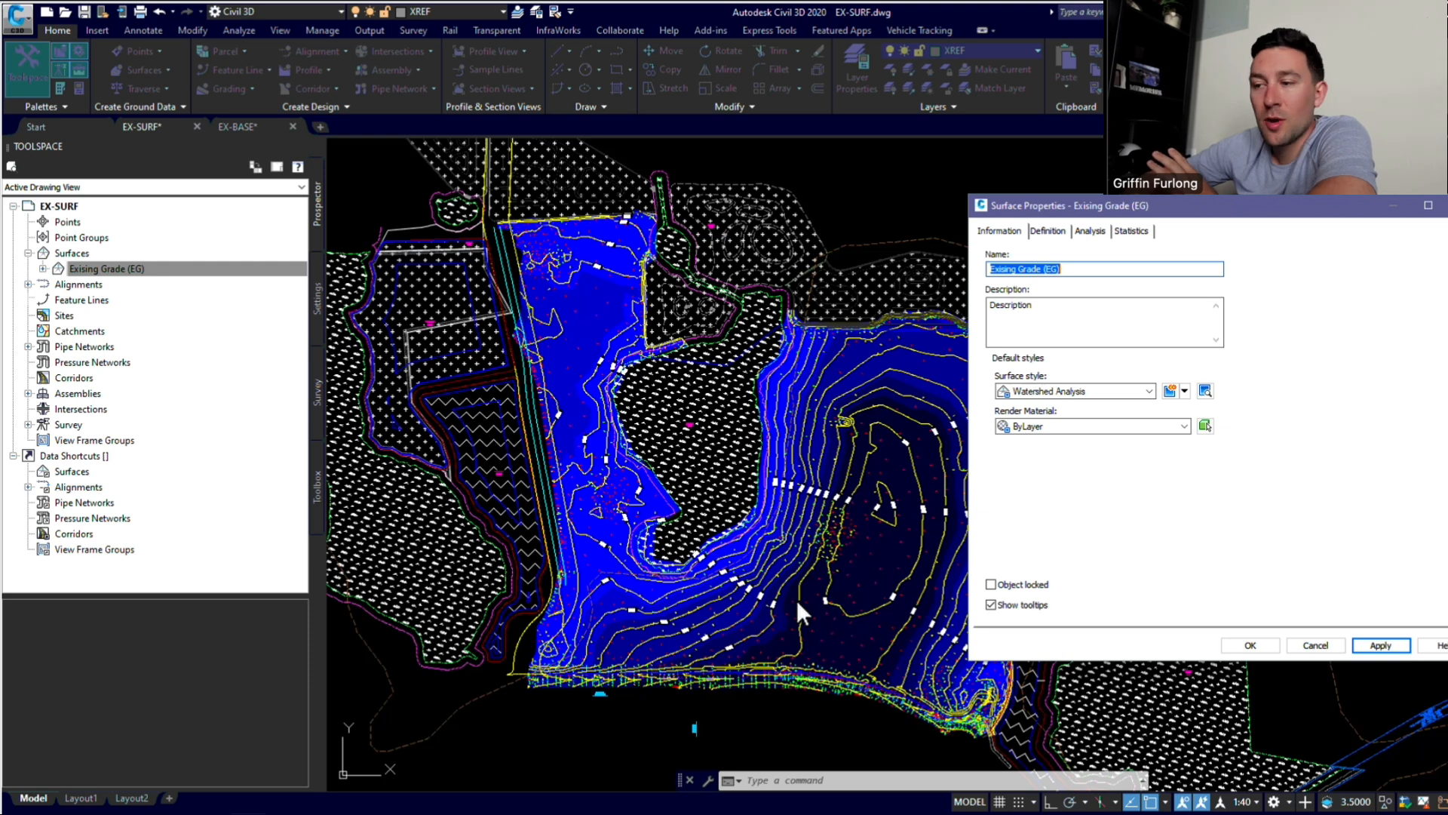
# Step: Set the Exising Grade (EG) surface's elevation analysis to range intervals of 1 and generate the ranges
pyautogui.click(1091, 232)
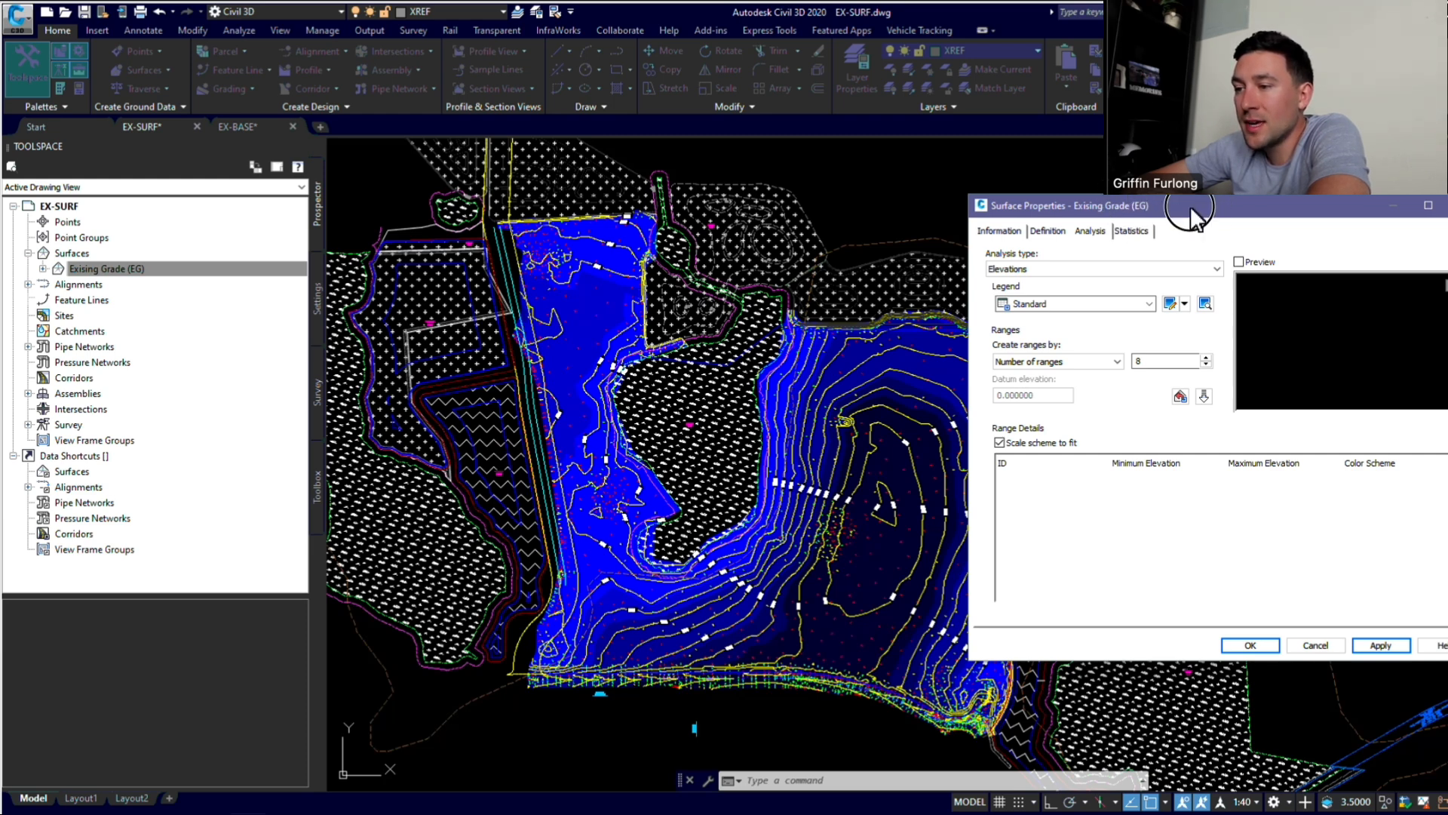
pyautogui.moveTo(1188, 208); pyautogui.dragTo(1034, 235)
pyautogui.moveTo(940, 260); pyautogui.dragTo(931, 260)
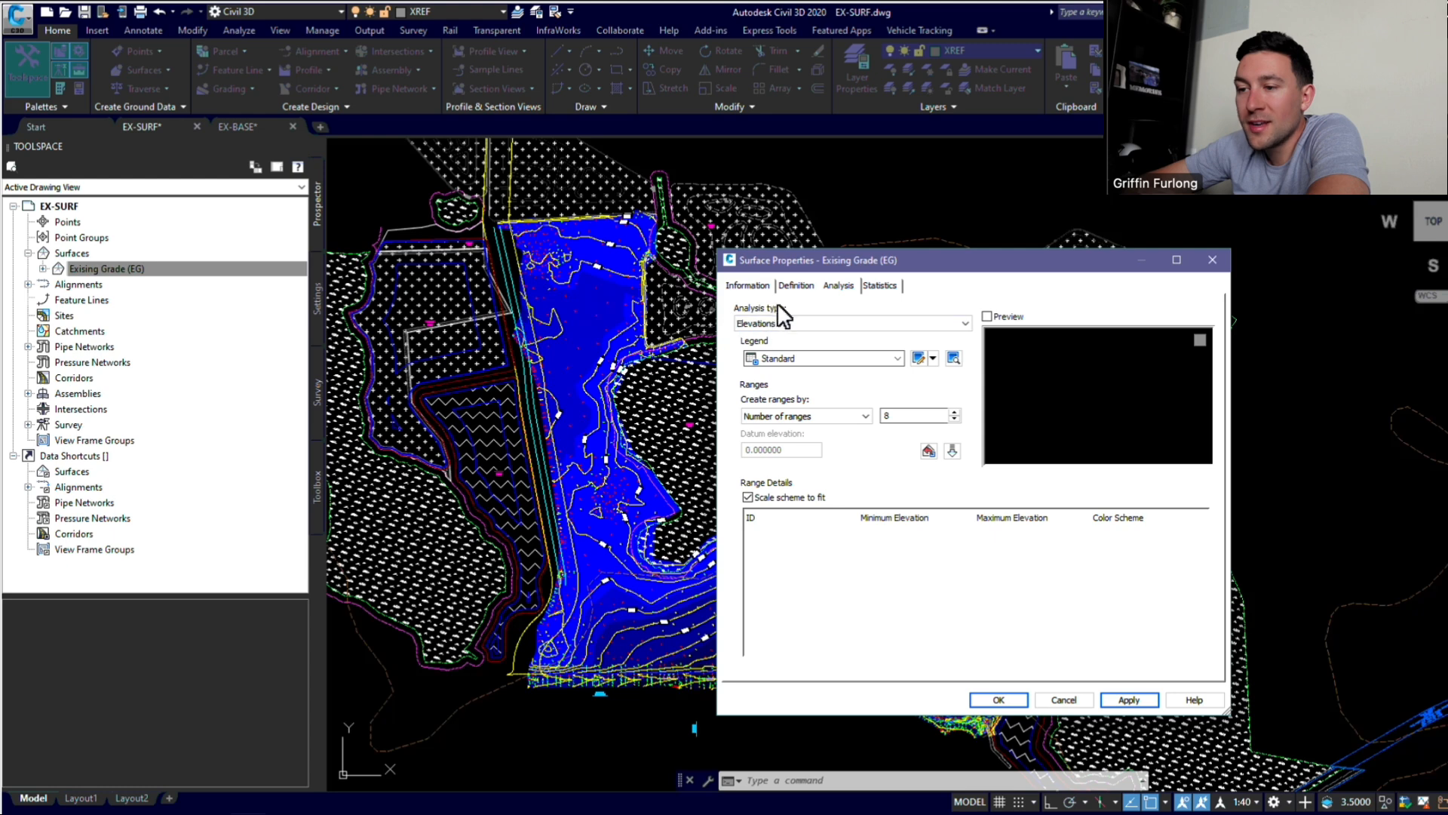
pyautogui.click(804, 322)
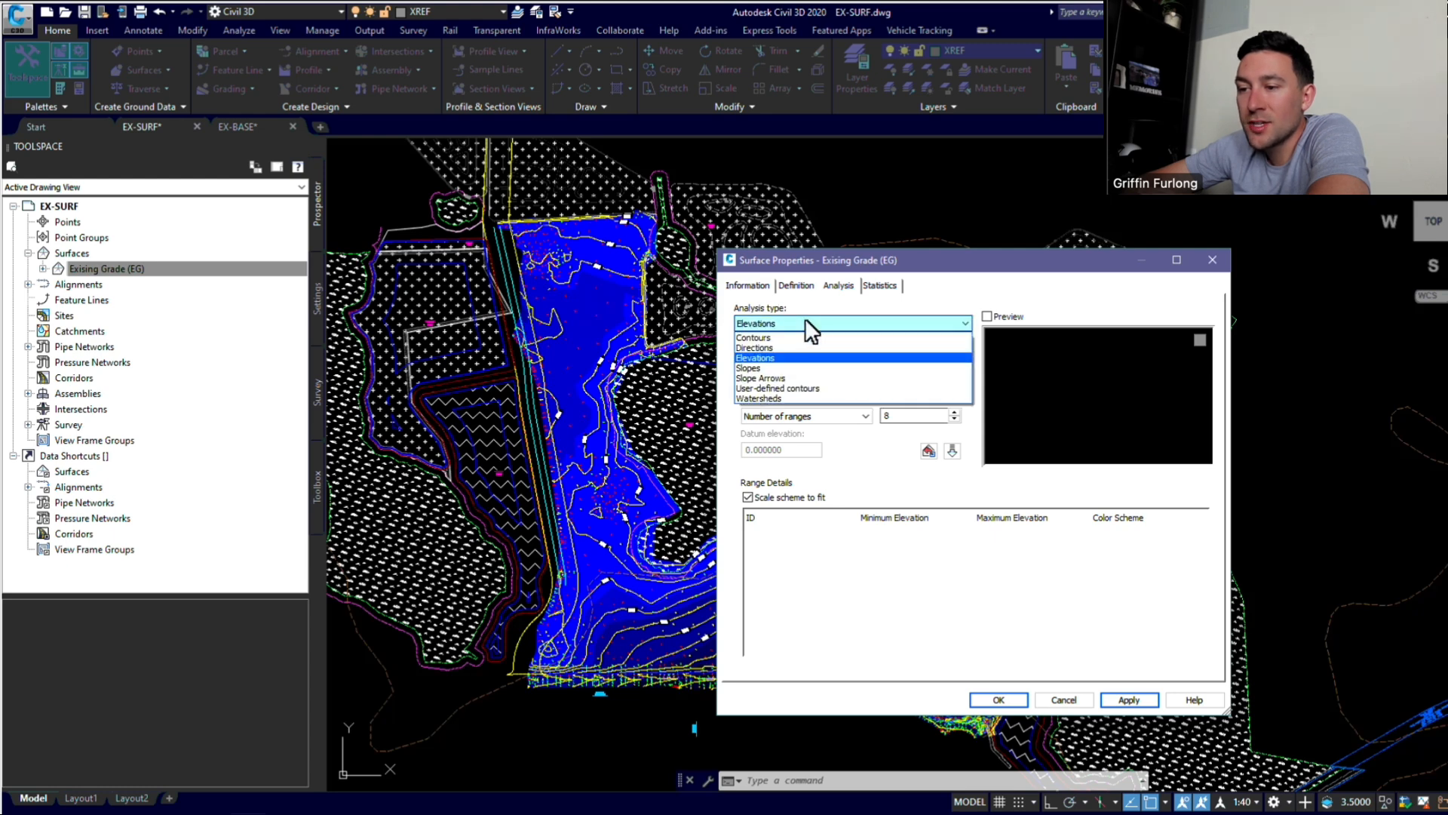
pyautogui.click(919, 281)
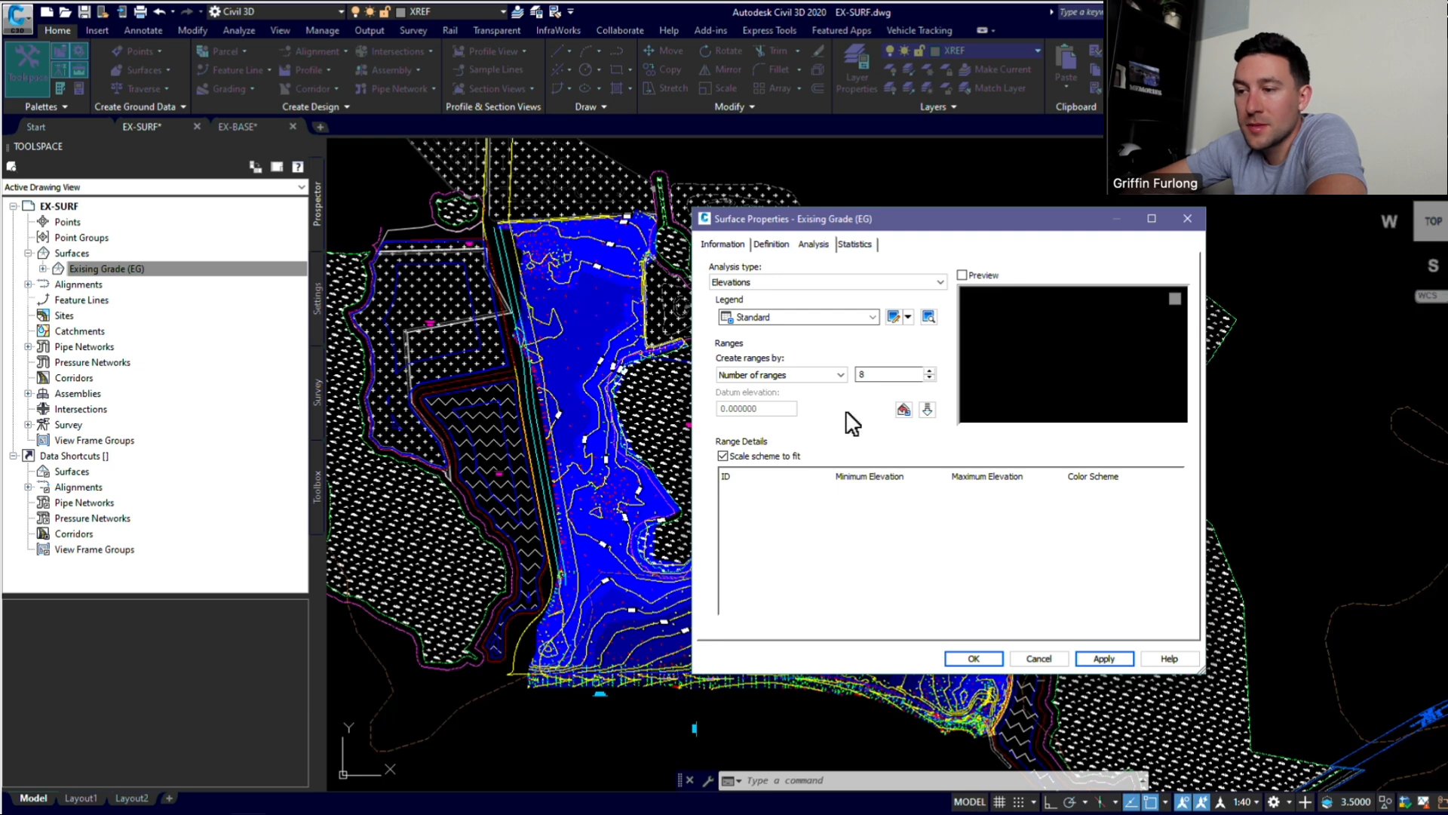
pyautogui.click(839, 375)
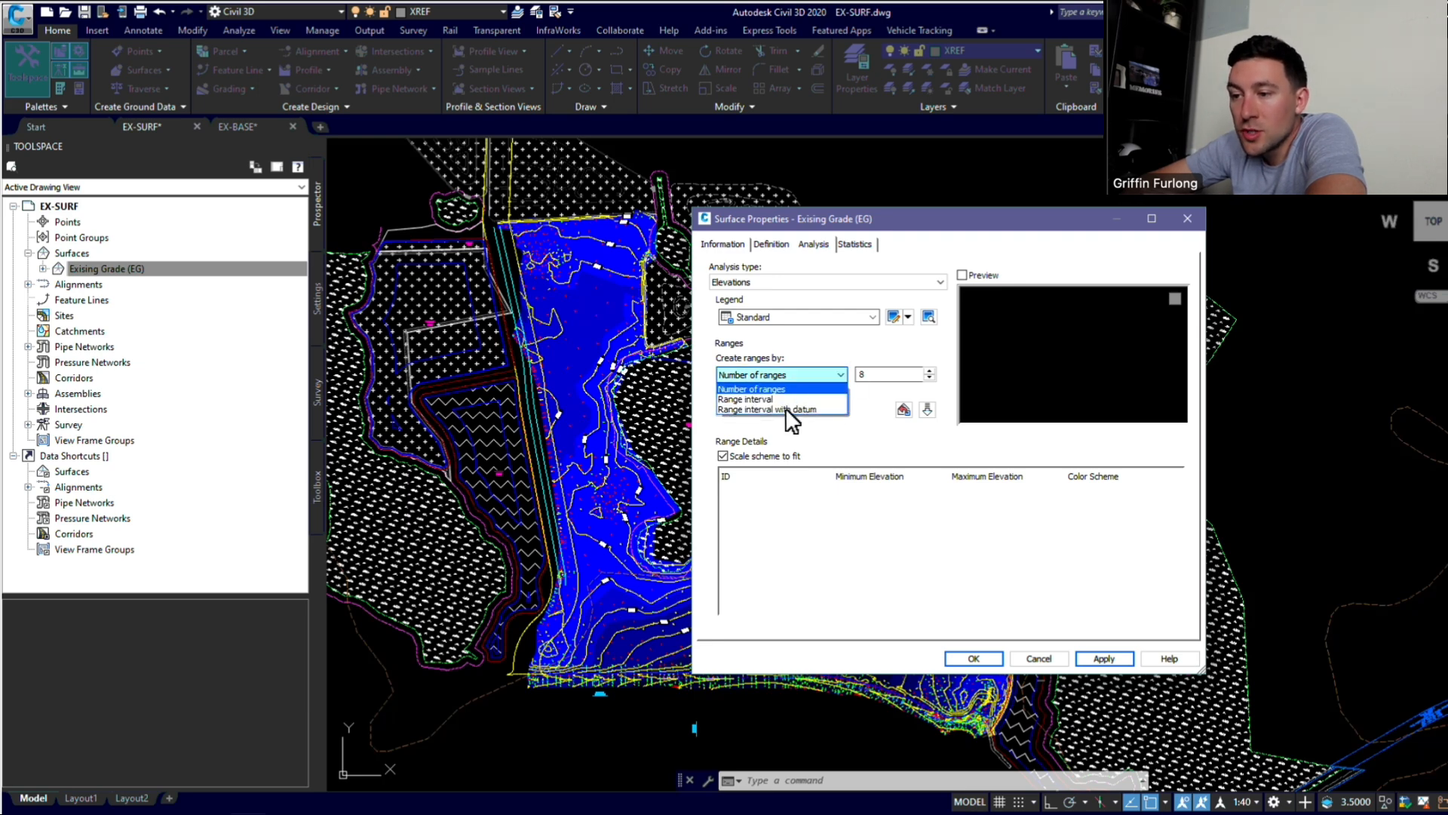
pyautogui.click(755, 399)
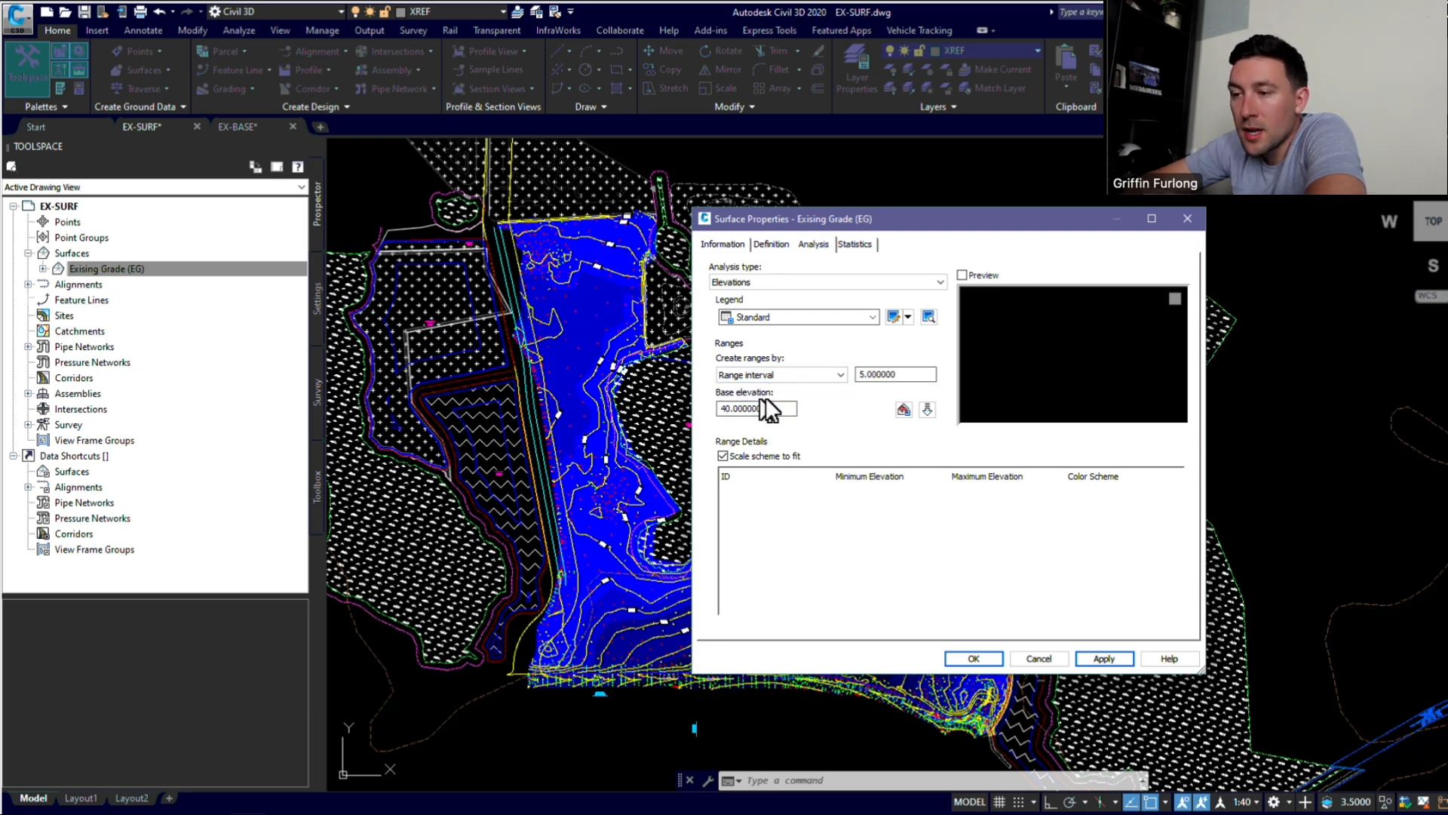
pyautogui.click(905, 373)
pyautogui.moveTo(907, 373); pyautogui.dragTo(831, 372)
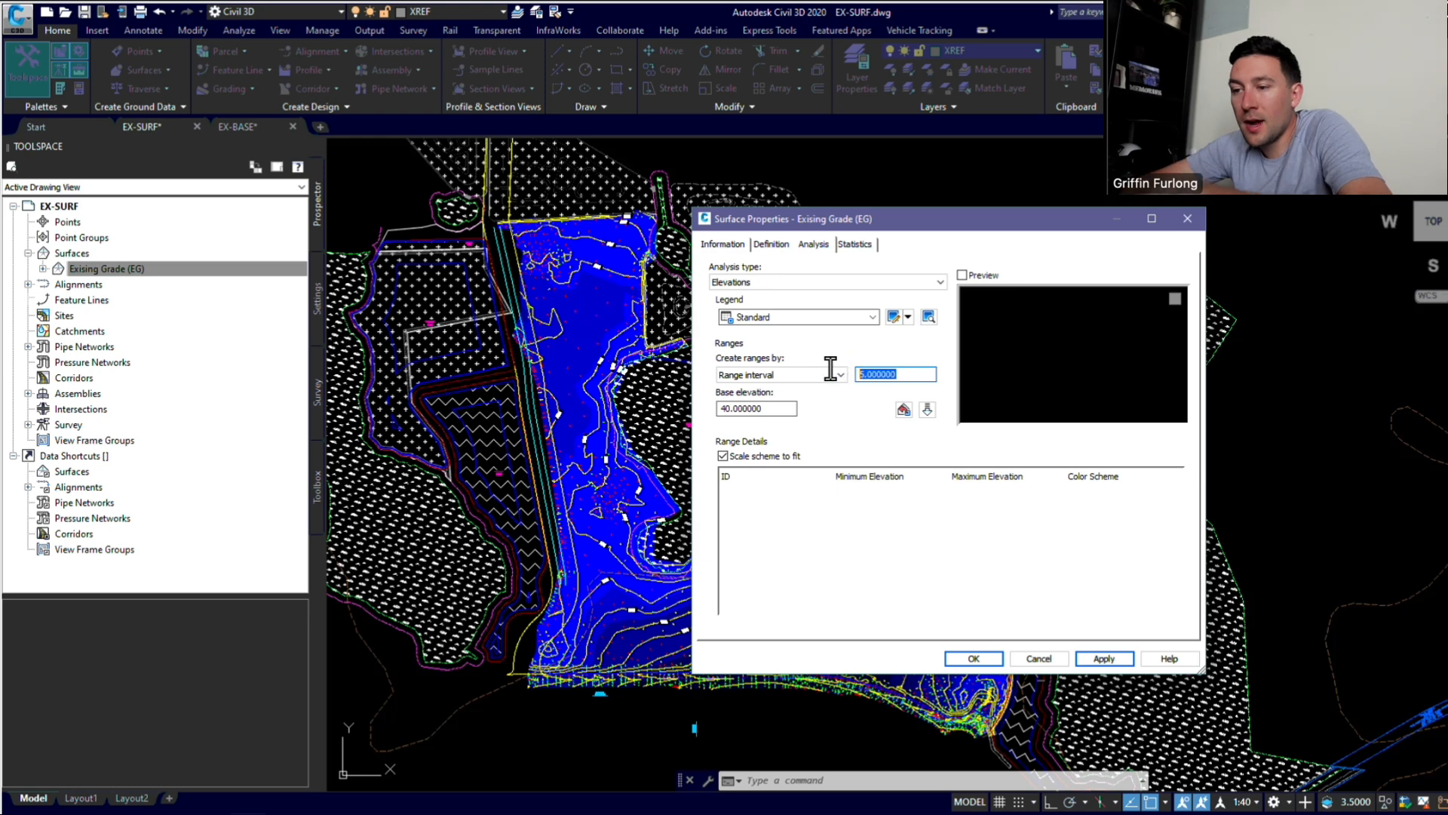
pyautogui.write('1')
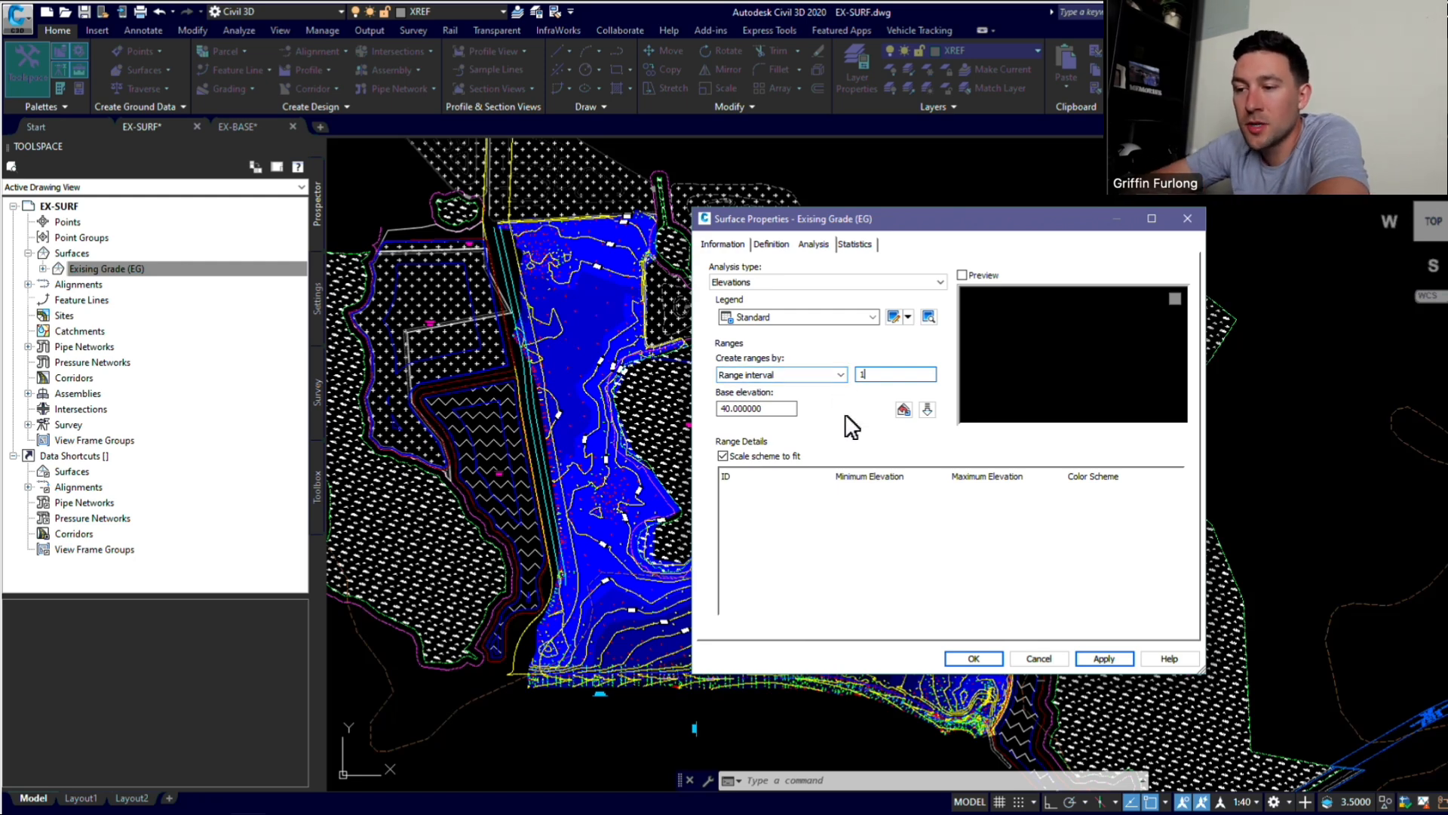
pyautogui.click(927, 409)
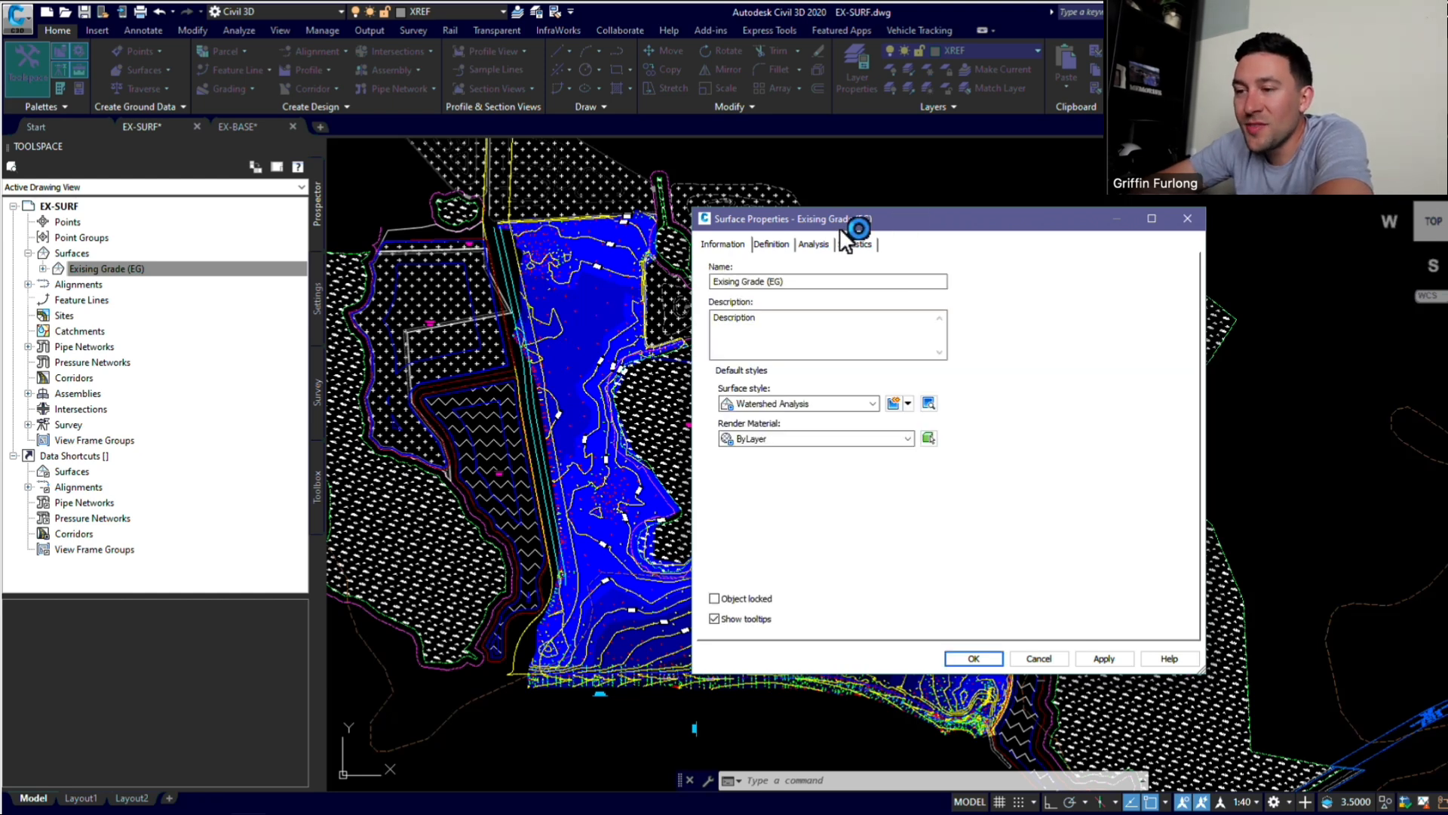
# Step: Edit the Watershed Analysis surface style to use the Land range color scheme for elevations, and save the style
pyautogui.click(908, 403)
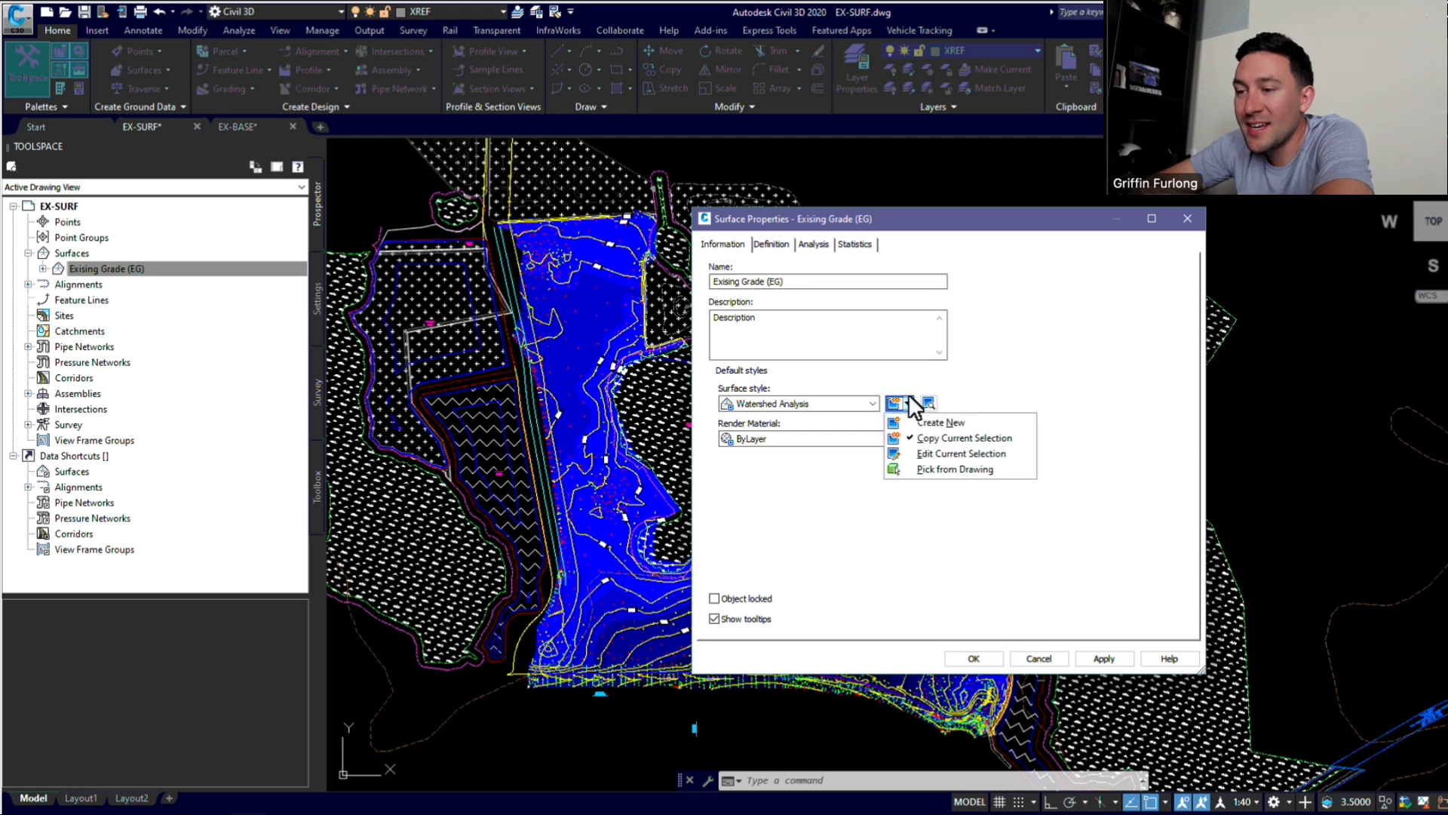
pyautogui.click(954, 453)
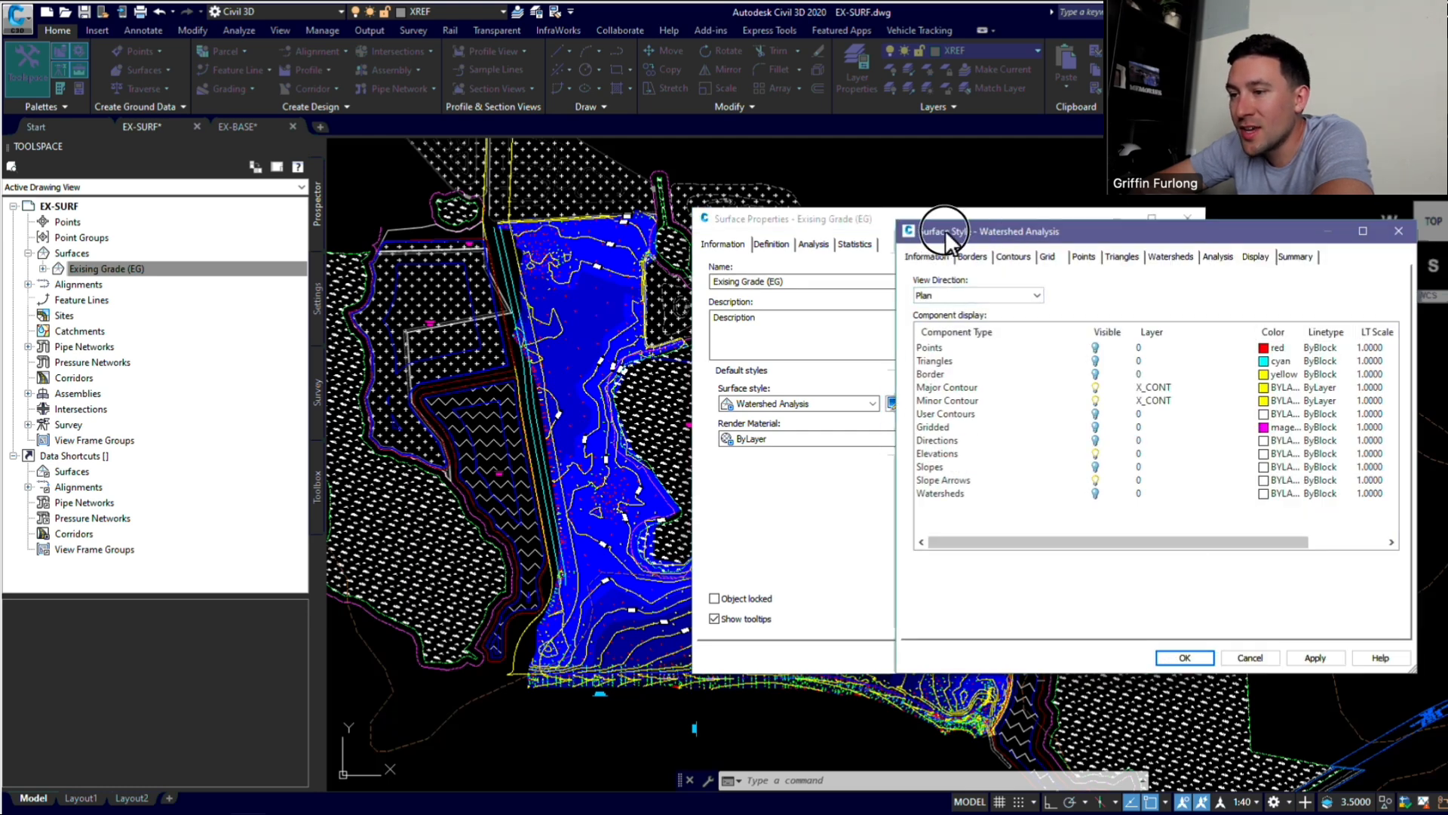
pyautogui.moveTo(1016, 231); pyautogui.dragTo(928, 232)
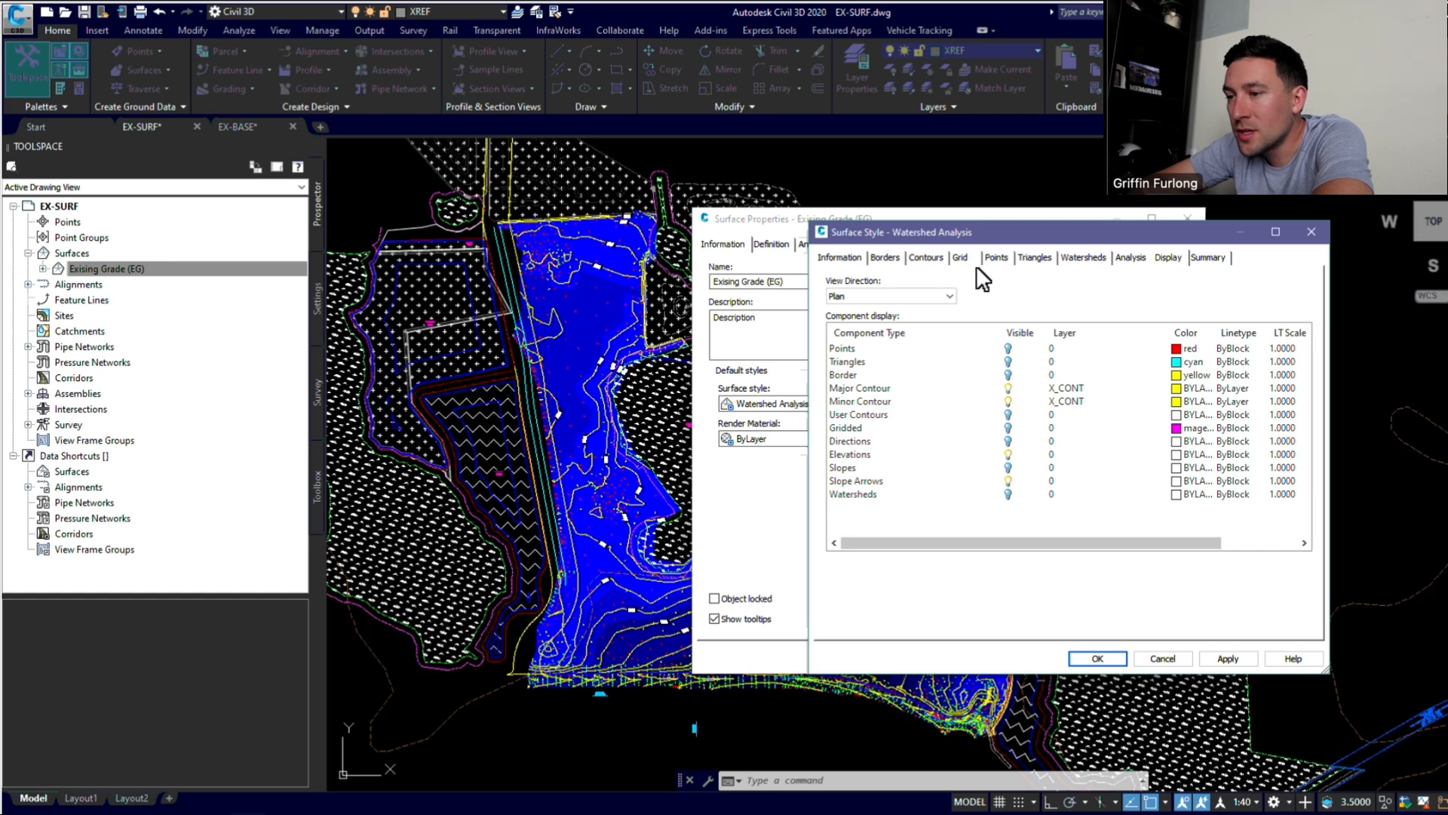
pyautogui.click(1131, 258)
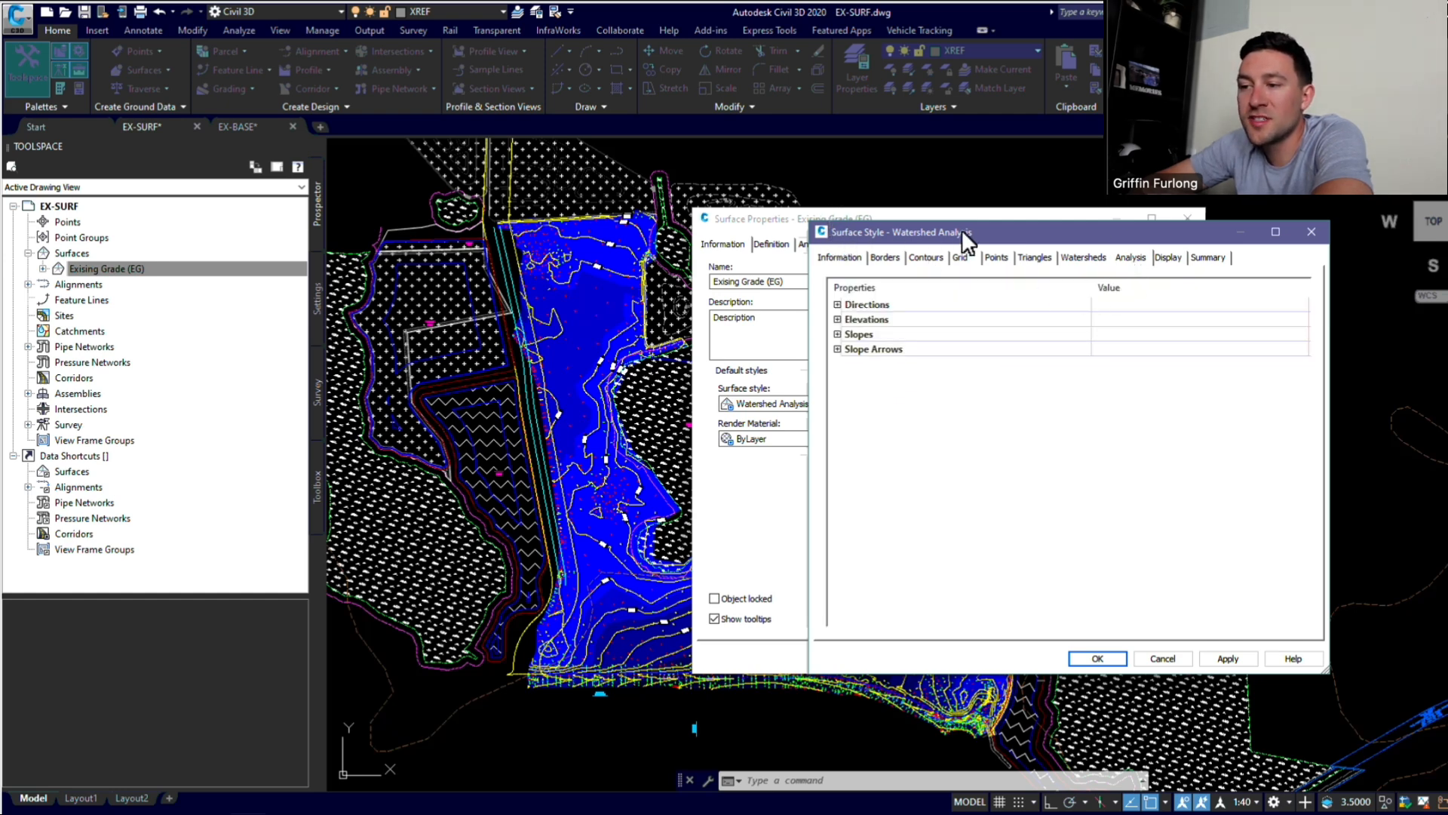
pyautogui.click(838, 319)
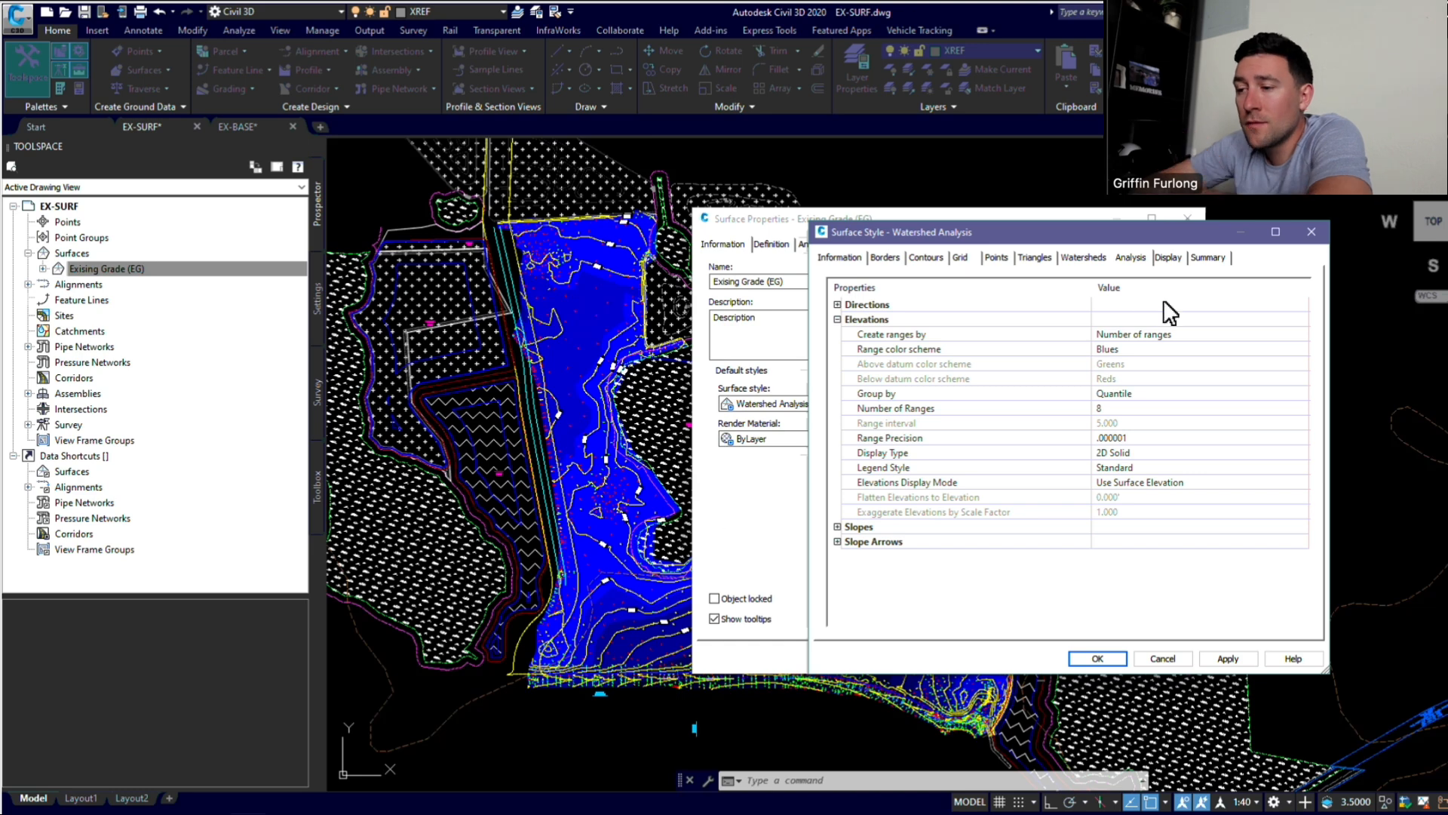
pyautogui.click(1175, 351)
pyautogui.click(1304, 350)
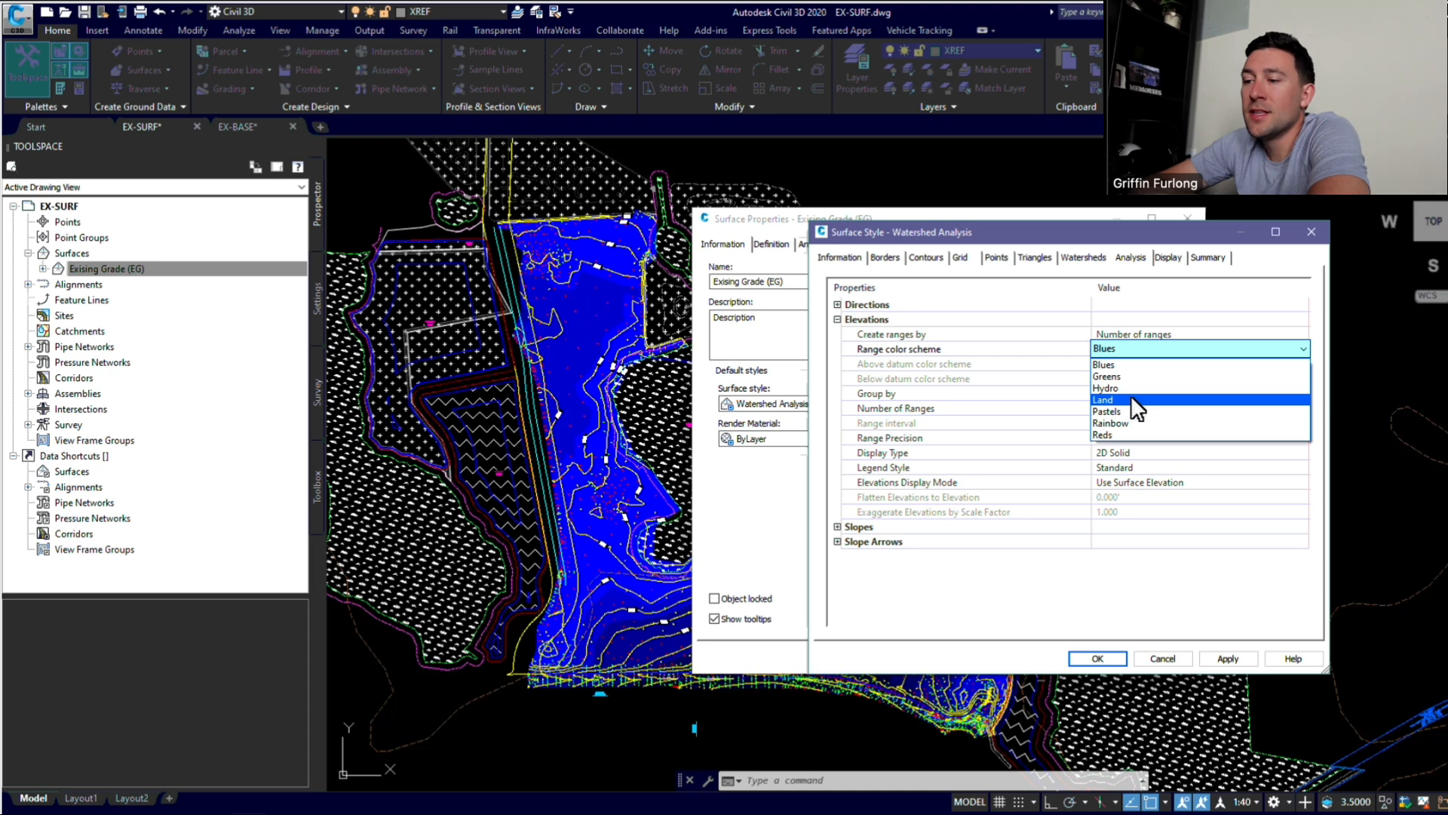
pyautogui.click(1130, 395)
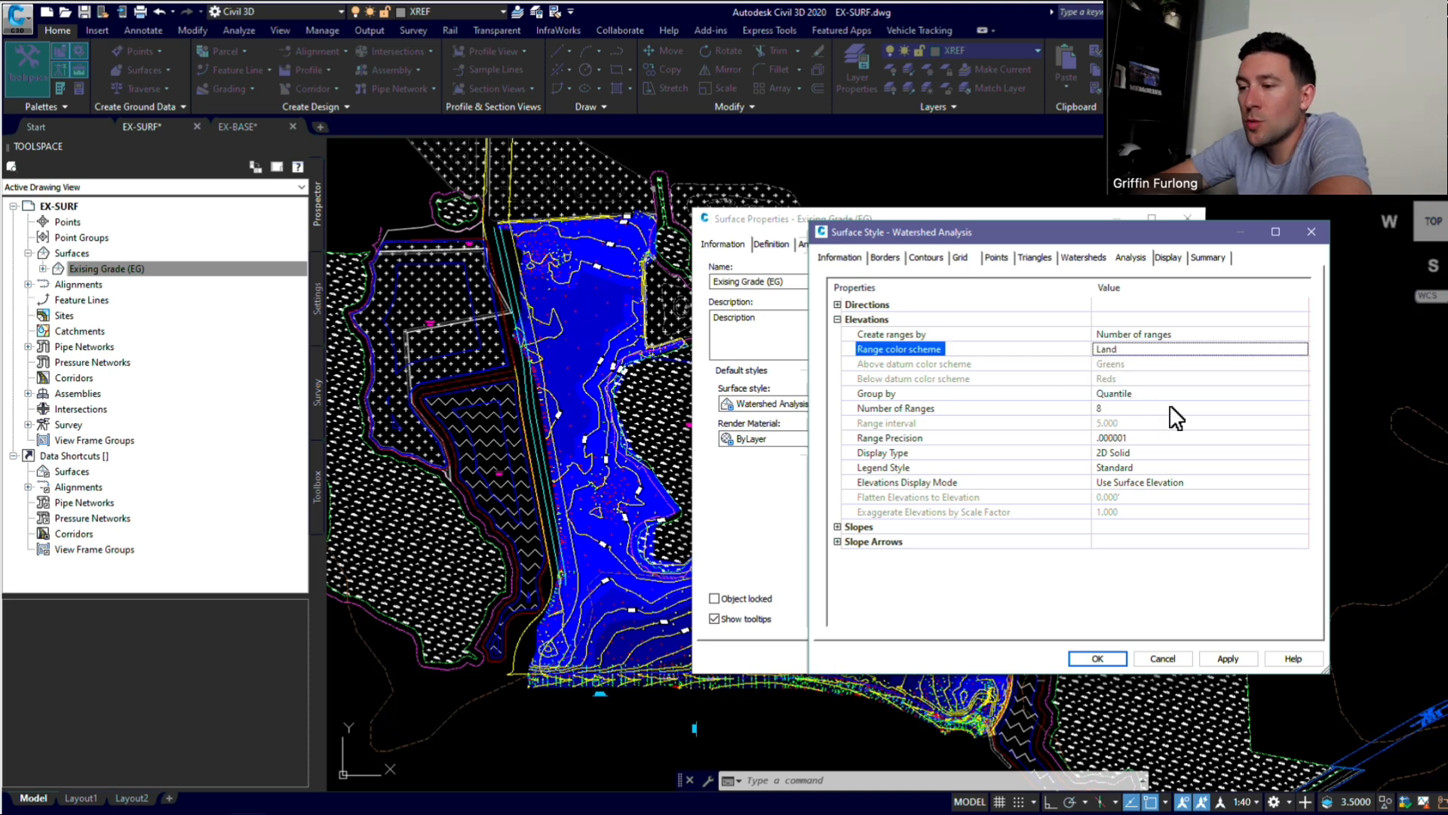
pyautogui.click(1242, 653)
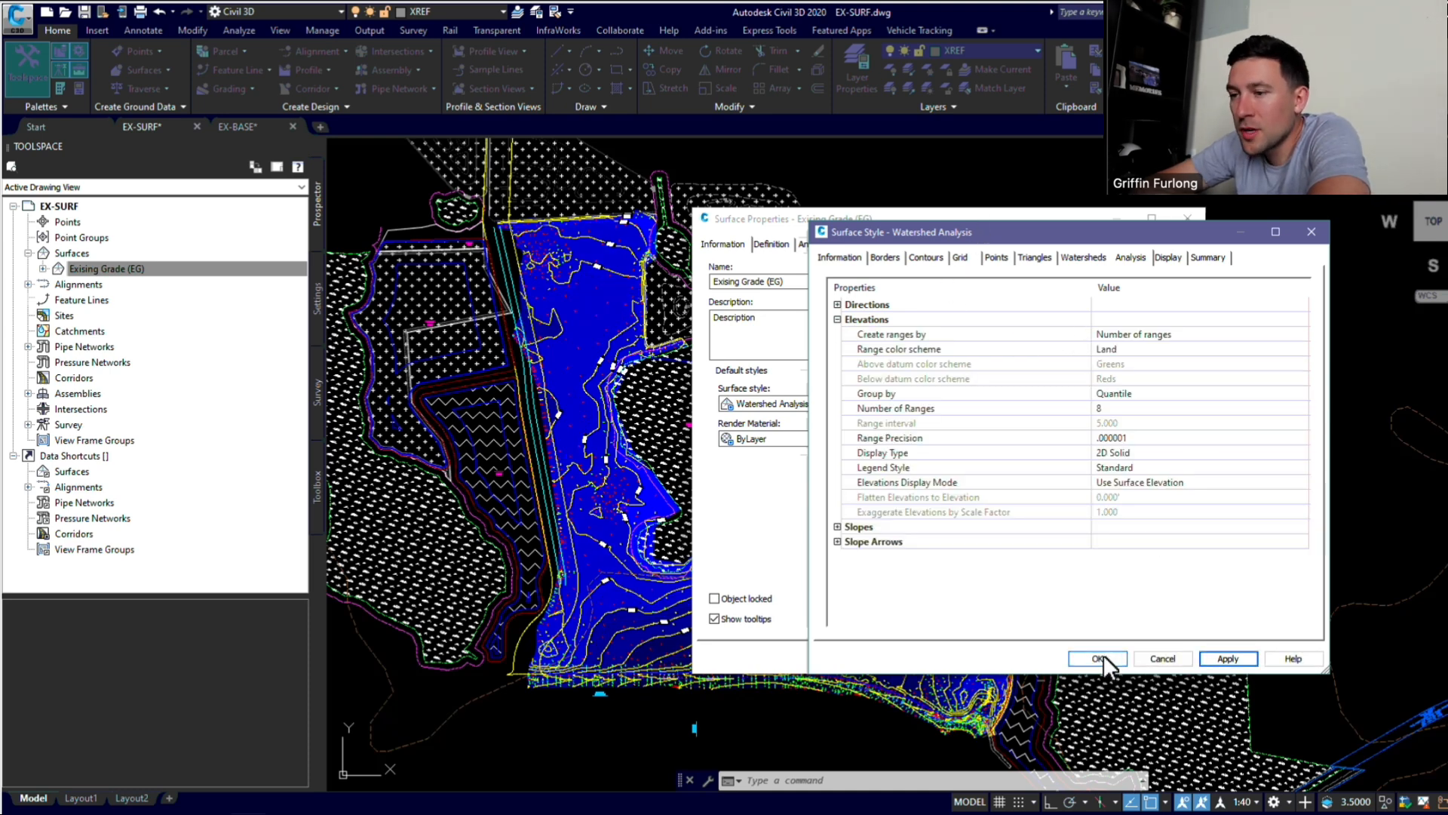
pyautogui.click(1100, 658)
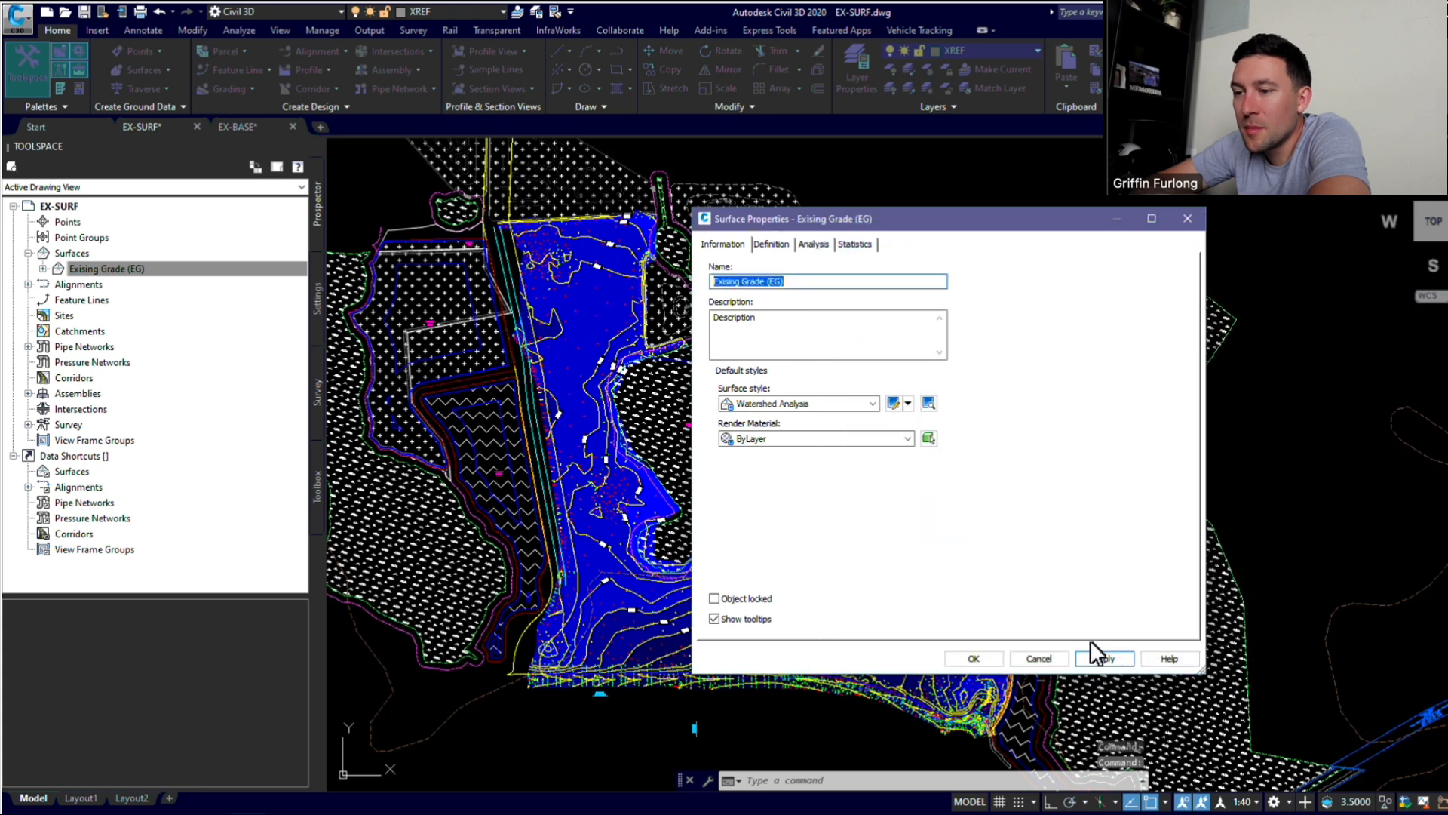
# Step: Regenerate the surface's elevation ranges with the Land colors and accept the surface properties
pyautogui.click(815, 244)
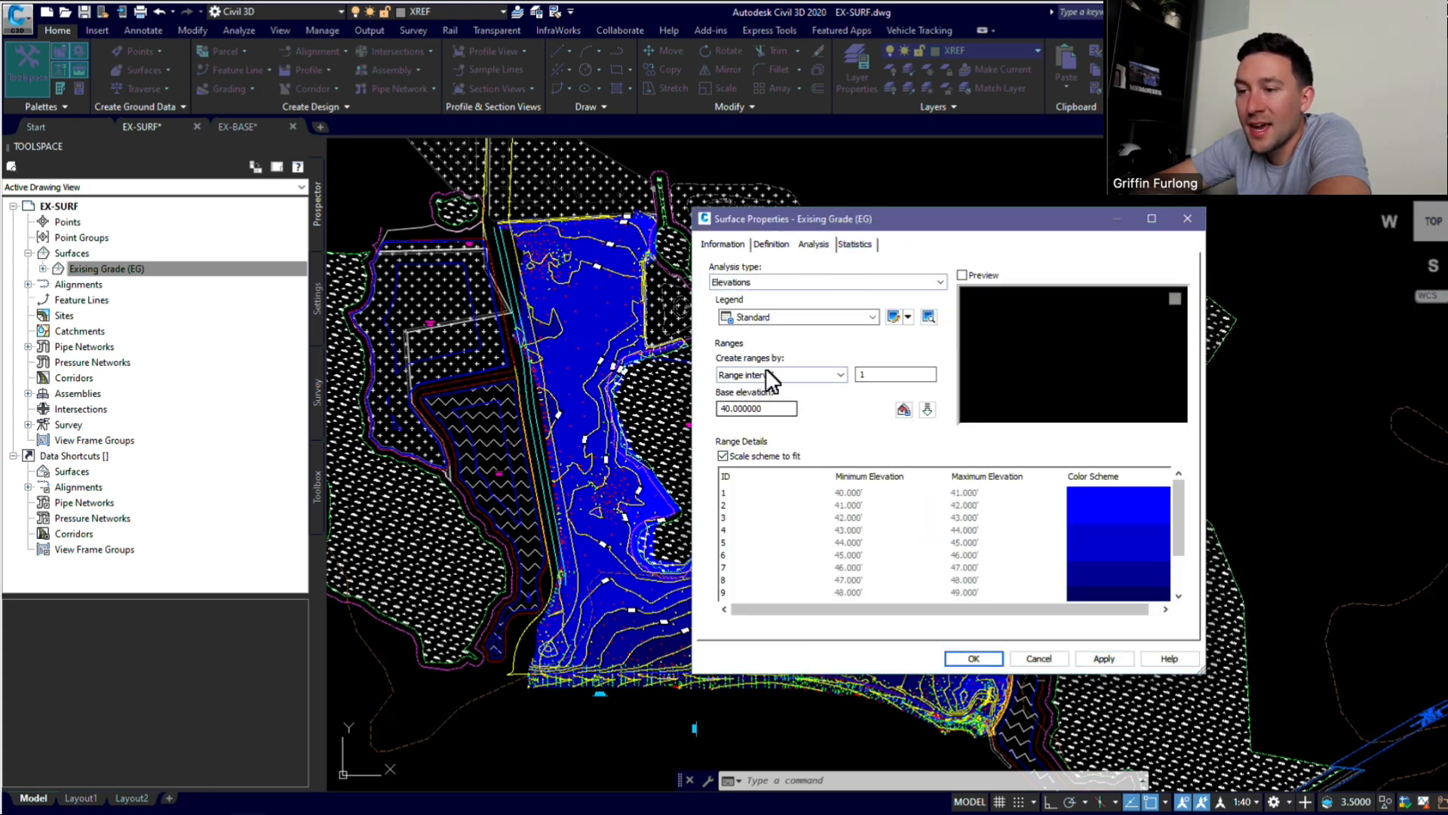
pyautogui.click(927, 409)
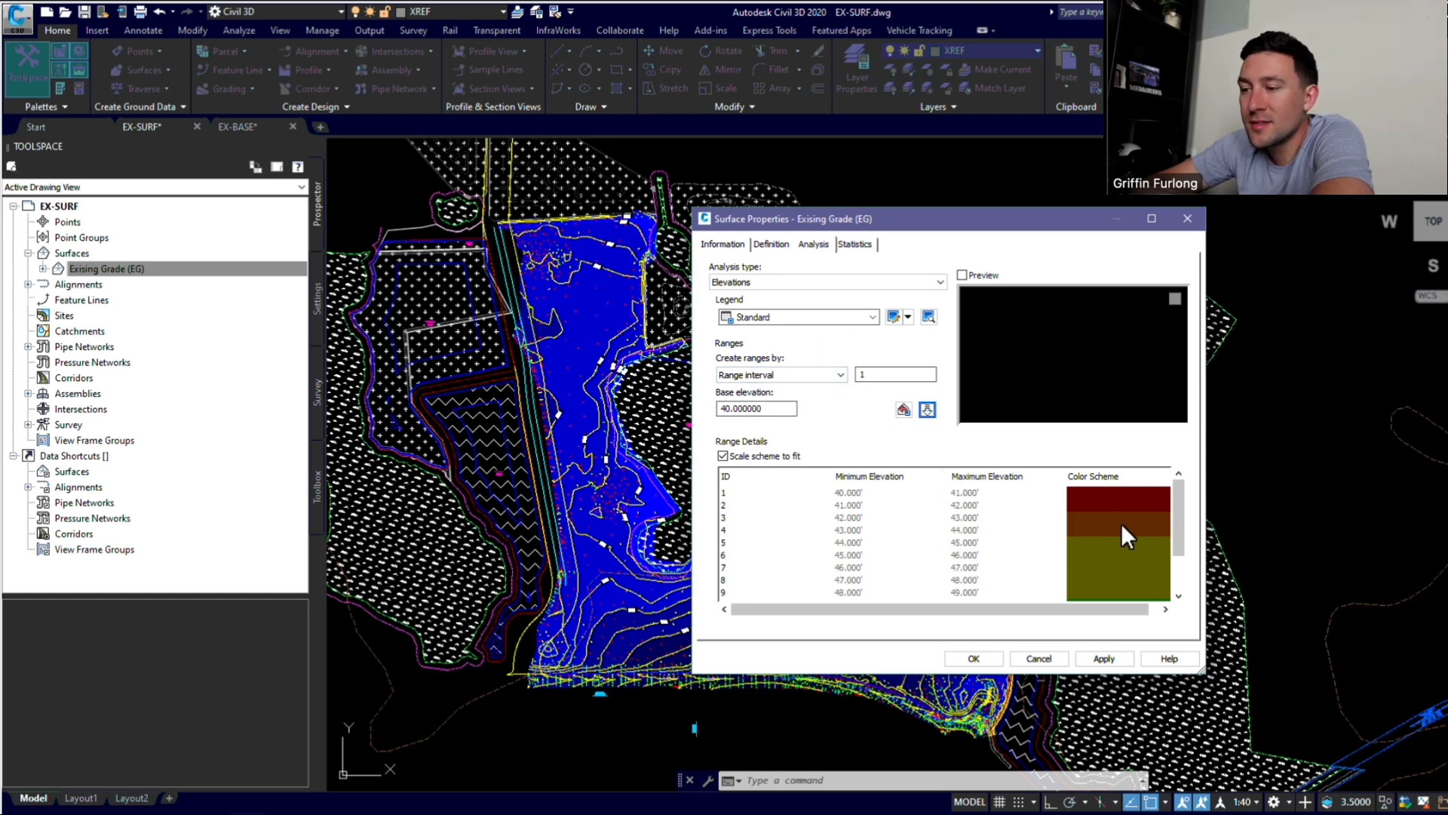
pyautogui.scroll(-1, 1121, 525)
pyautogui.scroll(1, 1121, 538)
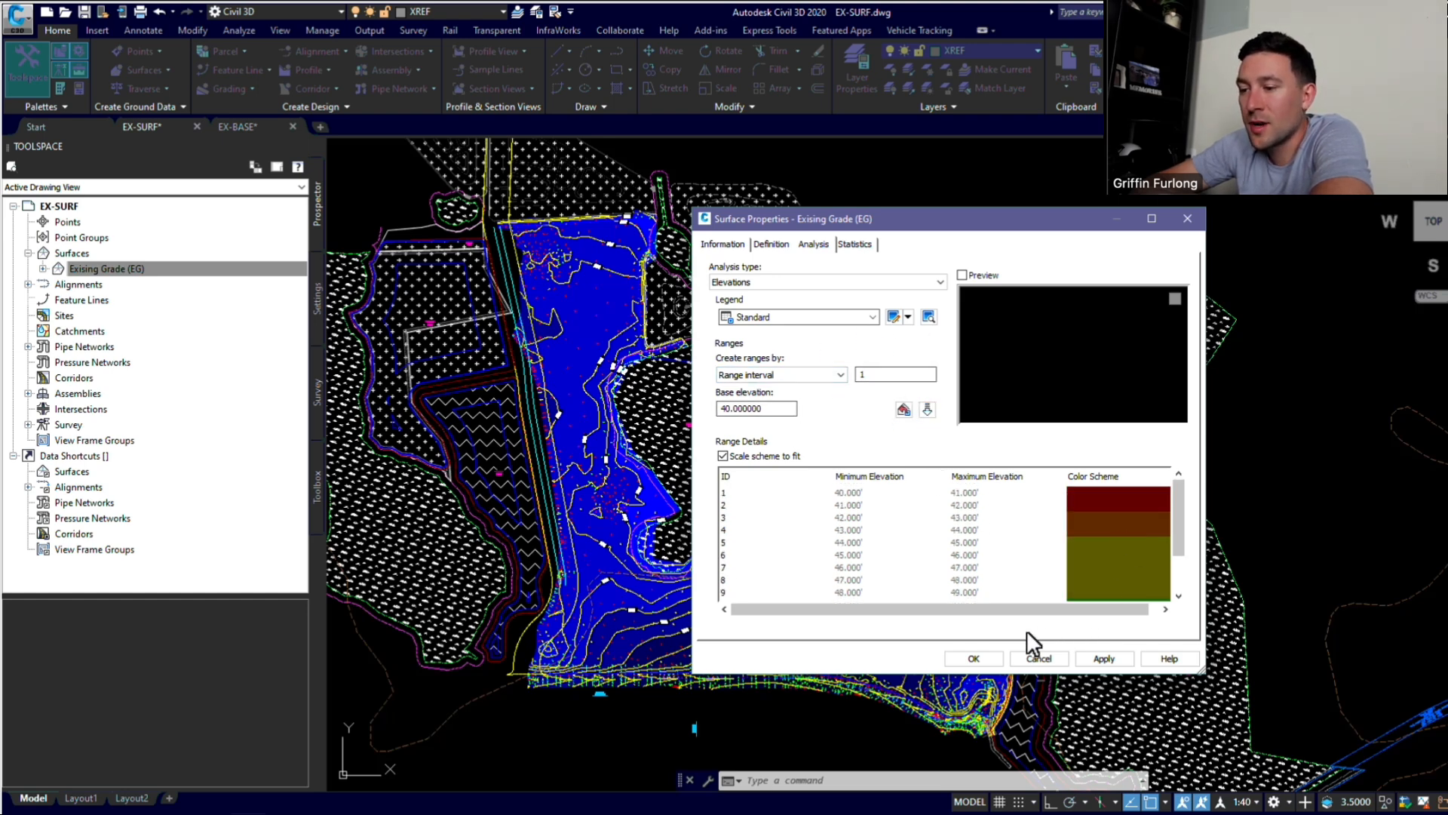
pyautogui.click(975, 658)
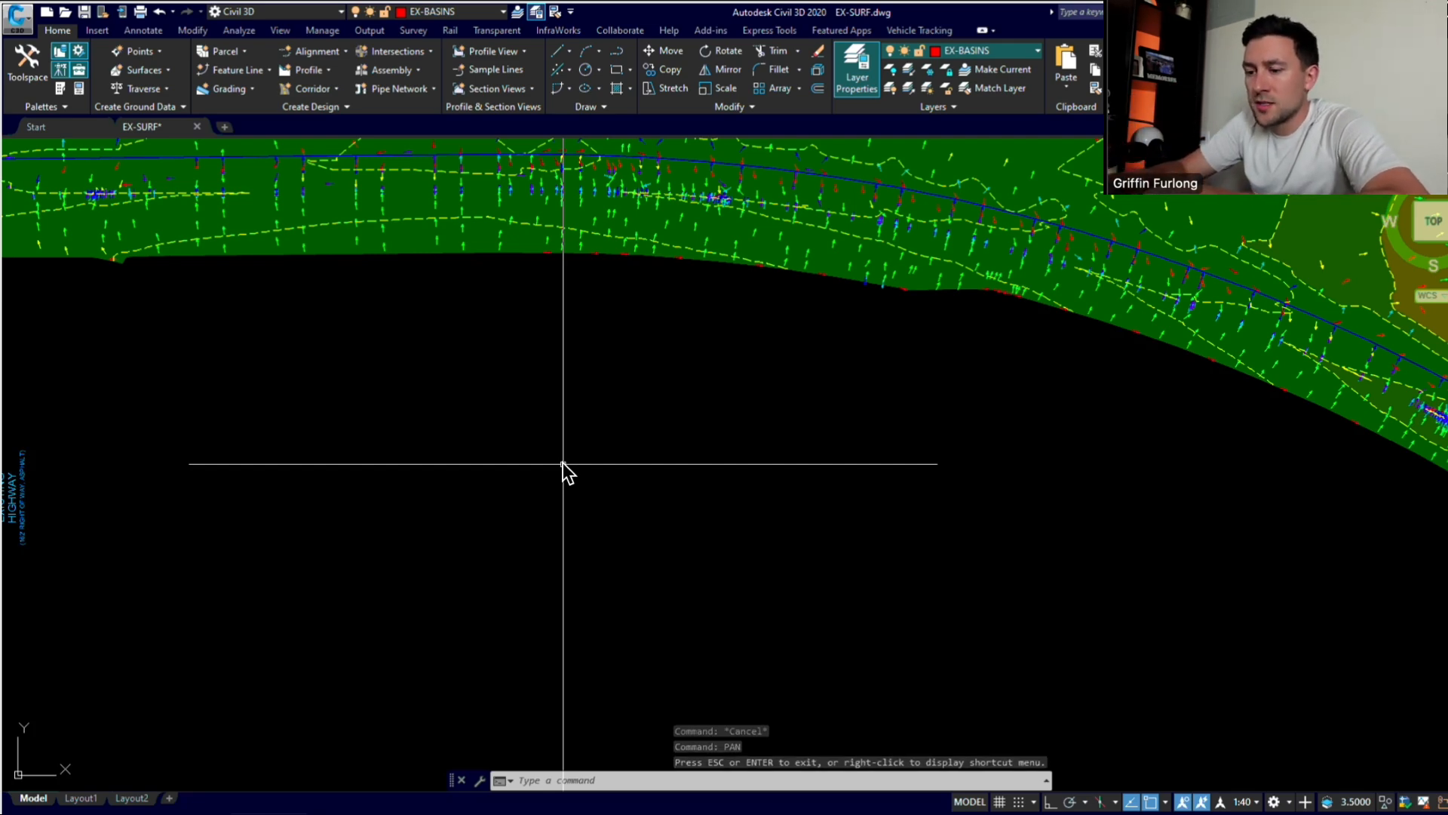
# Step: Draw two polyline segments with a width of 20 in the empty area below the surface
pyautogui.press('Escape')
pyautogui.write('PL')
pyautogui.press('Return')
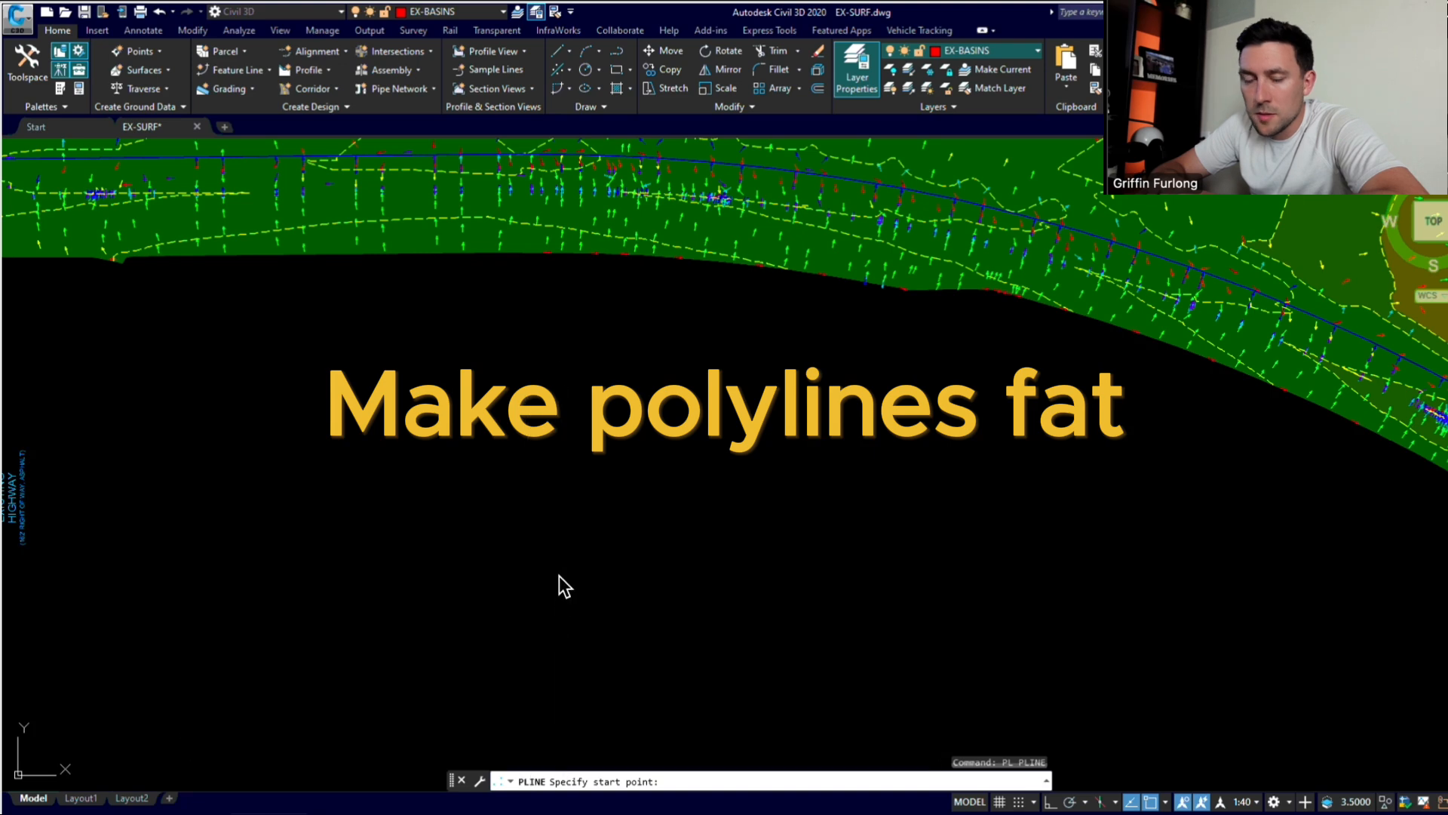
pyautogui.click(589, 471)
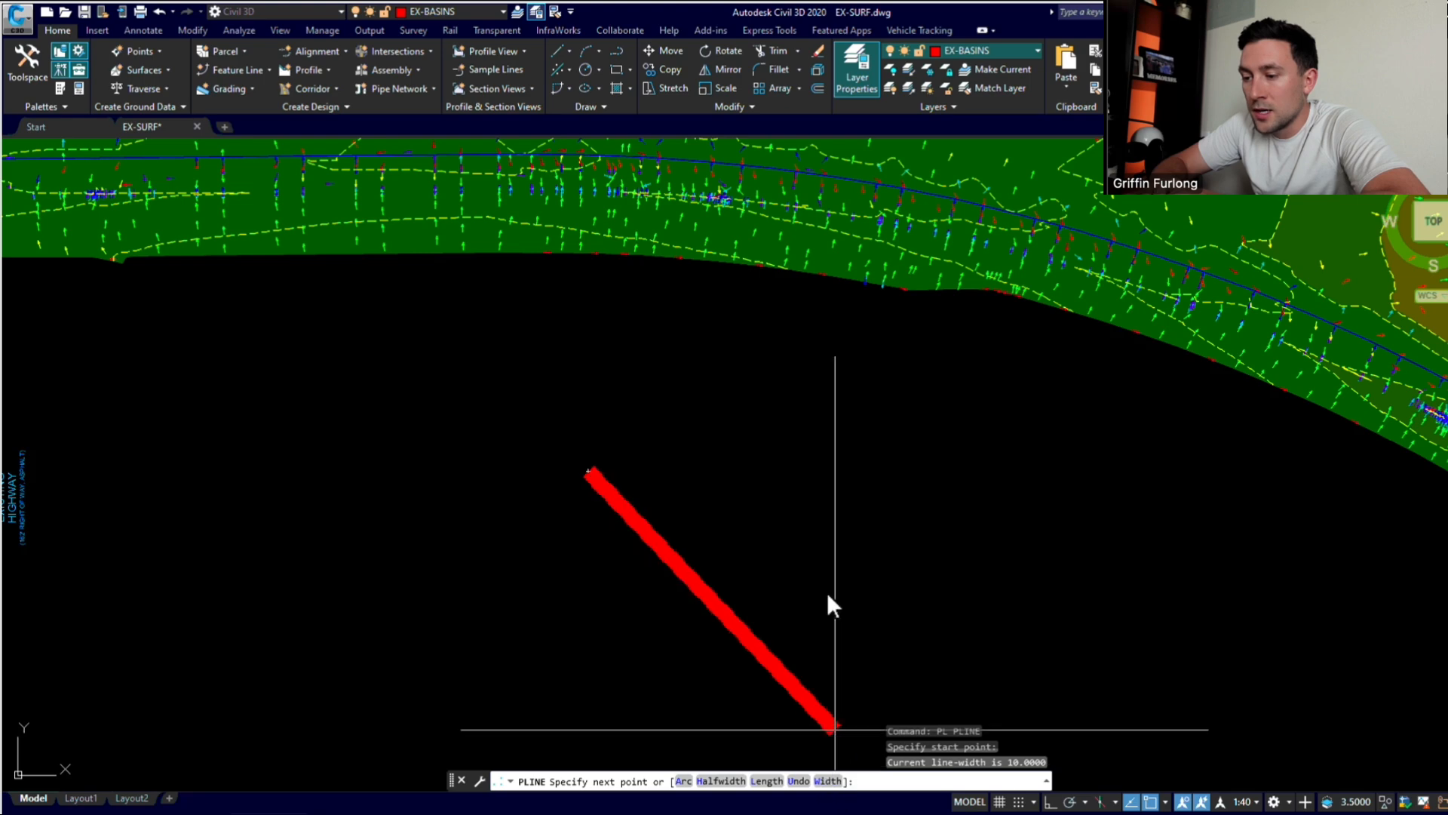
pyautogui.write('w')
pyautogui.press('Return')
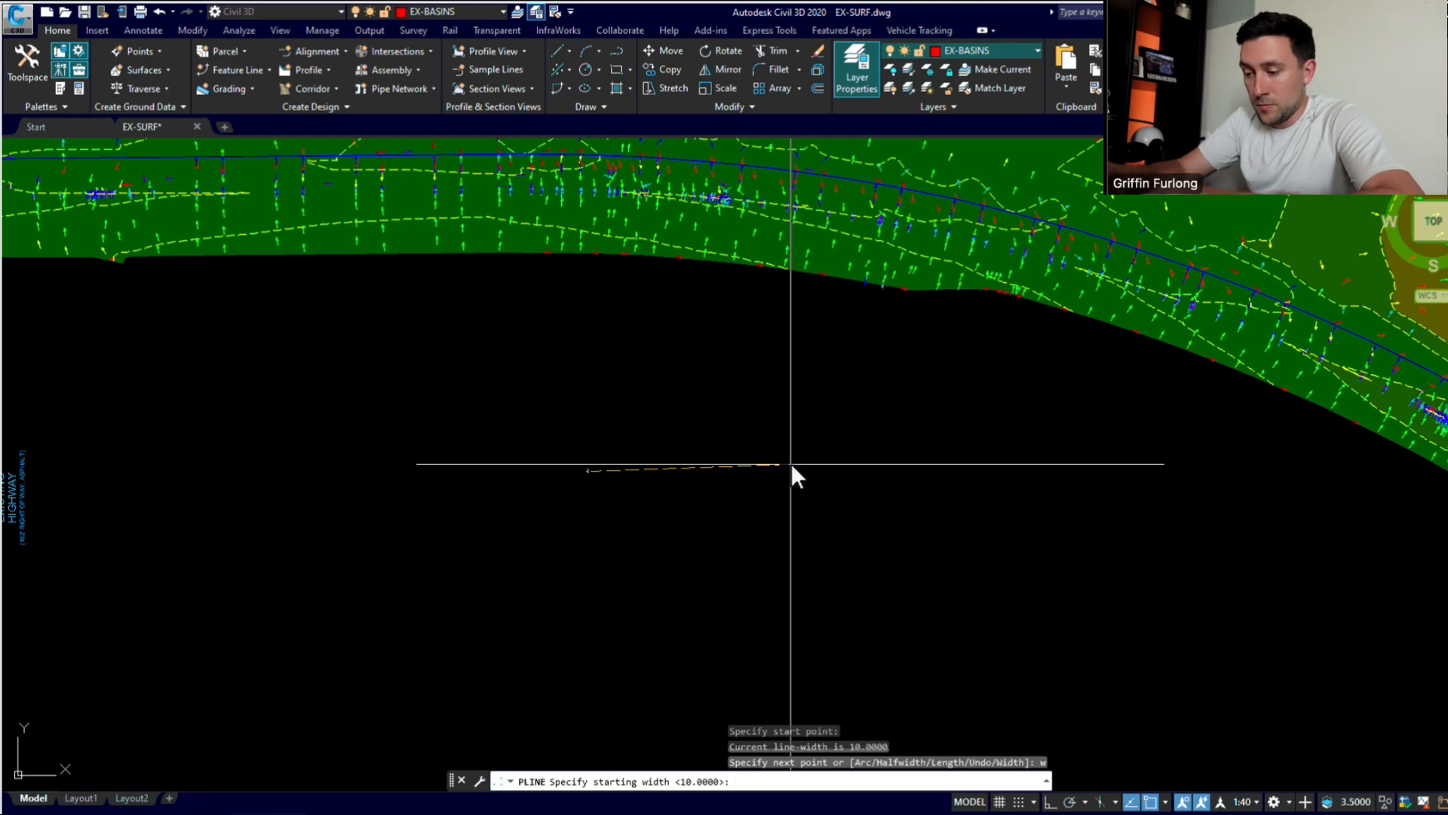
pyautogui.write('20')
pyautogui.press('Return')
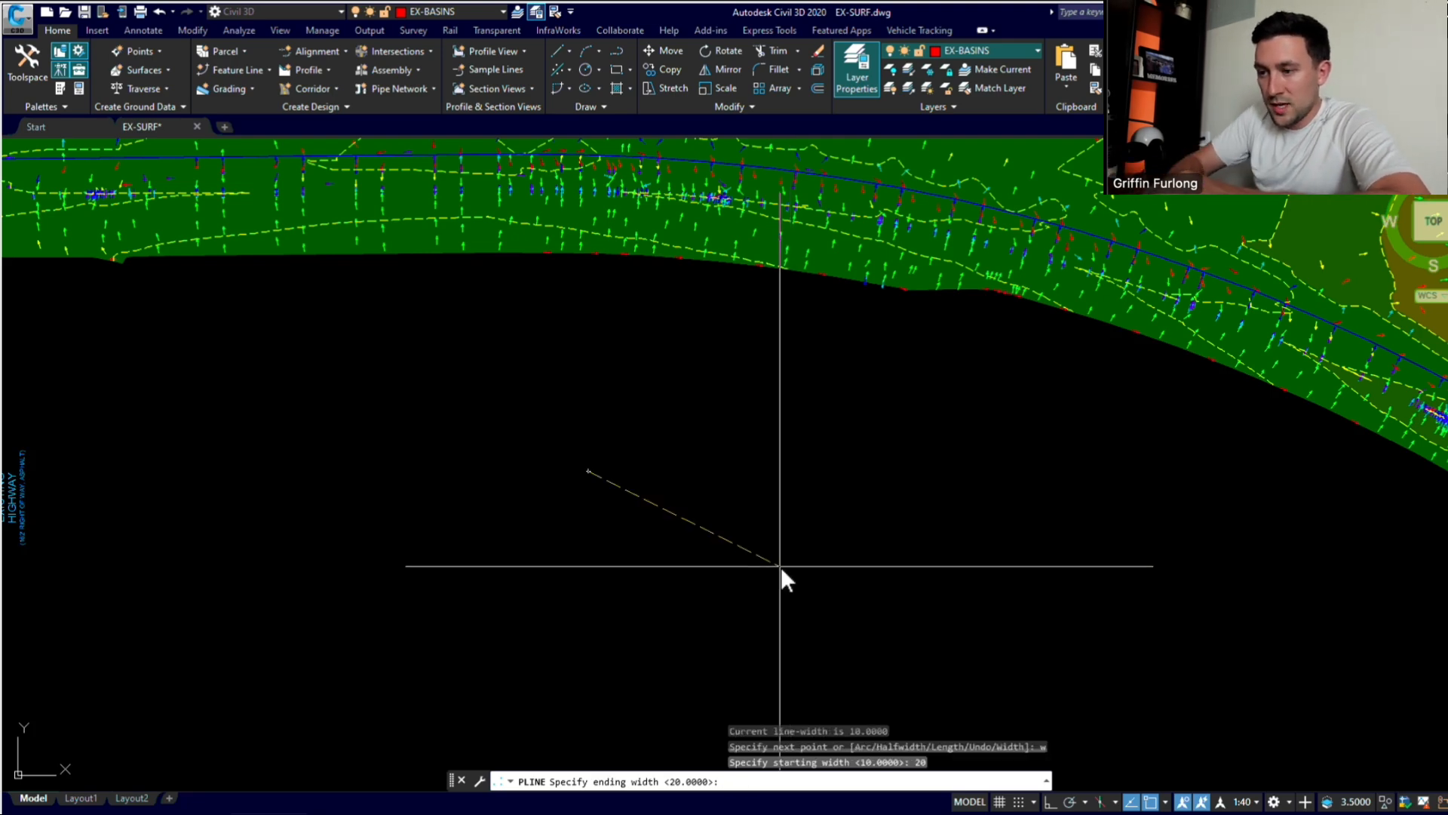
pyautogui.press('Return')
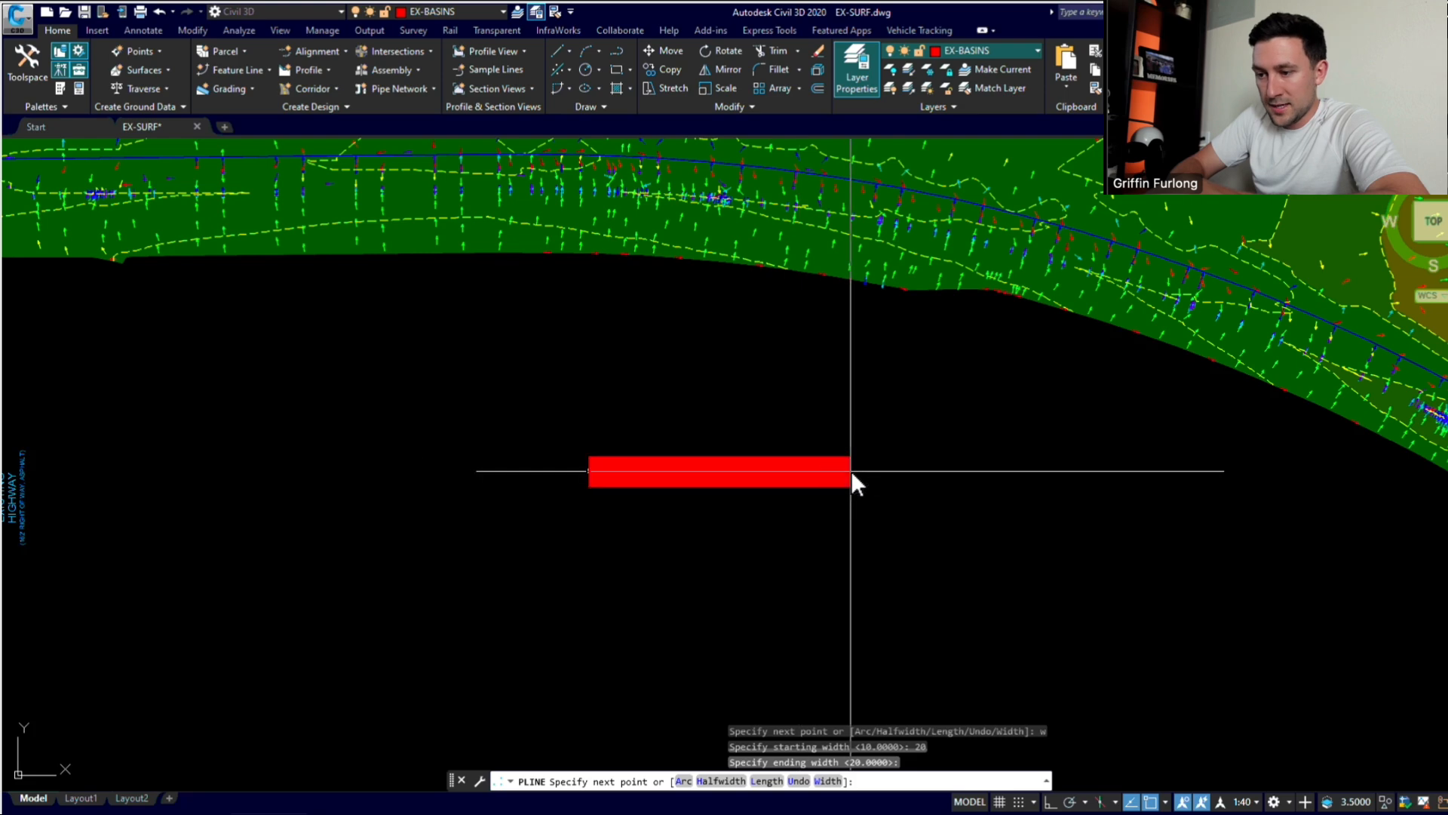
pyautogui.click(851, 470)
pyautogui.click(949, 618)
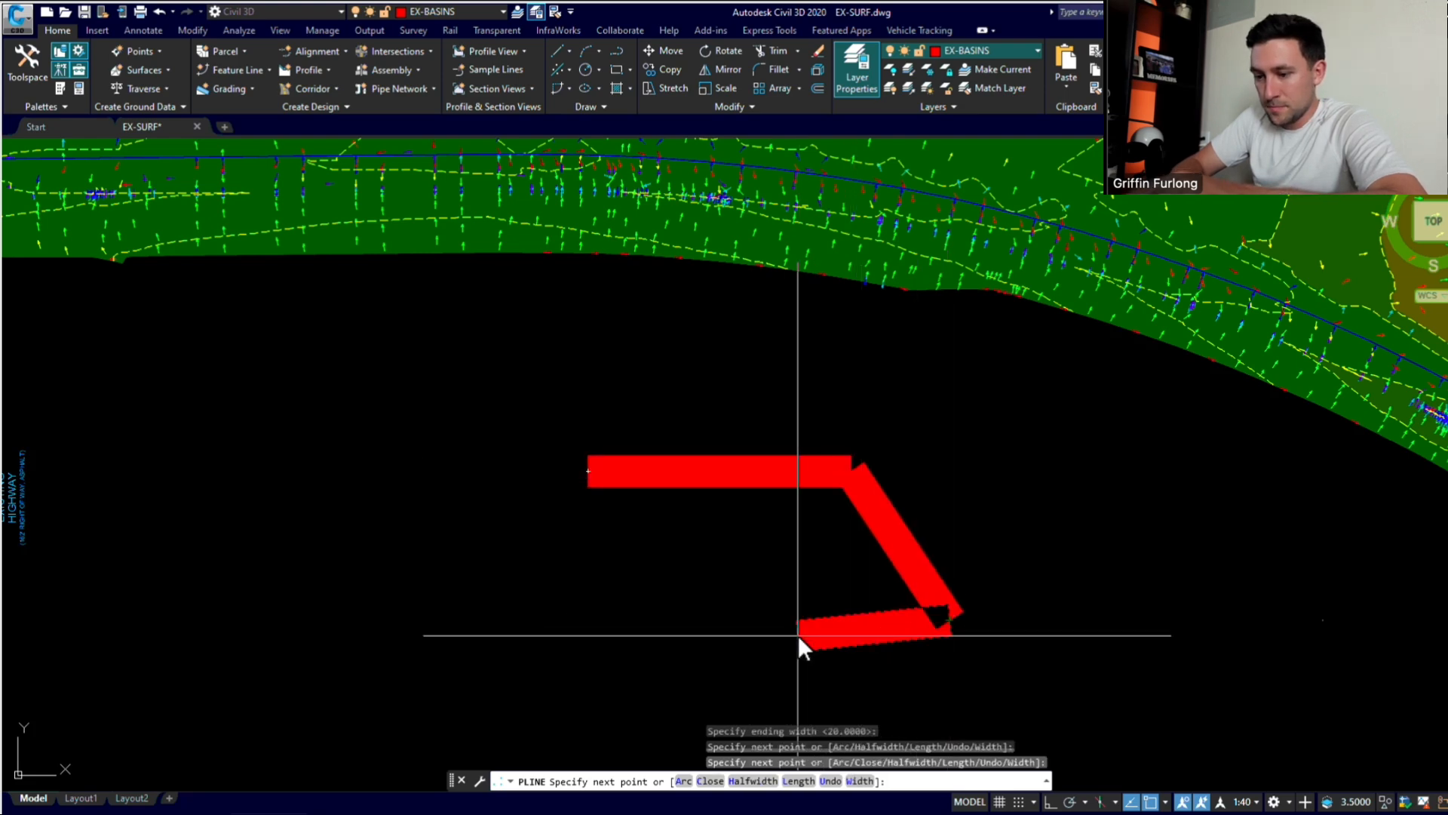
# Step: Set the polyline width to 0, add two more segments and end the polyline
pyautogui.write('w')
pyautogui.press('Return')
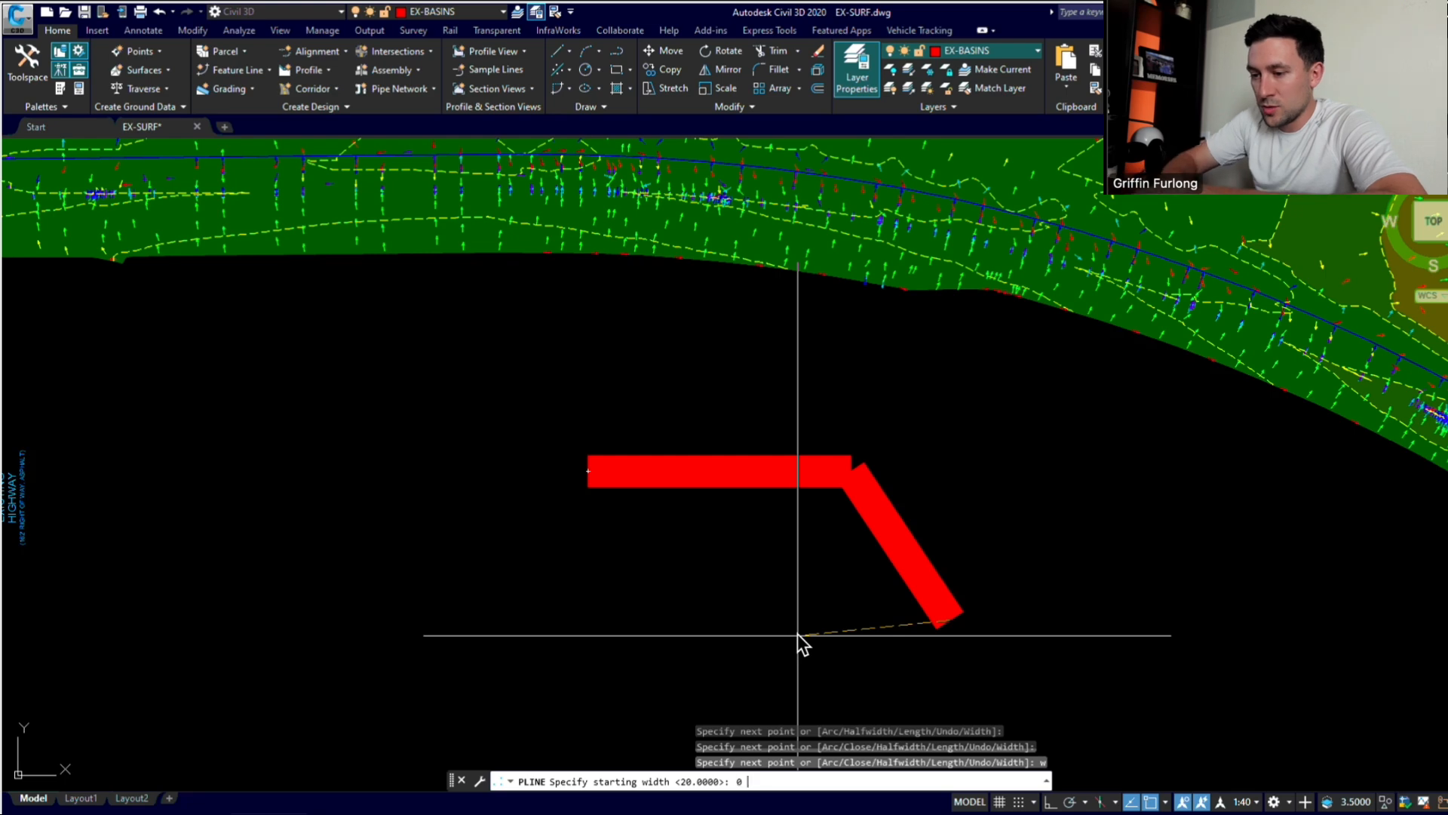
pyautogui.write('0')
pyautogui.press('Return')
pyautogui.press('Return')
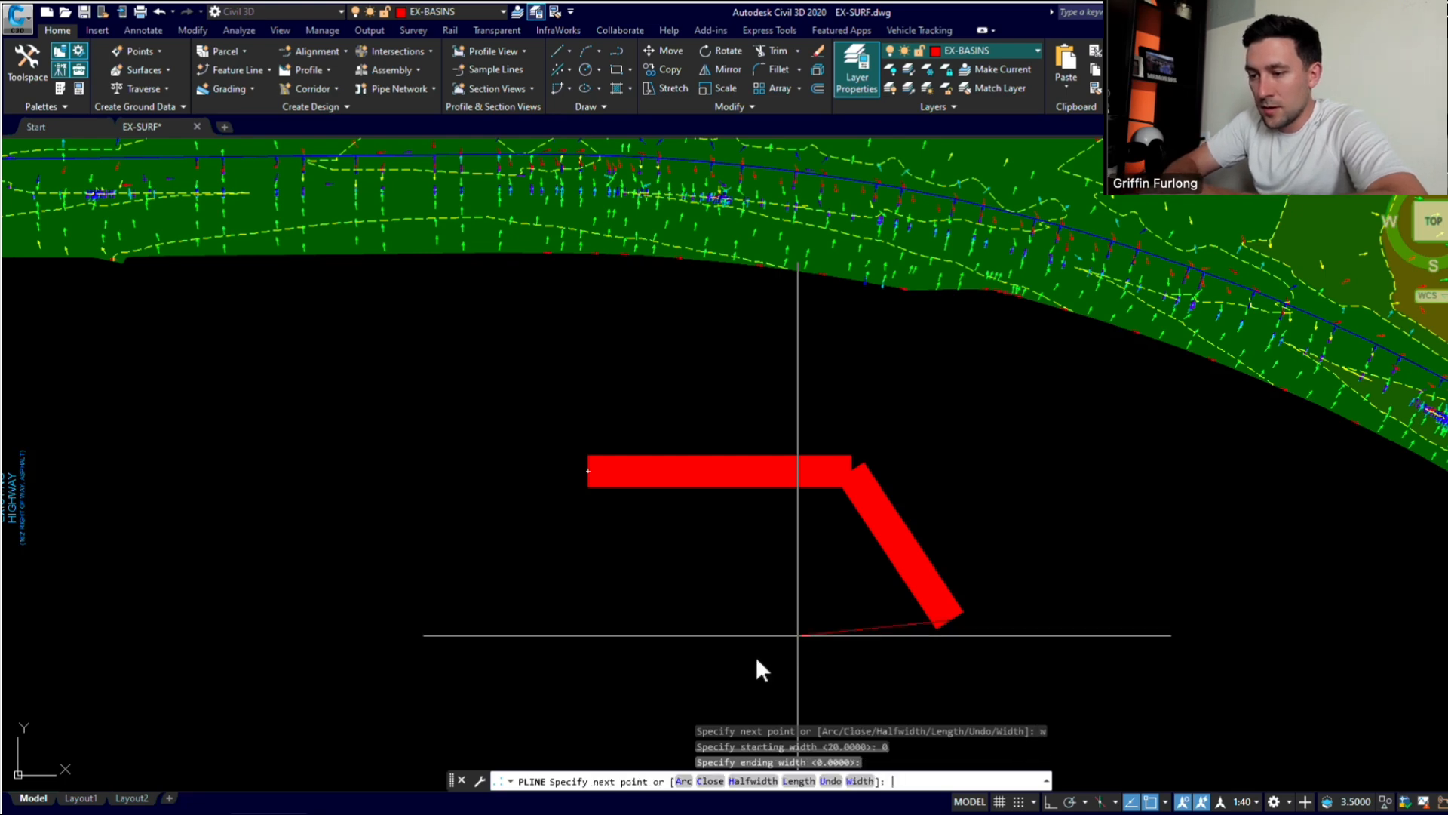
pyautogui.click(654, 621)
pyautogui.click(487, 526)
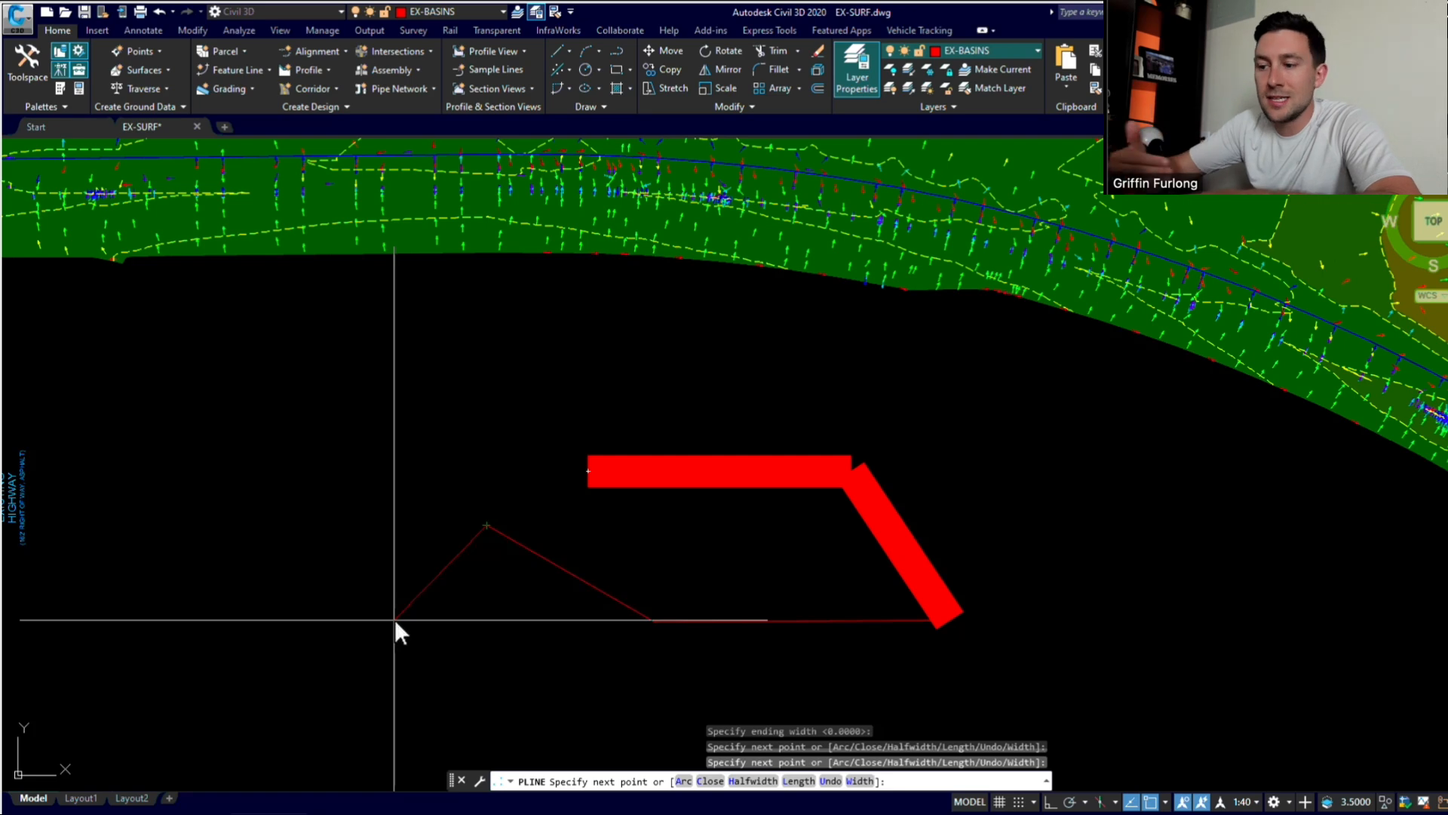
pyautogui.press('Escape')
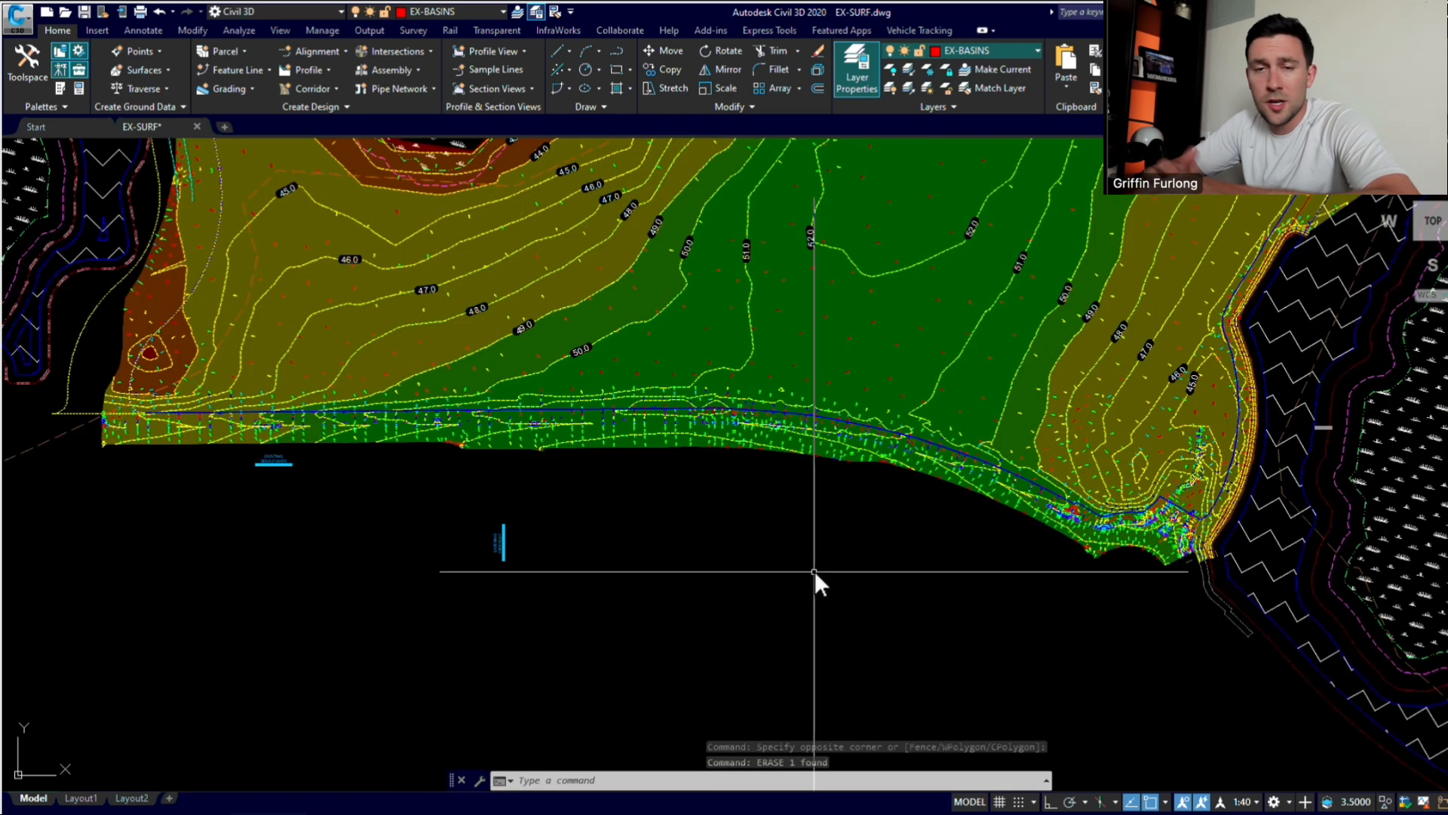
# Step: Zoom to the drawing extents to view the whole surface and its surroundings
pyautogui.write('z')
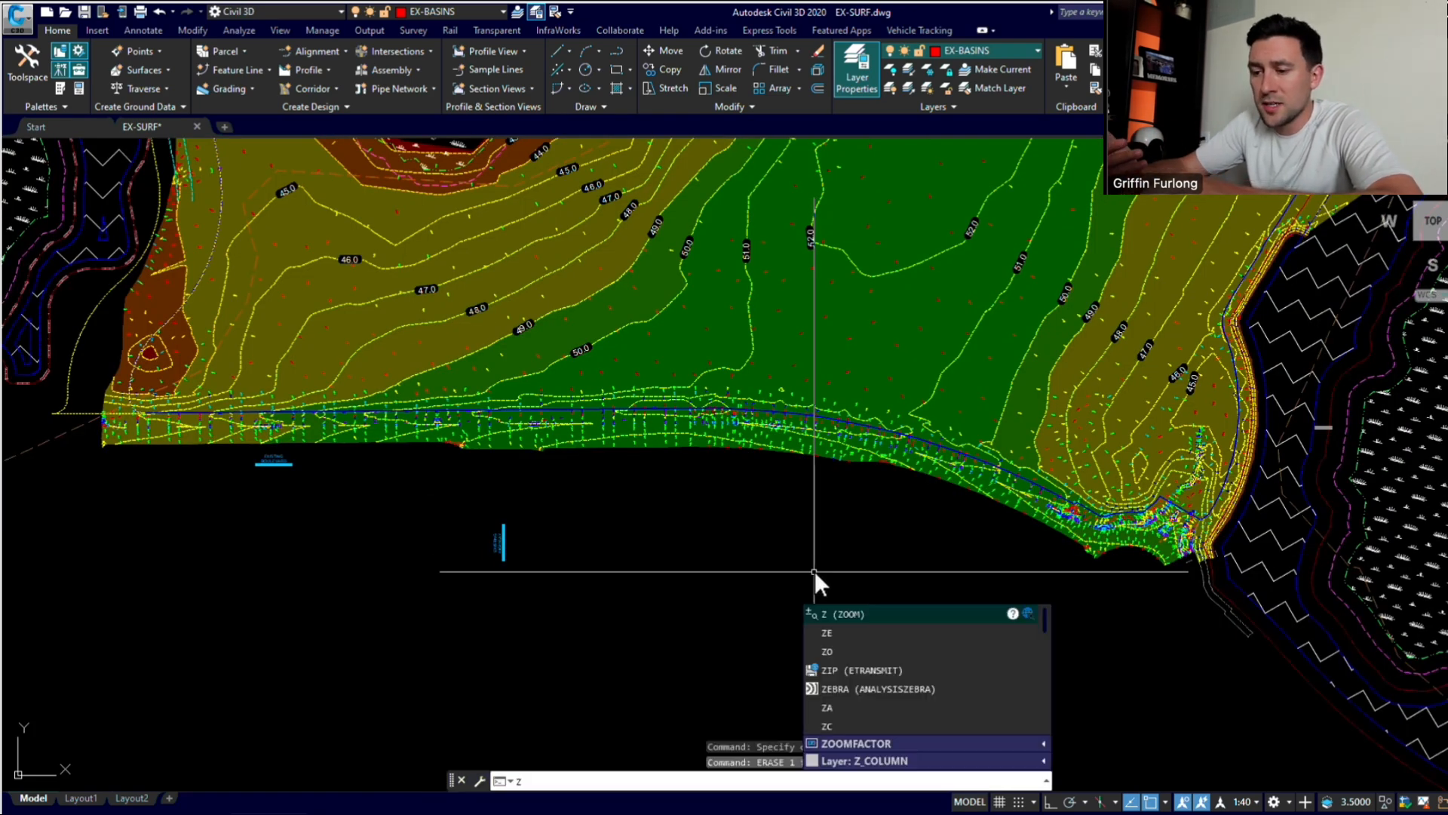
pyautogui.press('Return')
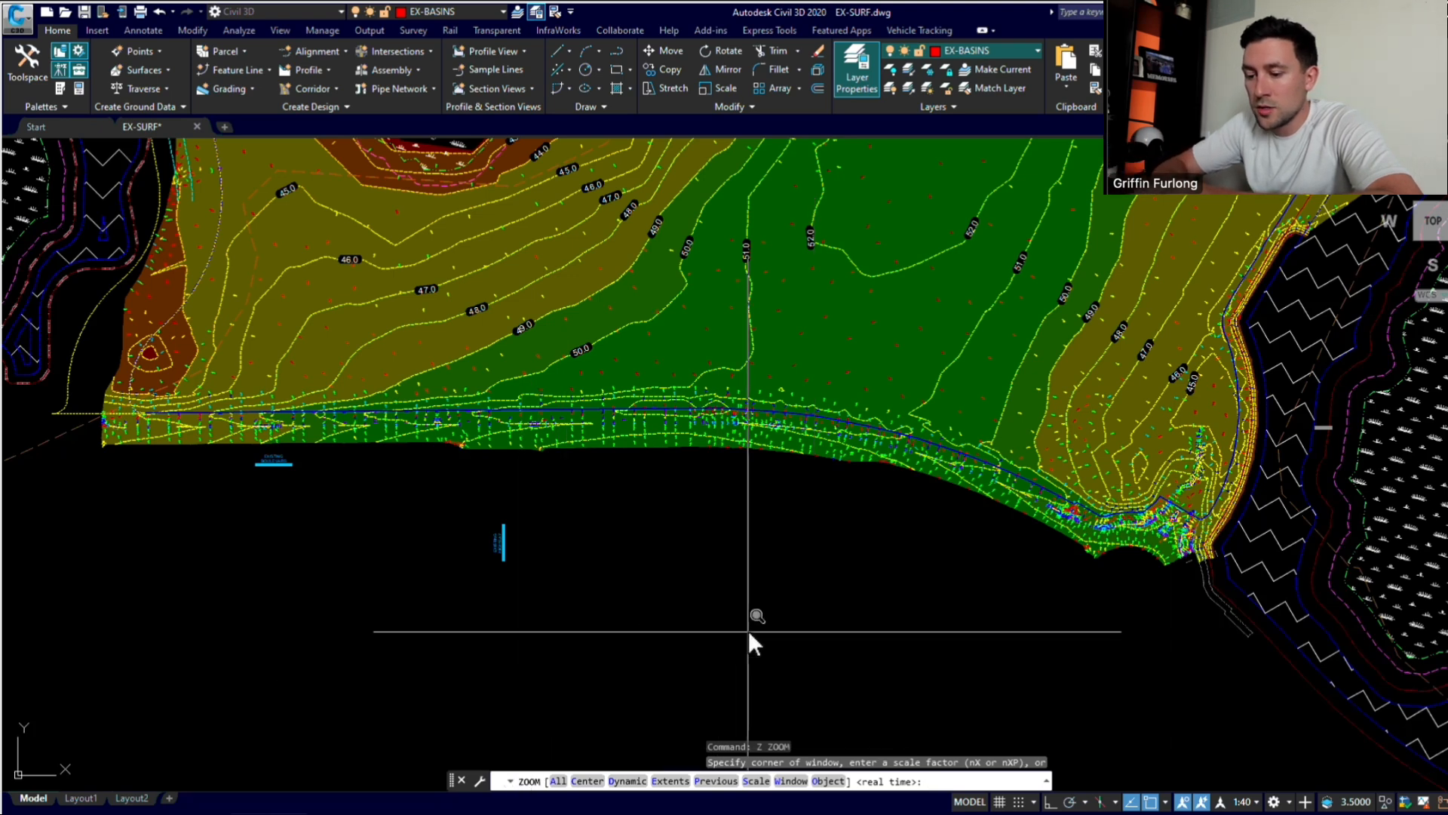
pyautogui.write('e')
pyautogui.press('Return')
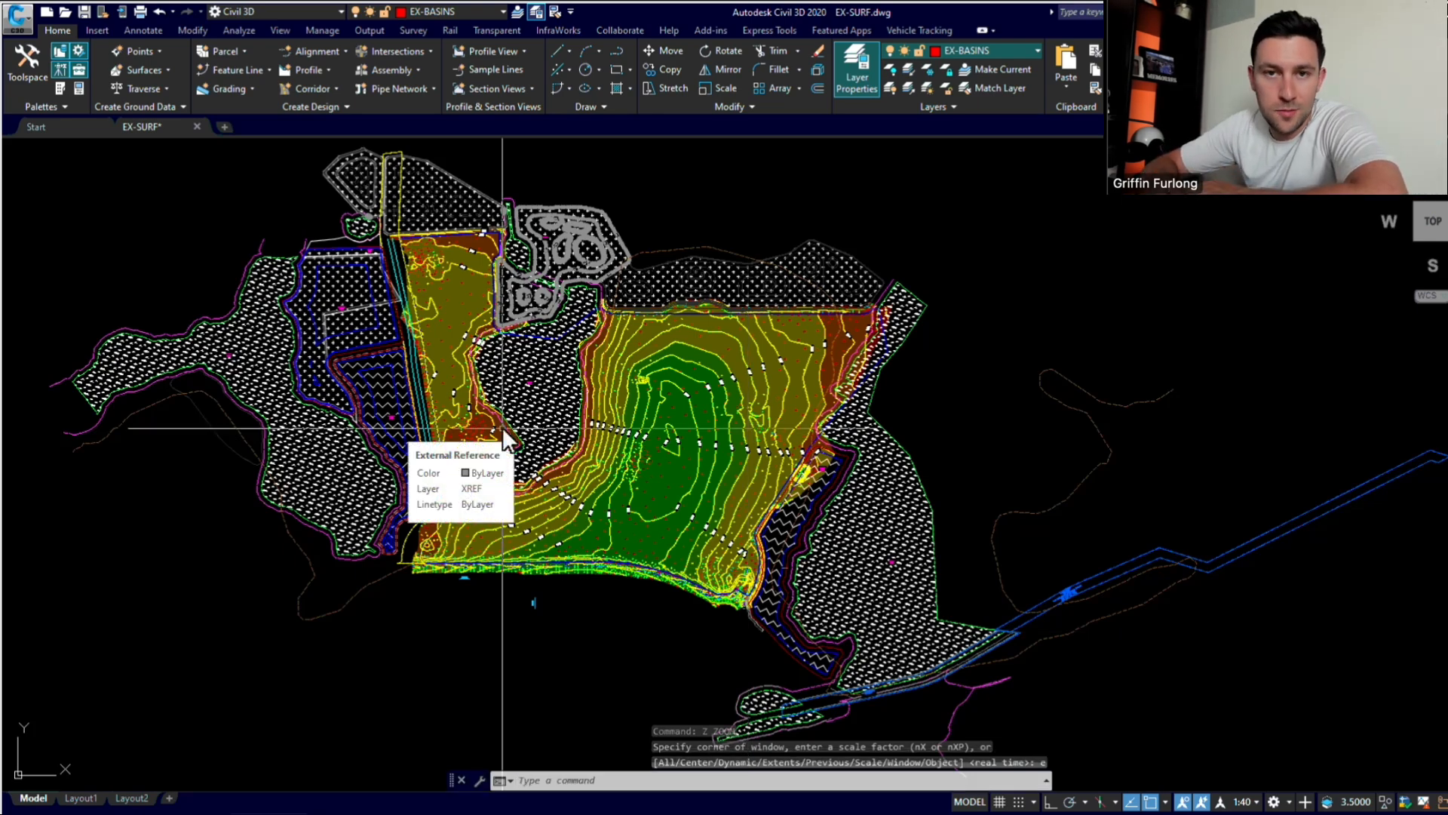
# Step: With object snap off, start a polyline at the surface's southern edge and run it up the ridge to the closed 53.0 contour
pyautogui.scroll(3, 502, 427)
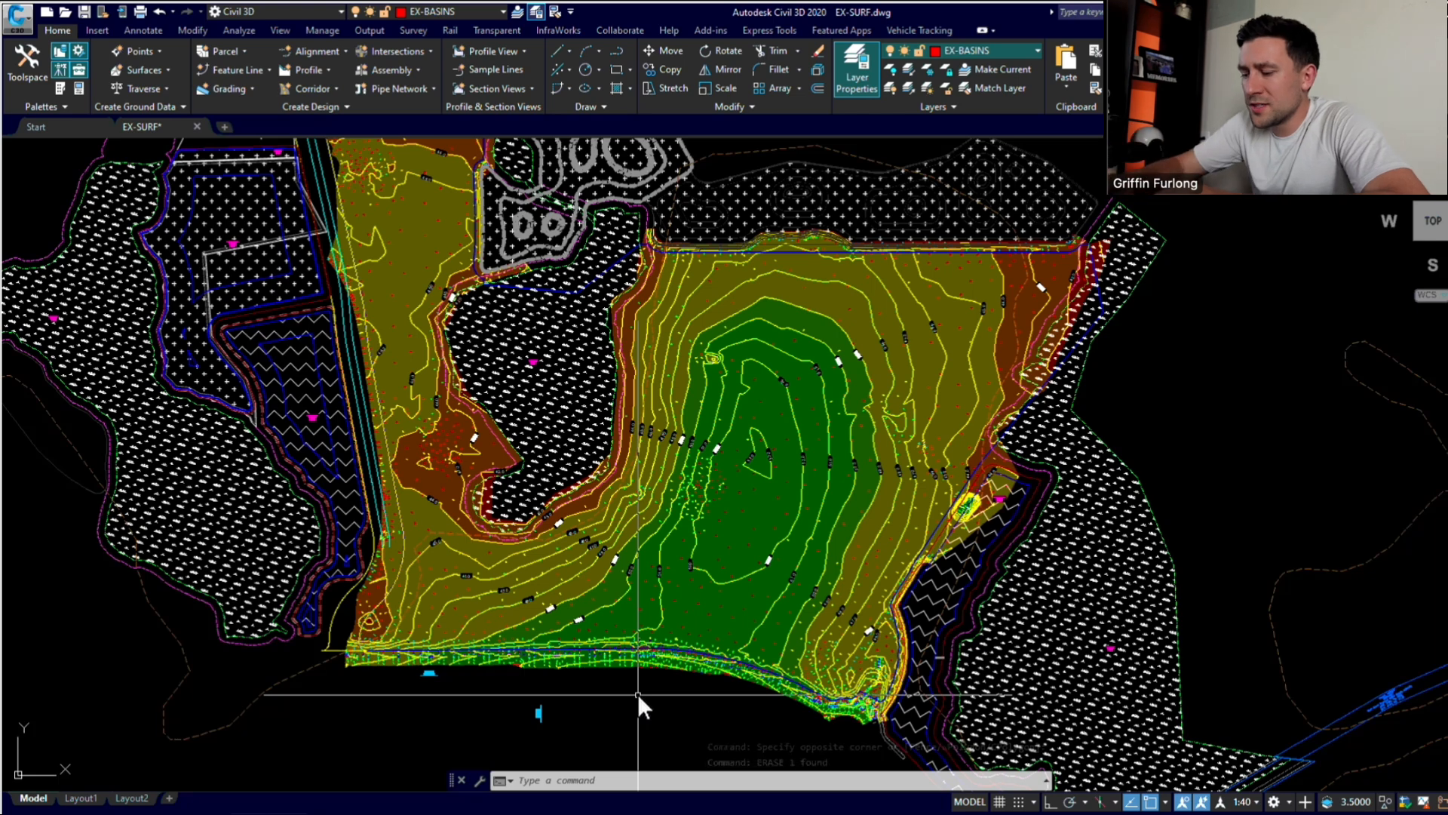
pyautogui.write('pl')
pyautogui.press('Return')
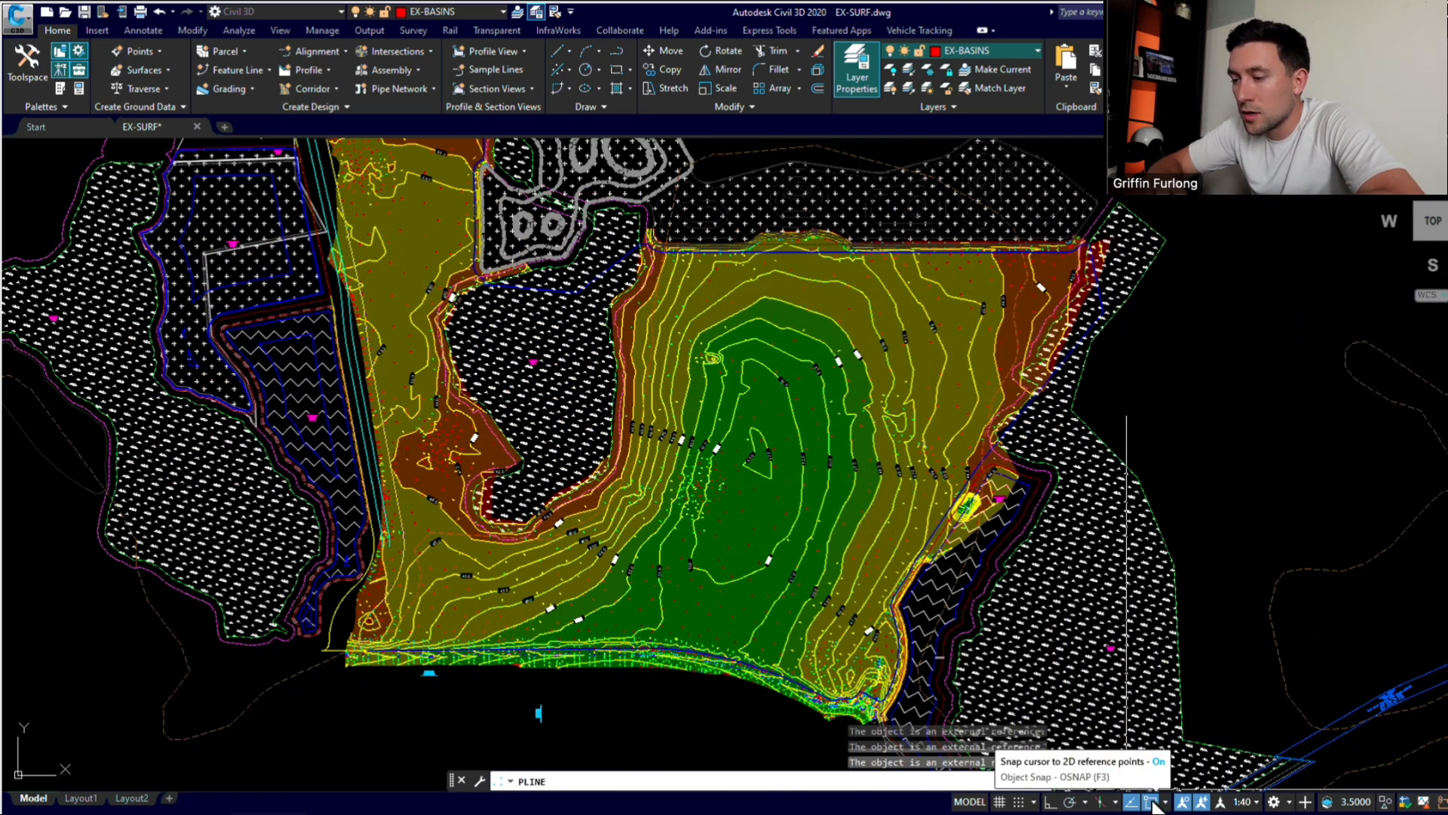
pyautogui.click(1152, 803)
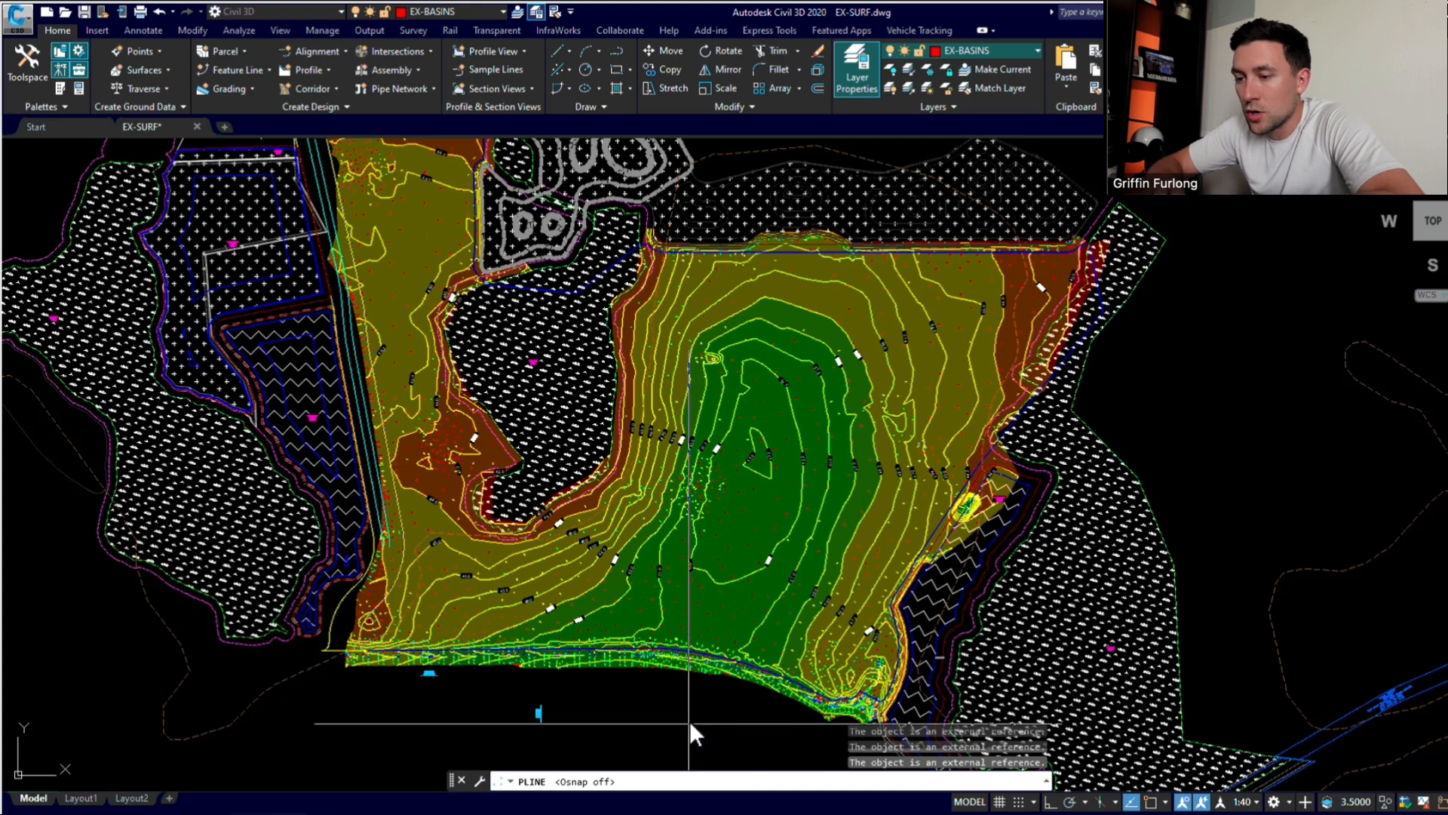
pyautogui.scroll(3, 690, 720)
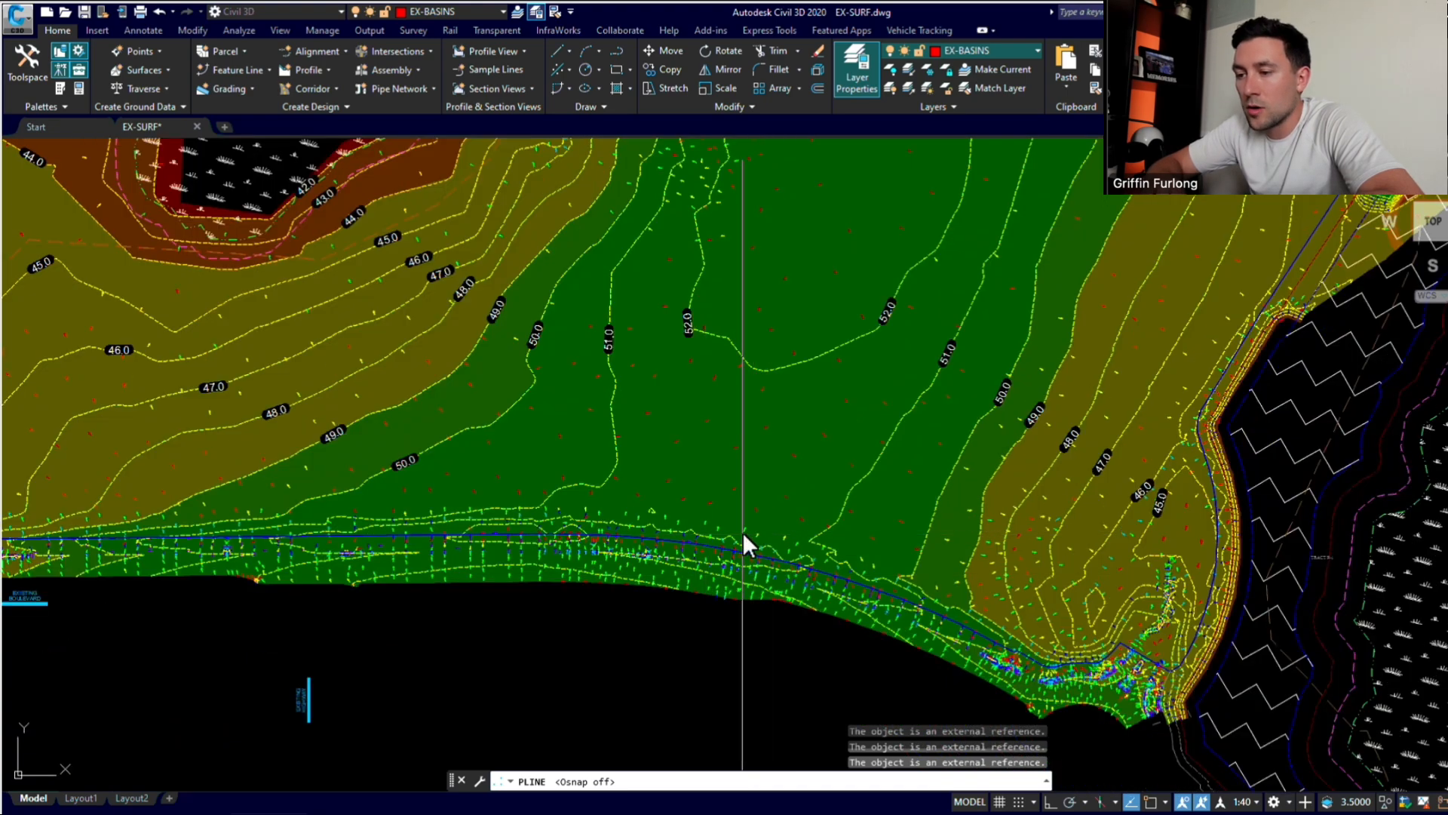
pyautogui.scroll(-5, 743, 536)
pyautogui.scroll(4, 786, 356)
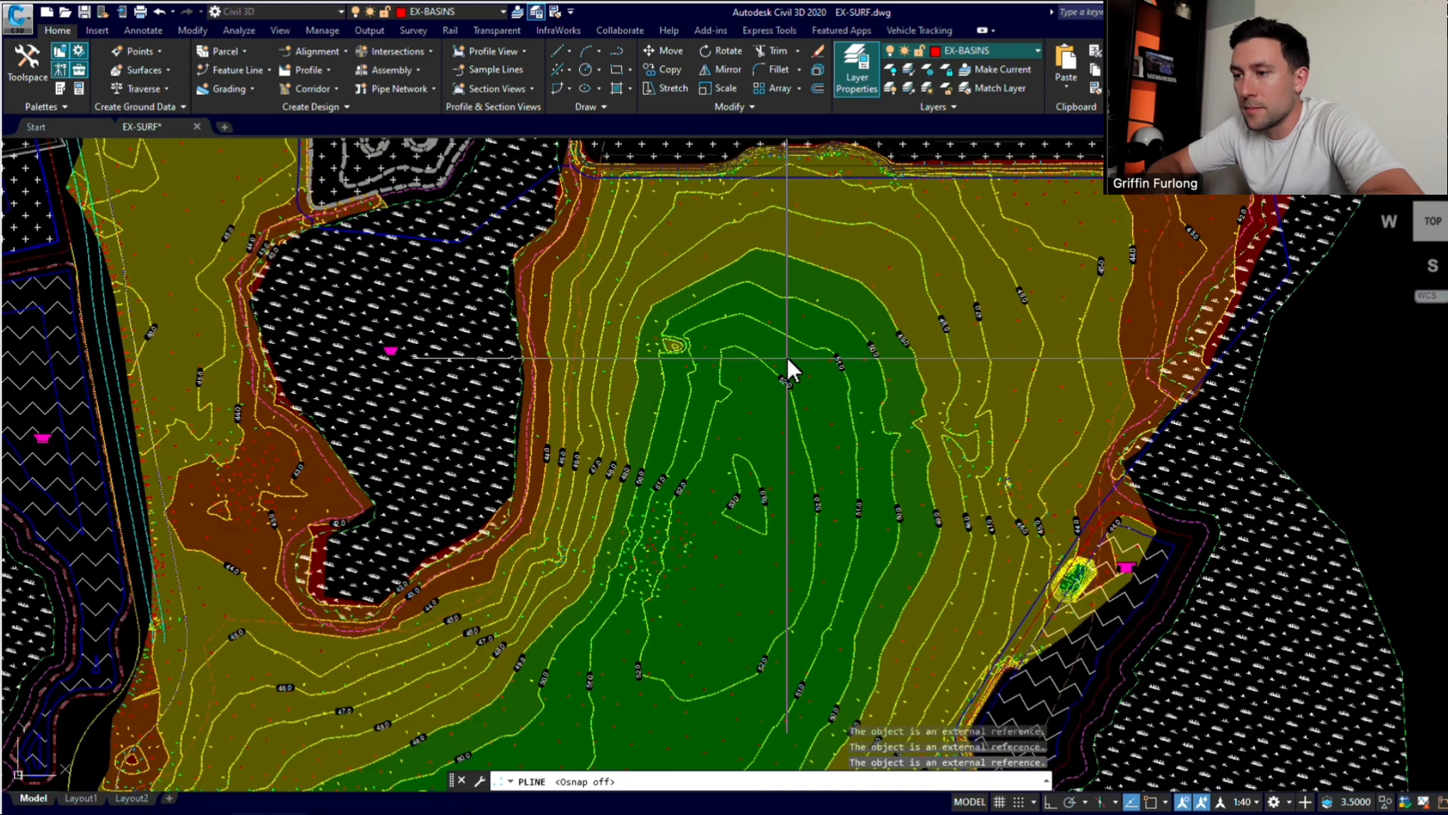
pyautogui.scroll(-2, 786, 356)
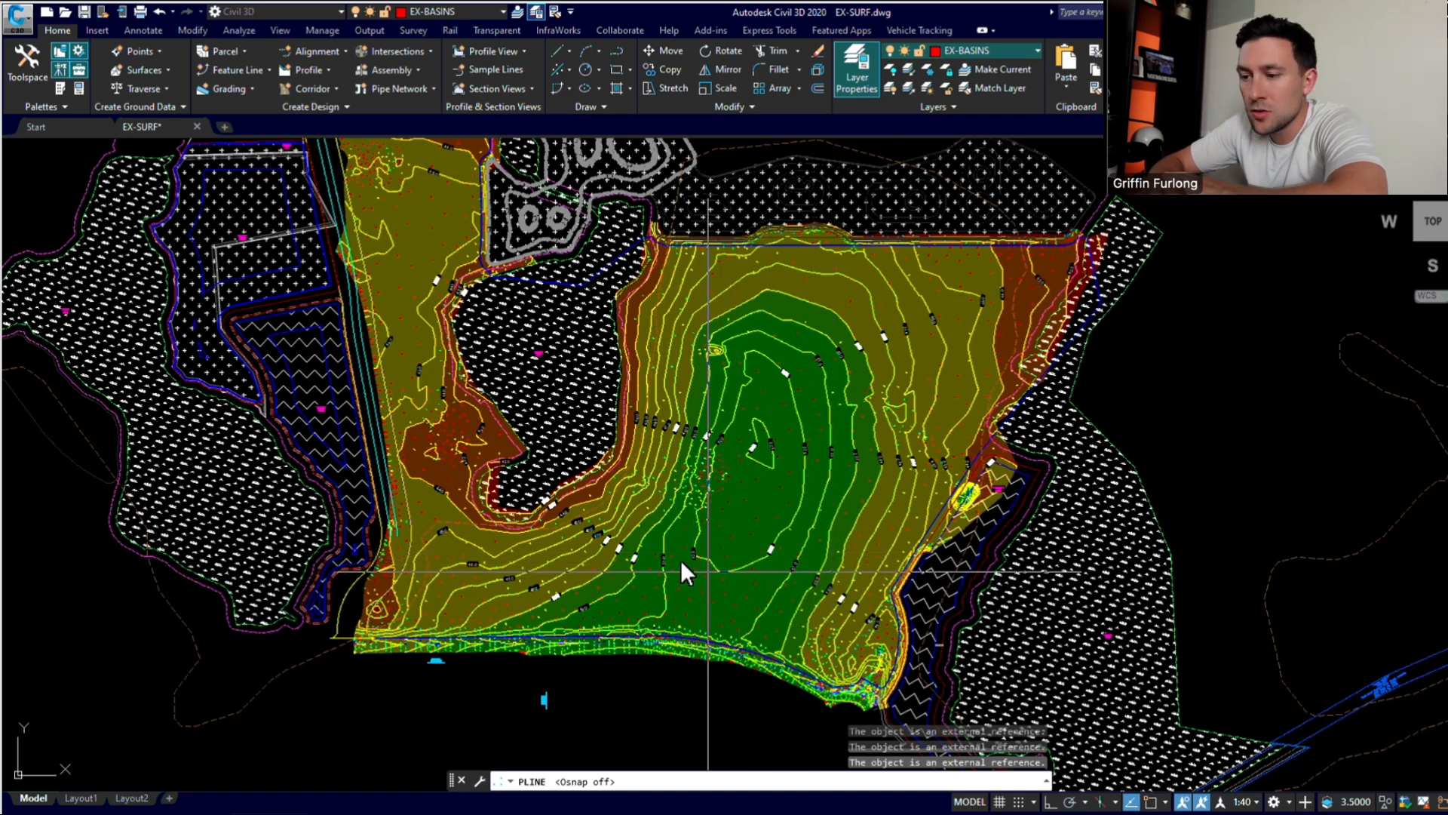
pyautogui.click(703, 631)
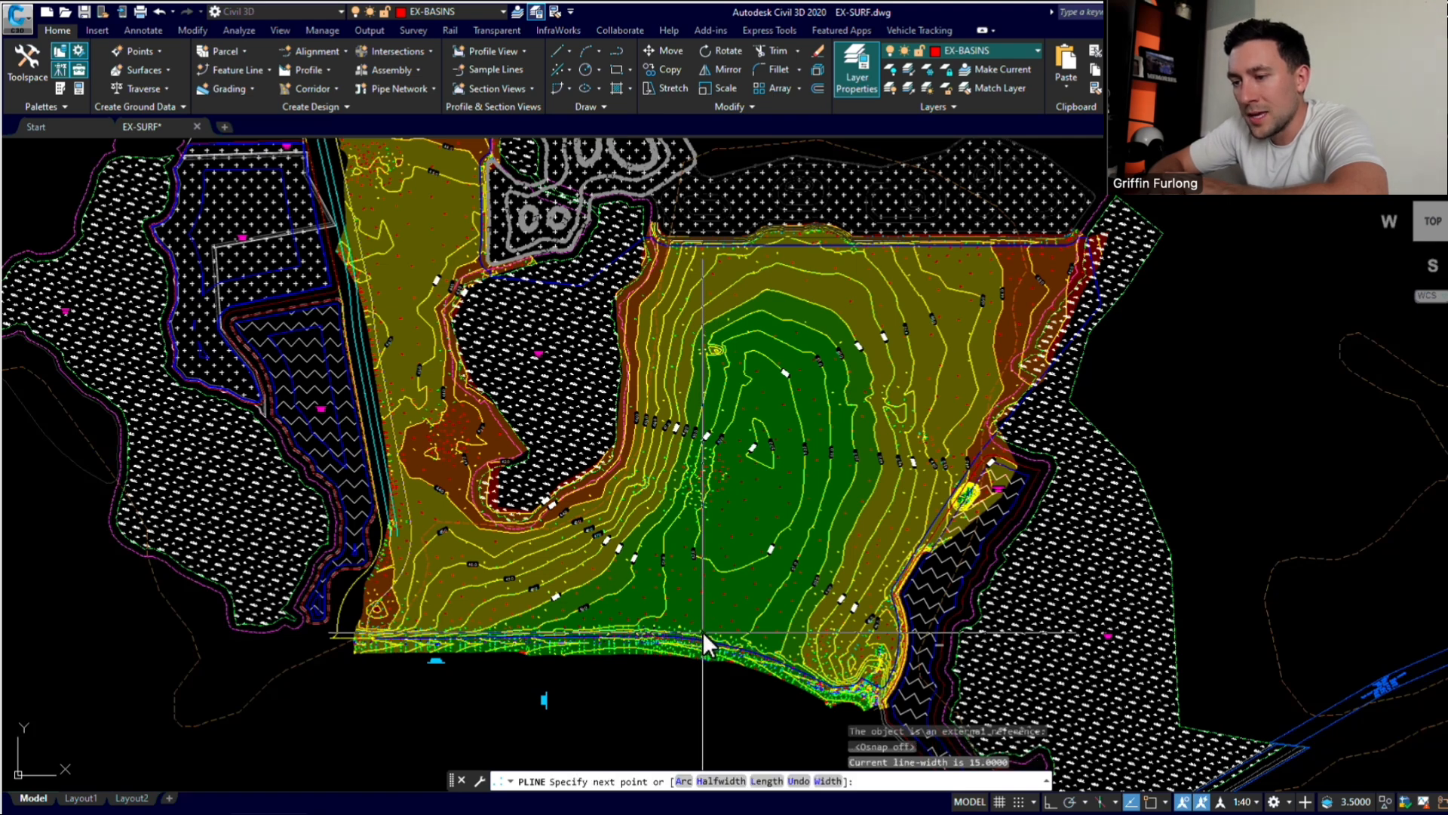
pyautogui.click(723, 560)
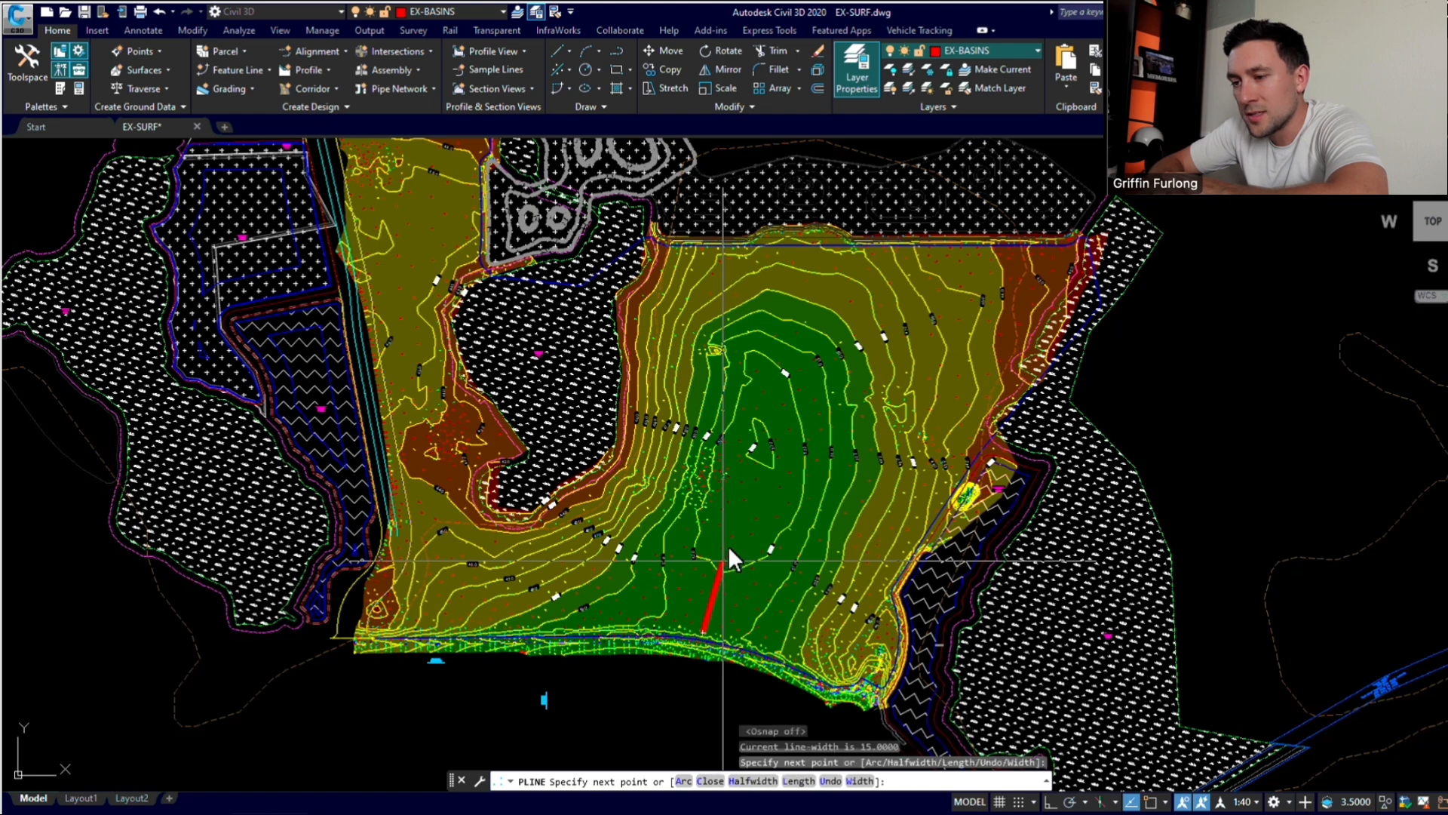
pyautogui.click(761, 460)
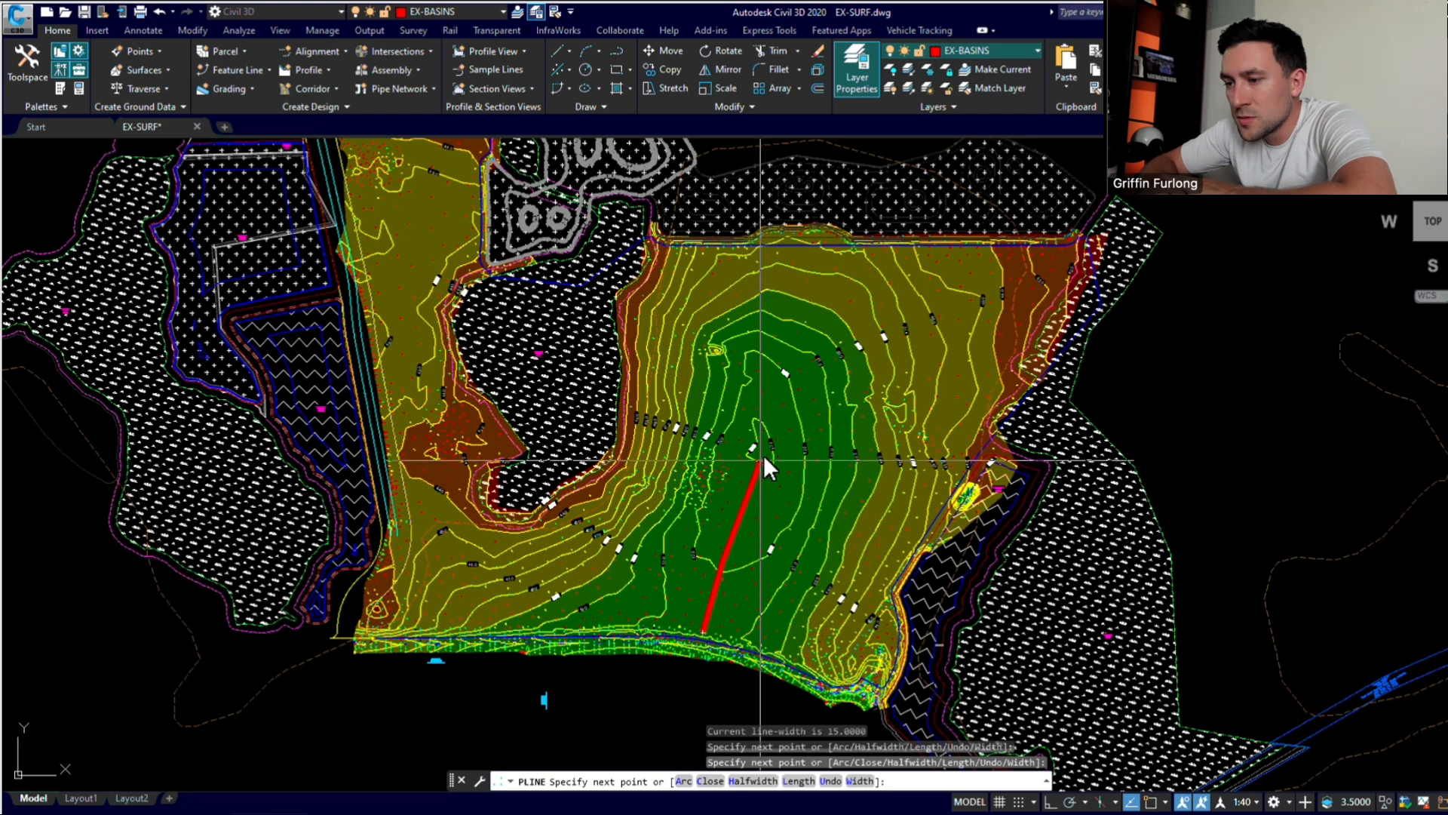
# Step: Extend the ridge polyline north through the closed 53.0 contour to the northern end of the 52.0 contour
pyautogui.scroll(4, 764, 452)
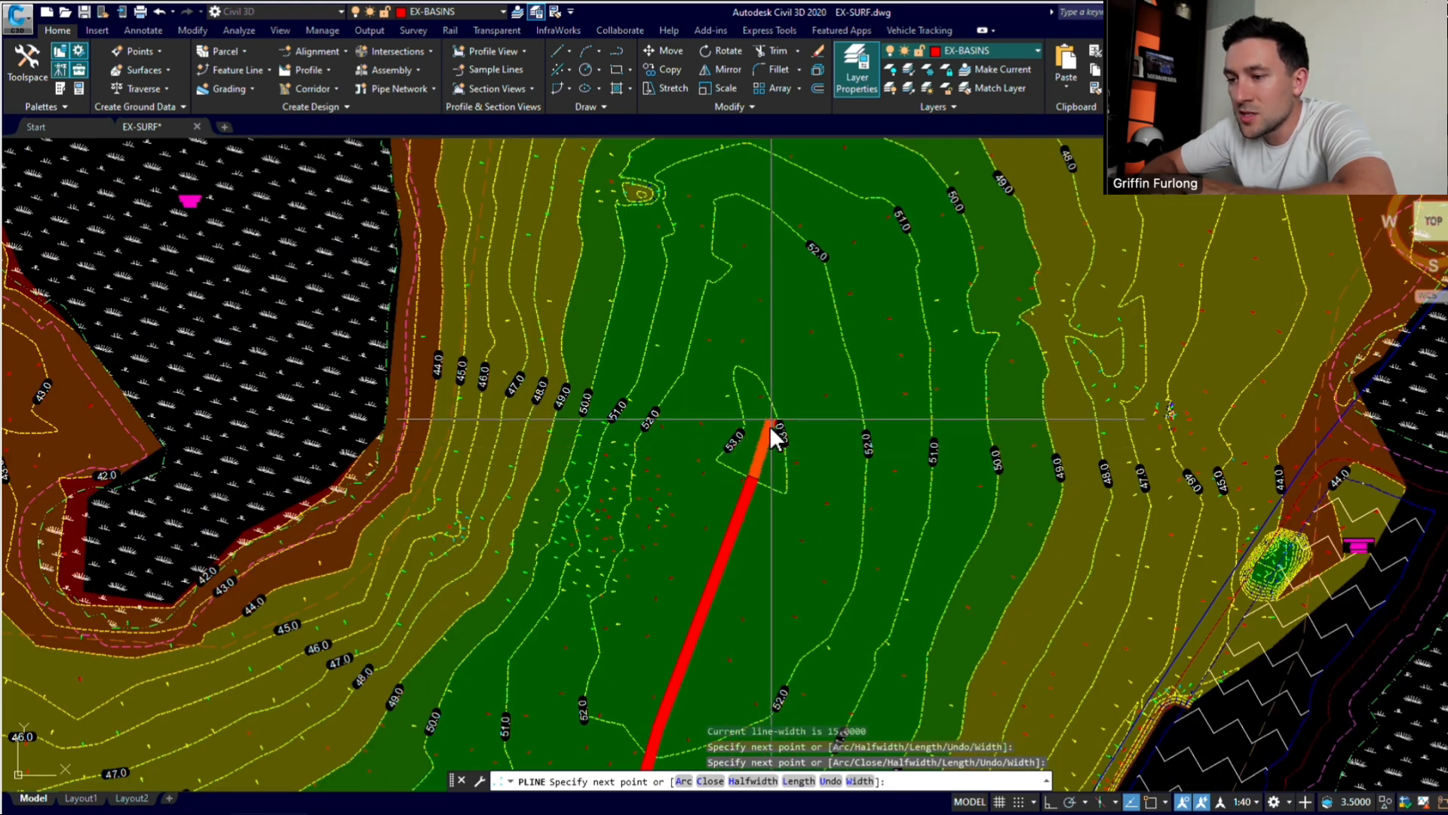
pyautogui.click(760, 428)
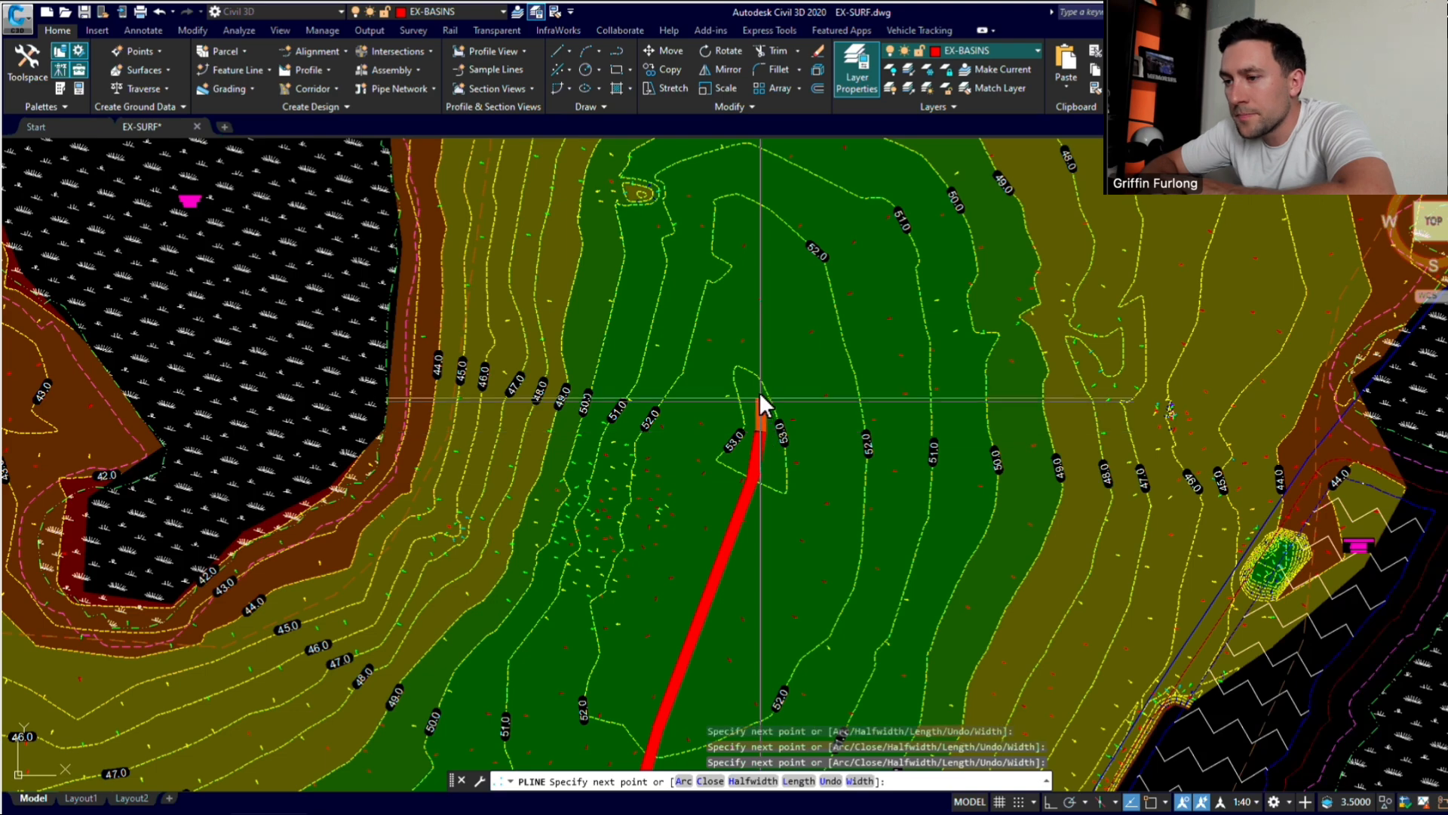
pyautogui.click(757, 370)
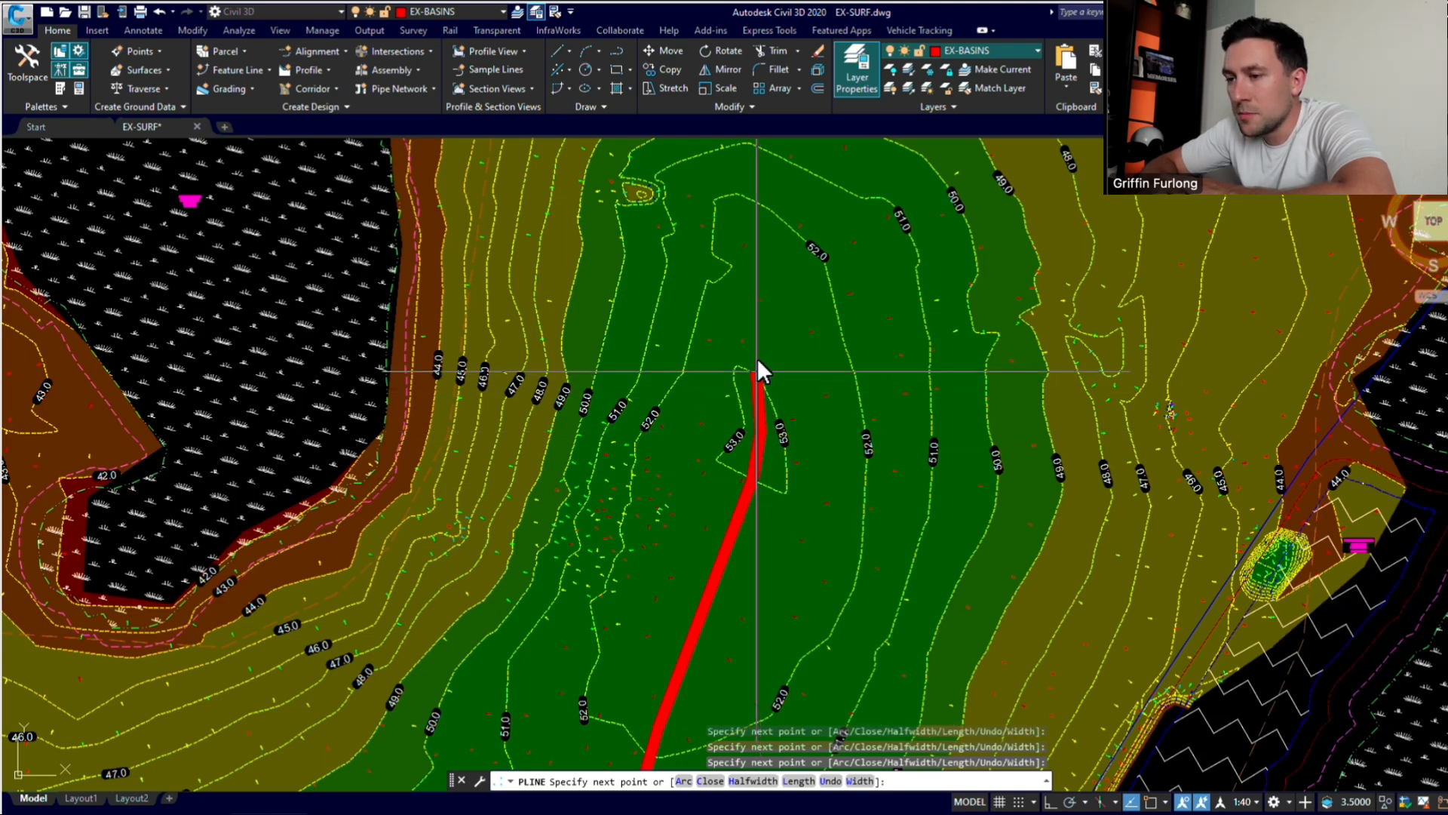
pyautogui.scroll(4, 758, 294)
pyautogui.scroll(-4, 759, 294)
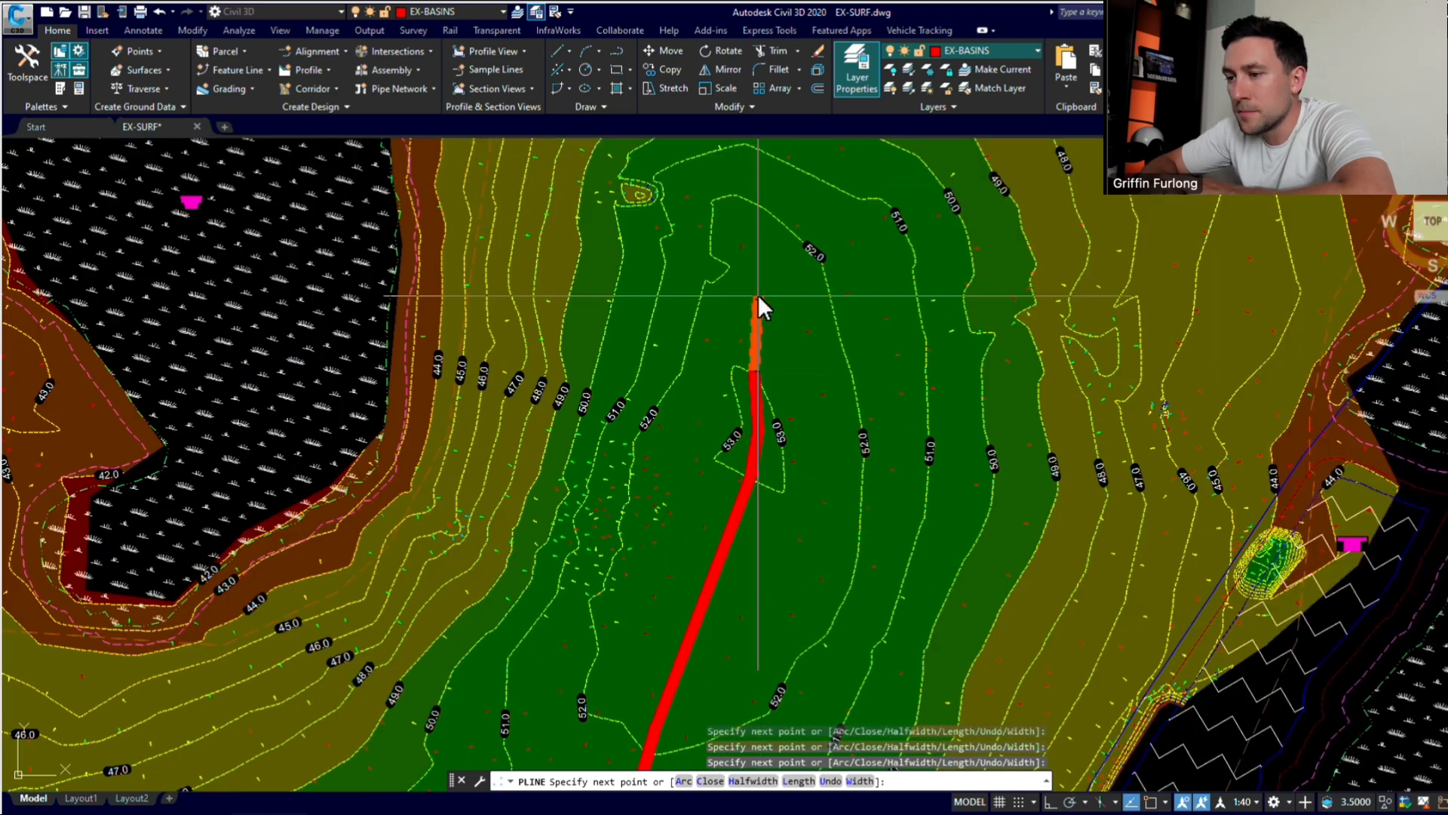
pyautogui.click(765, 202)
pyautogui.scroll(-5, 765, 203)
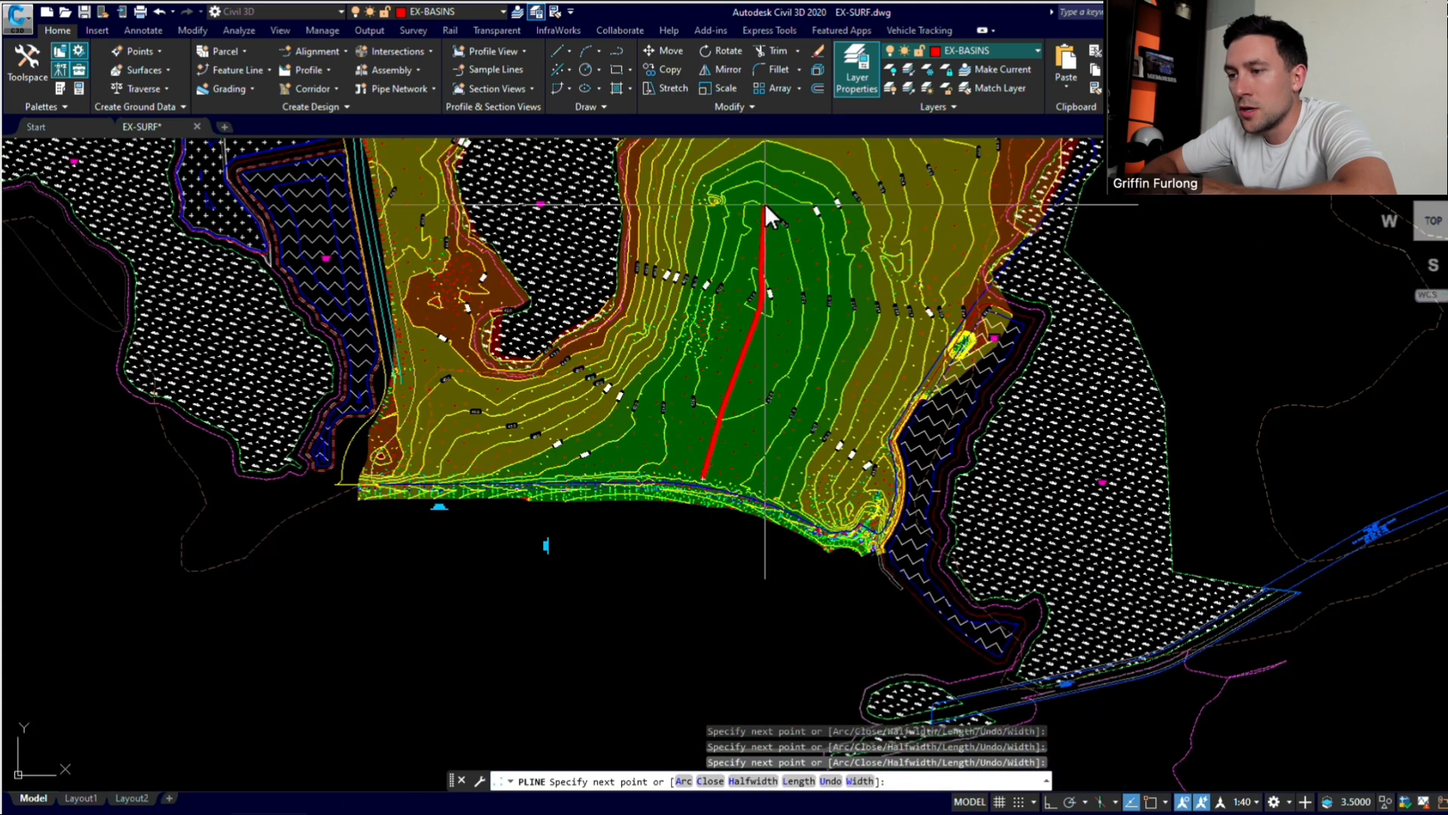
# Step: Continue the ridge polyline northward with a vertex on each of the next four contours below 52.0
pyautogui.scroll(-3, 766, 202)
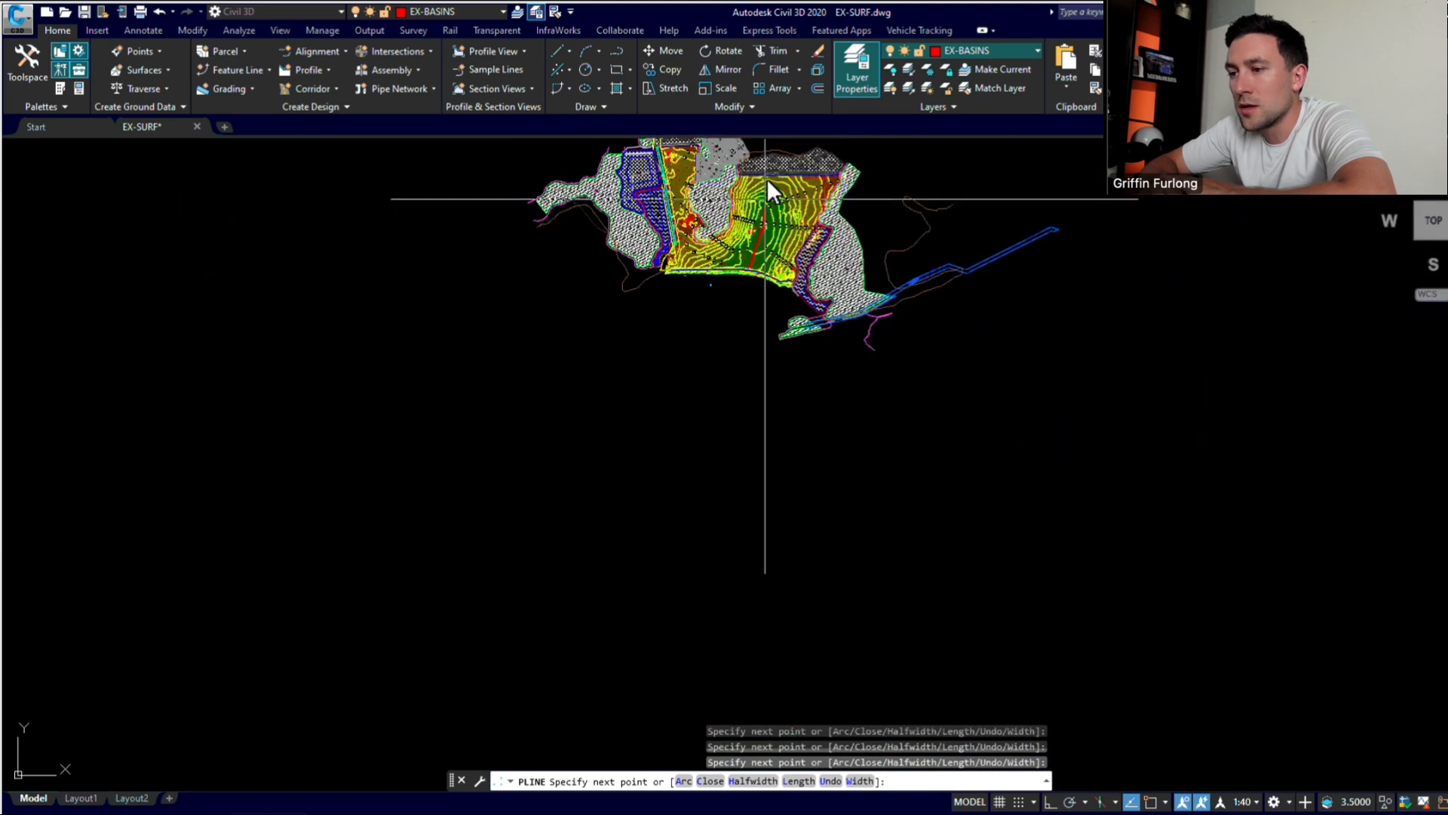
pyautogui.scroll(9, 757, 404)
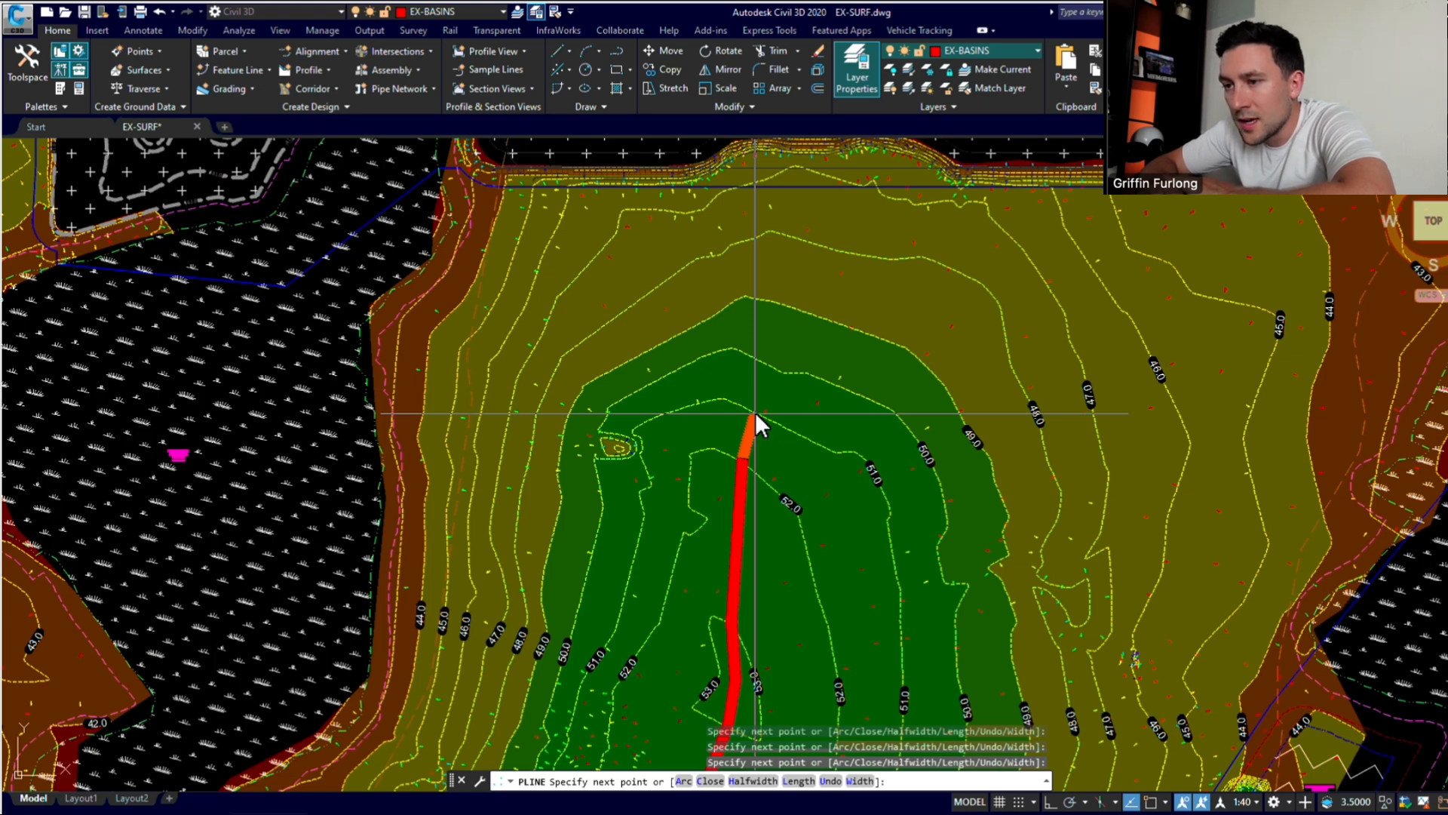
pyautogui.click(754, 412)
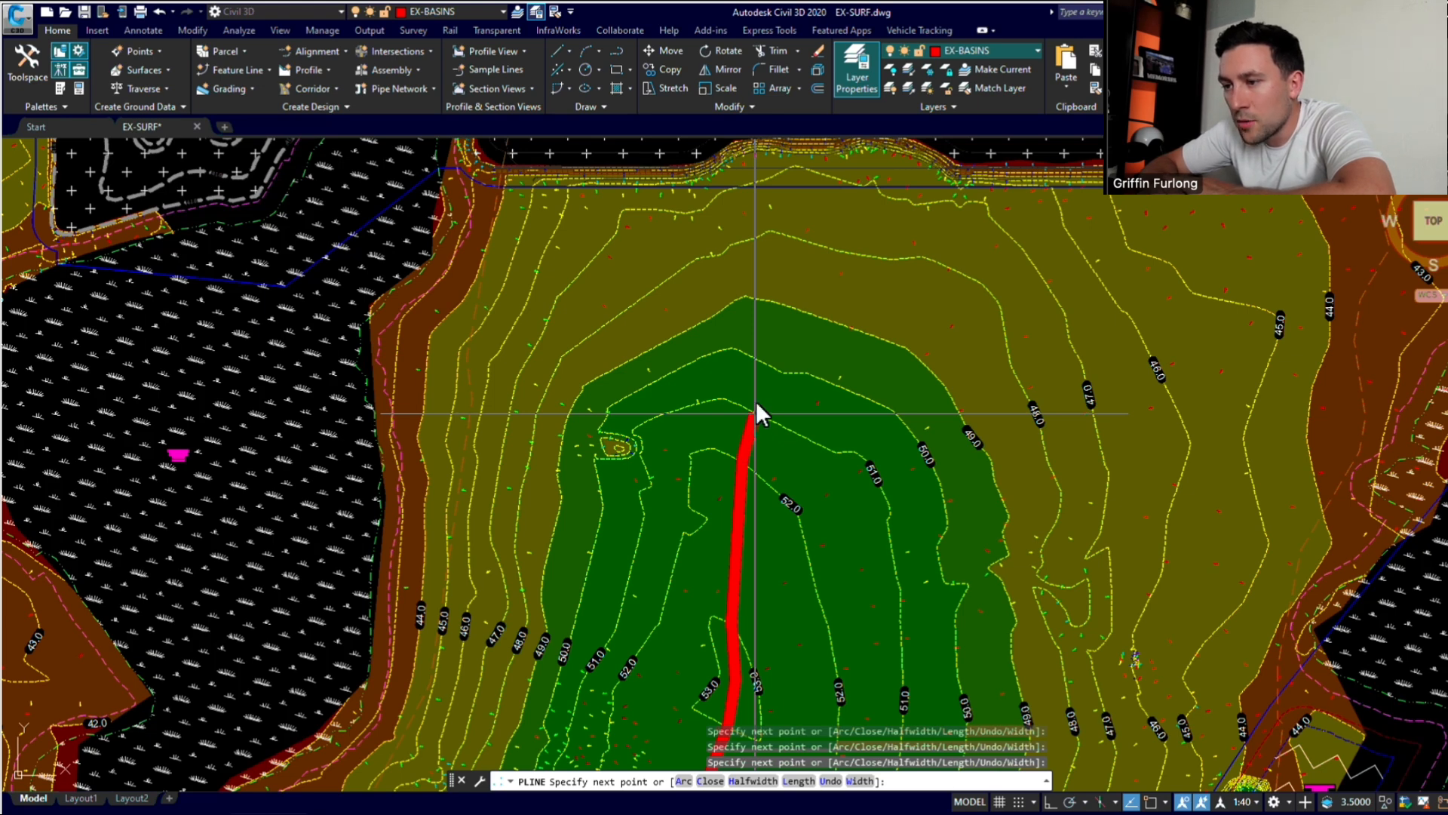
pyautogui.click(772, 365)
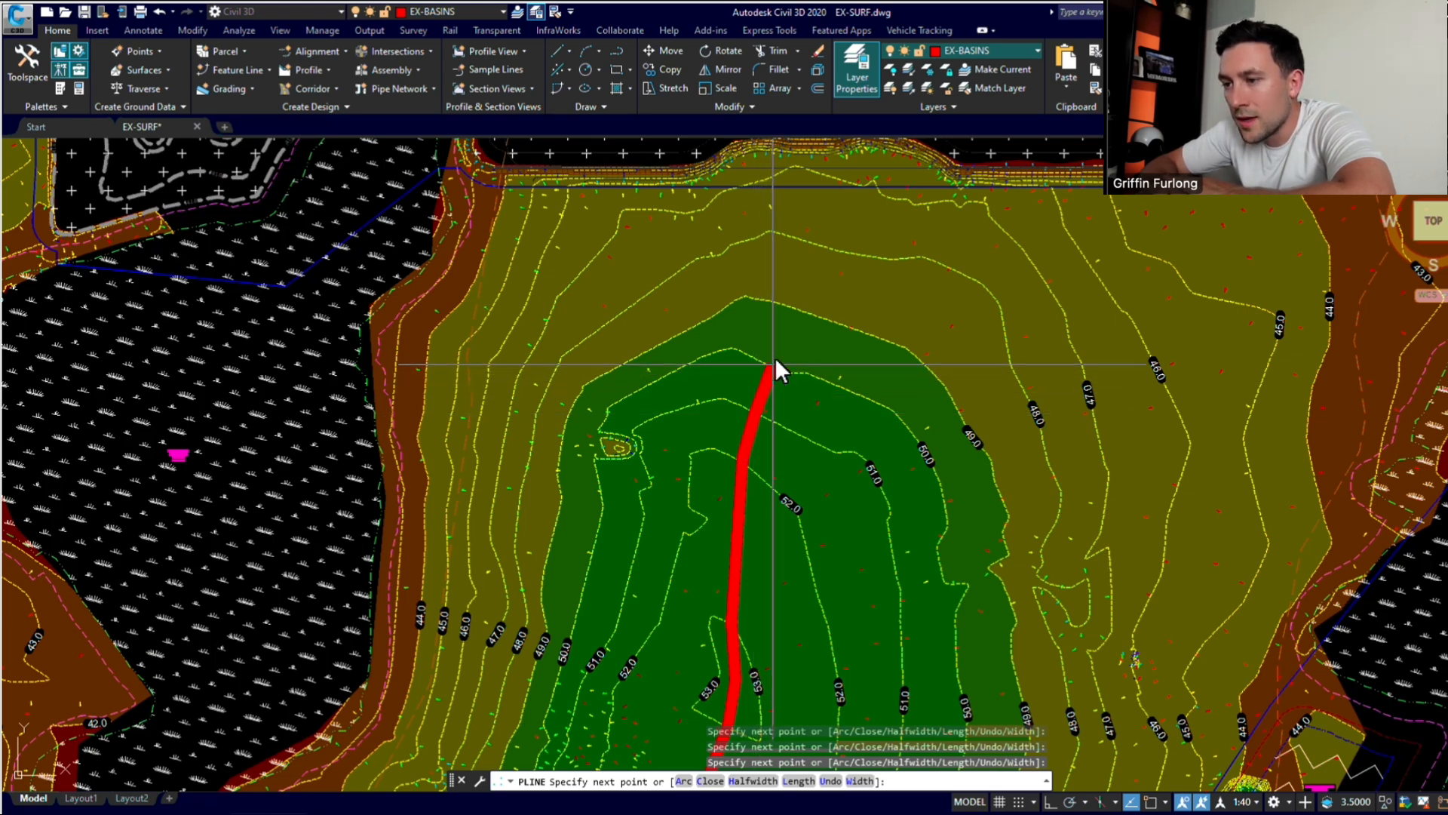
pyautogui.click(788, 310)
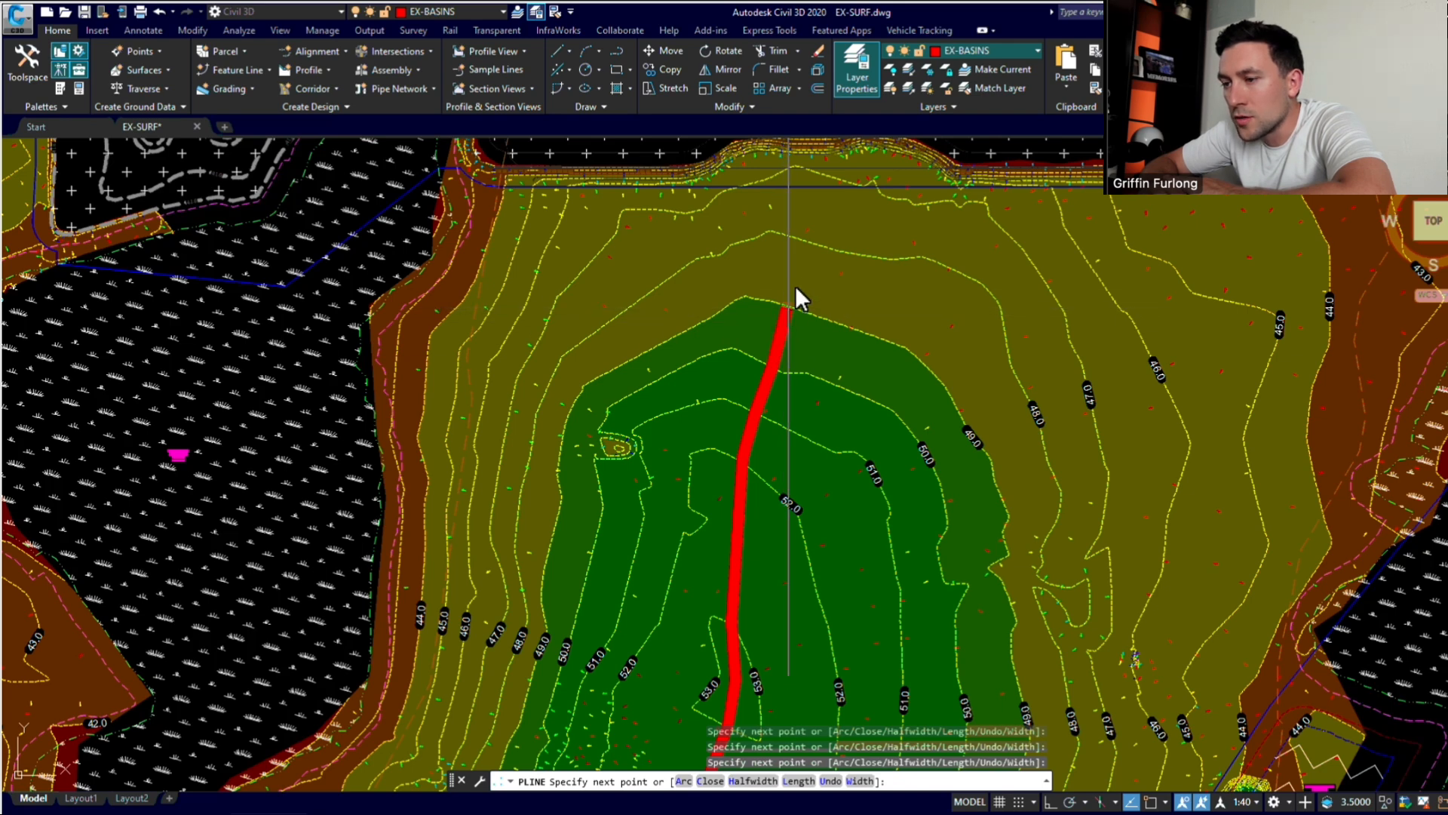
pyautogui.click(805, 240)
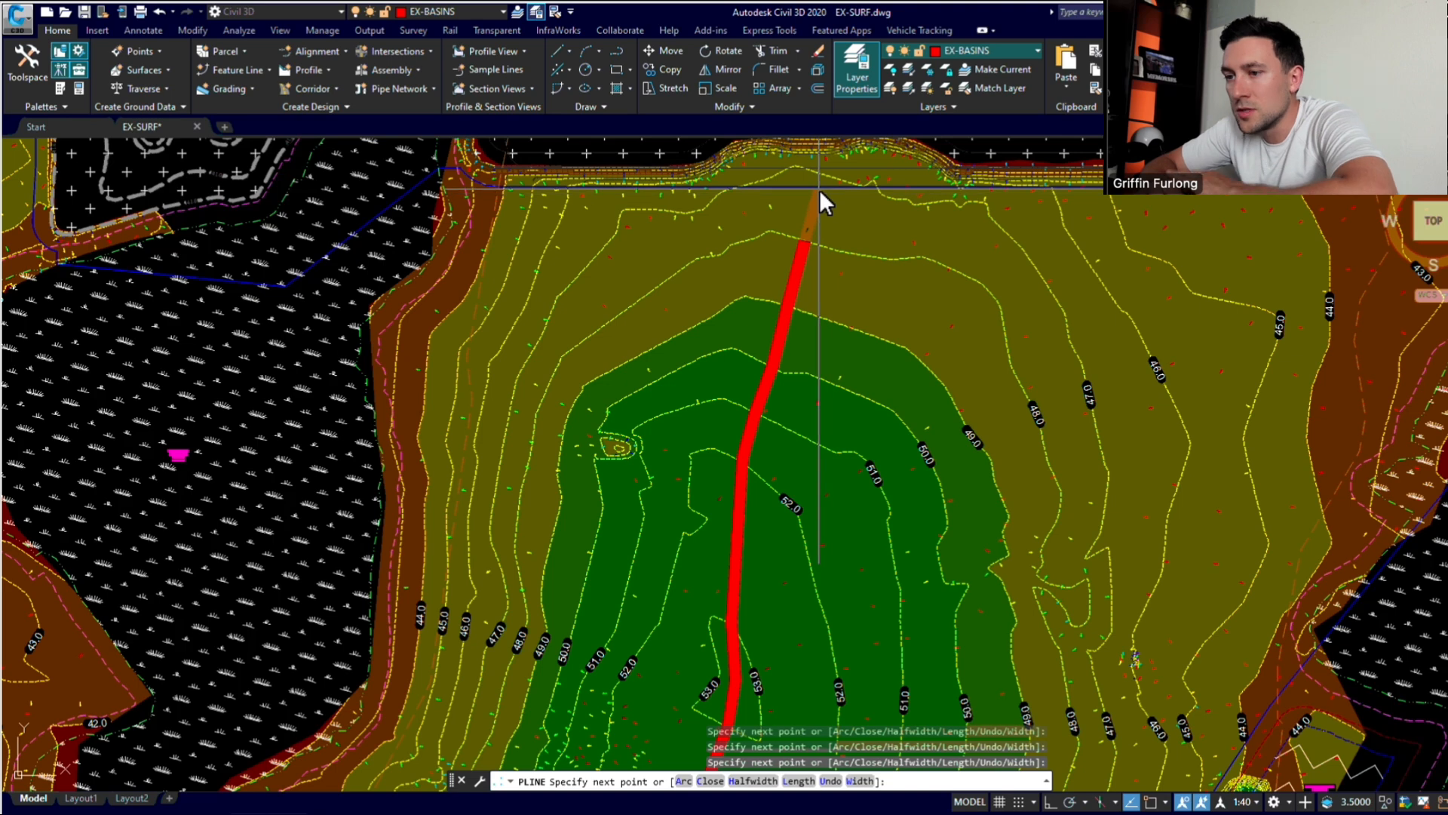
# Step: Finish the ridge polyline on the blue northern boundary line using a one-time Nearest snap, and end the command
pyautogui.scroll(2, 819, 188)
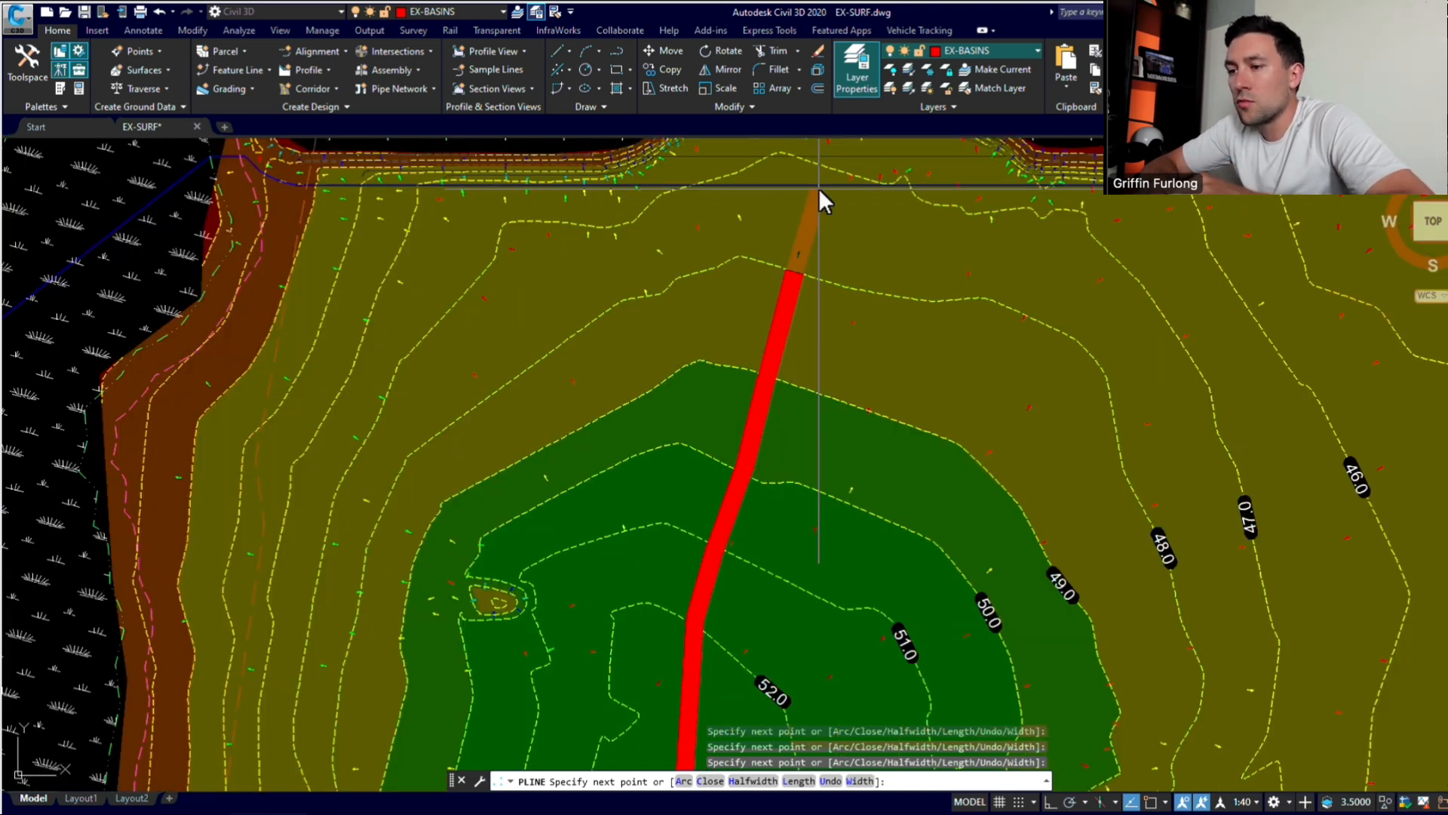
pyautogui.scroll(2, 819, 190)
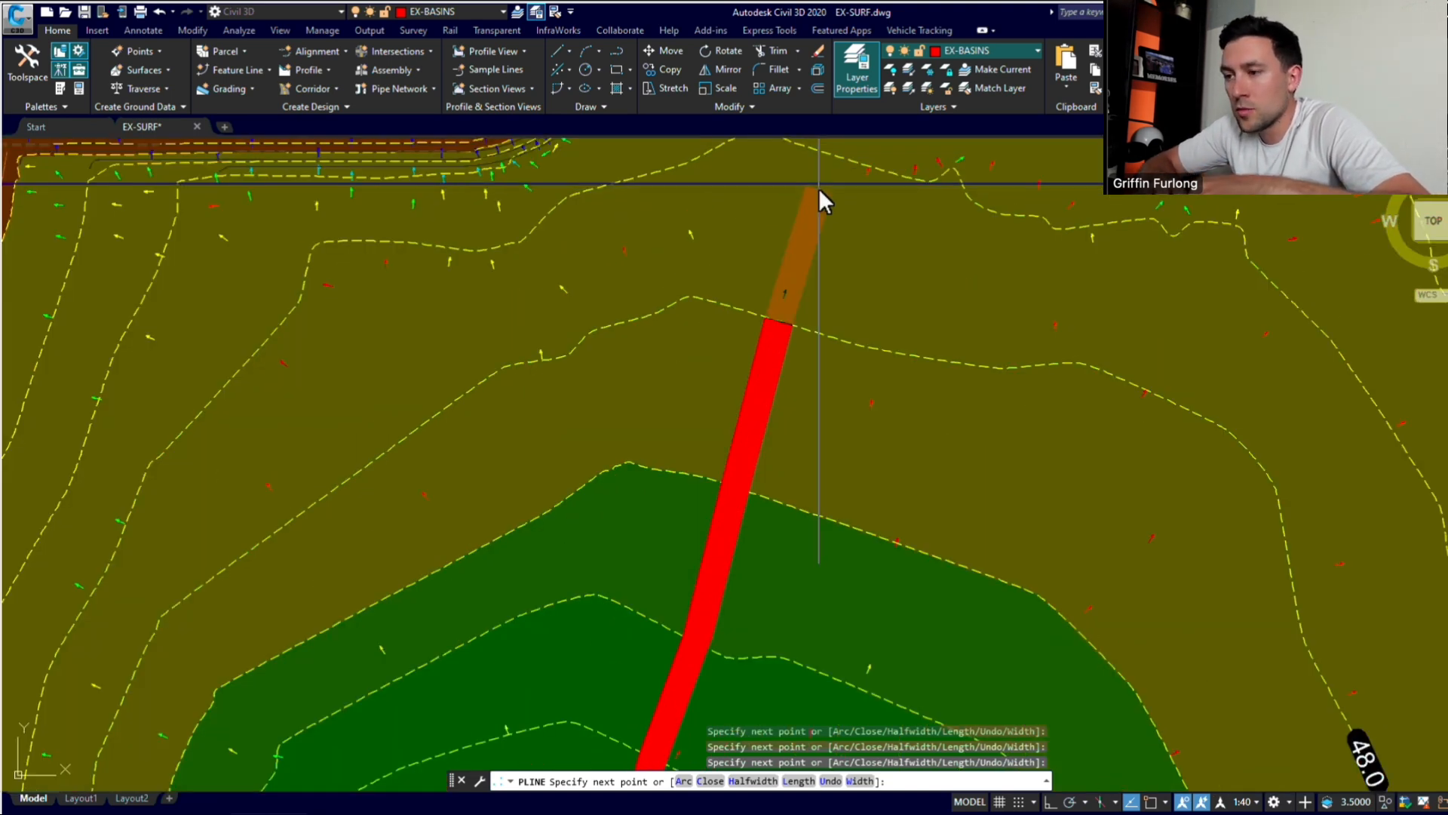
pyautogui.keyDown('shift'); pyautogui.rightClick(819, 190); pyautogui.keyUp('shift')
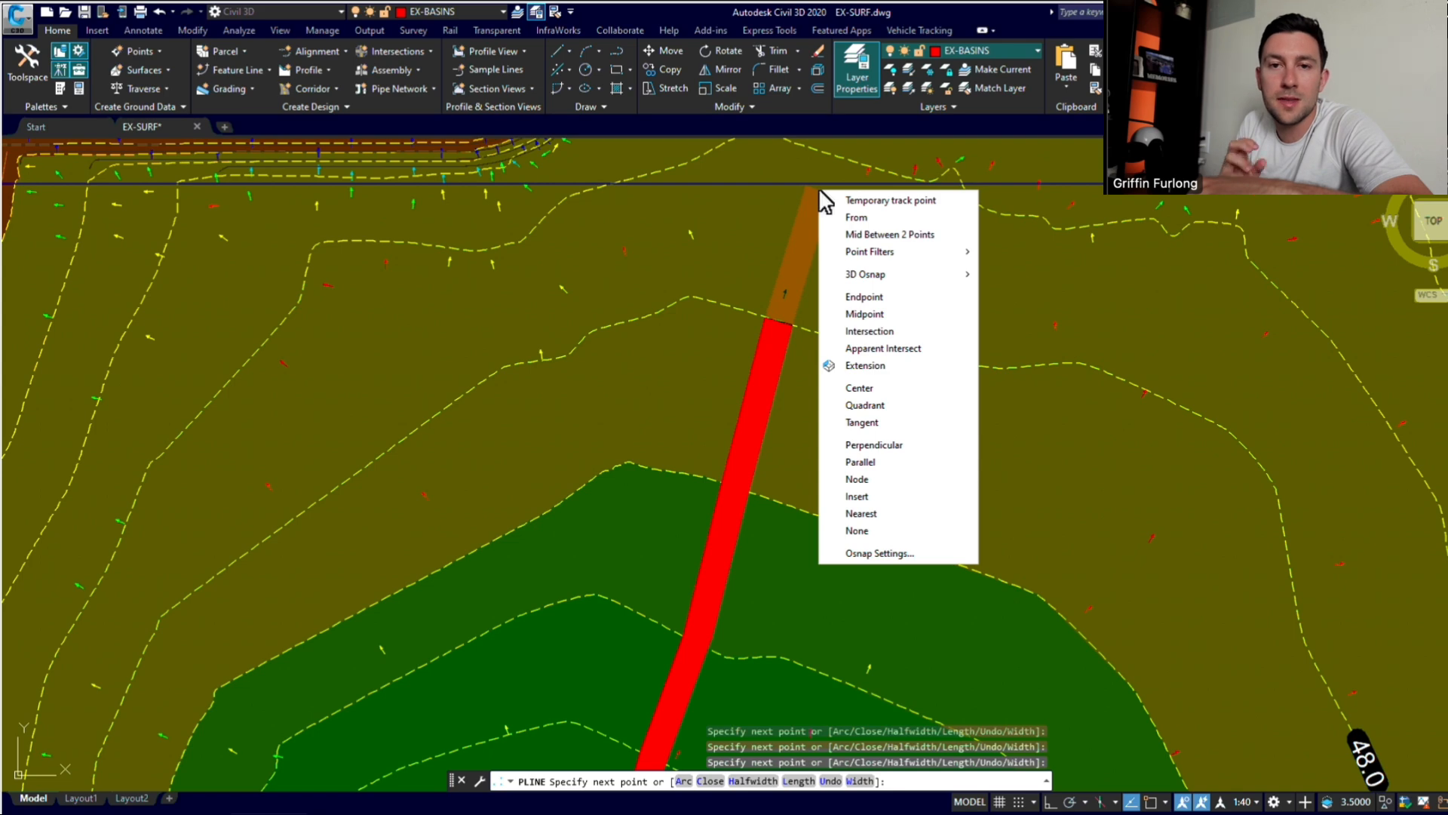
pyautogui.click(879, 513)
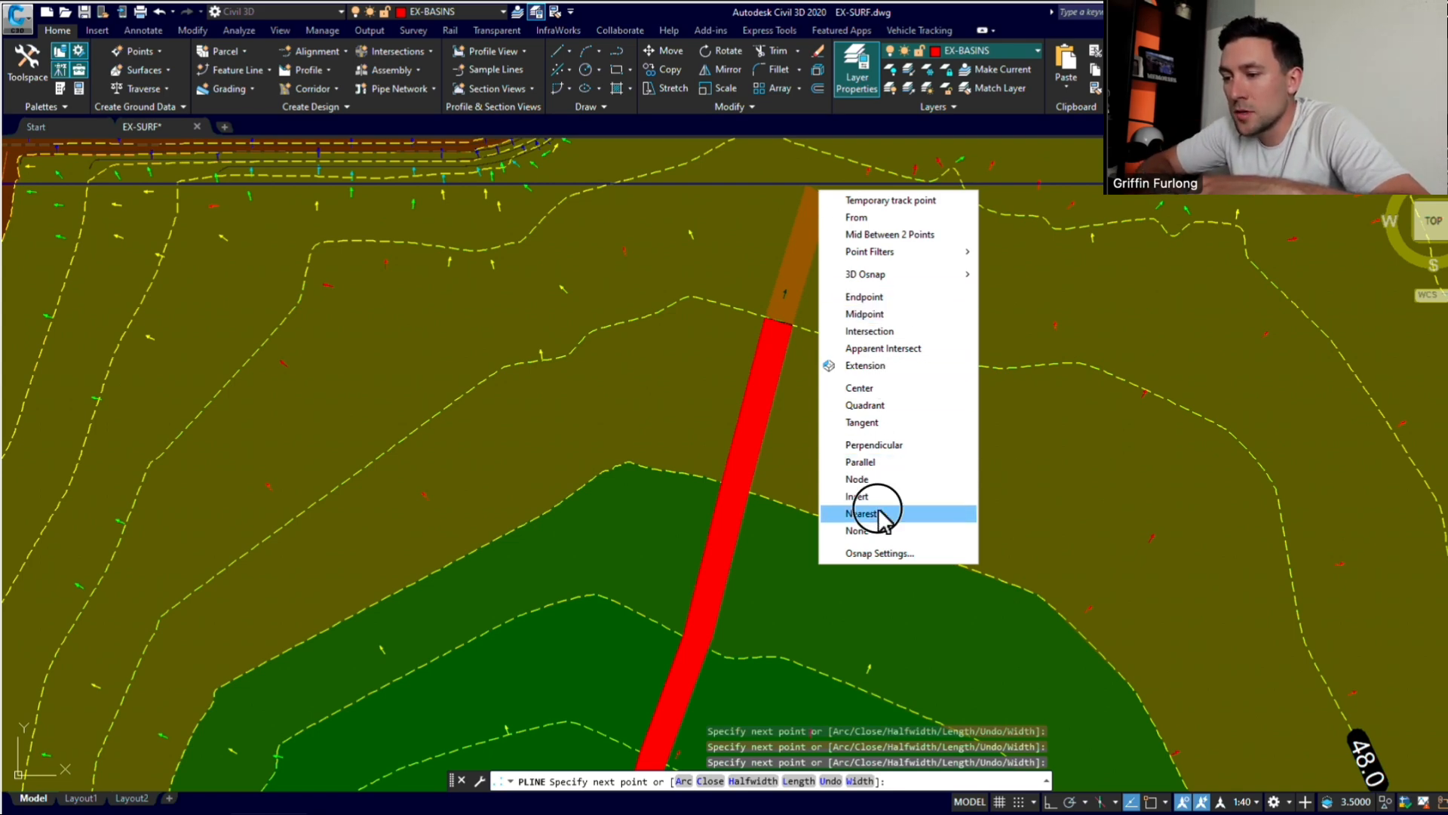
pyautogui.click(808, 183)
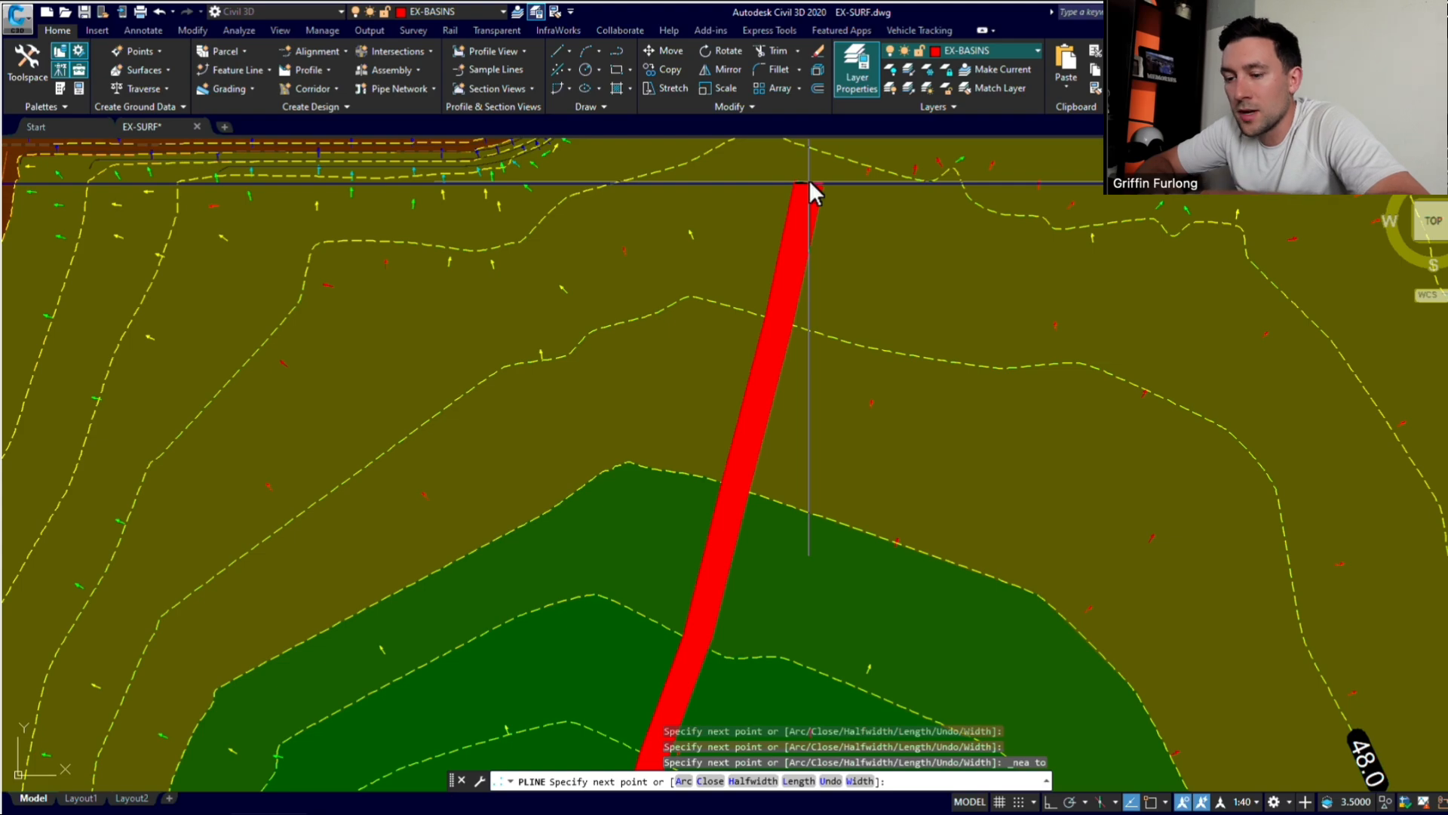
pyautogui.press('Escape')
# Step: Draw a second wide polyline from the blue eastern boundary line westward across the contours to the 52.0 contour
pyautogui.scroll(-3, 847, 349)
pyautogui.moveTo(853, 441); pyautogui.dragTo(893, 279, button='middle')
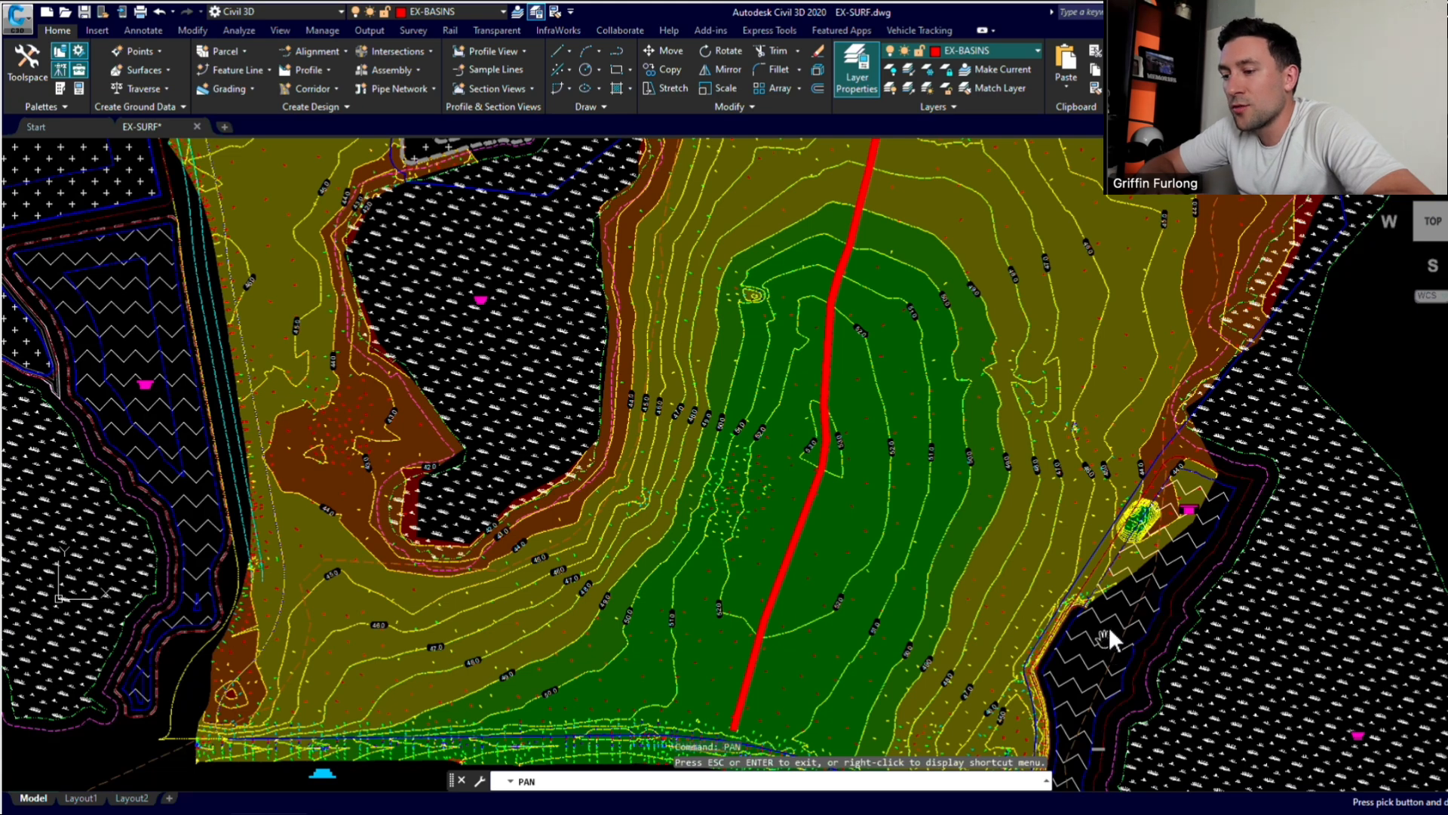
pyautogui.moveTo(1115, 614); pyautogui.dragTo(1048, 546)
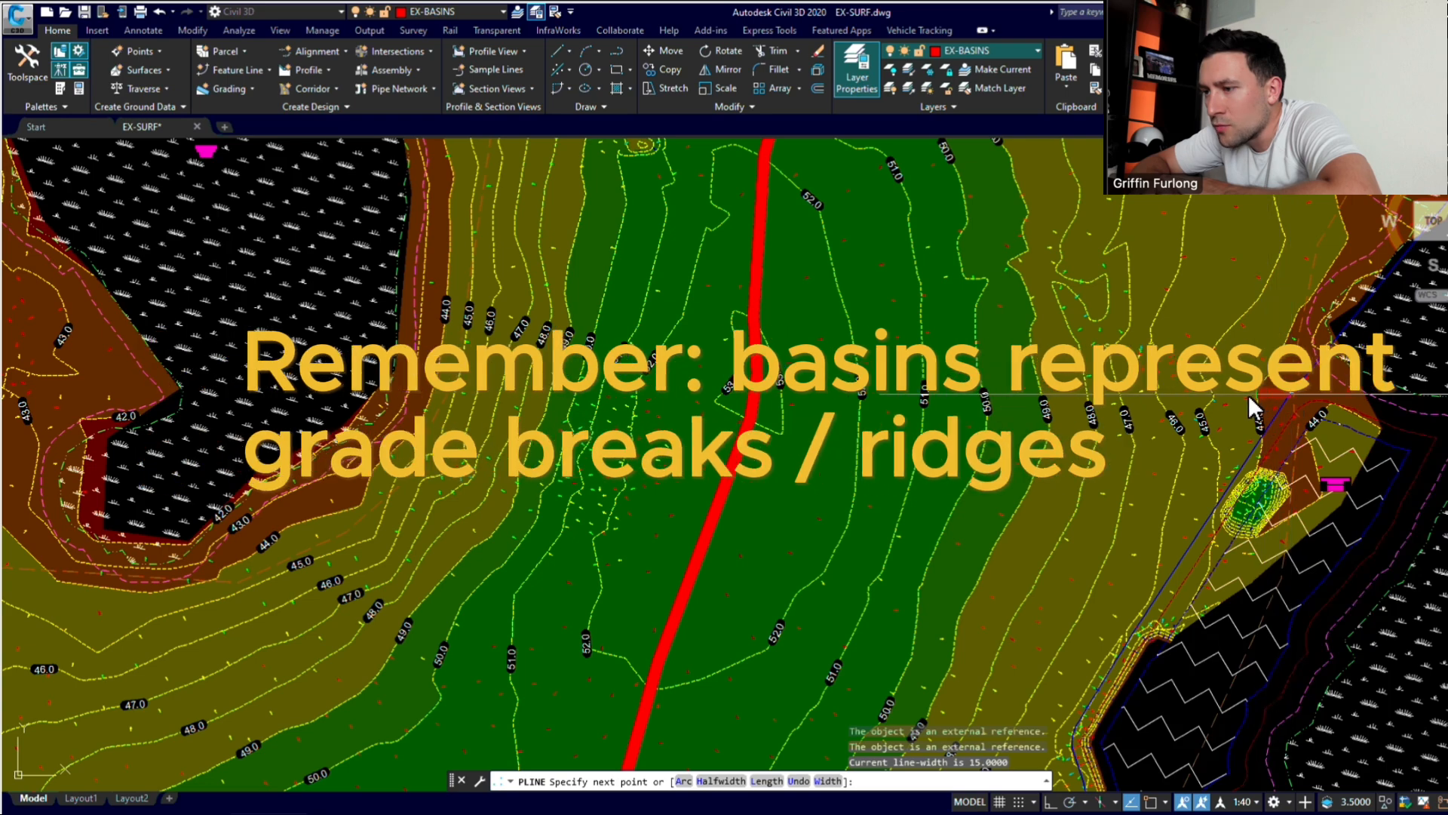
pyautogui.click(1215, 392)
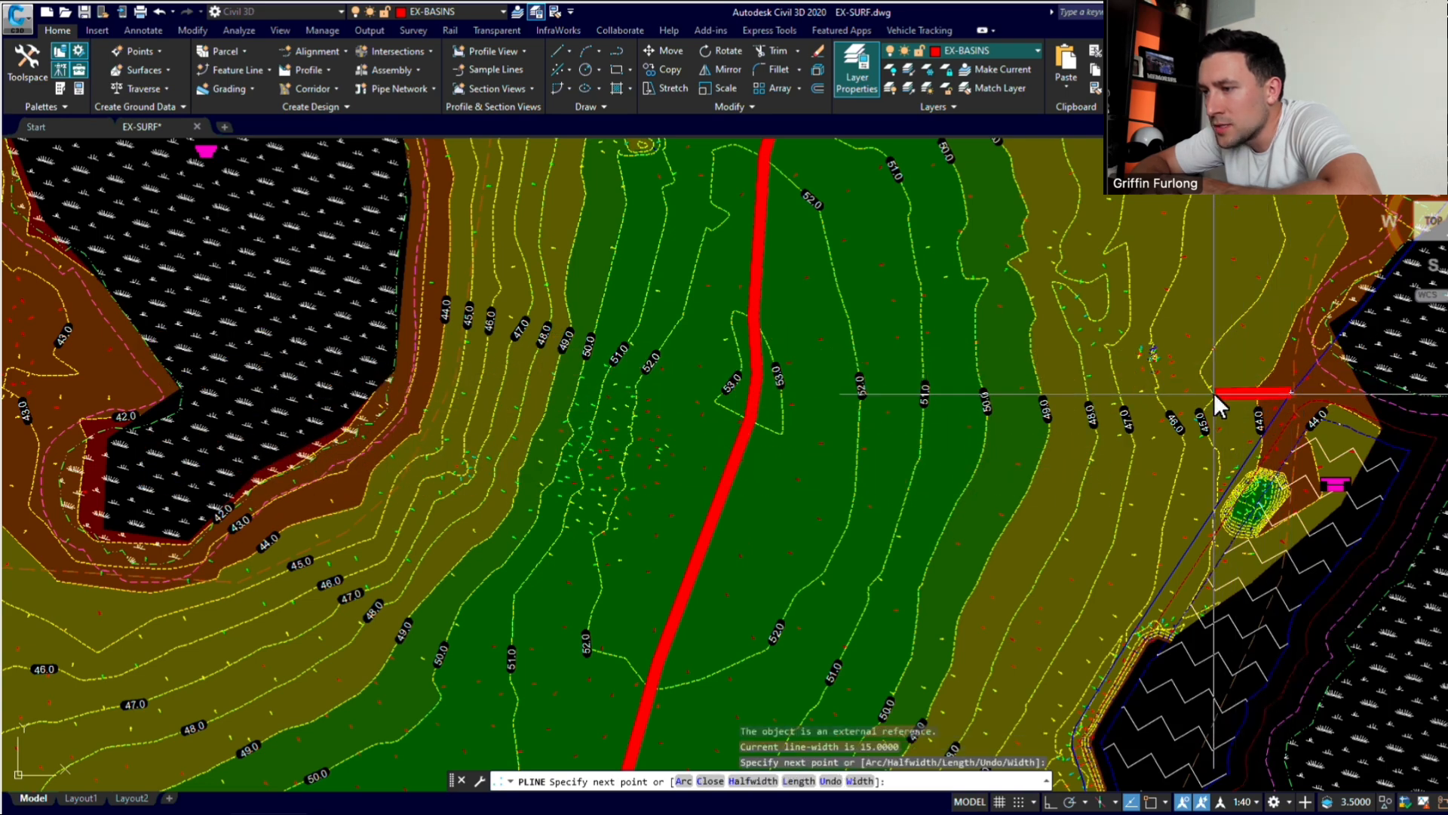
pyautogui.click(1156, 394)
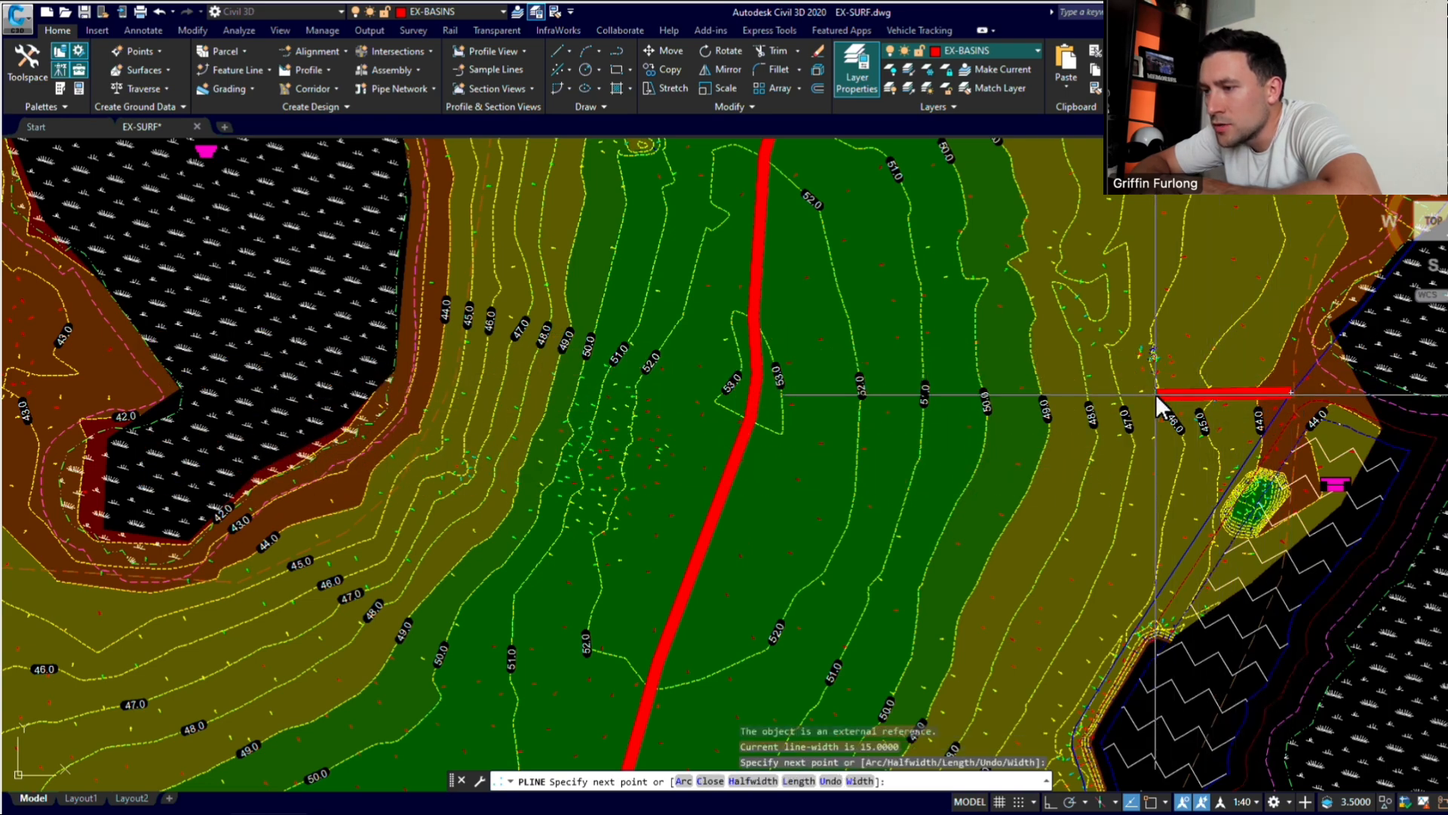
pyautogui.click(1116, 394)
pyautogui.click(1088, 394)
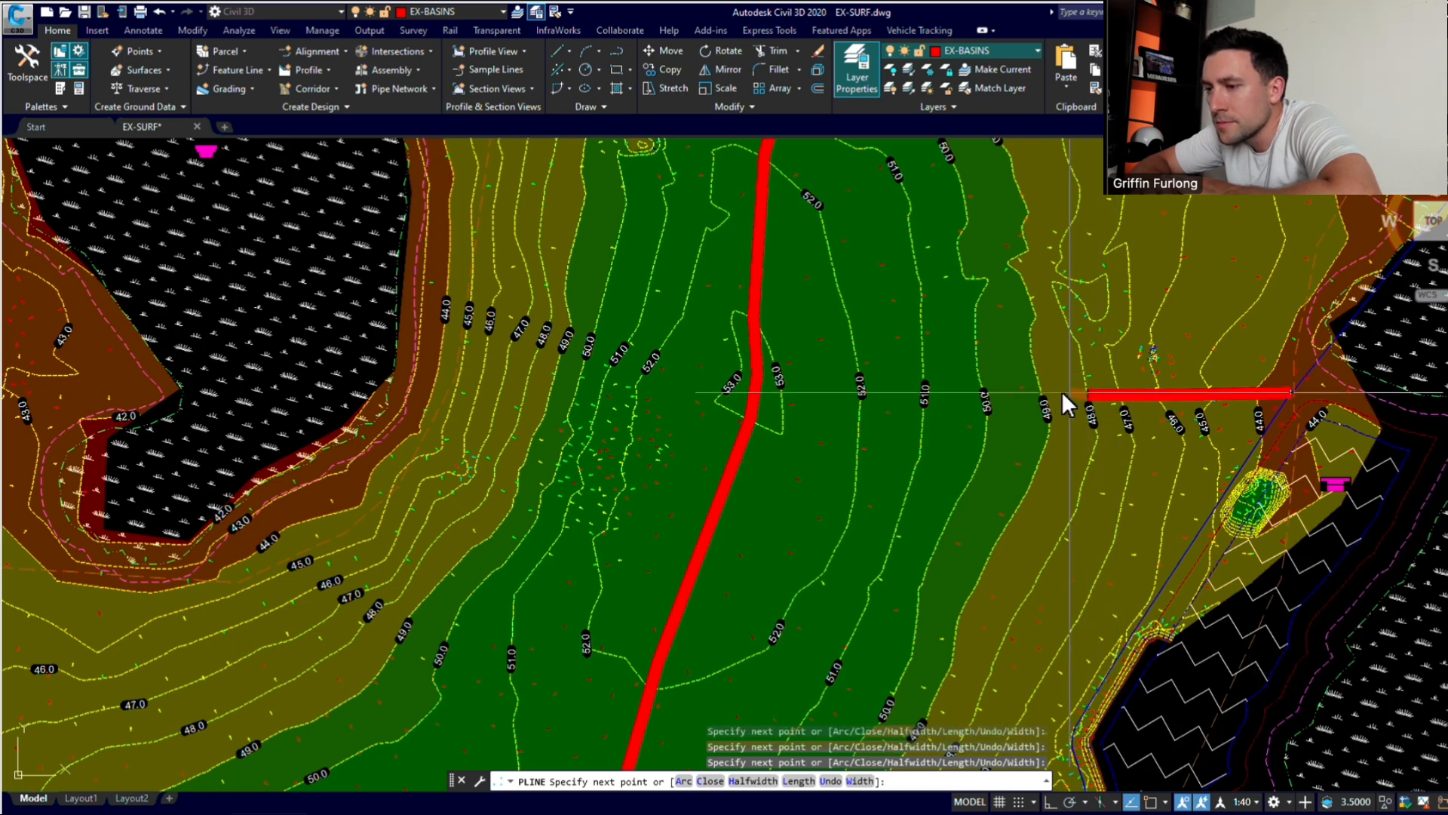
pyautogui.click(984, 387)
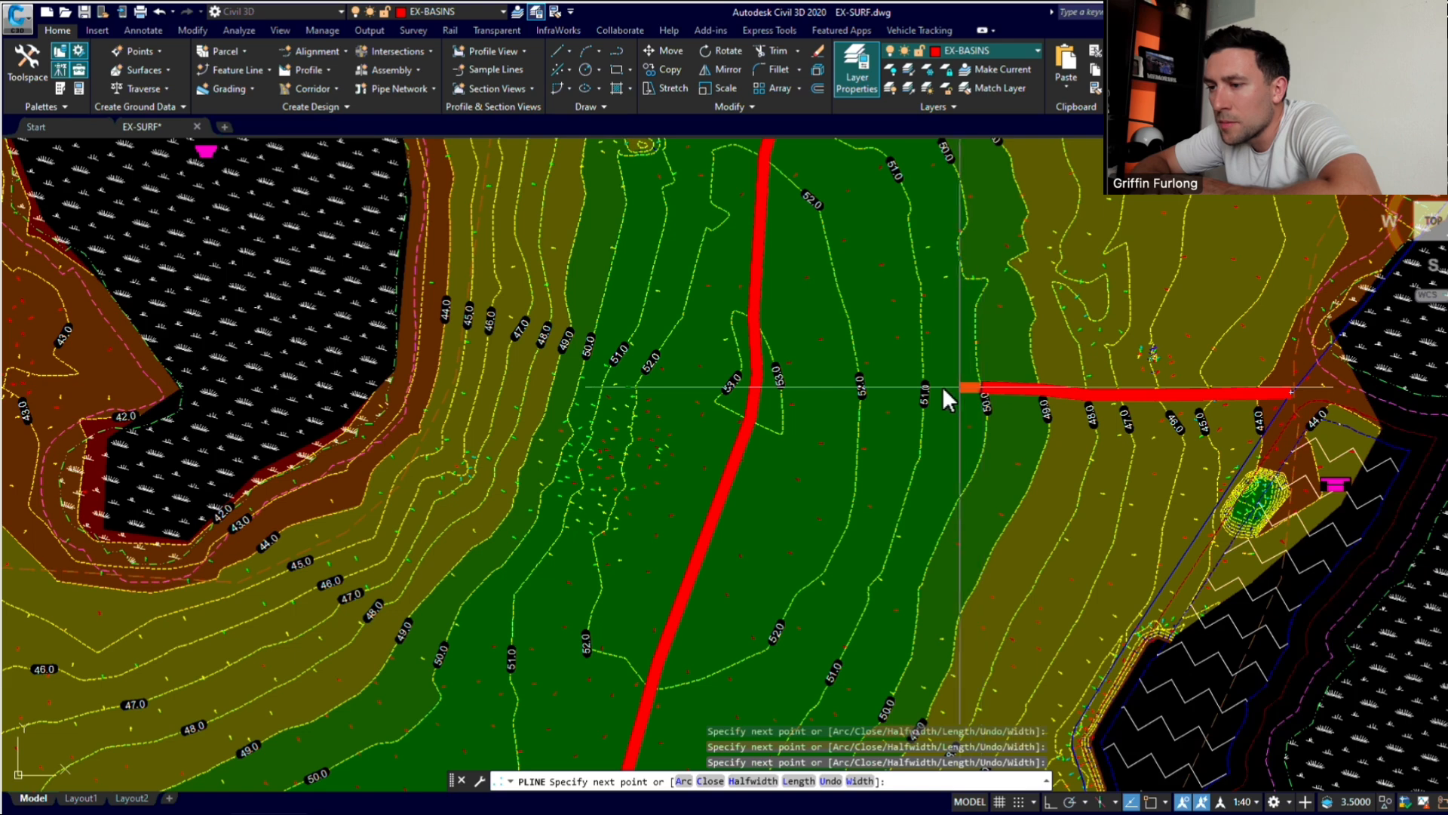
pyautogui.click(923, 385)
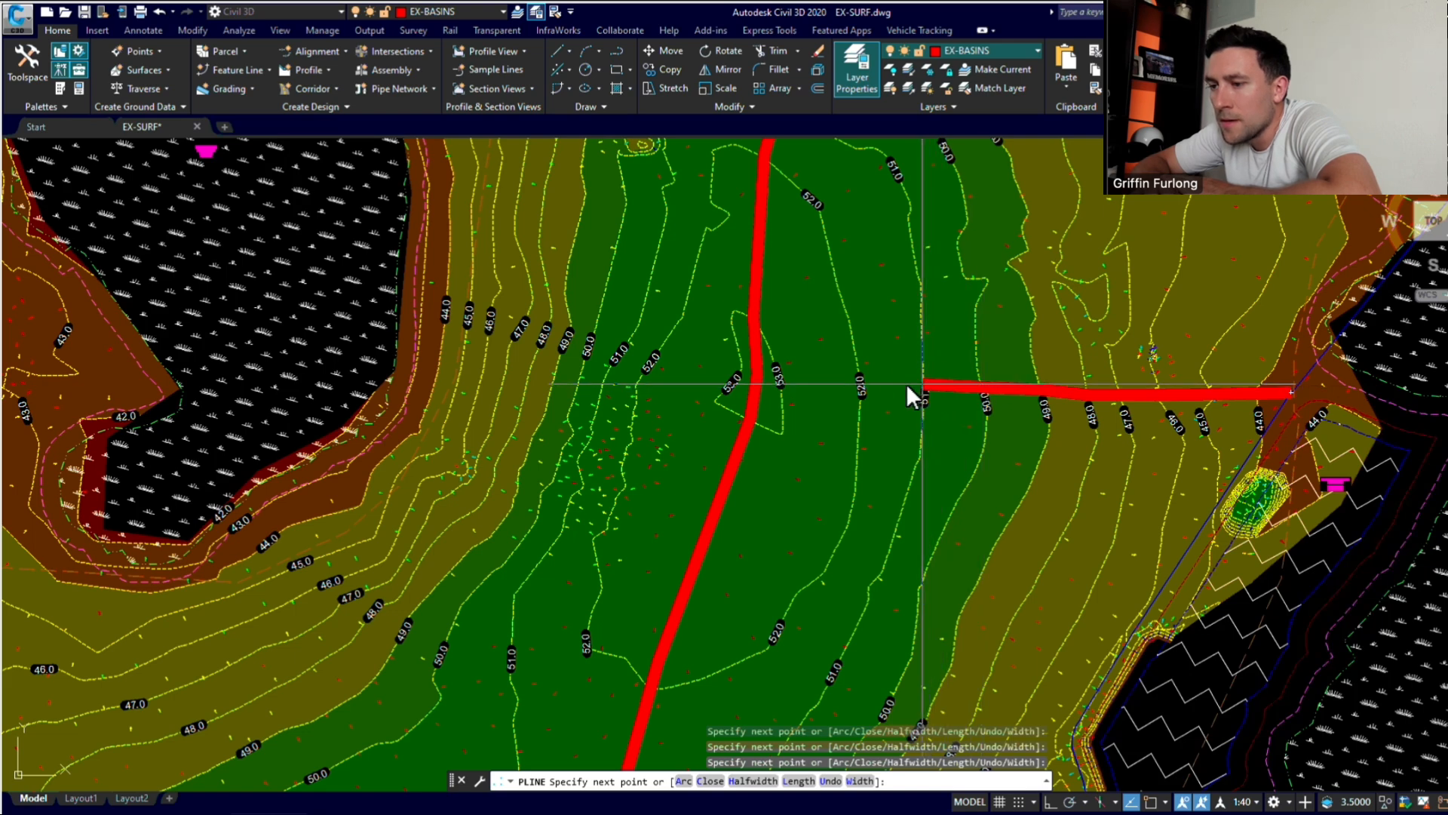
pyautogui.click(856, 385)
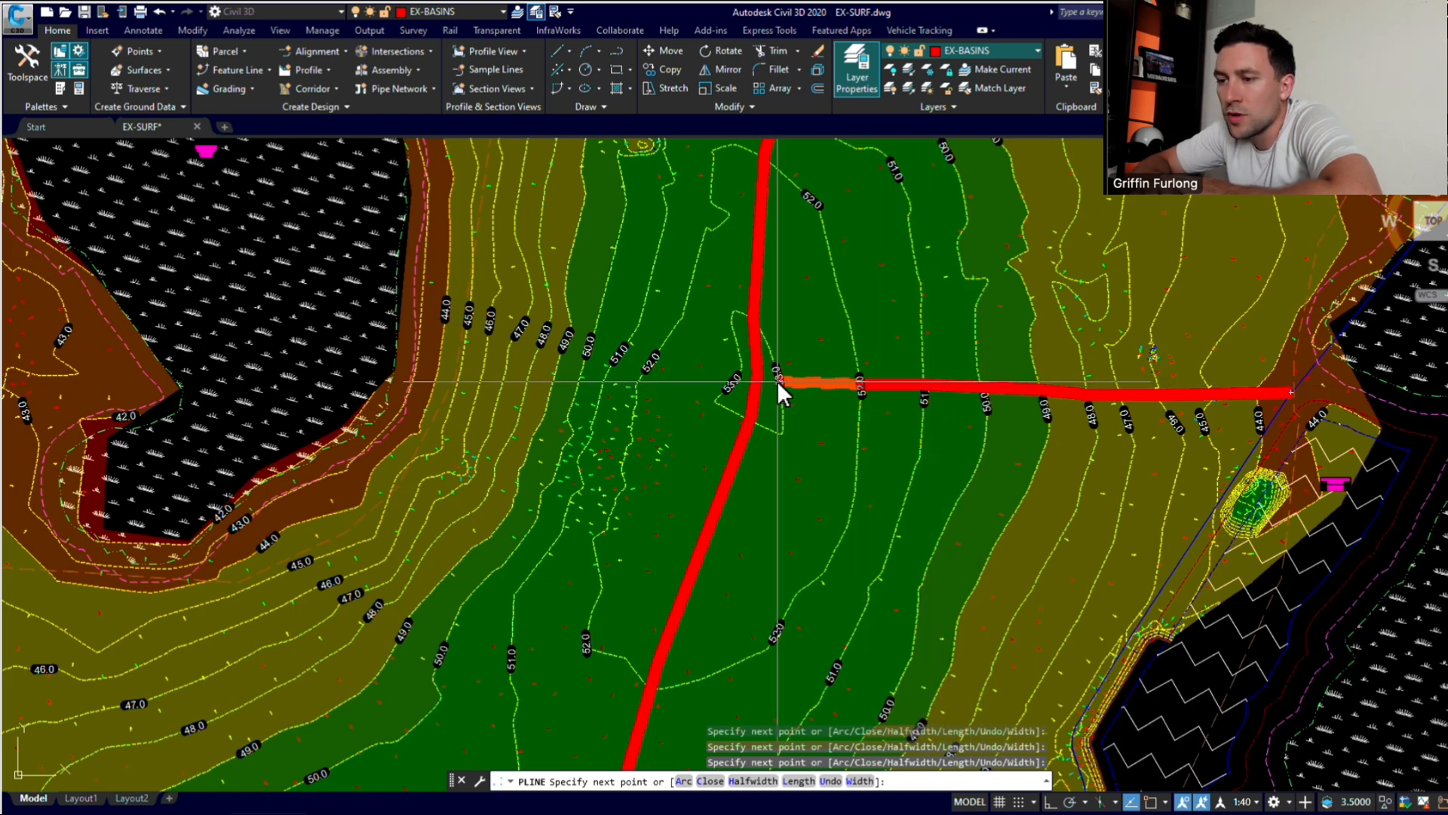
# Step: Turn object snap back on and connect the second polyline to the ridge polyline's vertex inside the closed 53.0 contour
pyautogui.scroll(3, 775, 374)
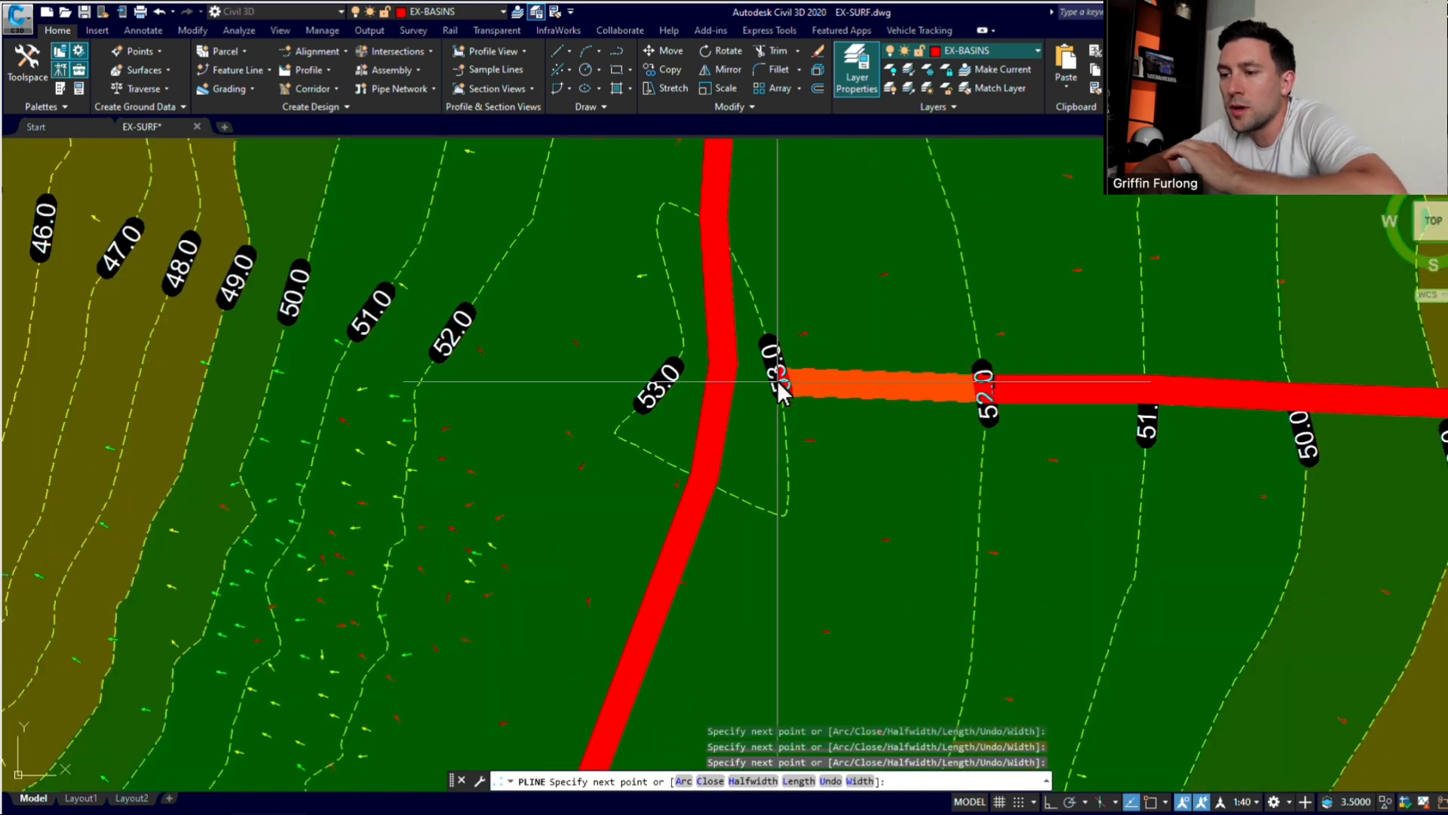
pyautogui.click(1150, 802)
pyautogui.click(735, 389)
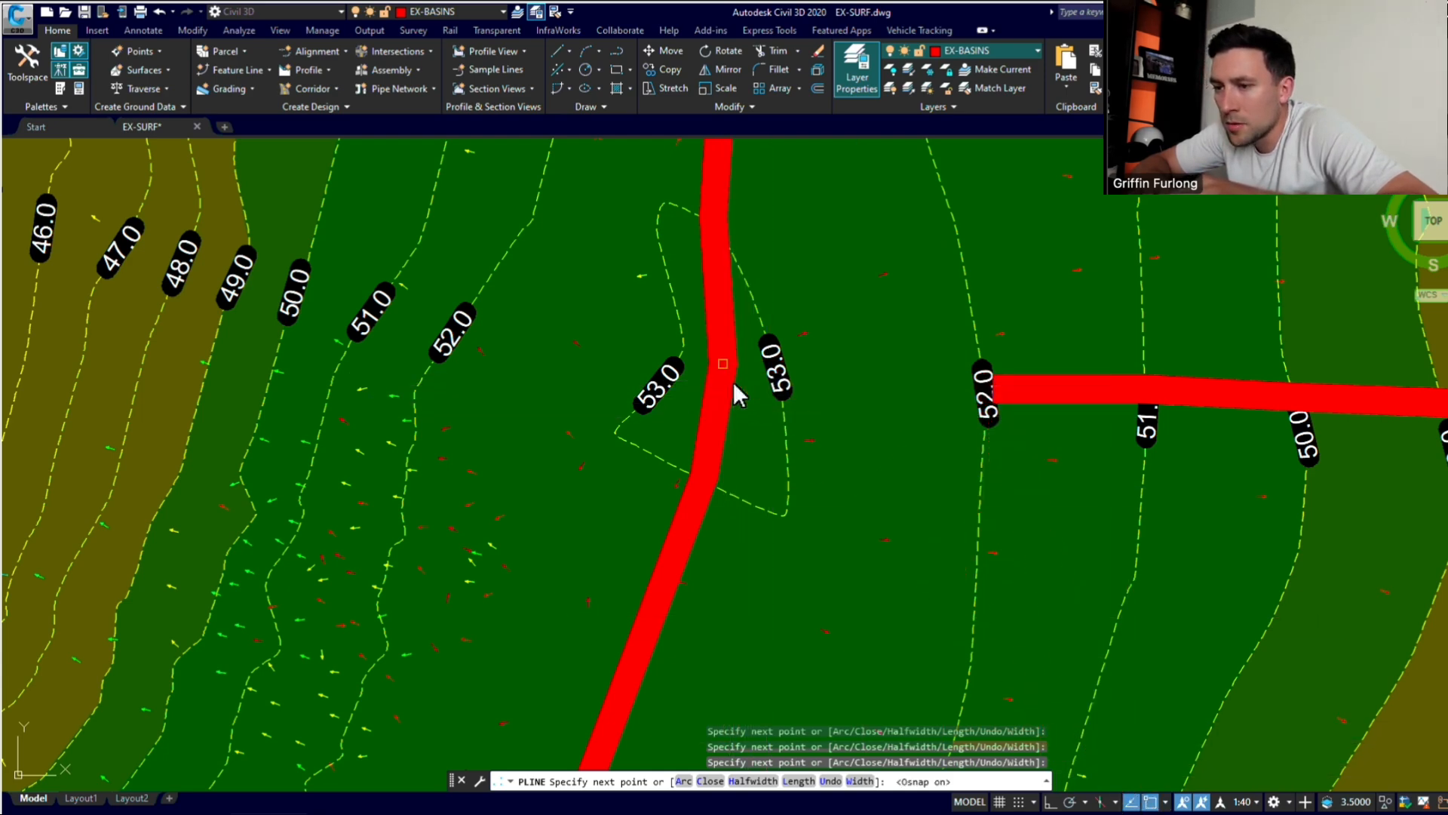
# Step: End the second basin polyline at the ridge polyline's vertex inside the closed 53.0 contour
pyautogui.press('Escape')
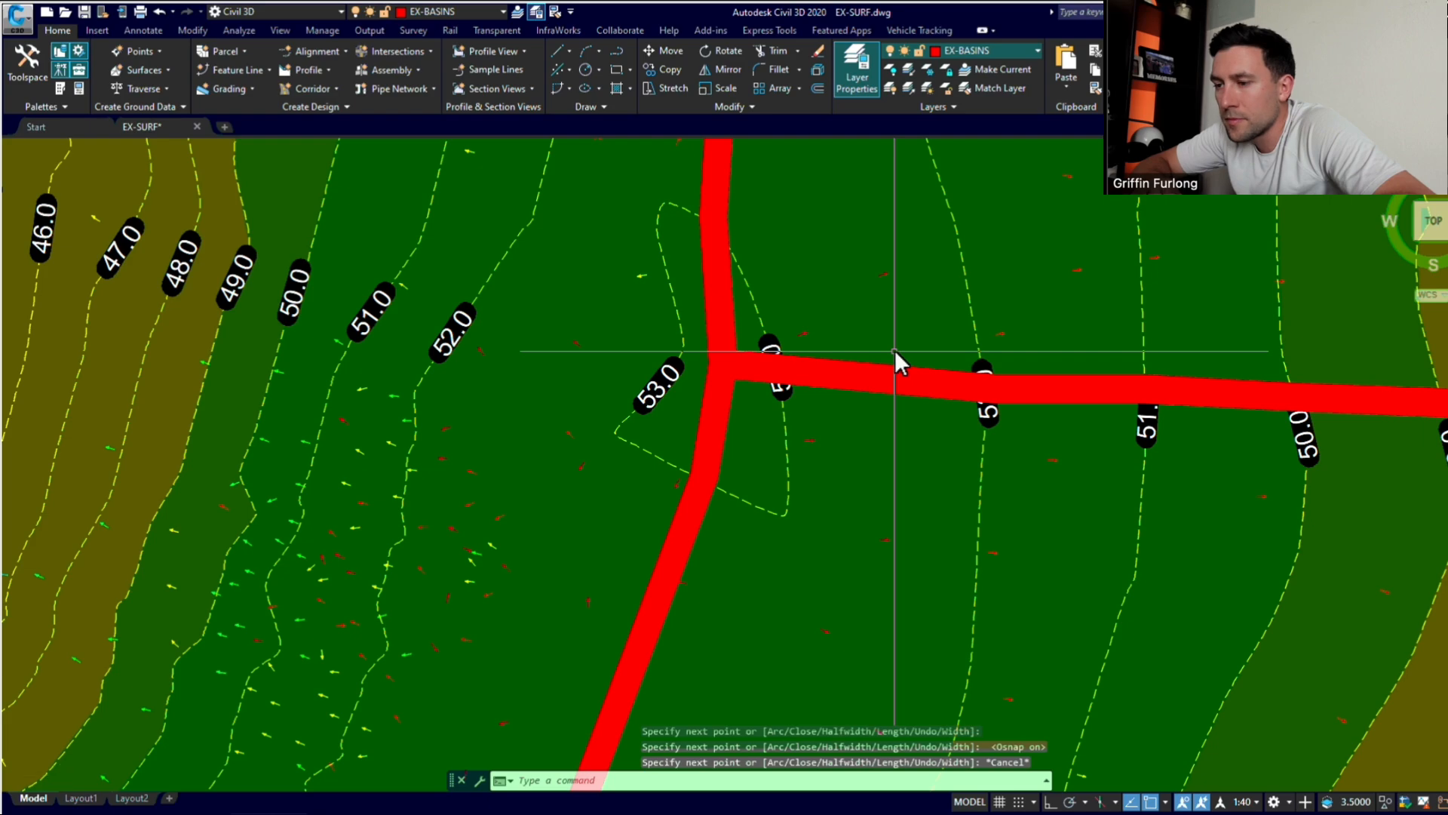
pyautogui.scroll(-6, 895, 350)
pyautogui.scroll(-2, 895, 350)
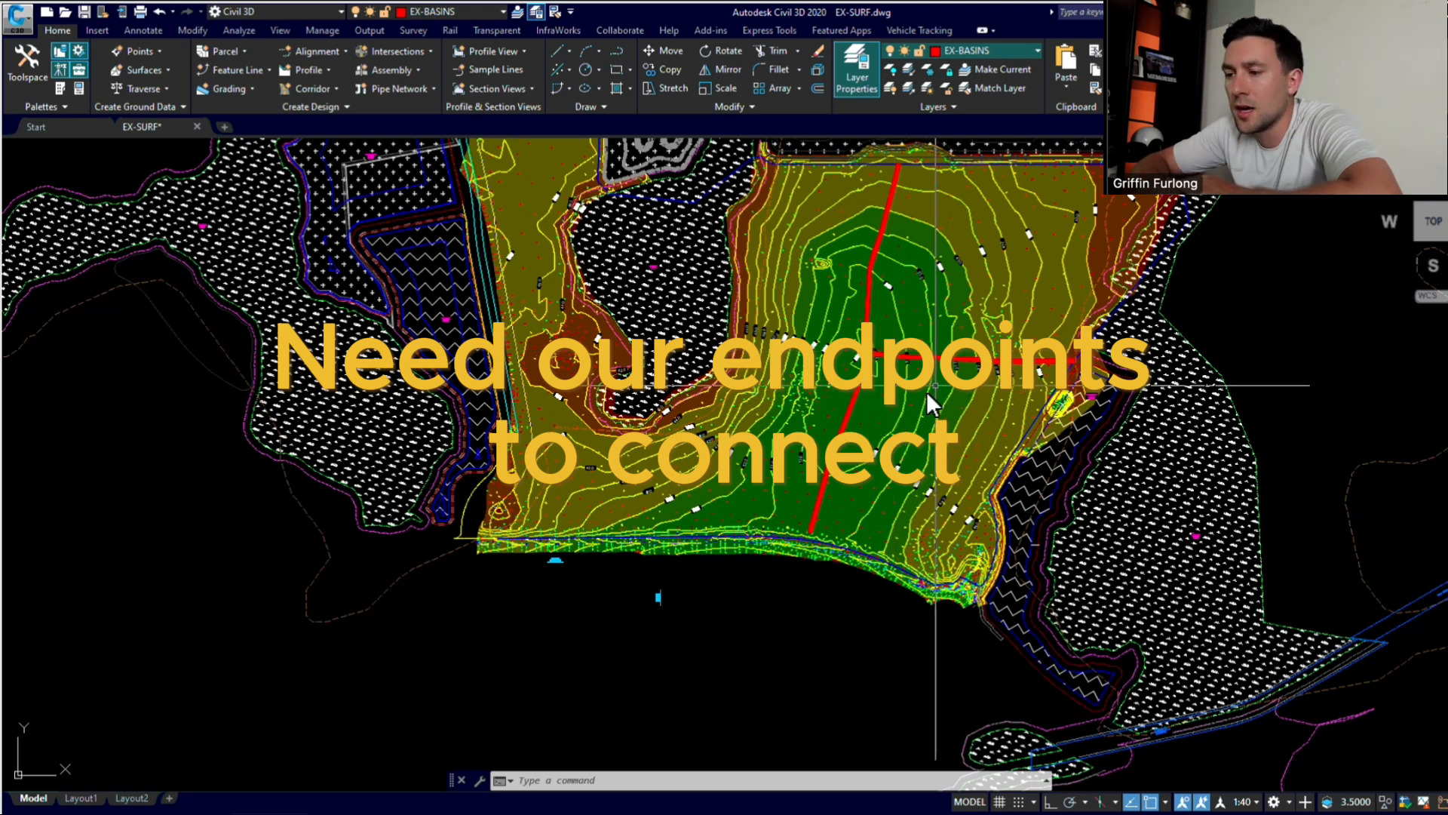
# Step: Extend the ridge polyline's southern end to the blue southern boundary line, using that line as a boundary edge, and end the command
pyautogui.scroll(2, 885, 412)
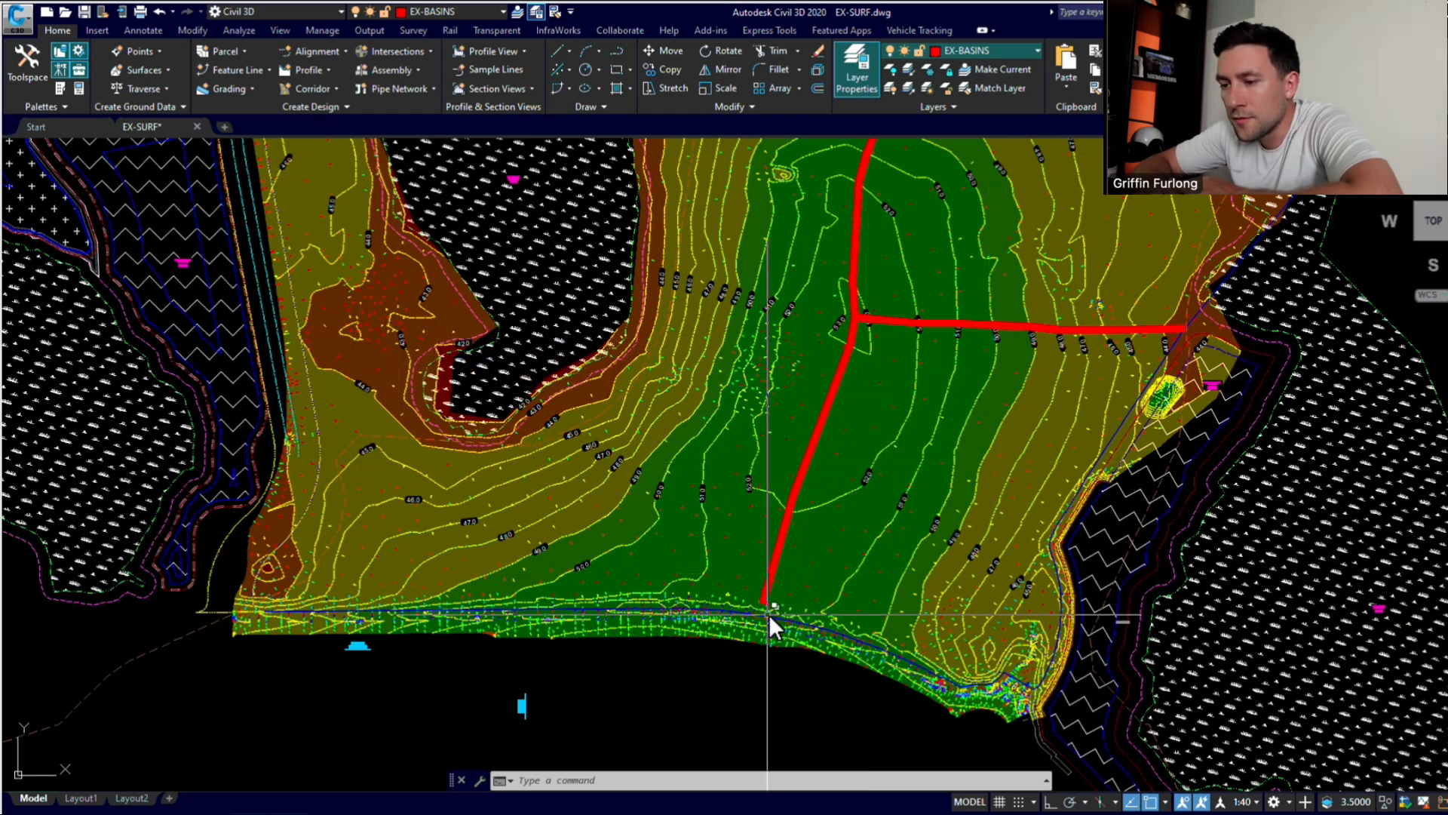
pyautogui.scroll(4, 768, 614)
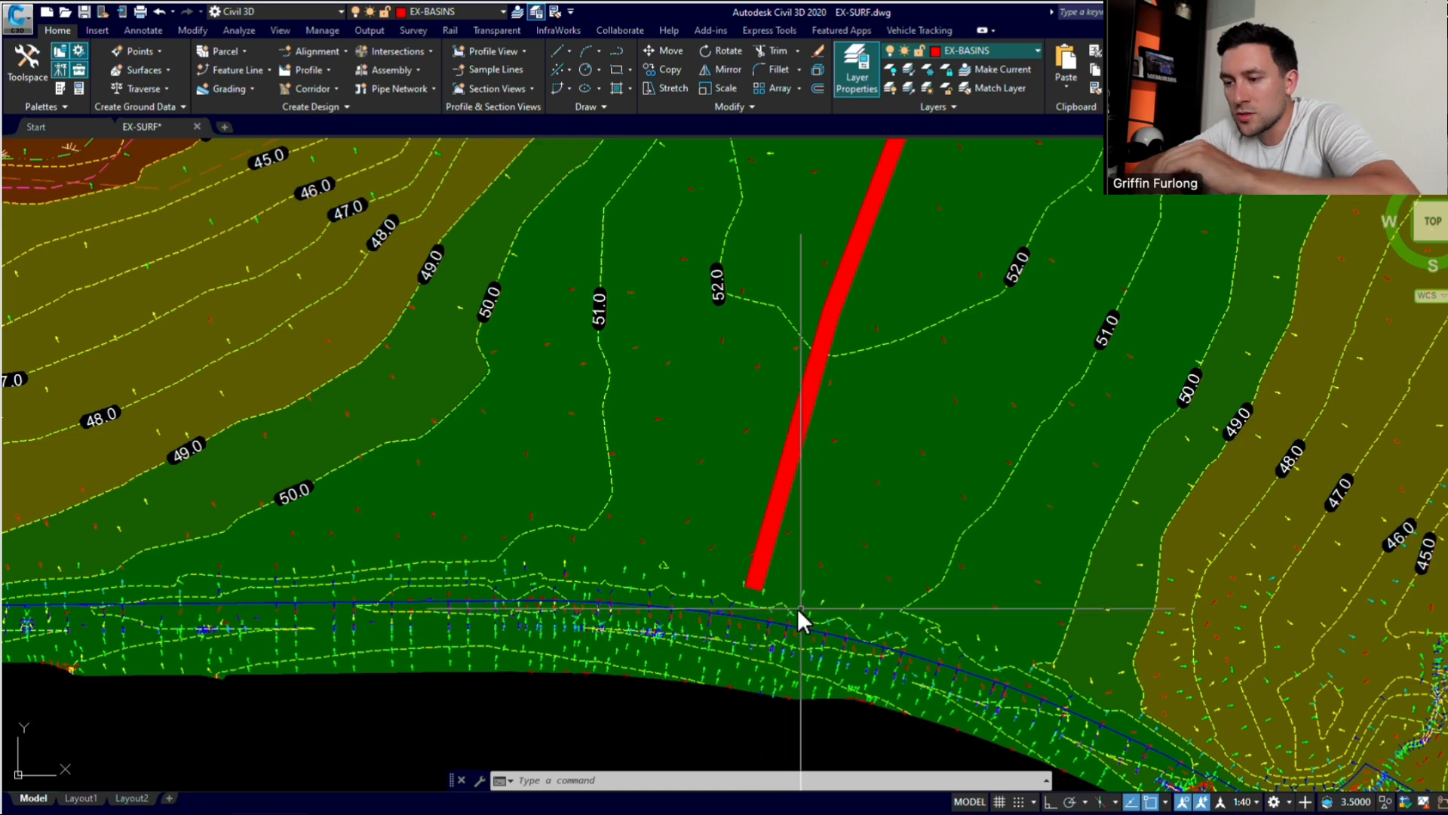
pyautogui.write('ext')
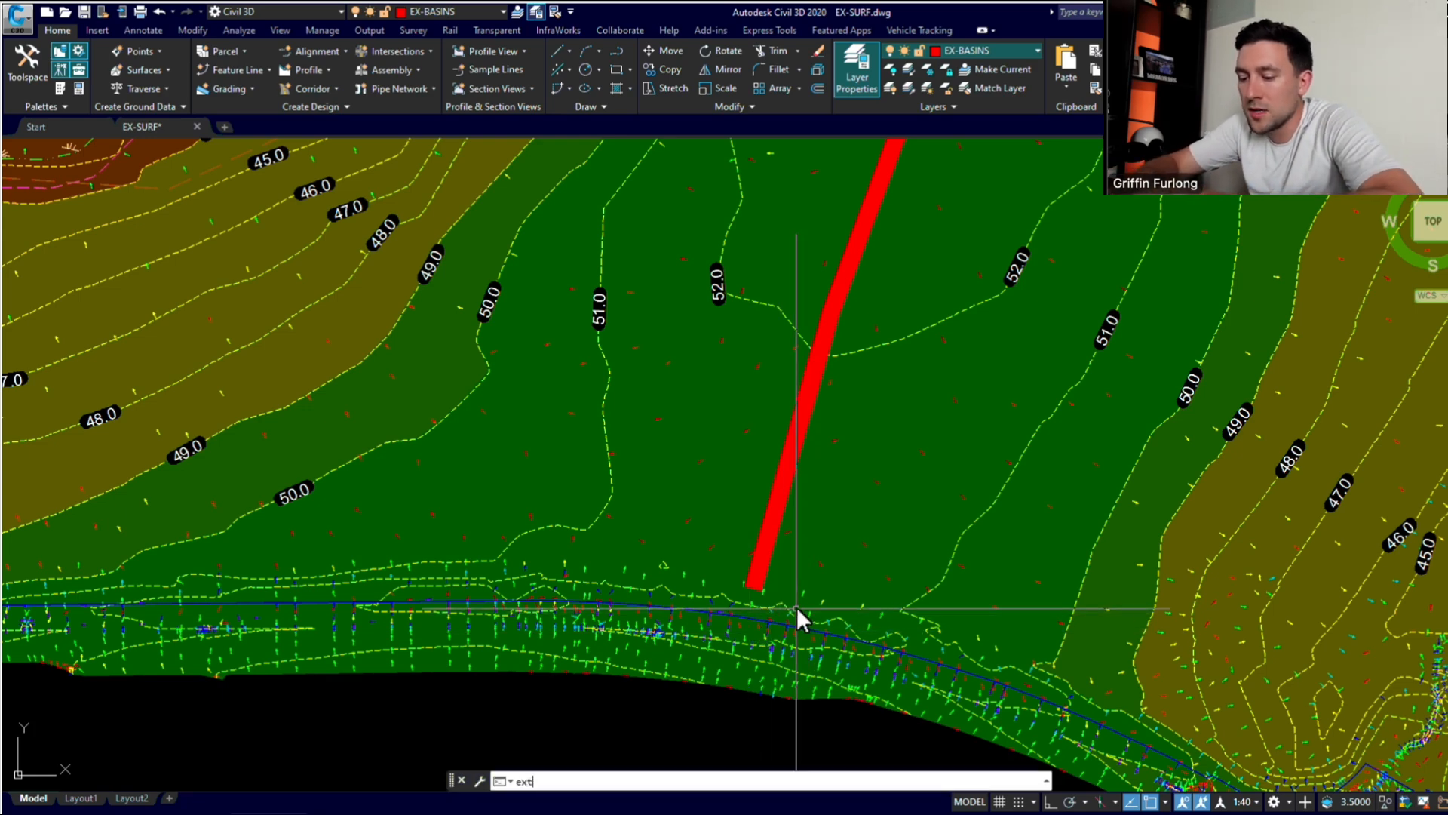
pyautogui.write('end')
pyautogui.press('Return')
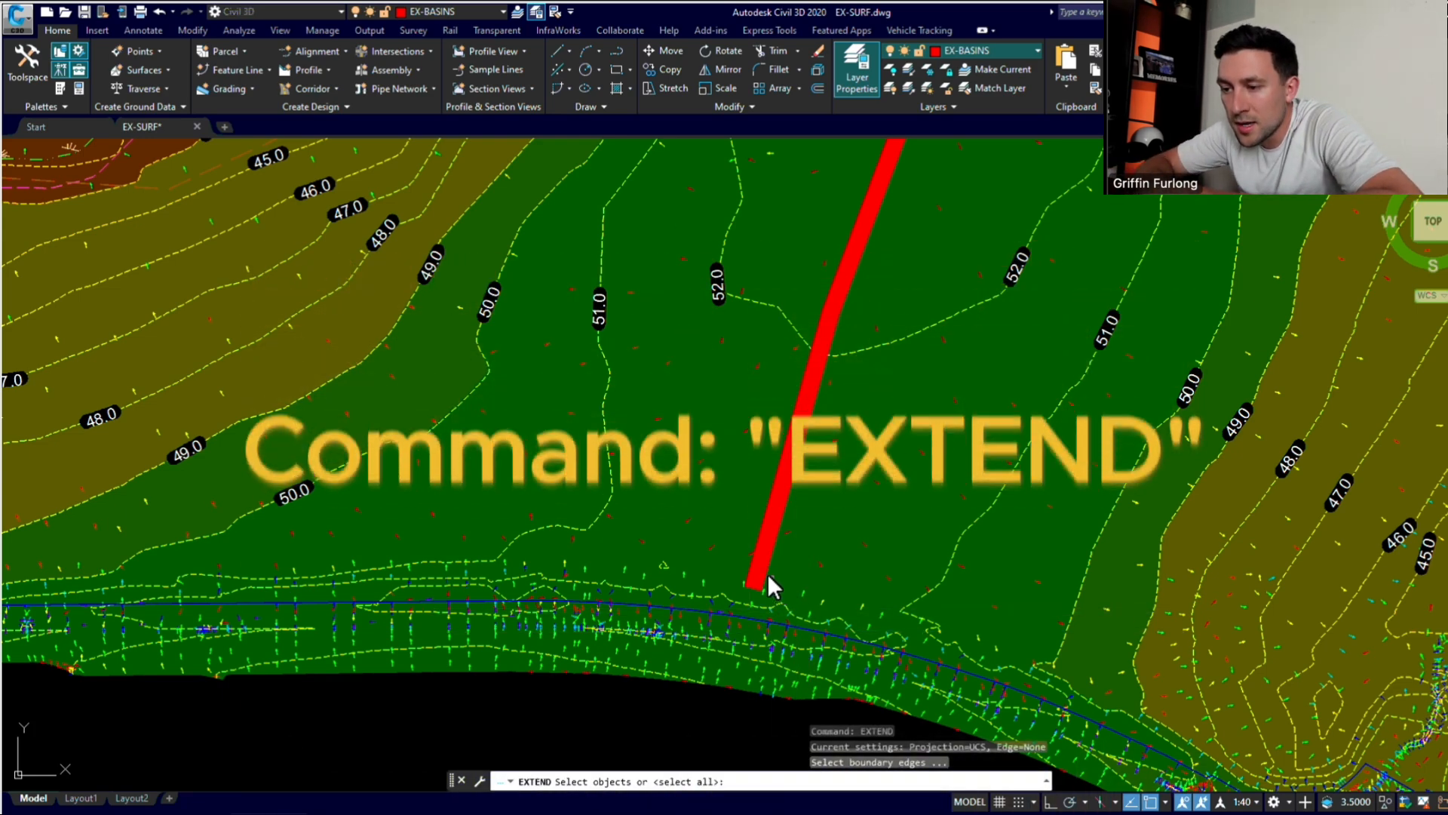
pyautogui.click(765, 572)
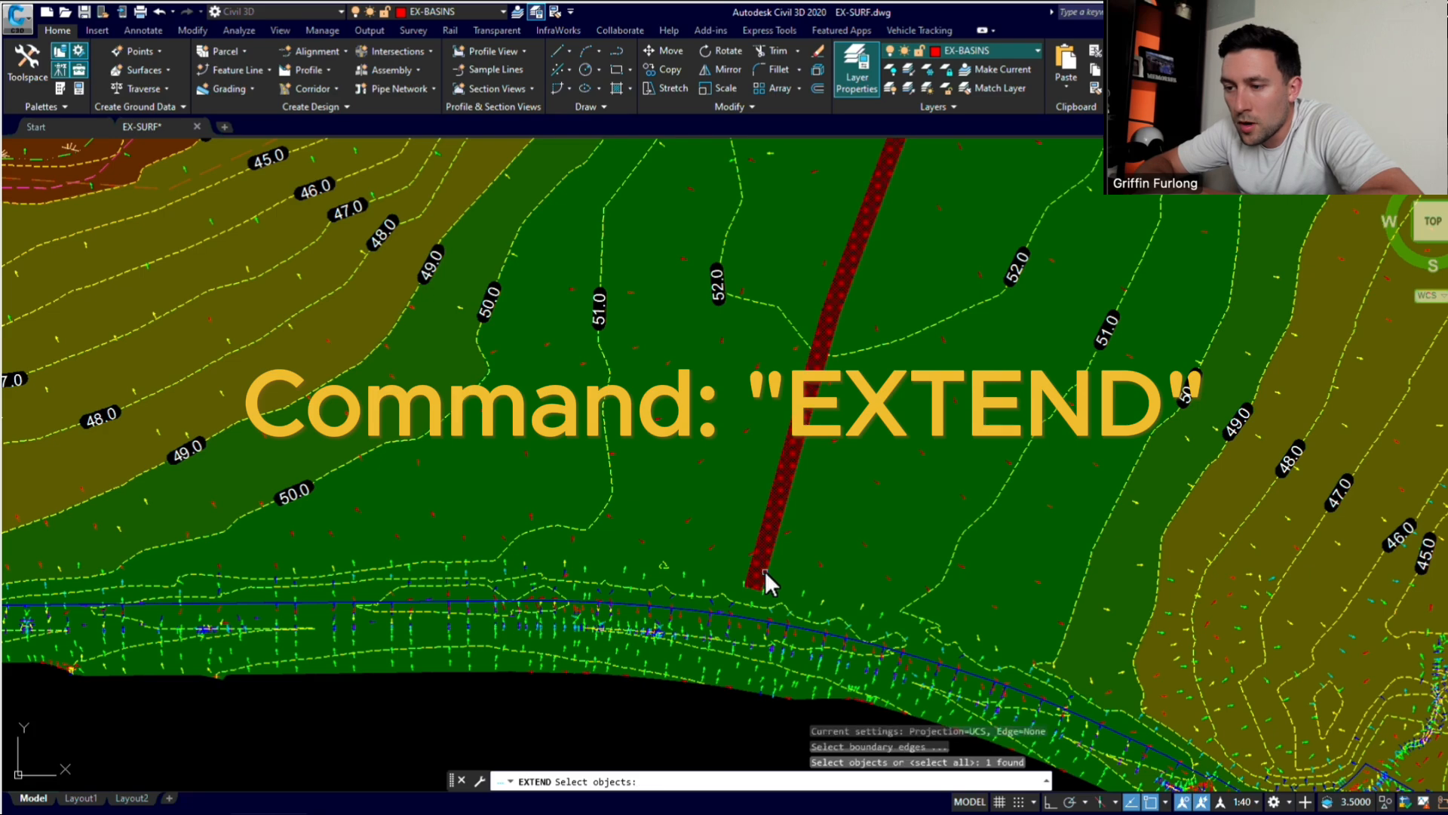
pyautogui.click(753, 615)
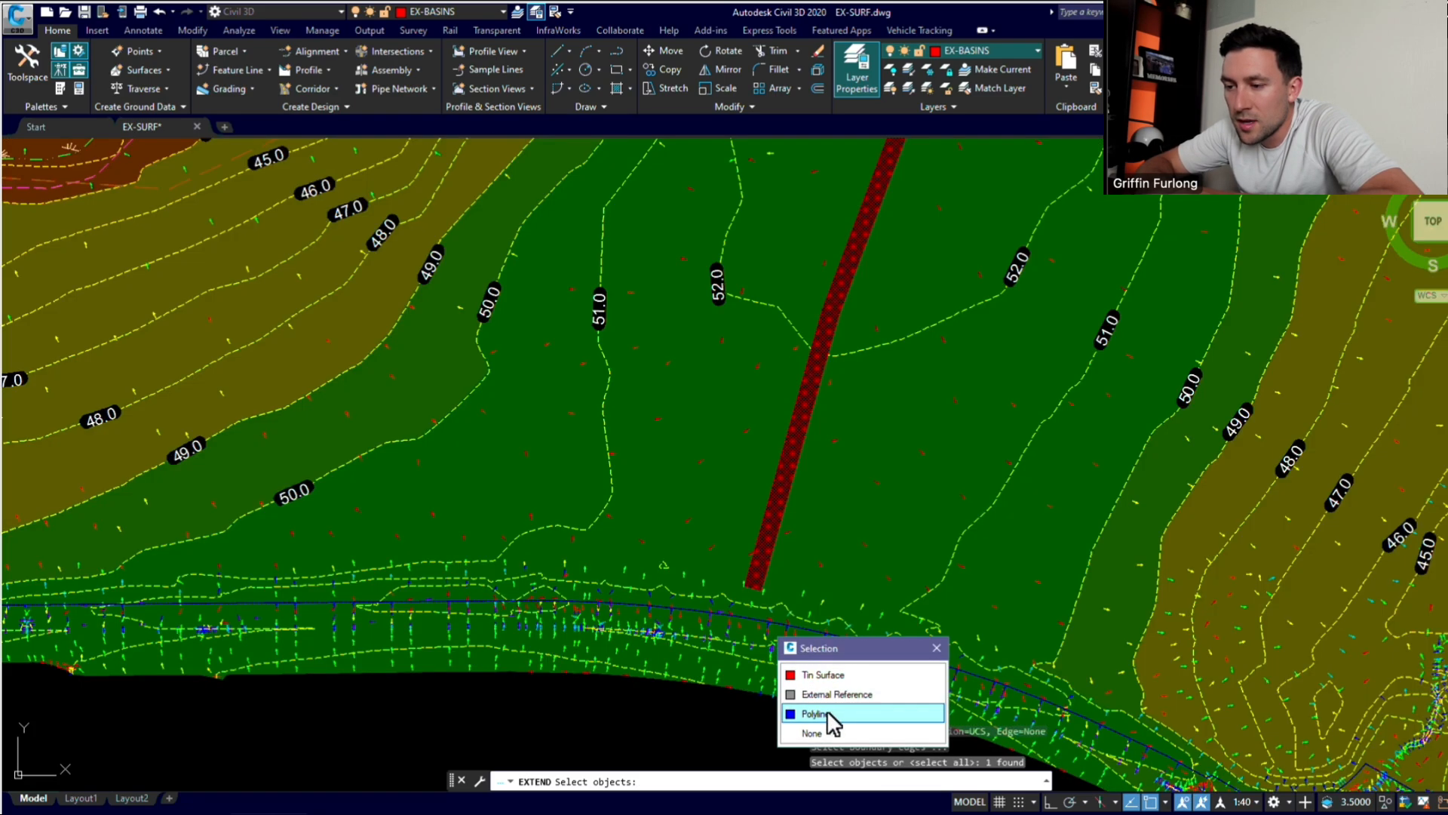
pyautogui.click(830, 714)
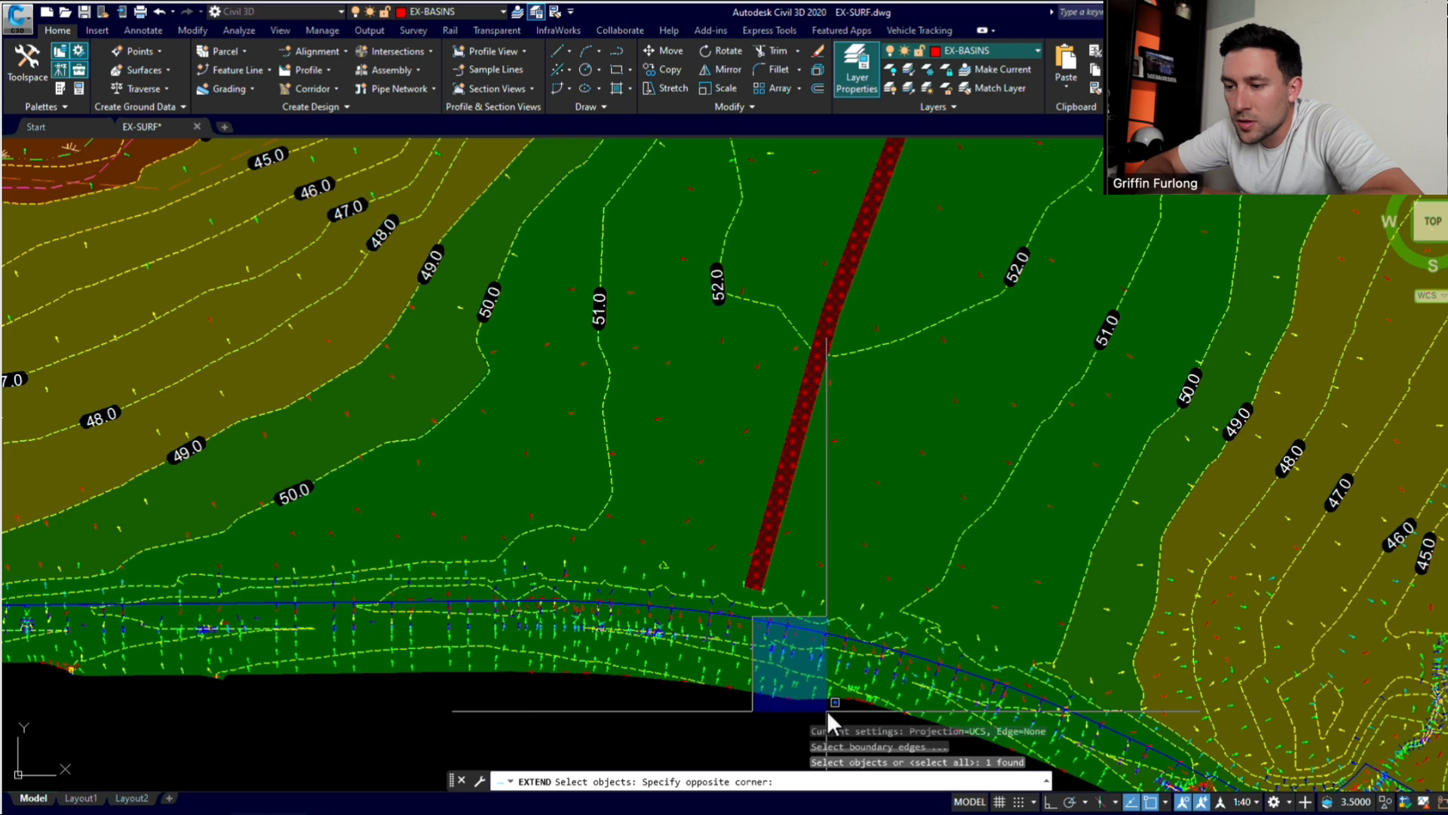
pyautogui.press('Return')
pyautogui.scroll(3, 825, 553)
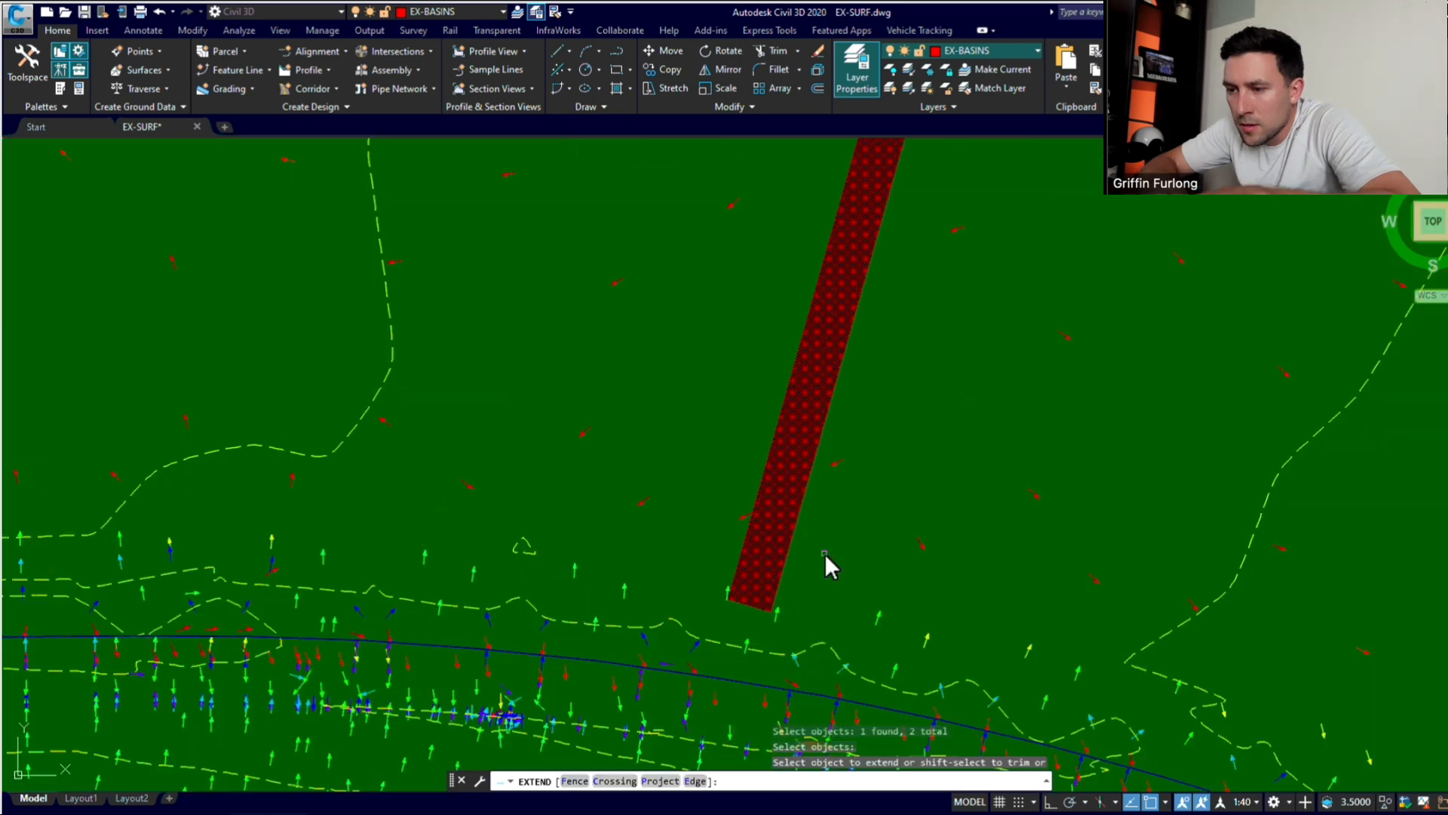
pyautogui.click(762, 587)
pyautogui.click(748, 606)
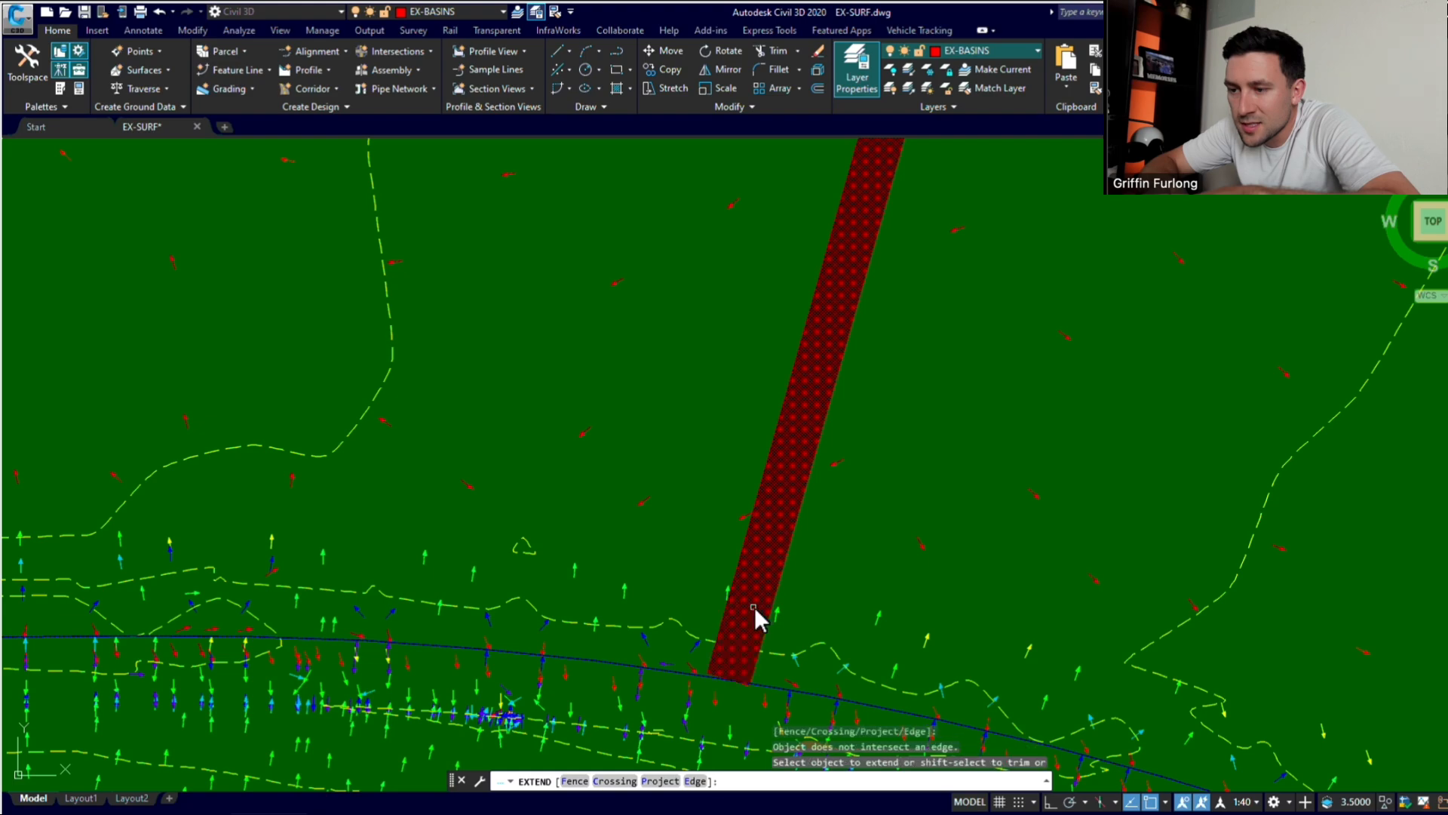
pyautogui.press('Escape')
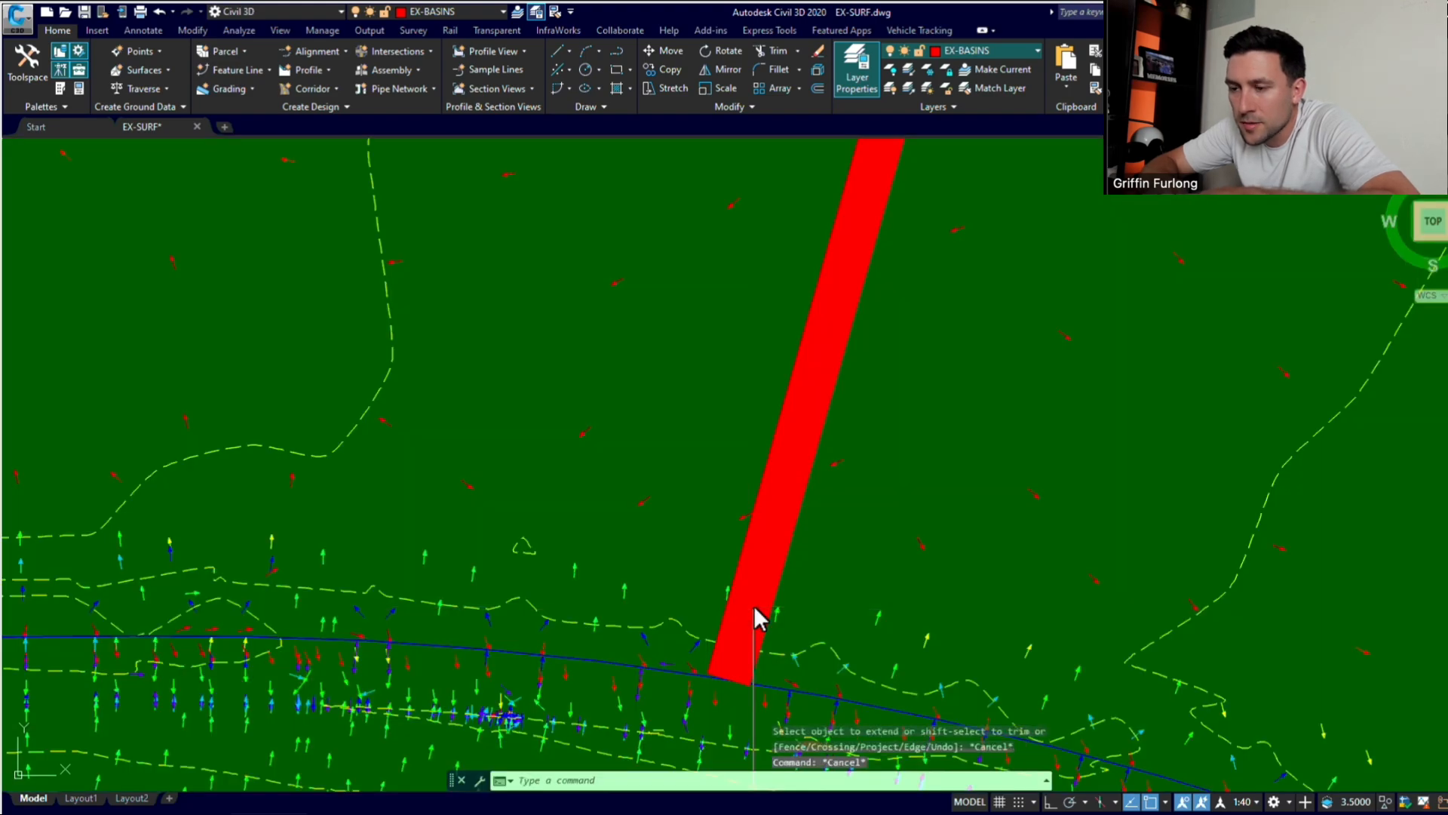
pyautogui.scroll(-9, 742, 715)
pyautogui.middleClick(742, 715)
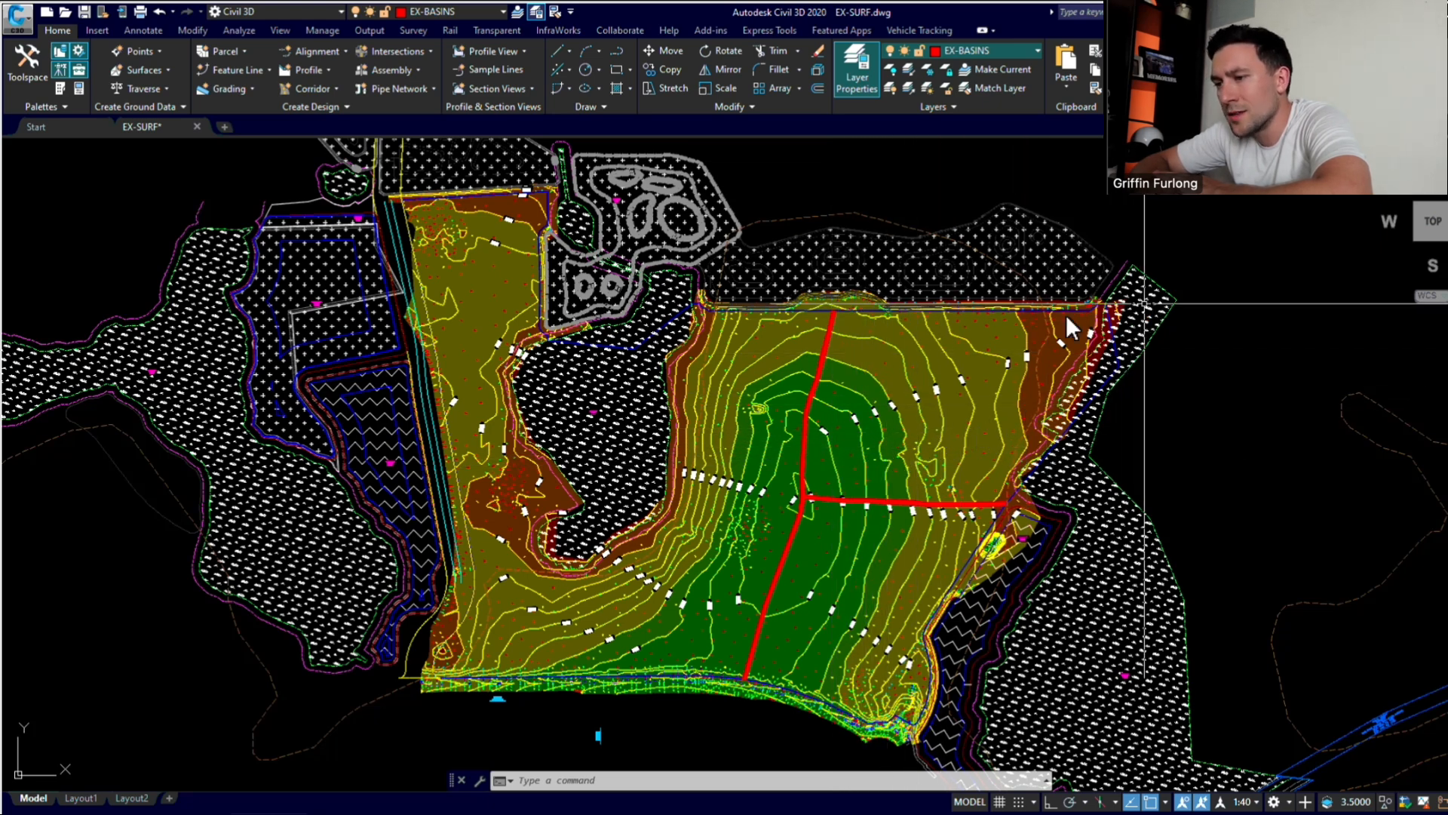
pyautogui.moveTo(977, 303)
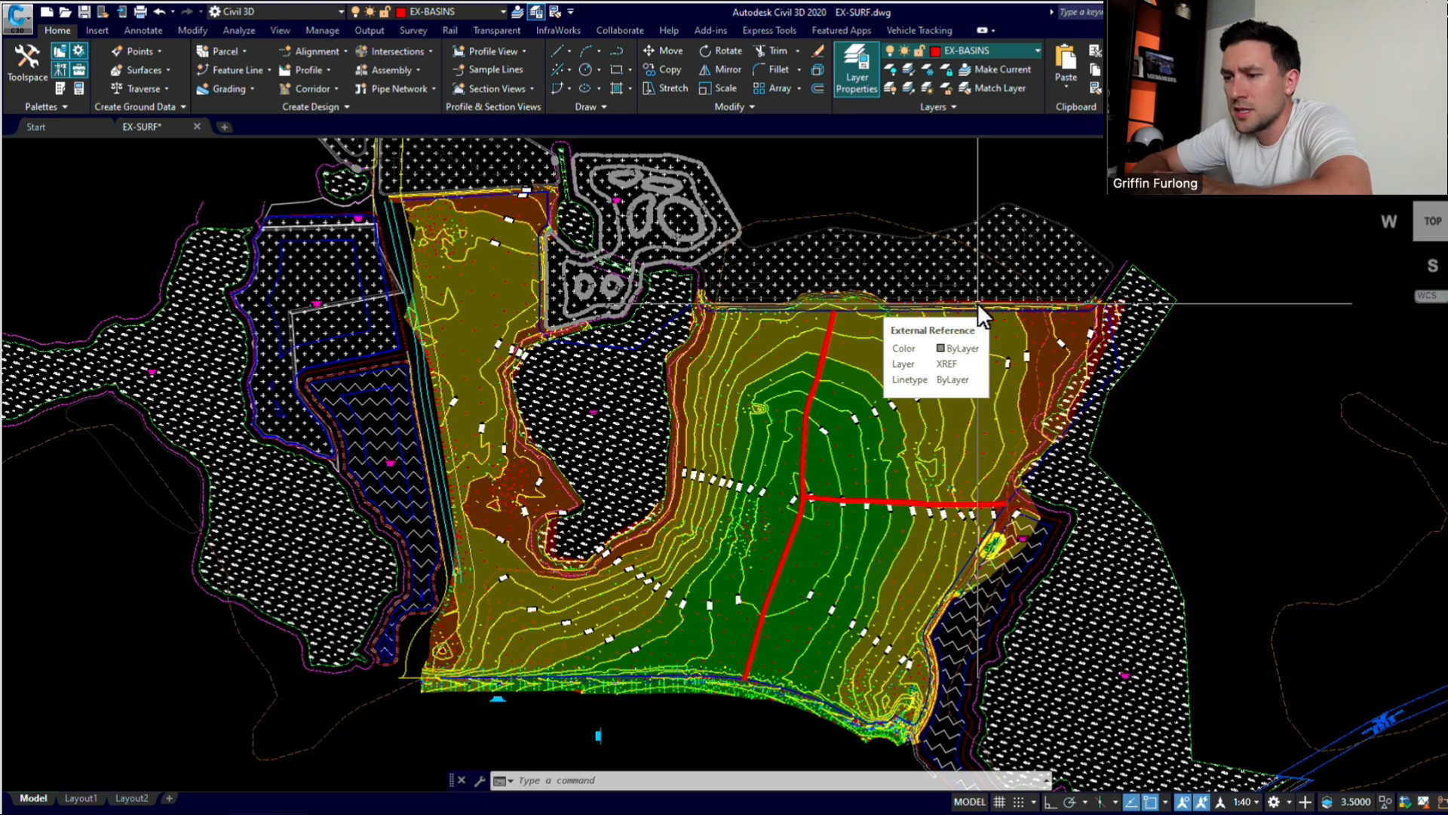
pyautogui.scroll(2, 978, 302)
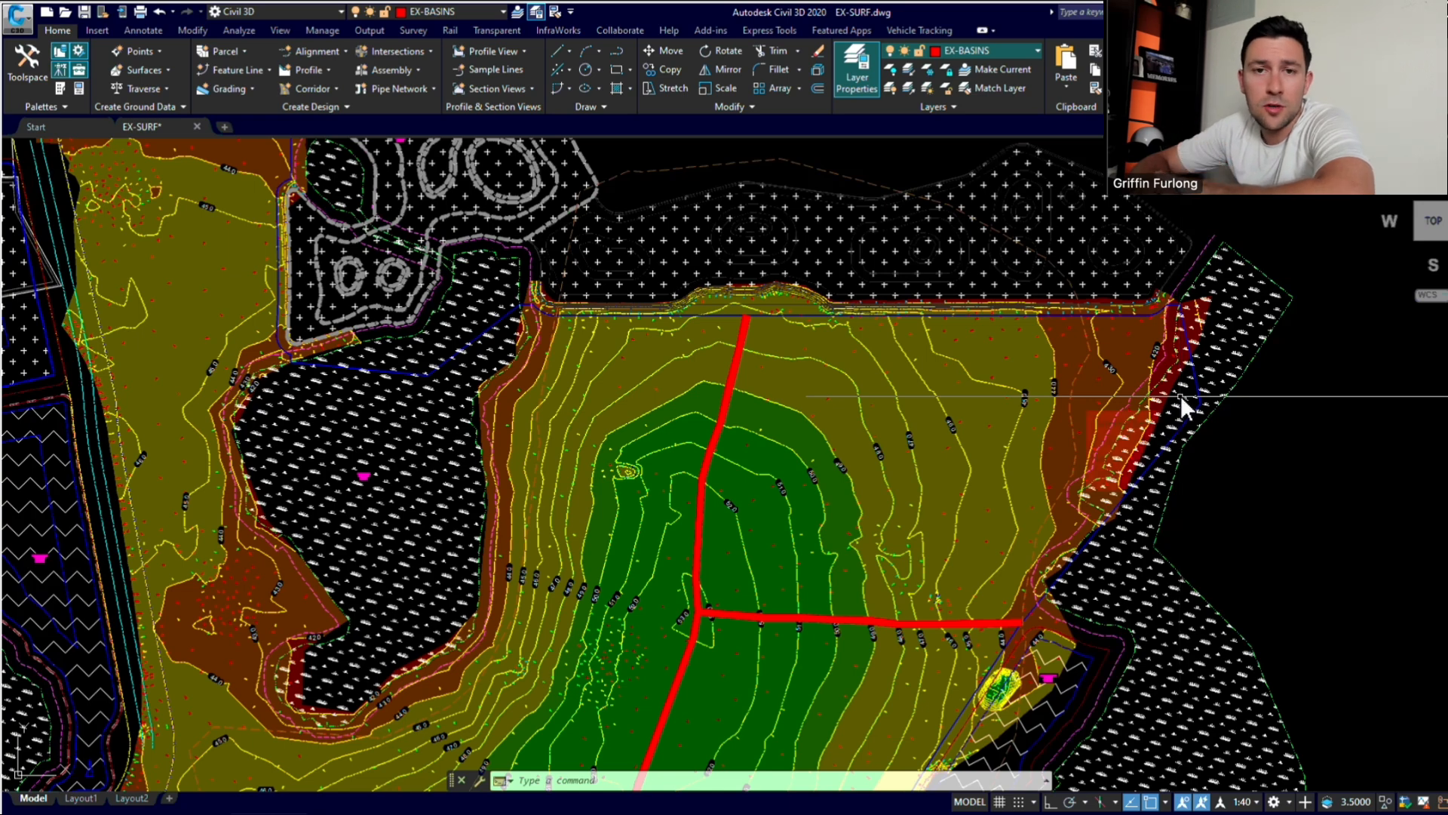
pyautogui.moveTo(1180, 395)
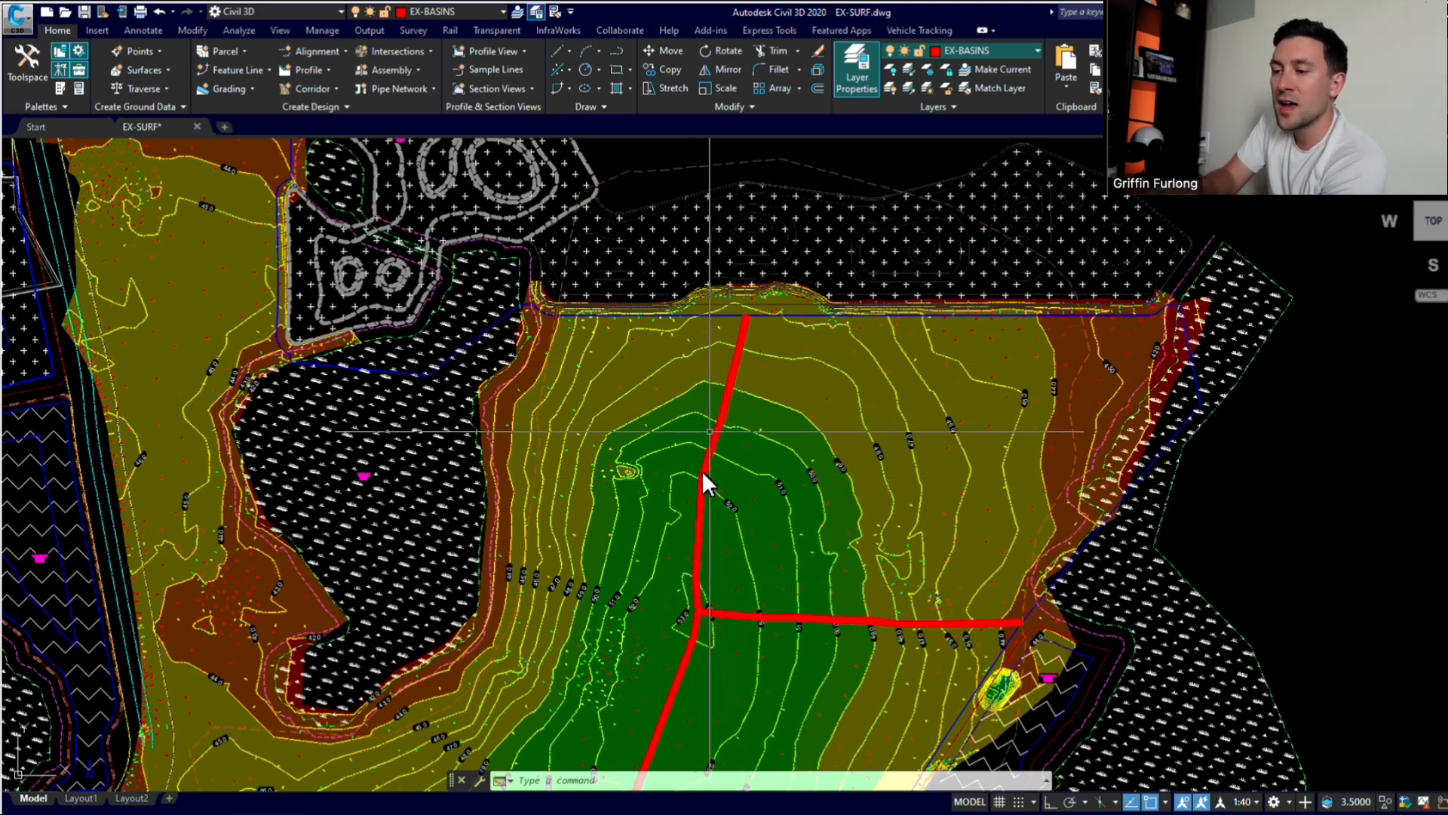
pyautogui.moveTo(700, 480)
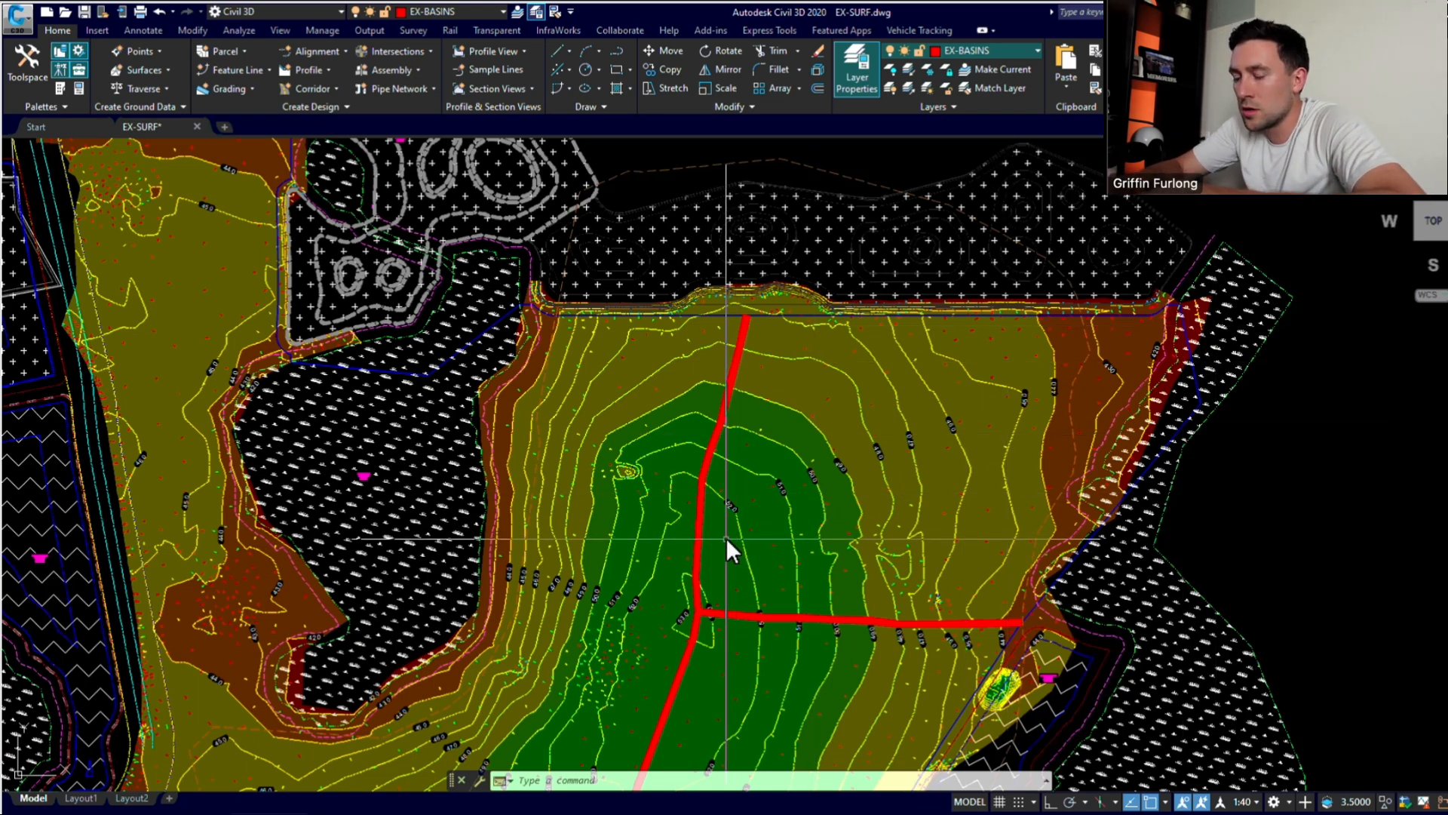
# Step: Start a third wide polyline on the ridge polyline west of the 52.0 contour label, north of the existing junction, using a one-time Nearest snap
pyautogui.write('pl')
pyautogui.press('Return')
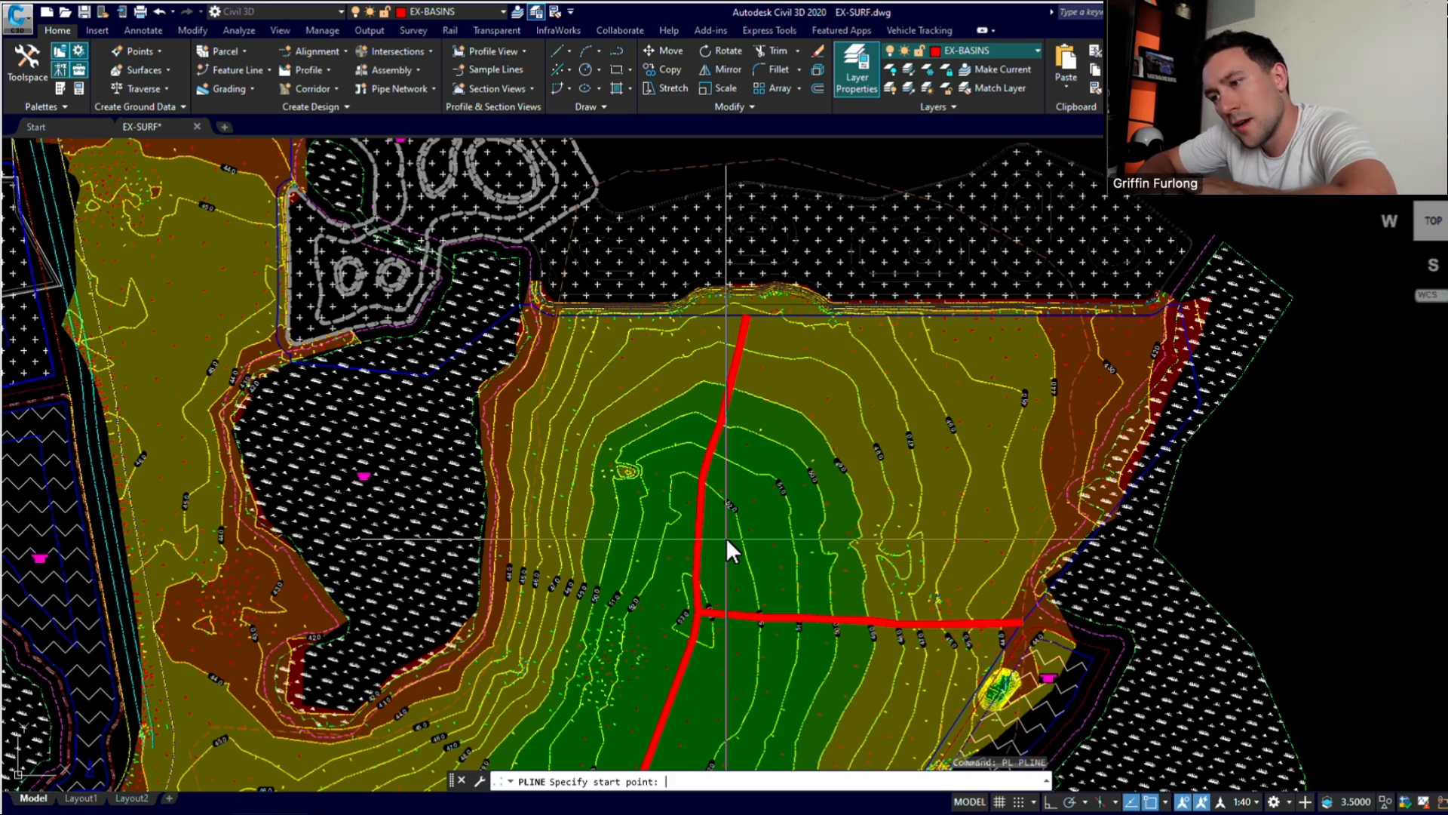
pyautogui.scroll(3, 917, 441)
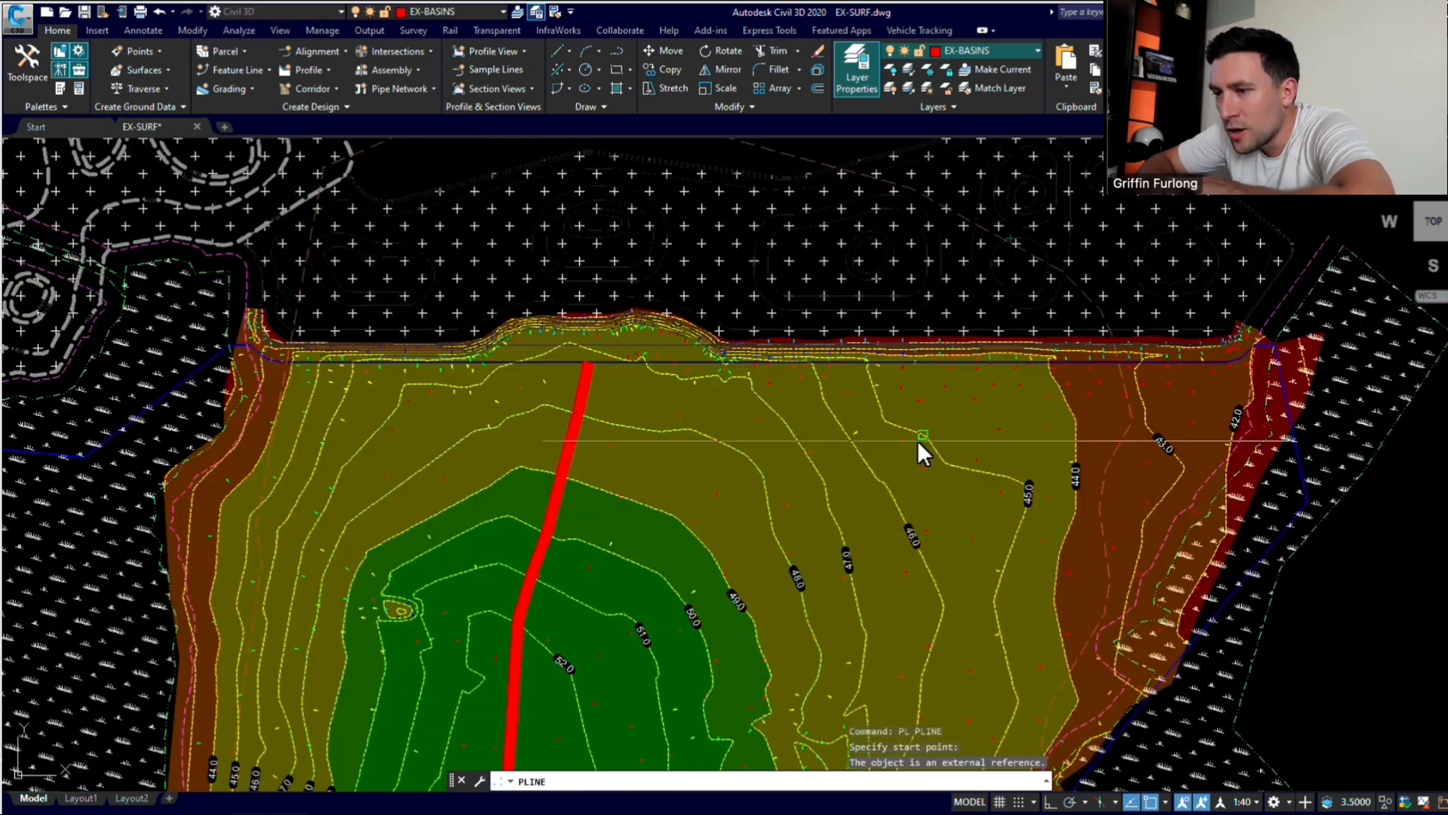
pyautogui.scroll(2, 917, 439)
pyautogui.scroll(2, 916, 439)
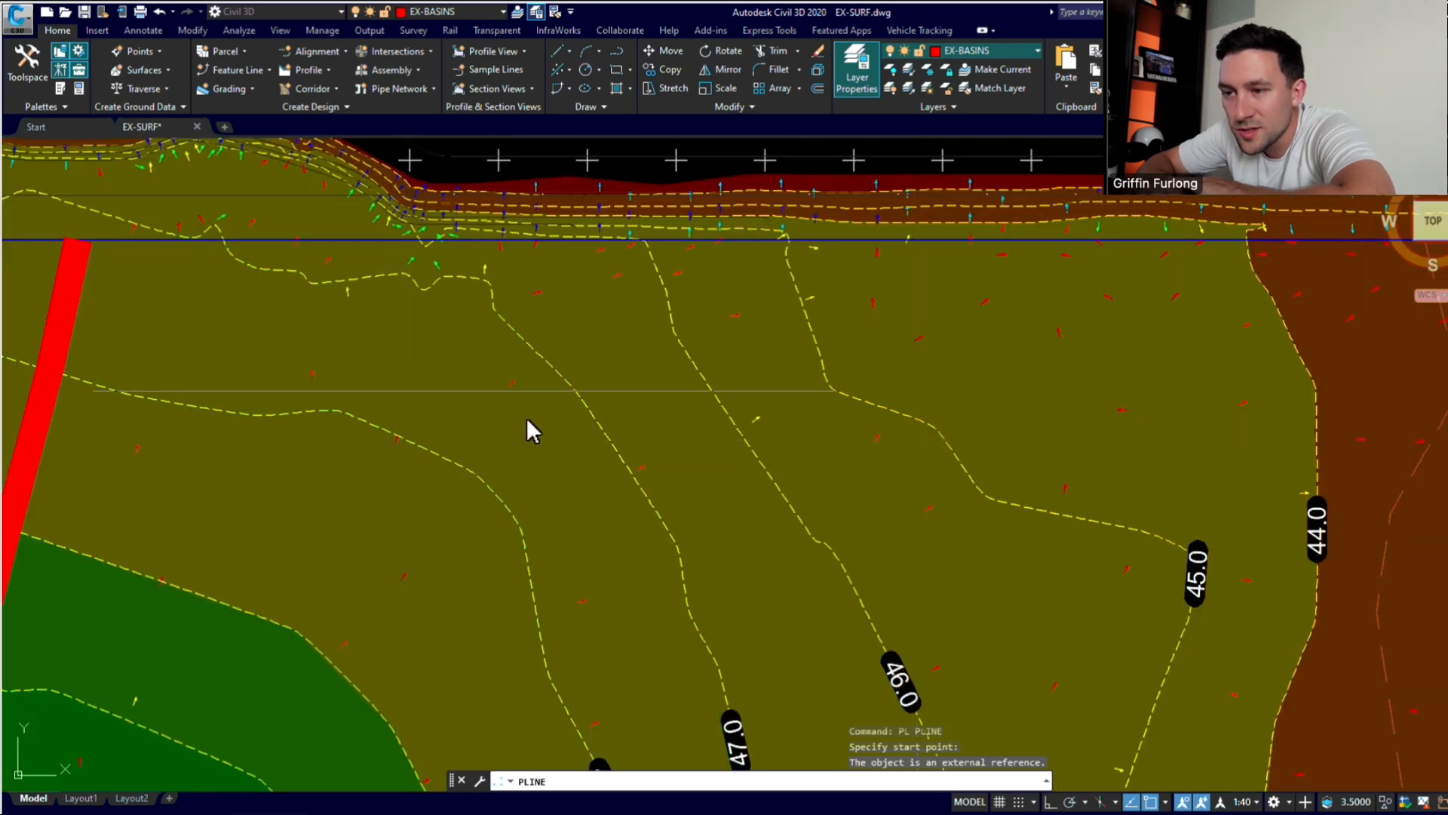
pyautogui.scroll(-2, 526, 417)
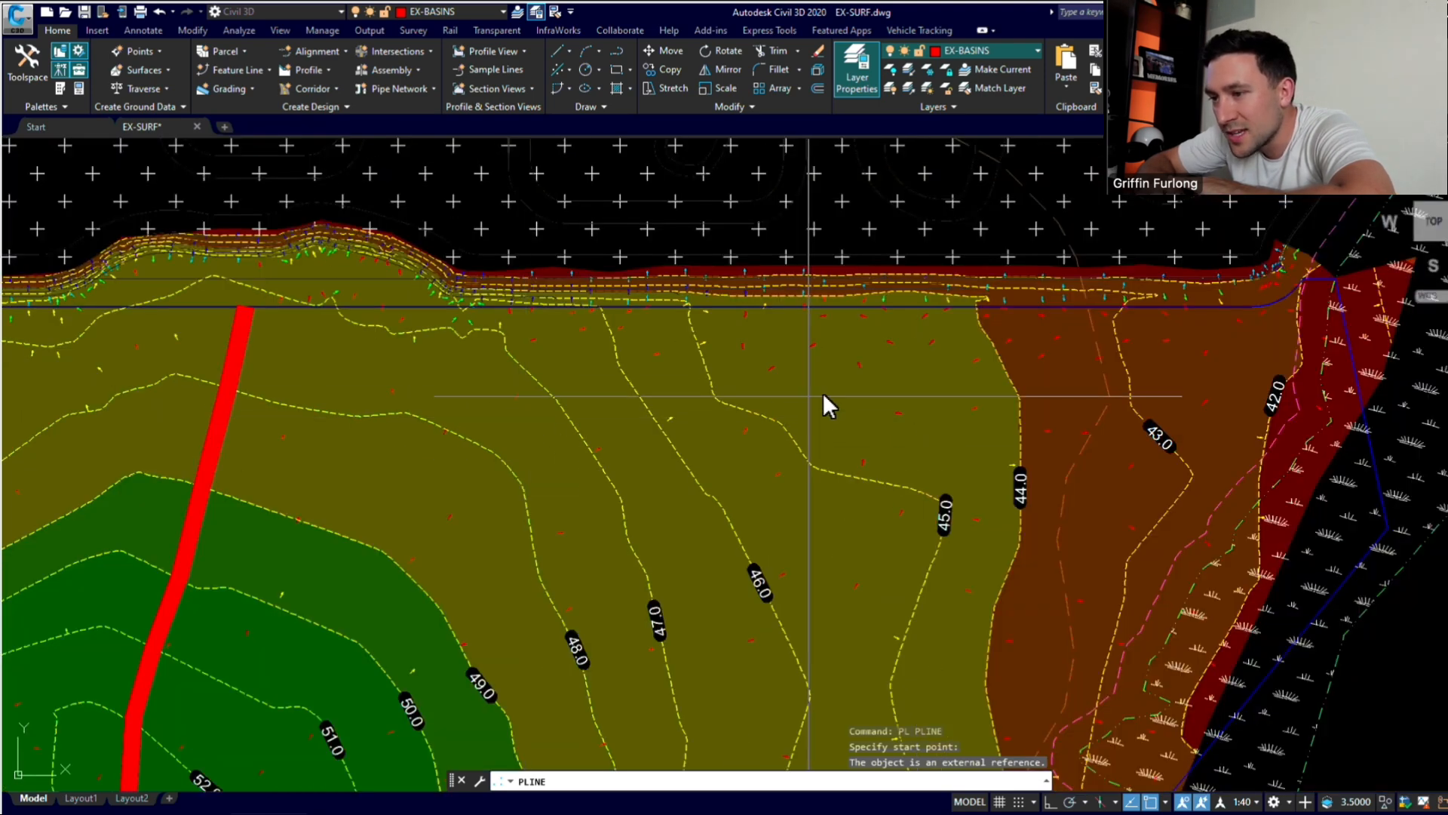
pyautogui.scroll(-2, 735, 320)
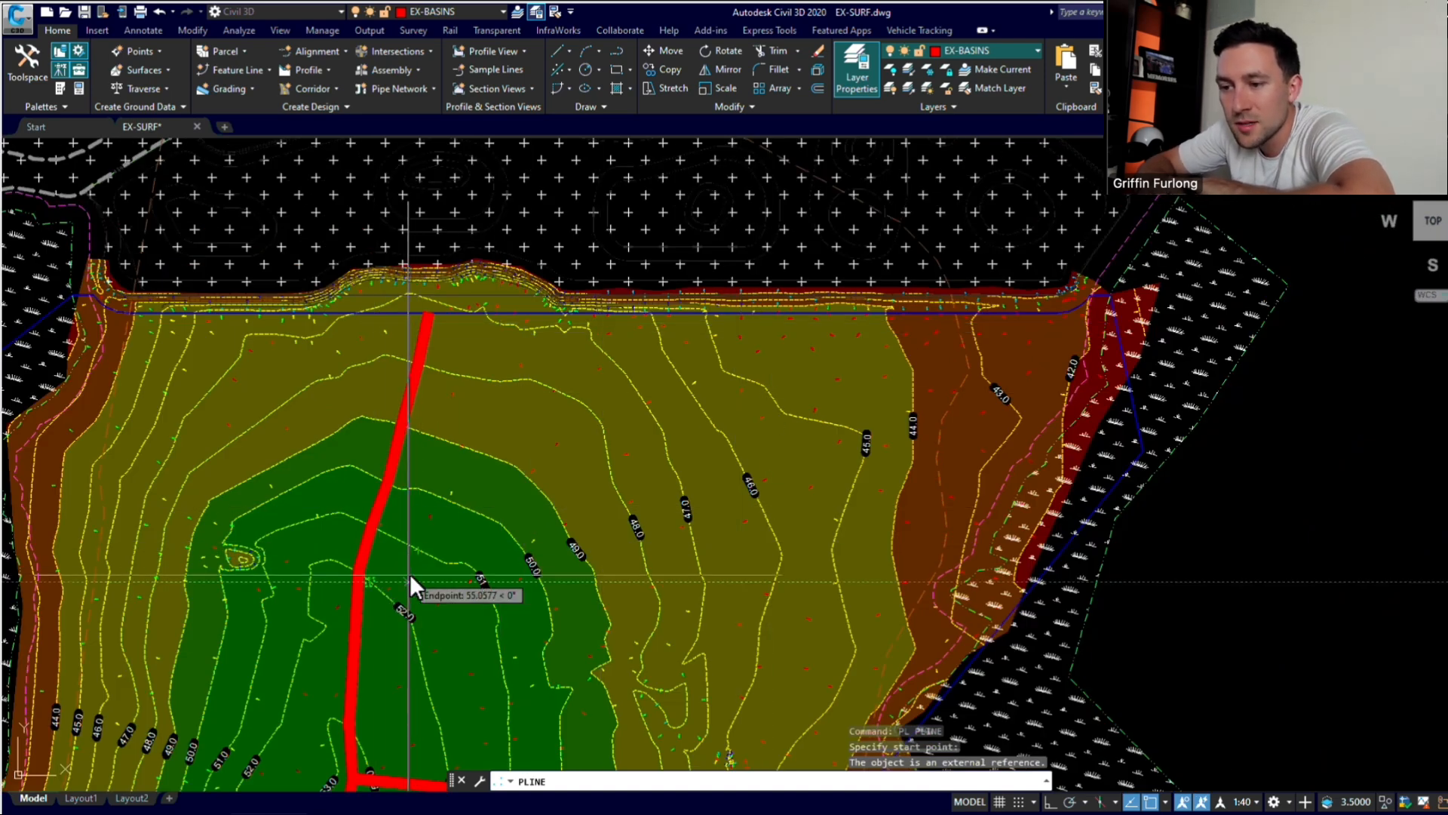
pyautogui.write('nea')
pyautogui.press('Return')
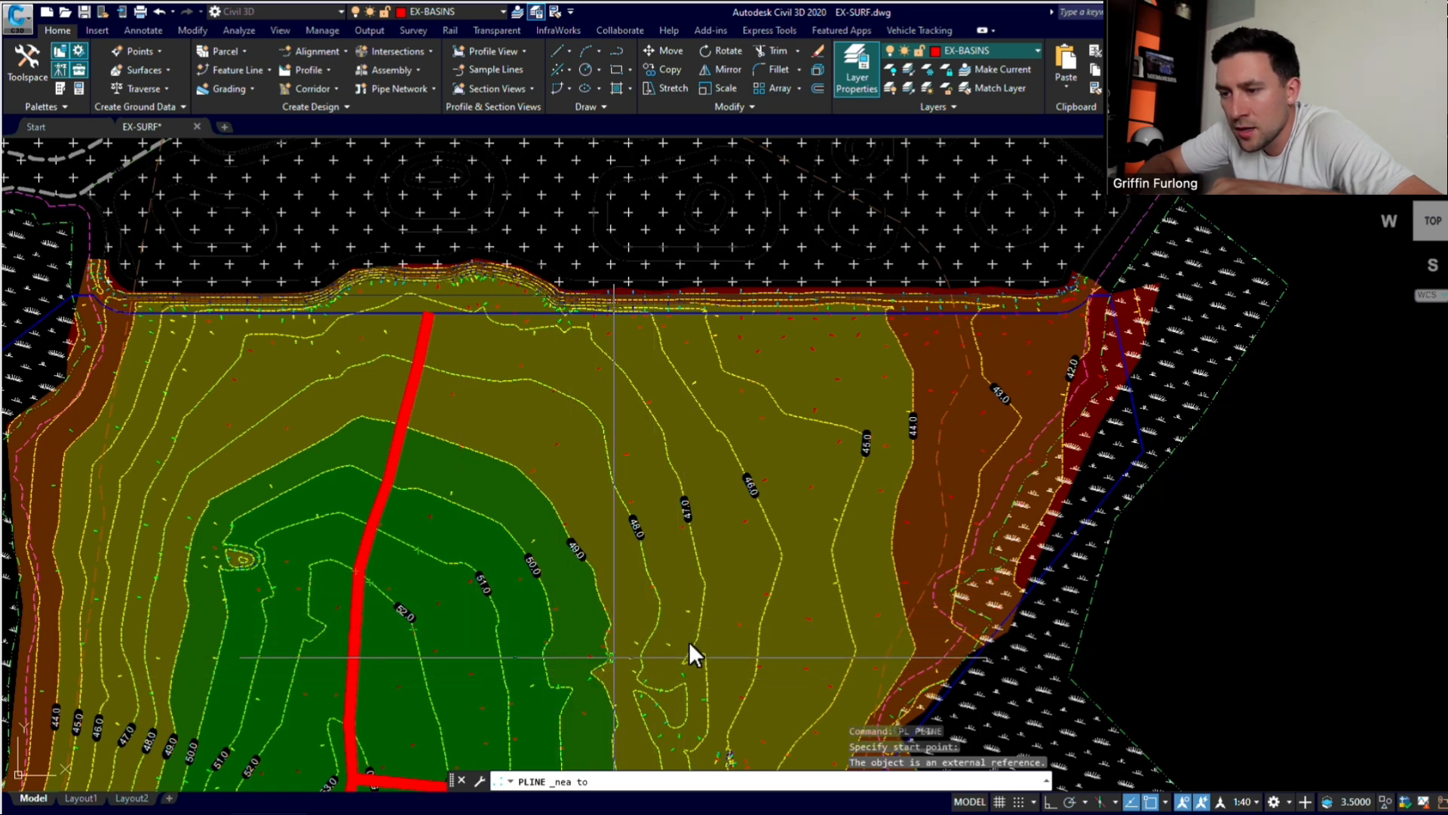
pyautogui.click(354, 633)
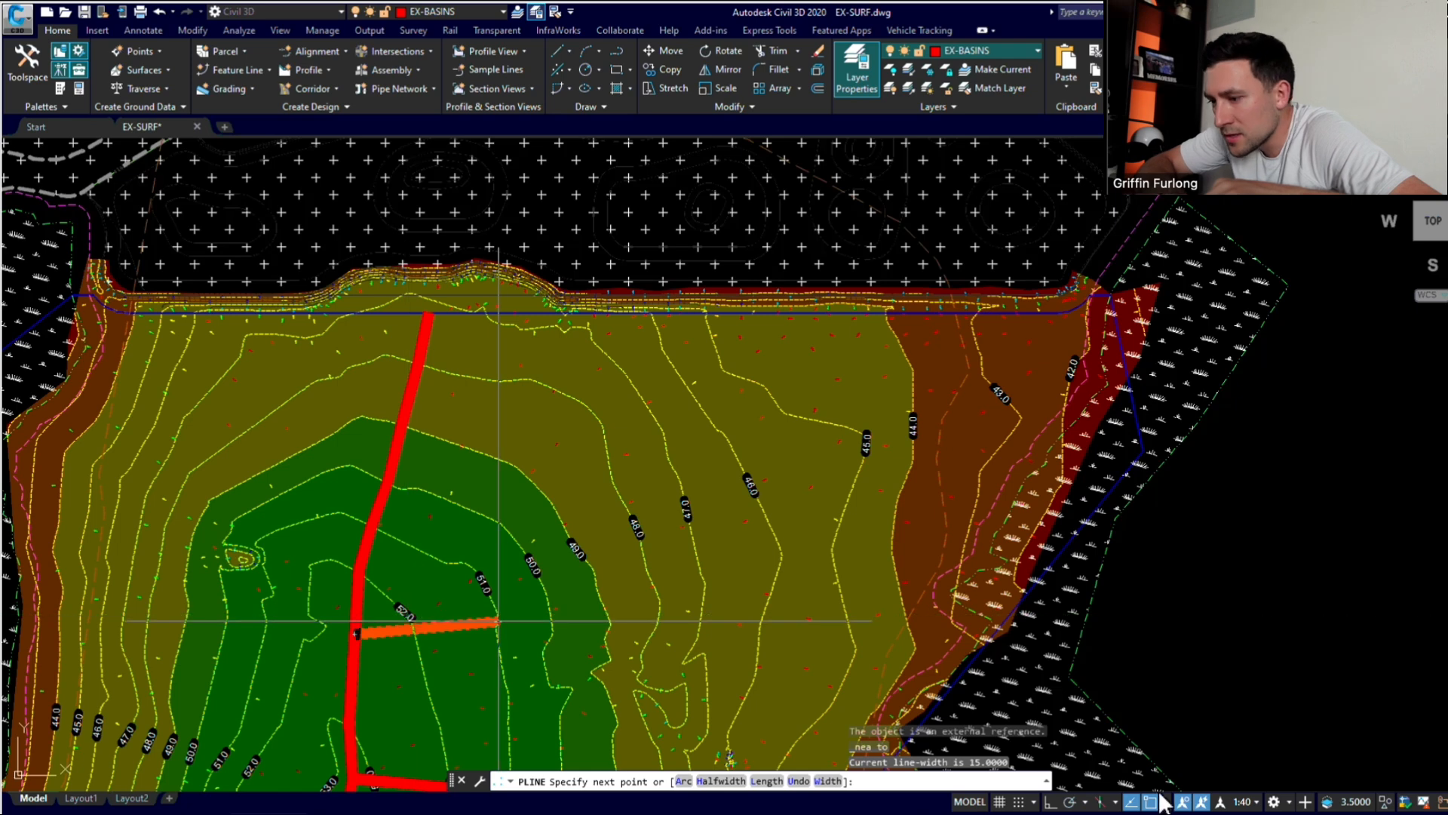
# Step: With object snap off, draw the third polyline northeast with vertices across the contours from 52.0 down to the 43.0 contour
pyautogui.click(412, 603)
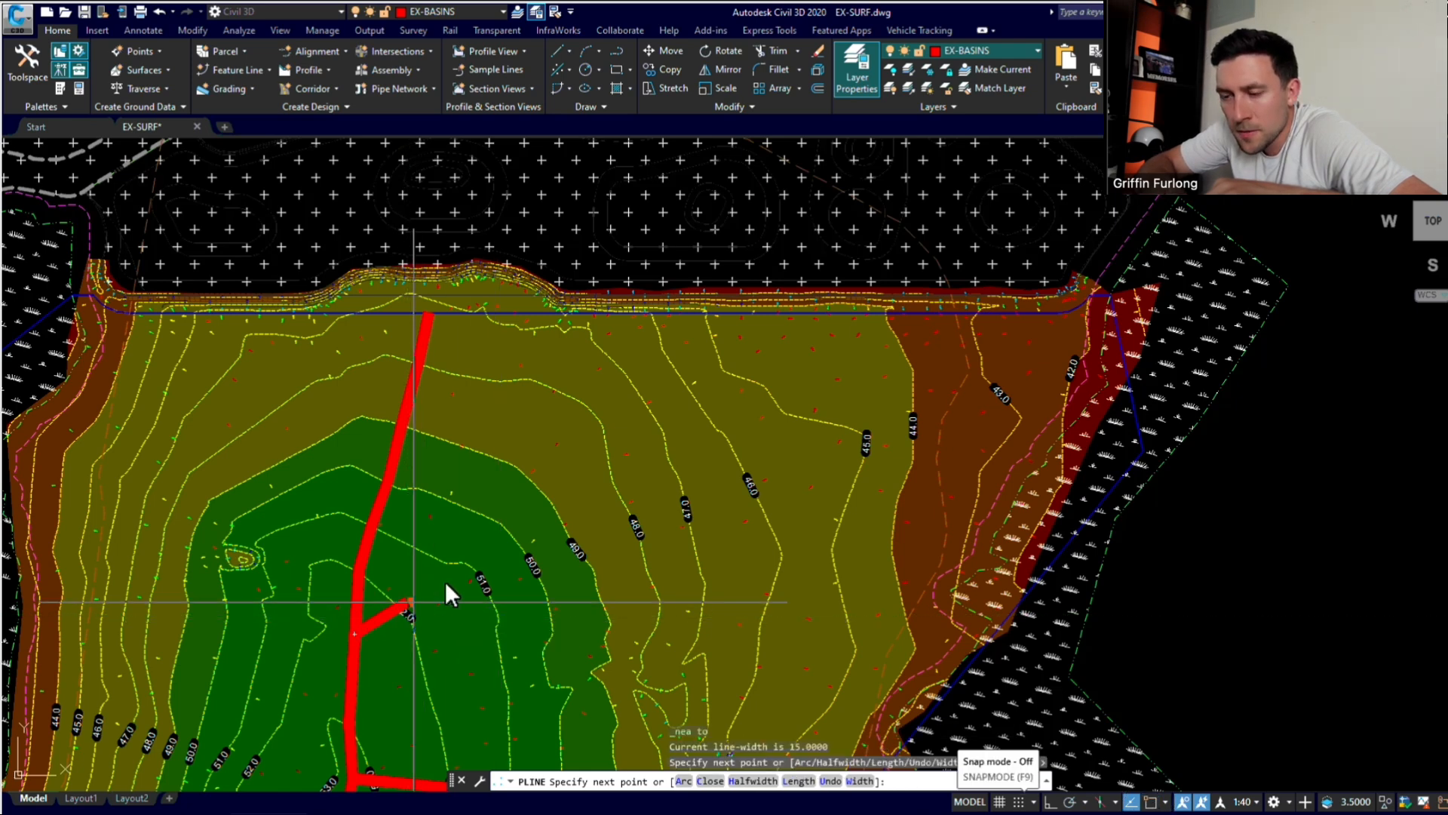
pyautogui.click(488, 560)
pyautogui.click(559, 518)
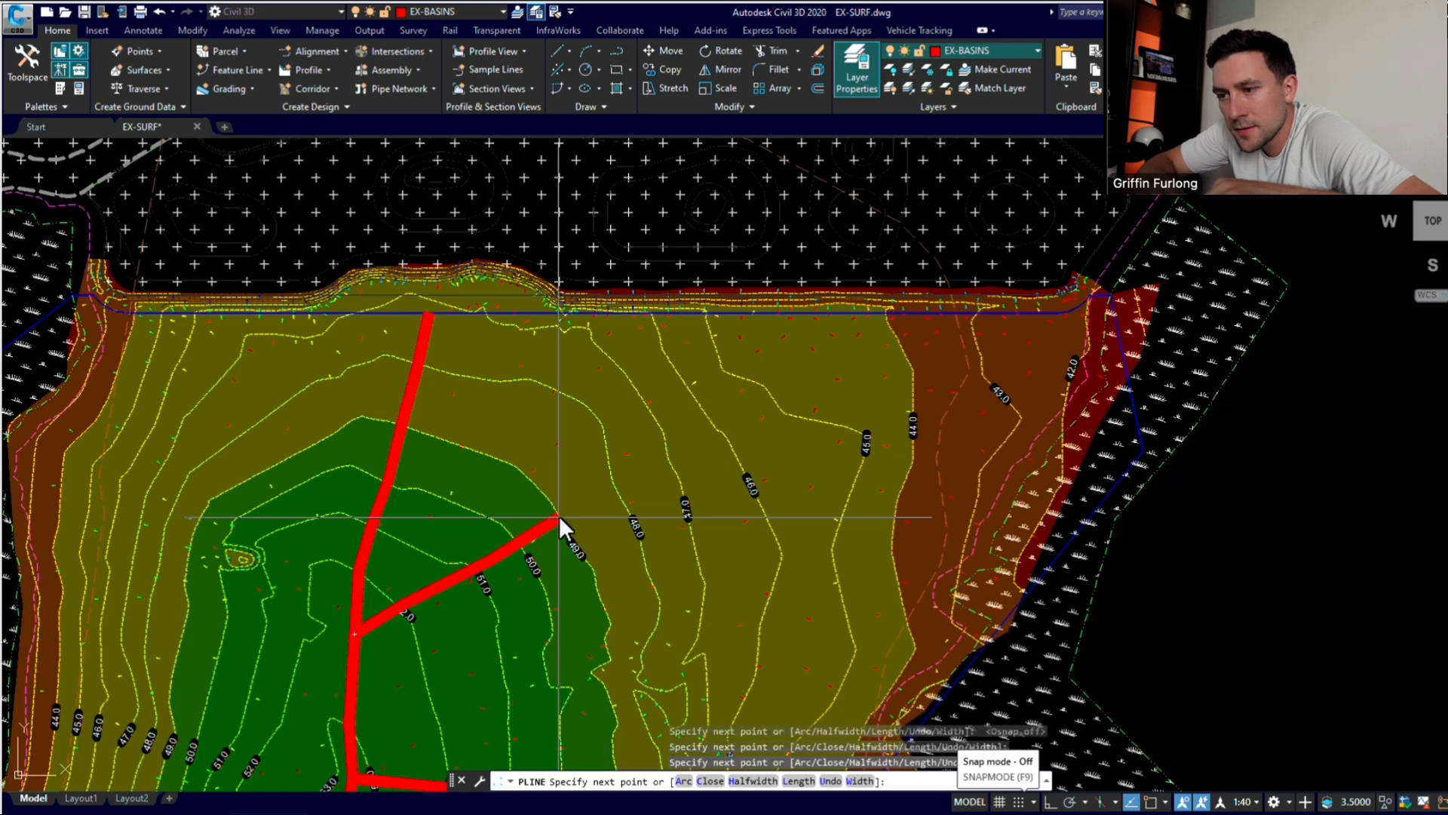
pyautogui.click(613, 486)
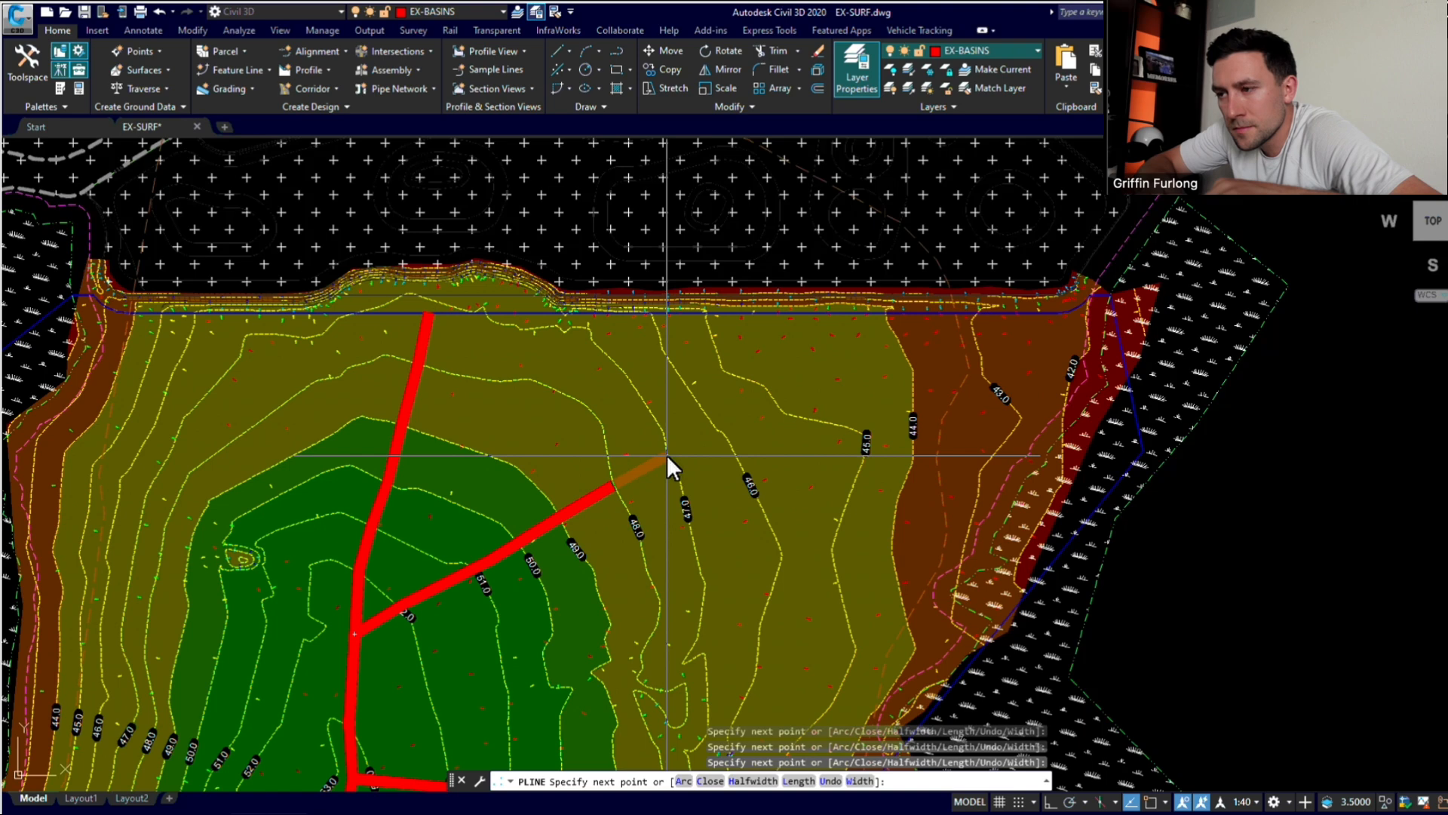
pyautogui.click(667, 455)
pyautogui.click(727, 432)
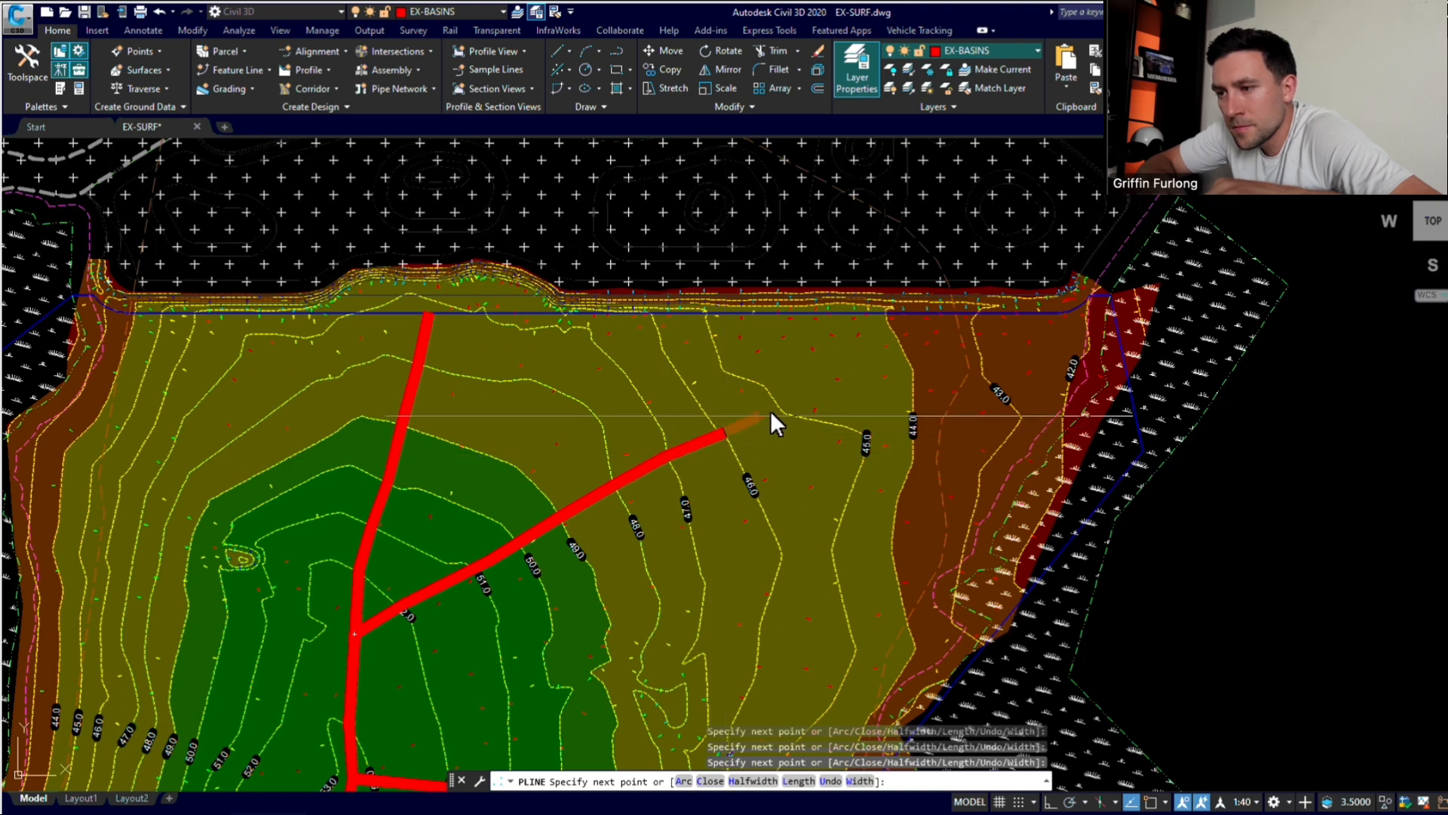
pyautogui.click(783, 407)
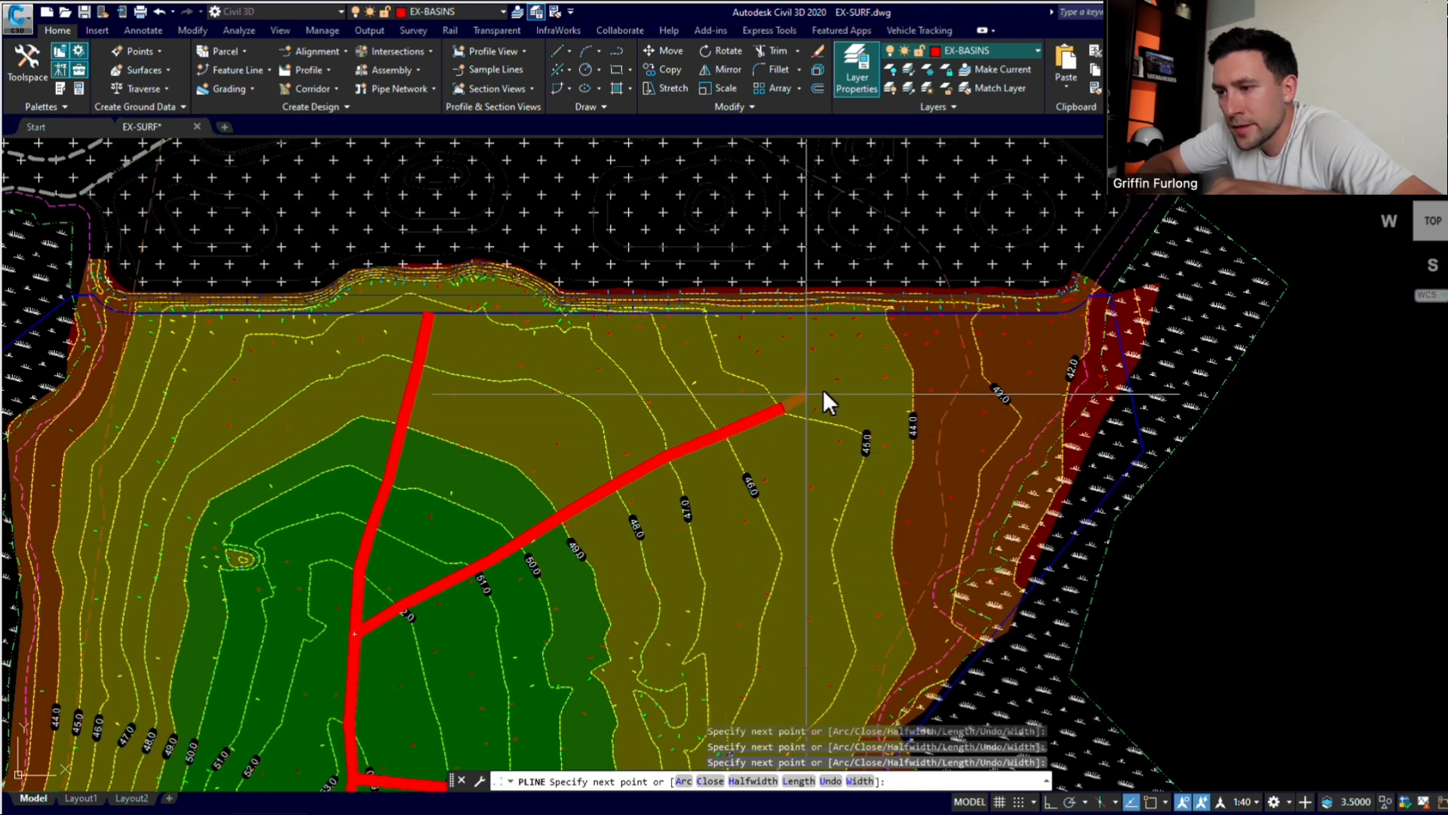
pyautogui.click(979, 346)
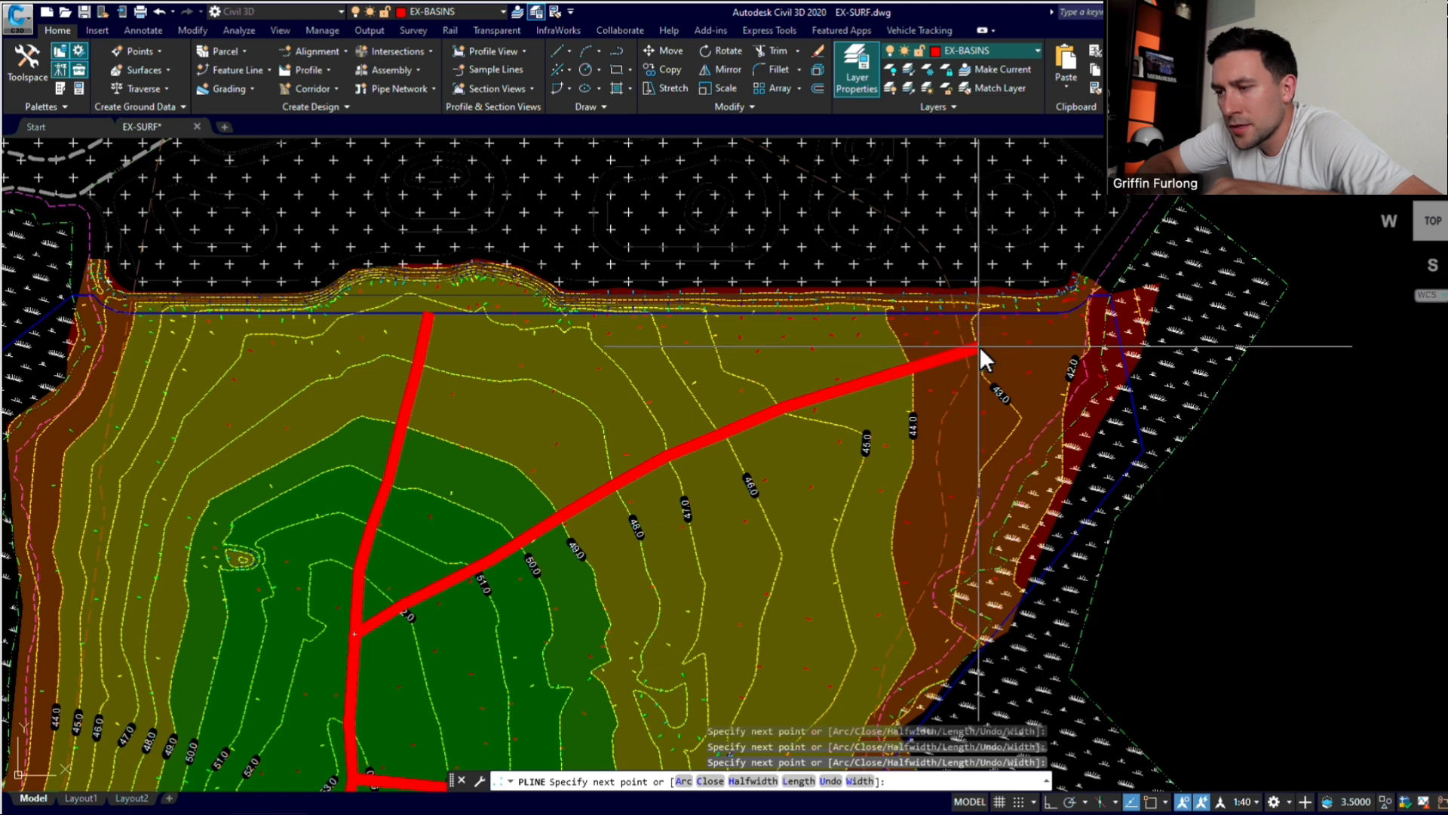
# Step: Finish the third polyline on the blue boundary line near its northeast corner with a one-time Nearest snap, and end the command
pyautogui.scroll(5, 1070, 314)
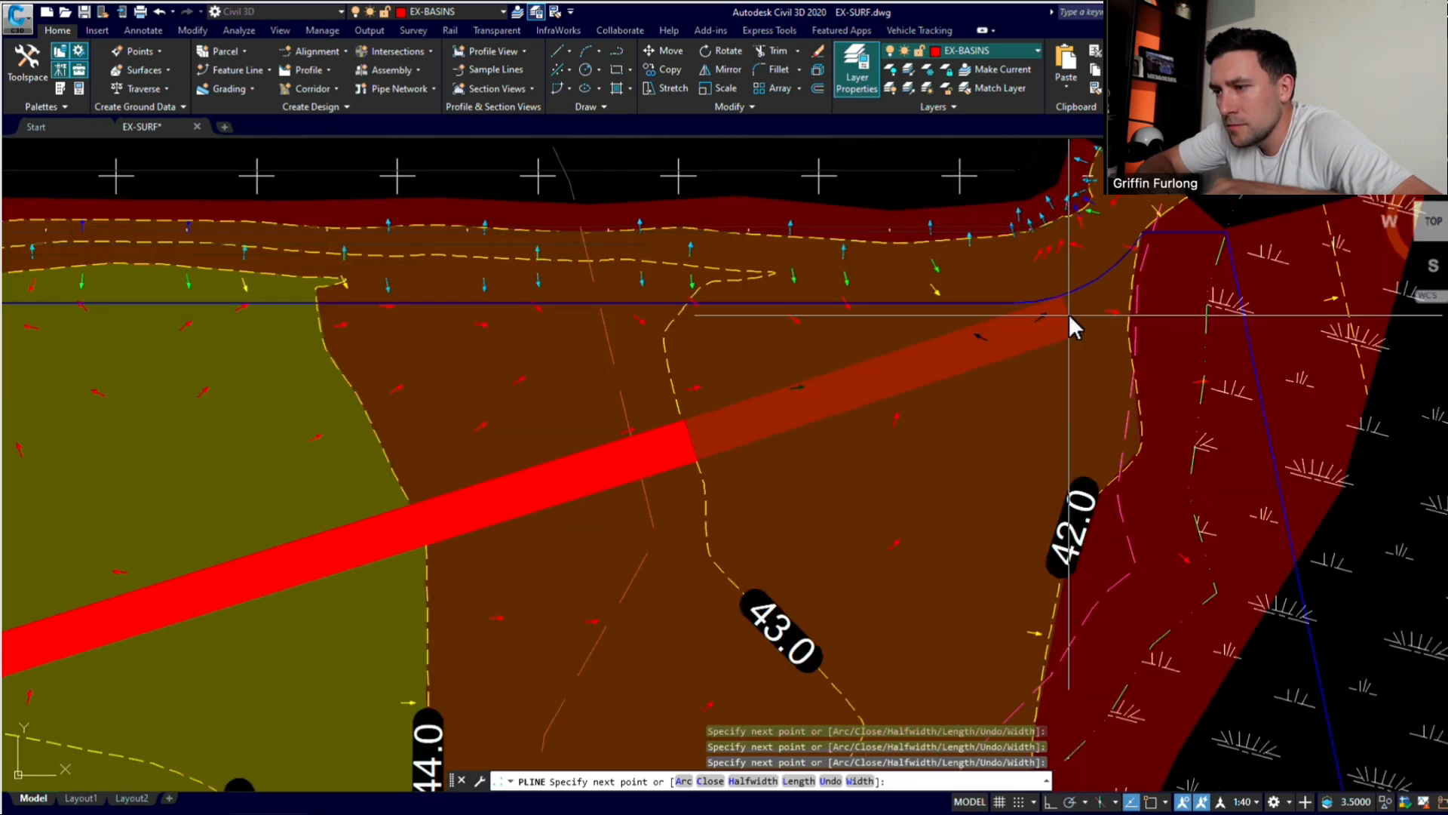
pyautogui.keyDown('shift'); pyautogui.rightClick(1070, 314); pyautogui.keyUp('shift')
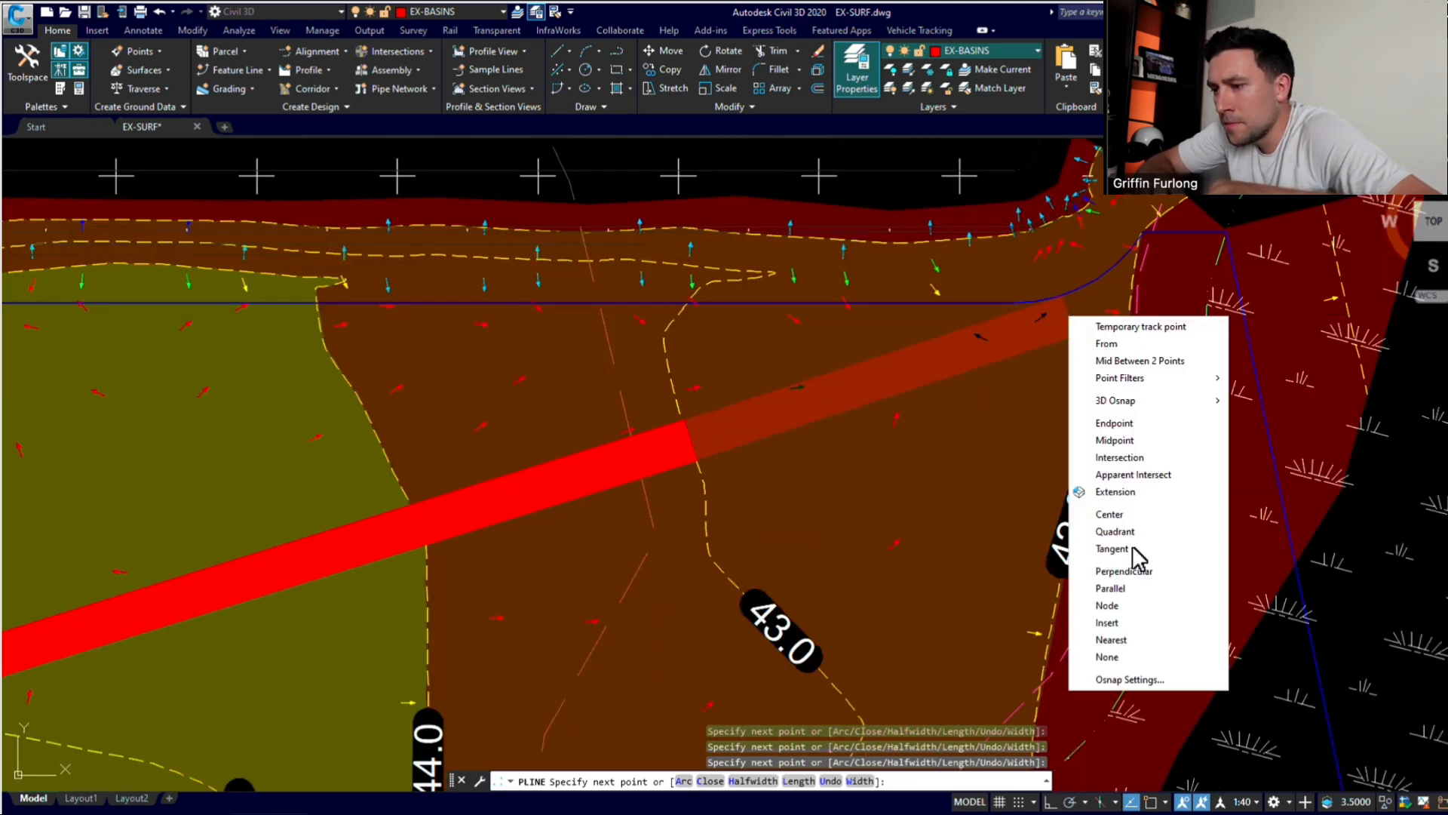
pyautogui.click(1143, 638)
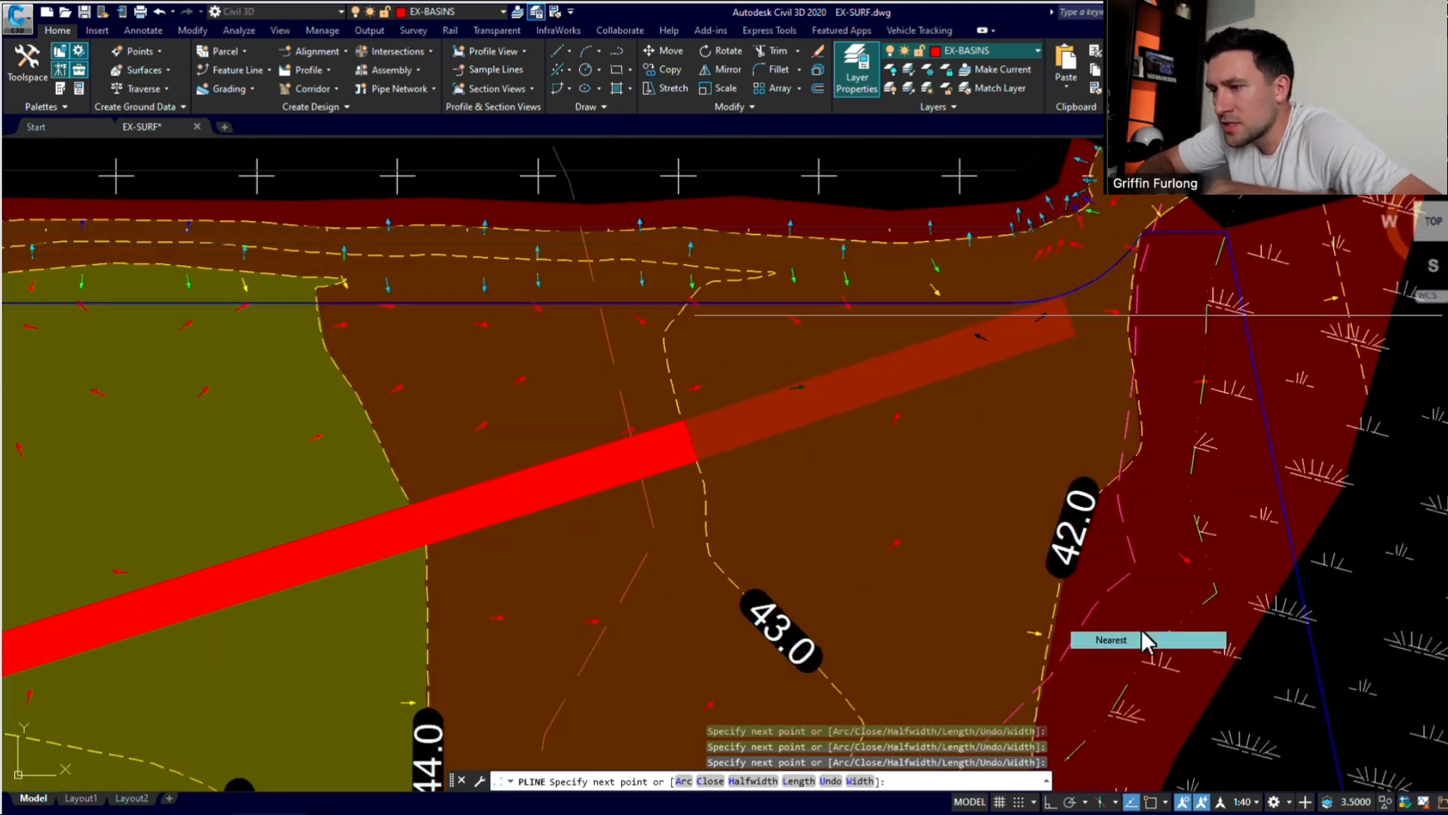
pyautogui.click(1047, 305)
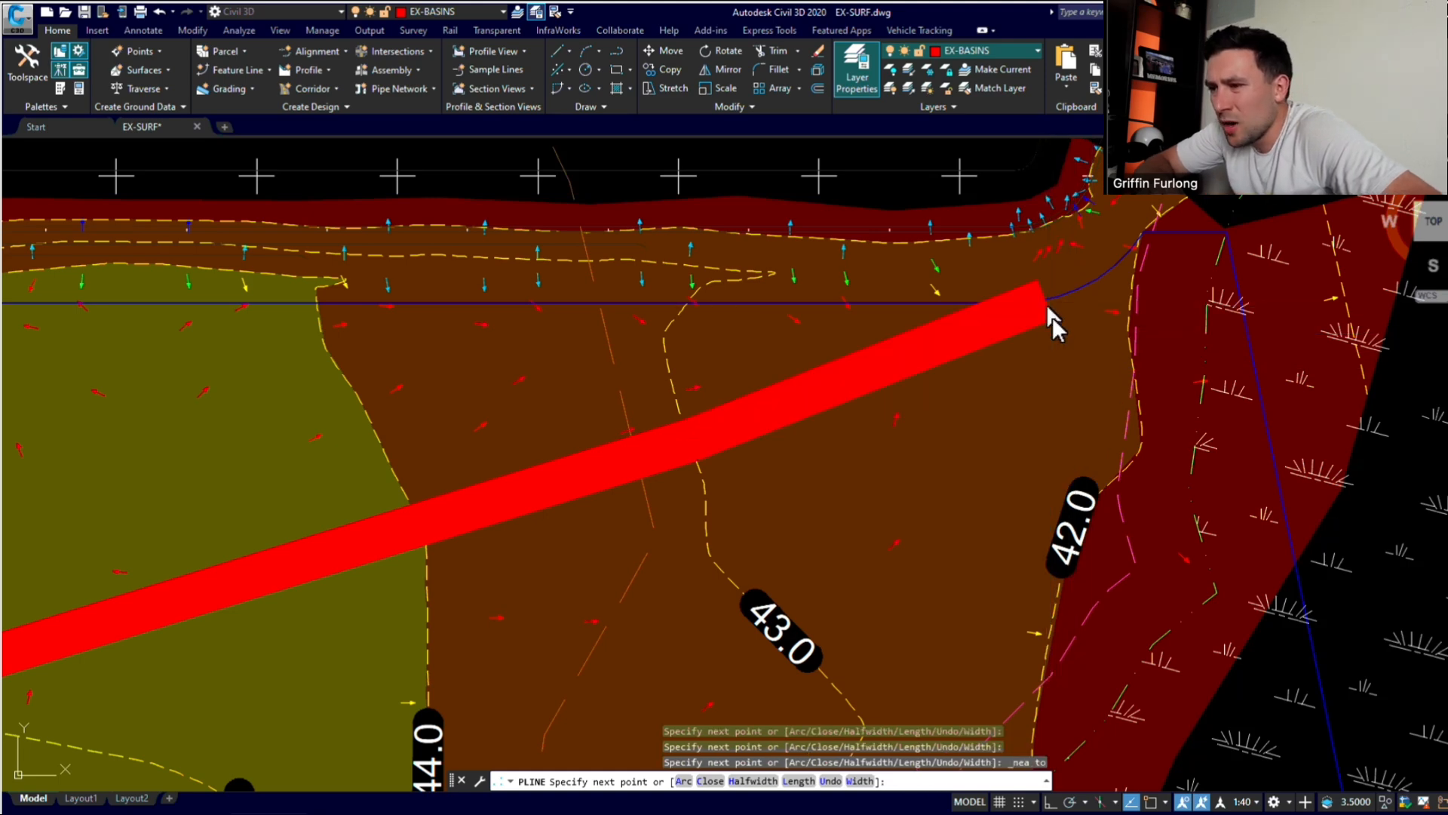
pyautogui.press('Escape')
pyautogui.scroll(-6, 993, 413)
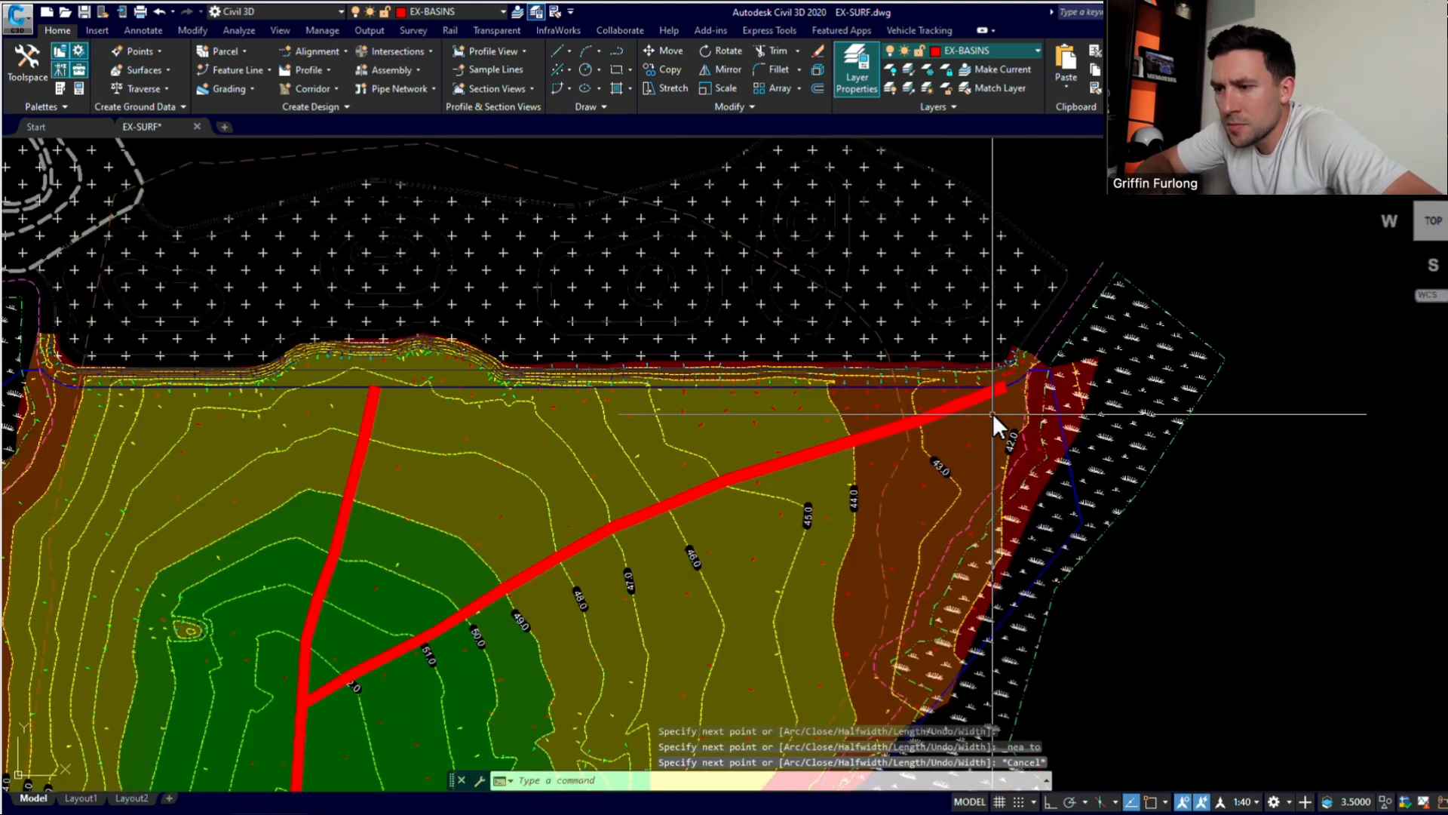
# Step: Start a fourth wide polyline at the junction where the northeast polyline meets the ridge polyline, with object snap on
pyautogui.write('pan')
pyautogui.press('Return')
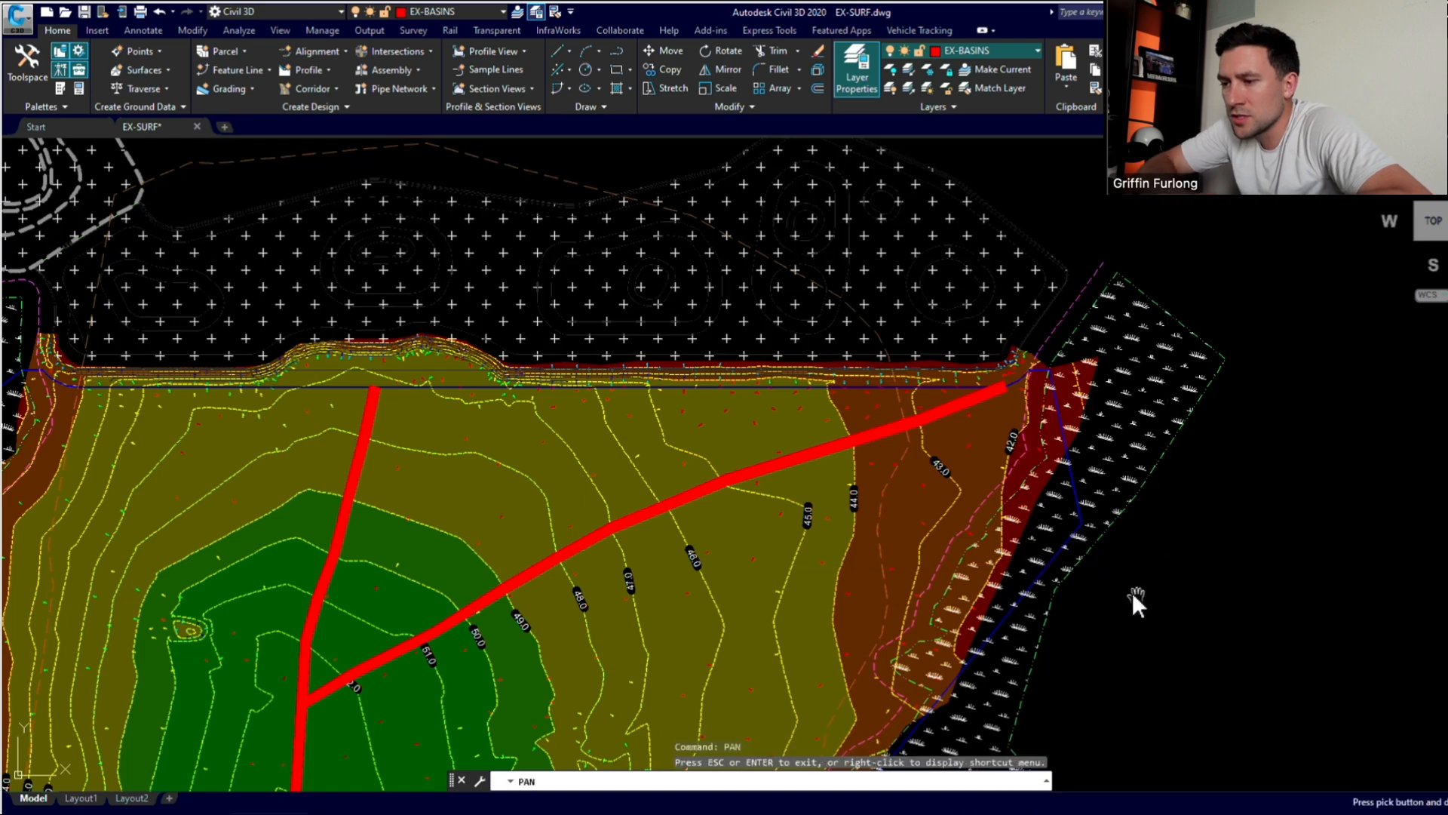
pyautogui.moveTo(1133, 596); pyautogui.dragTo(1306, 432)
pyautogui.scroll(-2, 1309, 422)
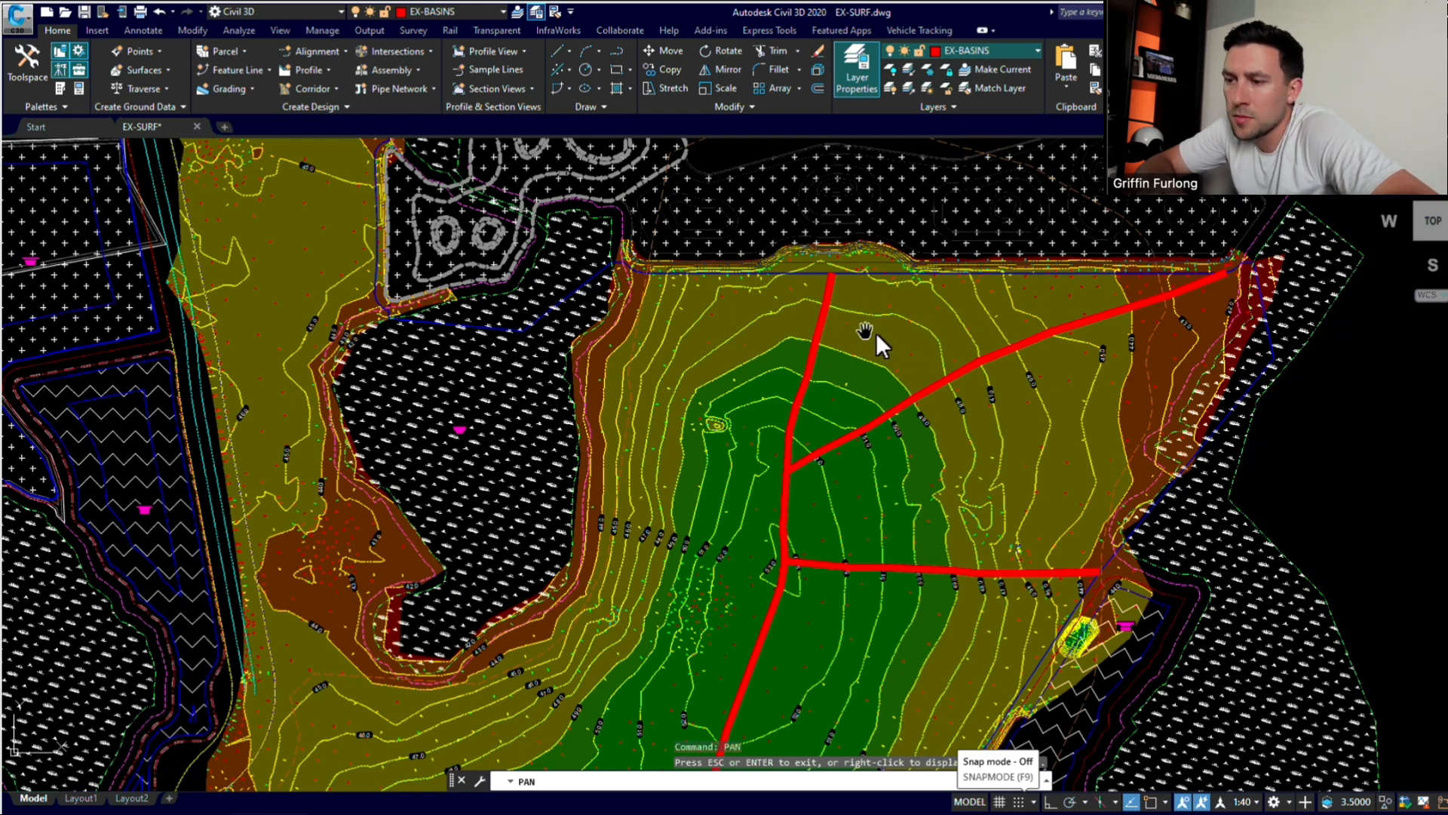
pyautogui.moveTo(875, 332); pyautogui.dragTo(1054, 310)
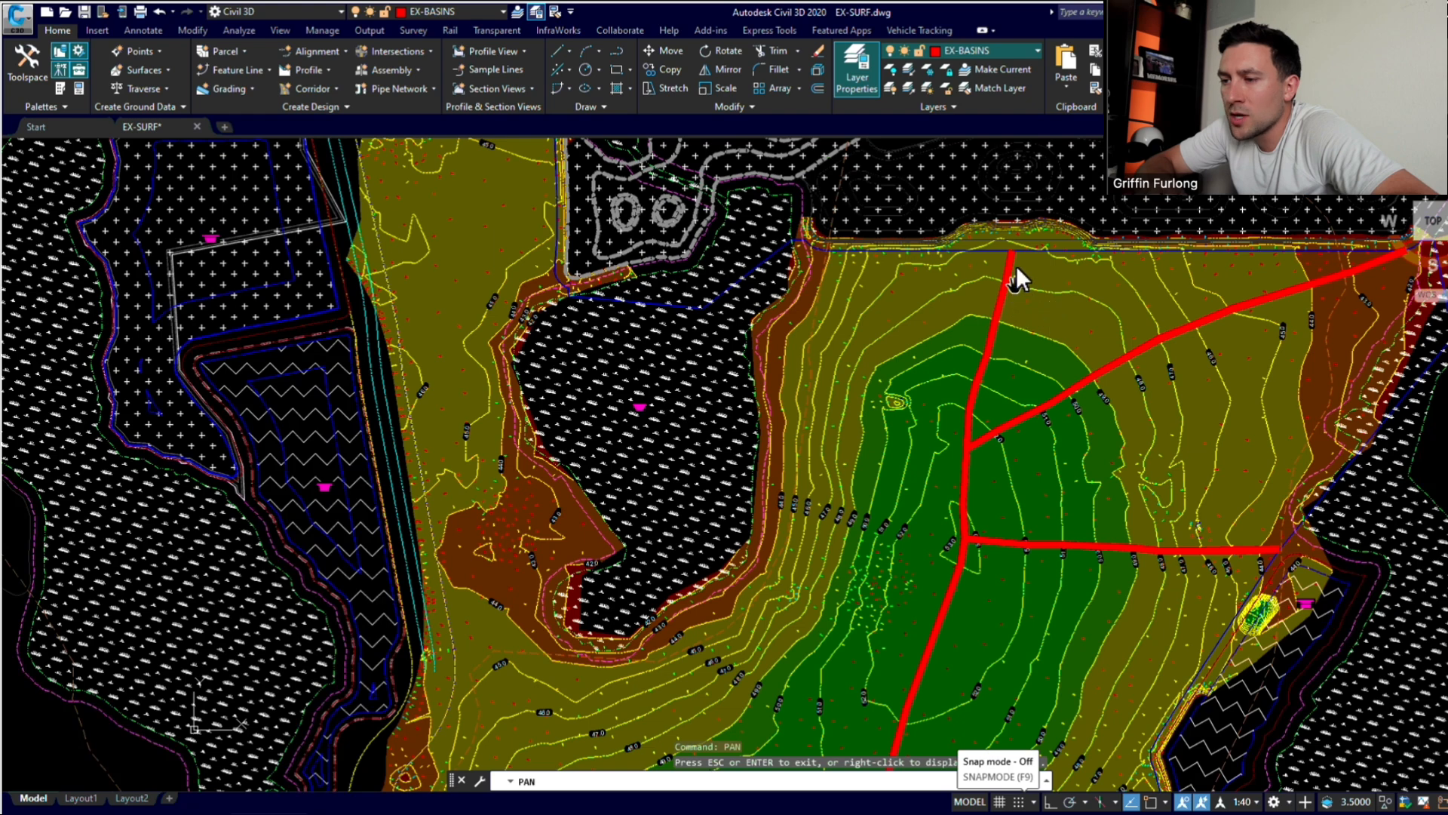
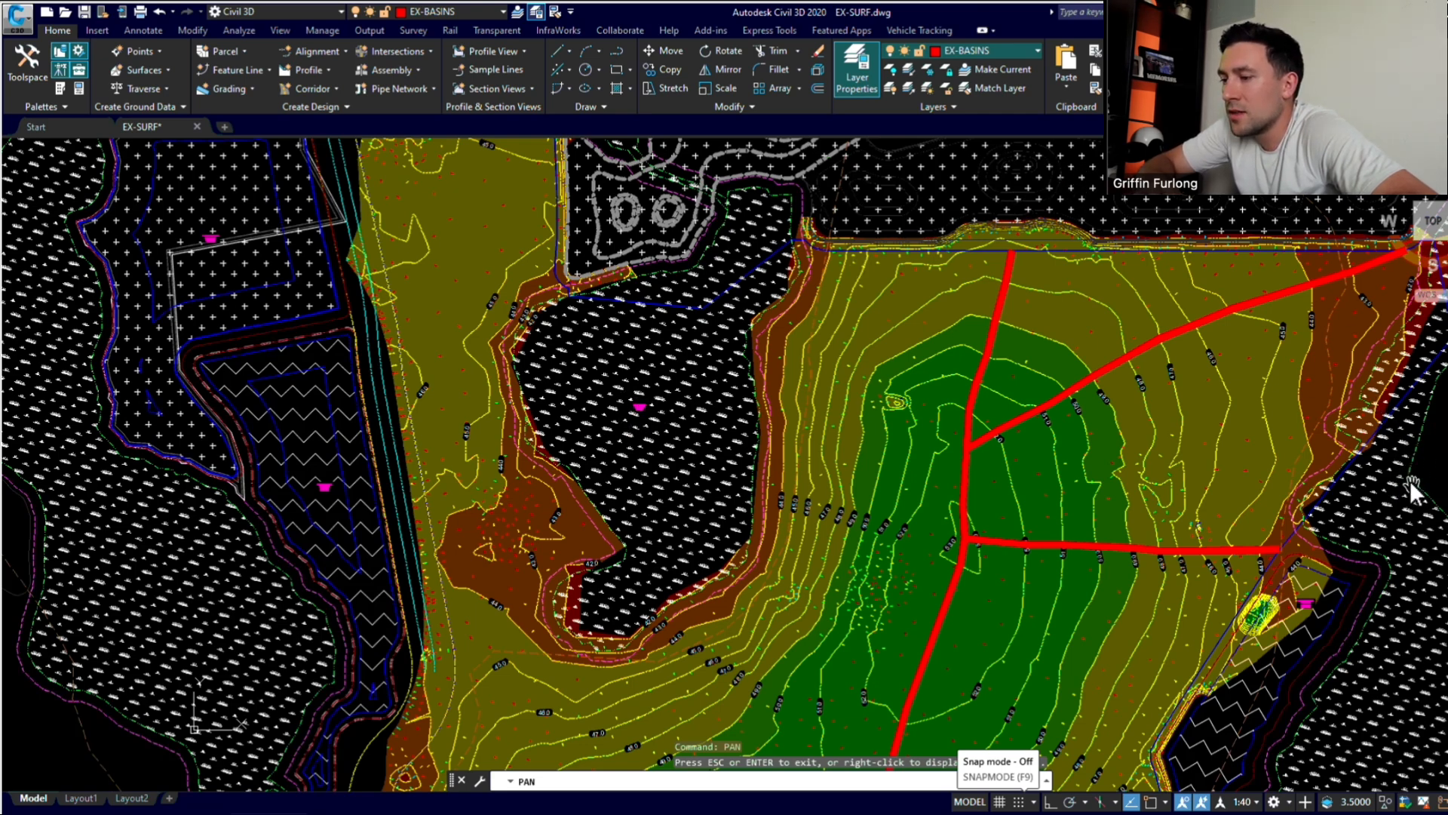
pyautogui.press('Escape')
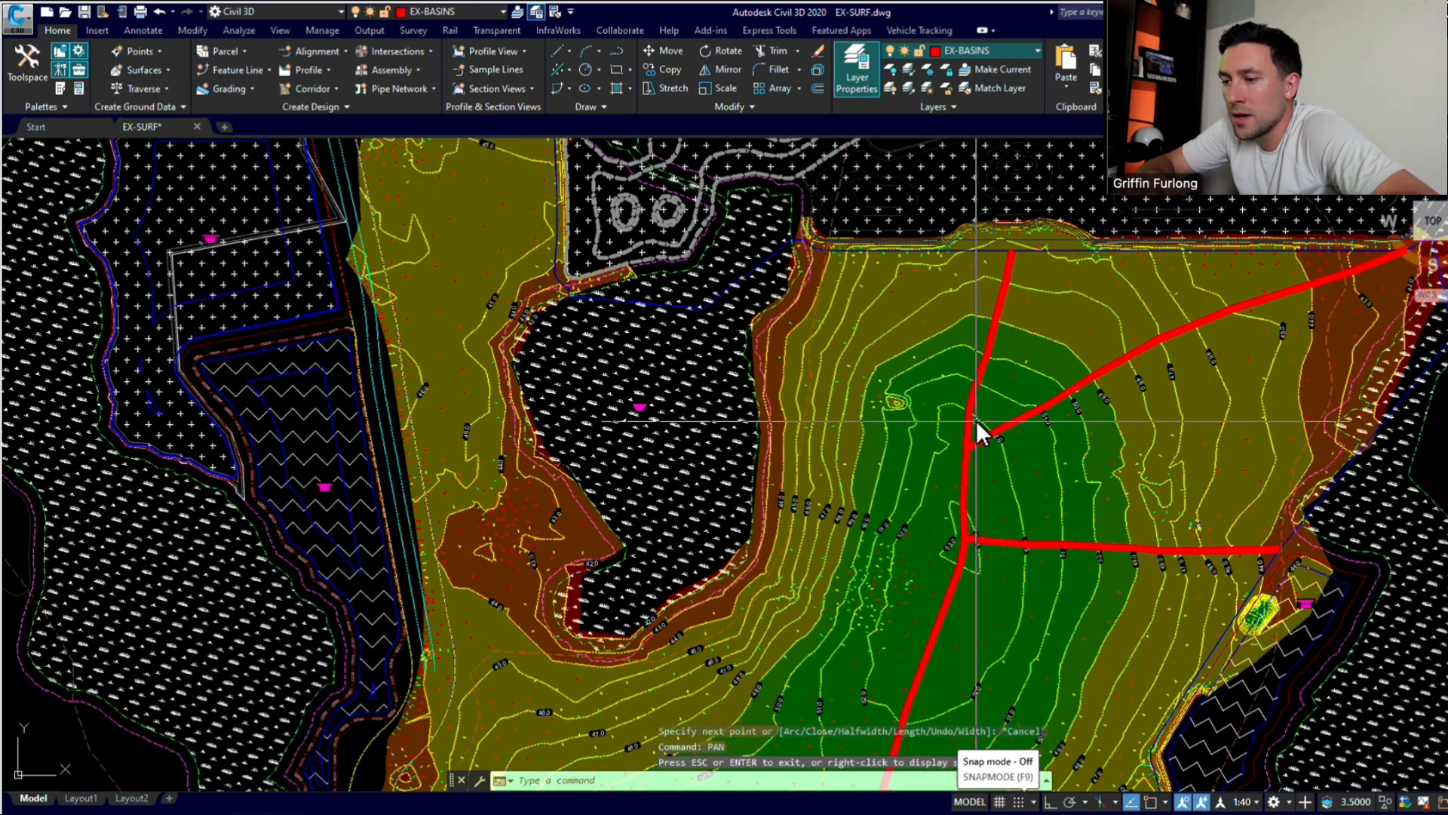
pyautogui.write('pl')
pyautogui.press('Return')
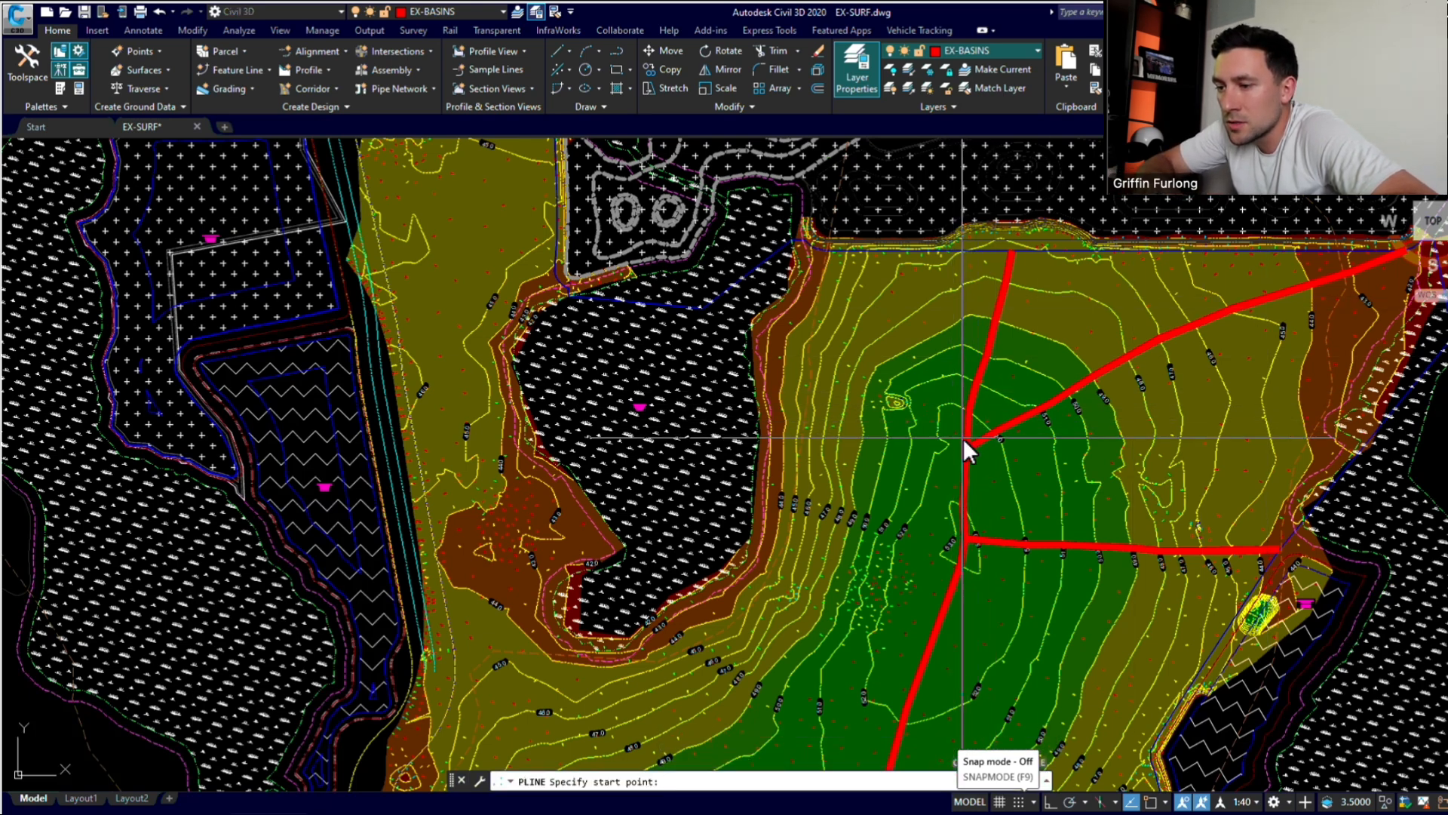
pyautogui.keyDown('shift'); pyautogui.rightClick(953, 432); pyautogui.keyUp('shift')
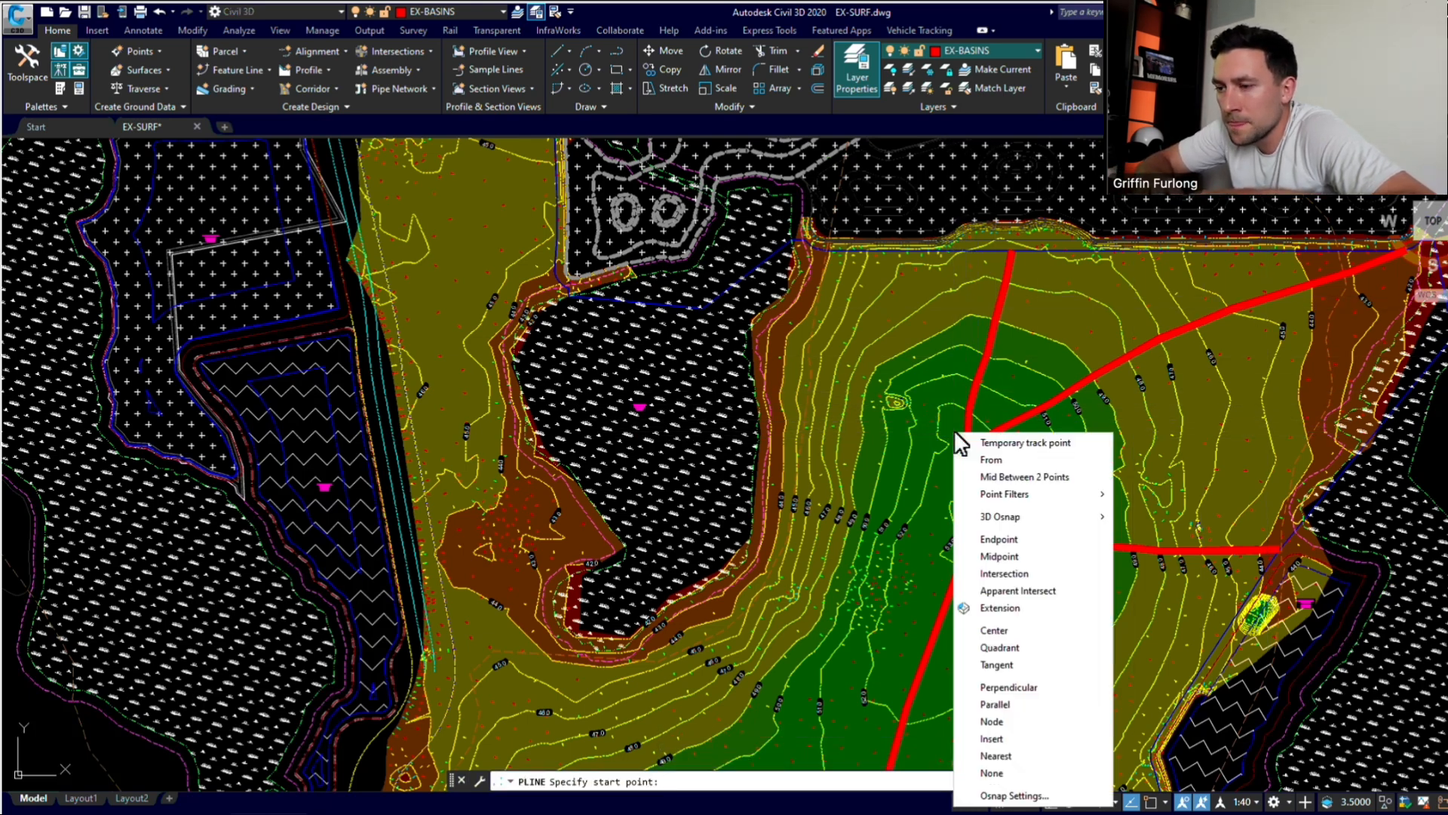
pyautogui.click(1017, 751)
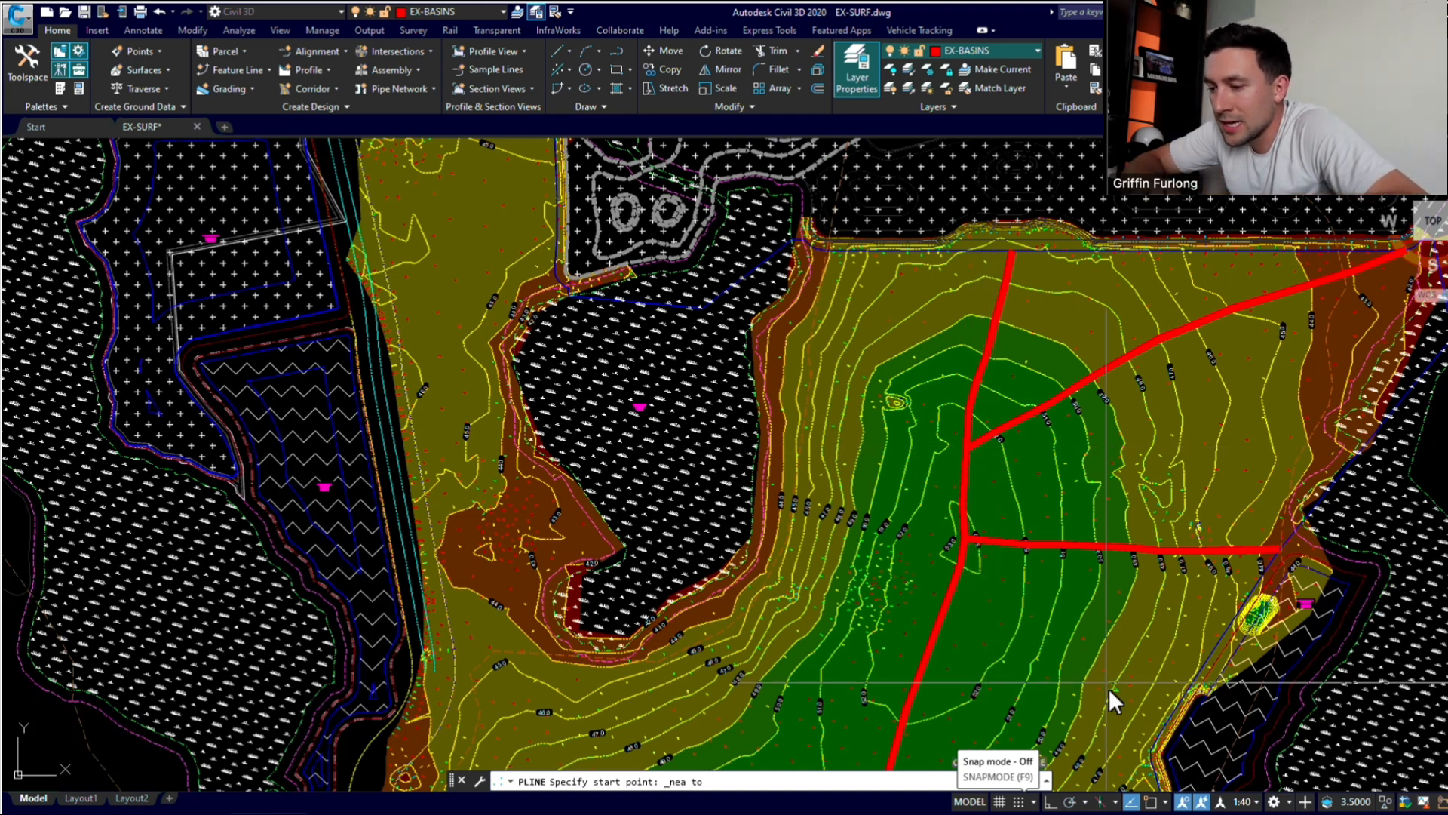
pyautogui.click(1152, 801)
pyautogui.click(966, 450)
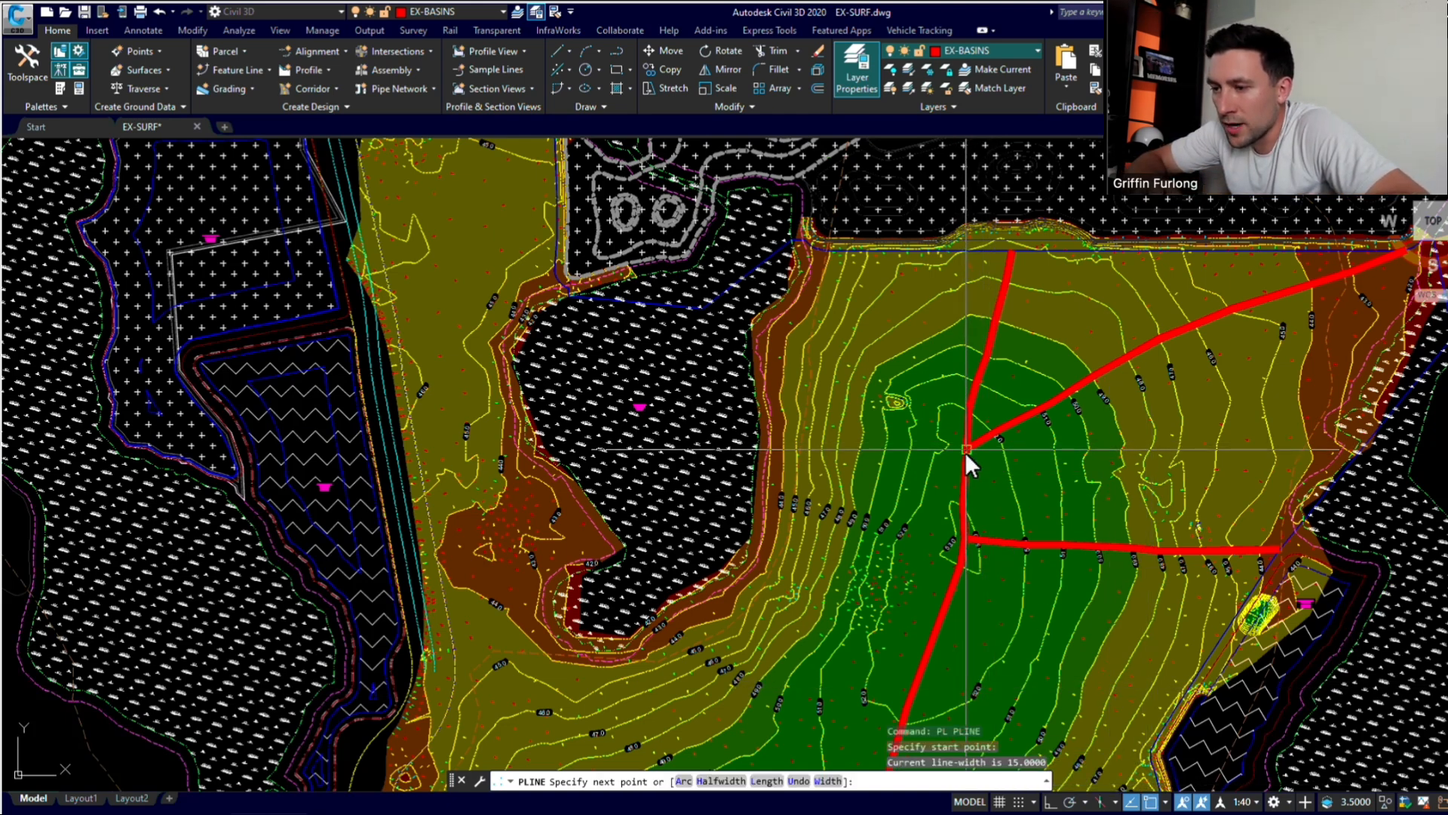
# Step: With object snap off, draw the fourth polyline northwest from the junction, placing vertices down the slope across the contours
pyautogui.click(1155, 802)
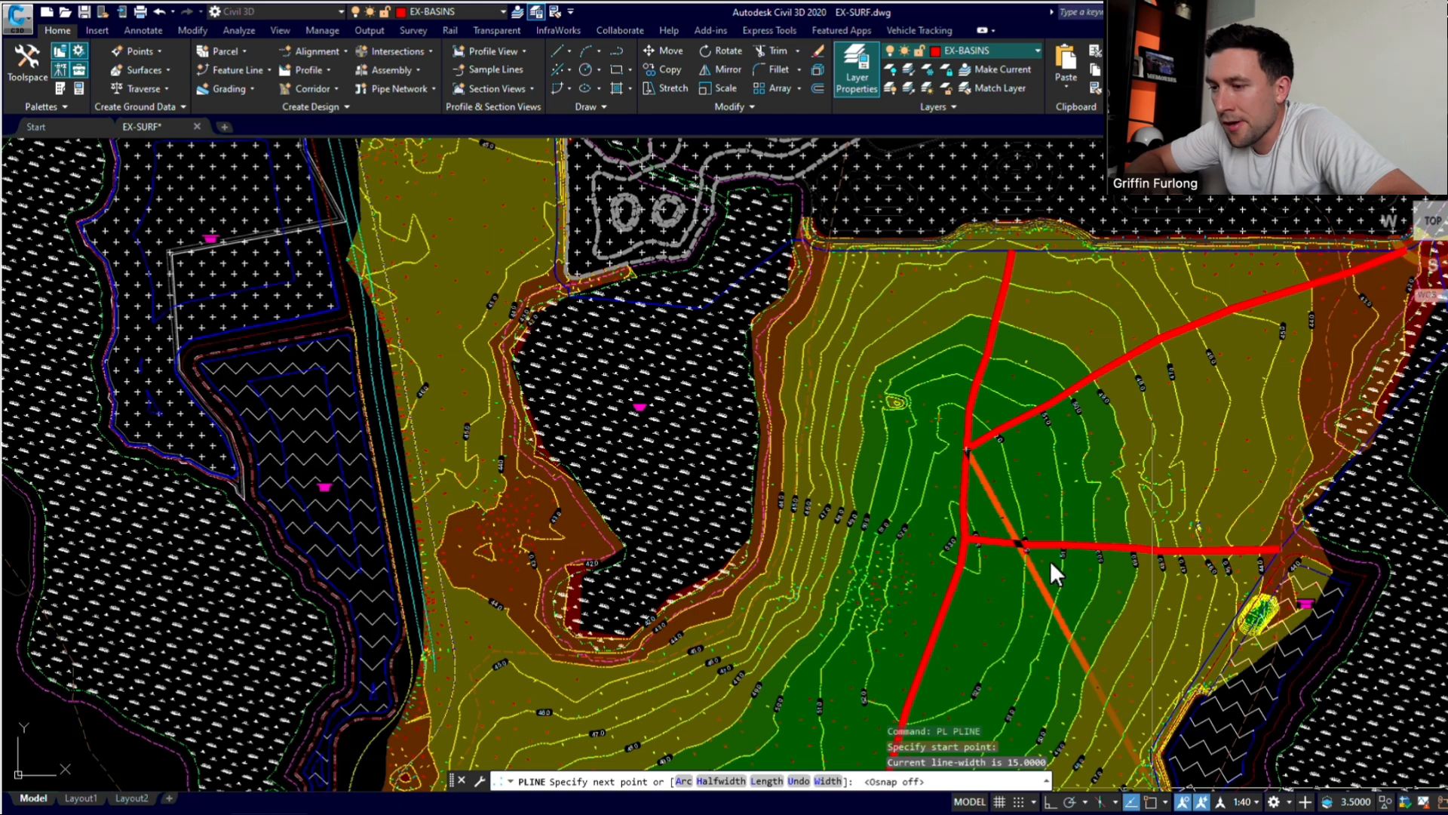
pyautogui.click(934, 378)
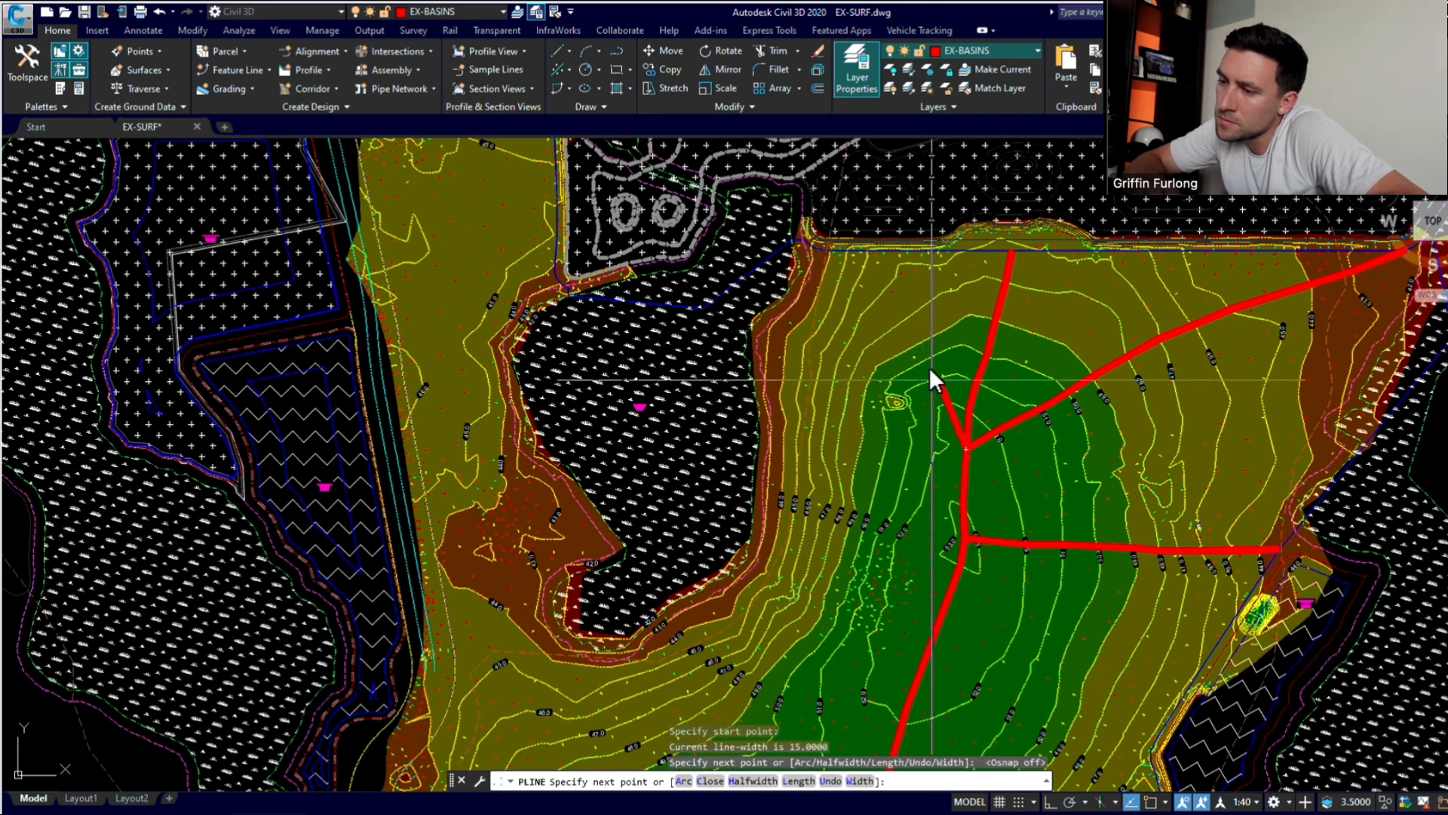
pyautogui.click(917, 347)
pyautogui.click(898, 320)
pyautogui.click(881, 298)
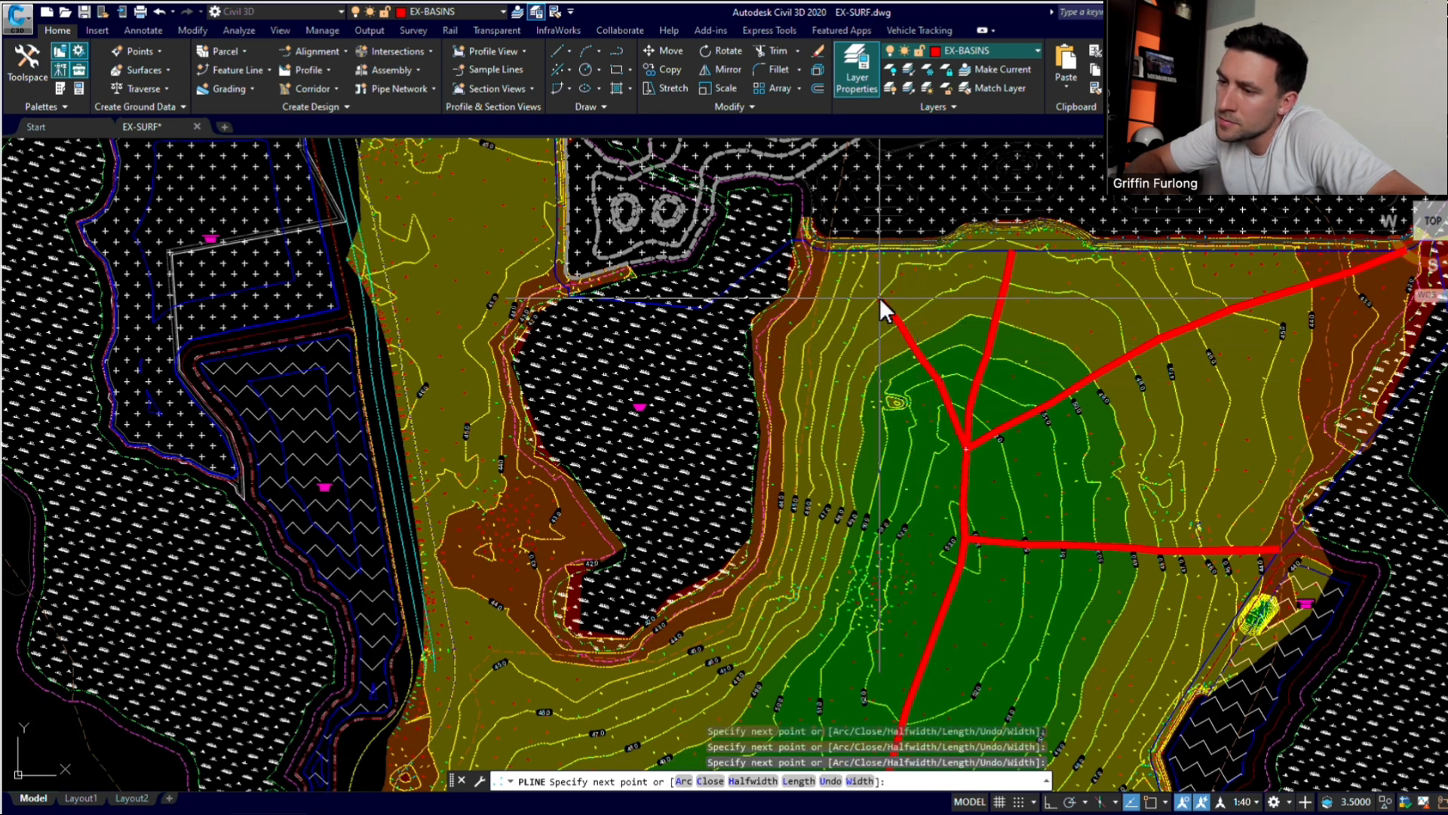
# Step: Finish the fourth polyline on the blue boundary line near its northwest corner with a one-time Nearest snap, and end the command
pyautogui.scroll(4, 830, 267)
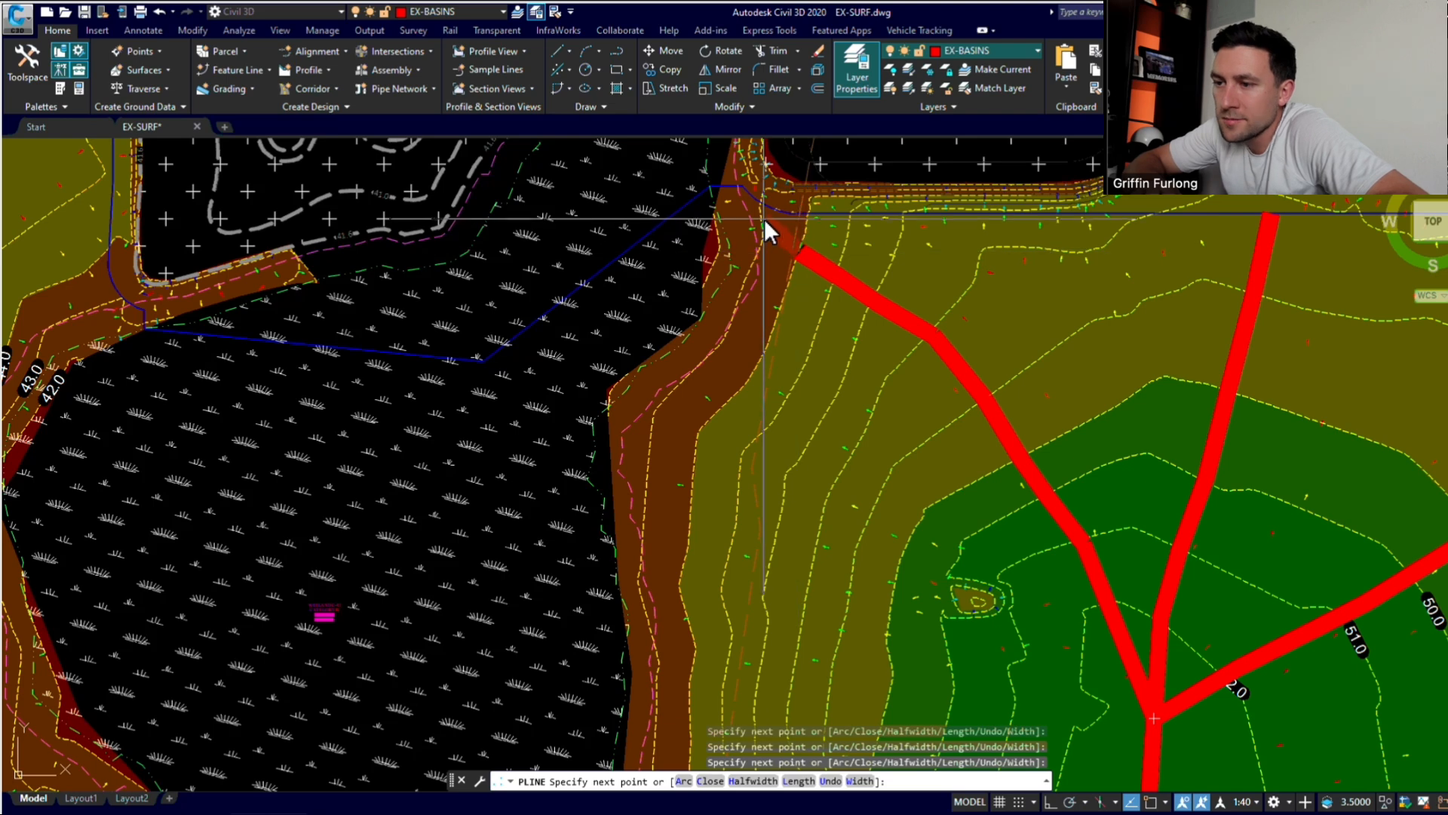
pyautogui.scroll(2, 764, 219)
pyautogui.keyDown('shift'); pyautogui.rightClick(706, 181); pyautogui.keyUp('shift')
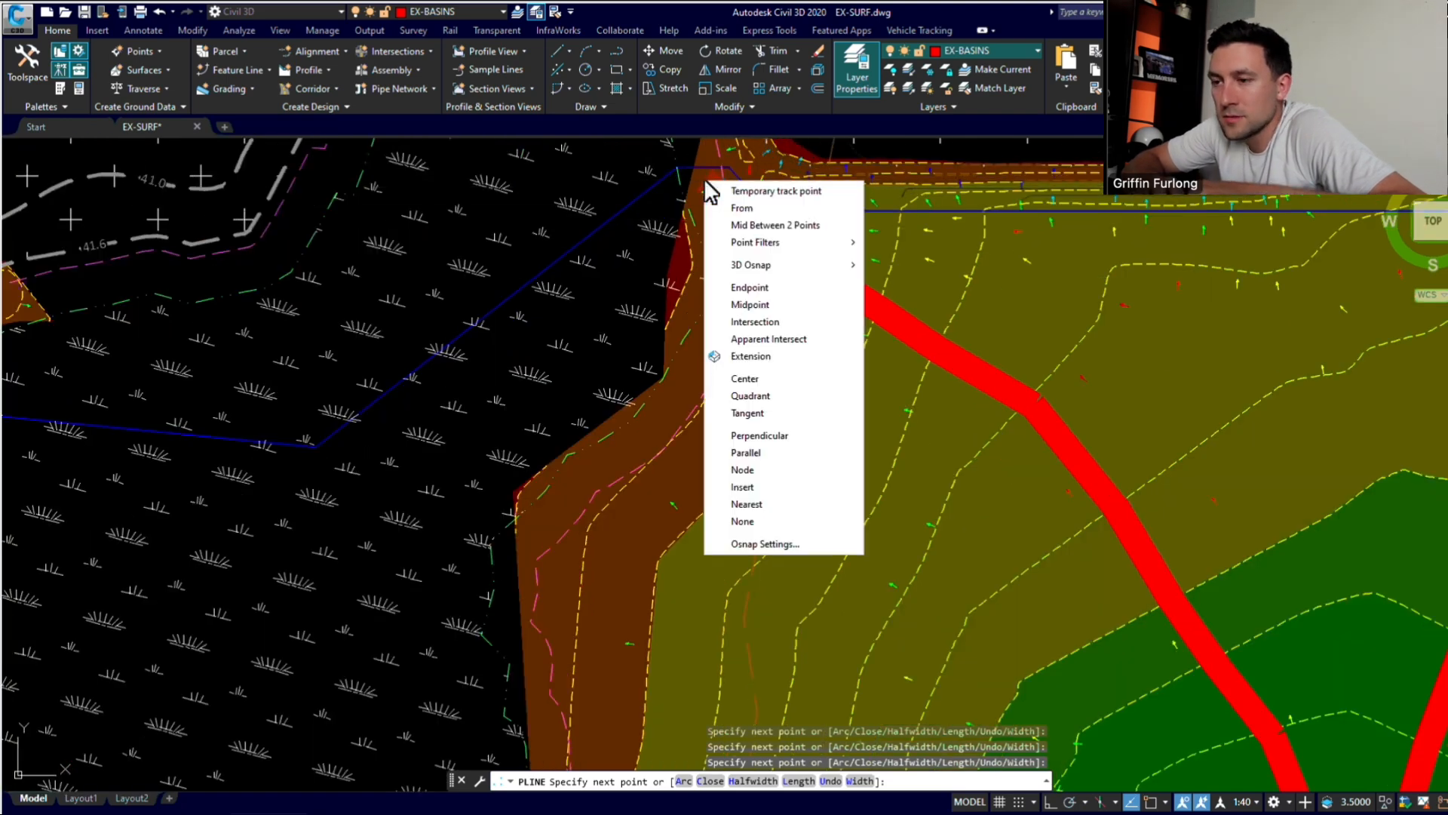
pyautogui.click(784, 503)
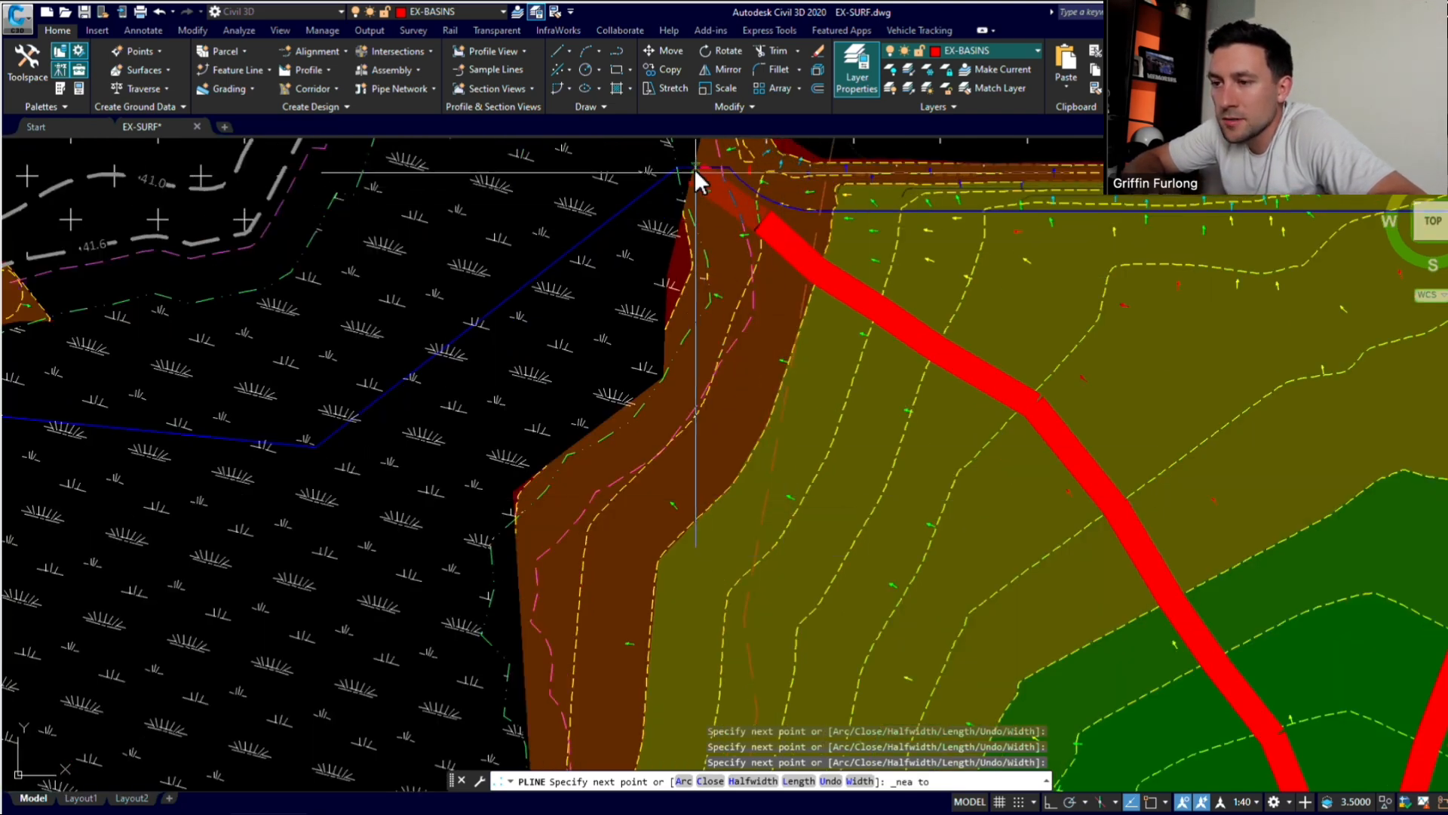
pyautogui.press('Escape')
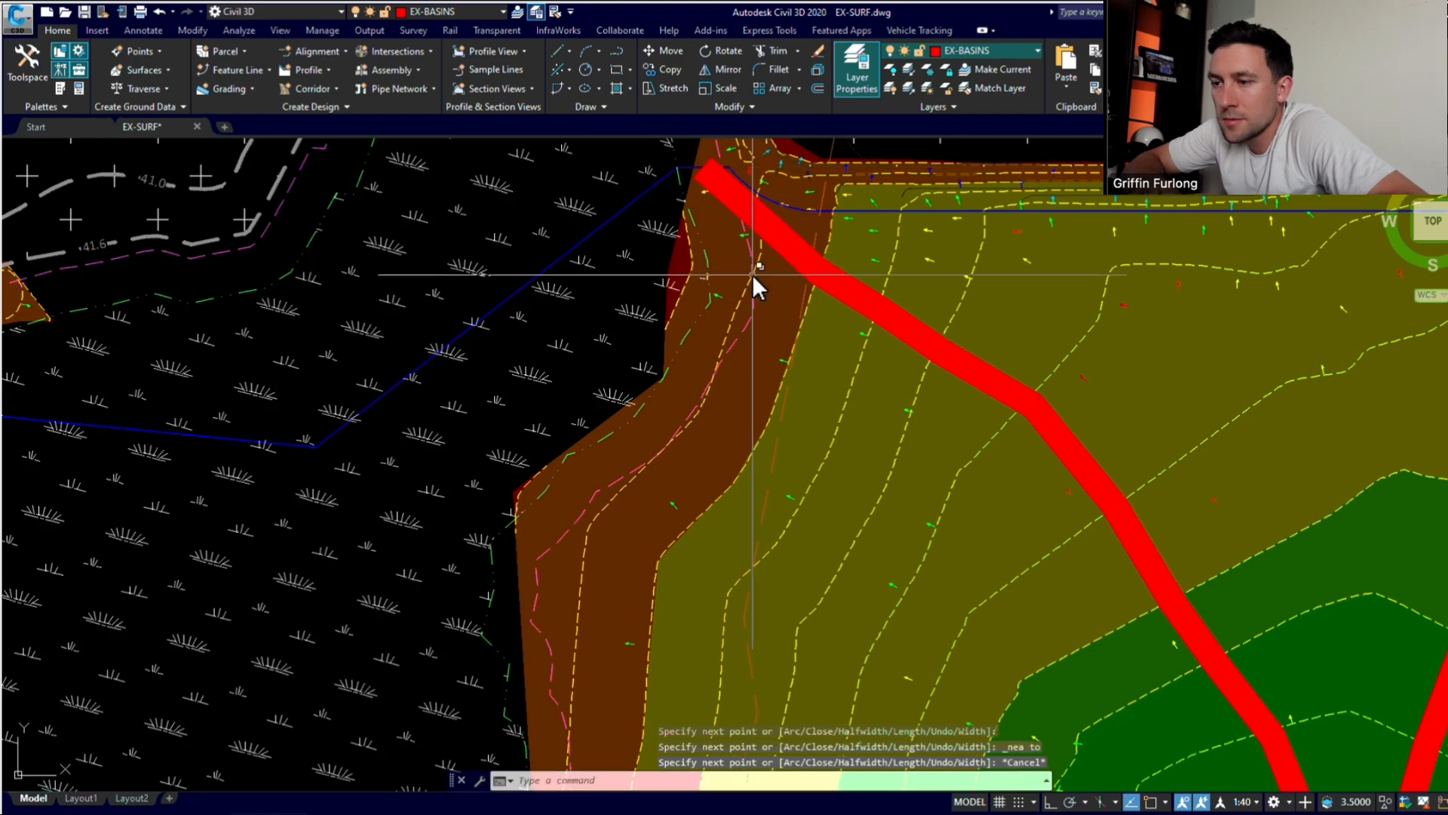
# Step: Trim the ridge polyline north of the junction, using it and the northeast polyline as cutting edges, and end the command
pyautogui.scroll(-5, 753, 273)
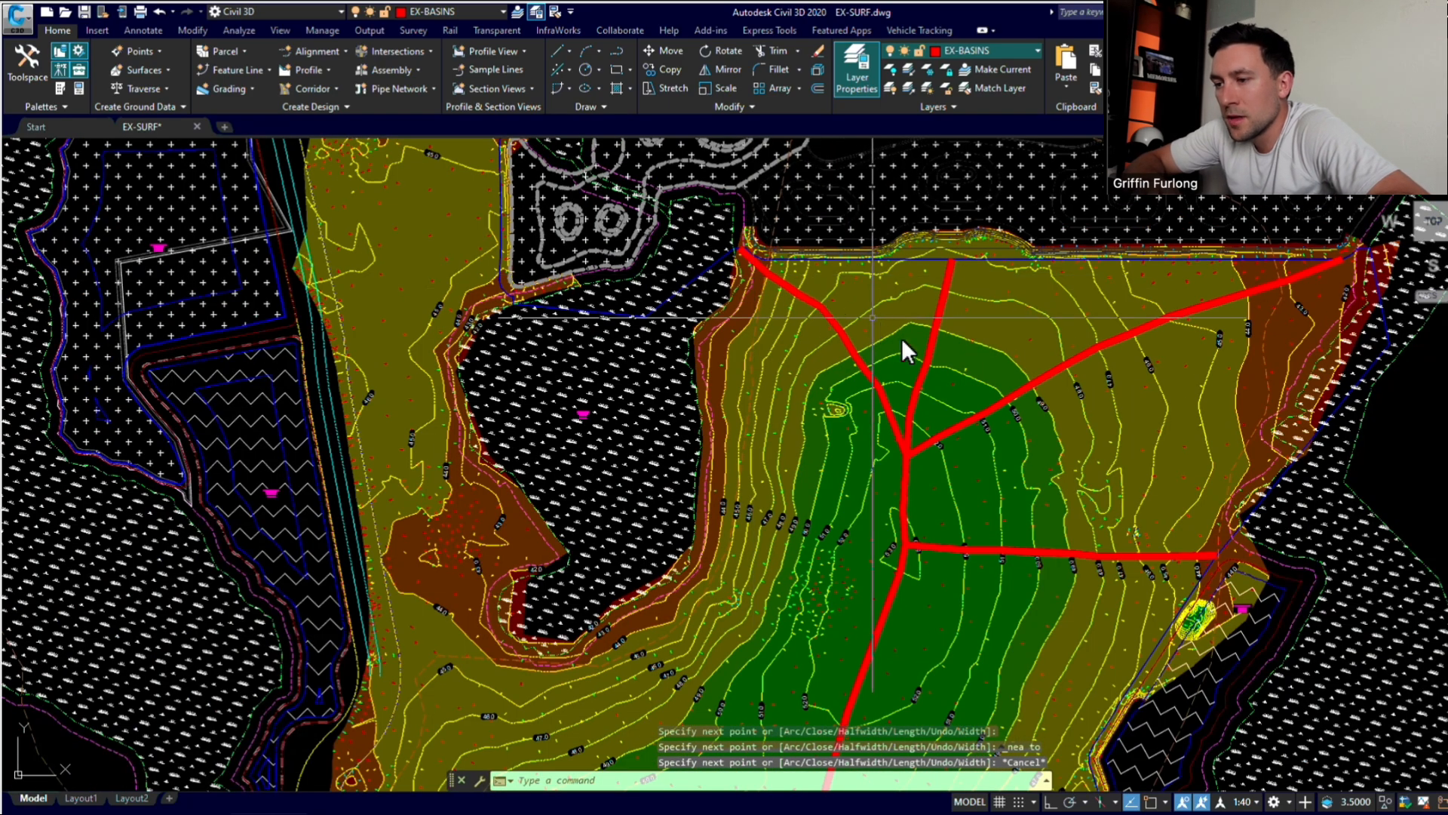
pyautogui.write('tr')
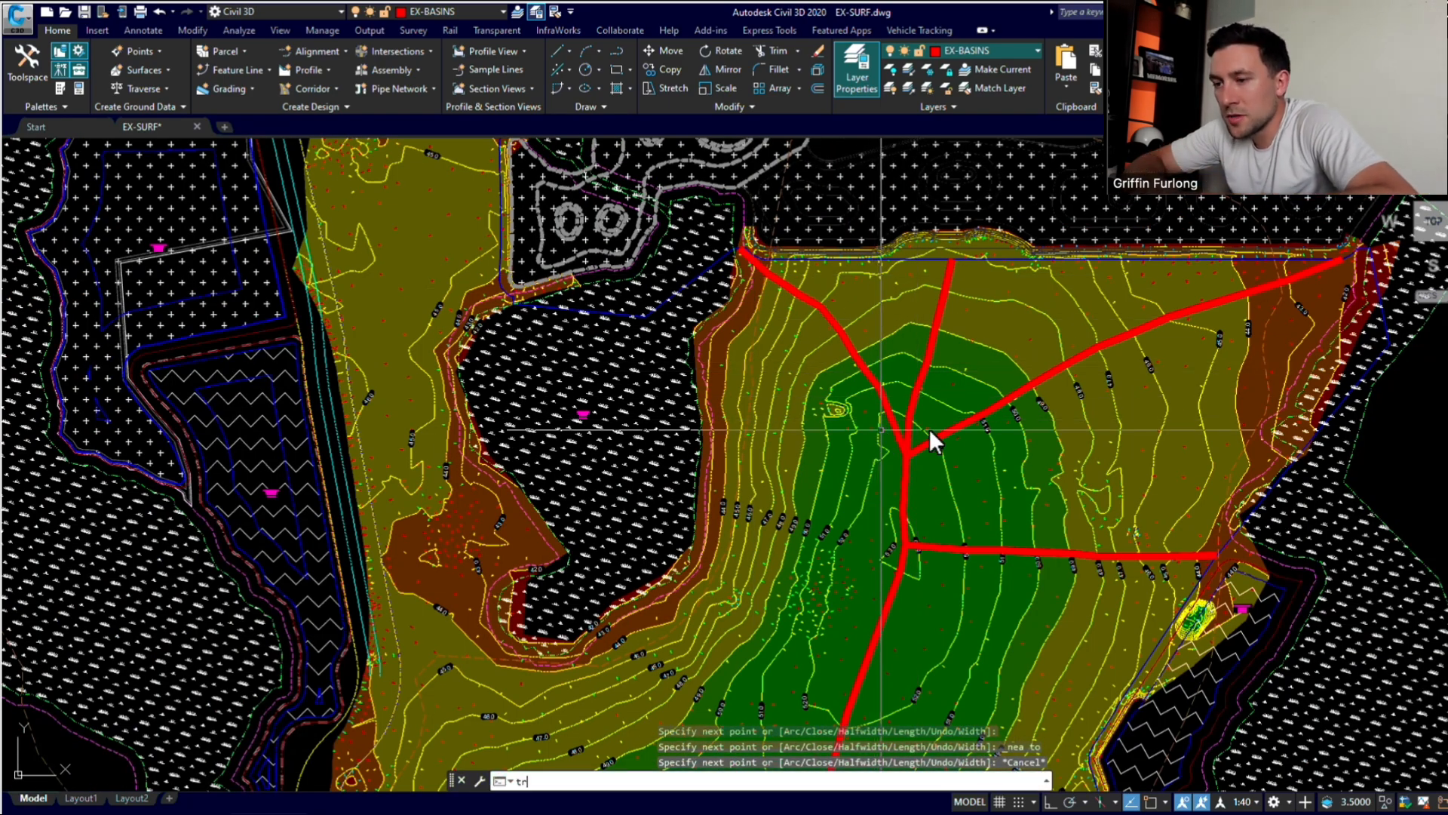
pyautogui.press('Return')
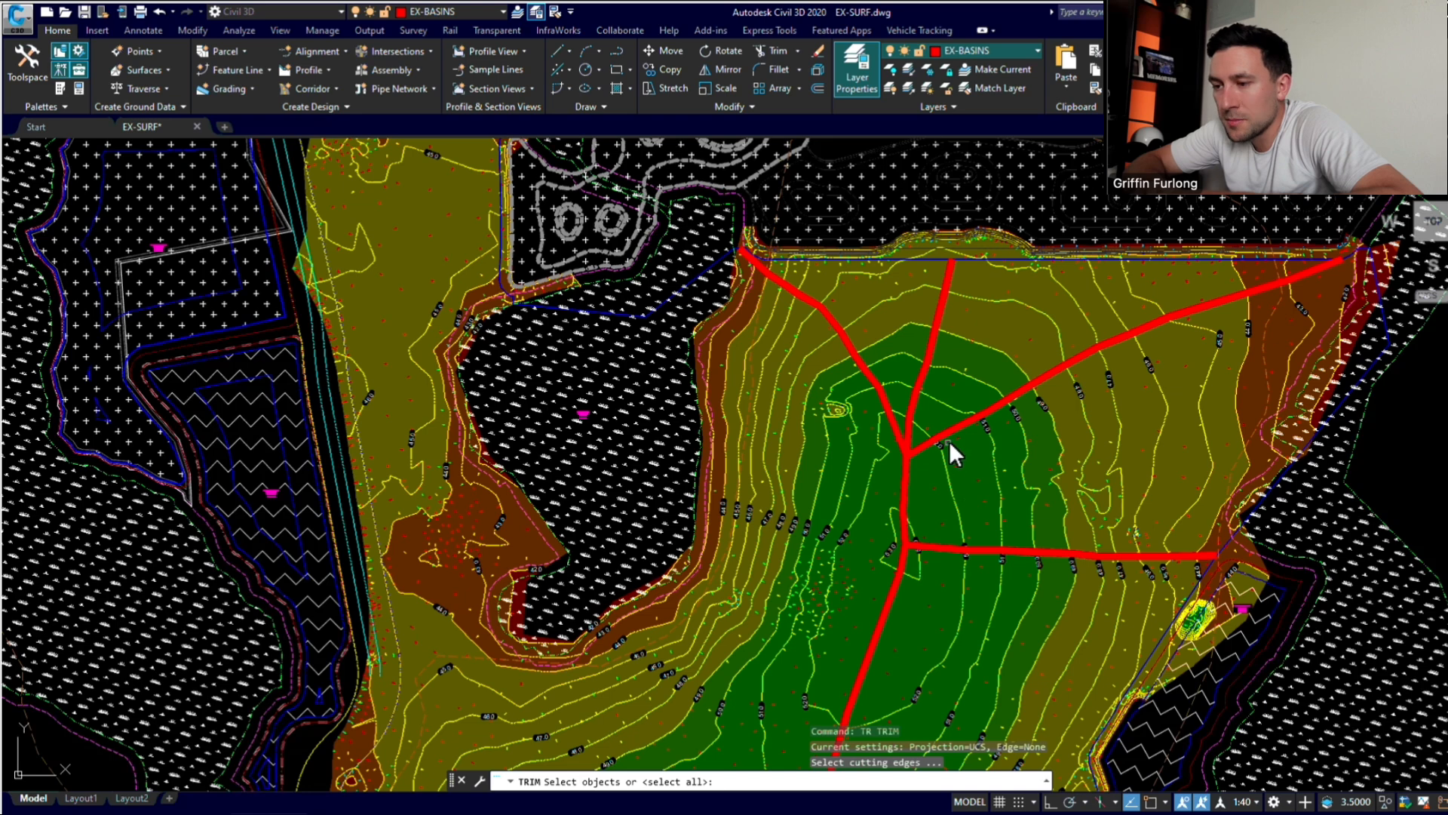
pyautogui.click(952, 437)
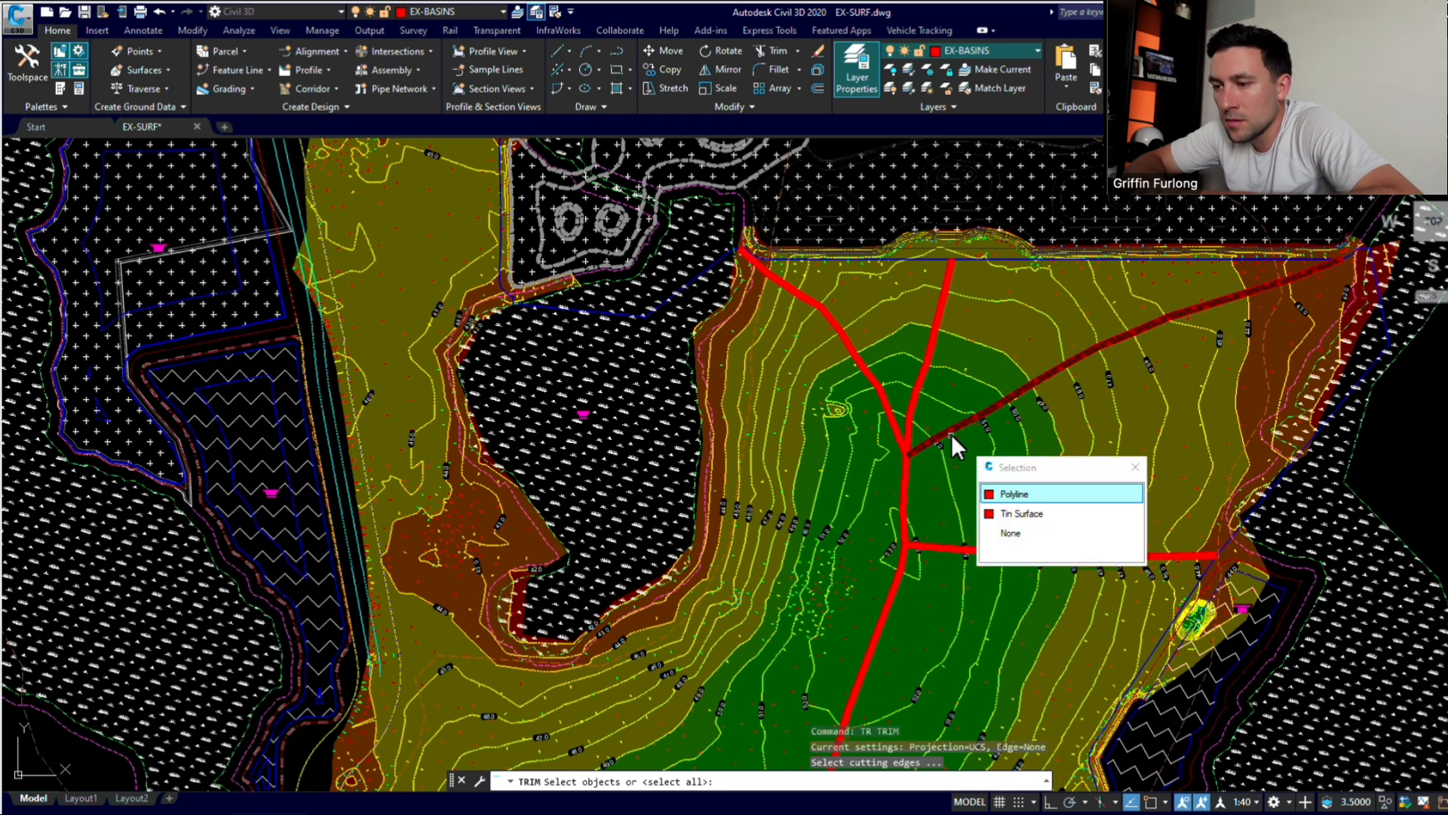
pyautogui.click(915, 397)
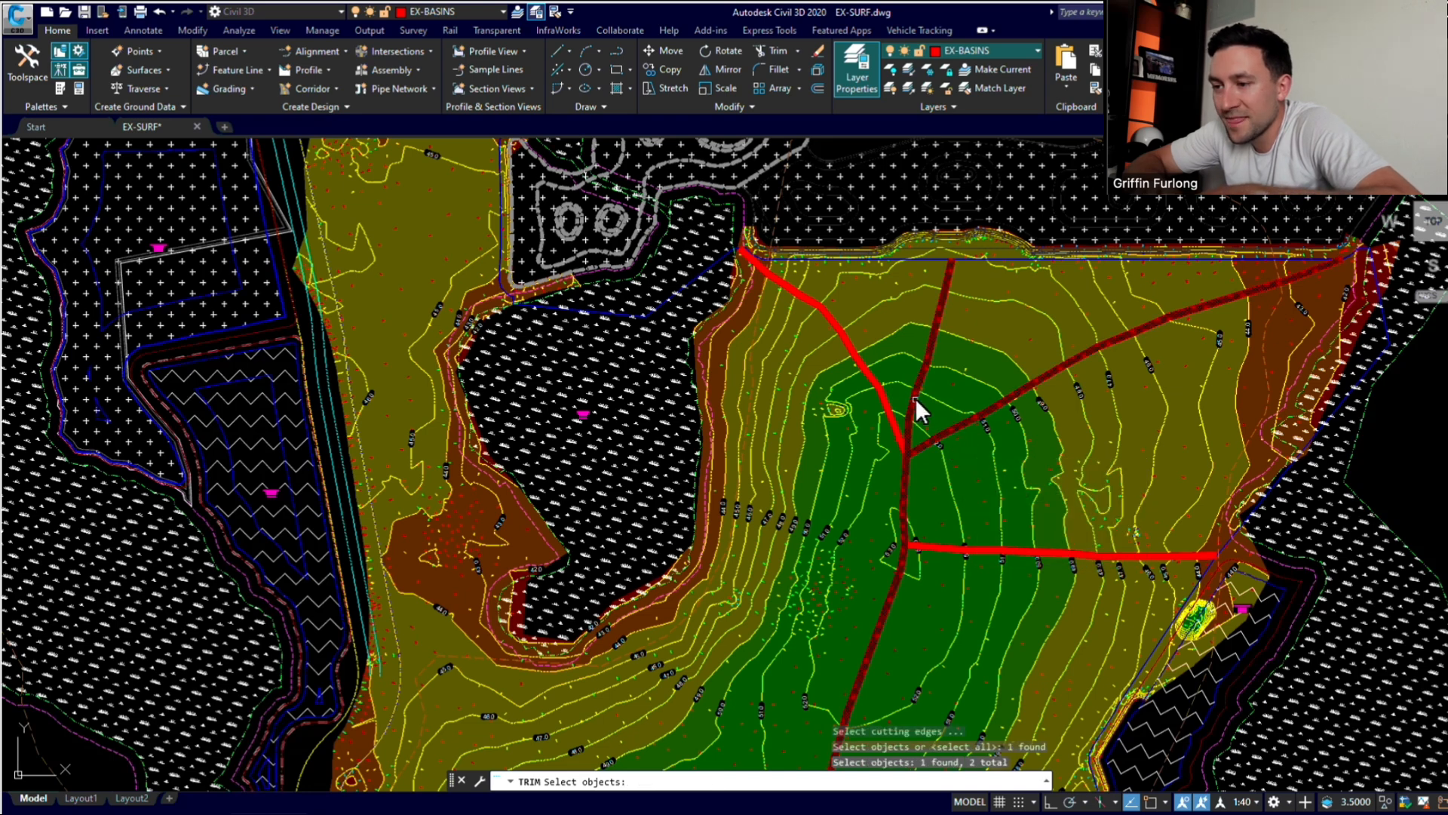
pyautogui.press('Return')
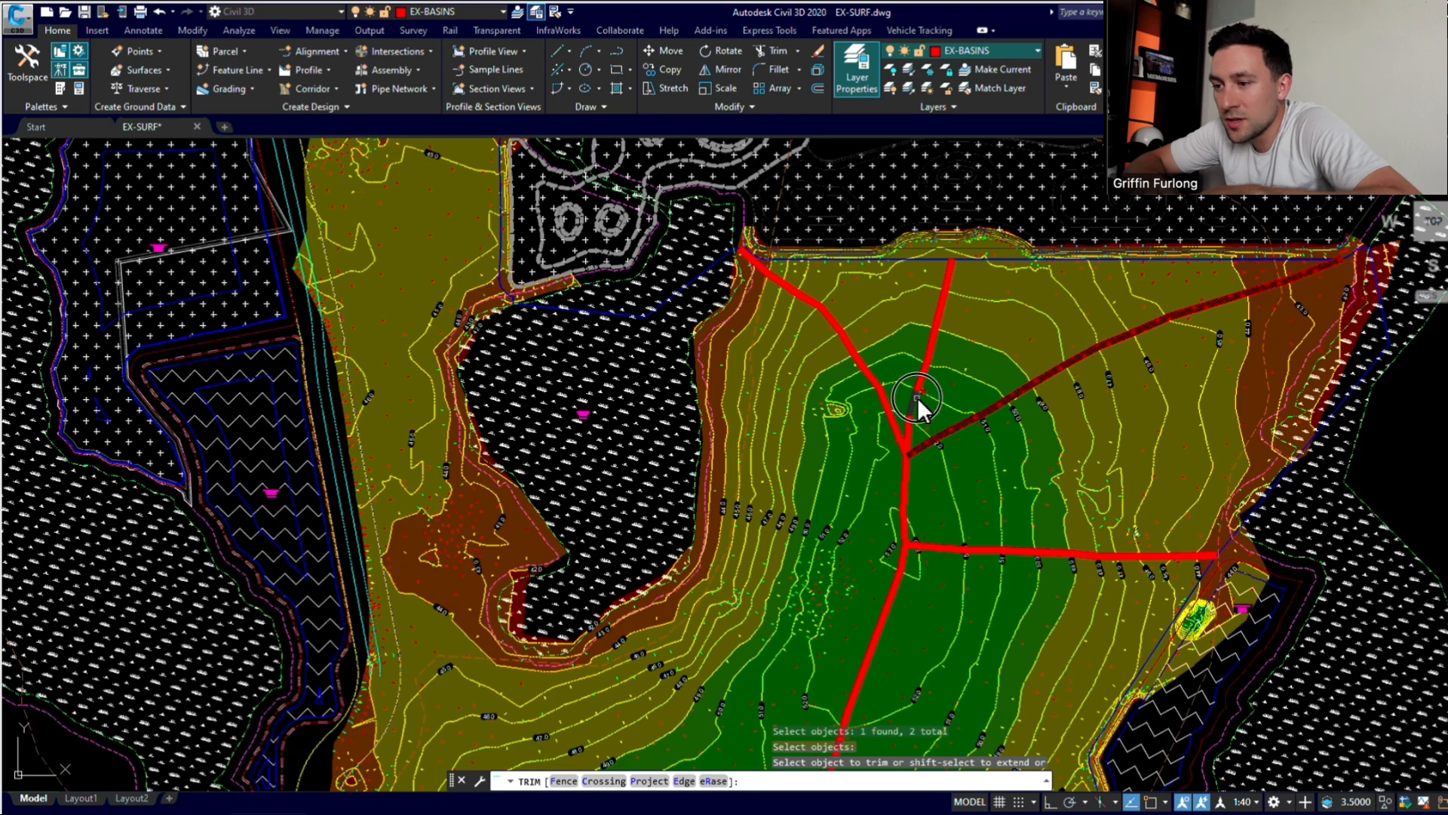
pyautogui.click(917, 398)
pyautogui.click(910, 436)
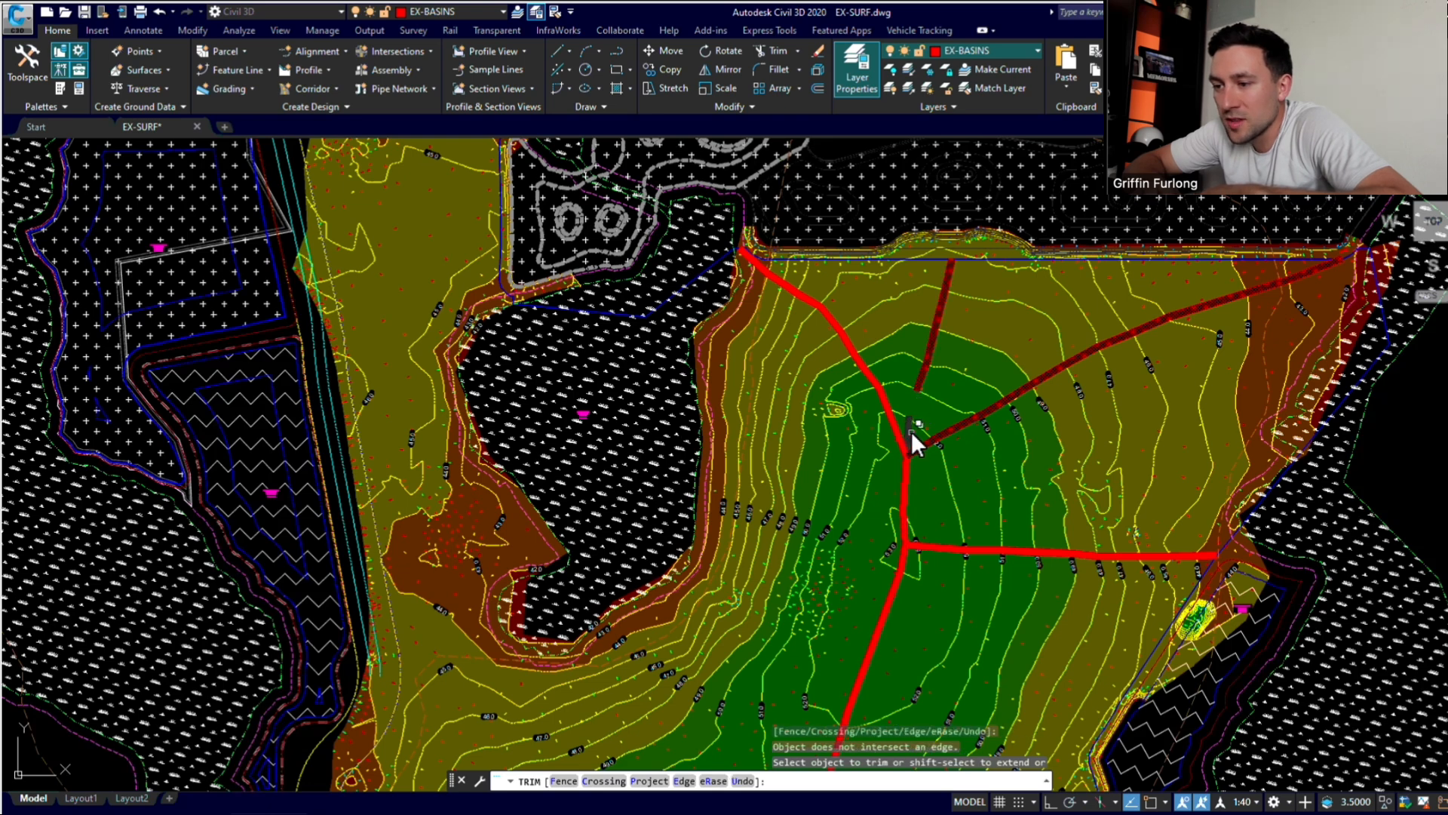
pyautogui.click(911, 431)
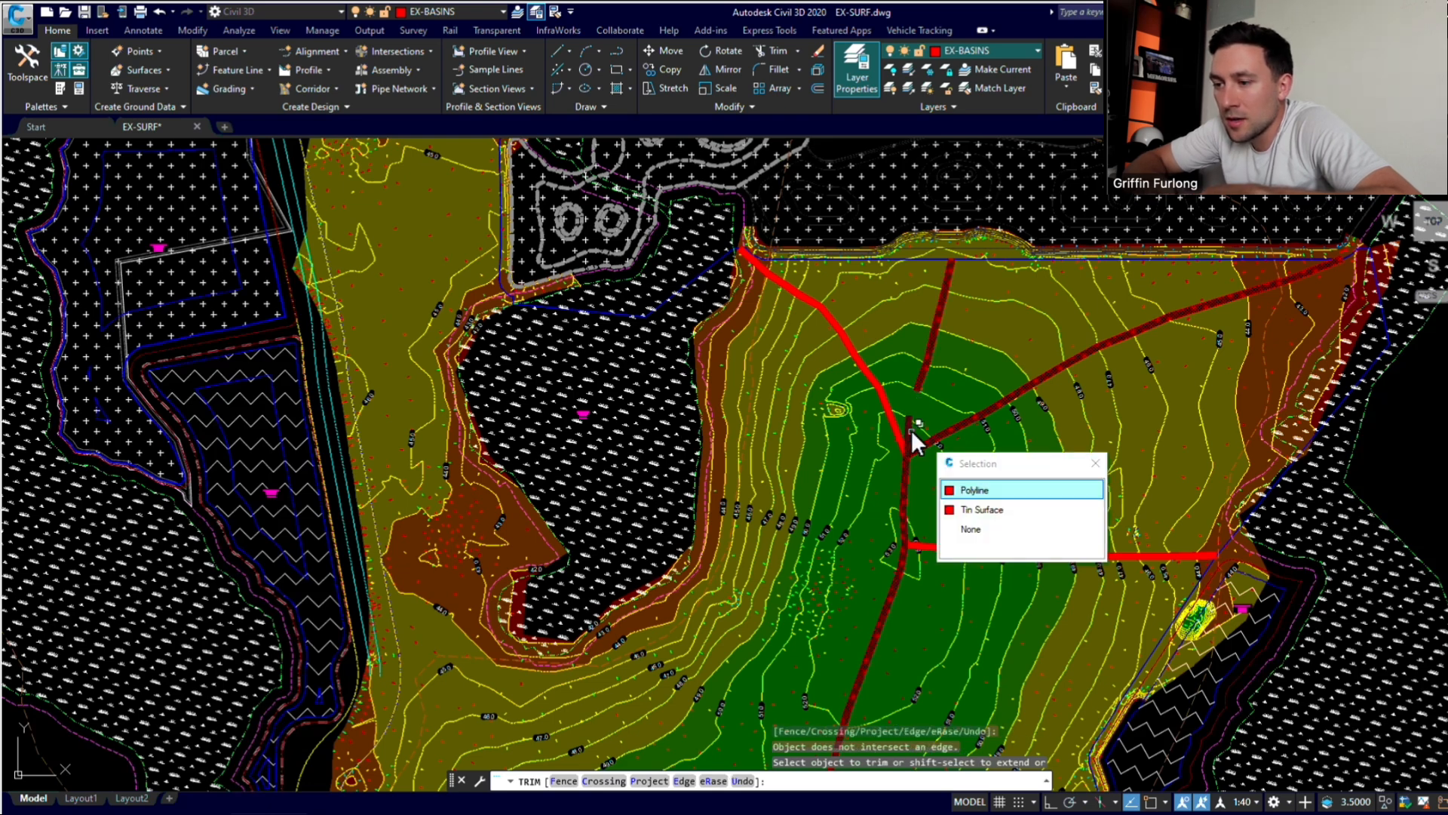
pyautogui.press('Escape')
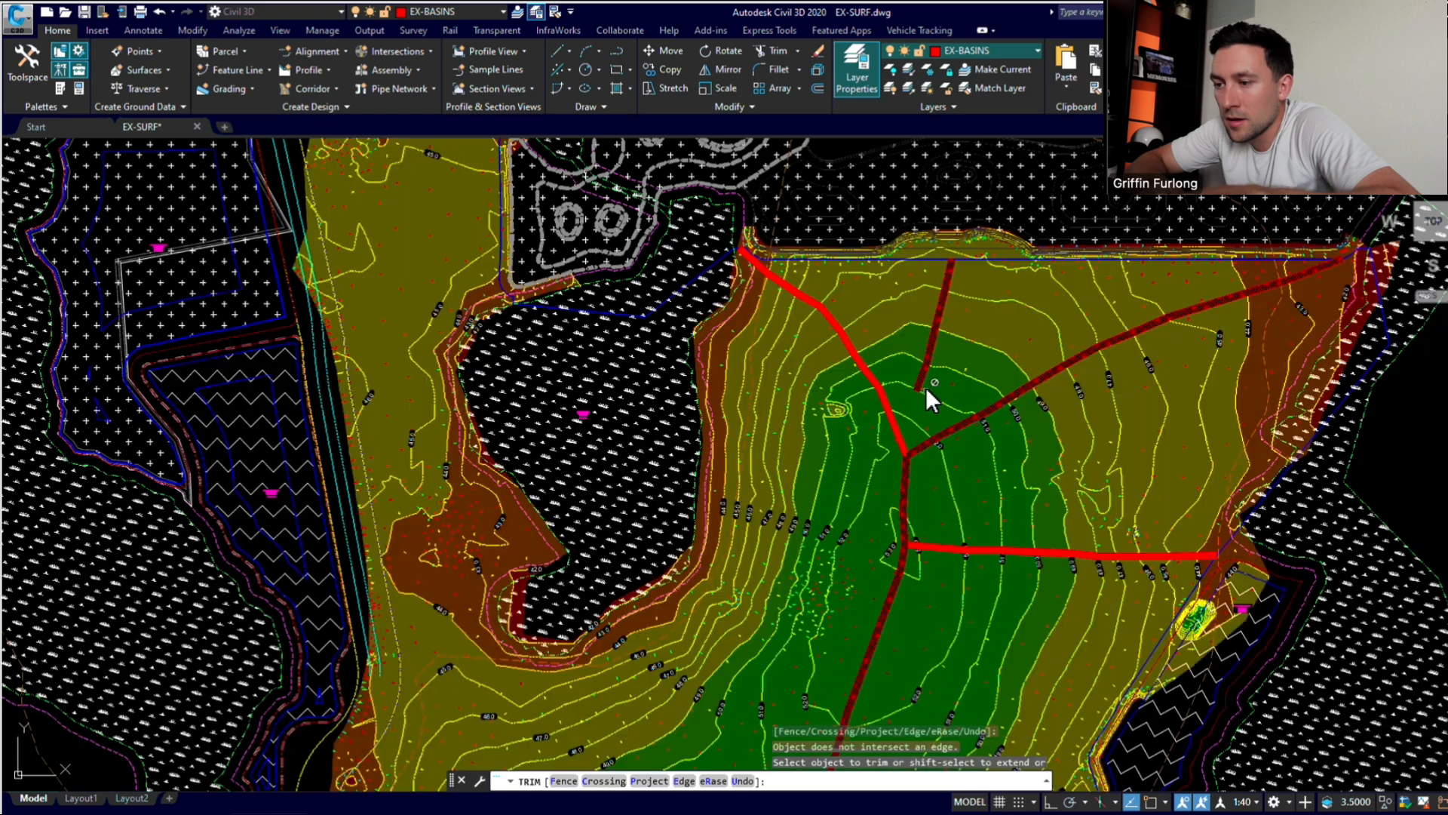
pyautogui.press('Escape')
# Step: Delete the leftover northern piece of the ridge polyline between the northwest and northeast polylines
pyautogui.click(924, 380)
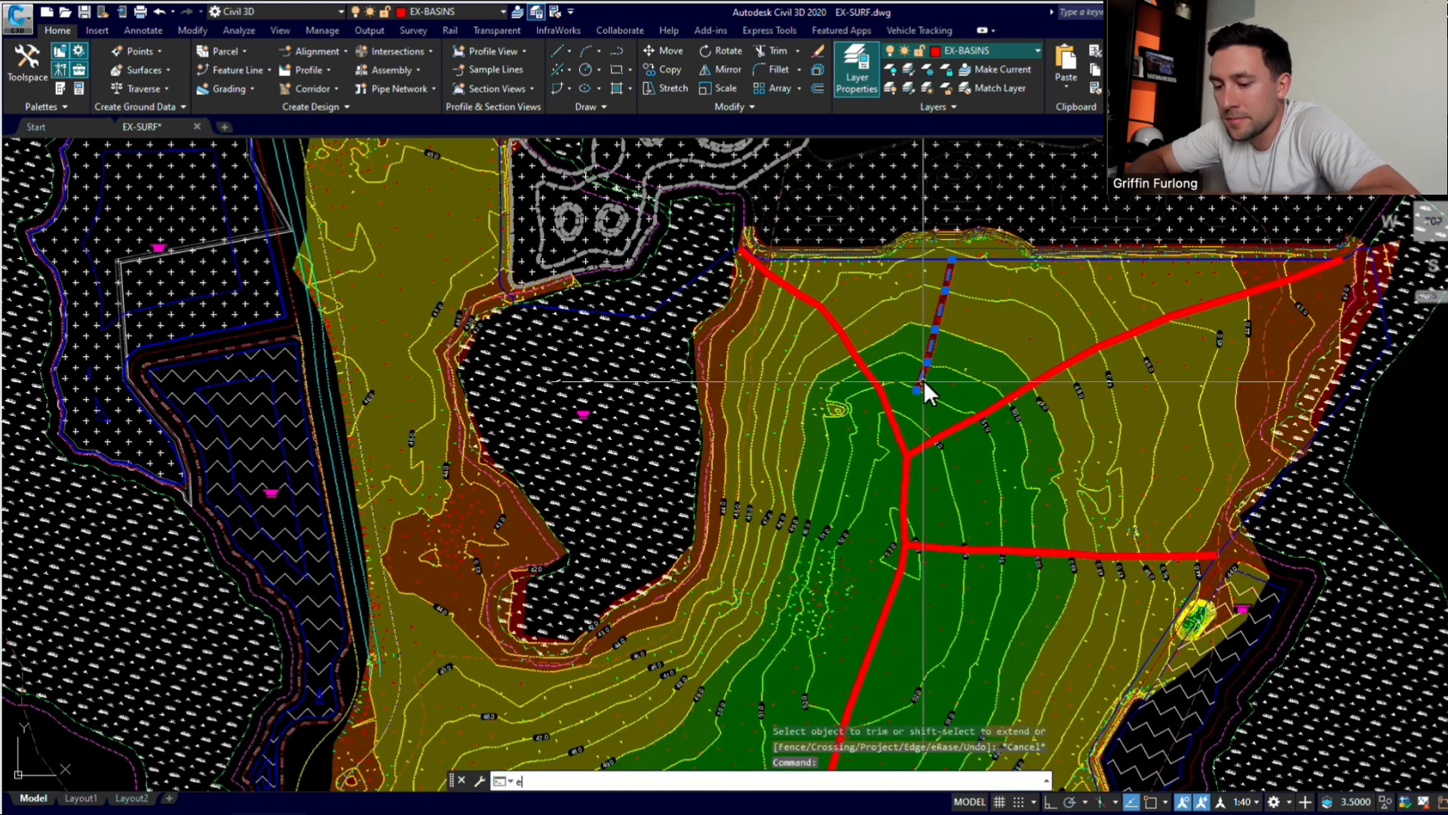
pyautogui.press('Delete')
pyautogui.press('Escape')
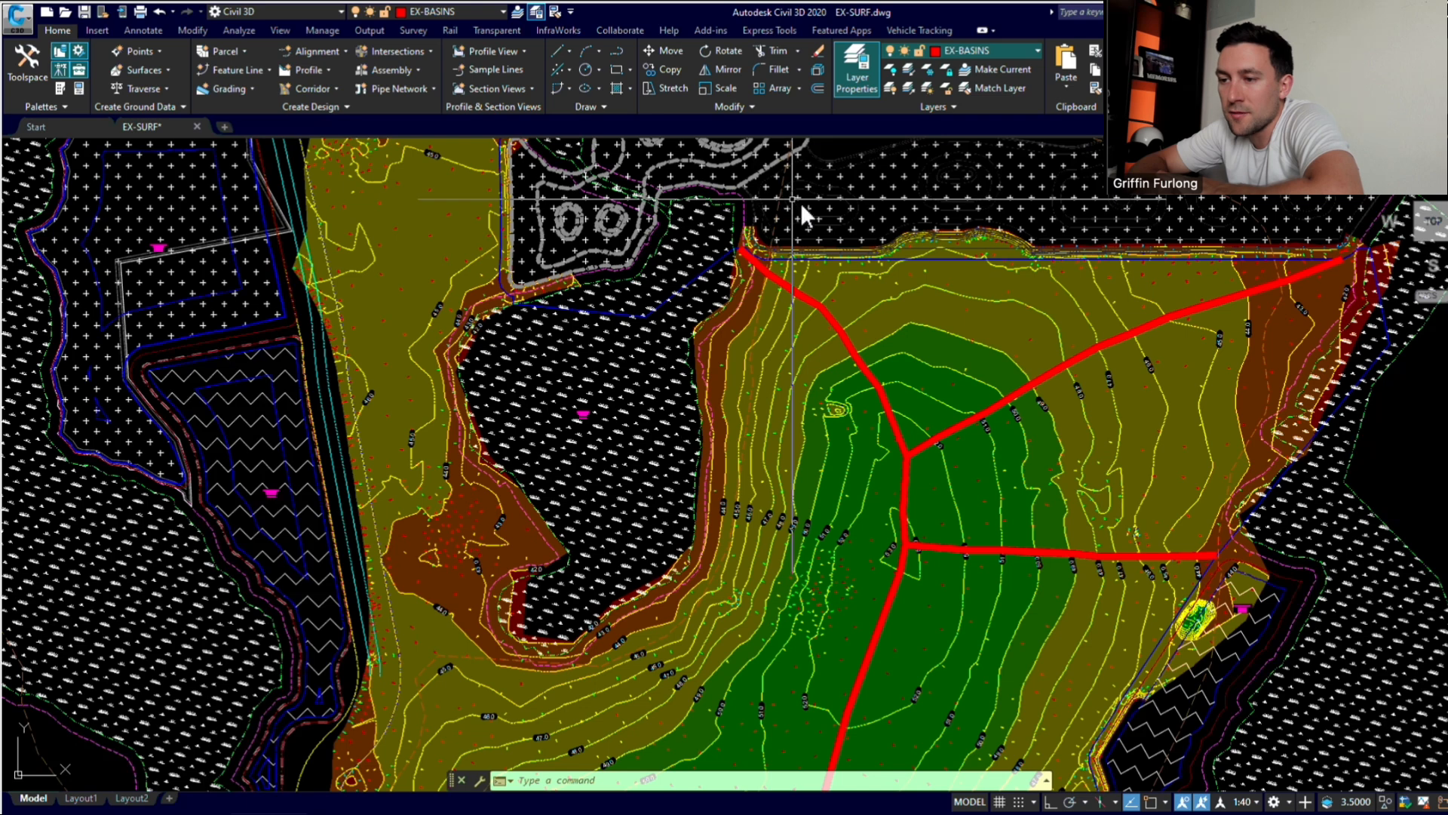
# Step: Start a new wide polyline at the 45.0 contour southwest of the wetland and place vertices southeast across the contours toward the south boundary
pyautogui.scroll(-5, 845, 482)
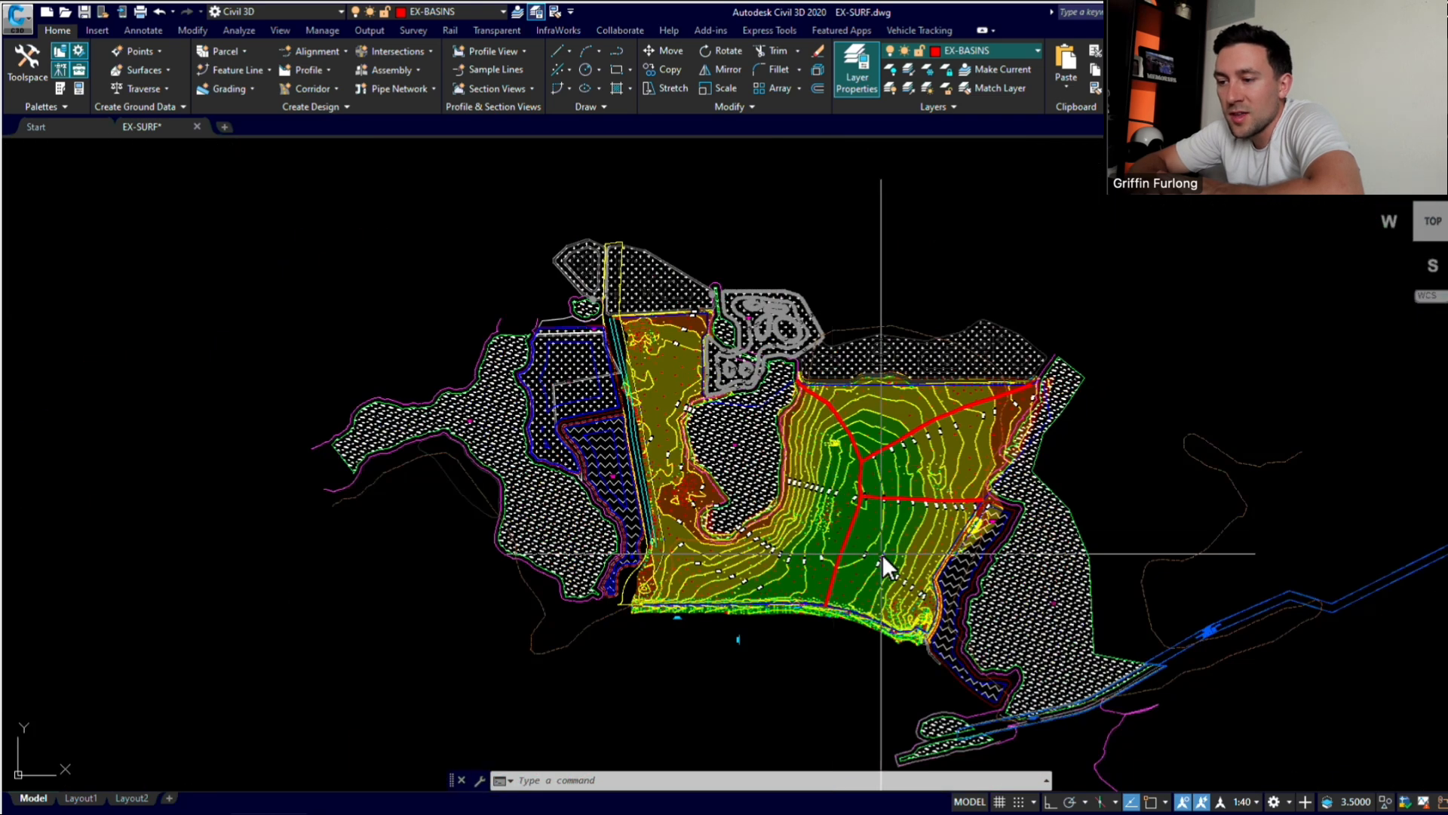
pyautogui.scroll(5, 881, 553)
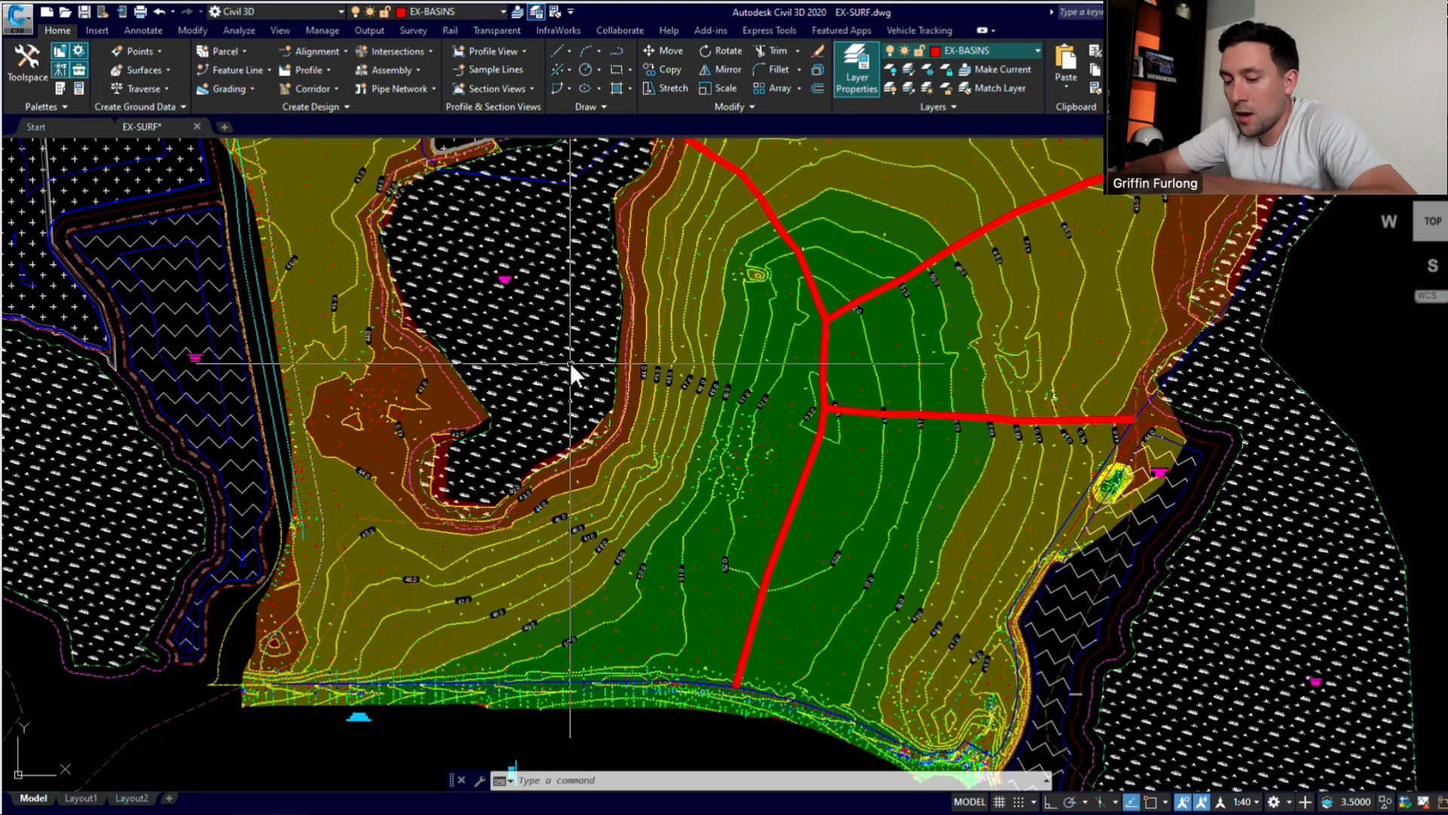
pyautogui.write('pan')
pyautogui.press('Return')
pyautogui.moveTo(551, 300); pyautogui.dragTo(721, 360)
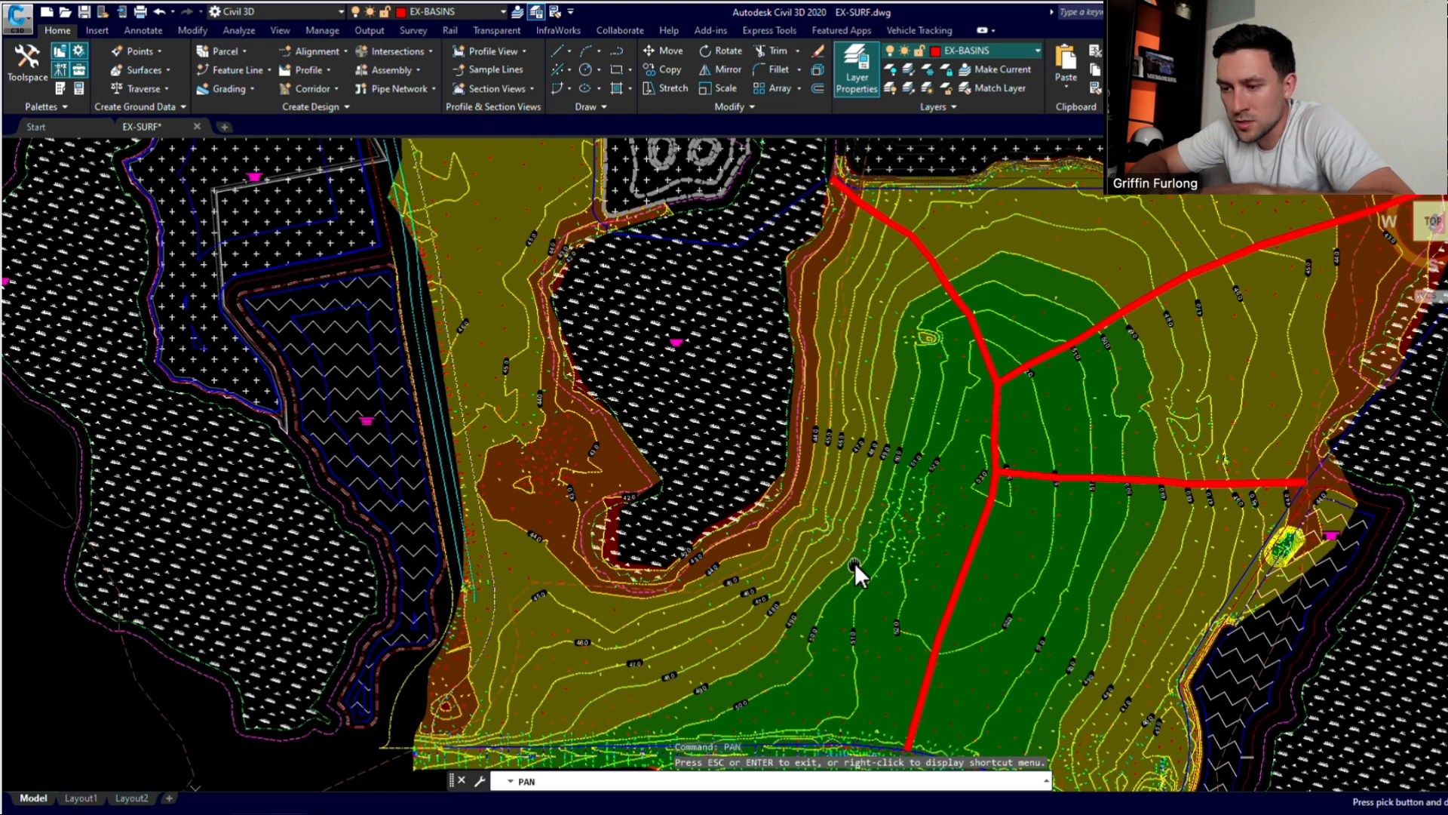
pyautogui.moveTo(855, 562); pyautogui.dragTo(882, 551)
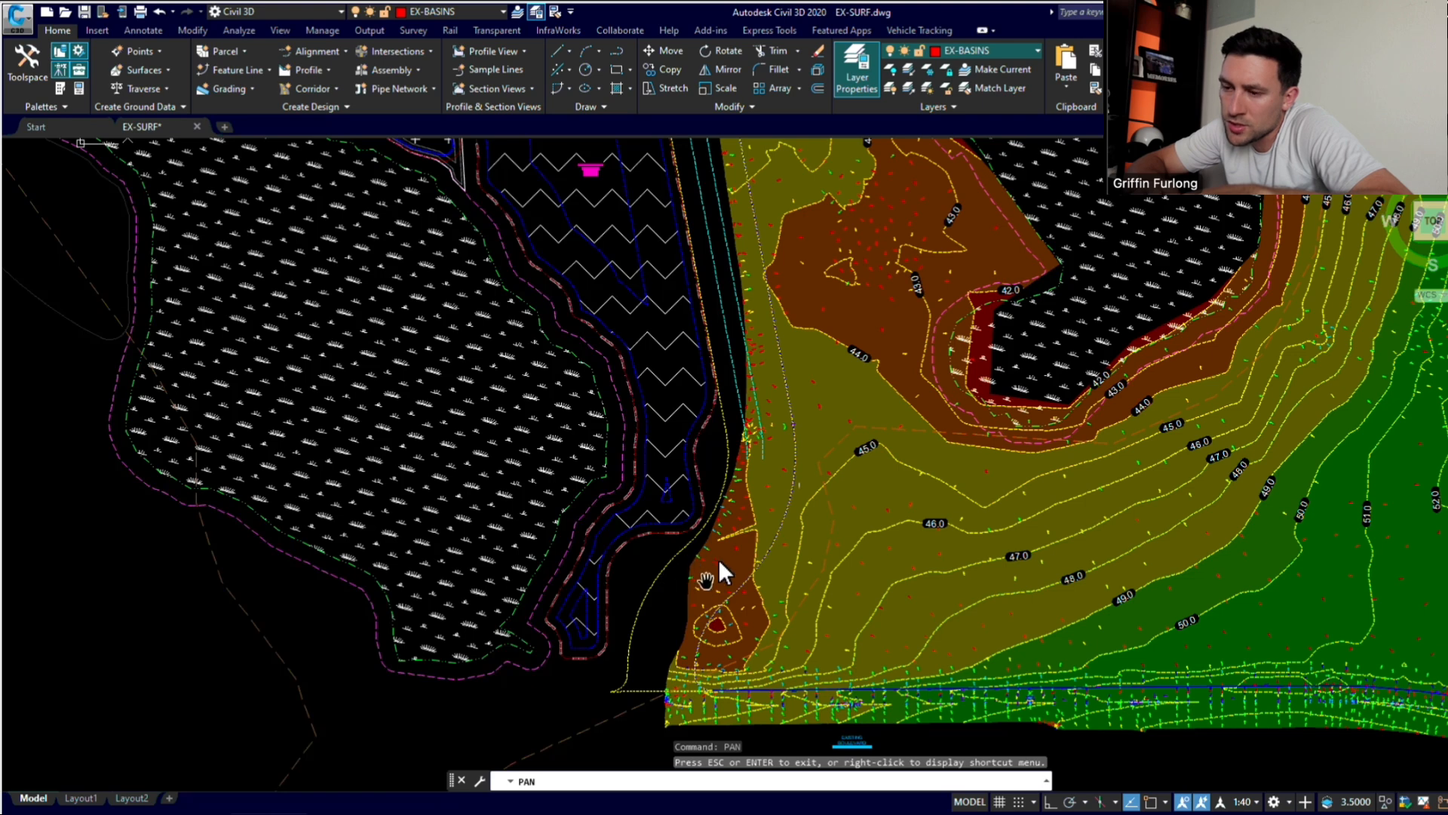
pyautogui.press('Escape')
pyautogui.write('pl')
pyautogui.press('Return')
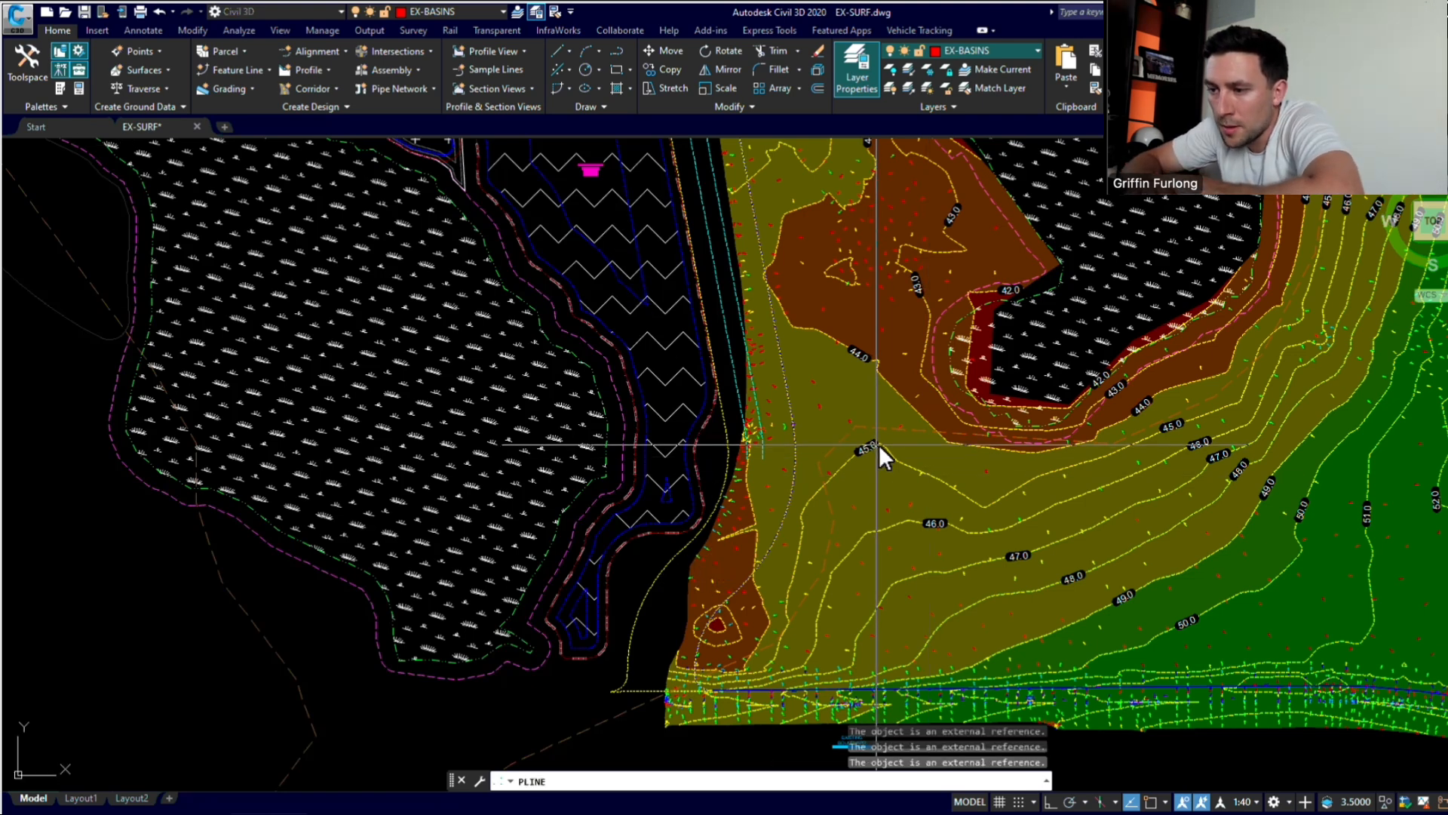
pyautogui.click(880, 445)
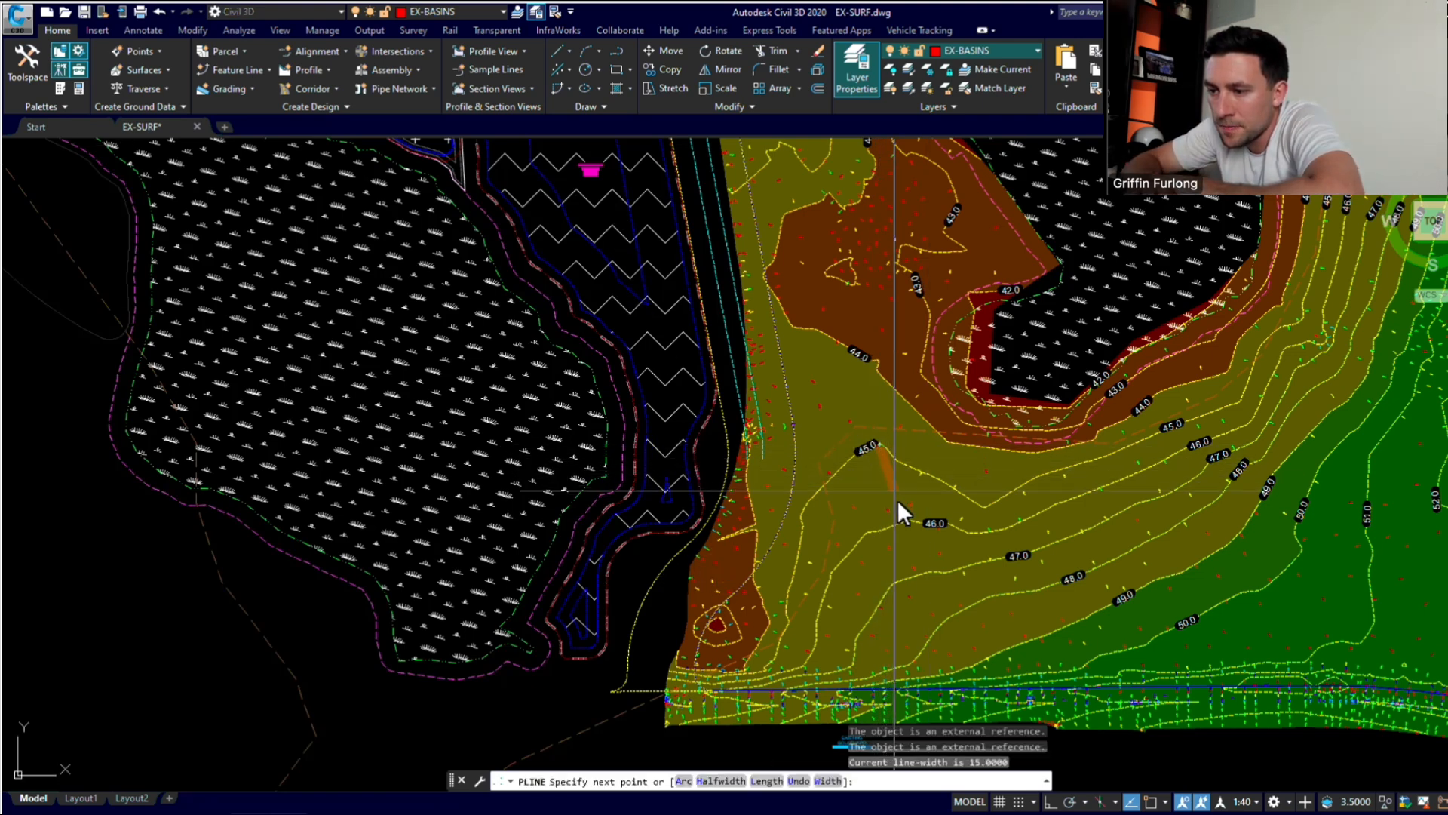
pyautogui.click(906, 520)
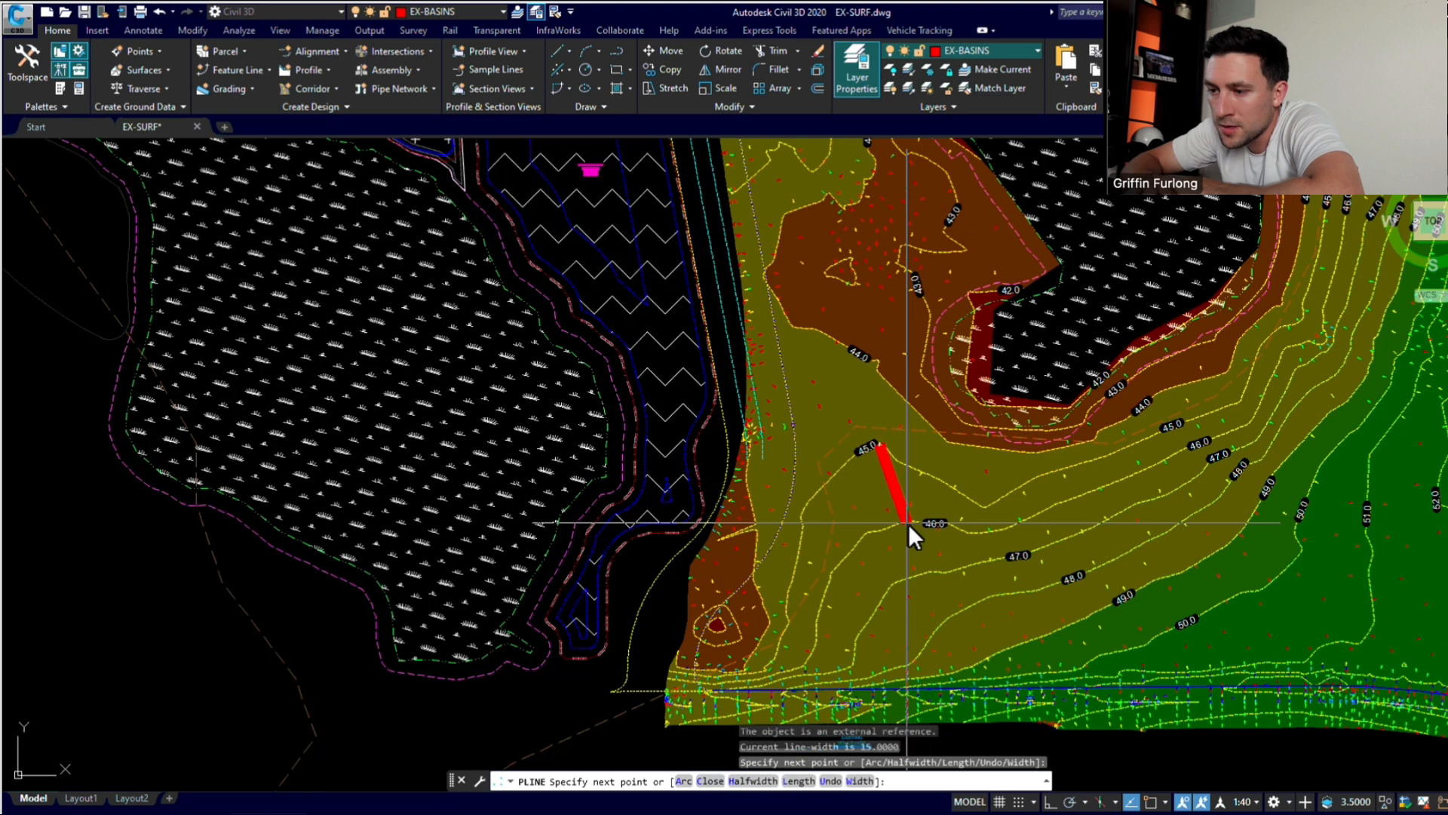
pyautogui.click(935, 571)
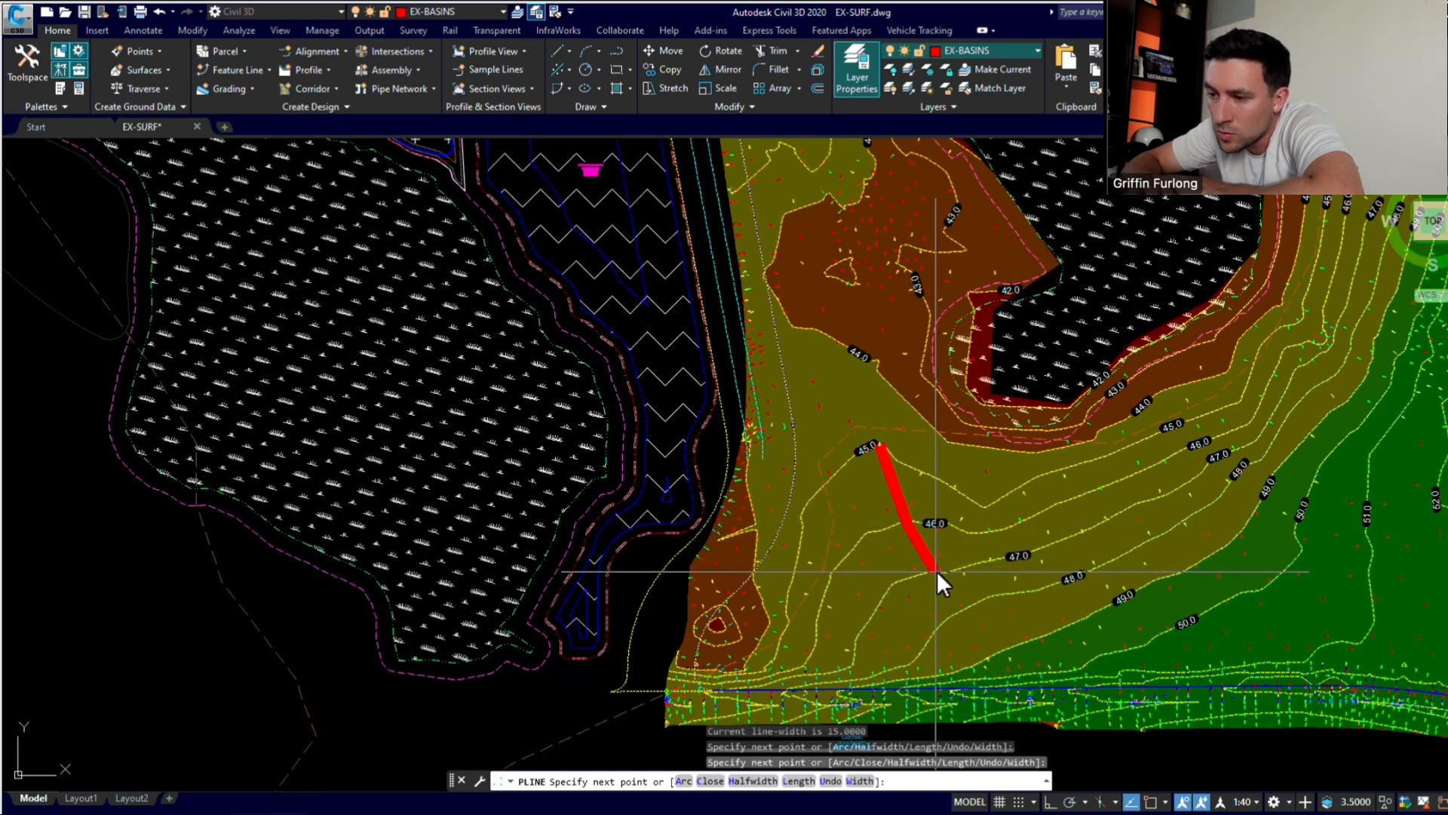
pyautogui.click(965, 610)
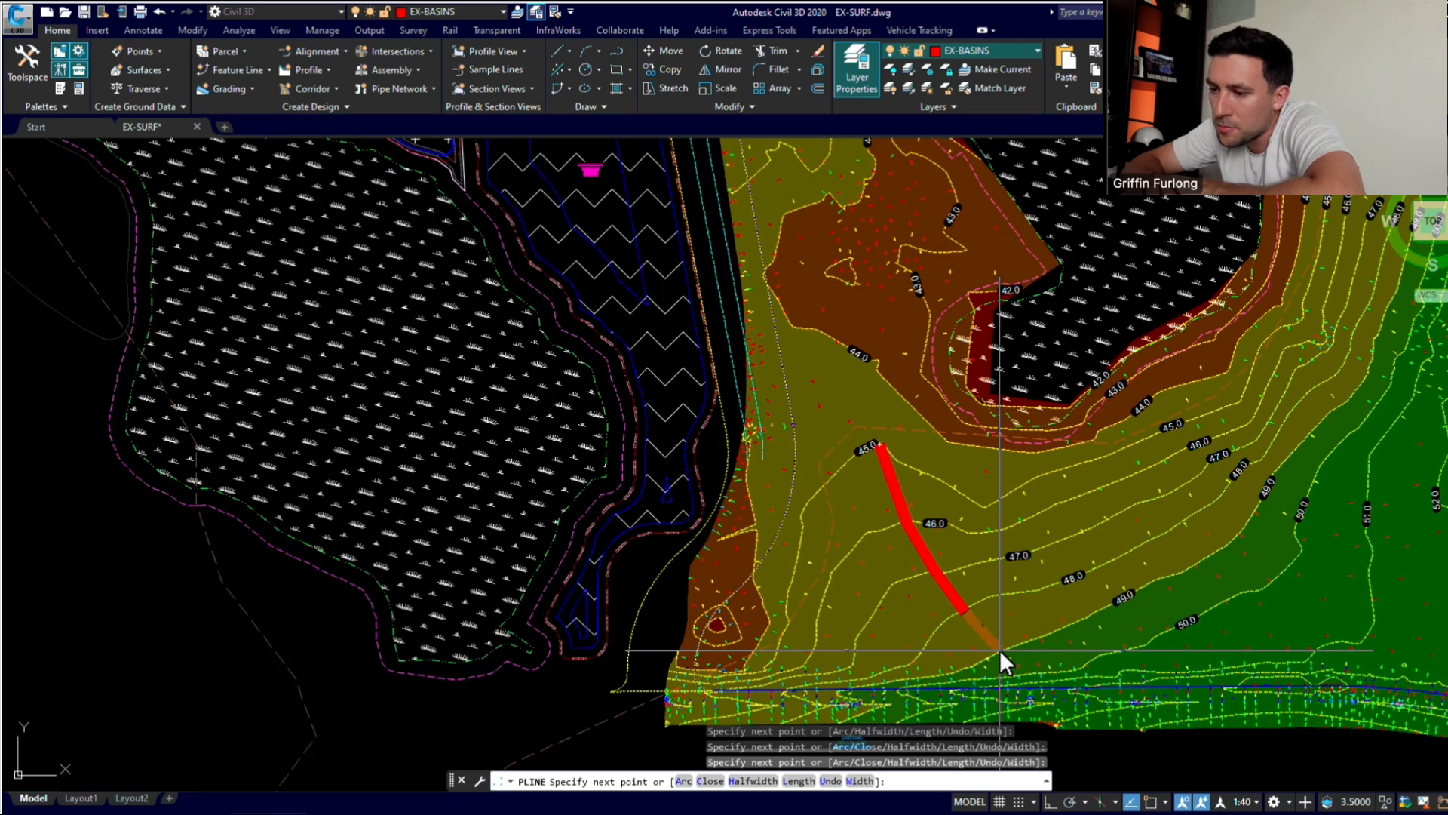
pyautogui.click(999, 649)
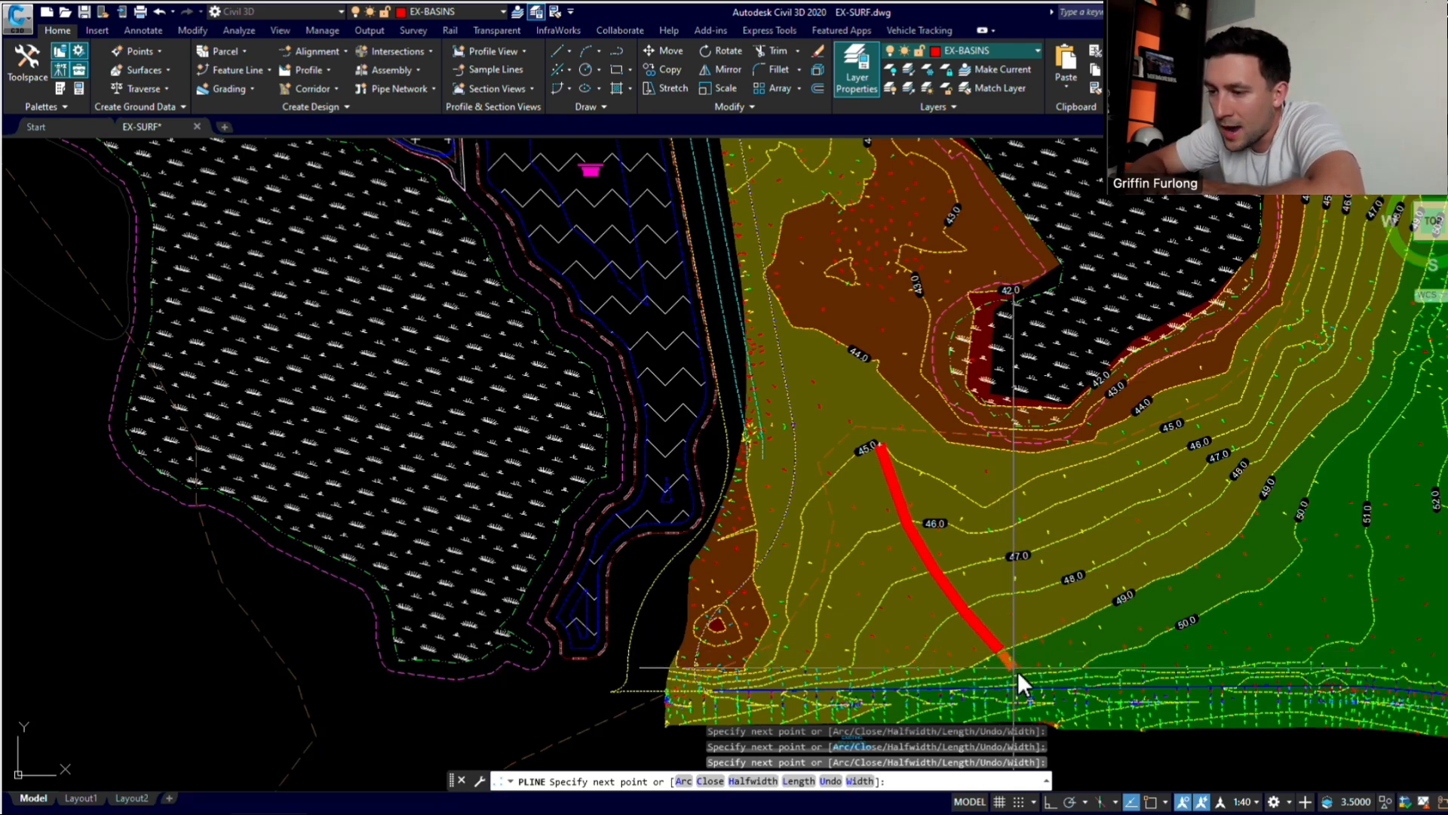
# Step: Finish the southwest polyline on the blue boundary line along the site's south edge and end the command
pyautogui.scroll(-2, 1017, 670)
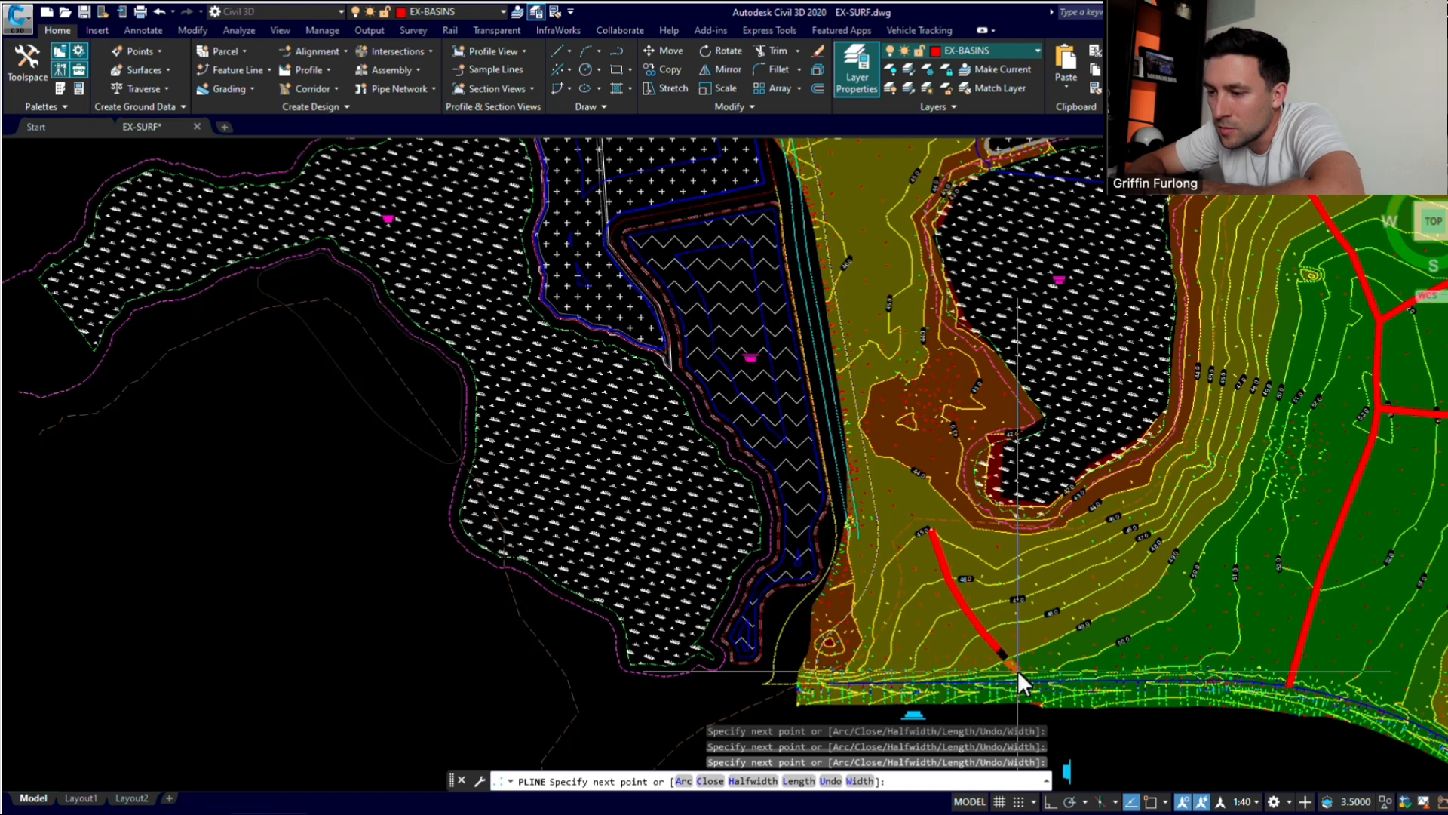
pyautogui.scroll(3, 1017, 670)
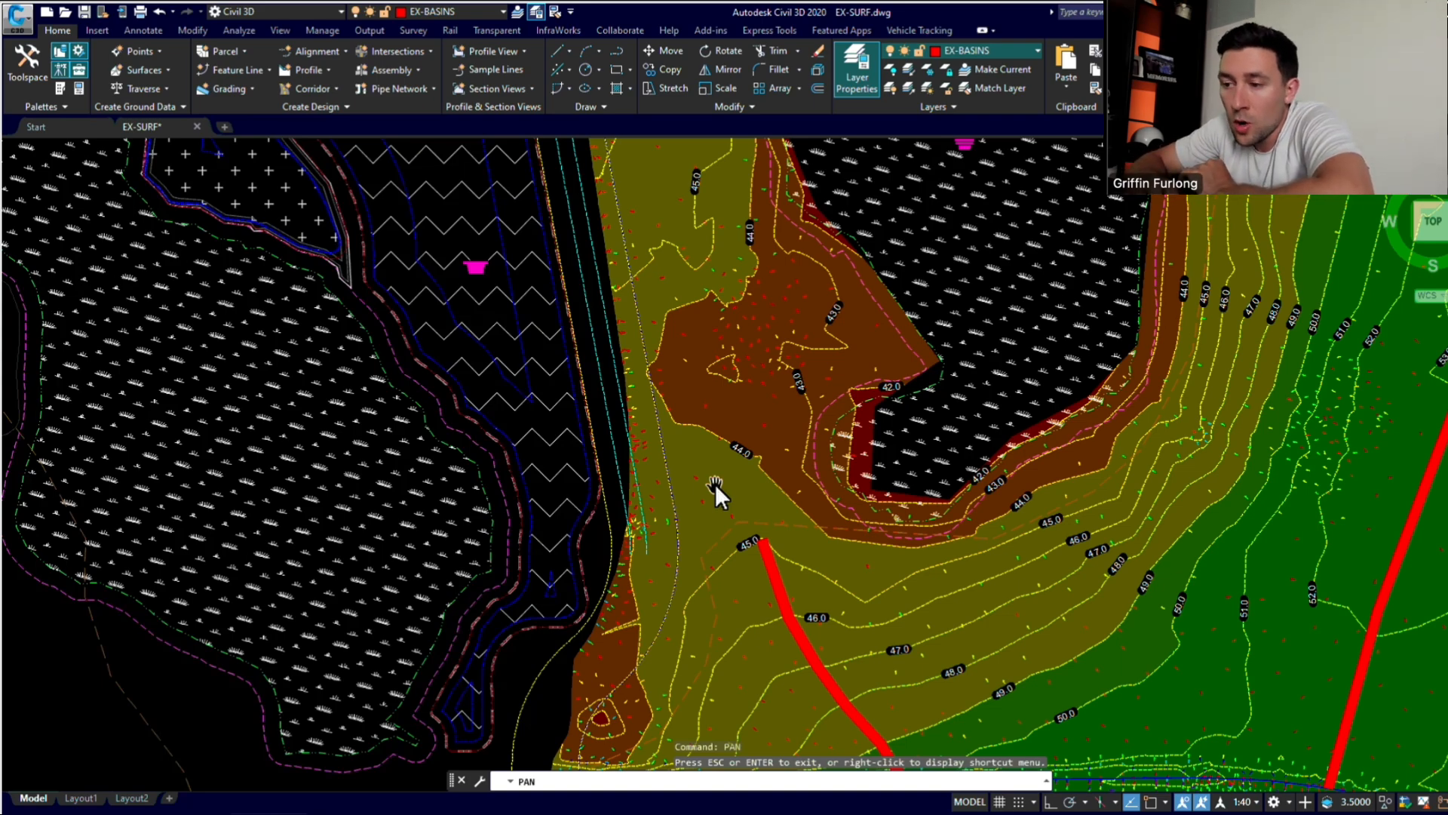
pyautogui.press('Escape')
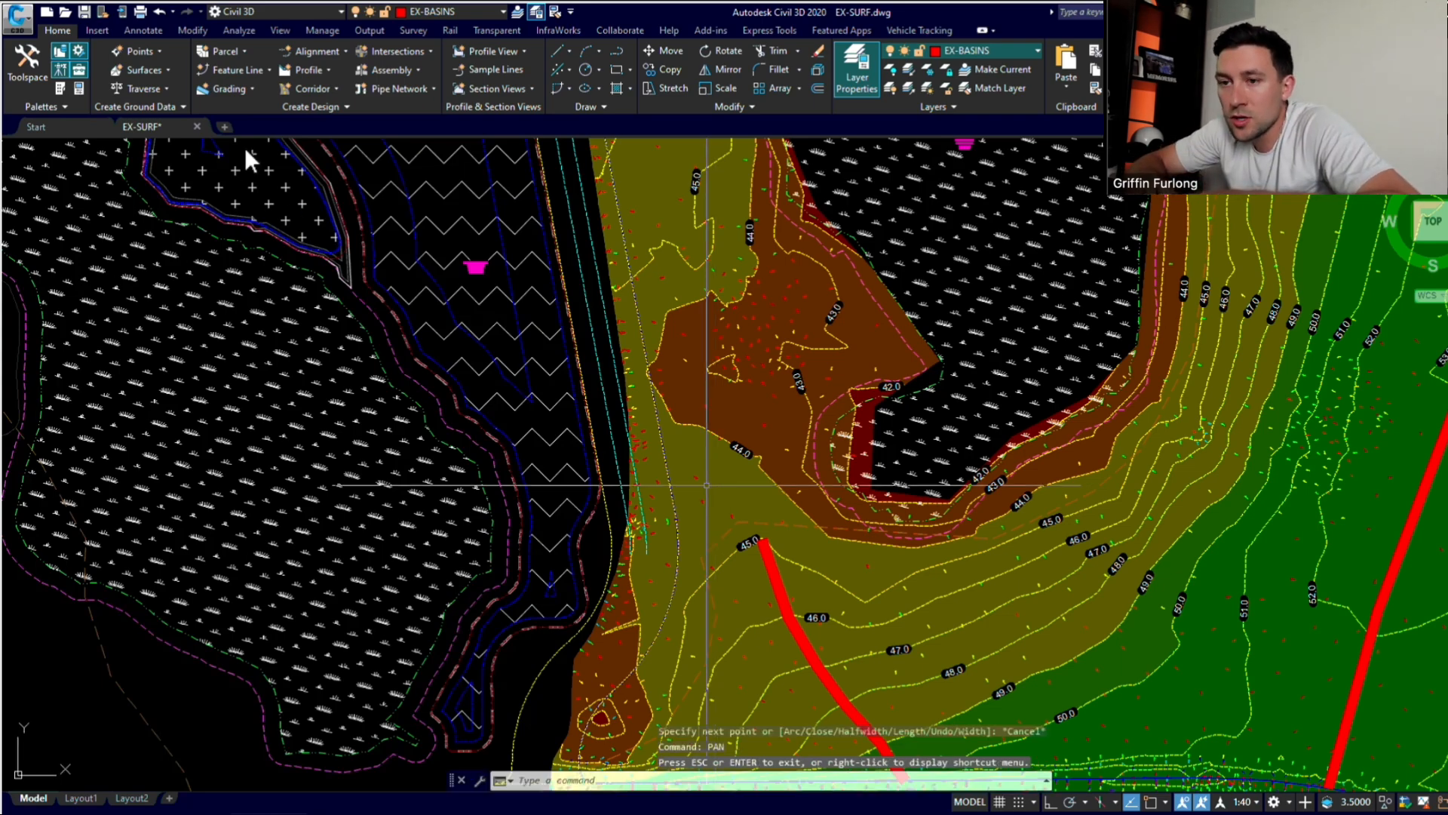
# Step: In the surface style of the existing grade (EG) surface, set the contour intervals to 0.25' minor and 0.5' major
pyautogui.click(28, 65)
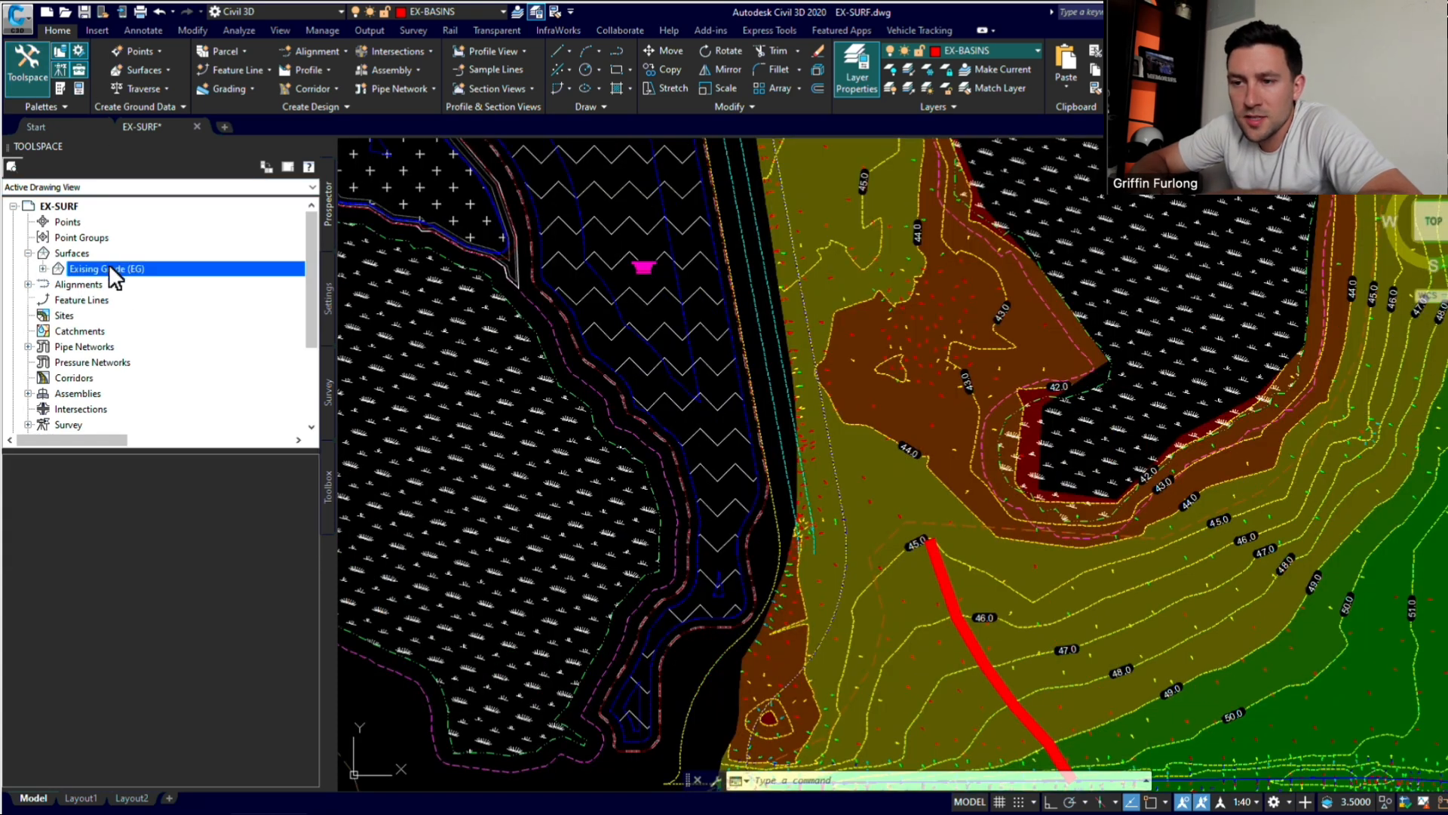
pyautogui.rightClick(109, 267)
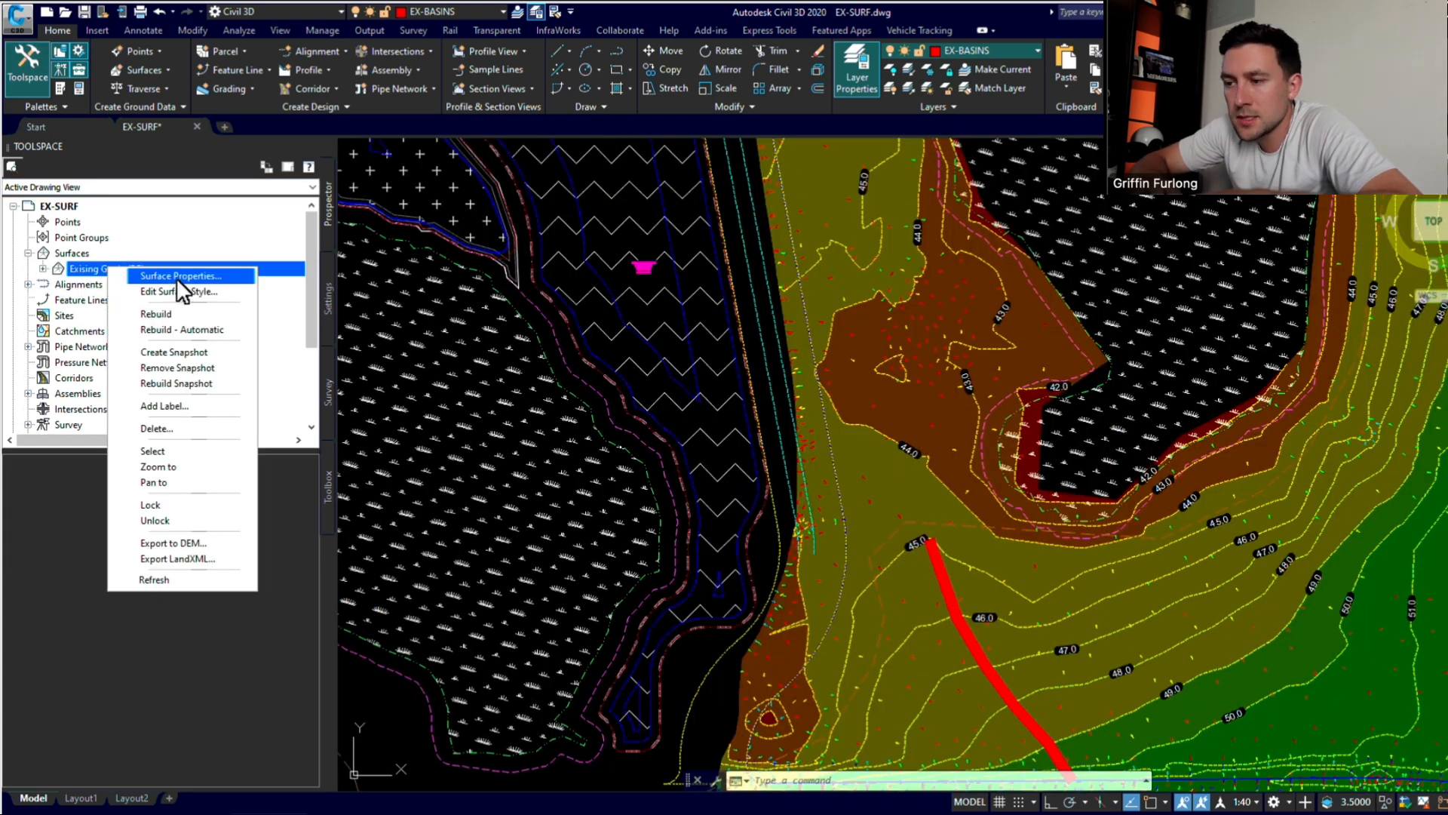
pyautogui.click(179, 291)
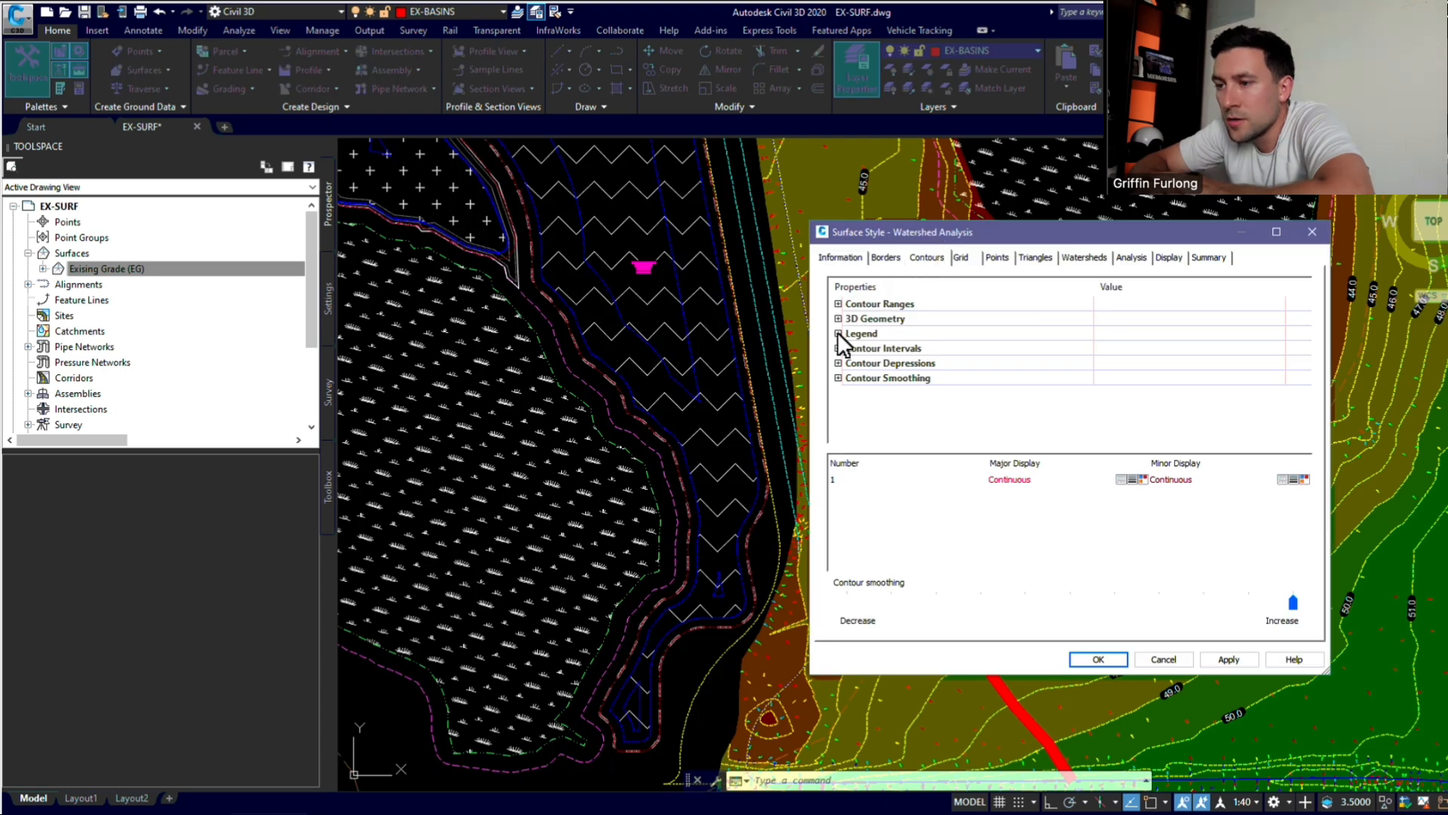
pyautogui.click(838, 303)
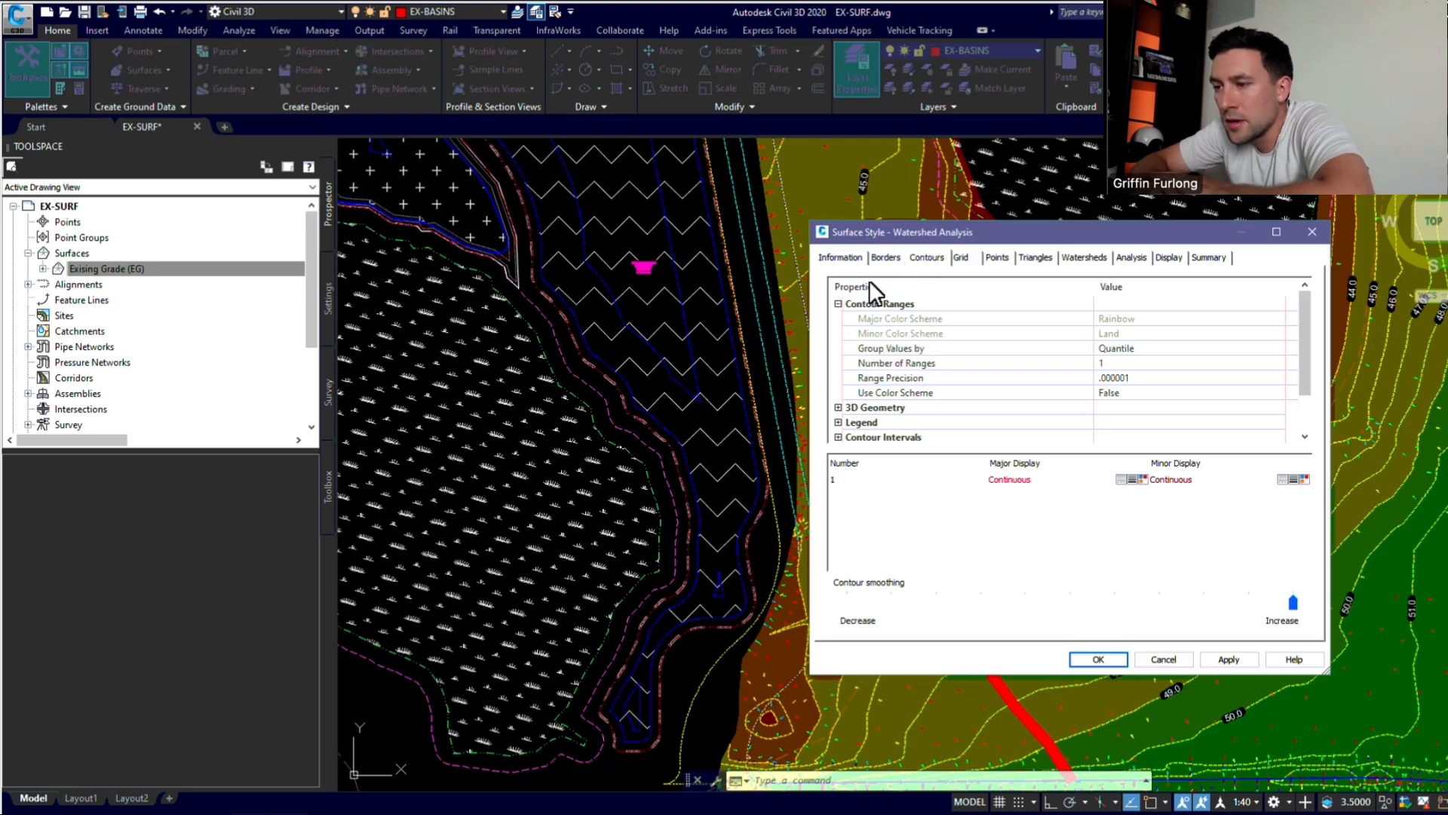
pyautogui.click(838, 437)
pyautogui.scroll(-2, 936, 377)
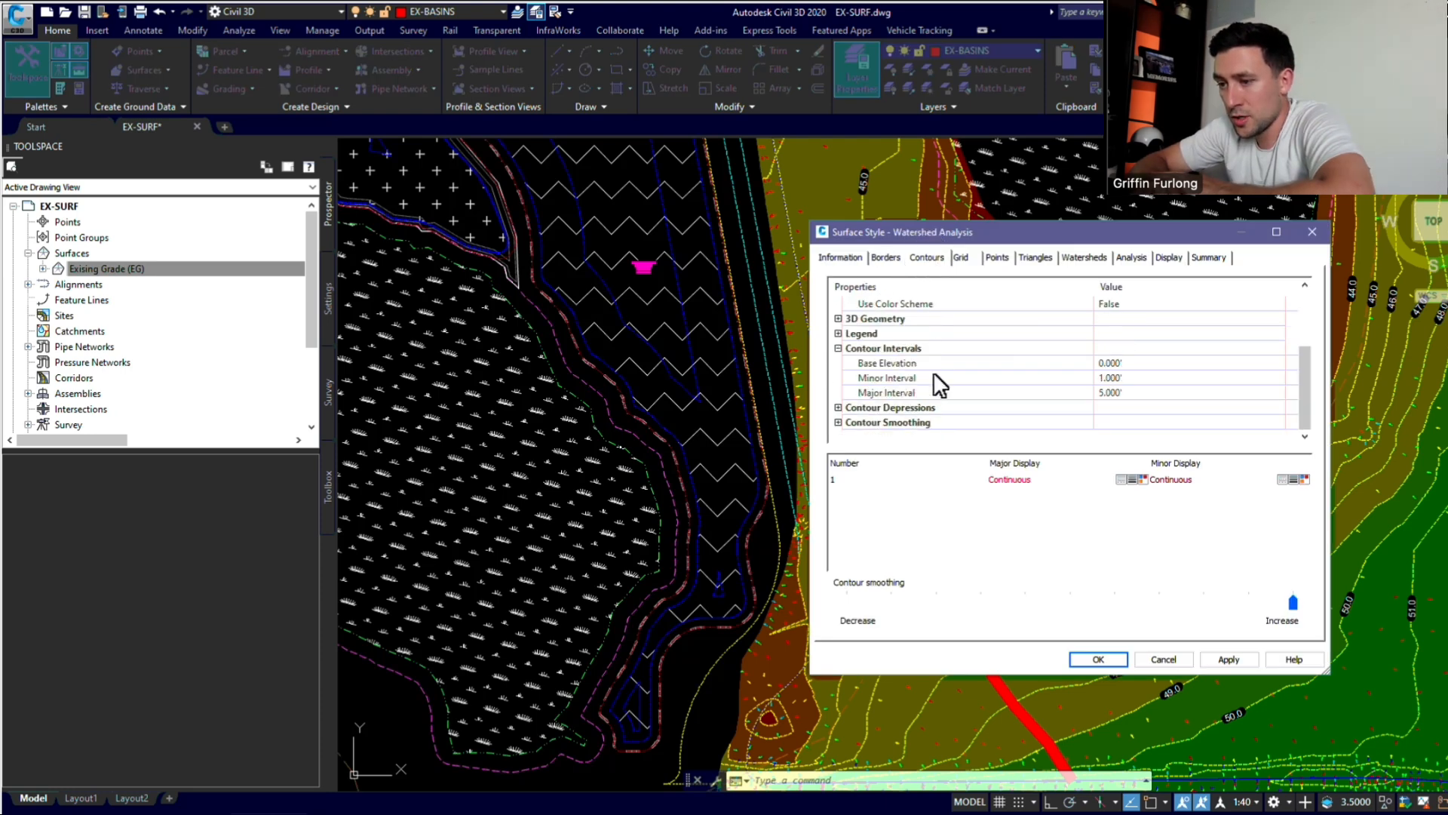
pyautogui.click(1140, 378)
pyautogui.press('BackSpace')
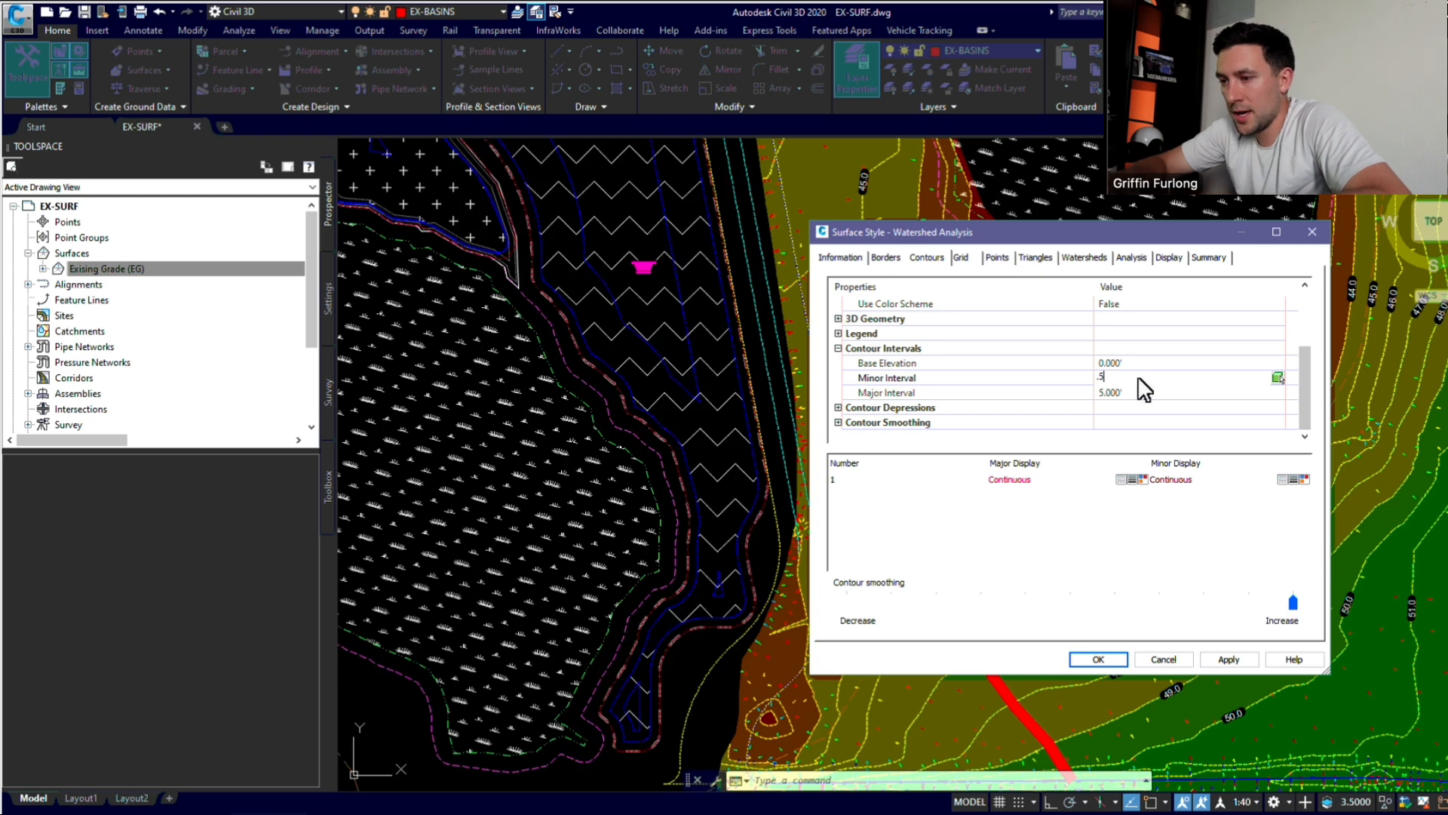
pyautogui.write('.25')
pyautogui.click(1137, 391)
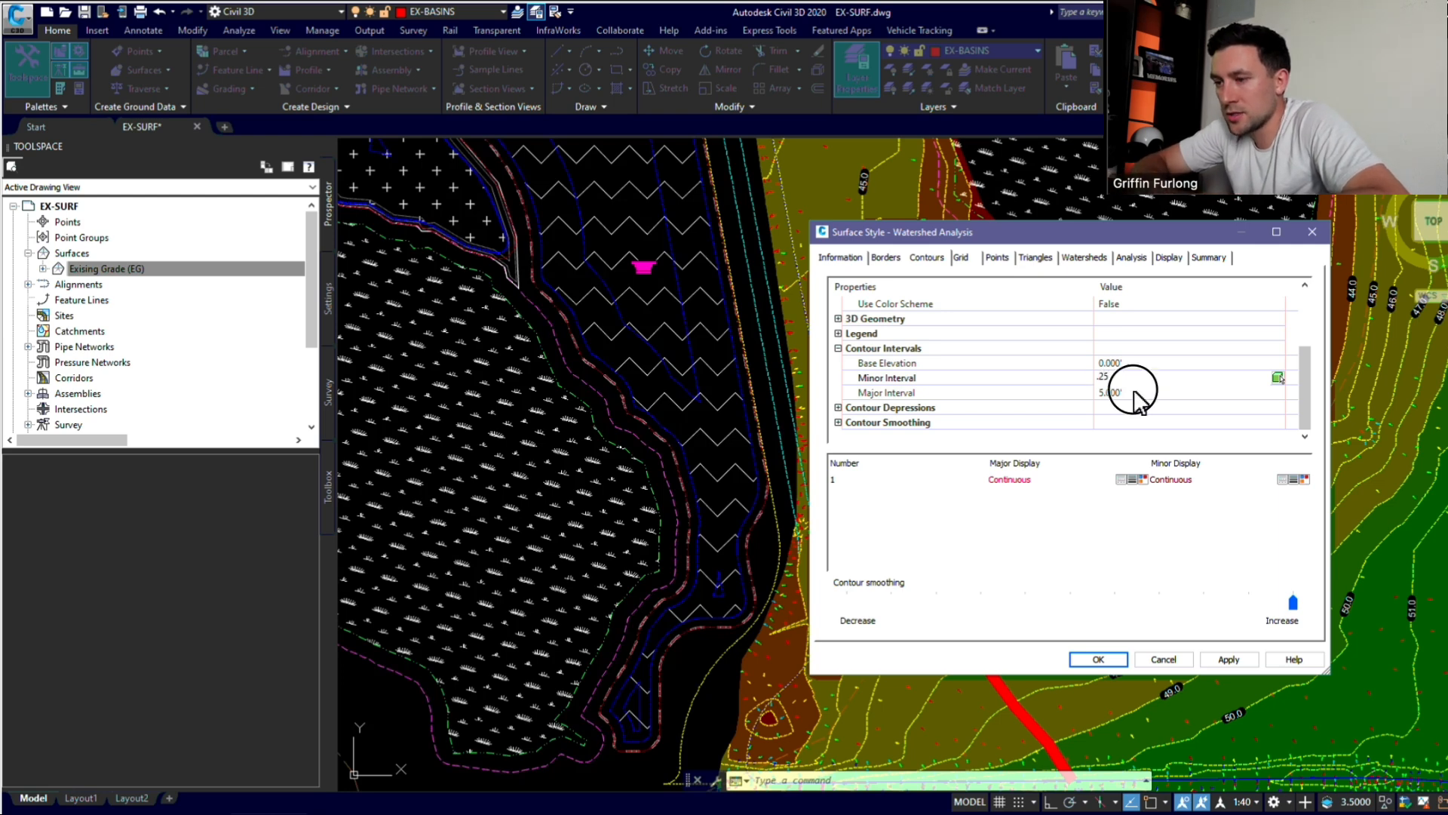
pyautogui.write('.5')
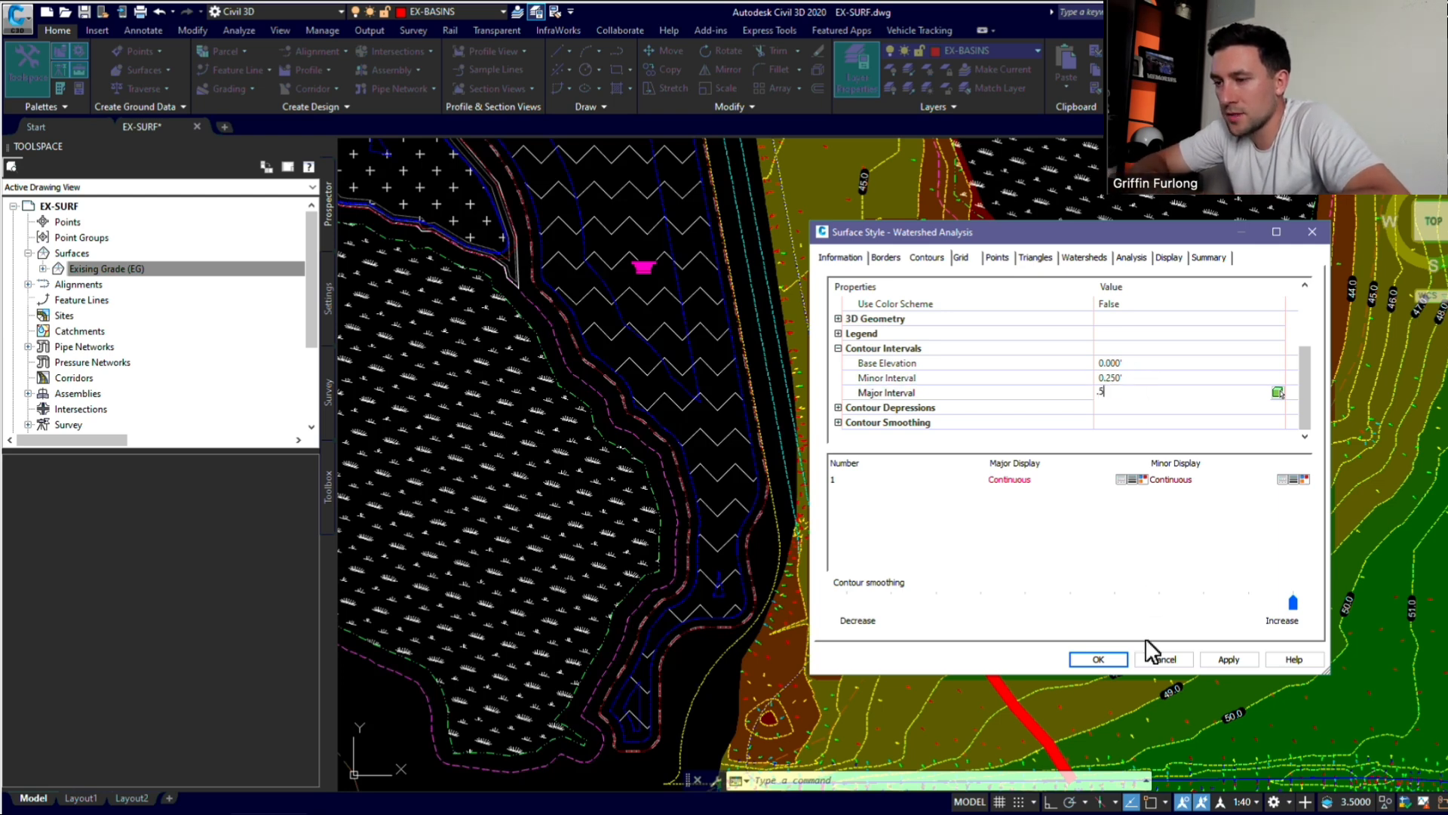
pyautogui.click(1098, 660)
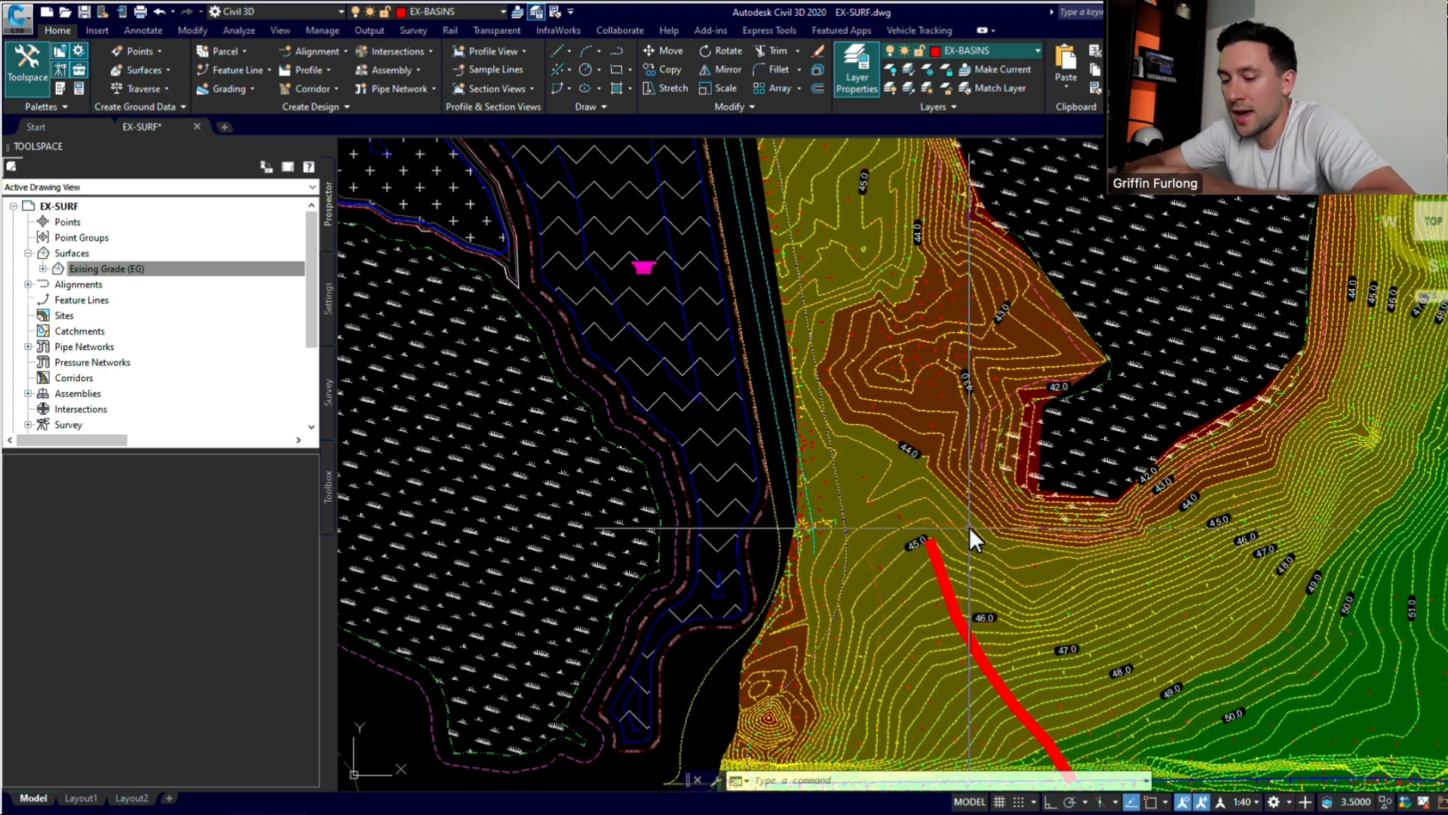
# Step: Add a vertex to the last segment at the south end of the ridge polyline, placing it east on the contour tip
pyautogui.write('pan')
pyautogui.press('Return')
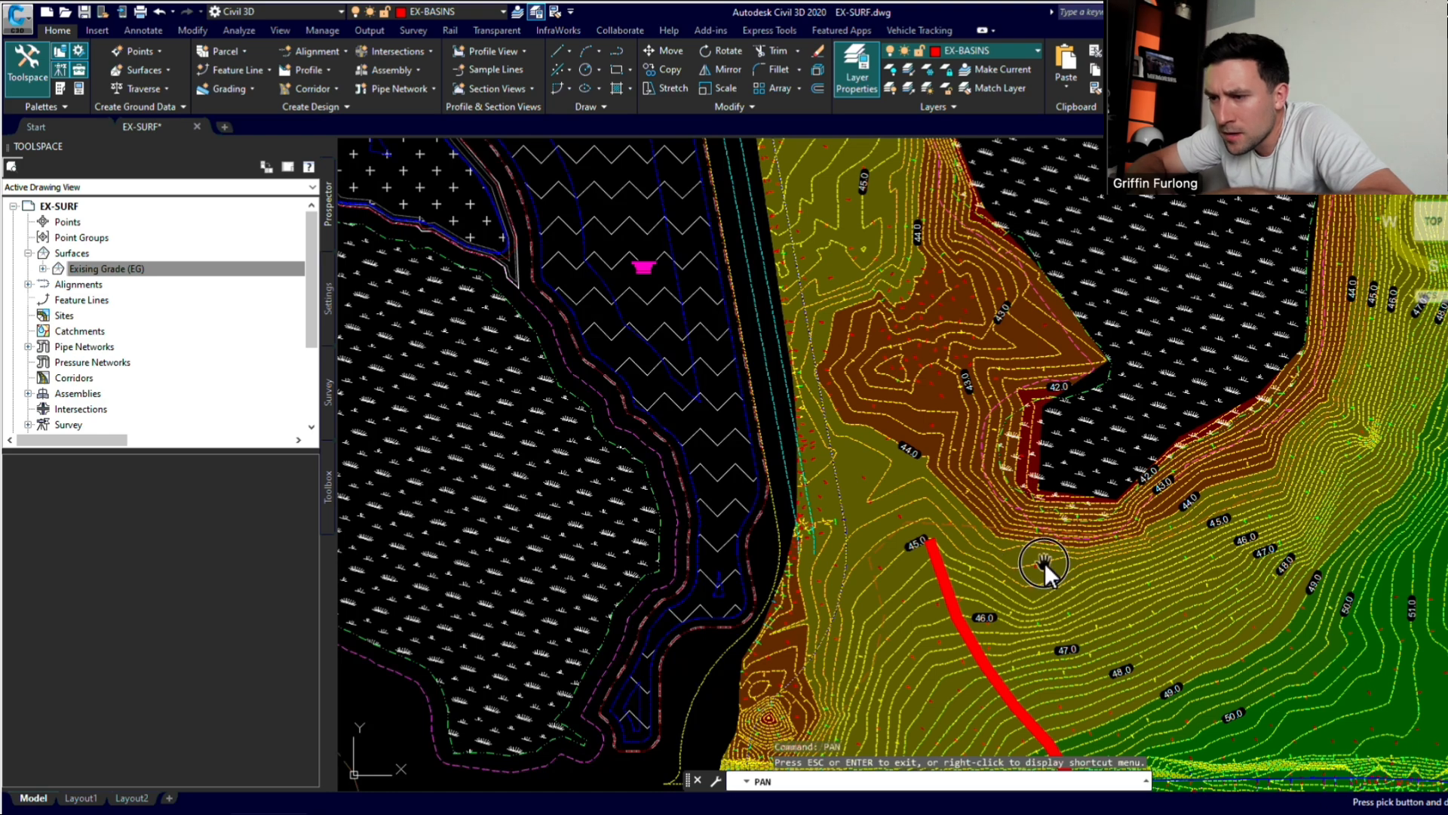
pyautogui.moveTo(1044, 563)
pyautogui.mouseDown()
pyautogui.moveTo(465, 590)
pyautogui.moveTo(404, 507)
pyautogui.moveTo(467, 437)
pyautogui.mouseUp()
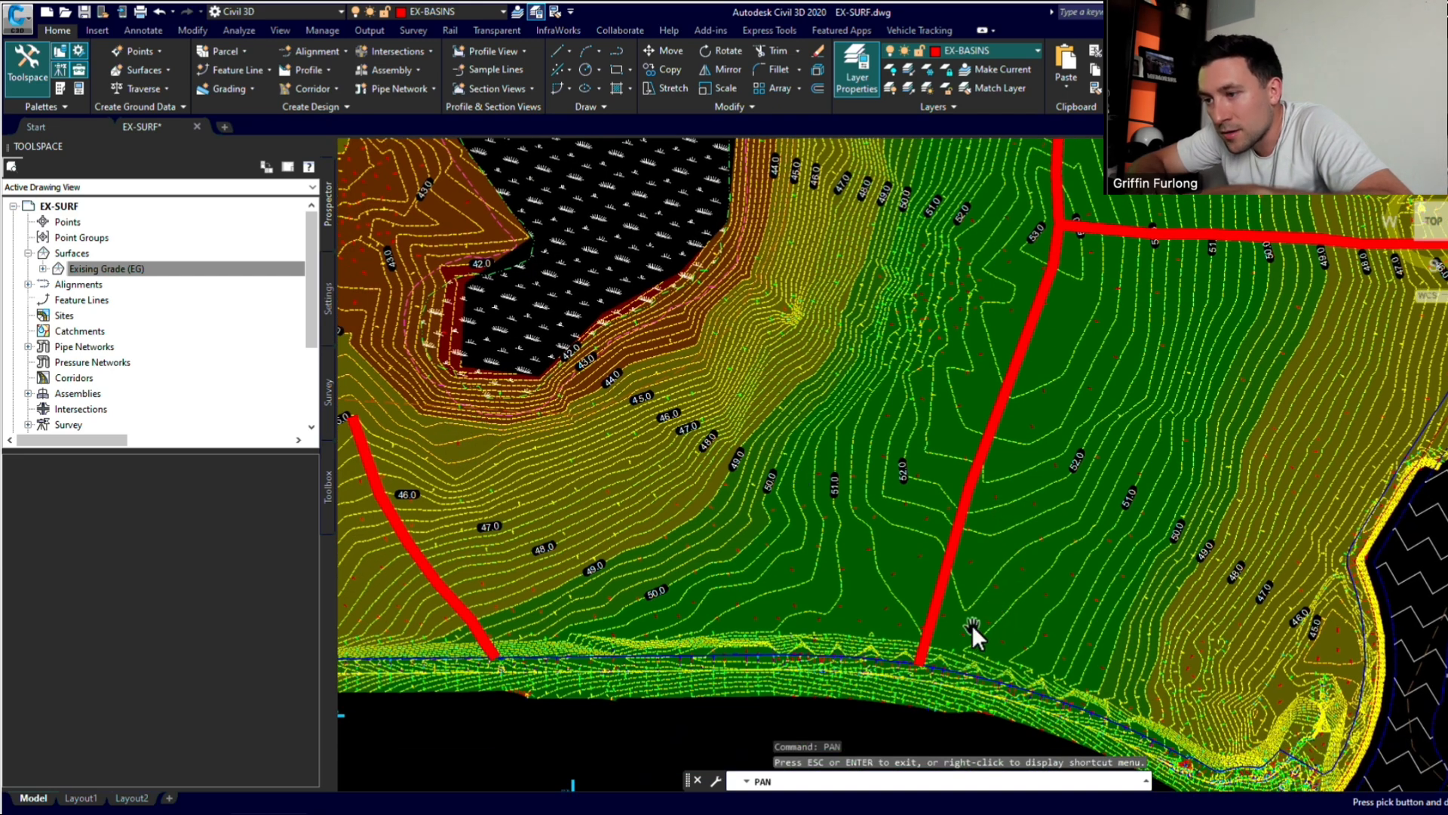
pyautogui.scroll(2, 972, 624)
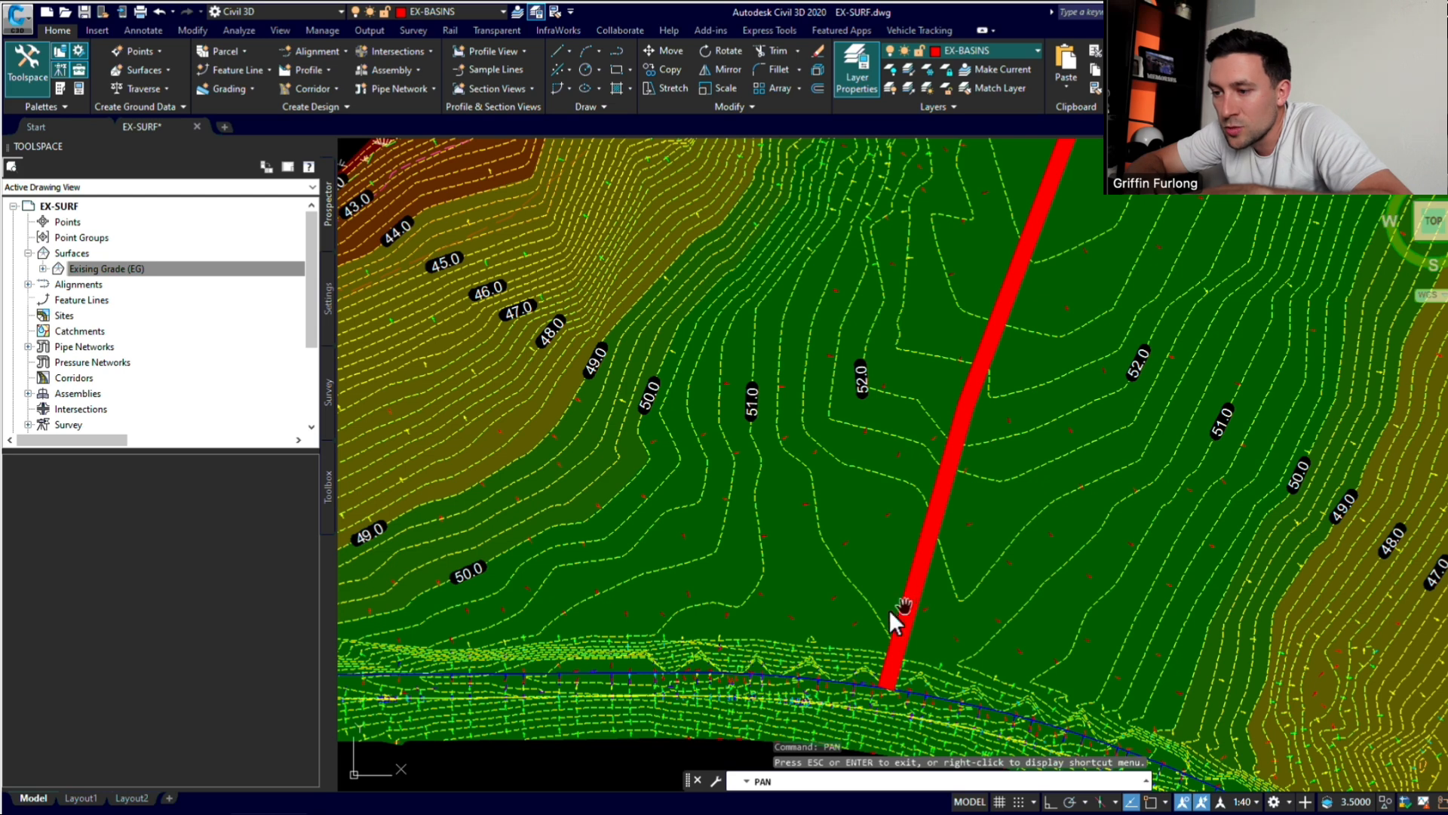
pyautogui.press('Escape')
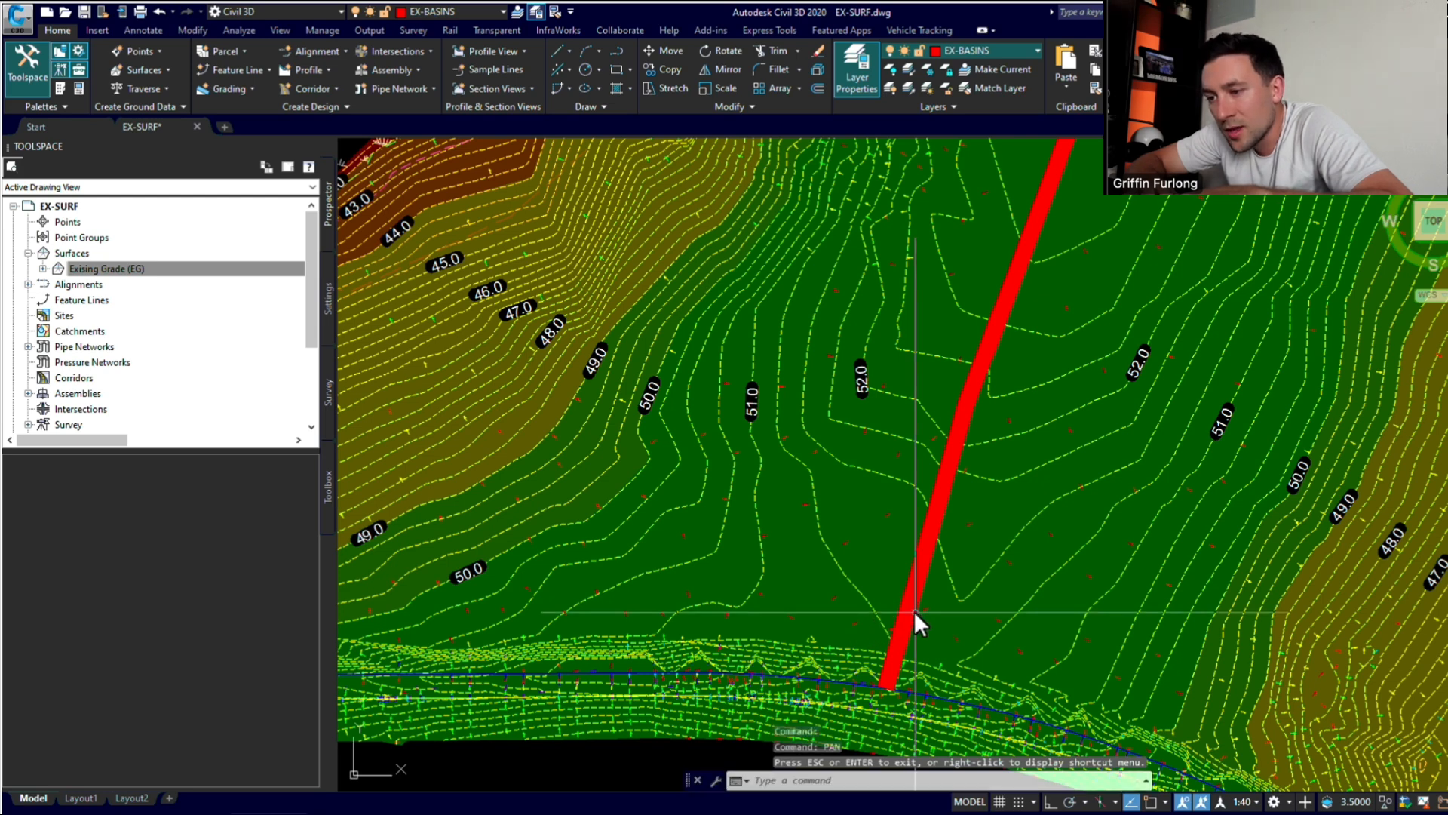
pyautogui.click(913, 611)
pyautogui.press('Escape')
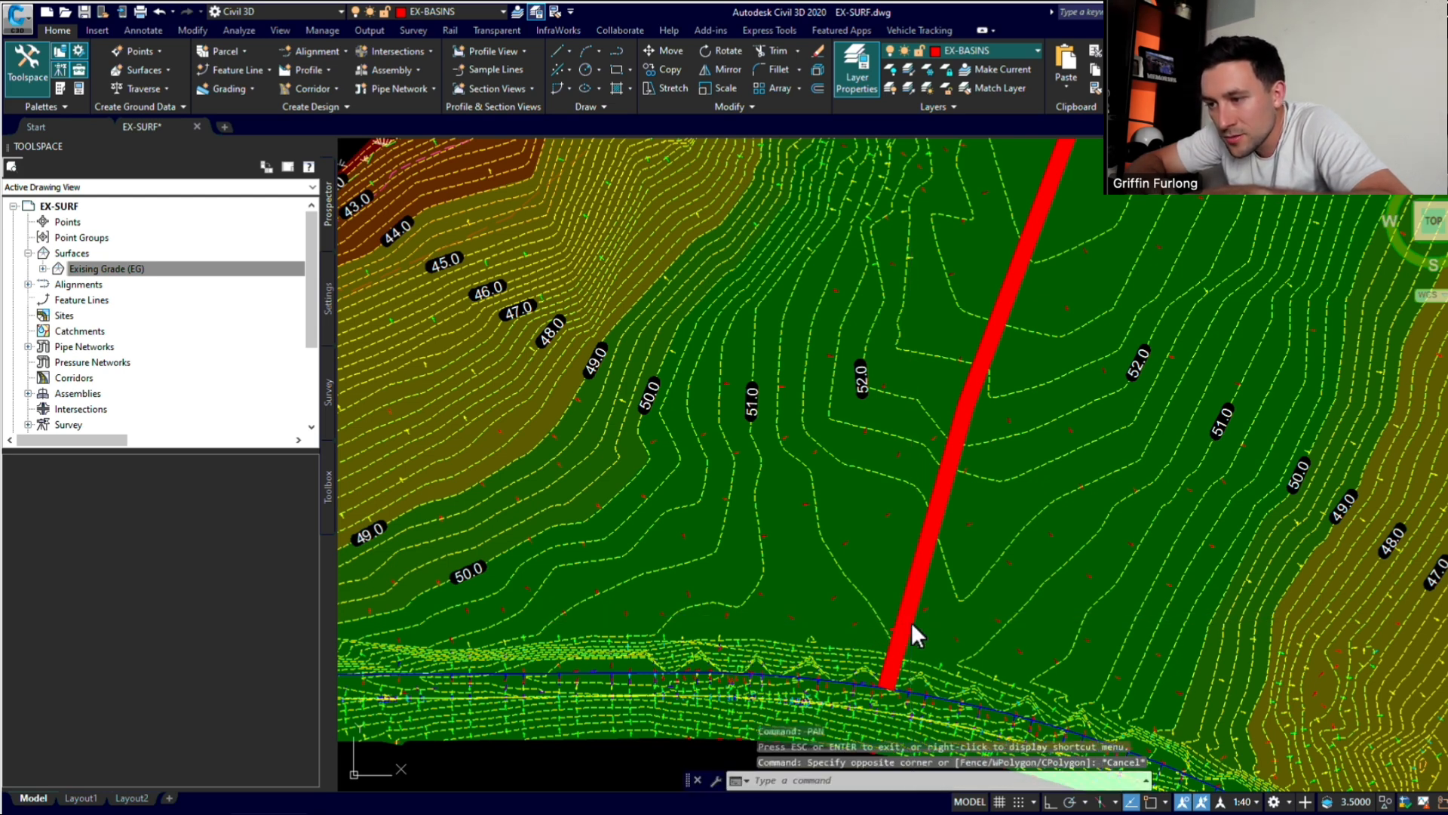
pyautogui.click(911, 621)
pyautogui.moveTo(924, 544)
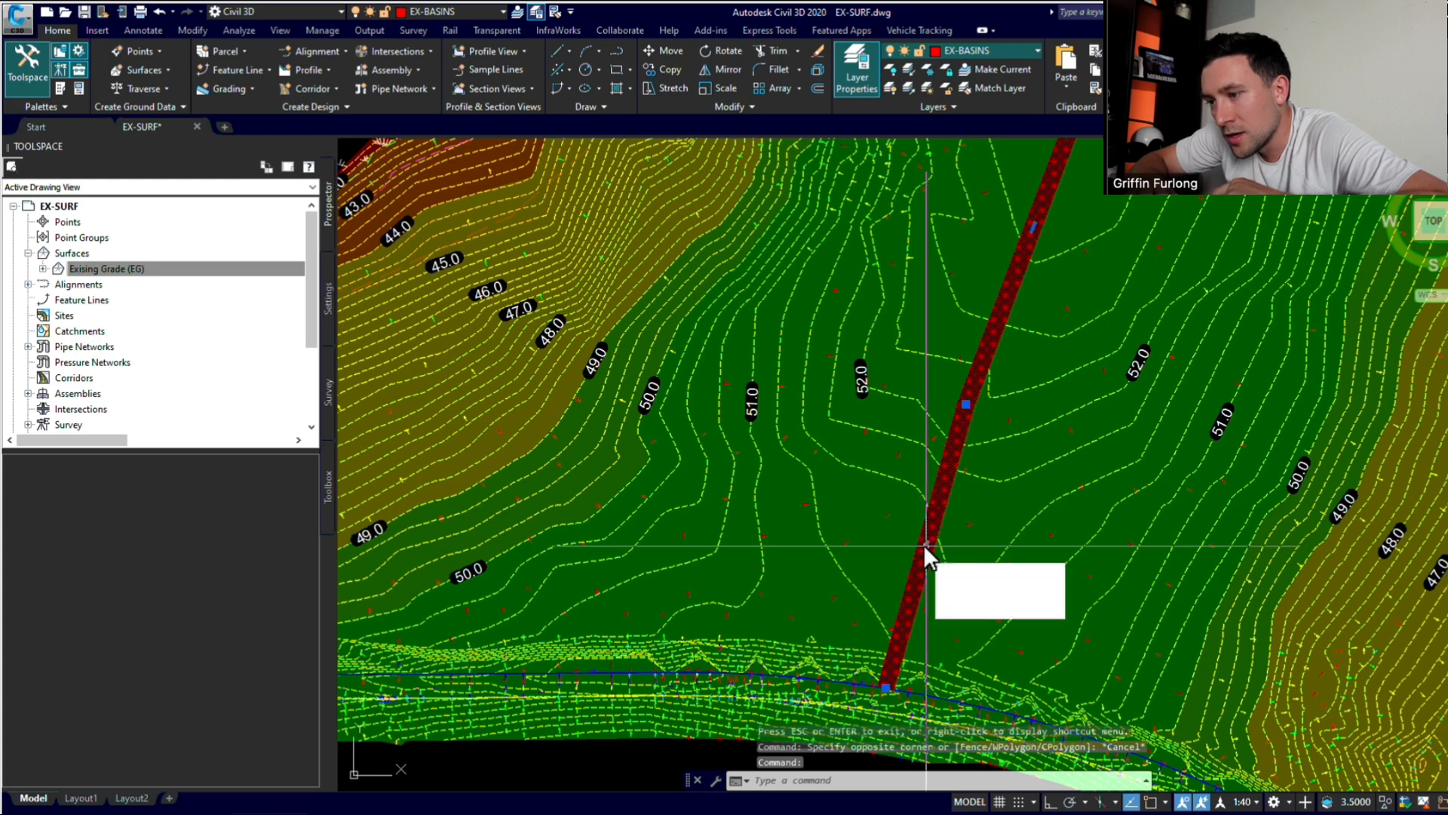
pyautogui.click(979, 590)
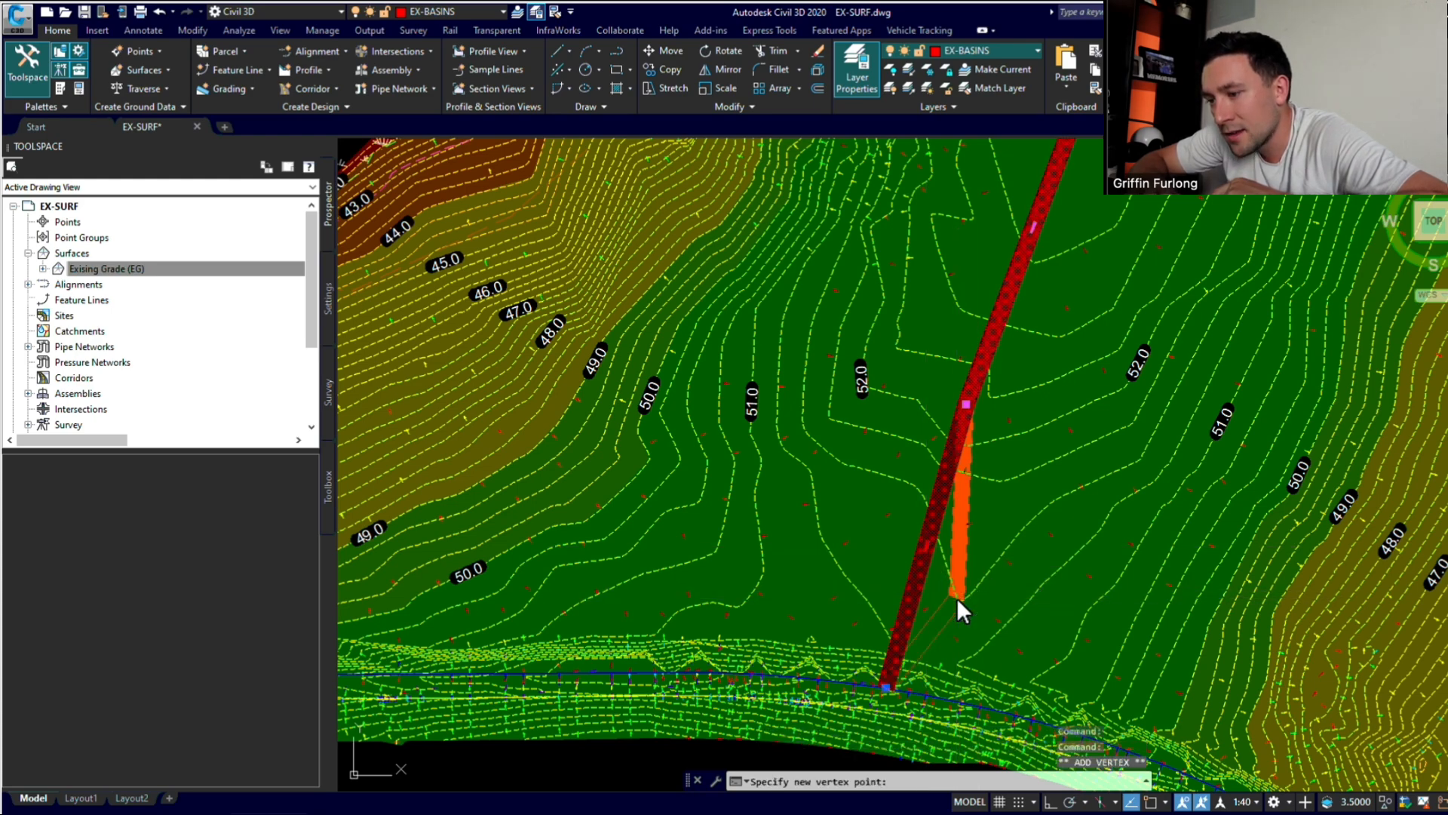
pyautogui.click(957, 599)
# Step: Stretch the ridge polyline's south endpoint east along the blue boundary line using a one-time Nearest snap, then deselect the polyline
pyautogui.scroll(4, 908, 703)
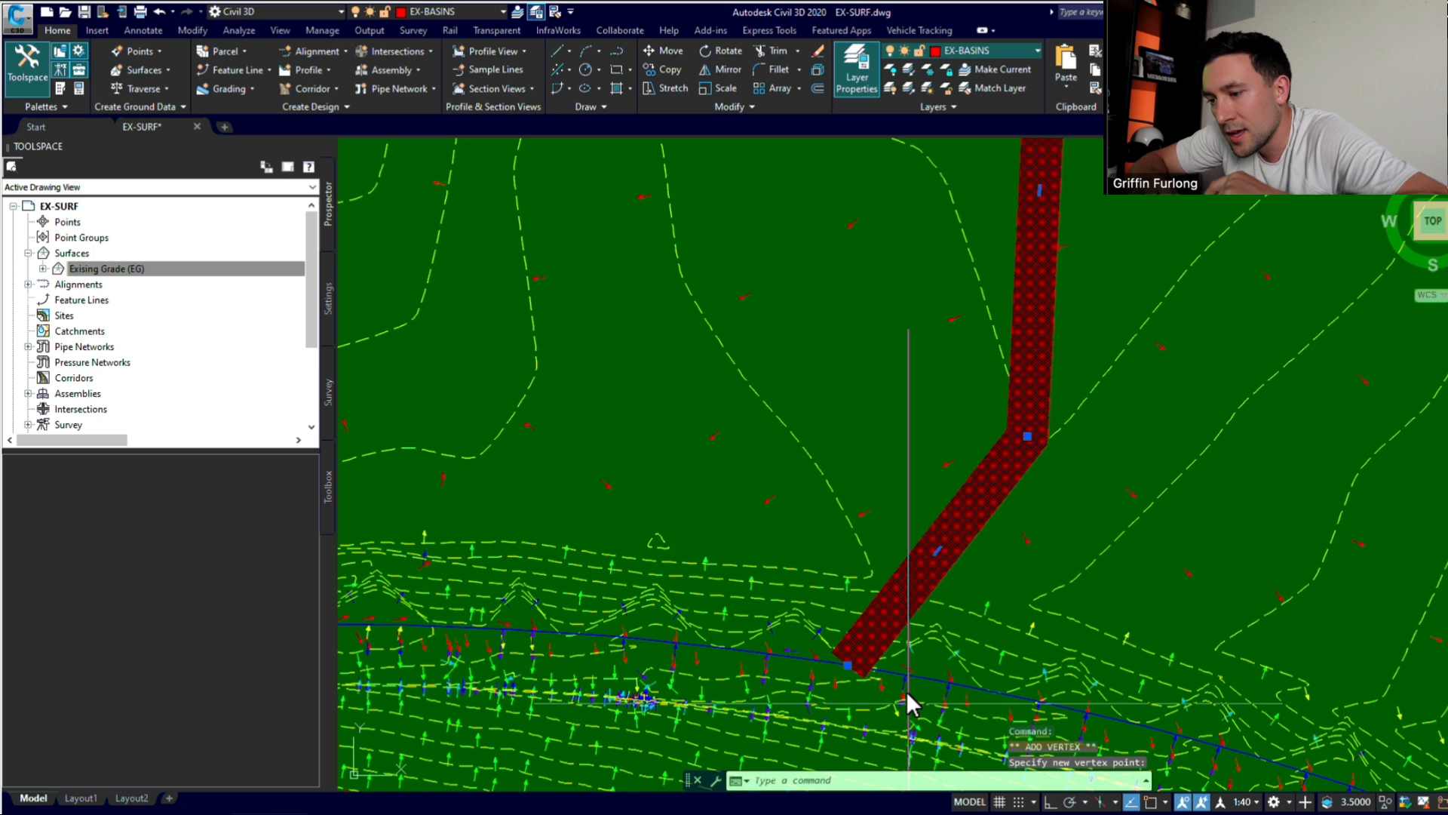
pyautogui.click(848, 664)
pyautogui.keyDown('shift'); pyautogui.rightClick(848, 664); pyautogui.keyUp('shift')
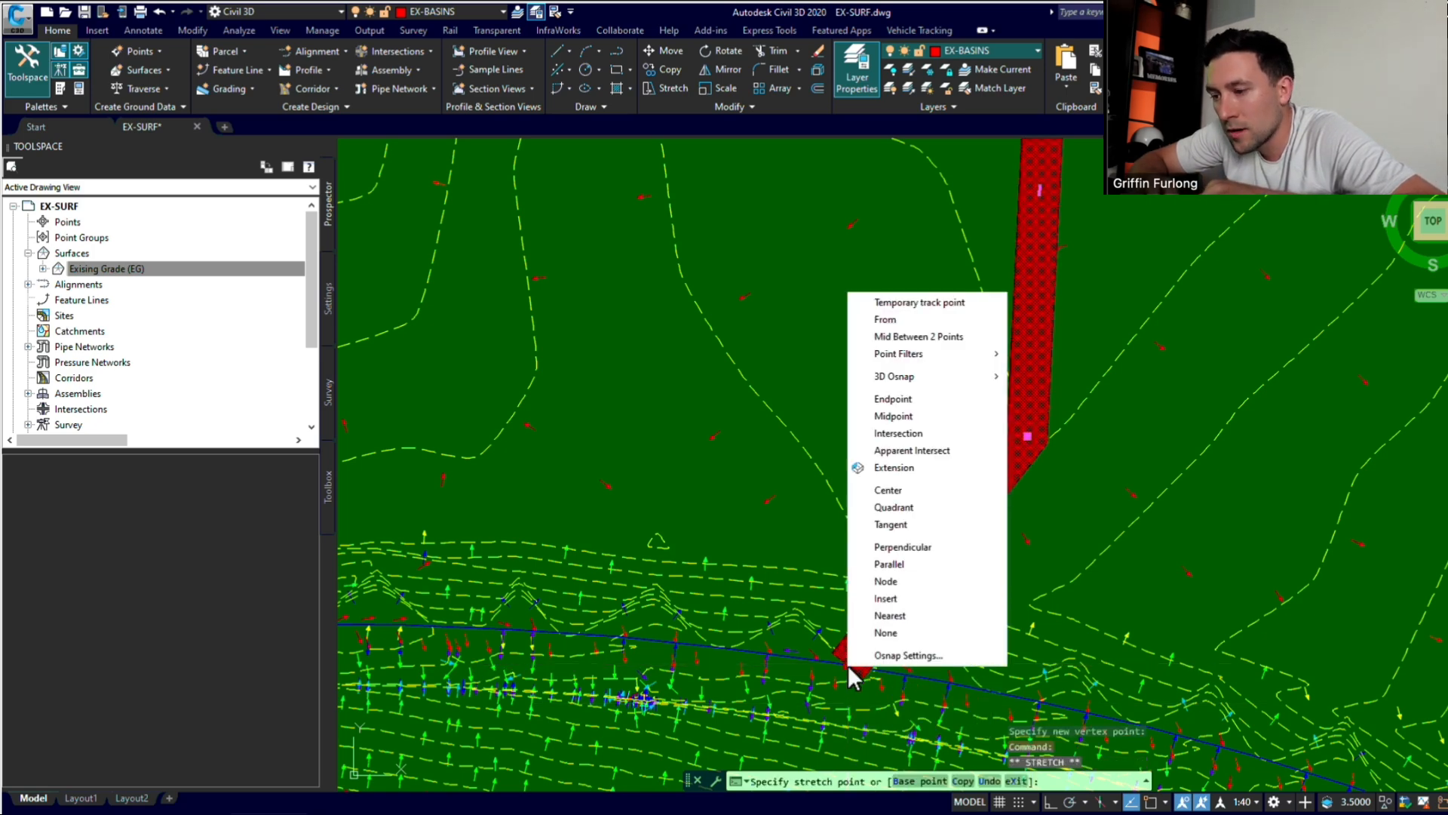
pyautogui.click(907, 617)
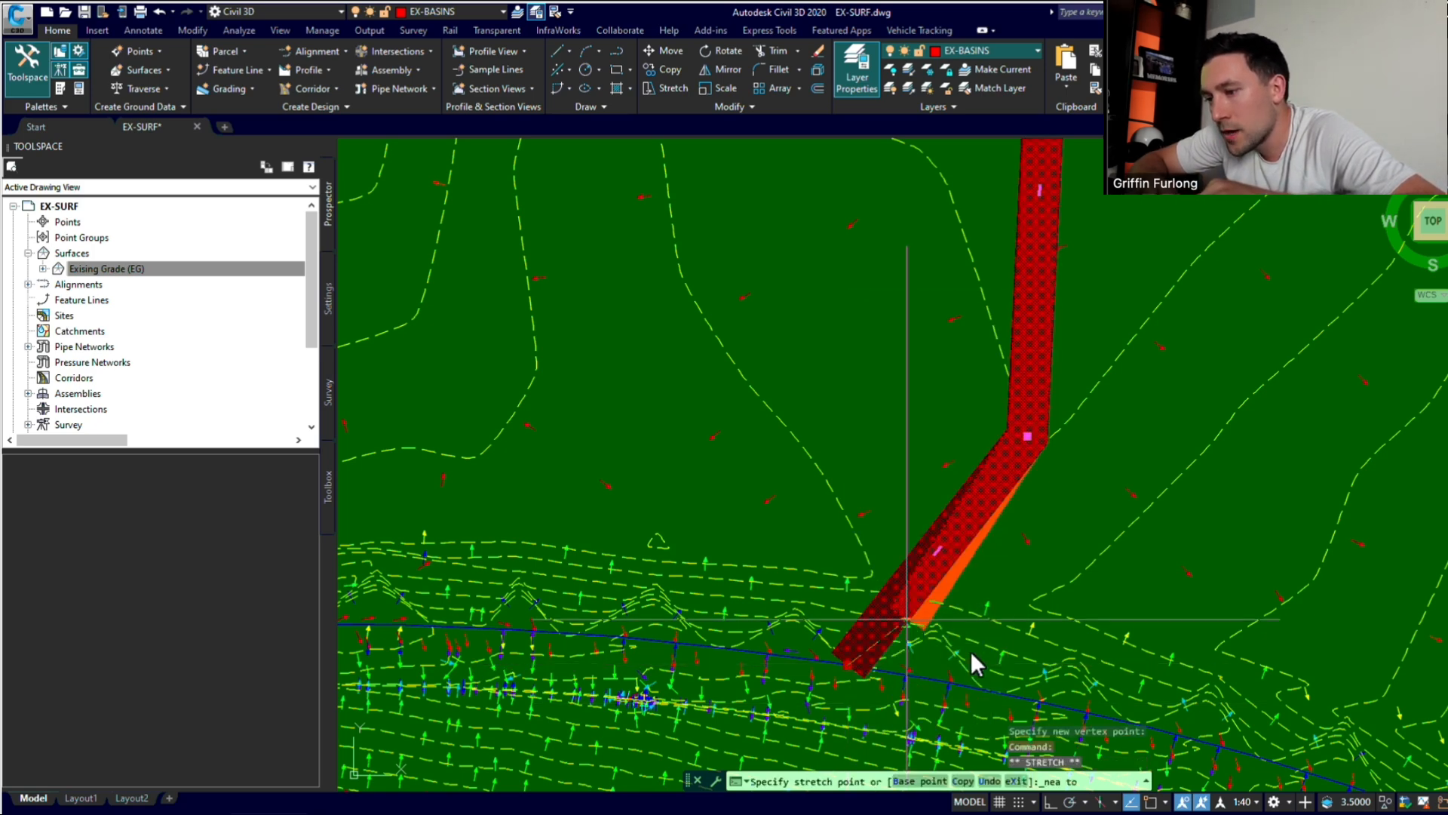
pyautogui.click(1002, 692)
pyautogui.press('Escape')
pyautogui.scroll(-3, 1066, 655)
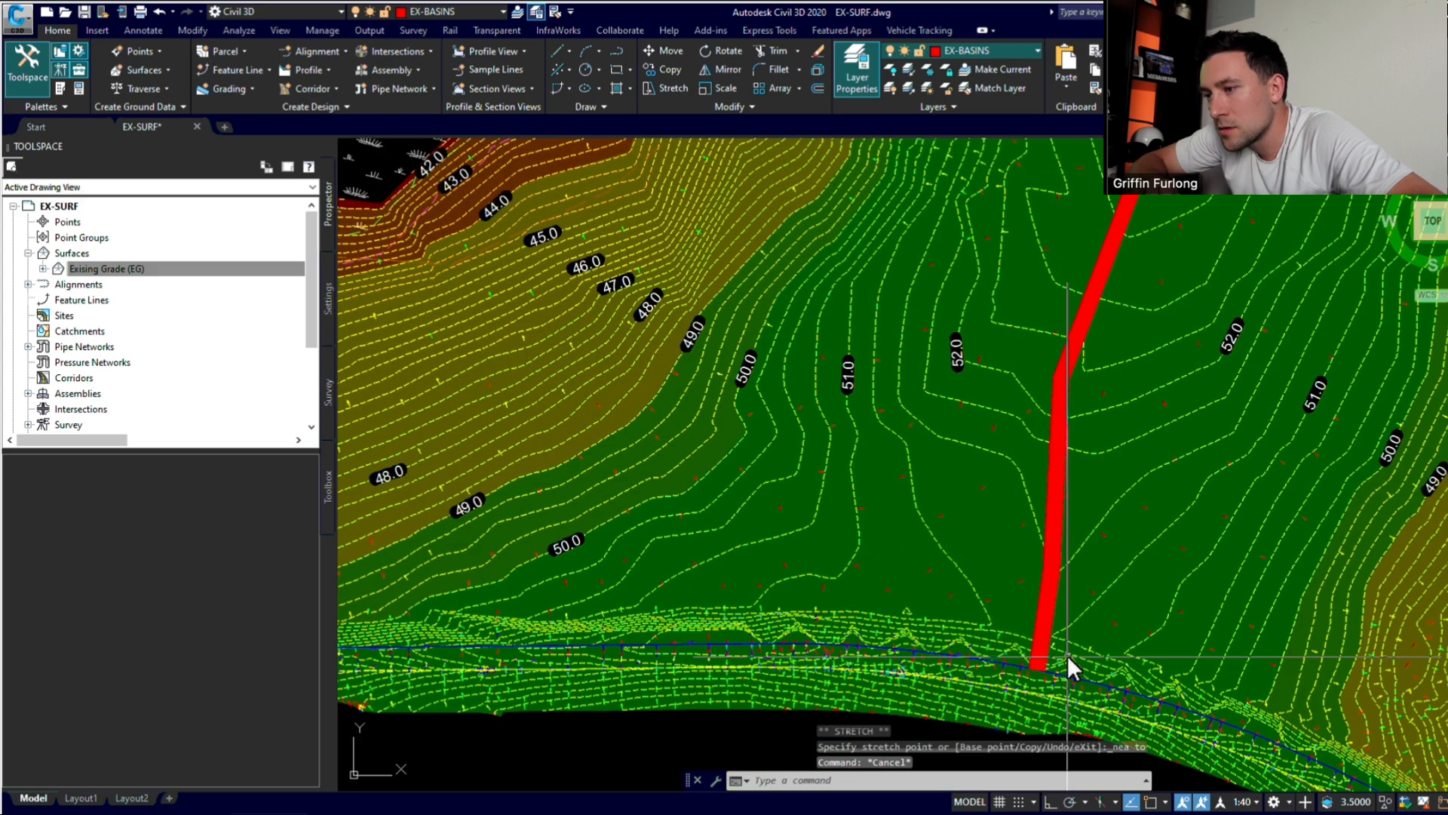
pyautogui.write('pa')
pyautogui.press('Return')
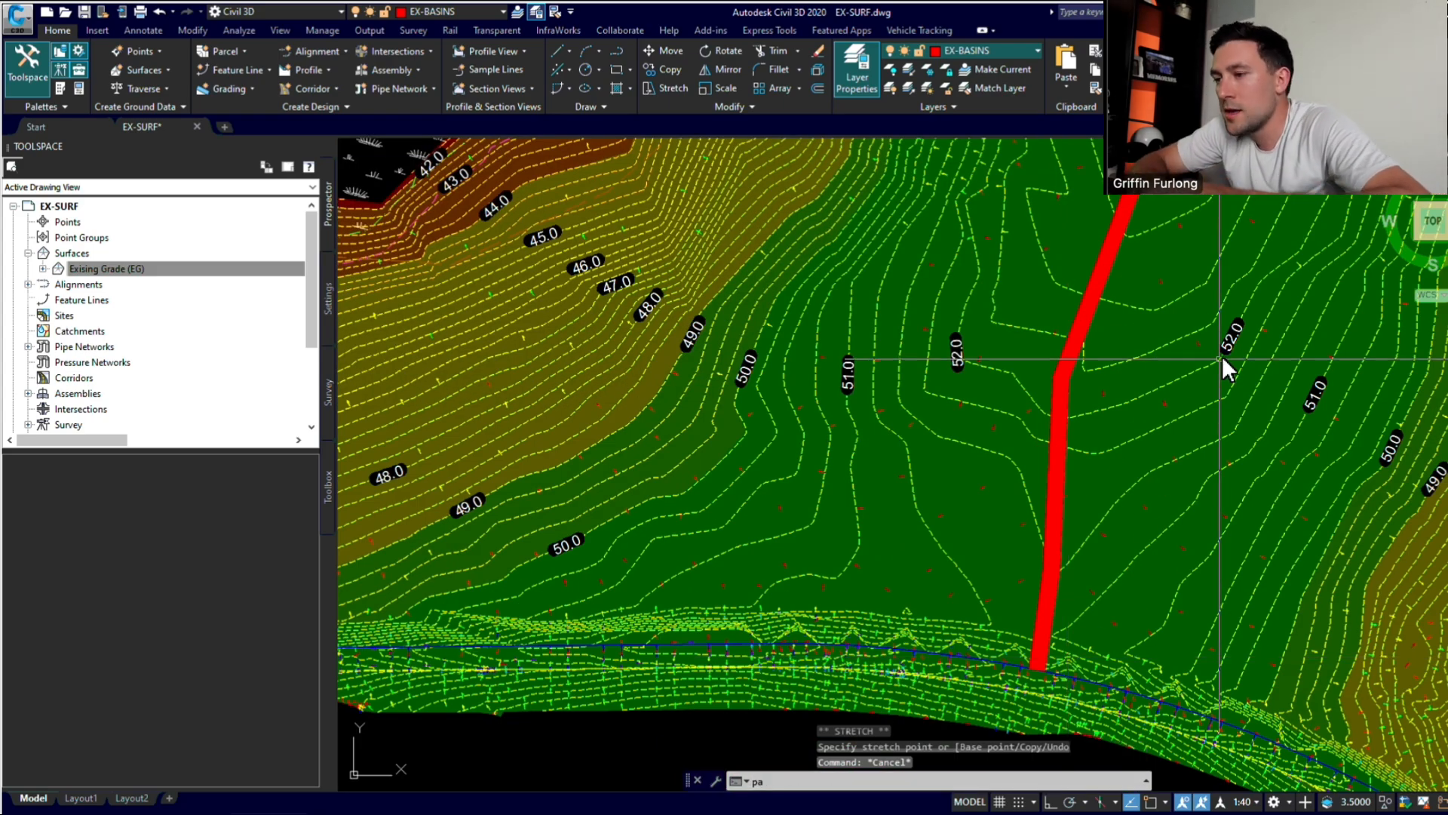
pyautogui.click(1207, 398)
pyautogui.press('Escape')
pyautogui.press('Escape')
pyautogui.press('Escape')
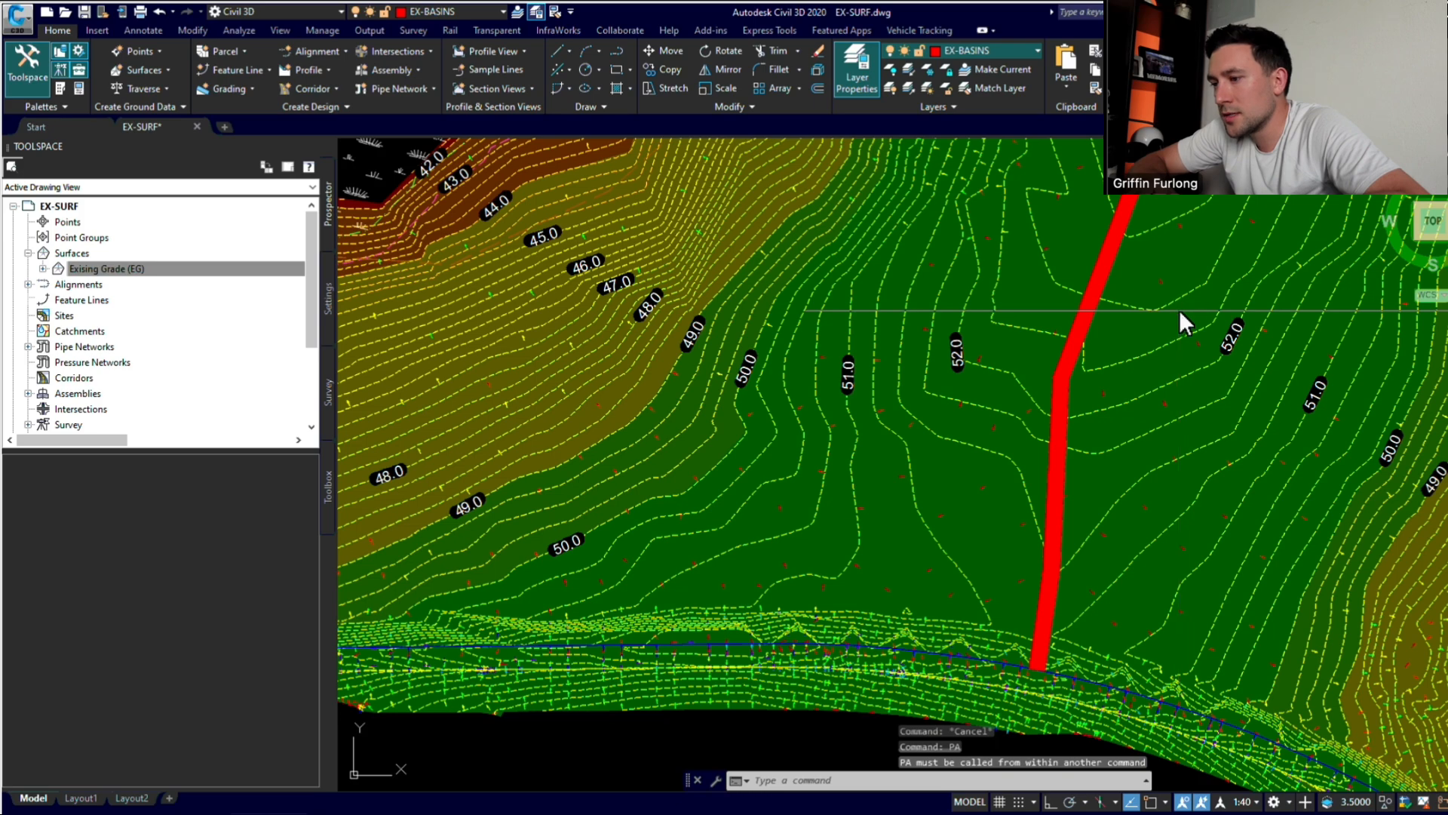
# Step: Start a polyline at the southwest basin line's north end and, with object snap off, continue it northwest and west along the contour tips
pyautogui.write('pan')
pyautogui.press('Return')
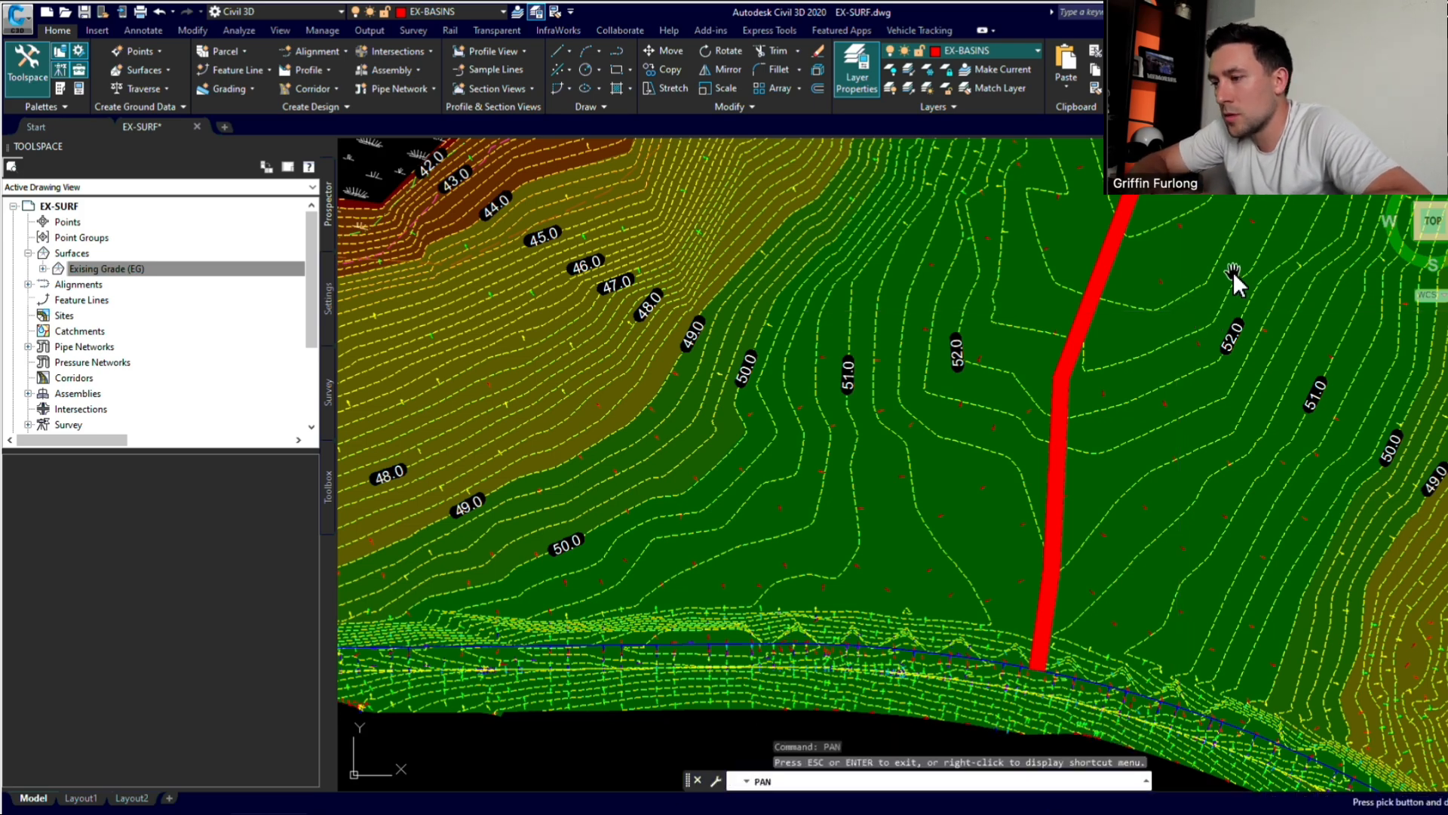
pyautogui.moveTo(1231, 279); pyautogui.dragTo(1047, 694)
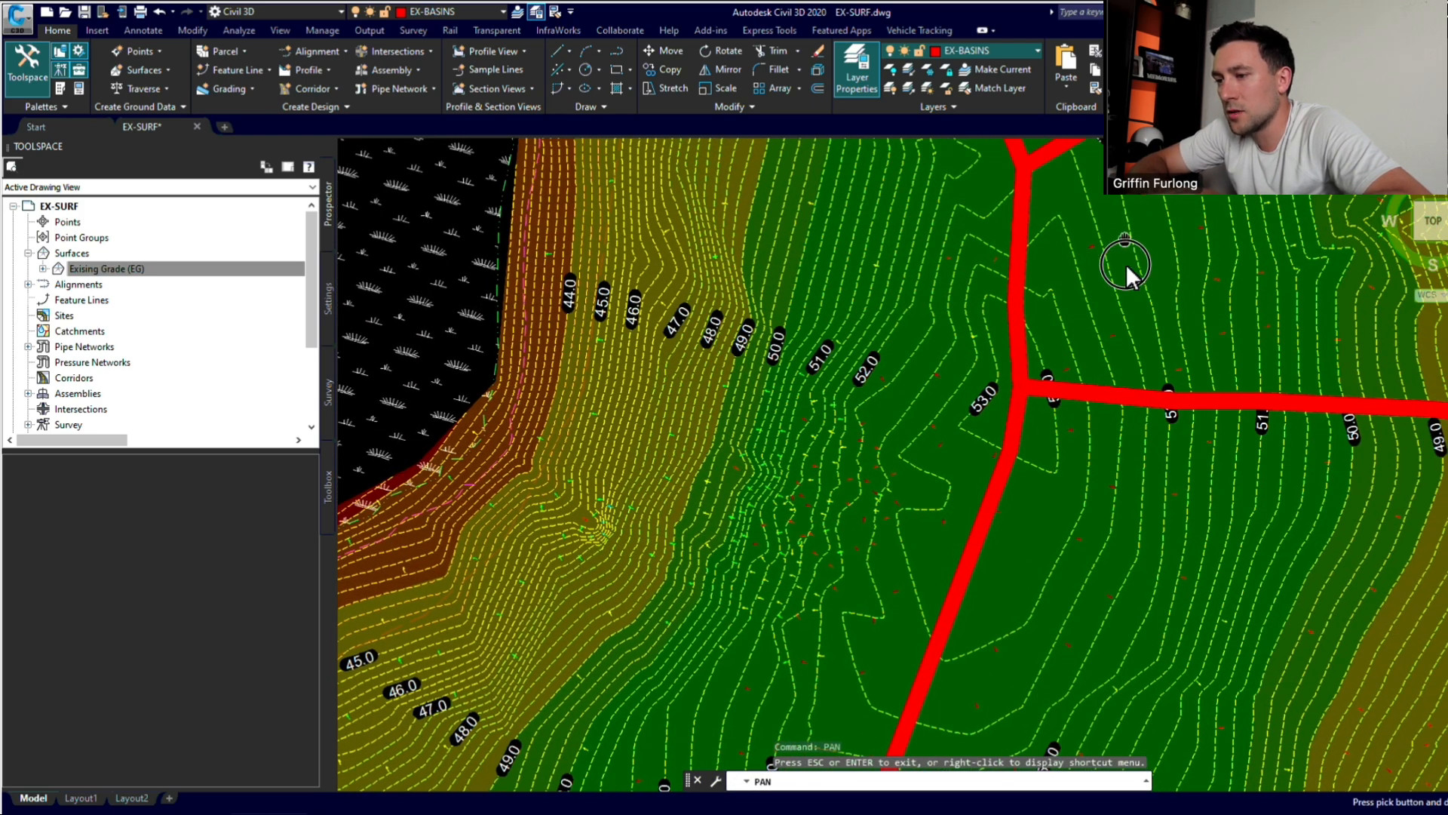
pyautogui.moveTo(1126, 264); pyautogui.dragTo(987, 576)
pyautogui.press('Escape')
pyautogui.press('Escape')
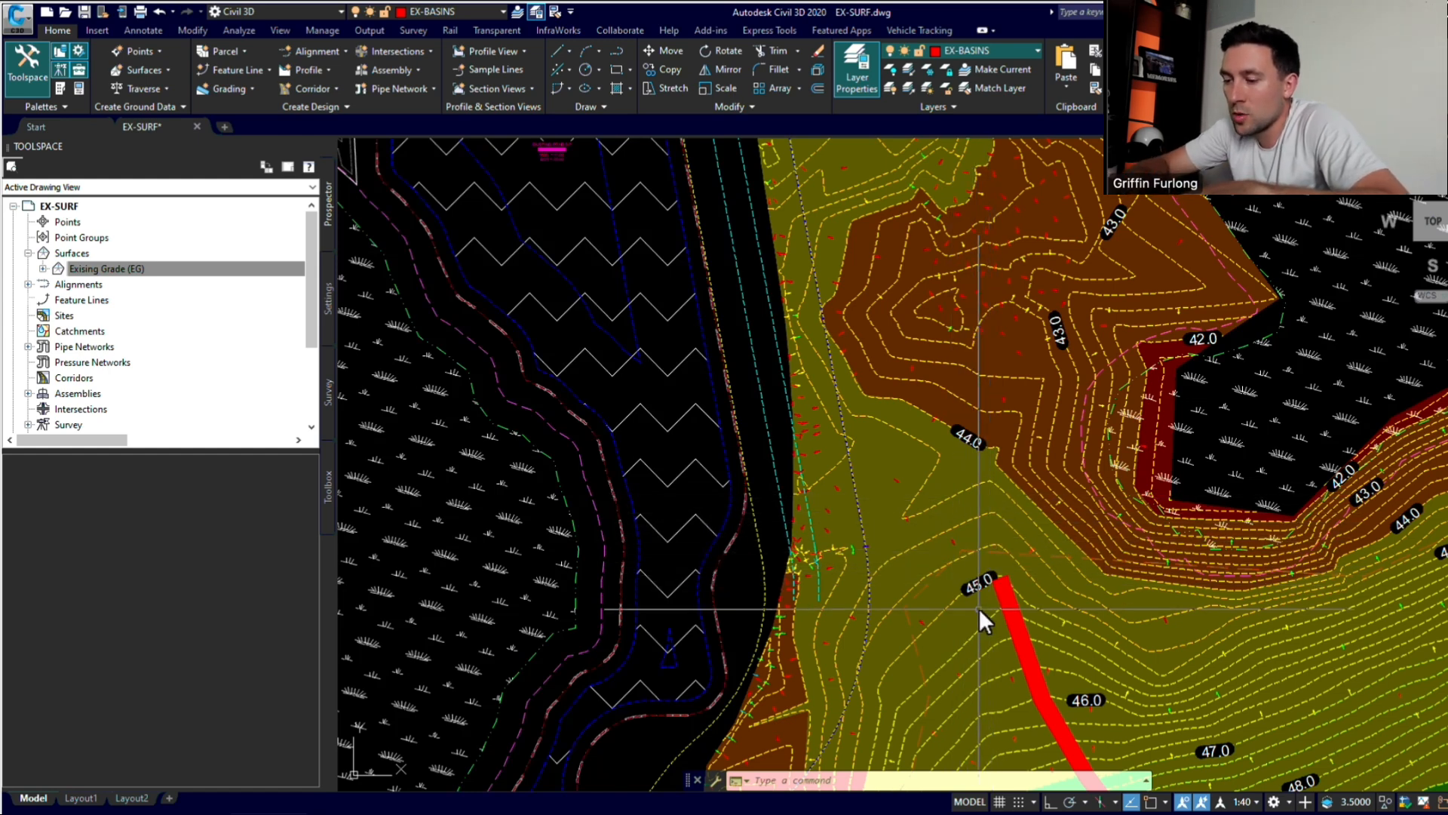
pyautogui.write('pl')
pyautogui.press('Return')
pyautogui.click(1001, 587)
pyautogui.press('F3')
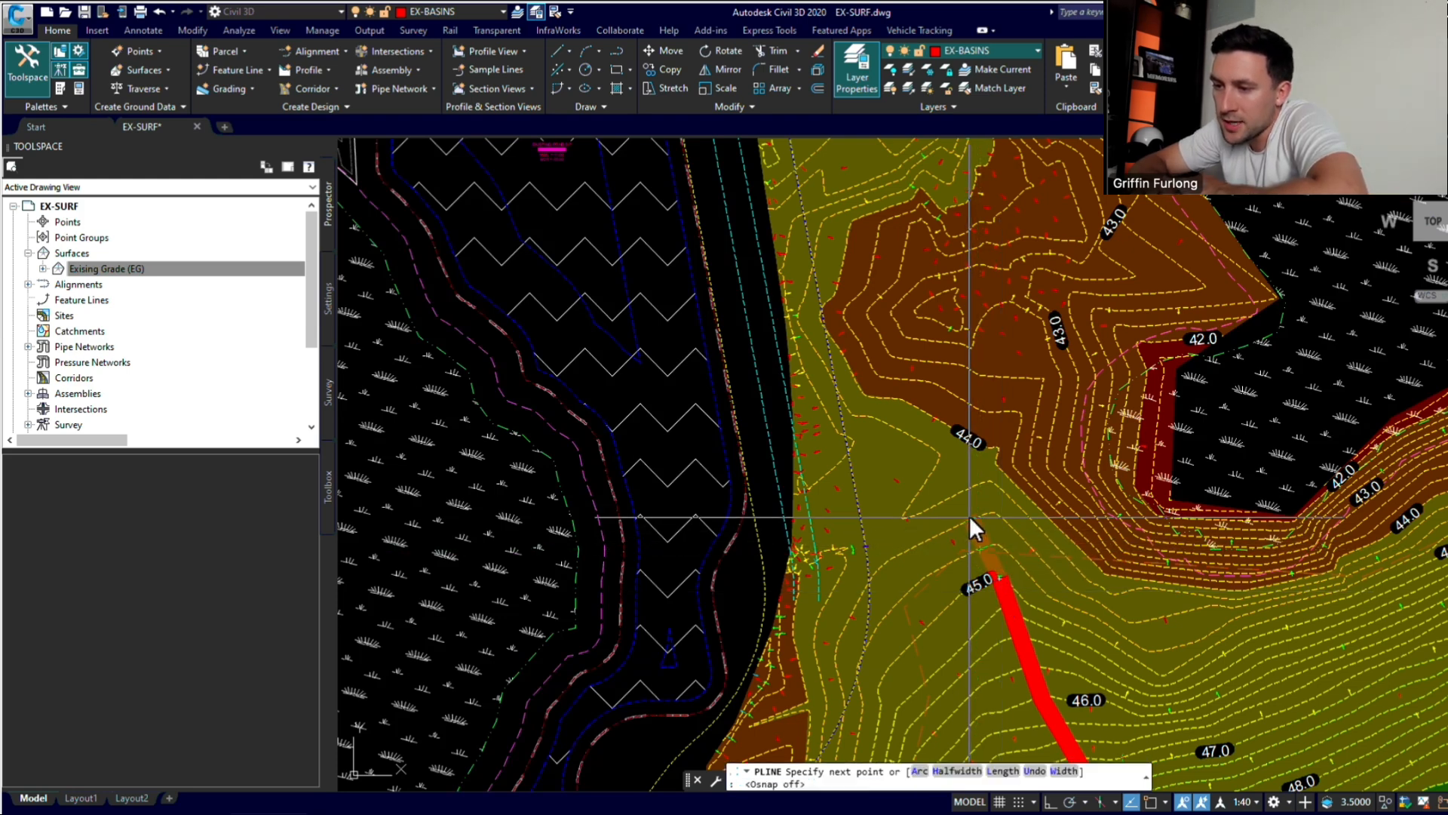
pyautogui.click(970, 514)
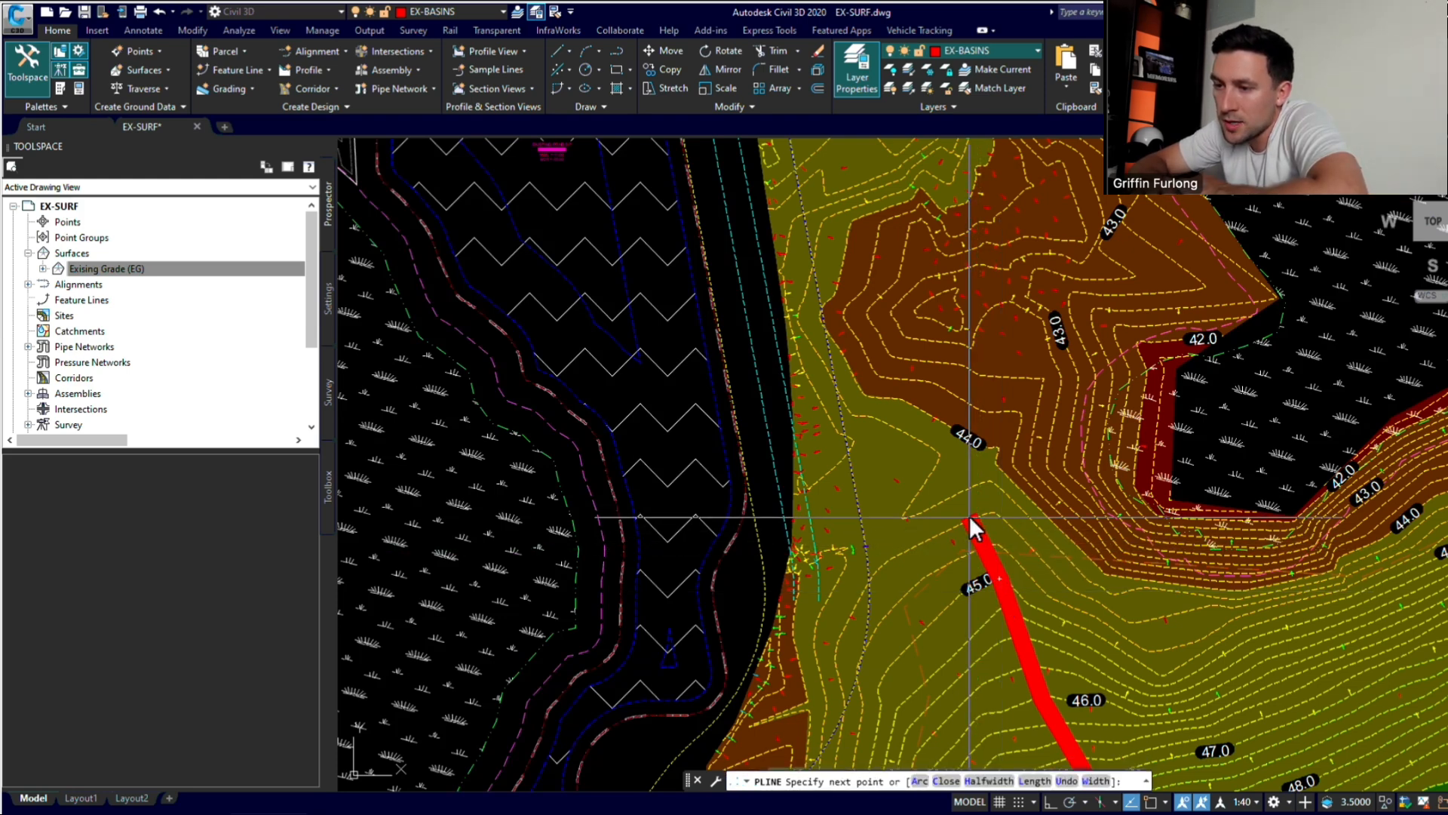
pyautogui.click(903, 510)
# Step: Finish the southwest polyline on the dashed boundary line along the site's west edge using a one-time Nearest snap and end the command
pyautogui.scroll(-4, 849, 438)
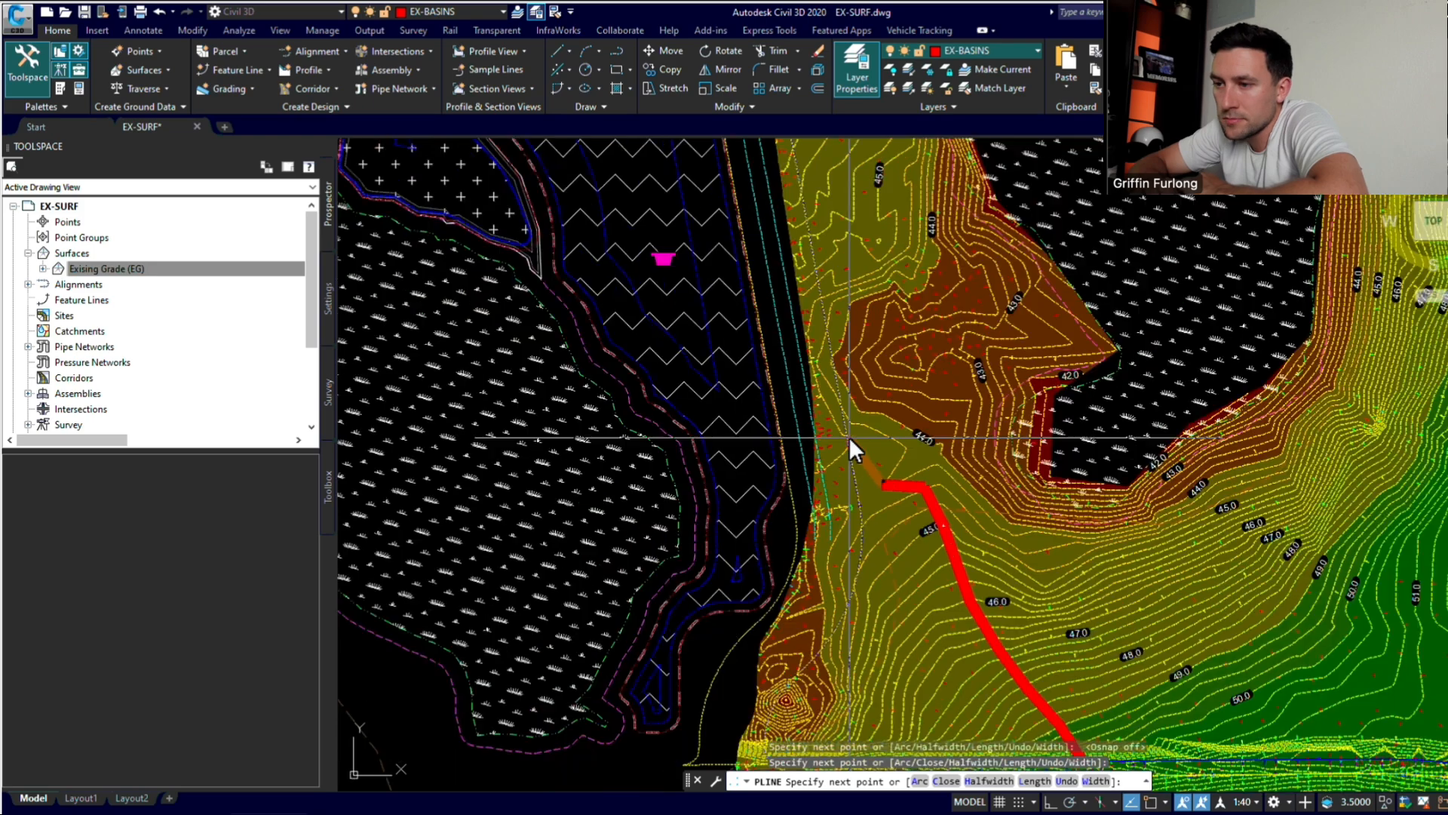
pyautogui.scroll(8, 849, 436)
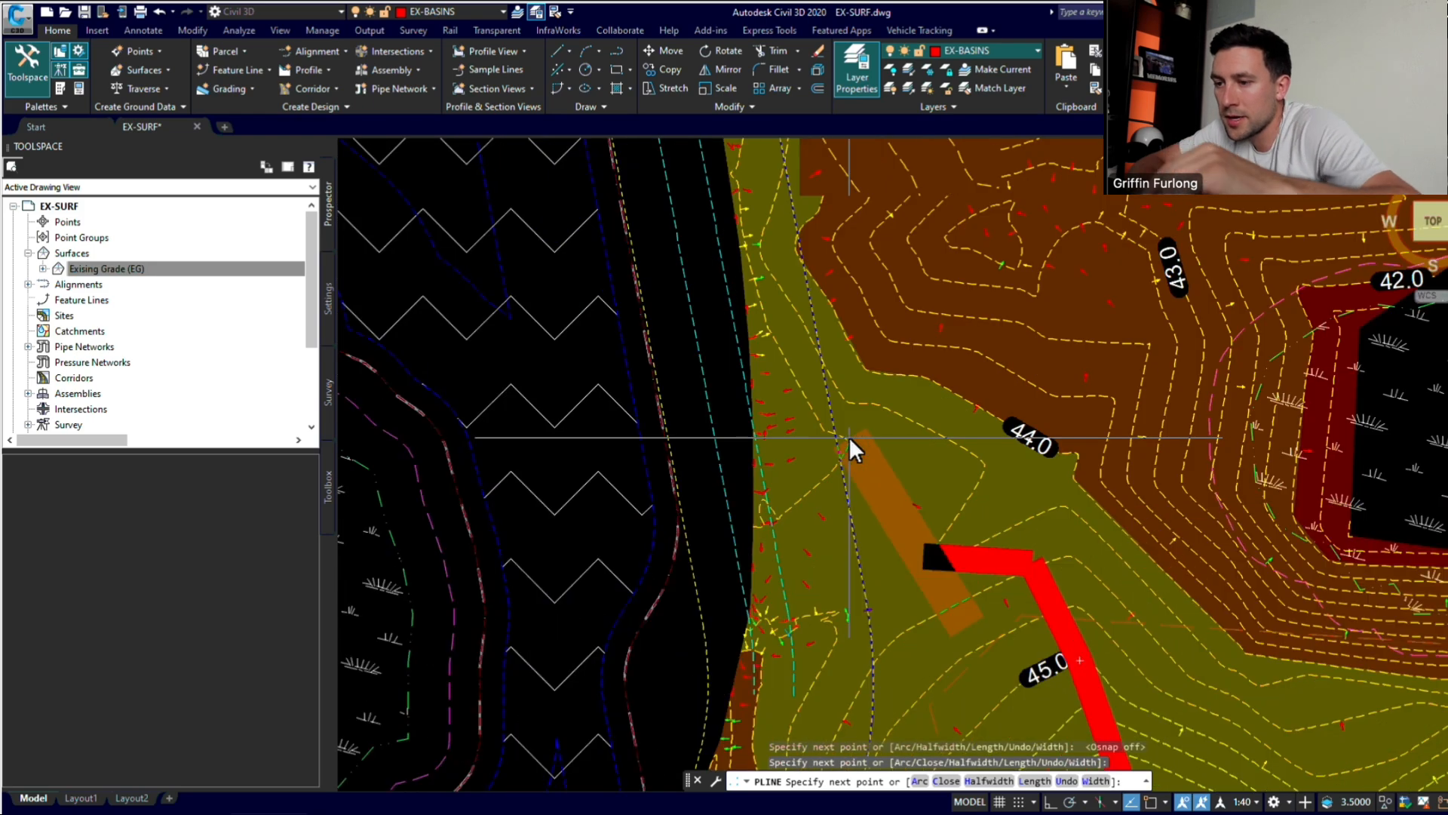
pyautogui.keyDown('shift'); pyautogui.rightClick(827, 457); pyautogui.keyUp('shift')
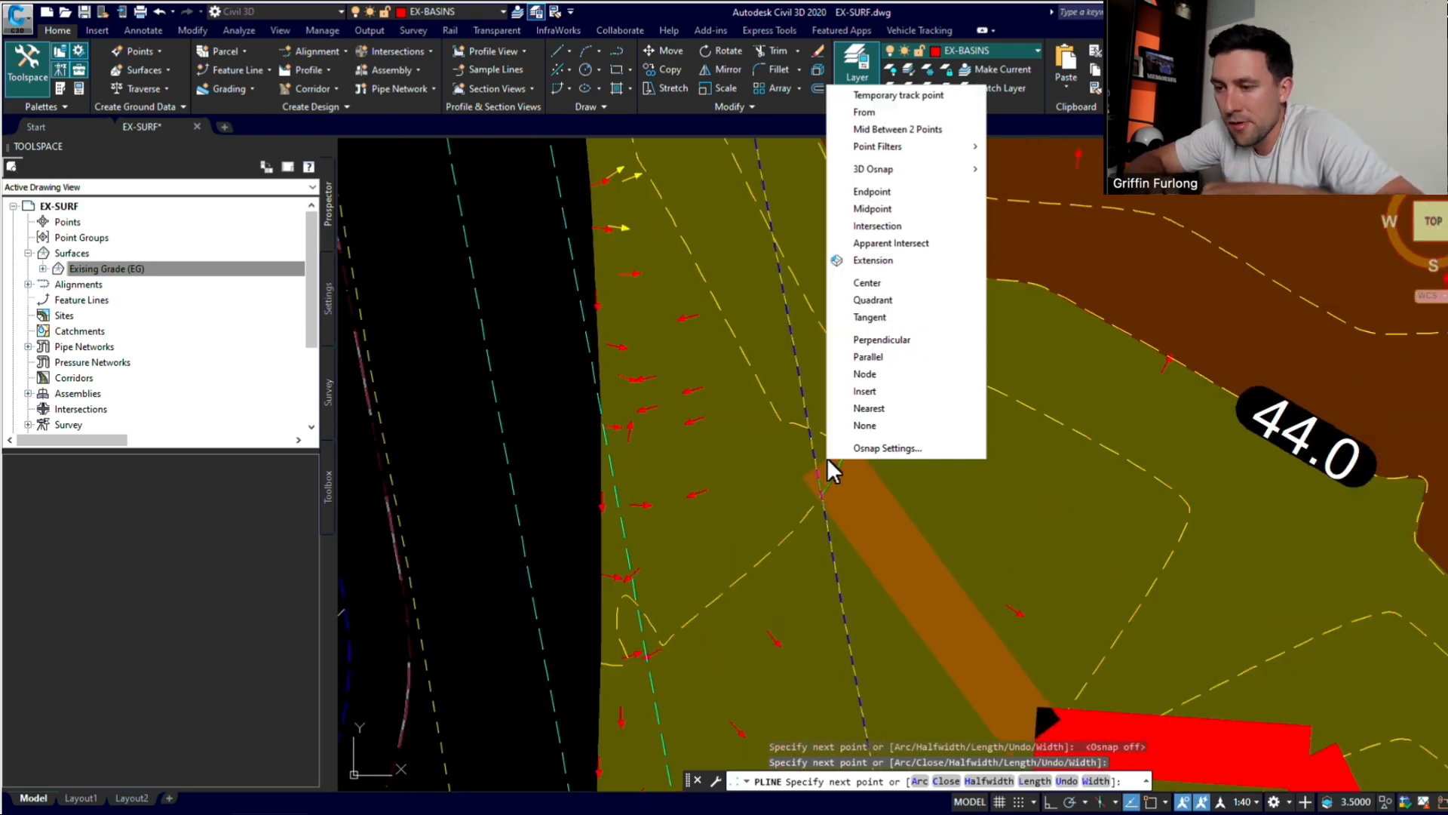
pyautogui.click(876, 411)
pyautogui.click(817, 449)
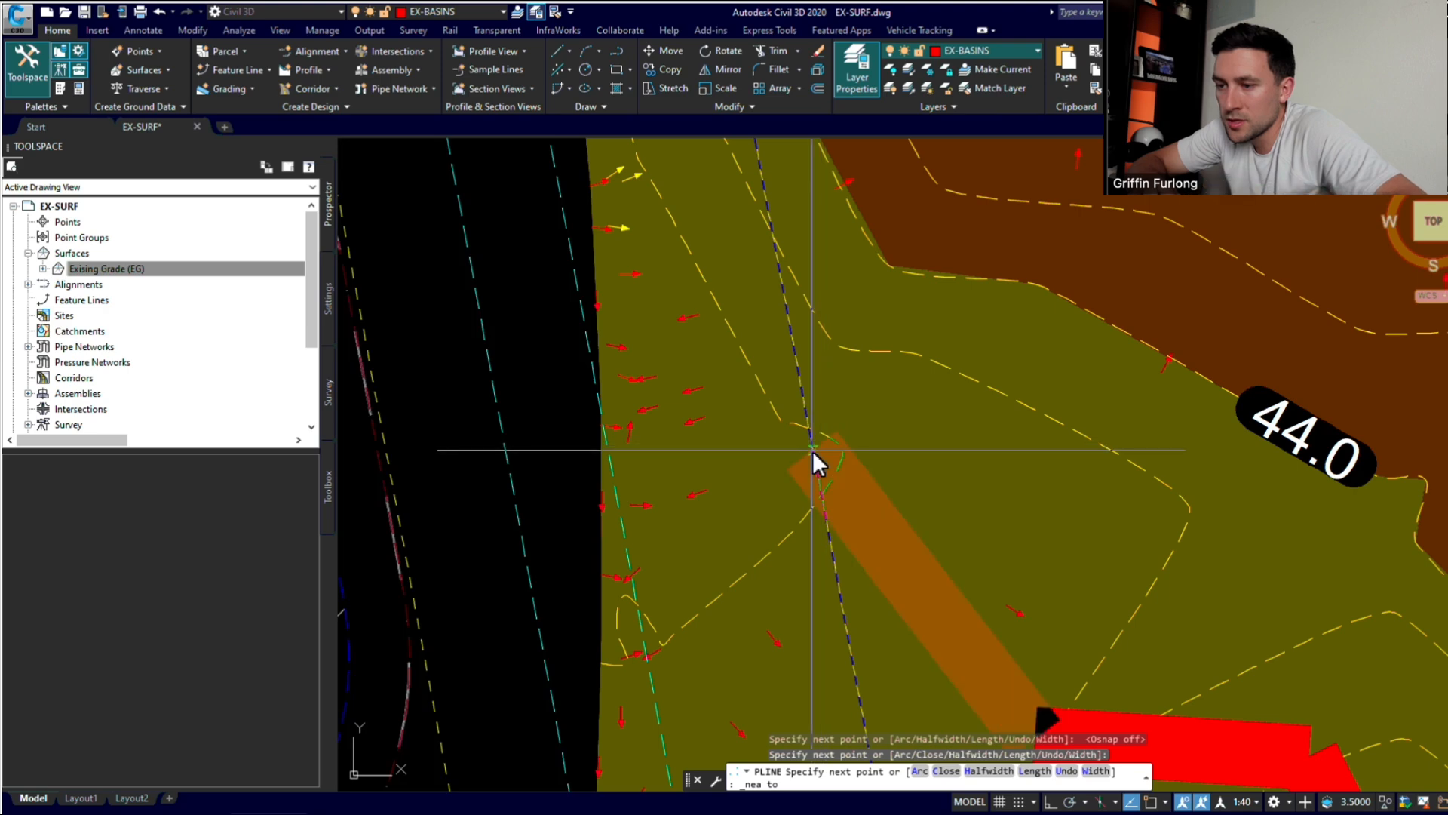
pyautogui.press('Escape')
pyautogui.scroll(-5, 812, 450)
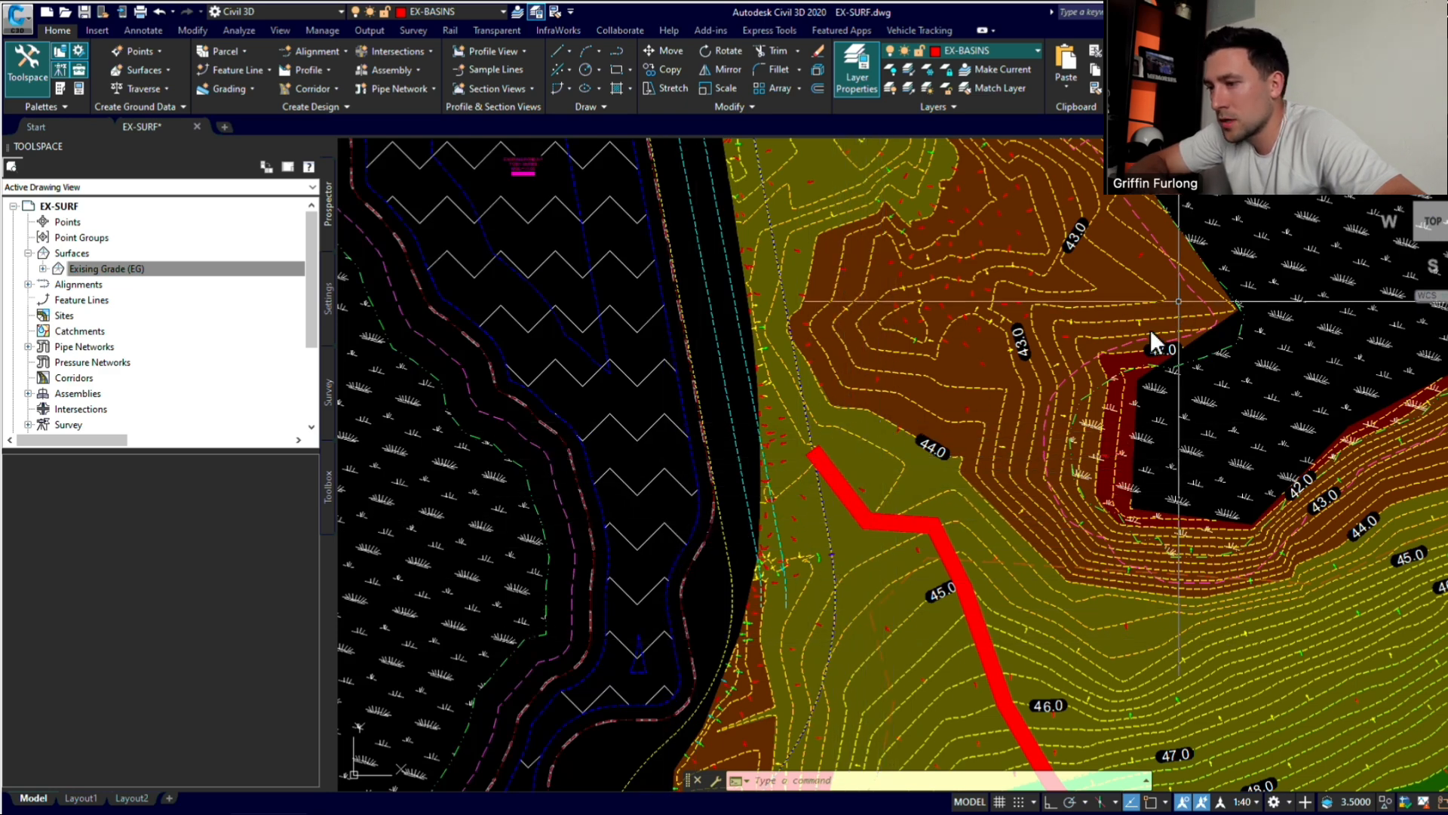
pyautogui.press('Escape')
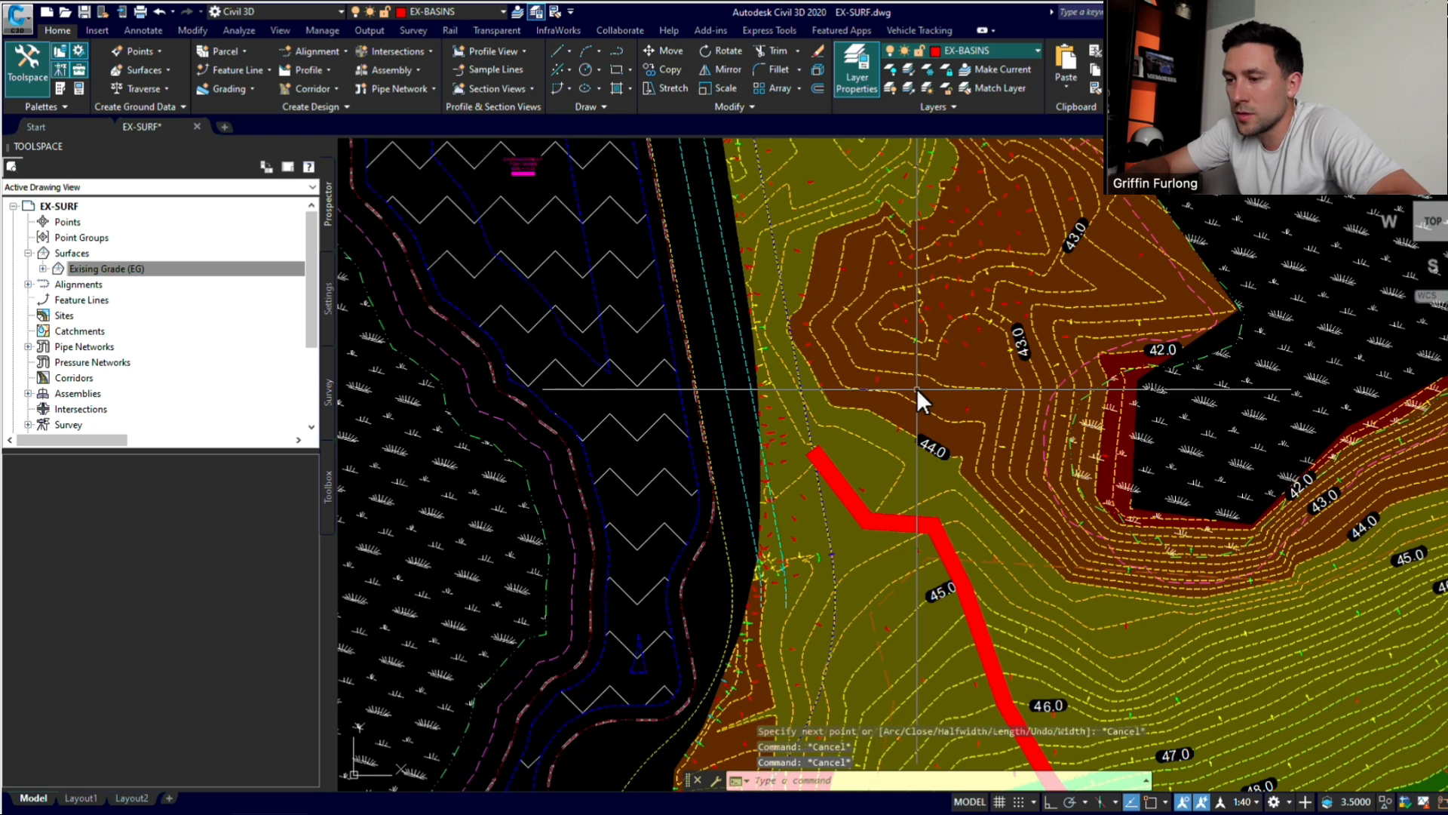
# Step: Examine the contours northward along the site's western strip for high points and grade breaks that divide the drainage
pyautogui.write('pa')
pyautogui.press('Return')
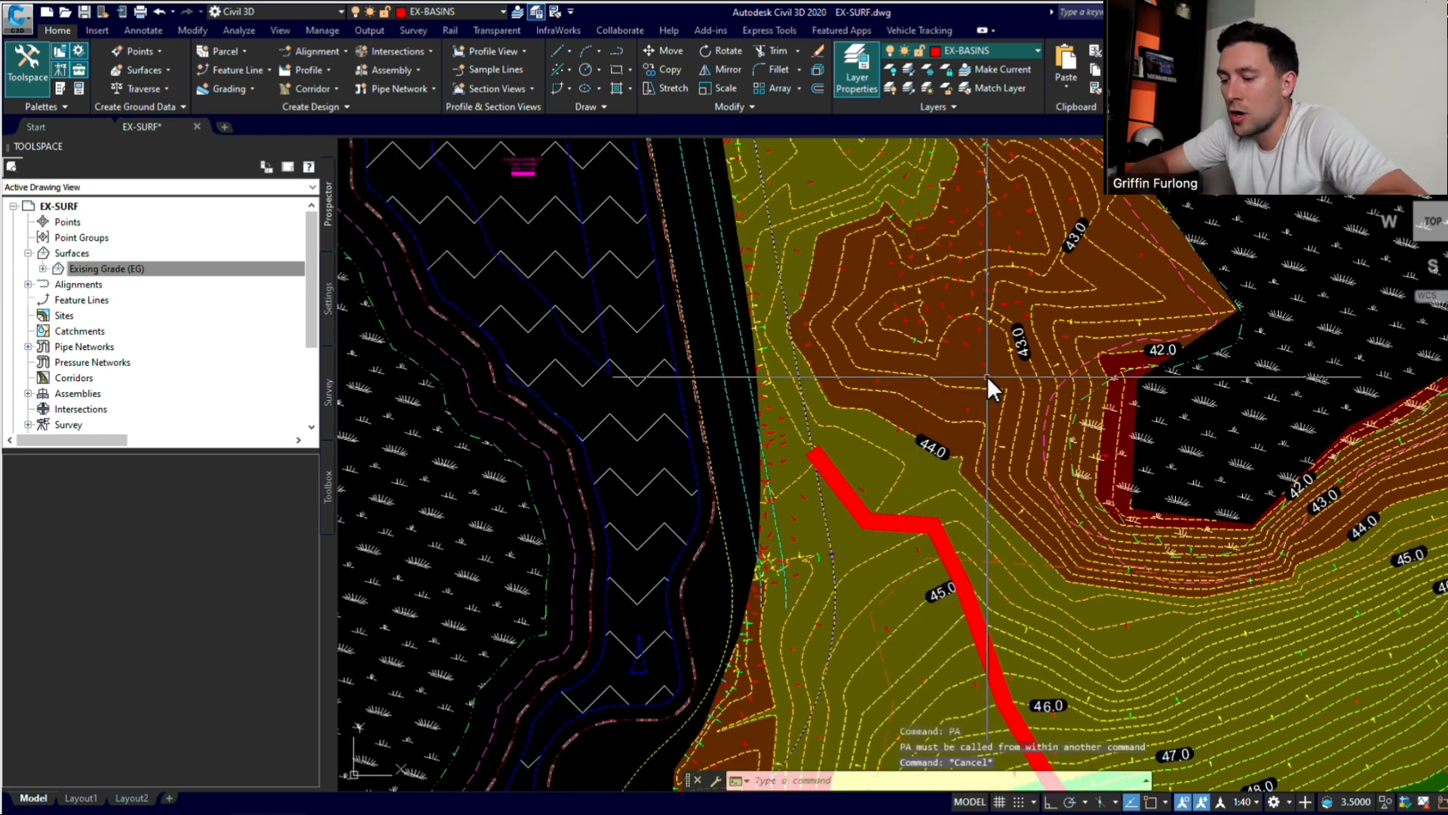
pyautogui.write('pan')
pyautogui.press('Return')
pyautogui.moveTo(957, 348); pyautogui.dragTo(935, 538)
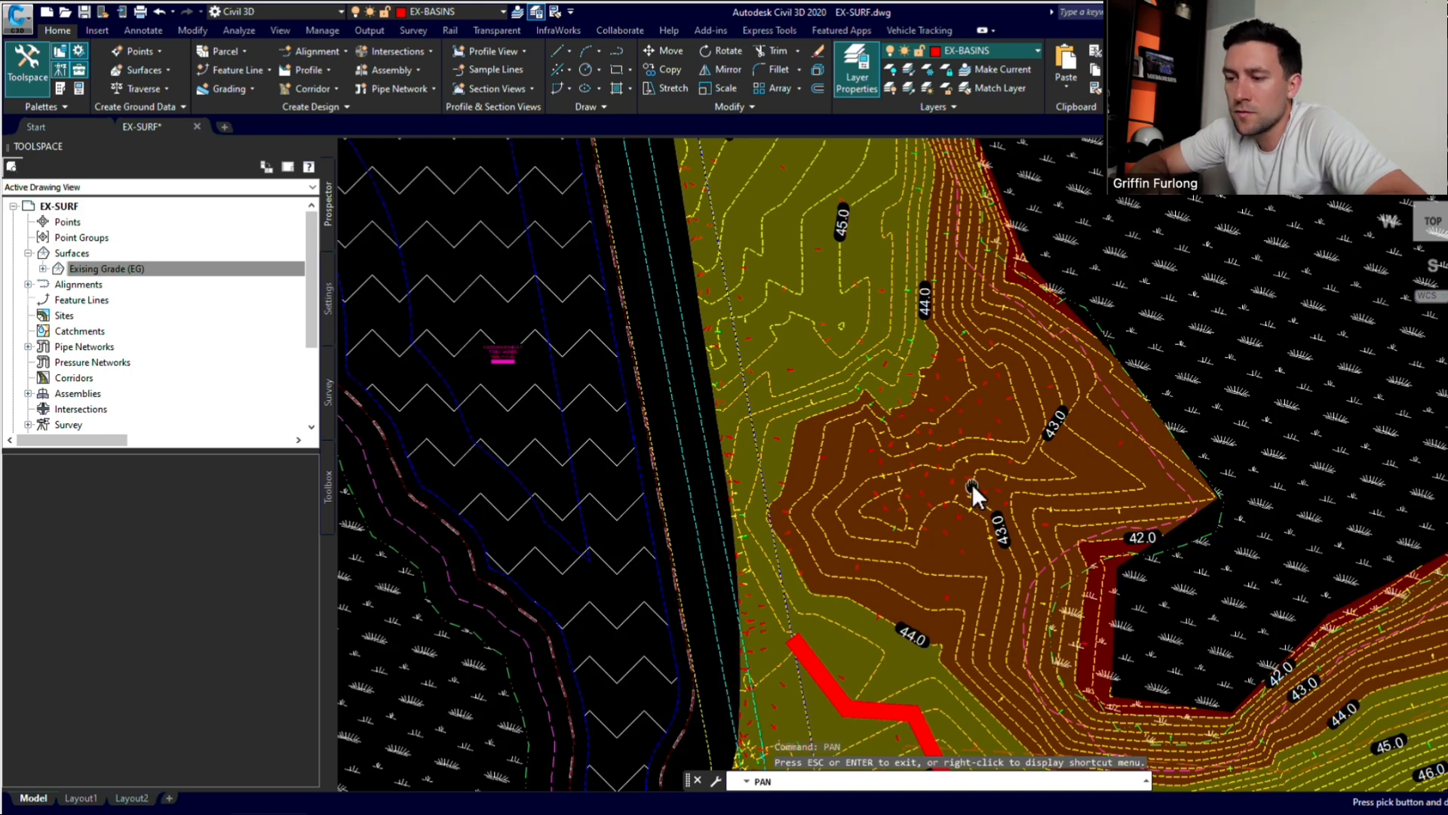
pyautogui.moveTo(972, 483); pyautogui.dragTo(980, 626)
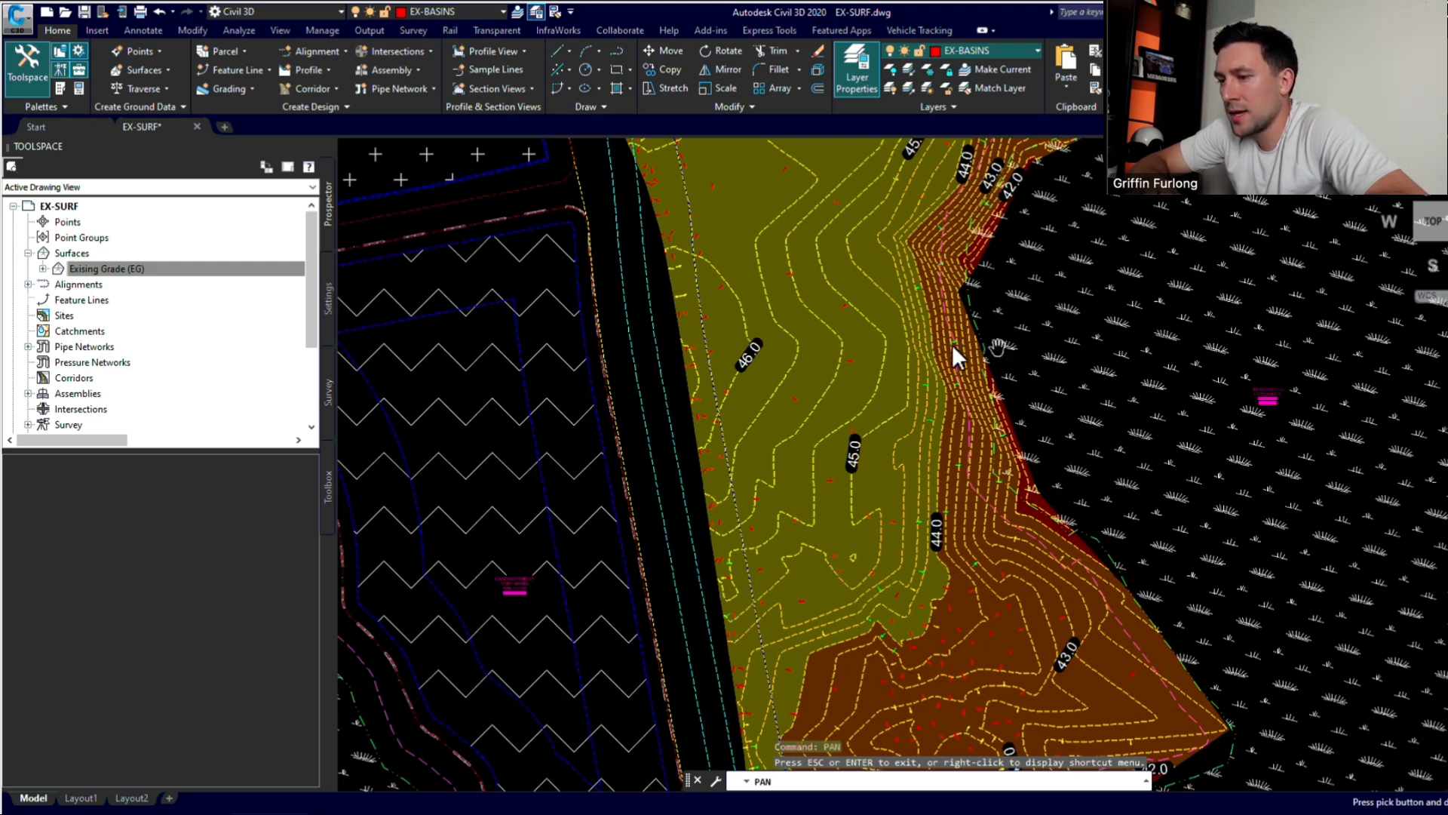
pyautogui.moveTo(835, 320); pyautogui.dragTo(832, 591)
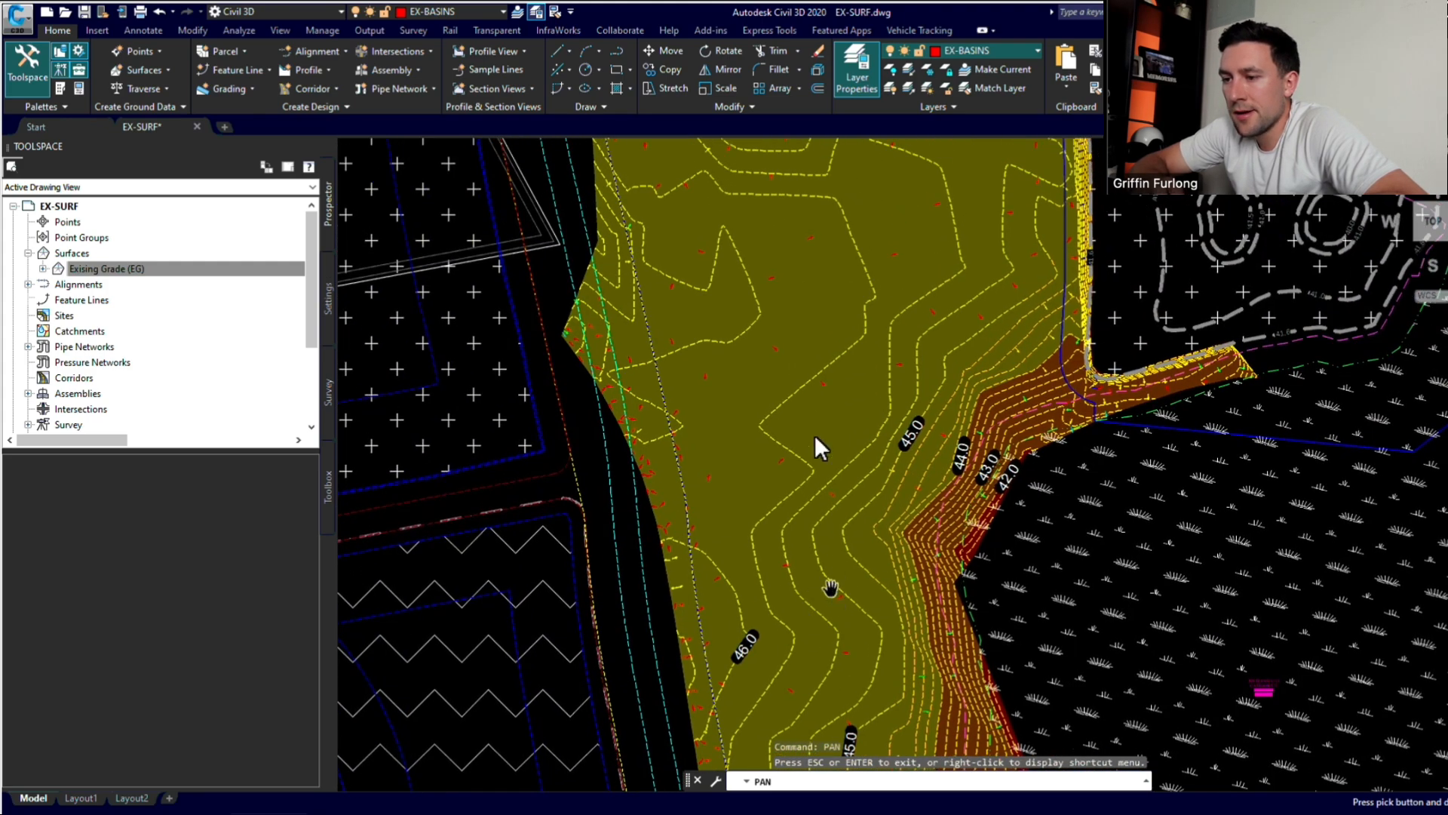
pyautogui.moveTo(799, 343); pyautogui.dragTo(795, 543)
pyautogui.scroll(-2, 861, 440)
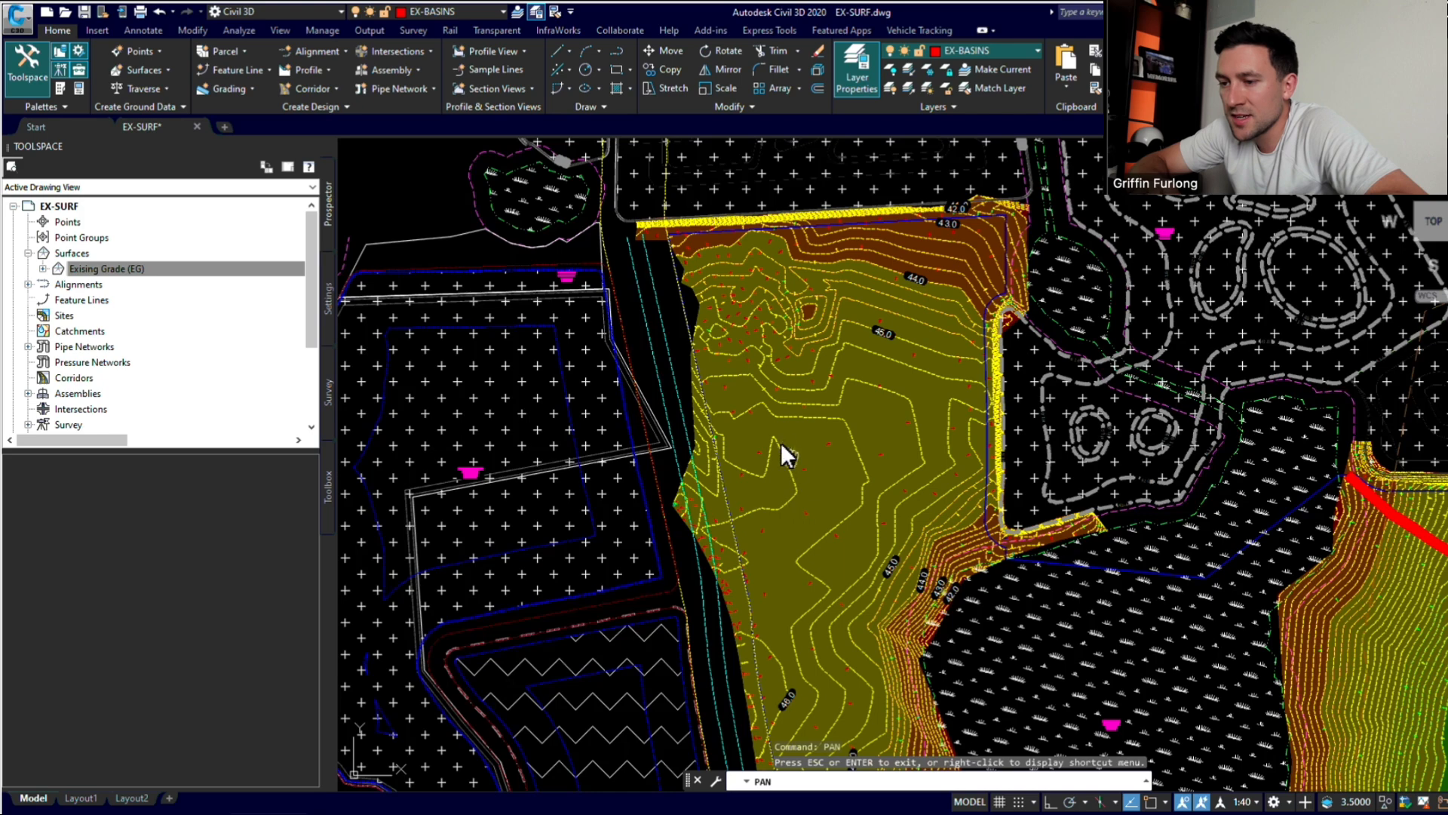
pyautogui.press('Escape')
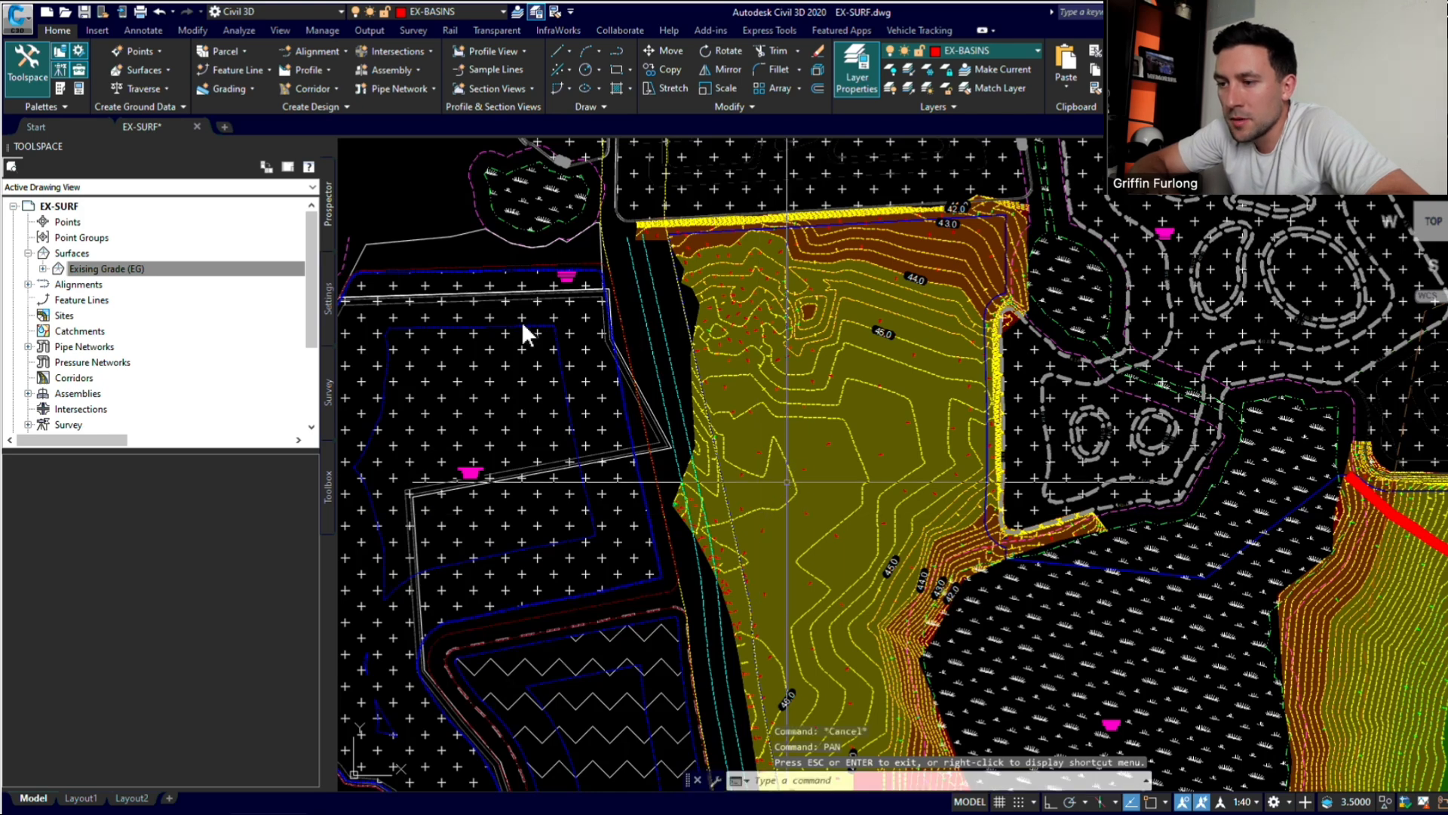
# Step: Add multiple contour labels to the existing grade surface along a line running northeast from the high area in the northwest part
pyautogui.click(151, 30)
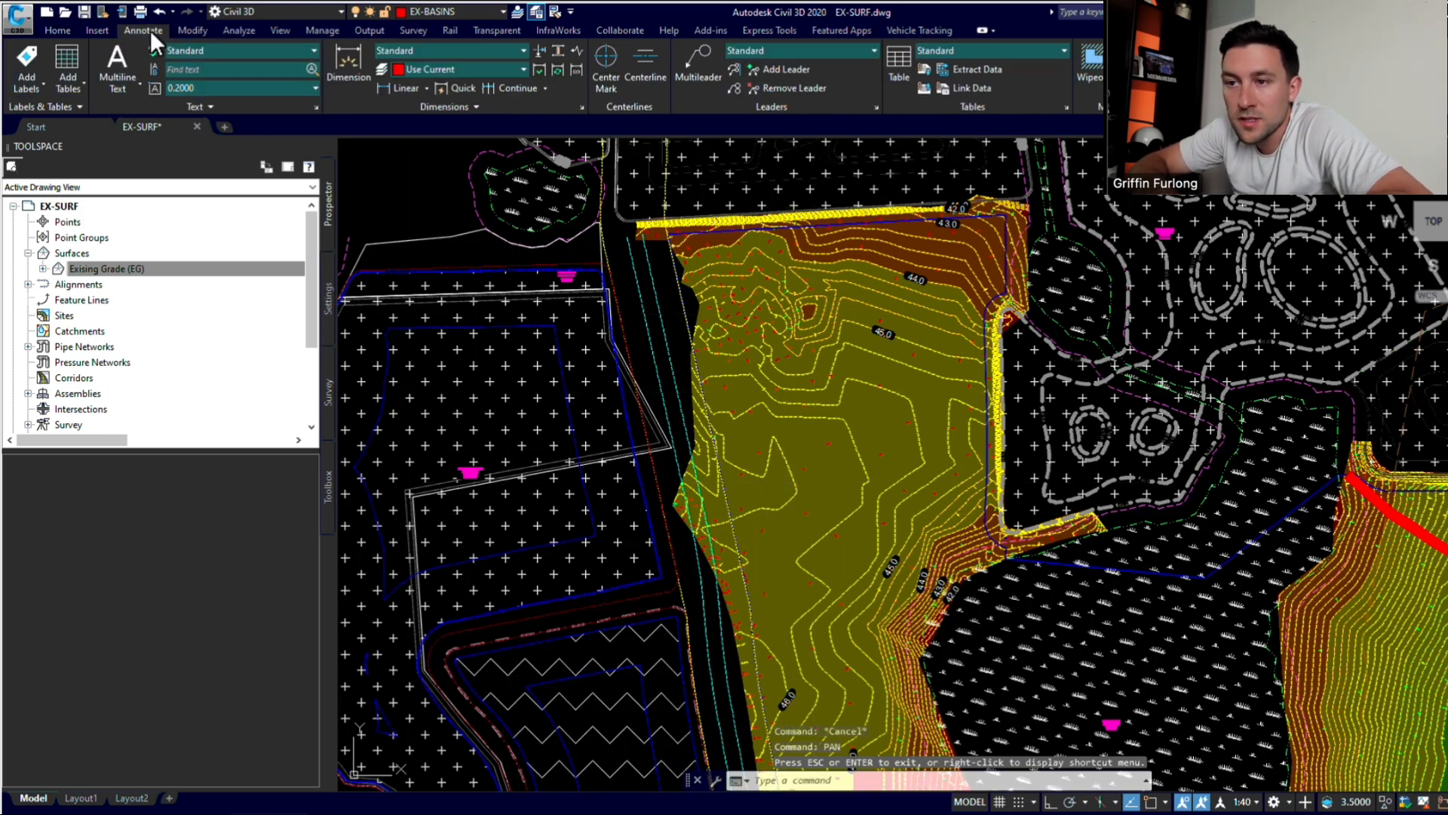
pyautogui.click(24, 84)
pyautogui.moveTo(54, 105)
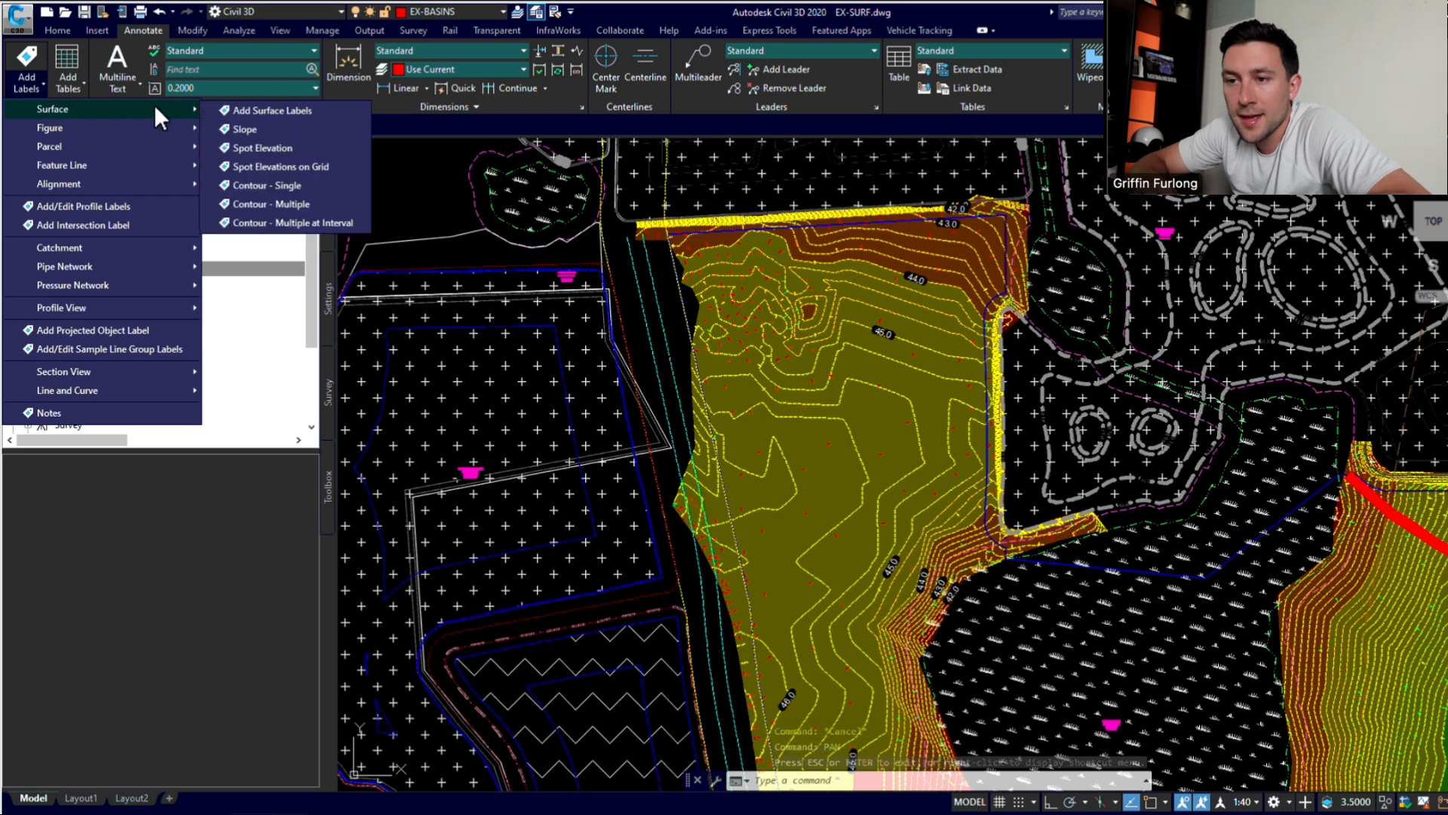
pyautogui.click(269, 203)
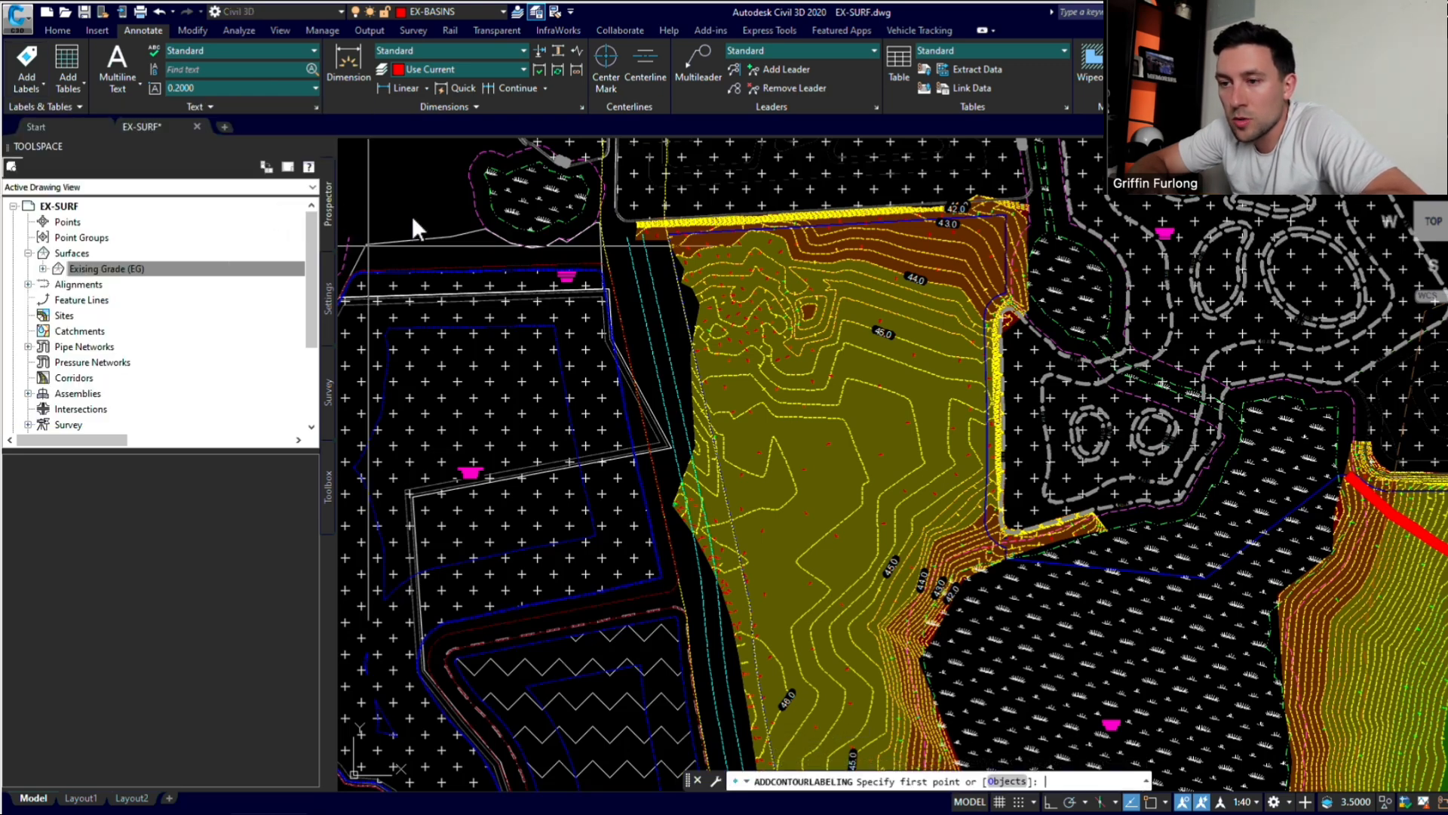
pyautogui.click(774, 474)
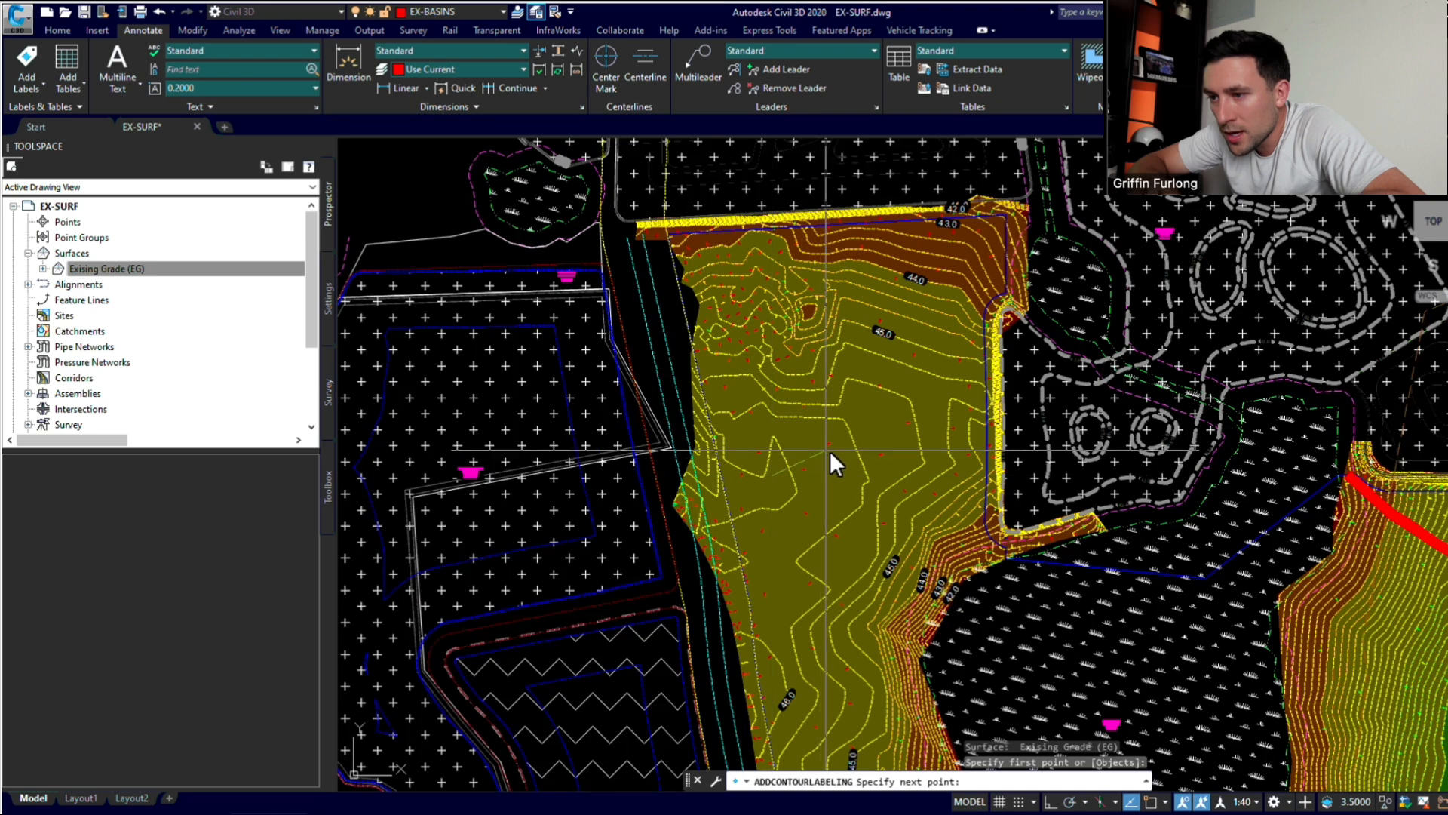
pyautogui.click(881, 369)
pyautogui.press('Escape')
pyautogui.scroll(2, 883, 445)
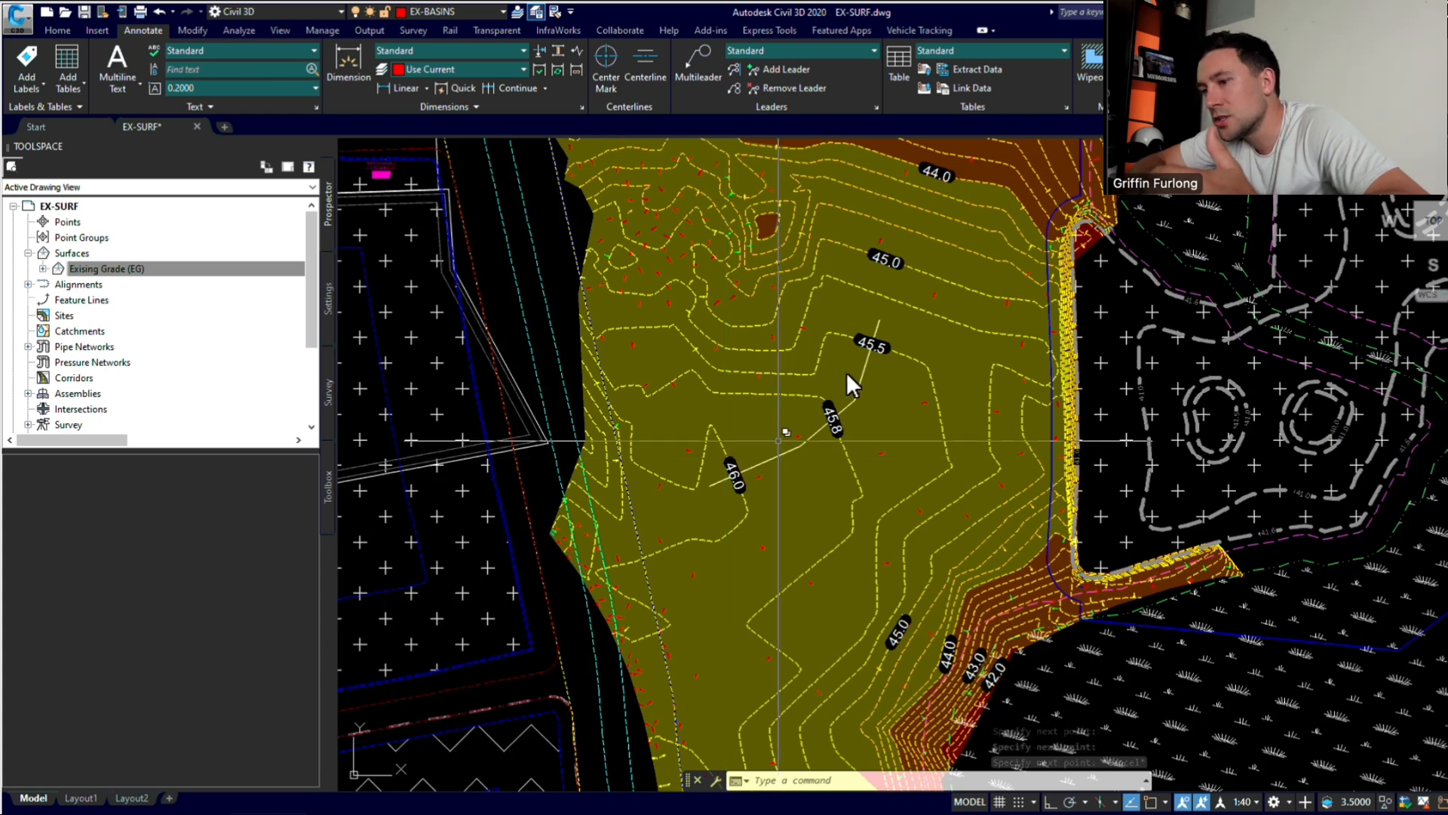
# Step: Draw a polyline across the northwest high ground from the west boundary line, using a one-time Nearest snap for the start, to the east boundary line
pyautogui.write('pl')
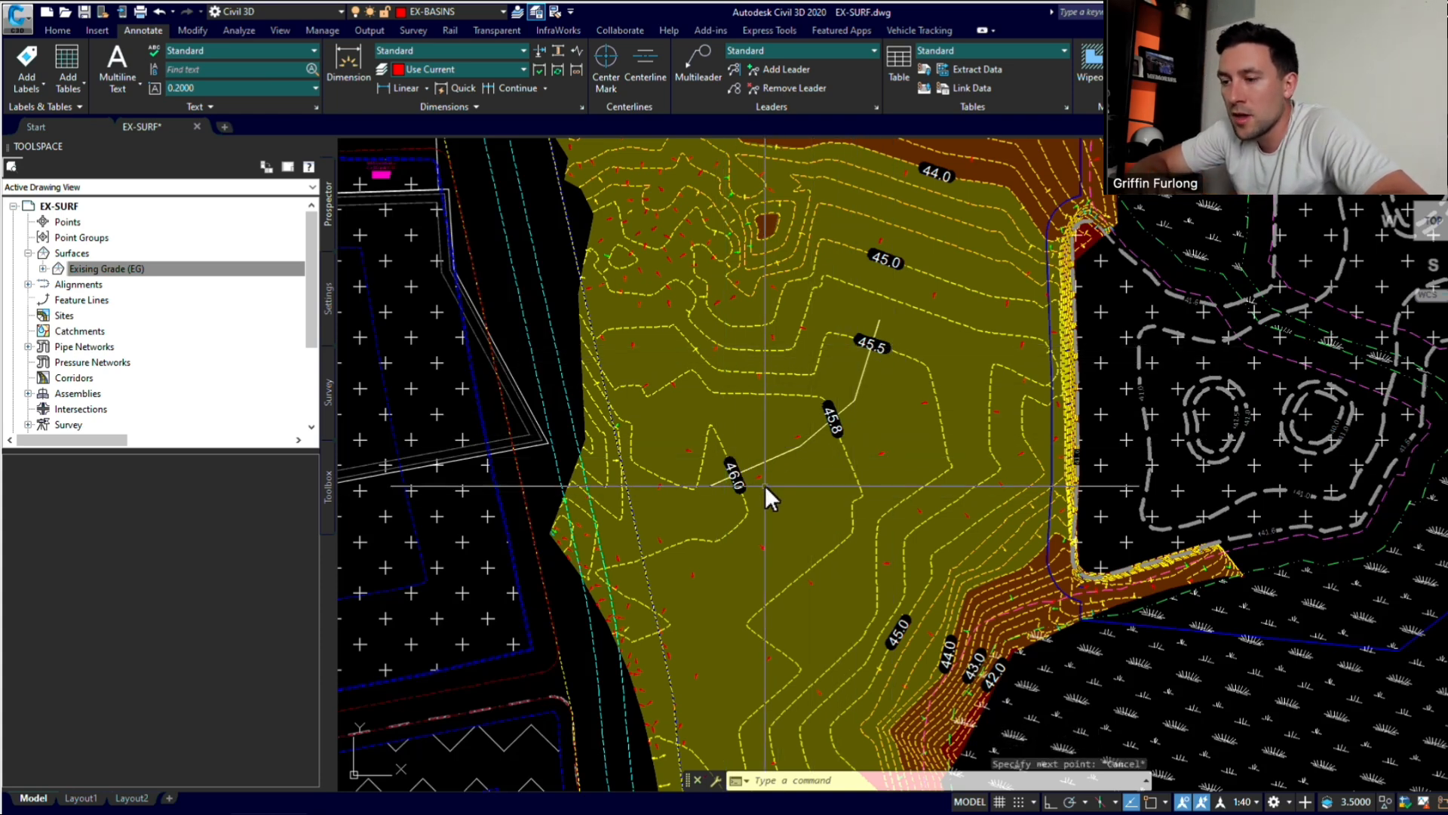
pyautogui.press('Return')
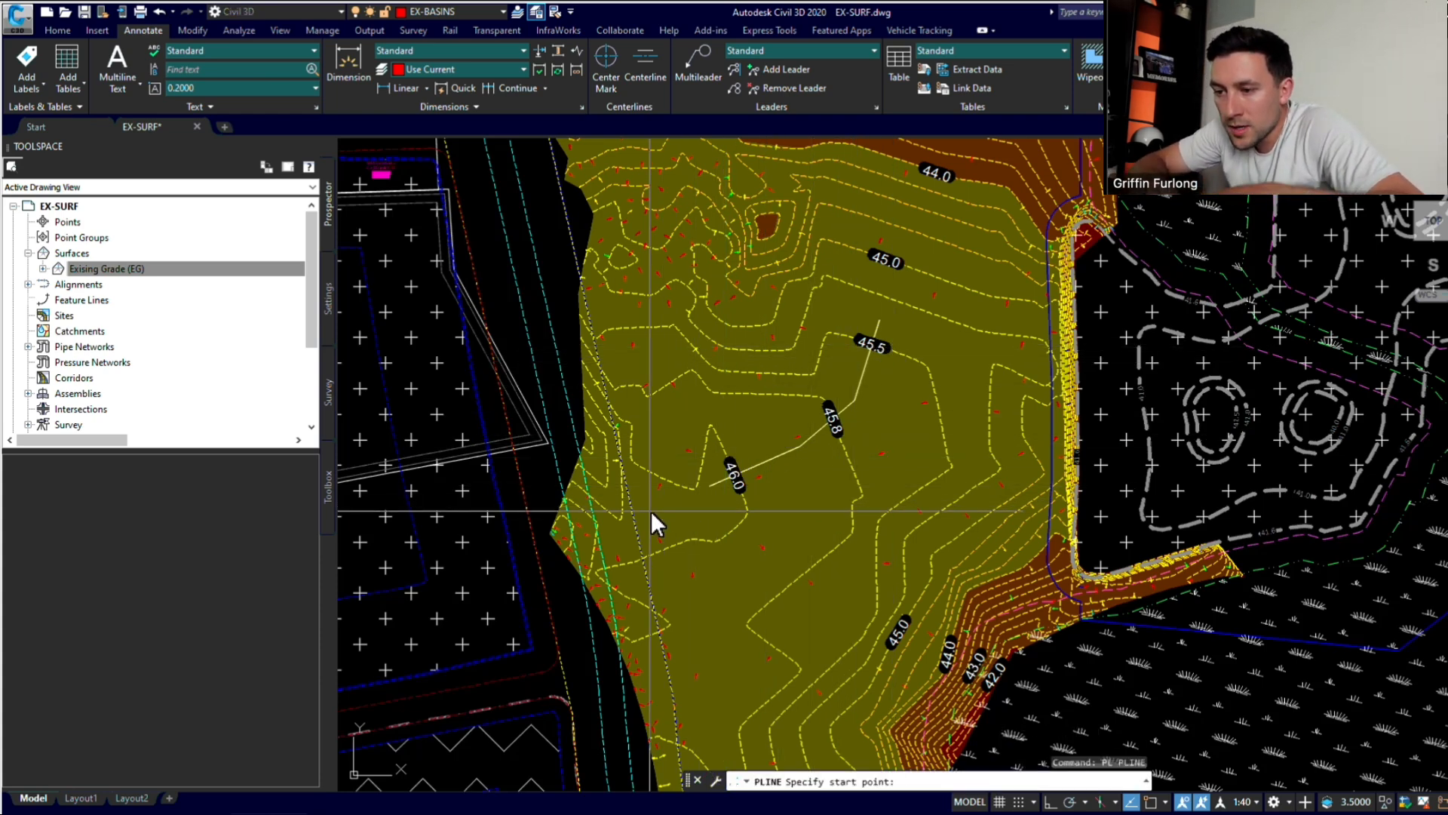
pyautogui.keyDown('shift'); pyautogui.rightClick(650, 510); pyautogui.keyUp('shift')
pyautogui.click(693, 460)
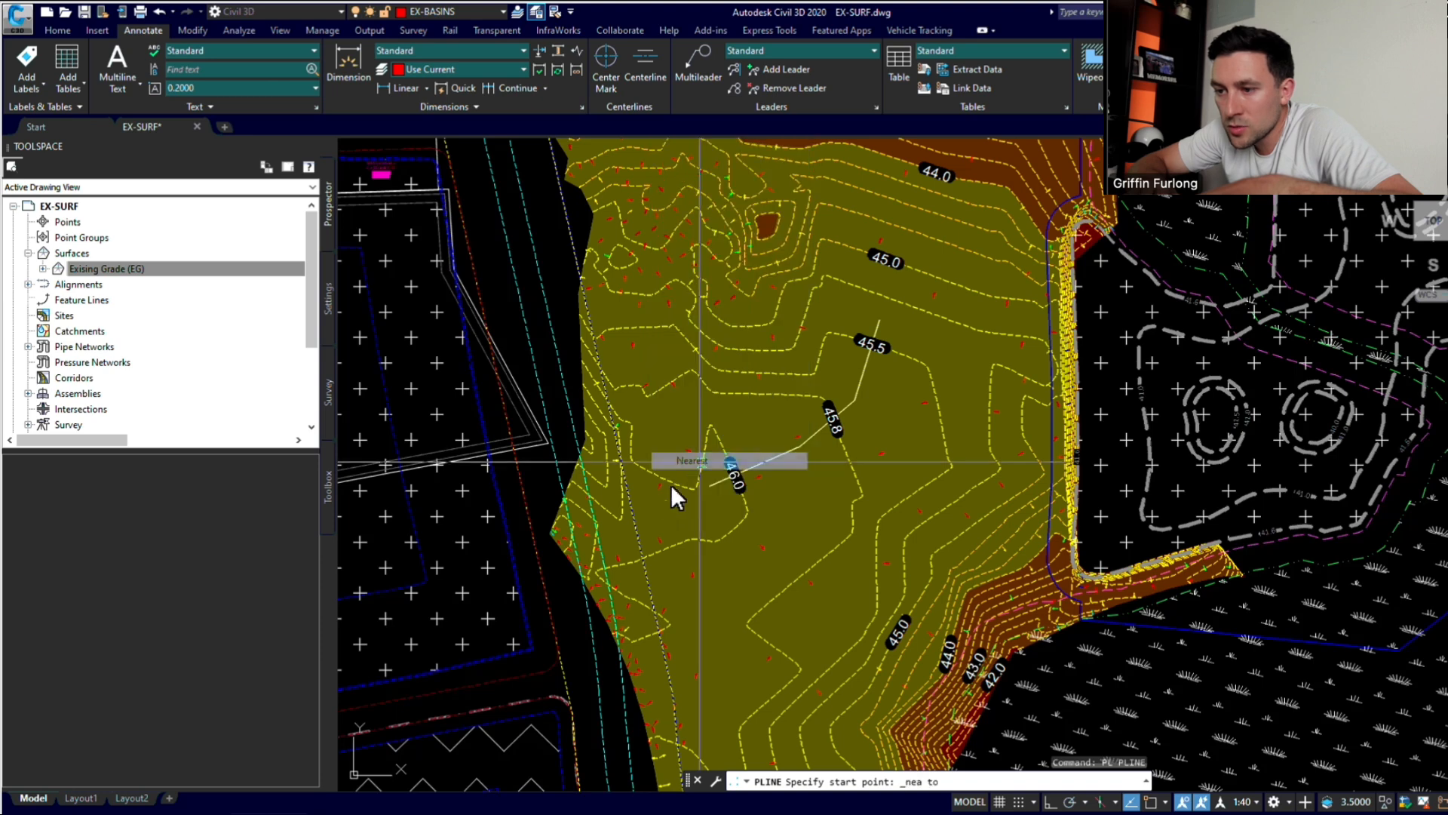
pyautogui.click(636, 513)
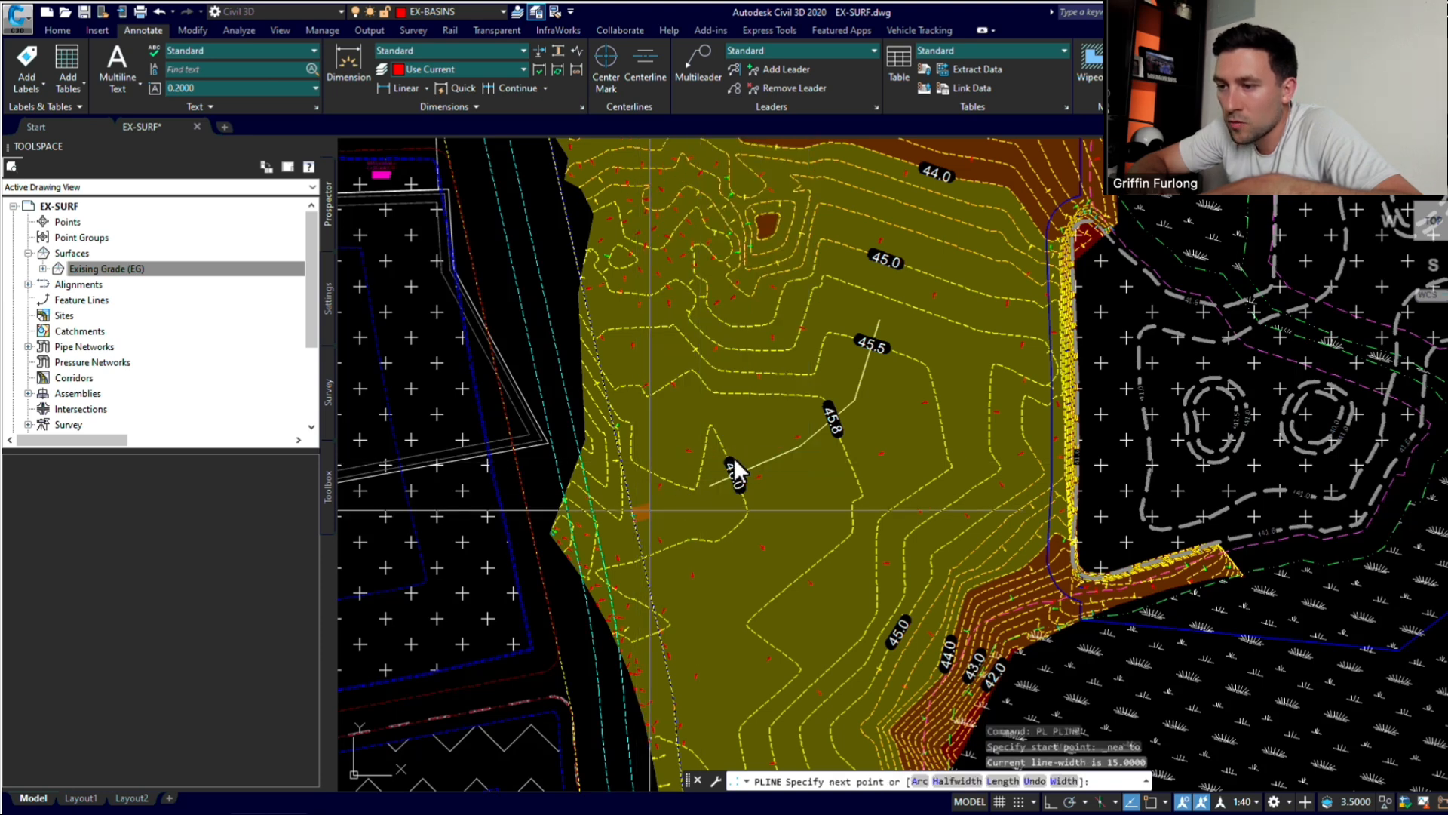
pyautogui.click(843, 439)
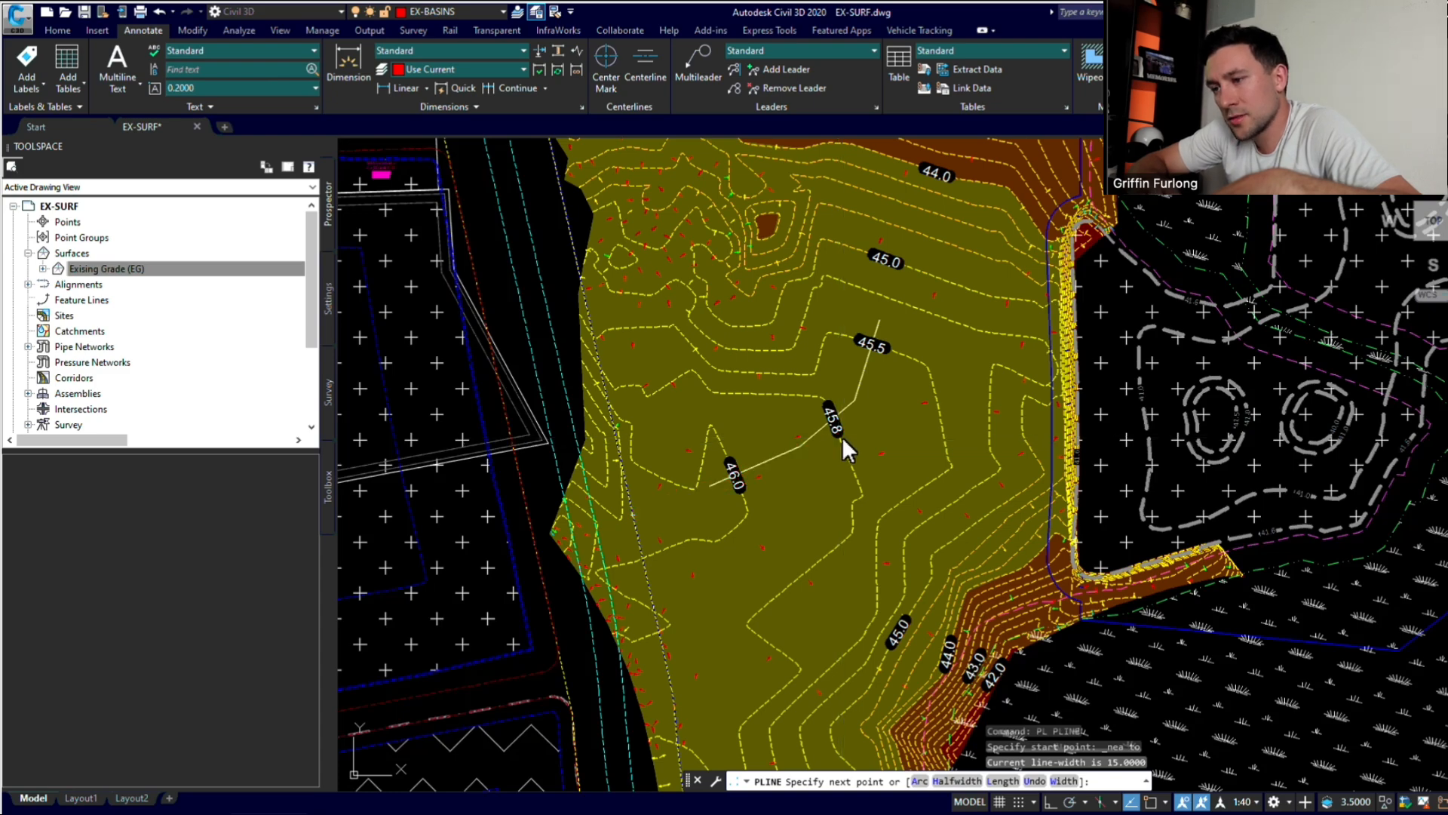
pyautogui.click(934, 390)
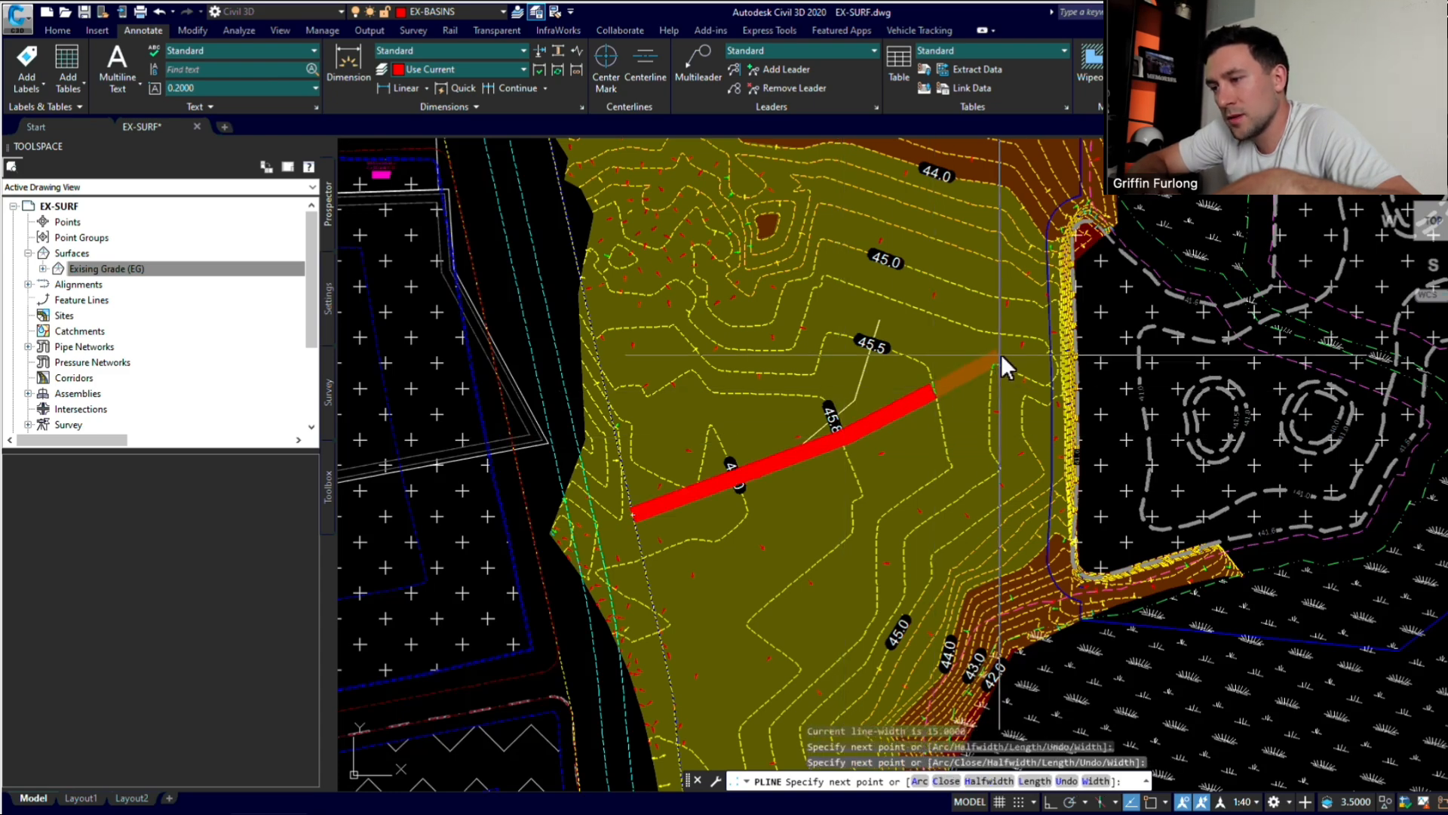
pyautogui.scroll(-3, 1065, 401)
pyautogui.click(1066, 403)
pyautogui.press('Escape')
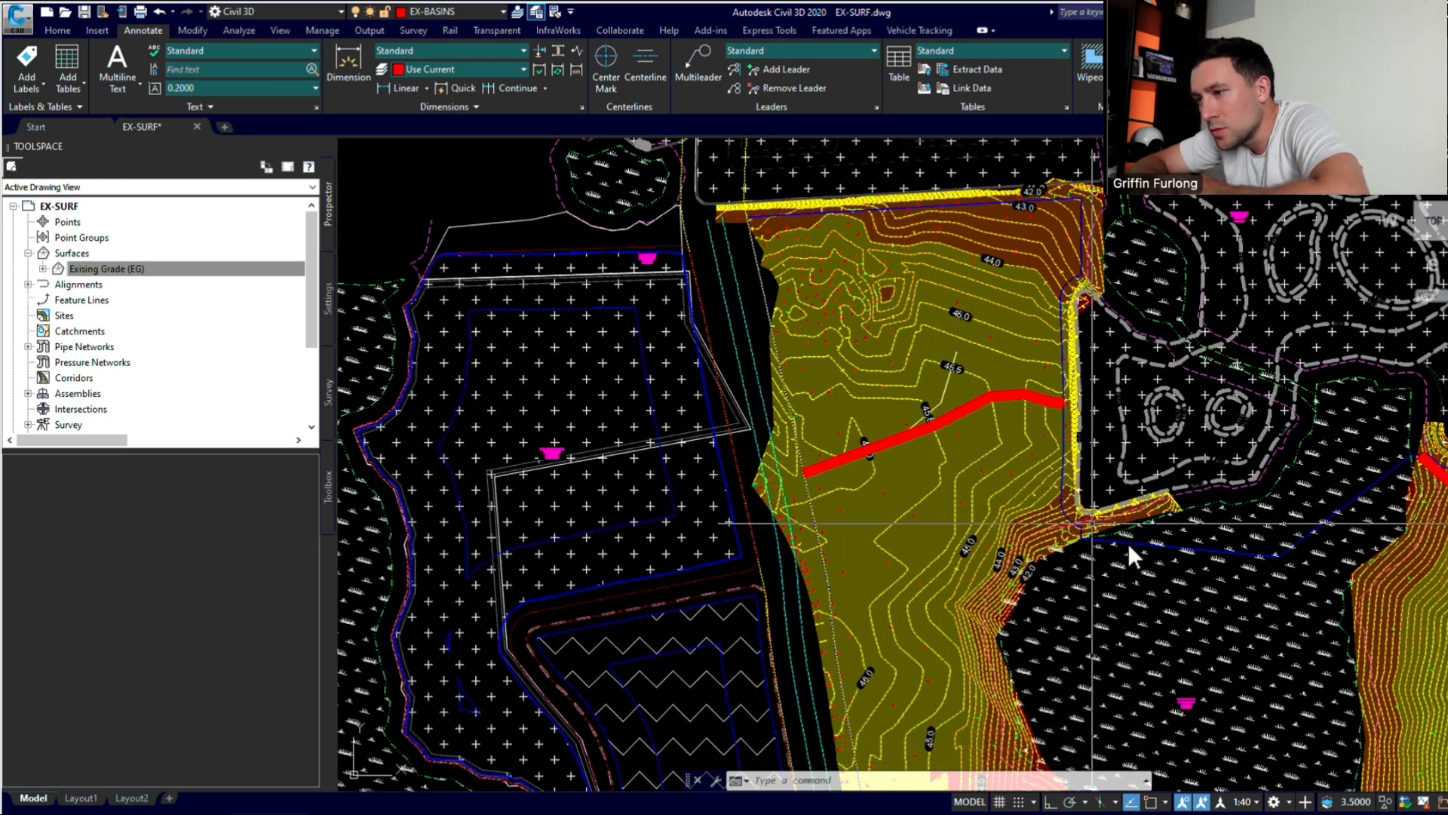
# Step: Review the basin divides across the whole site and examine the contours and flow arrows along the northern edge
pyautogui.write('PA')
pyautogui.press('Return')
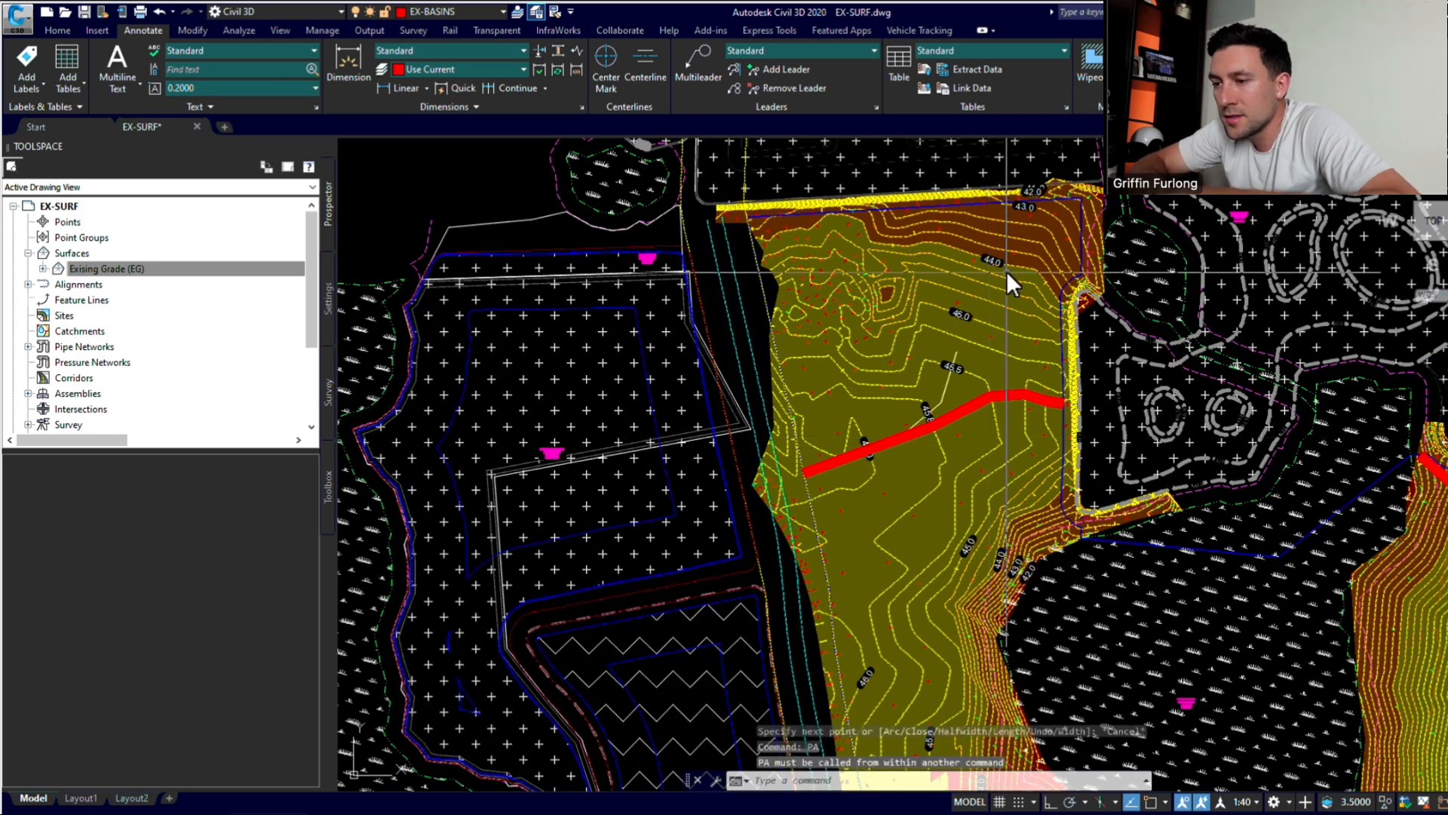
pyautogui.press('Escape')
pyautogui.press('Escape')
pyautogui.write('pan')
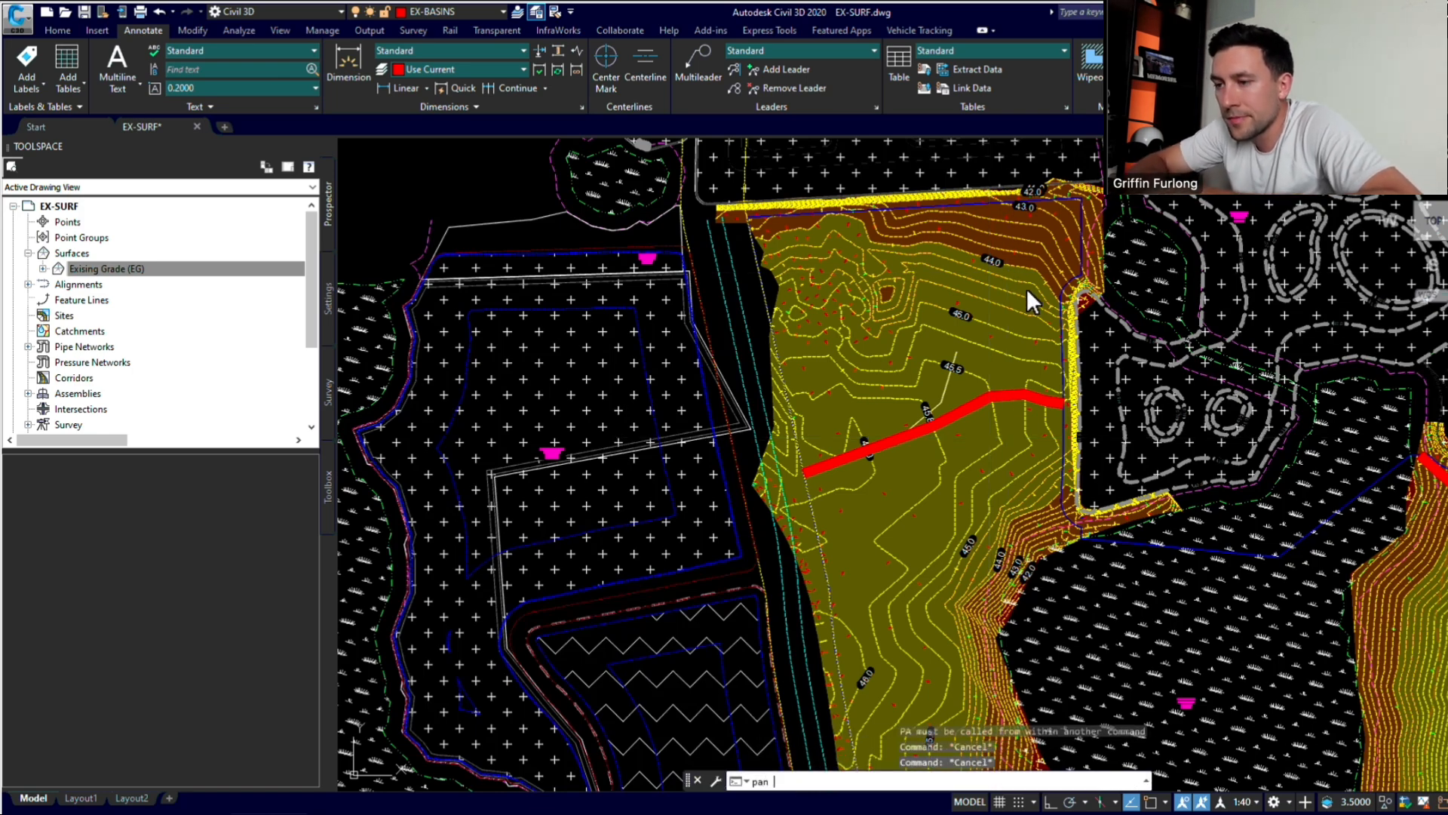
pyautogui.press('Return')
pyautogui.moveTo(1009, 288); pyautogui.dragTo(984, 413)
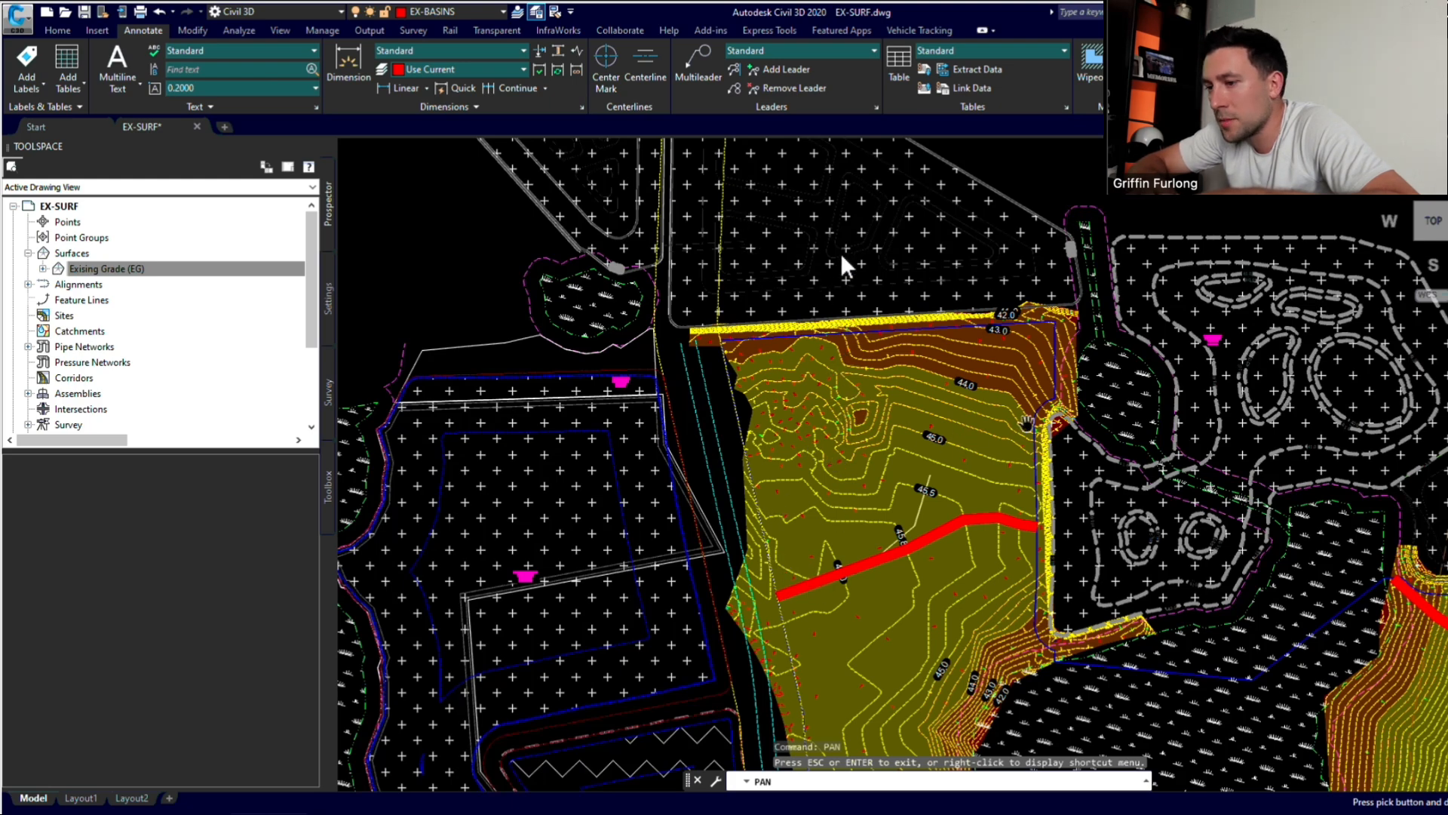
pyautogui.scroll(-6, 870, 236)
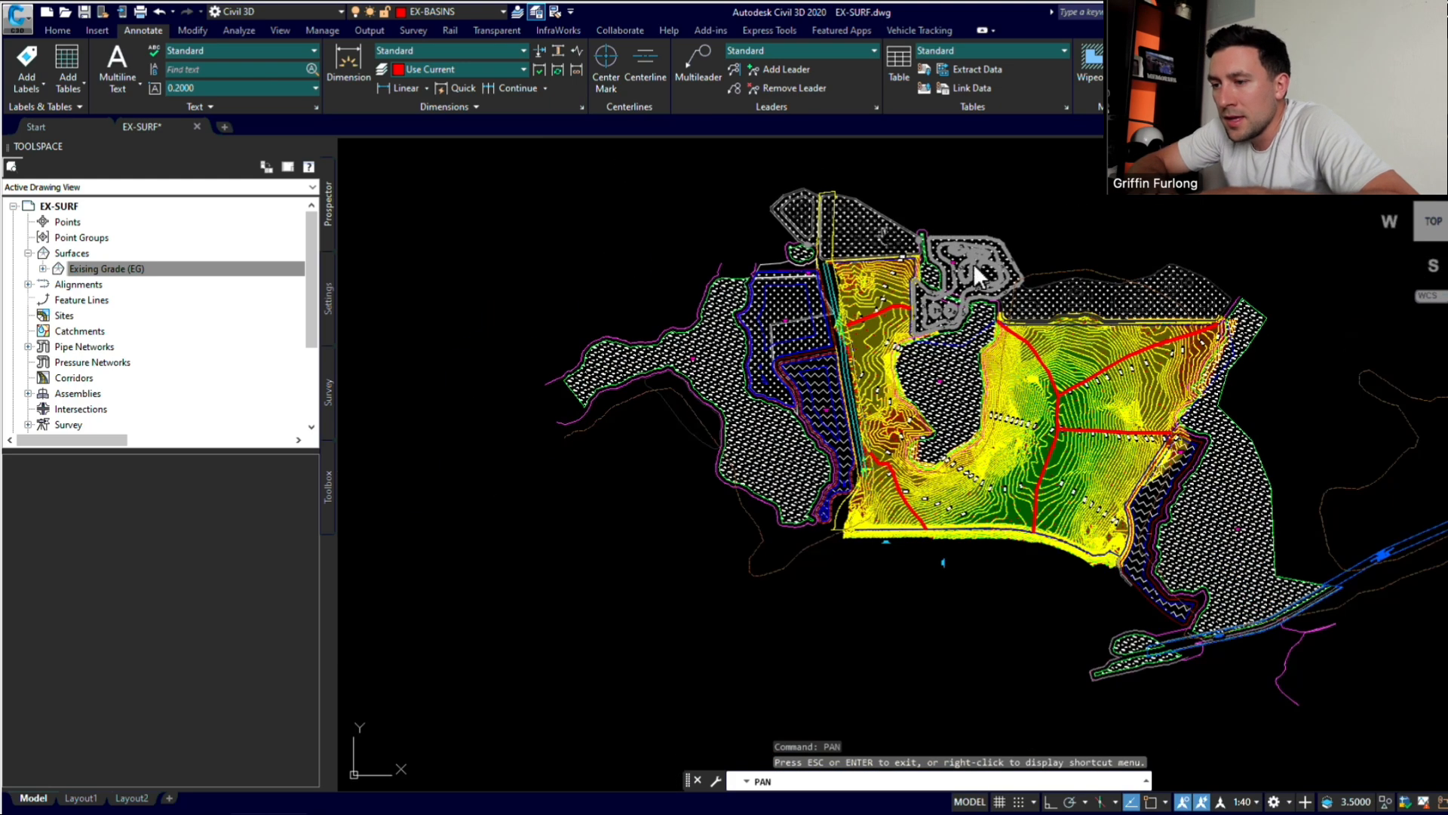
pyautogui.scroll(2, 1056, 293)
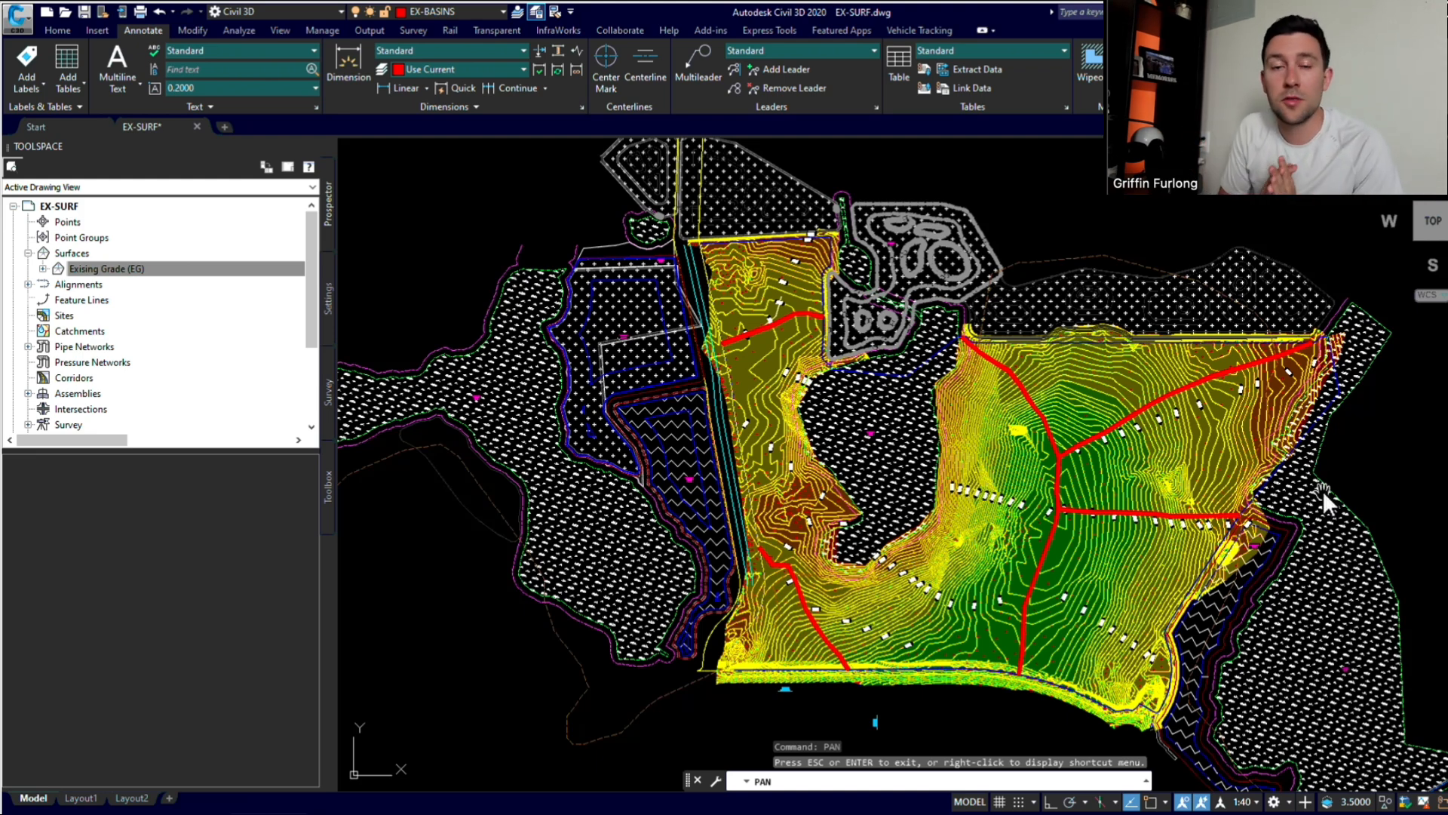
pyautogui.scroll(5, 1051, 398)
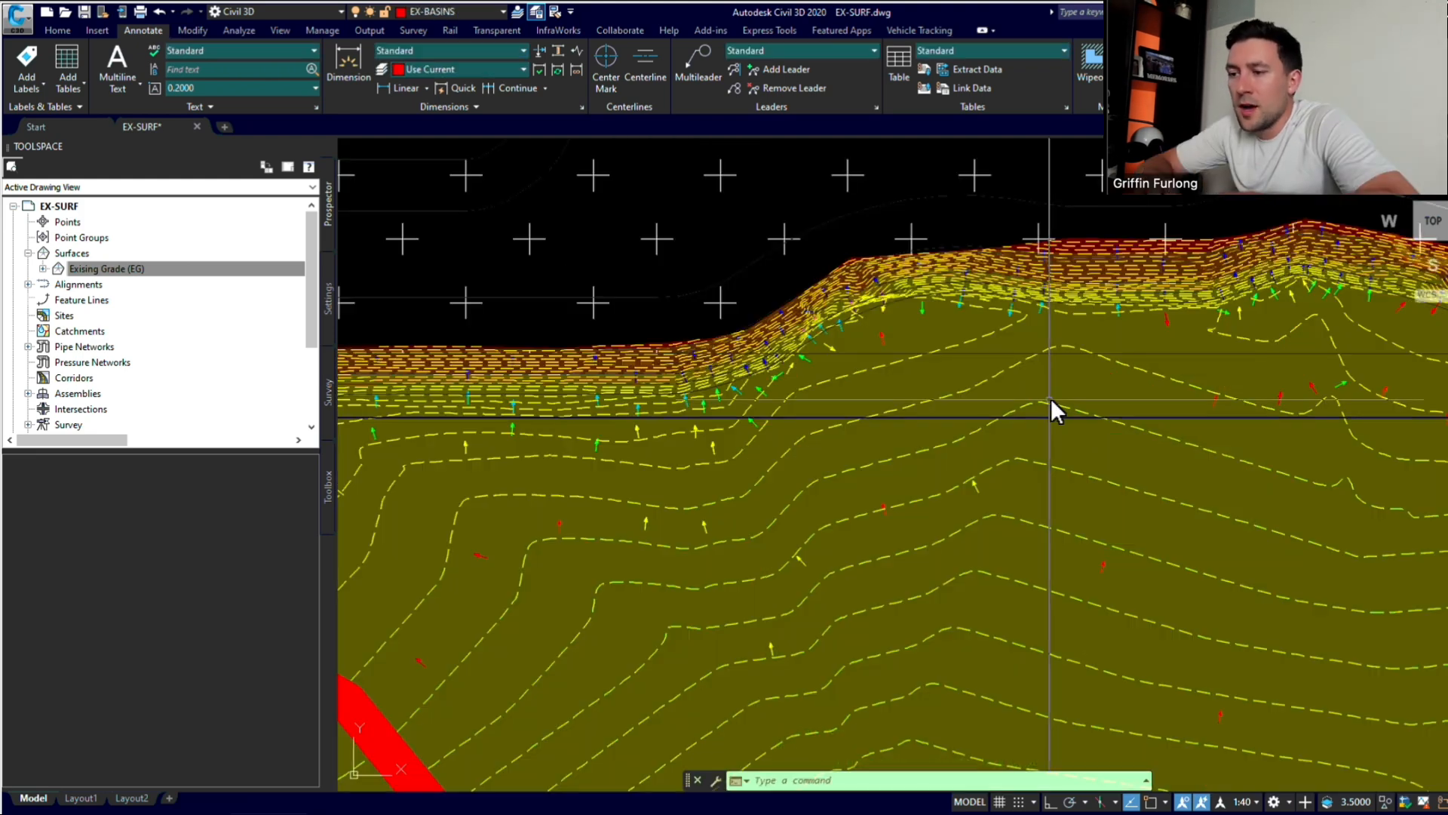
pyautogui.press('Escape')
pyautogui.press('Escape')
pyautogui.scroll(-3, 1048, 398)
pyautogui.scroll(-2, 1048, 399)
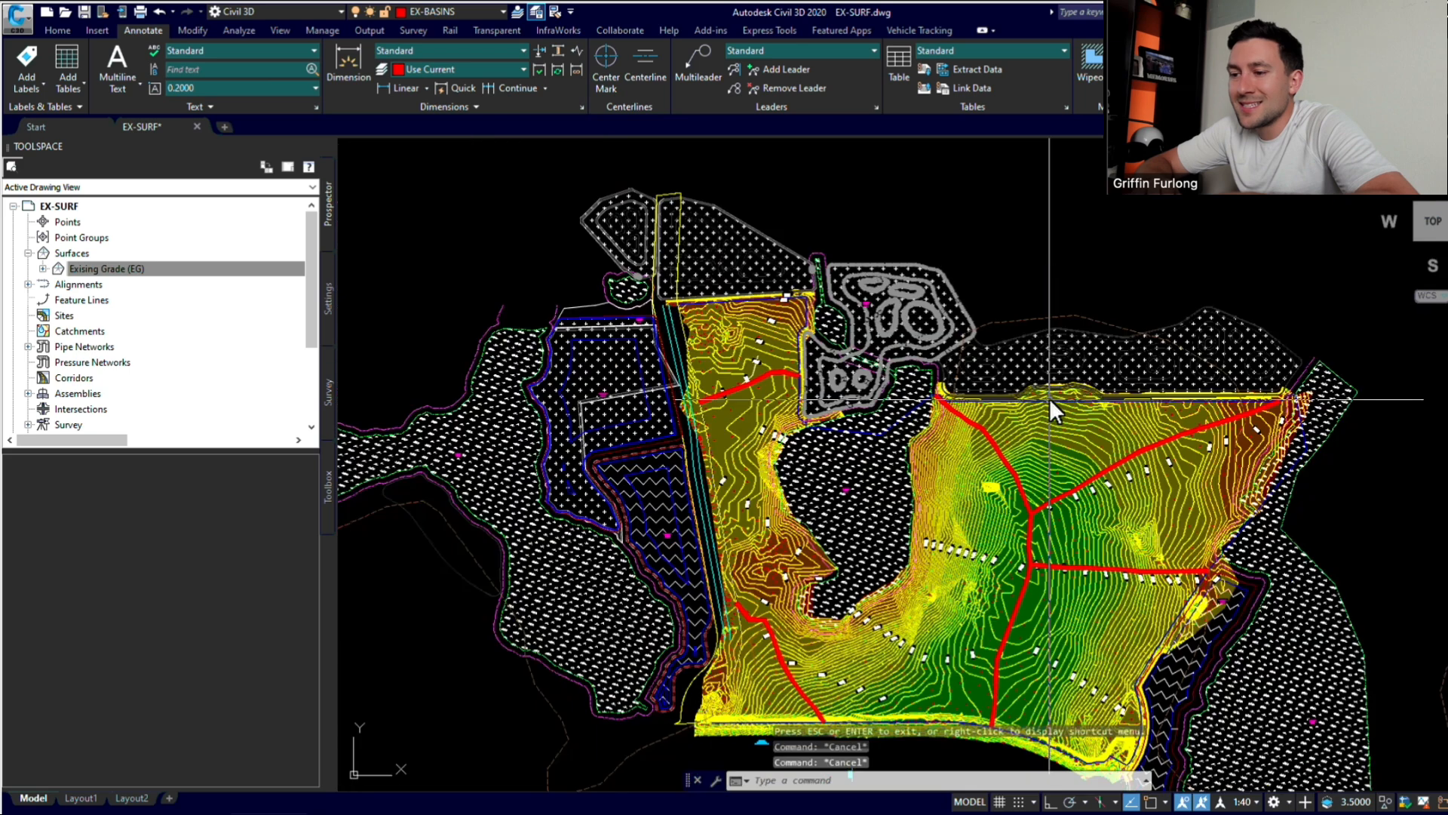
pyautogui.click(58, 29)
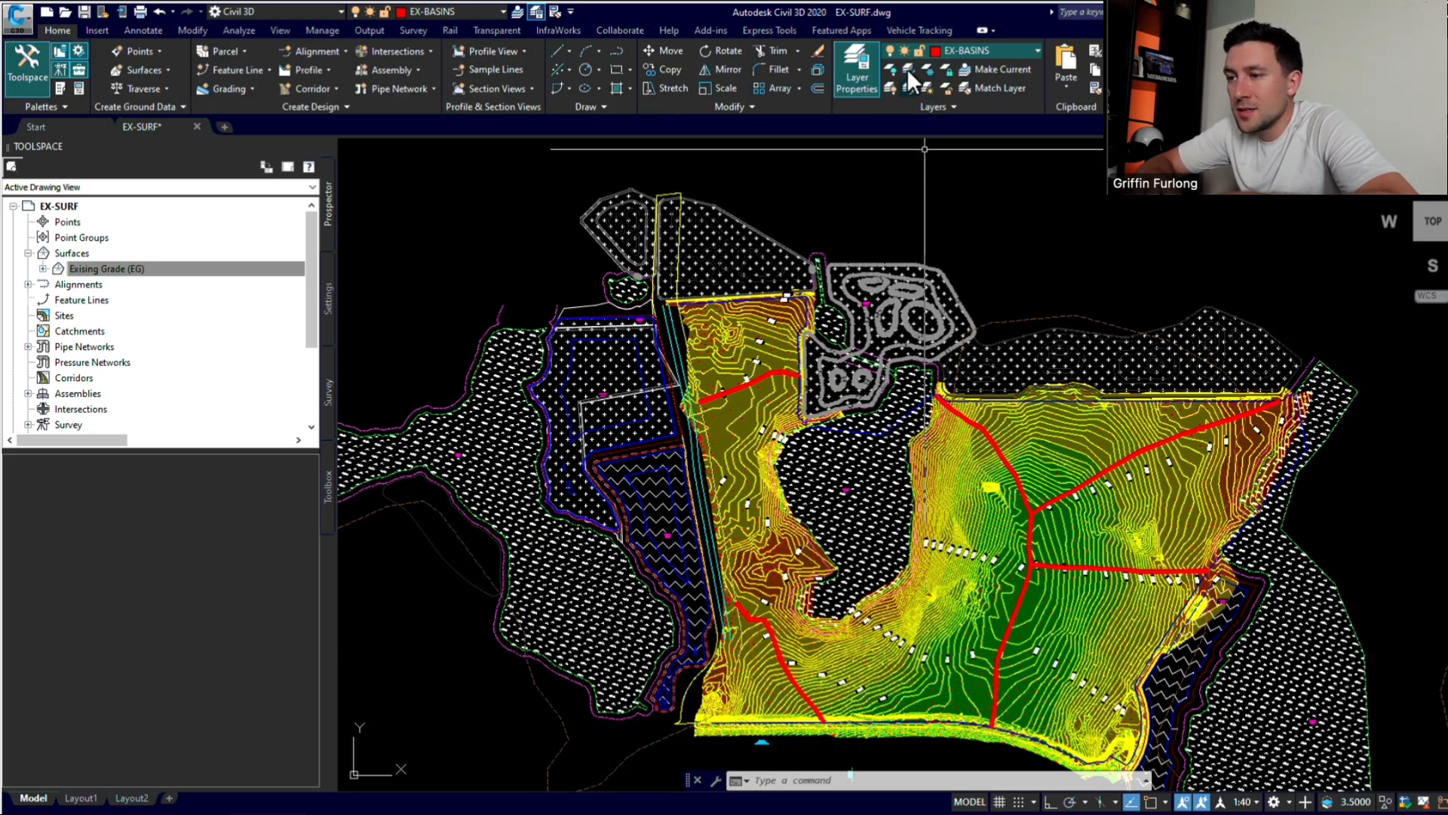
pyautogui.scroll(5, 1023, 397)
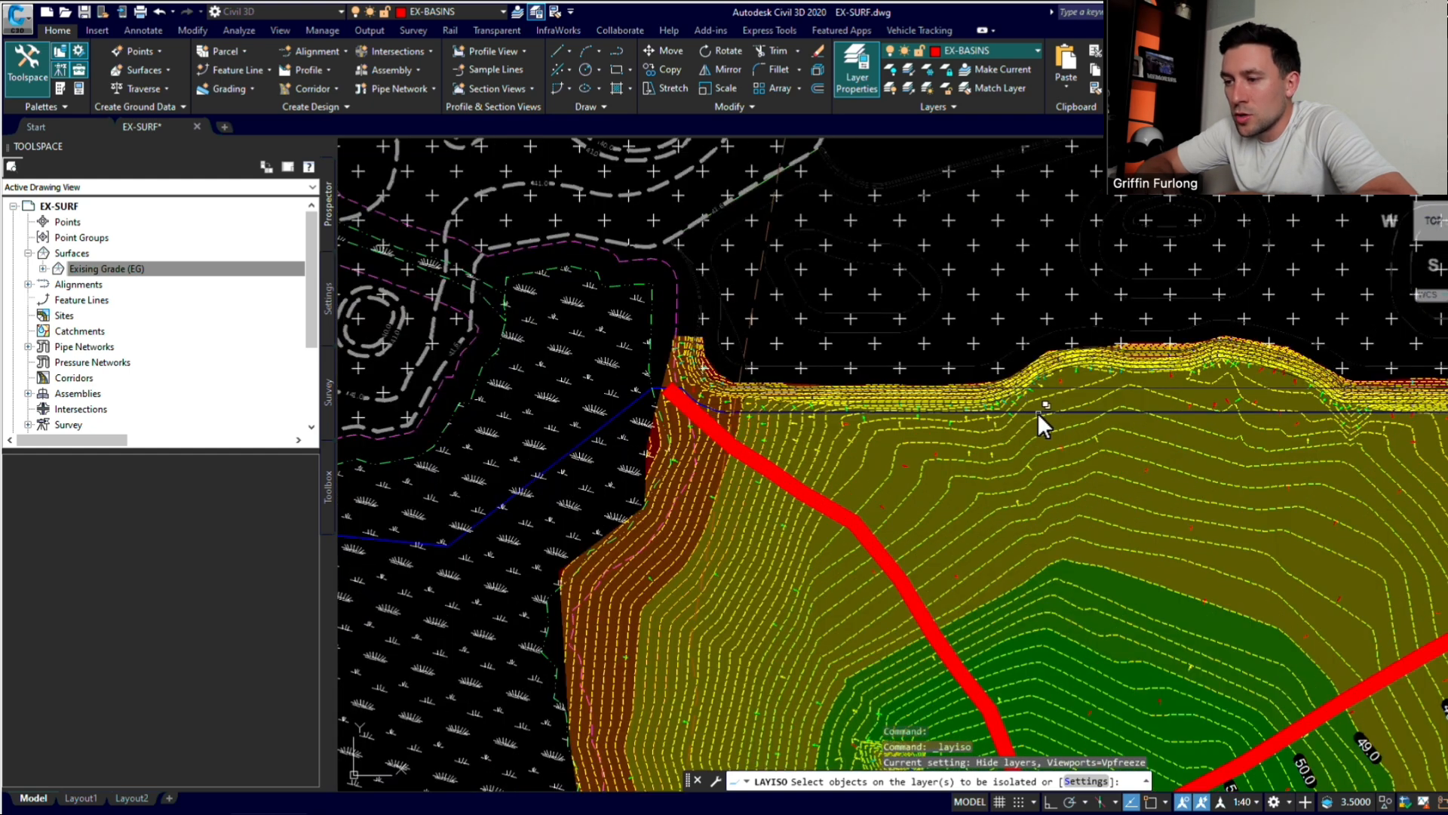
pyautogui.click(1030, 411)
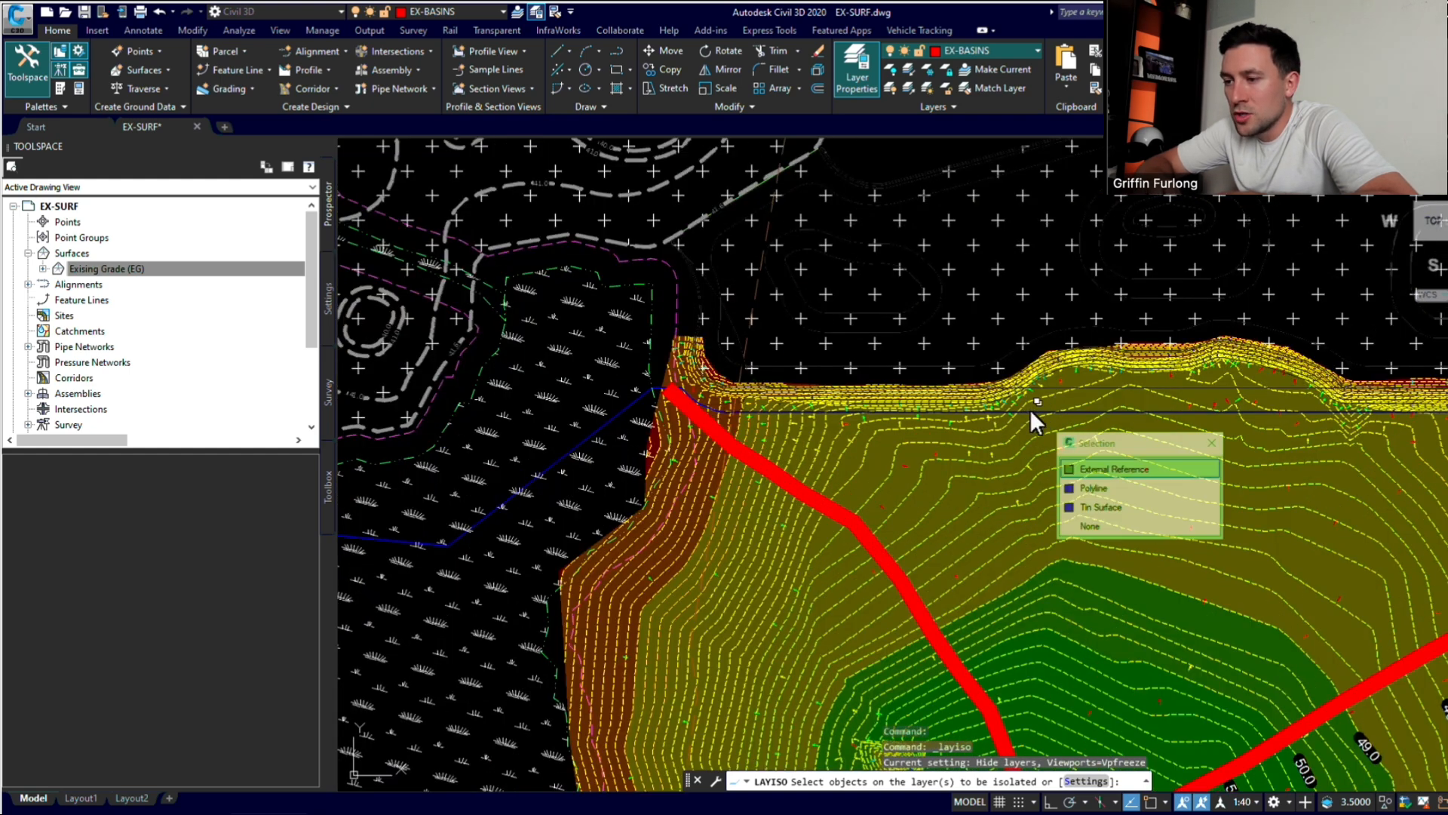
pyautogui.press('Escape')
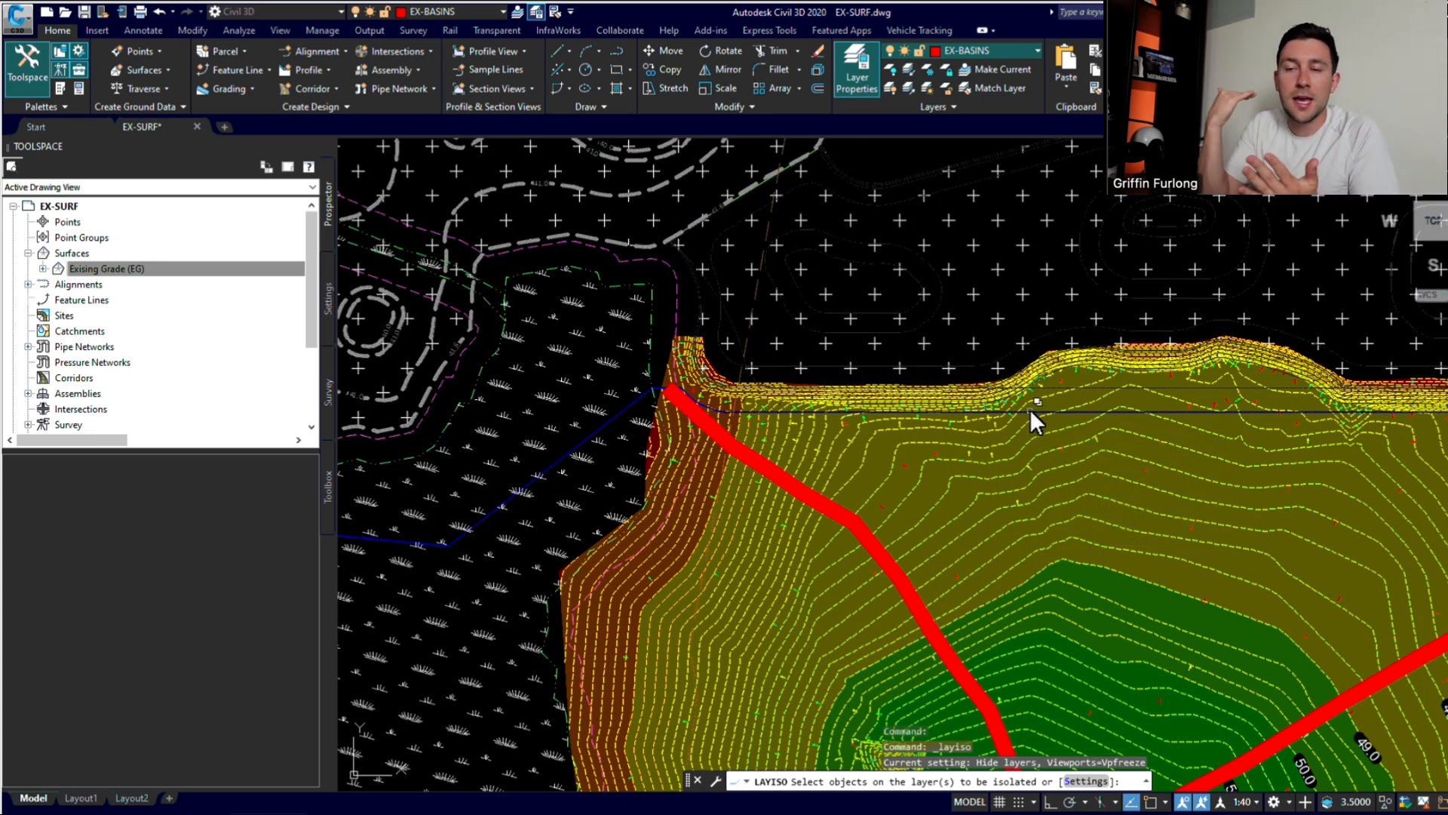
pyautogui.press('Escape')
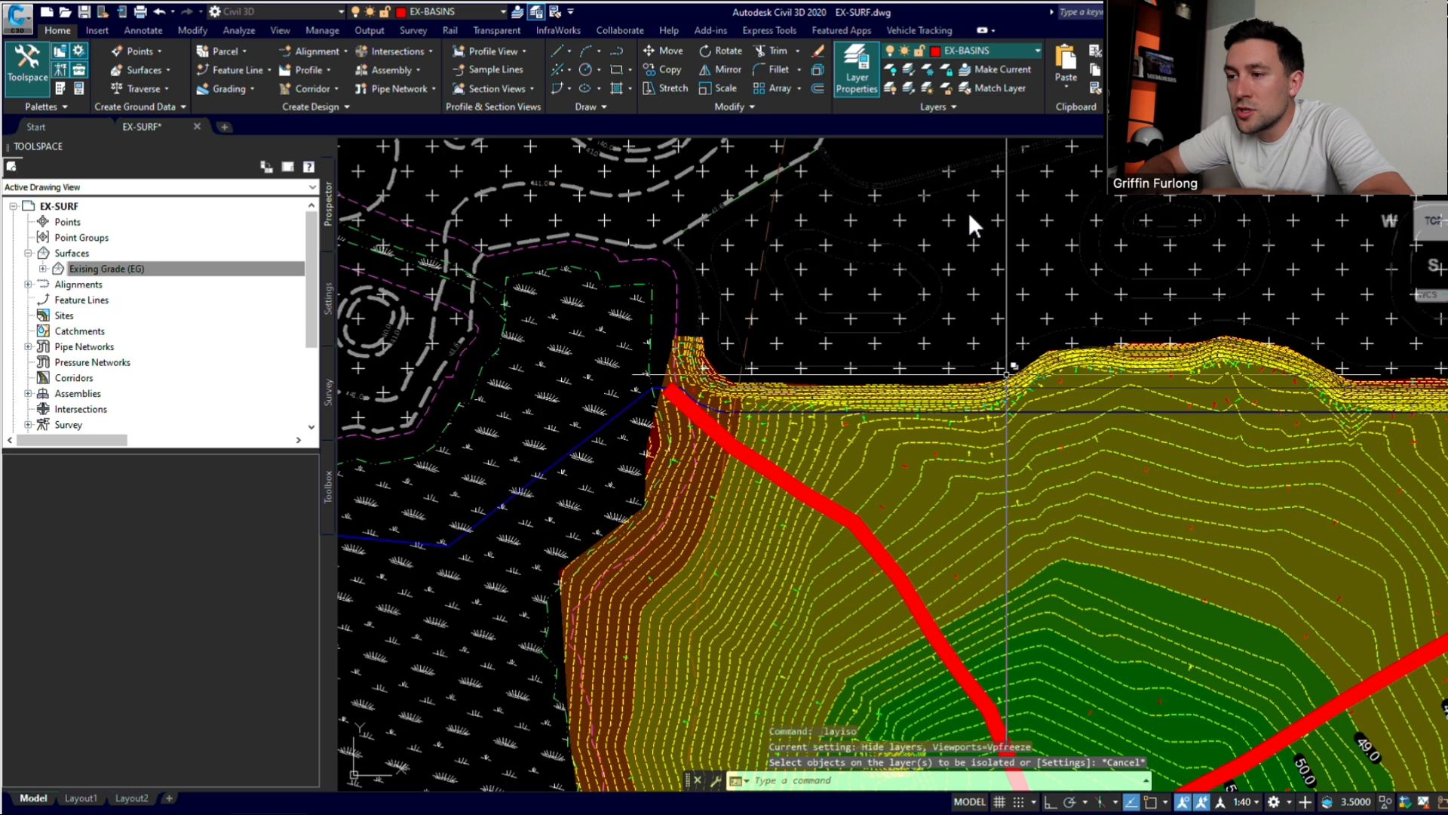
# Step: Isolate the layers of the property boundary polyline and the red basin divide polyline
pyautogui.click(909, 71)
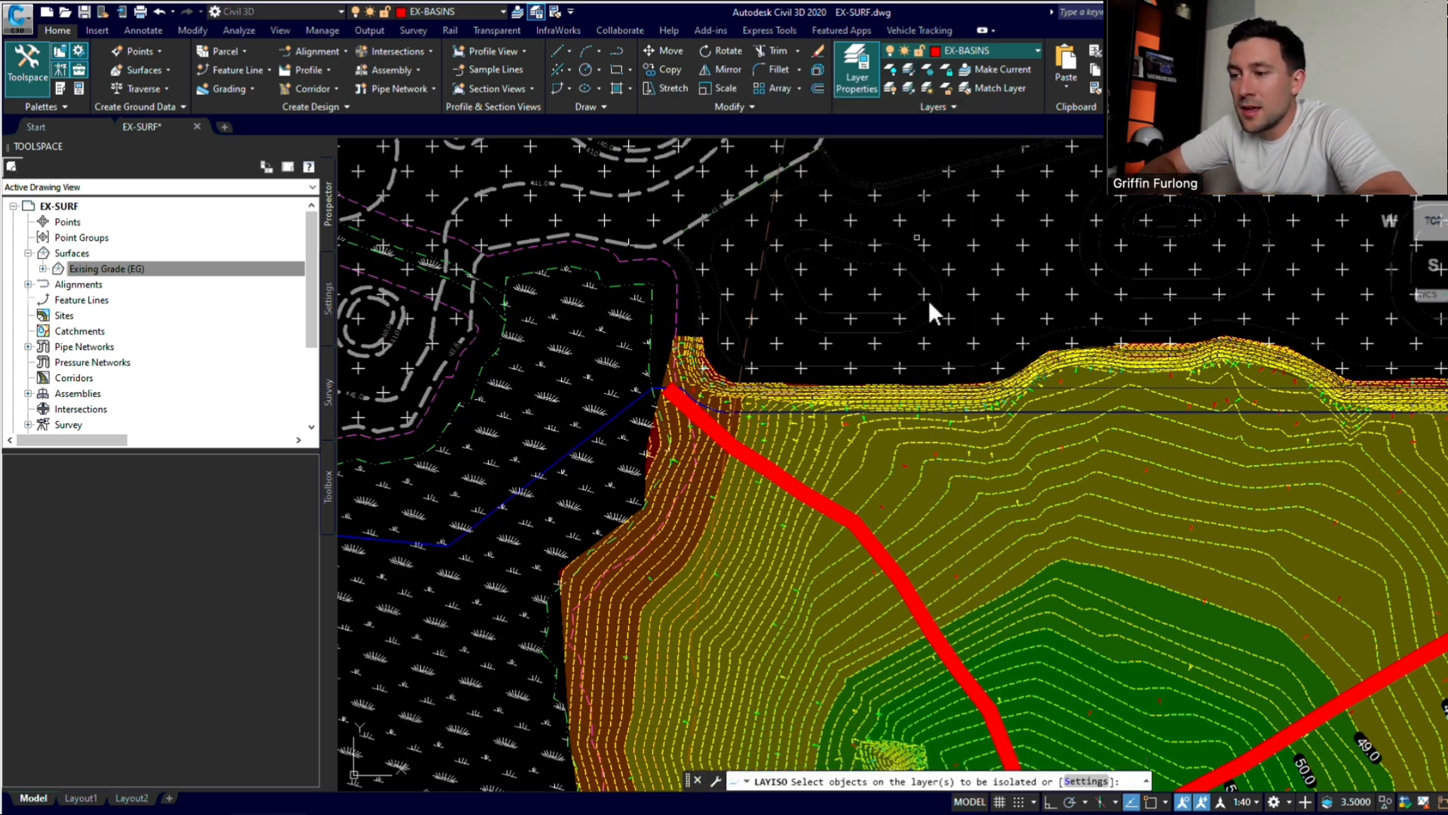
pyautogui.click(1092, 411)
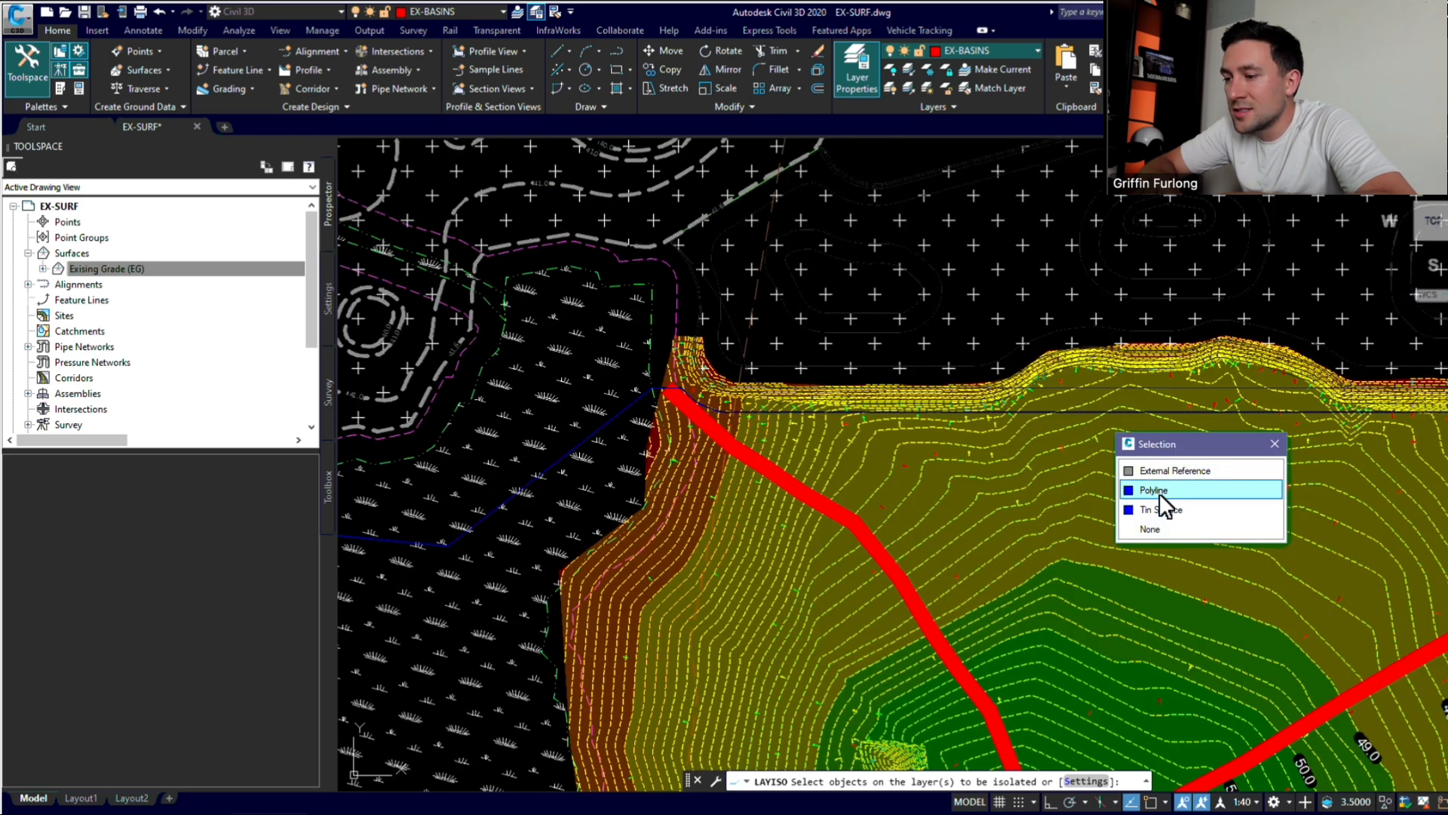
pyautogui.click(1158, 492)
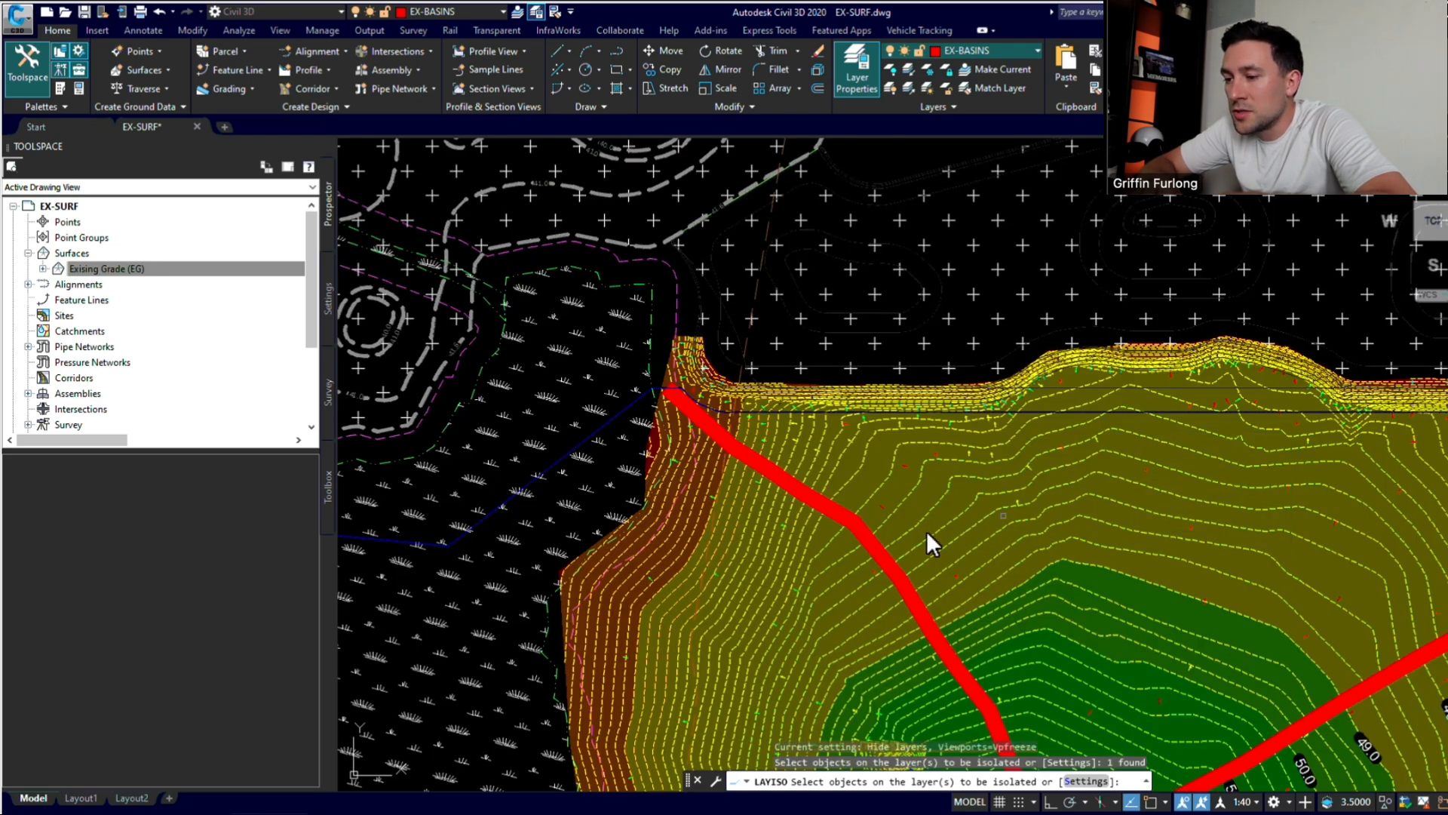
pyautogui.click(864, 522)
pyautogui.press('Return')
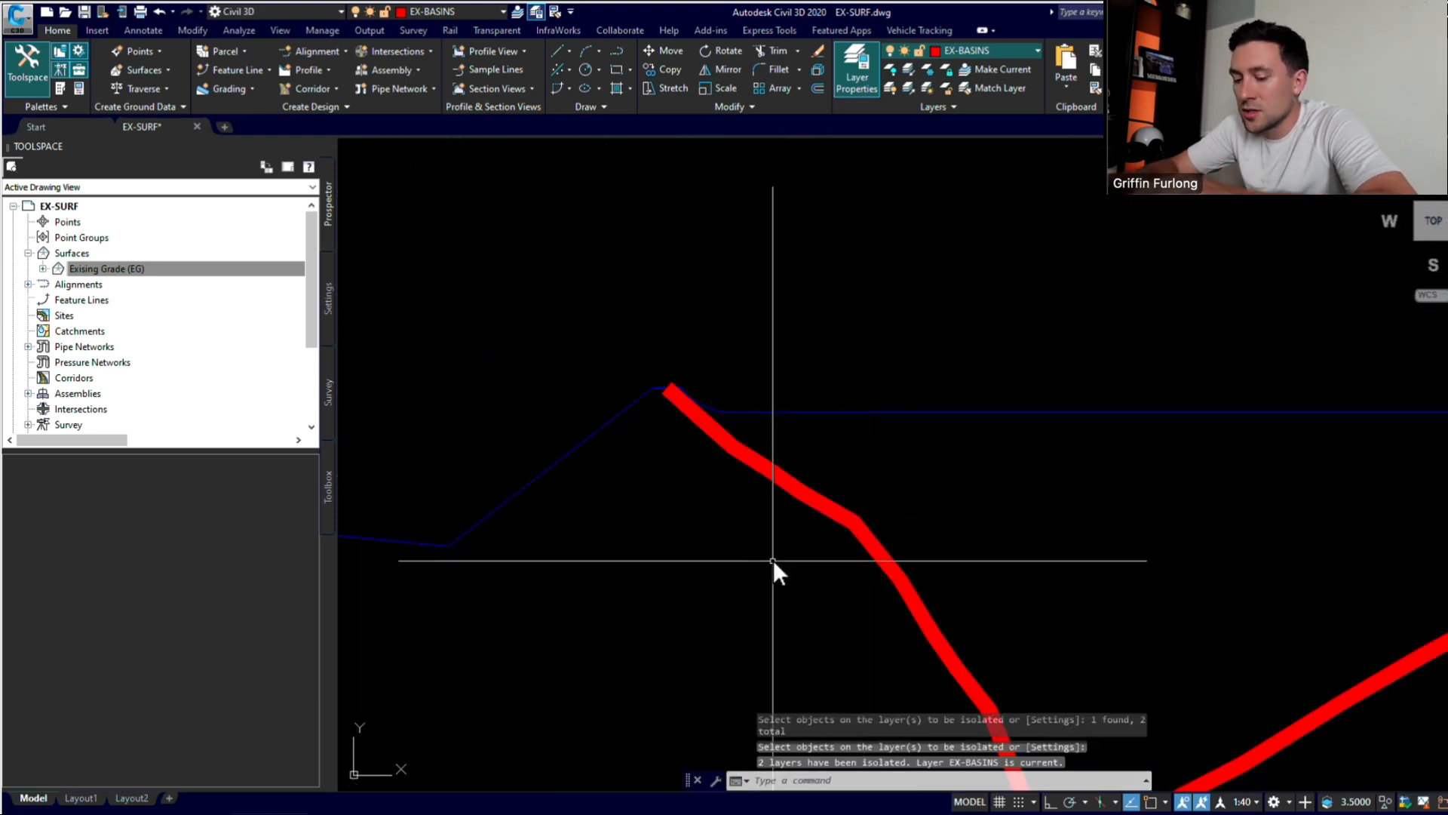
# Step: Fill the northwest basin with a solid hatch by picking a point inside its closed outline
pyautogui.write('z')
pyautogui.press('Return')
pyautogui.write('e')
pyautogui.press('Return')
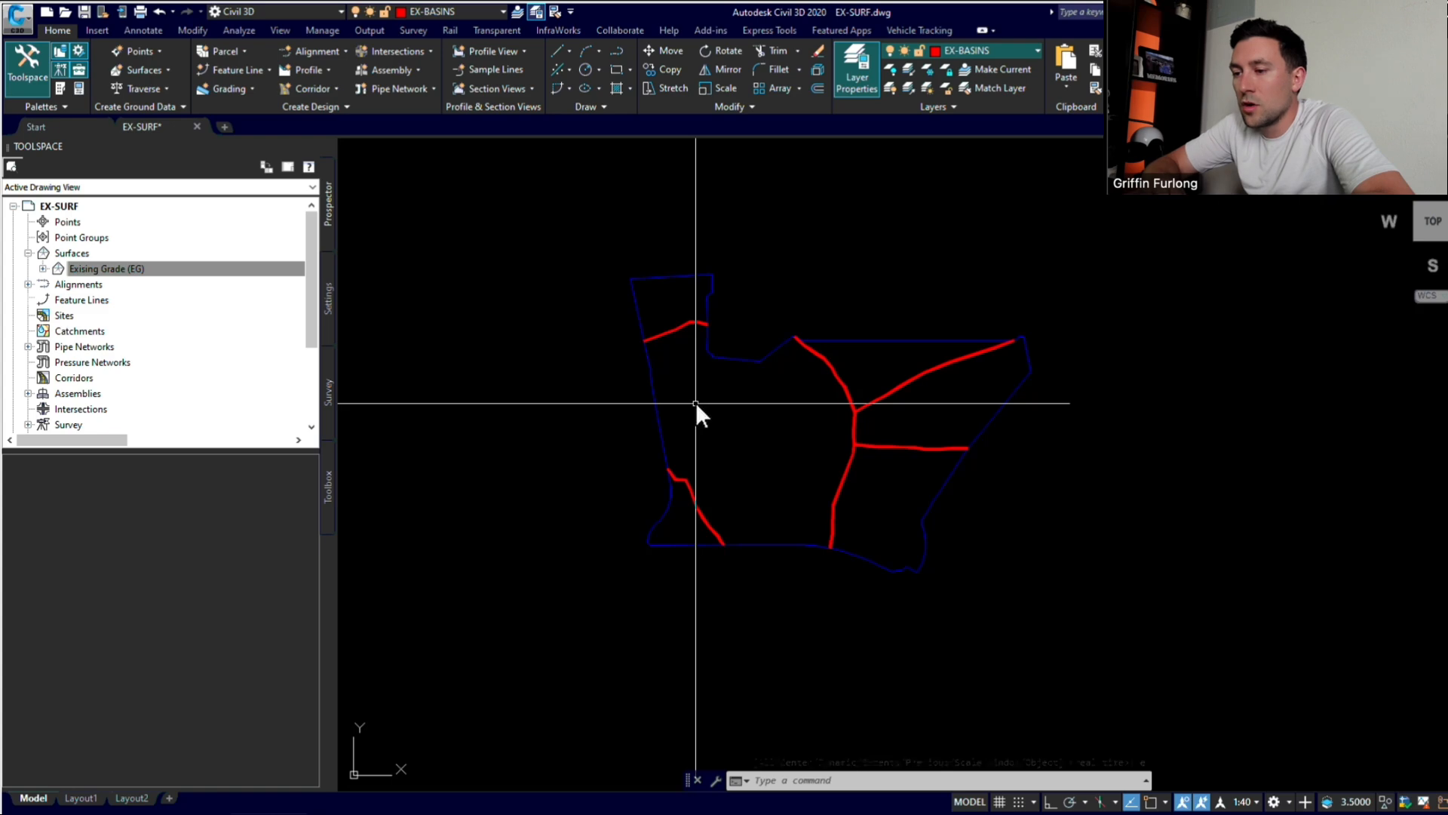
pyautogui.scroll(2, 696, 401)
pyautogui.press('Escape')
pyautogui.press('Escape')
pyautogui.press('Escape')
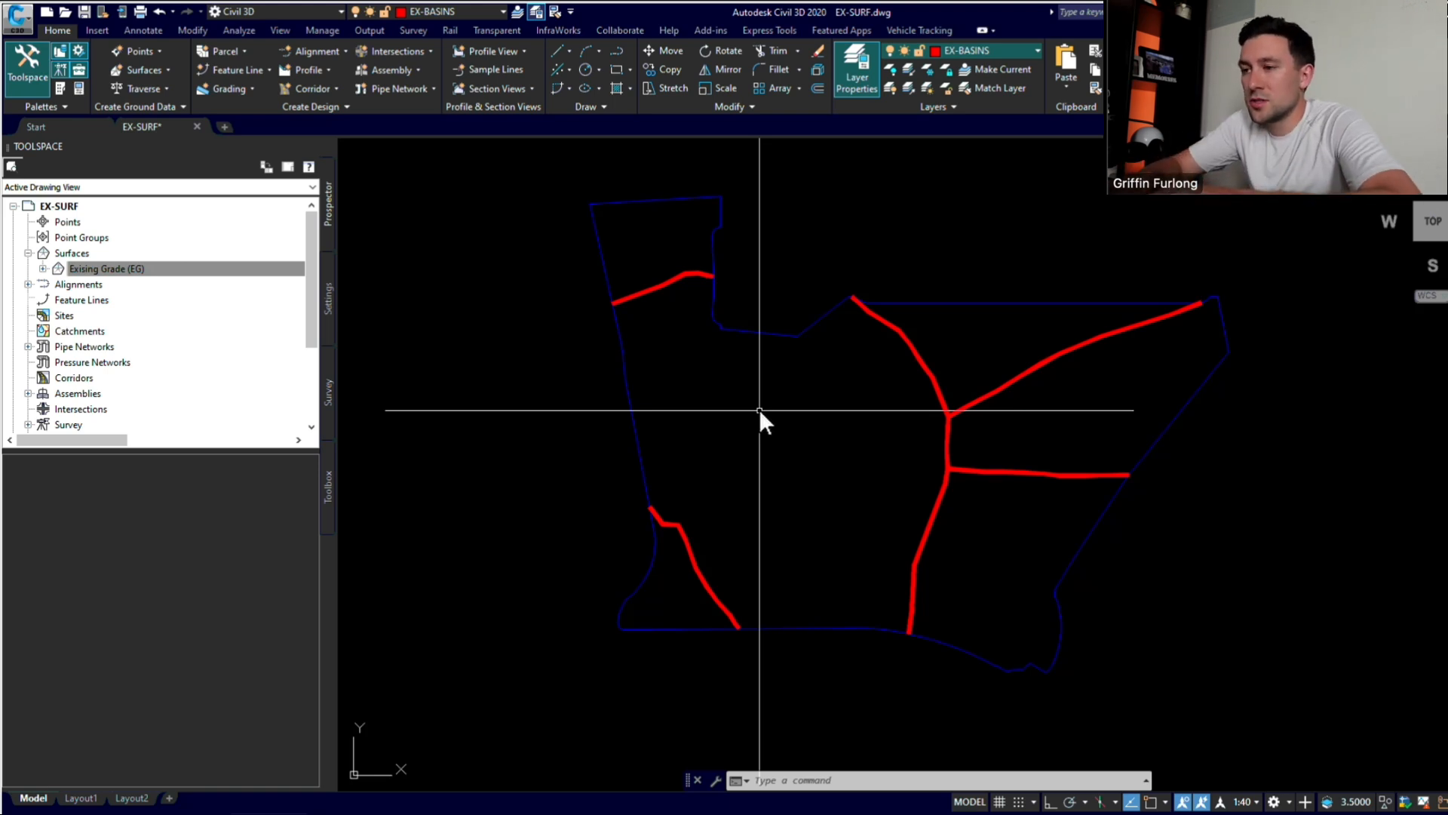
pyautogui.write('hat')
pyautogui.press('Return')
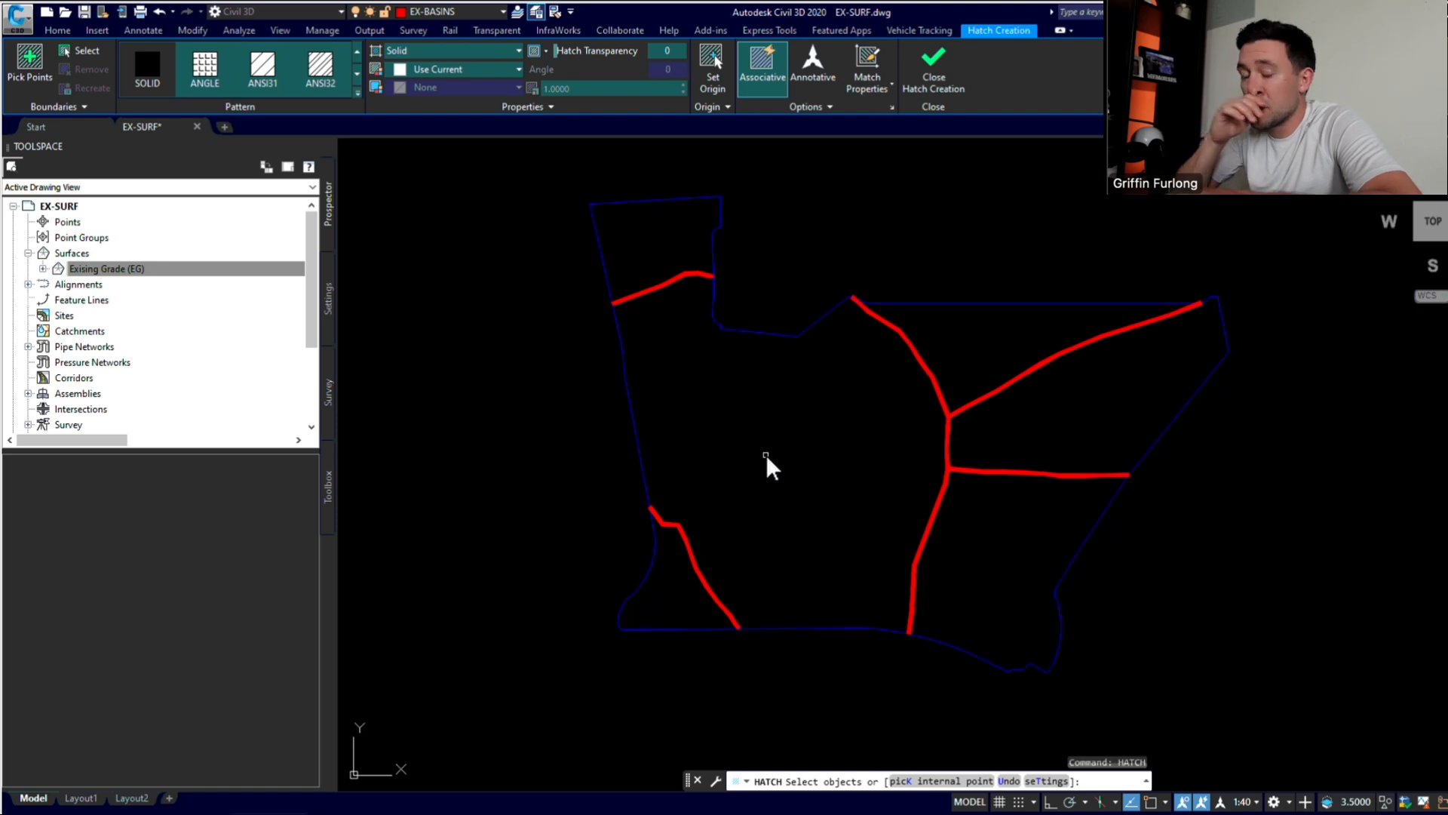
pyautogui.write('k')
pyautogui.press('Return')
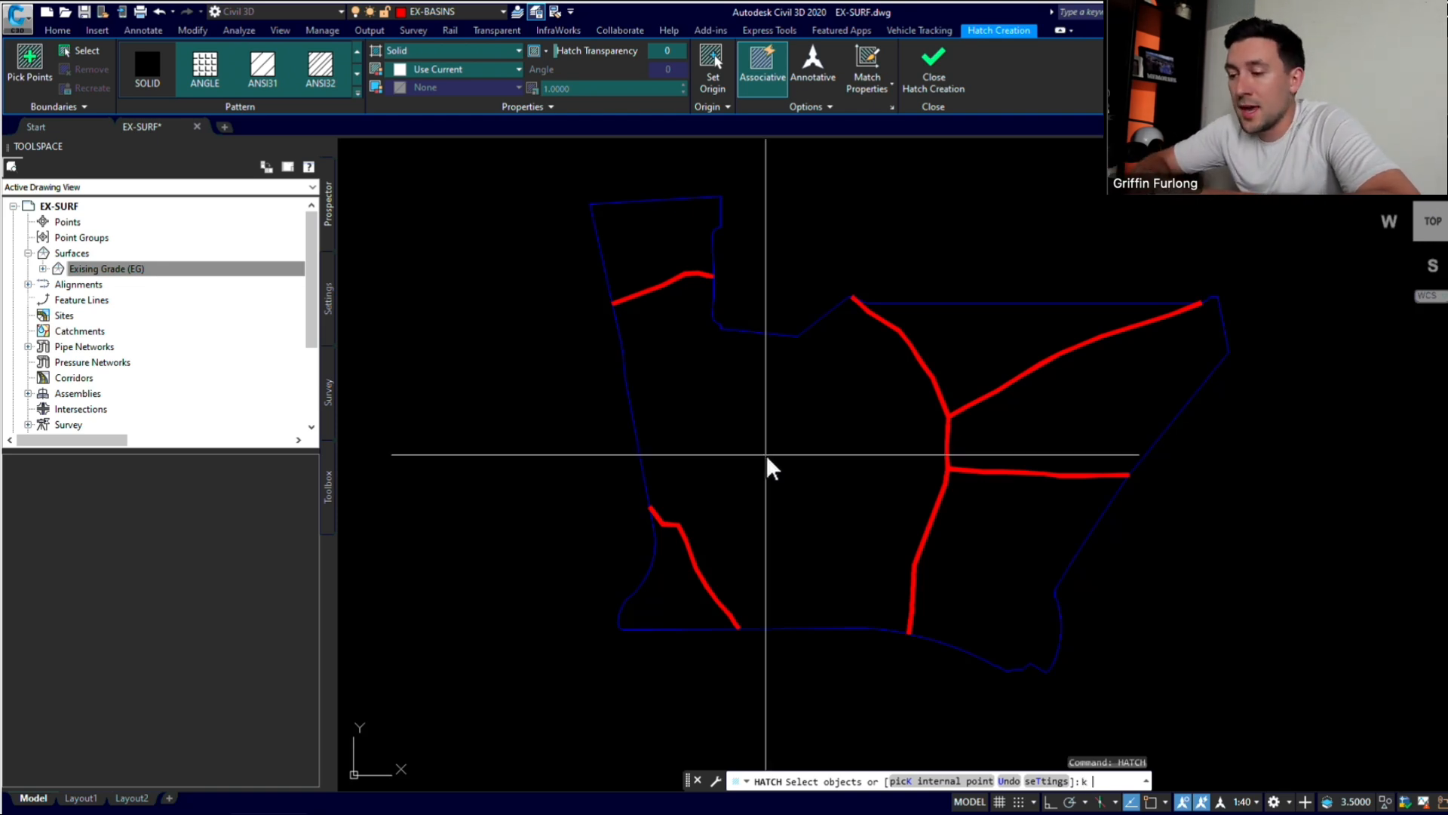
pyautogui.click(661, 244)
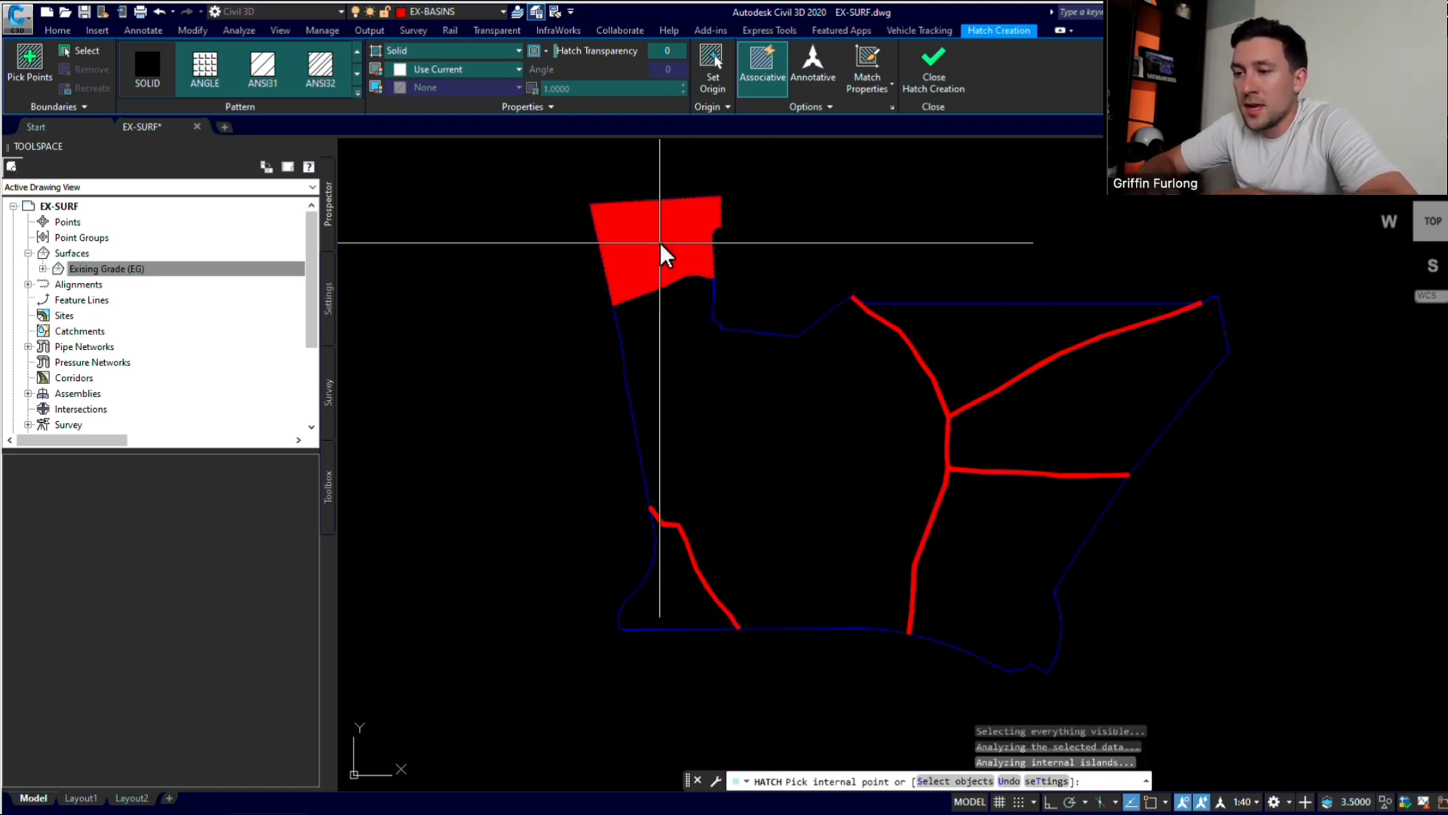
pyautogui.press('Return')
# Step: Create separate solid hatches in the large central basin, the northern basin and the eastern basin by picking internal points
pyautogui.click(716, 382)
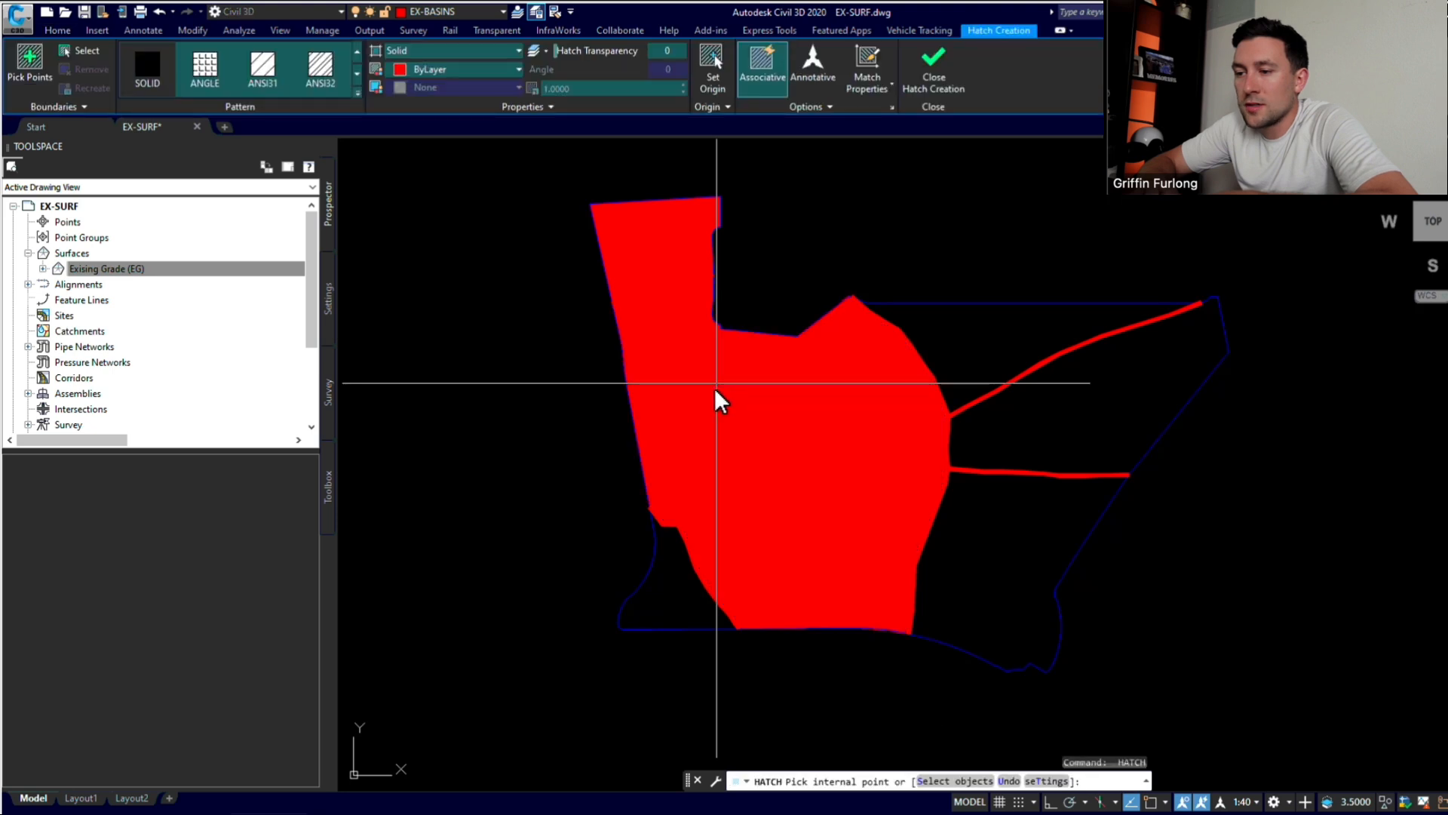
pyautogui.press('Return')
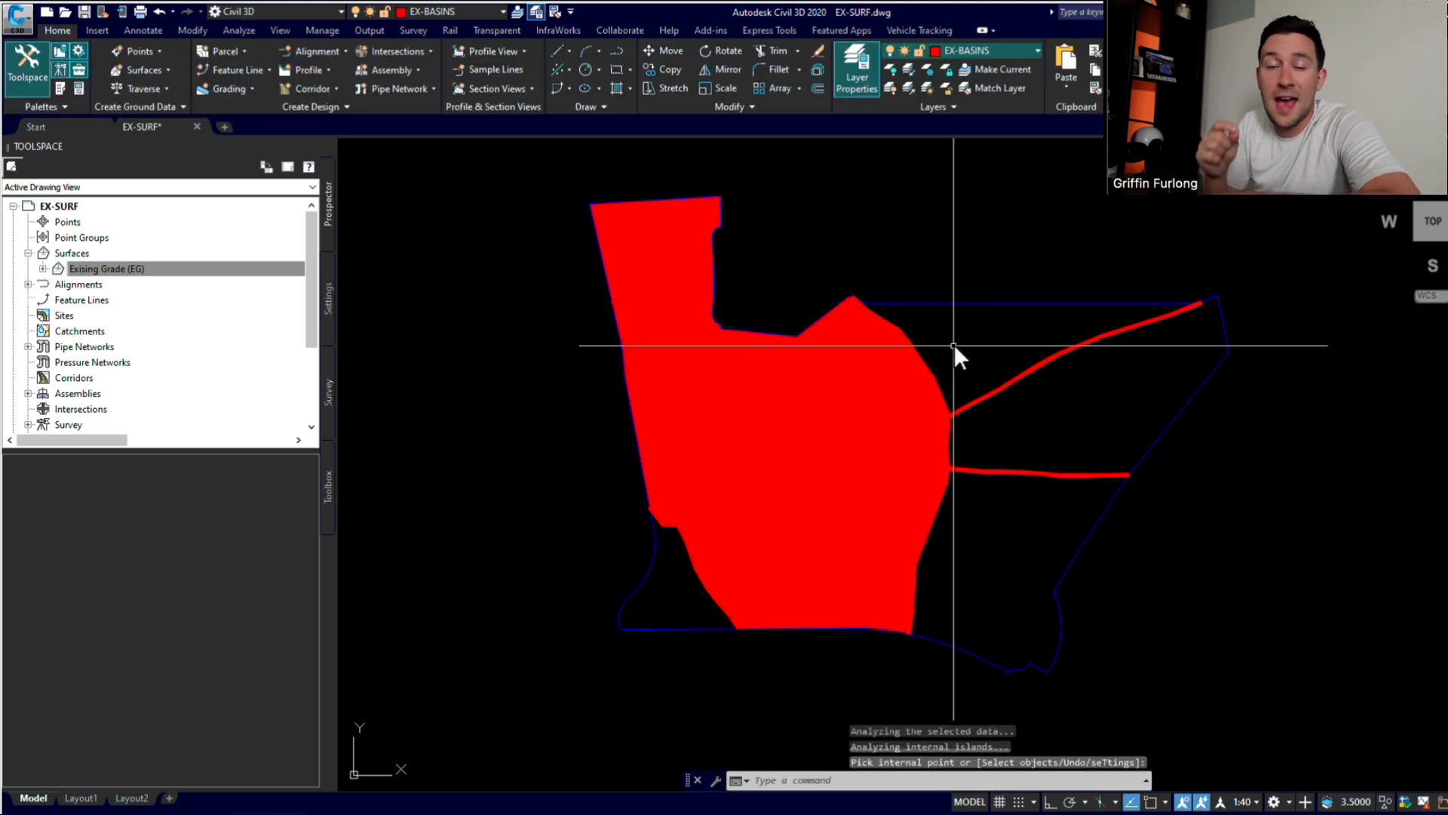
pyautogui.press('Return')
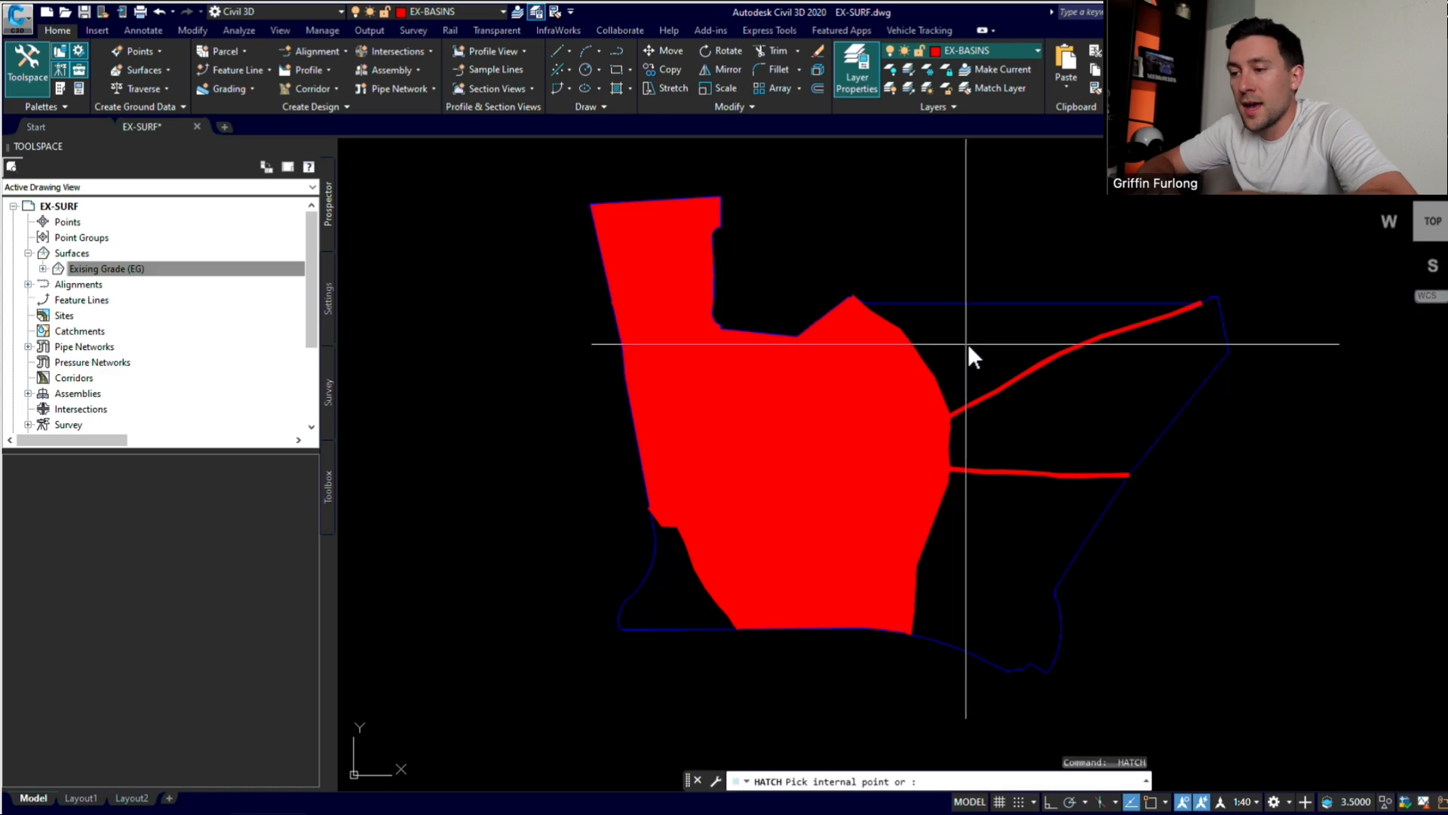
pyautogui.click(967, 342)
pyautogui.press('Return')
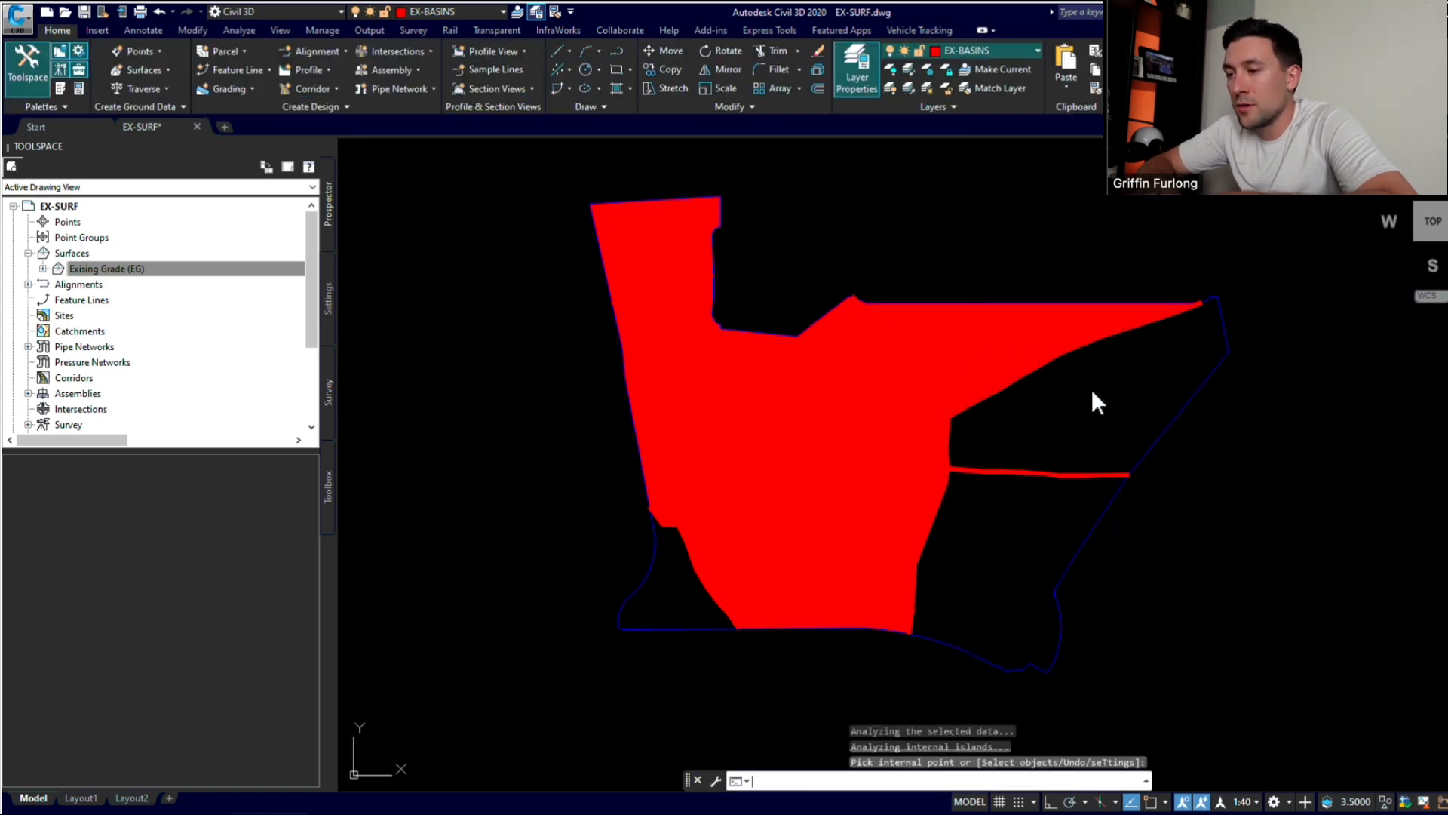
pyautogui.press('Return')
pyautogui.click(1084, 397)
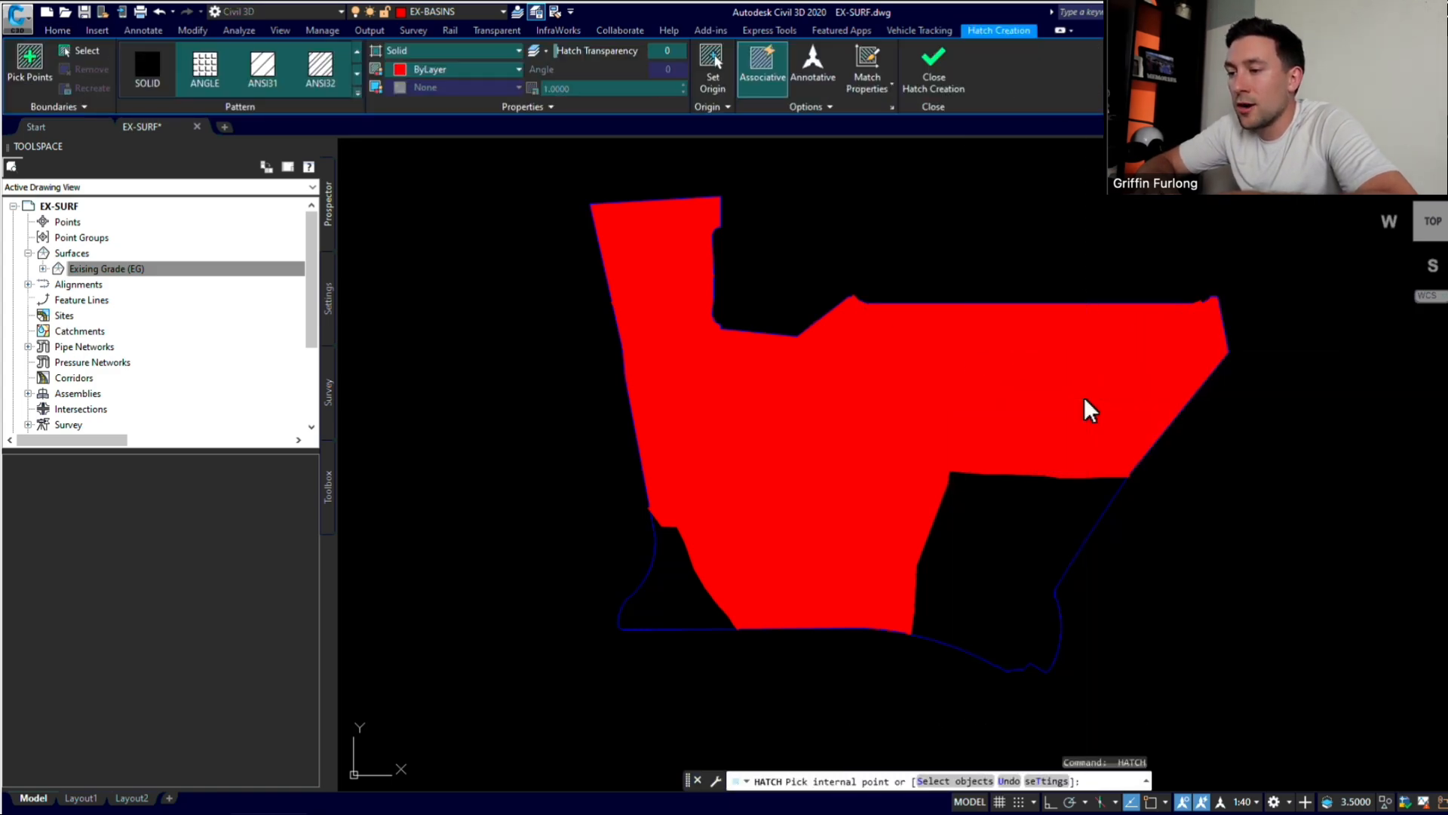
pyautogui.press('Return')
# Step: Try to hatch the southeast basin by picking a point inside it
pyautogui.press('Return')
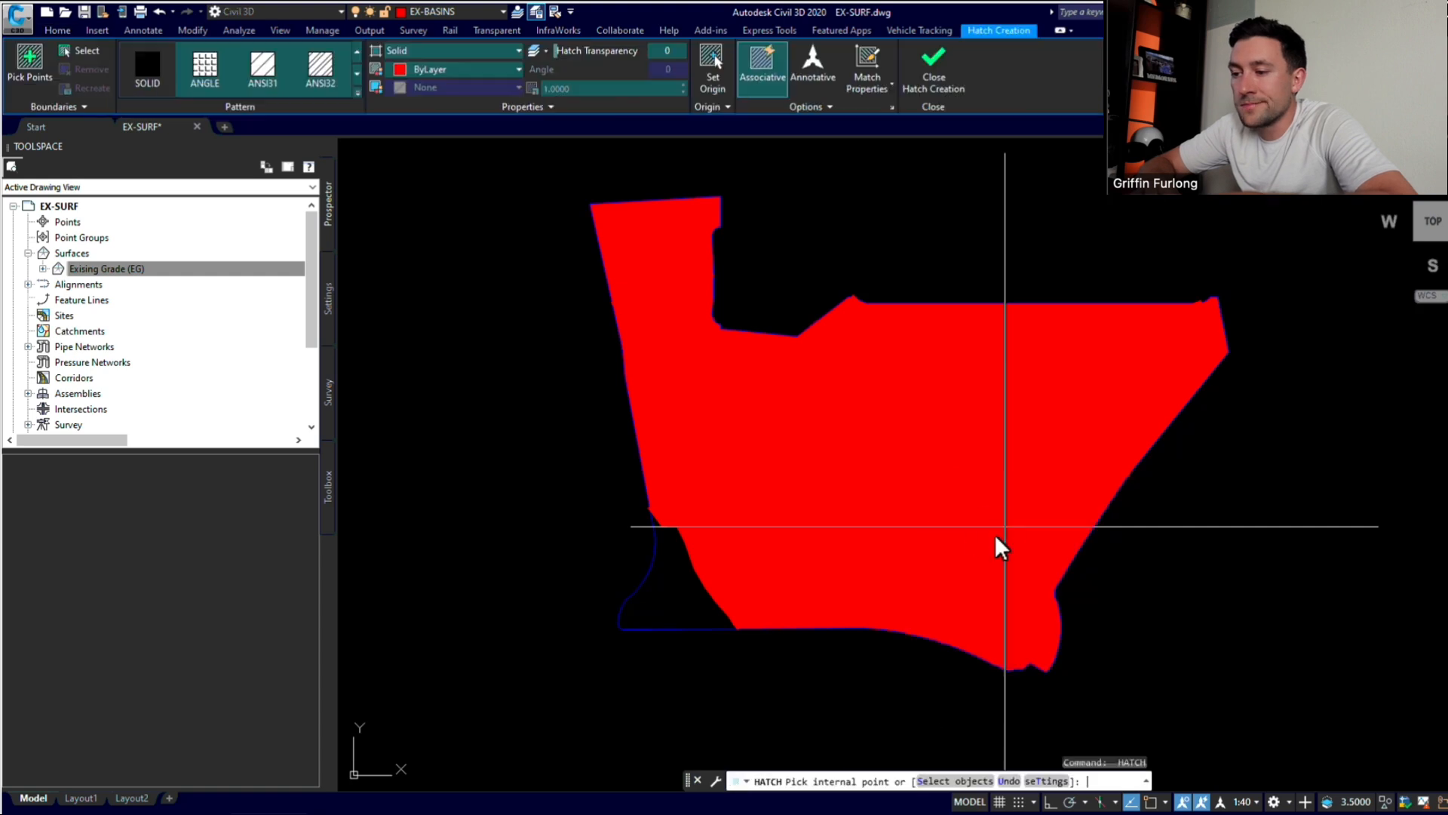
pyautogui.click(994, 533)
pyautogui.press('Return')
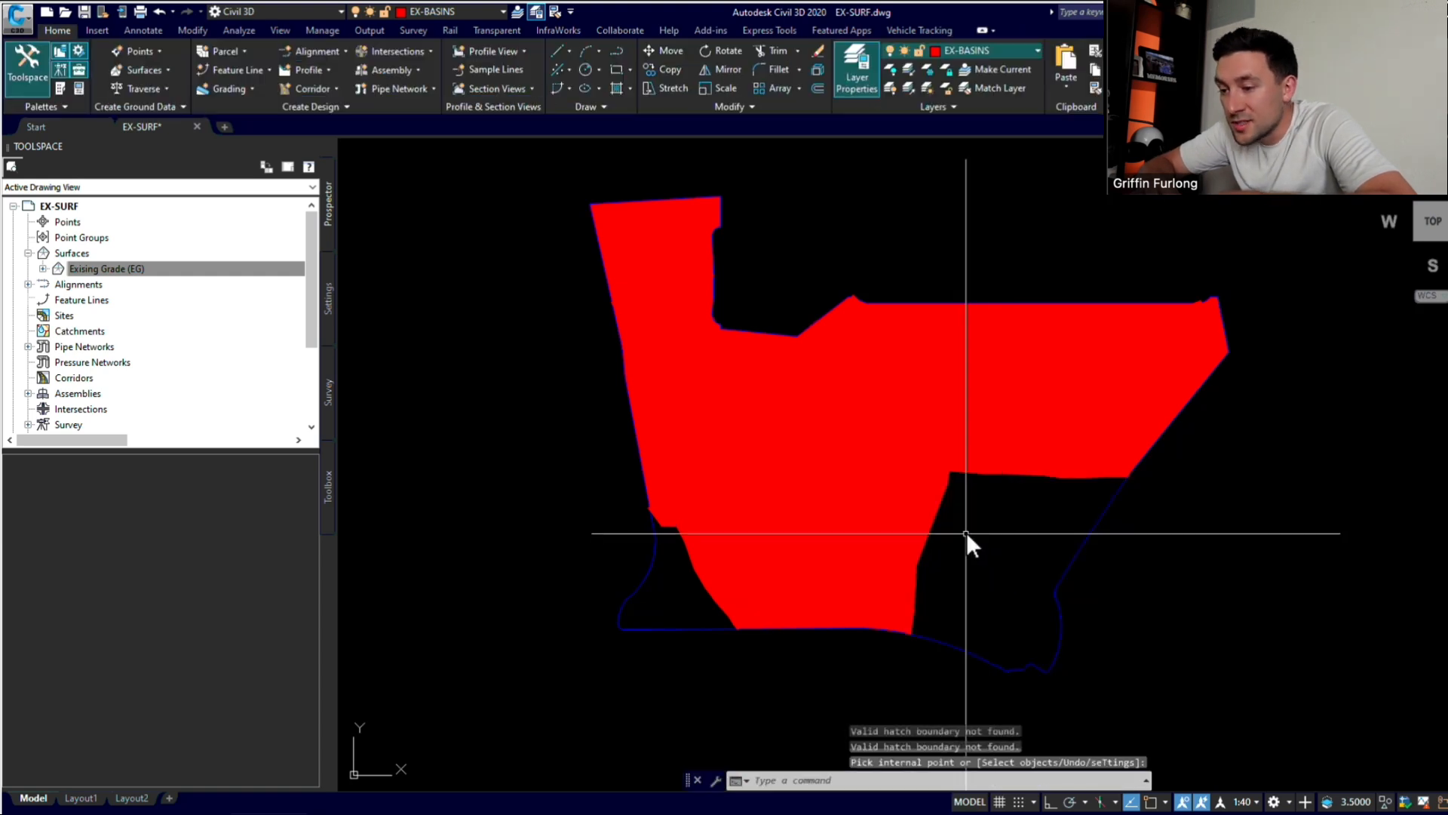
pyautogui.press('Return')
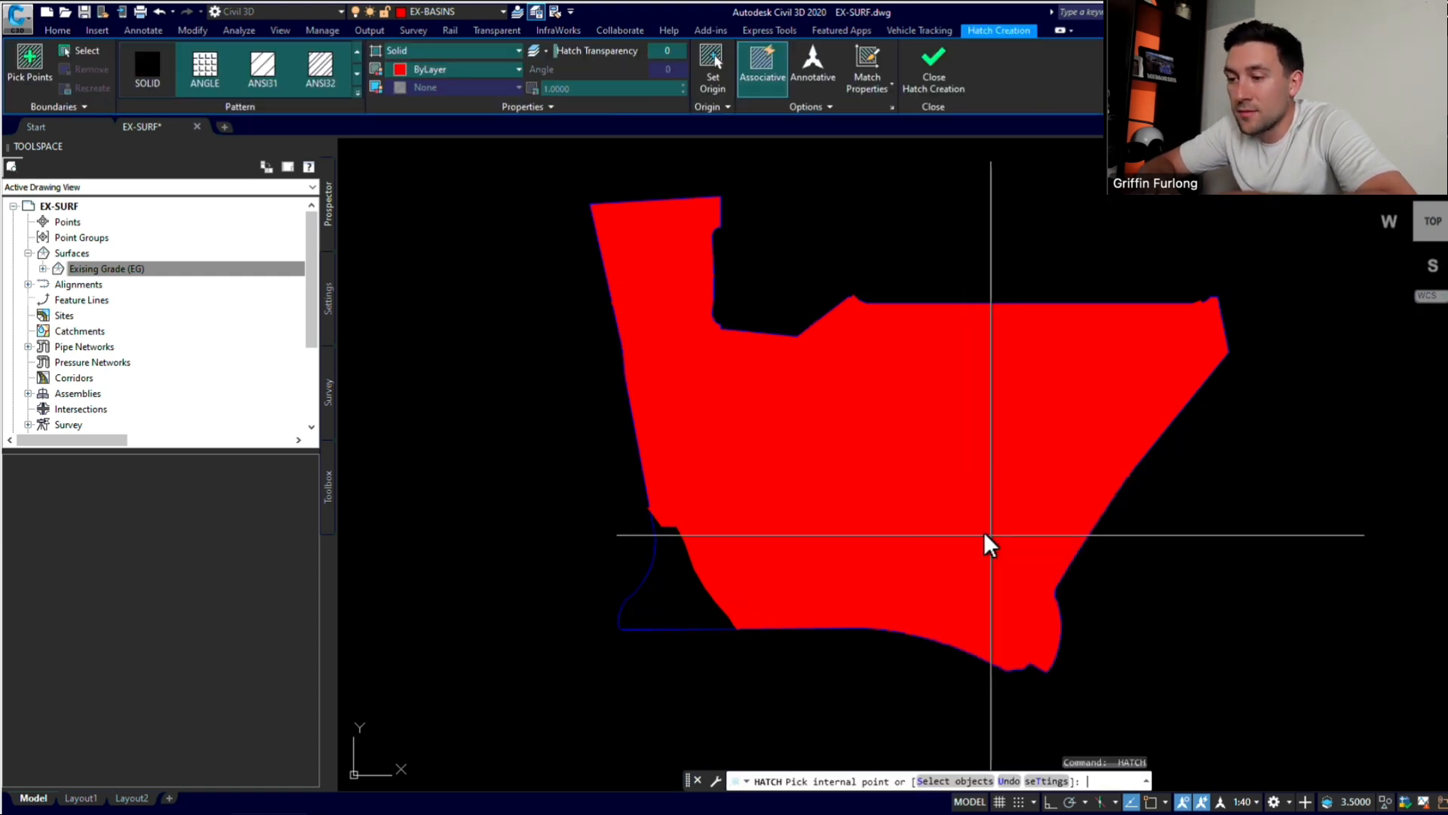
pyautogui.click(982, 531)
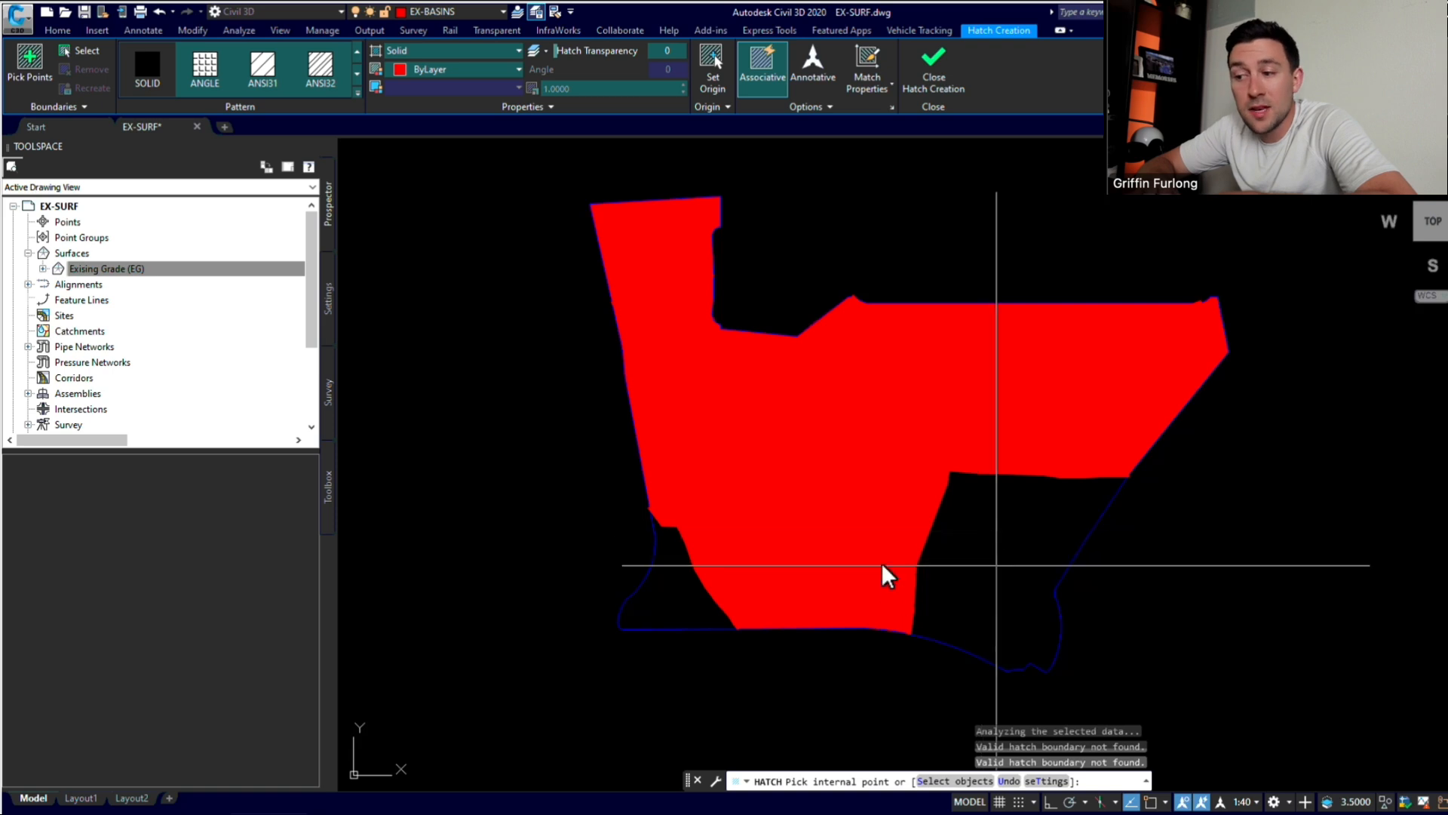
pyautogui.press('Escape')
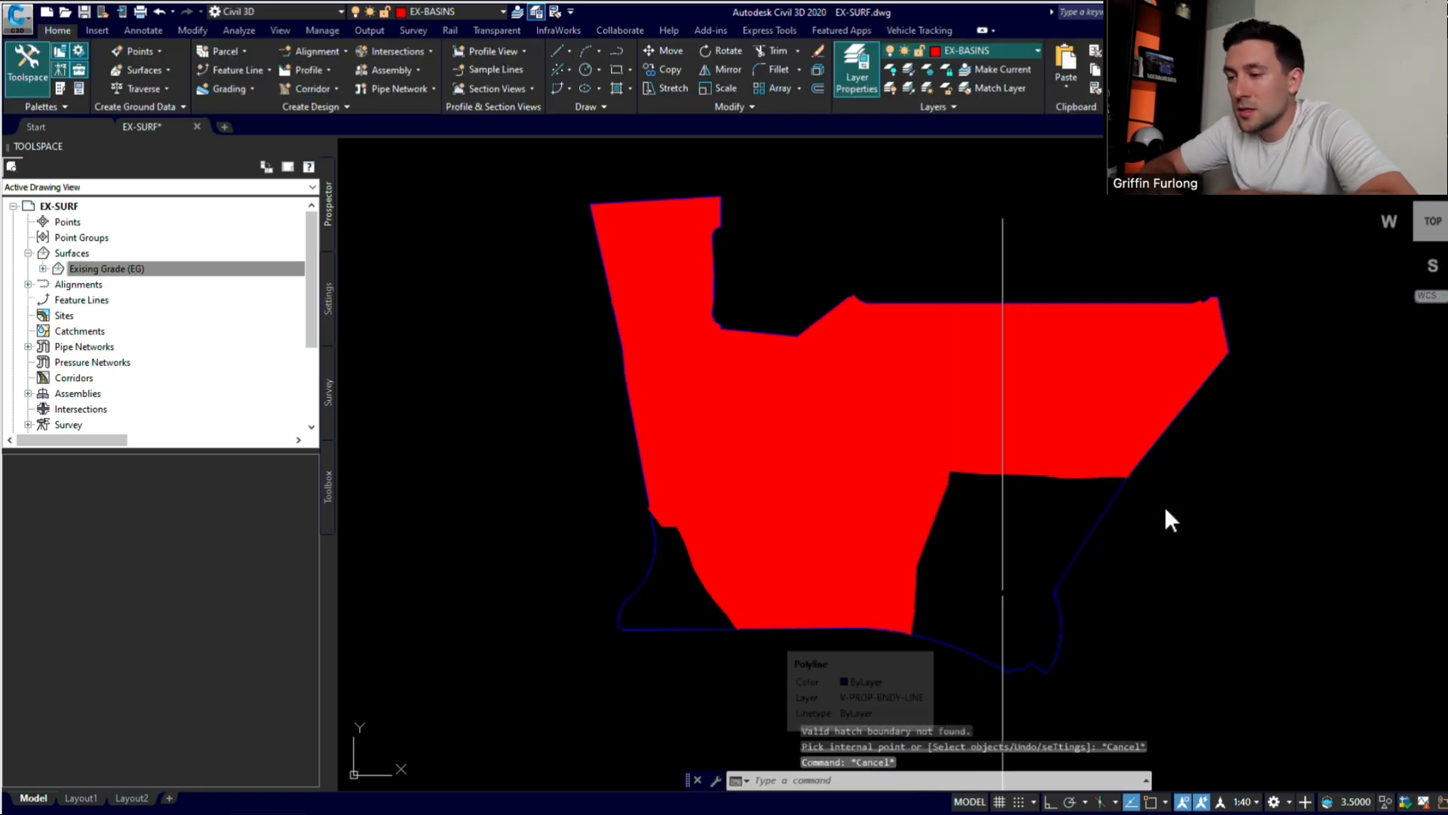
# Step: Inspect where the southeast basin's northern divide meets the east property line for a gap in the hatch boundary
pyautogui.scroll(5, 1142, 483)
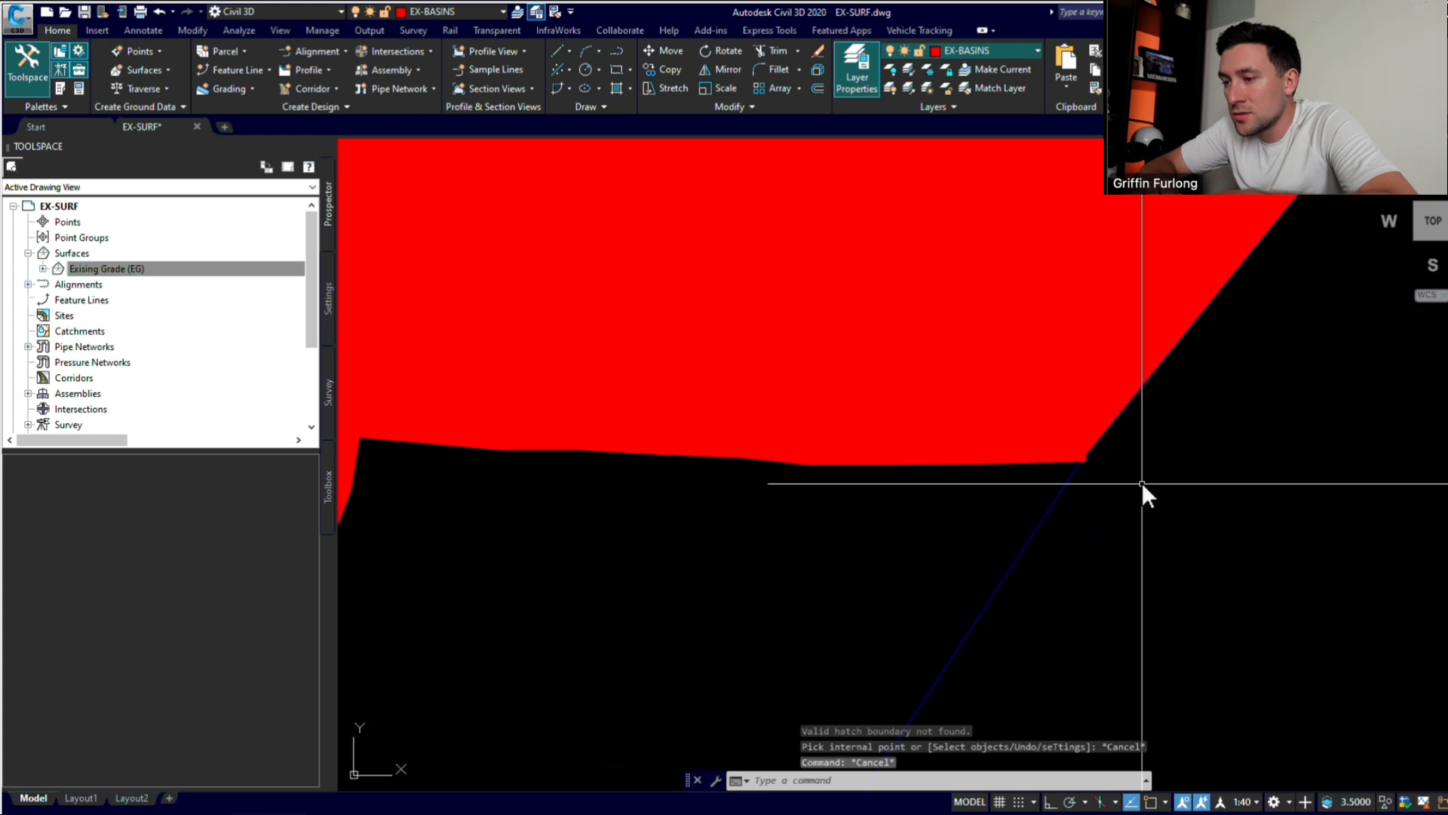
pyautogui.scroll(5, 1095, 462)
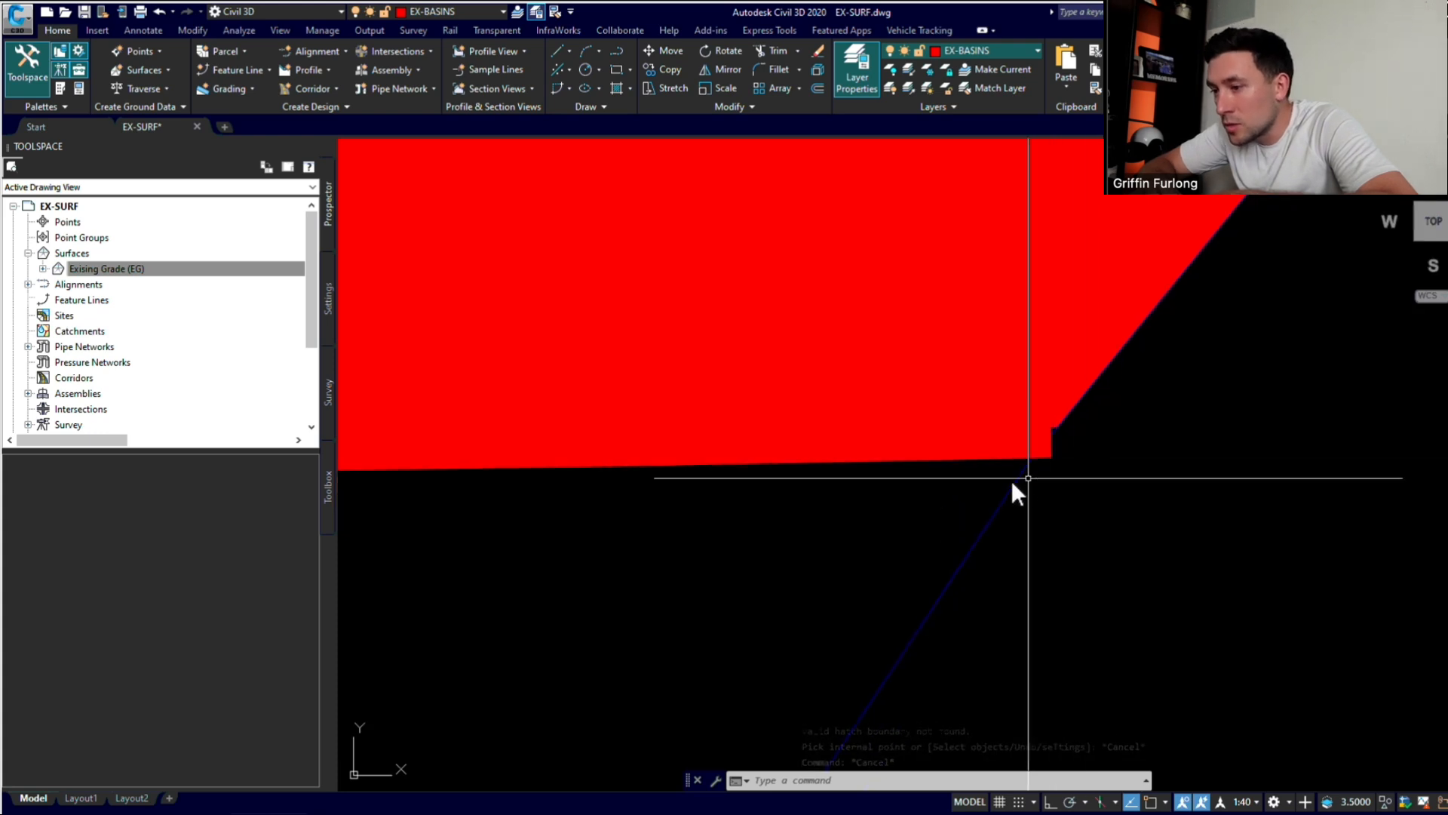
pyautogui.click(1011, 457)
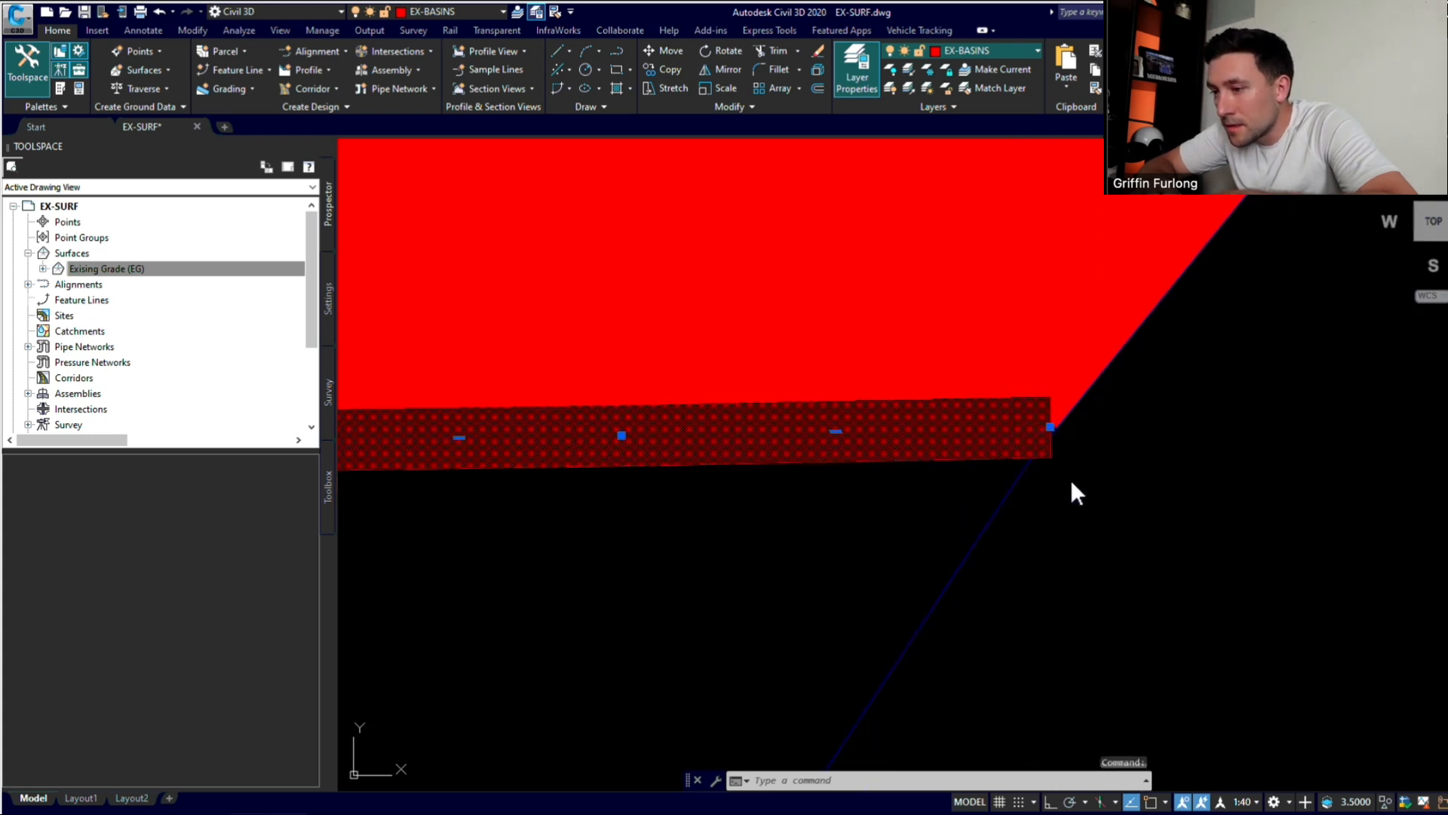
pyautogui.press('Escape')
pyautogui.press('Escape')
# Step: Hatch the southwest basin and generate boundary polylines from all the similar basin hatches together
pyautogui.scroll(-5, 1071, 480)
pyautogui.scroll(-8, 1071, 481)
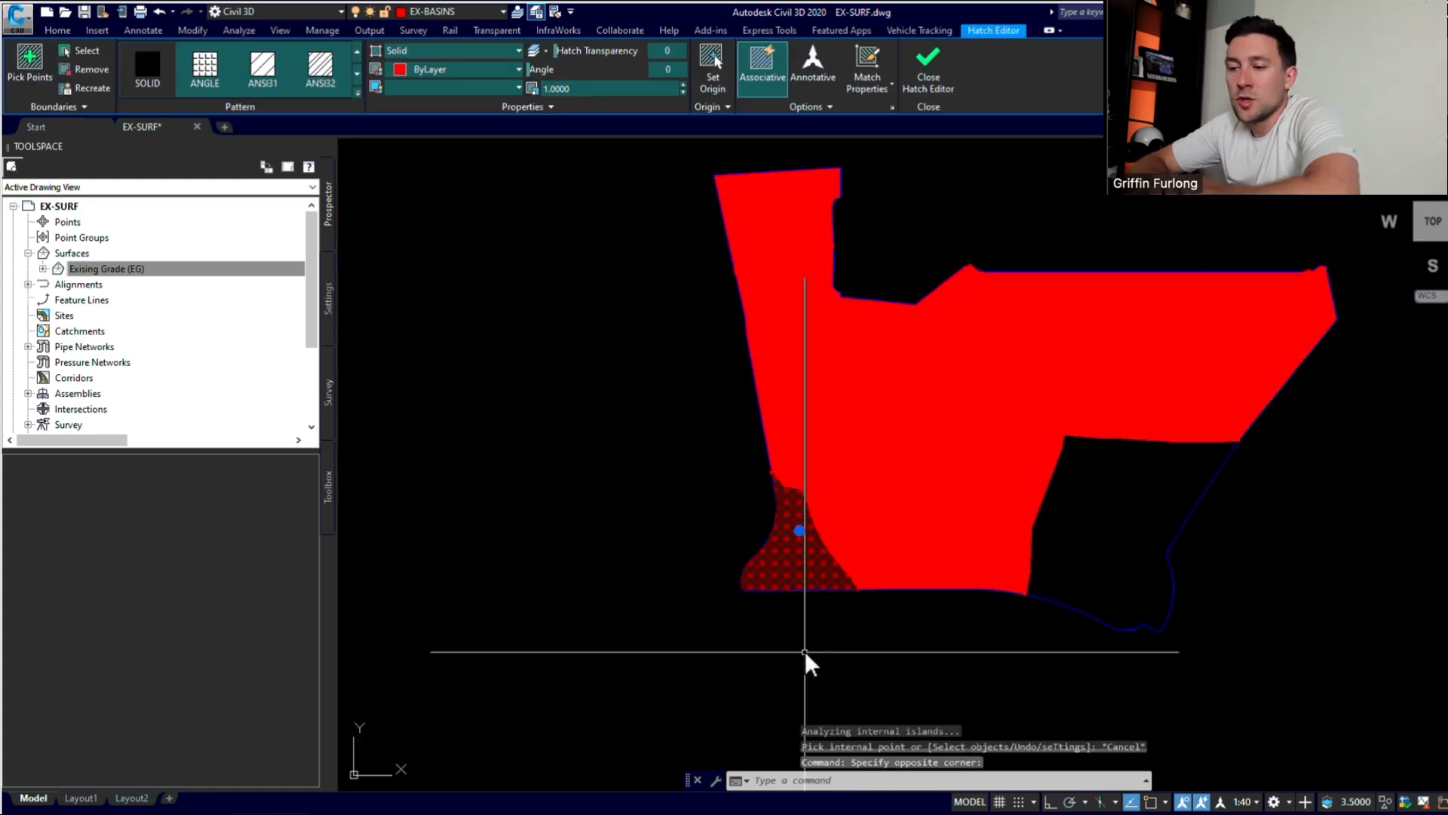
pyautogui.rightClick(767, 650)
pyautogui.click(830, 642)
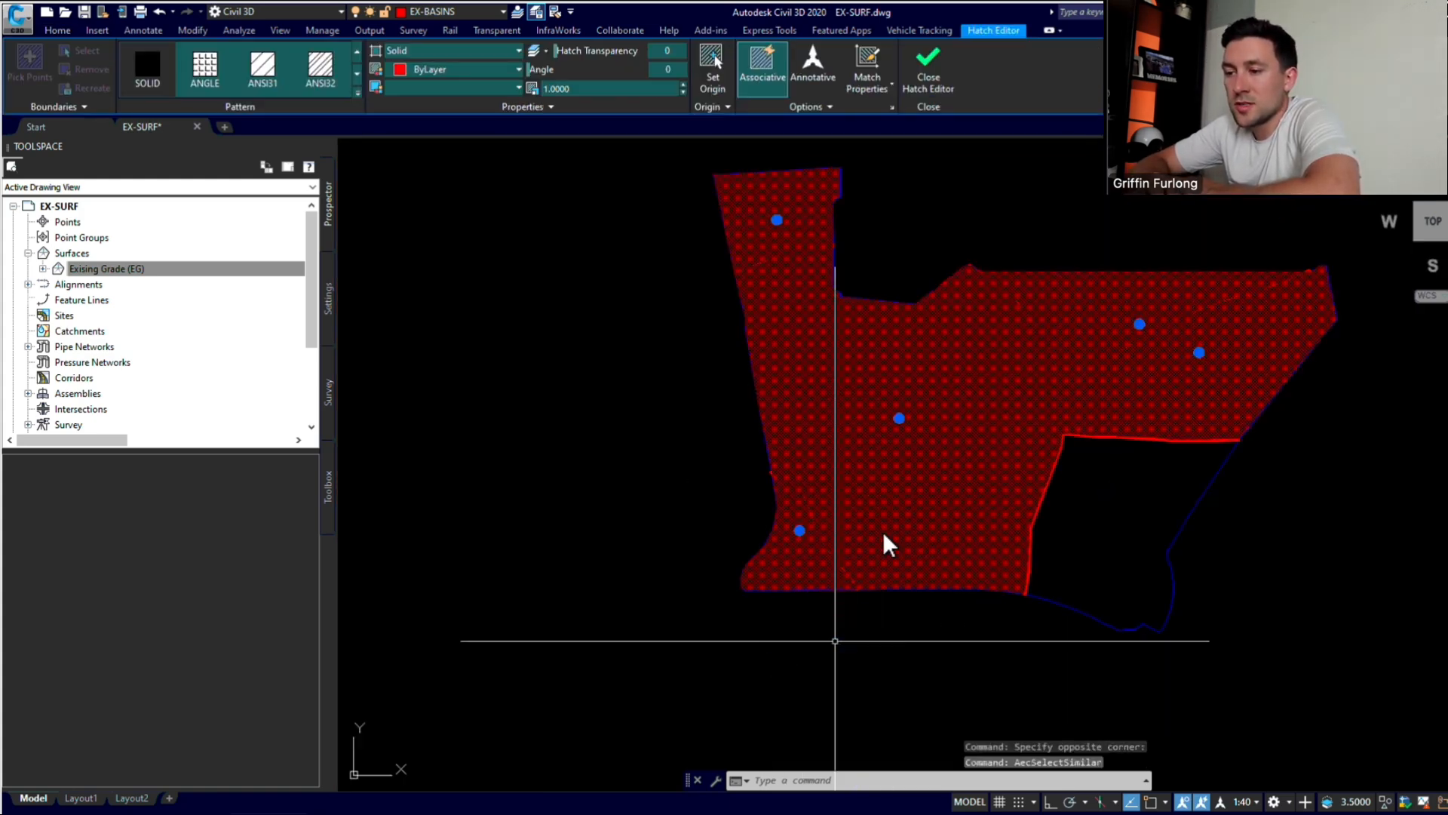
pyautogui.rightClick(964, 452)
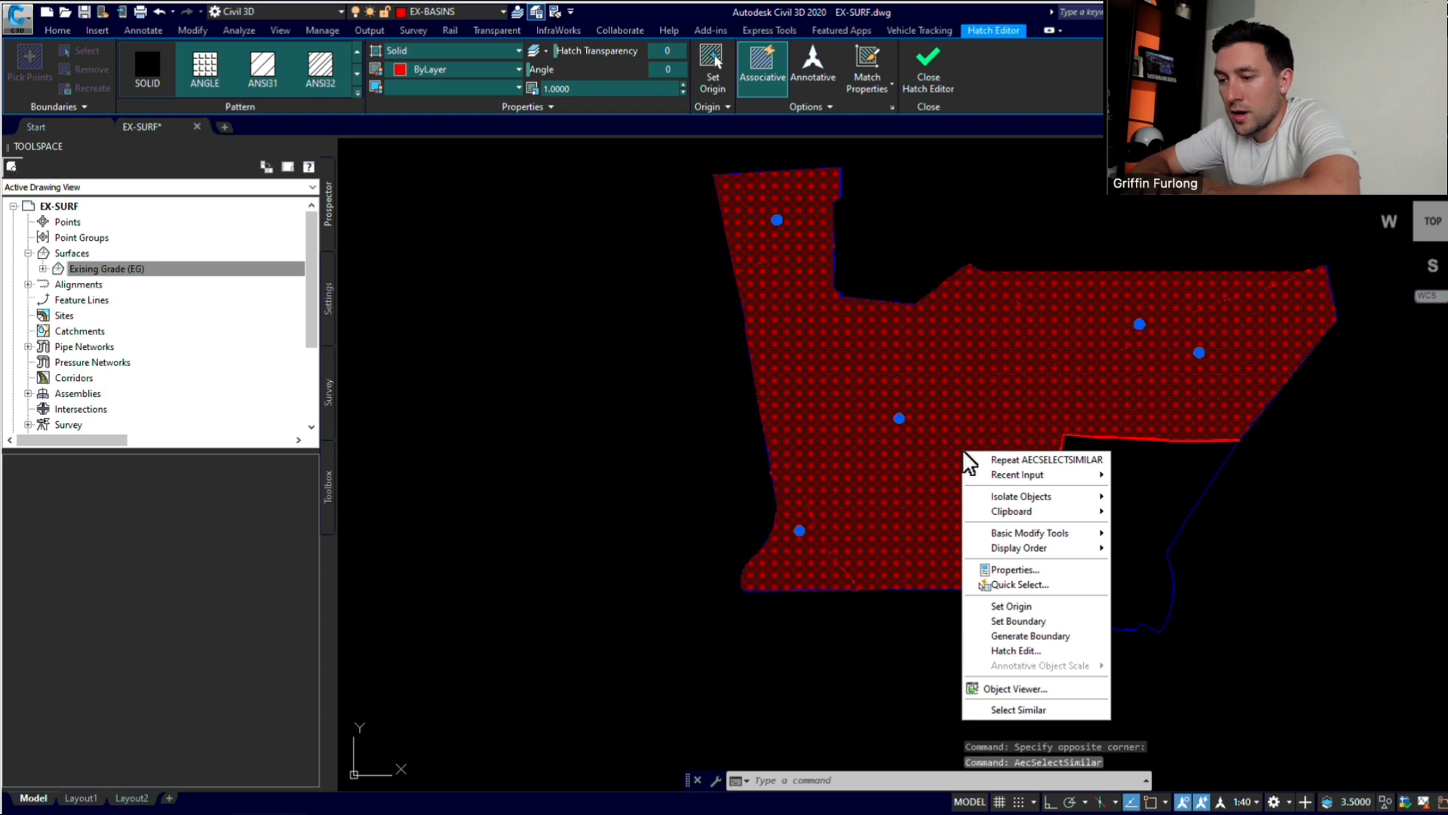
pyautogui.click(1061, 635)
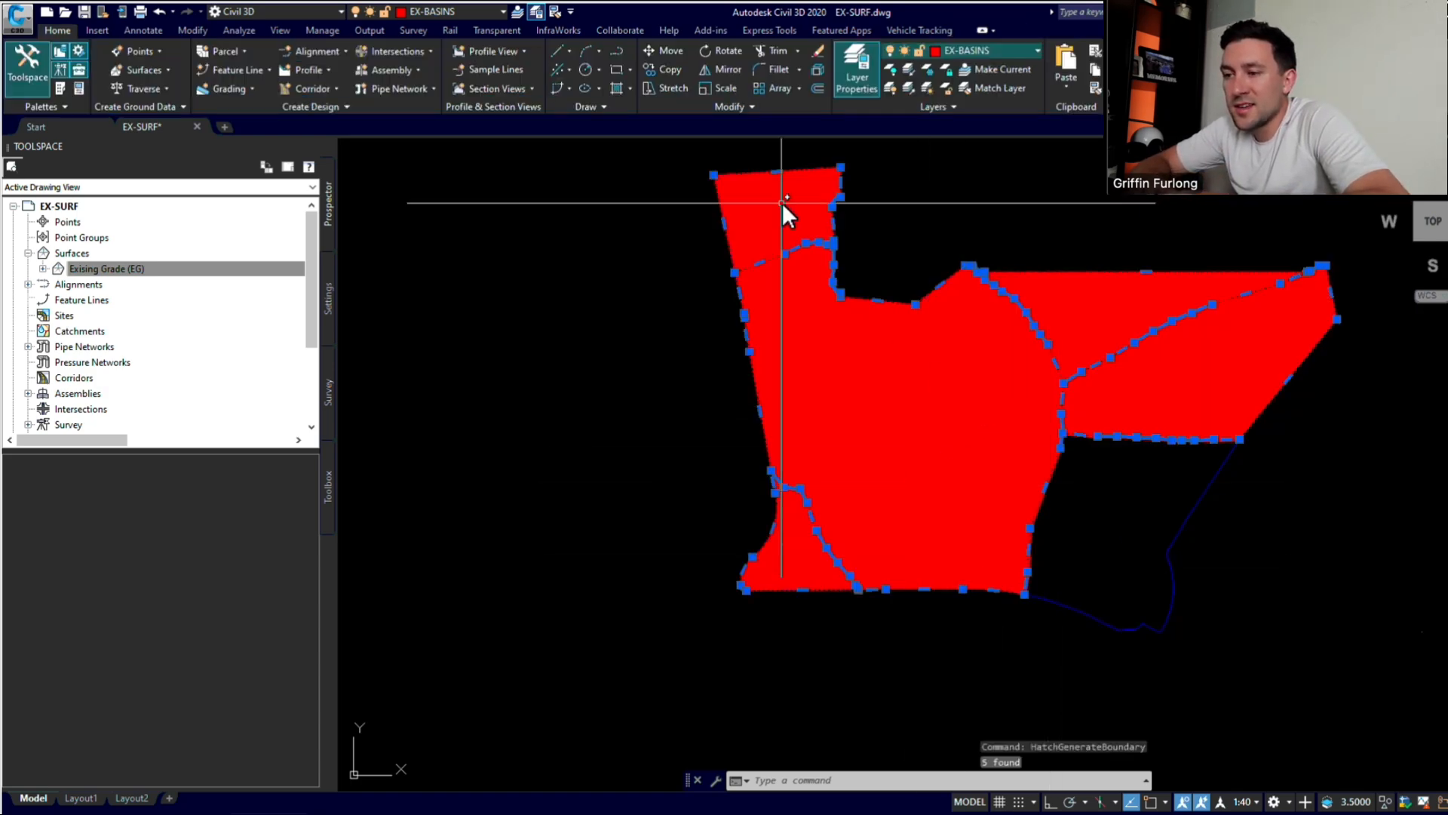
# Step: Delete the five solid hatches from the central, northern, southwest, eastern and northeast basins, keeping their generated boundary polylines
pyautogui.press('Escape')
pyautogui.click(851, 386)
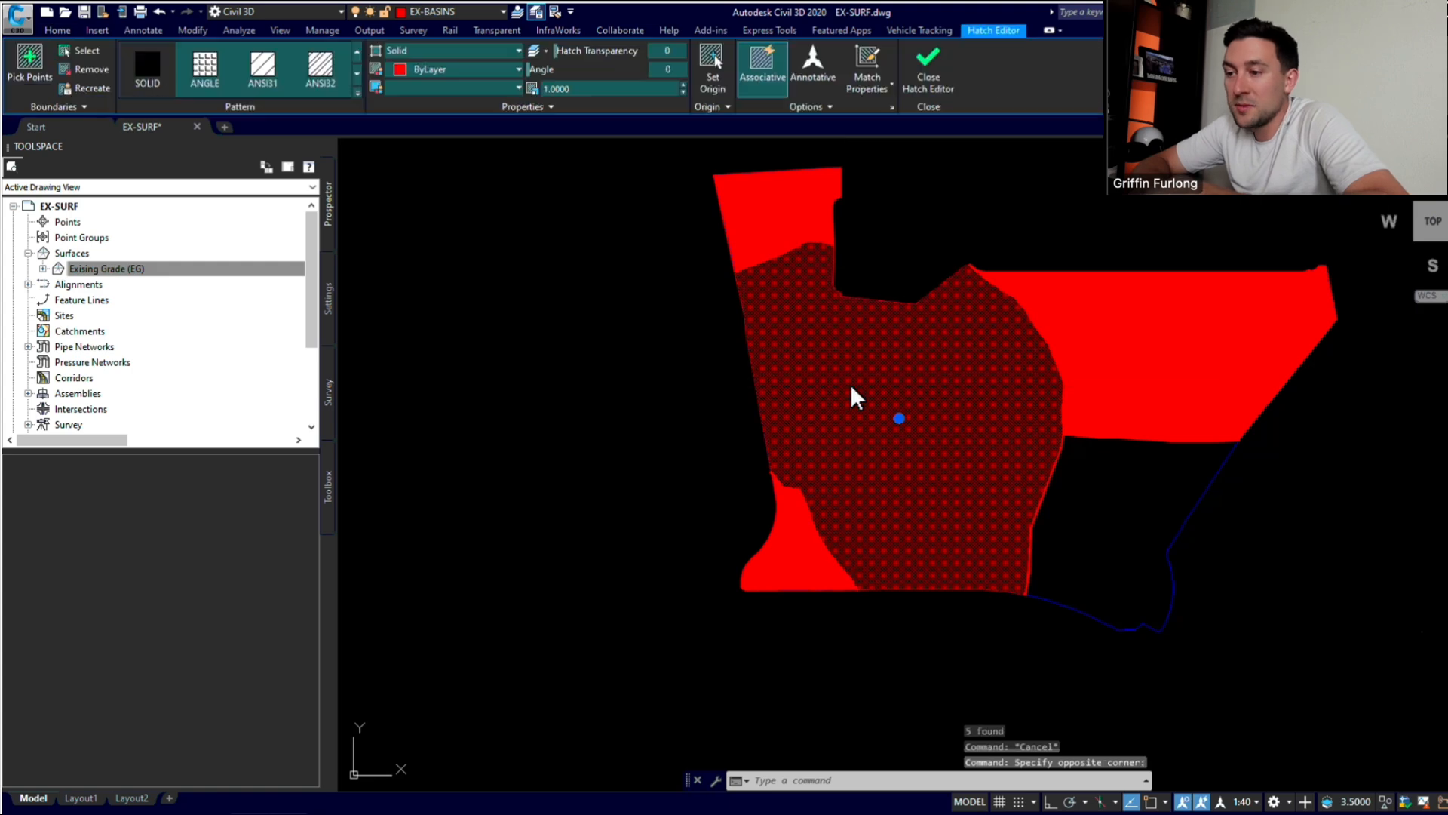
pyautogui.press('Delete')
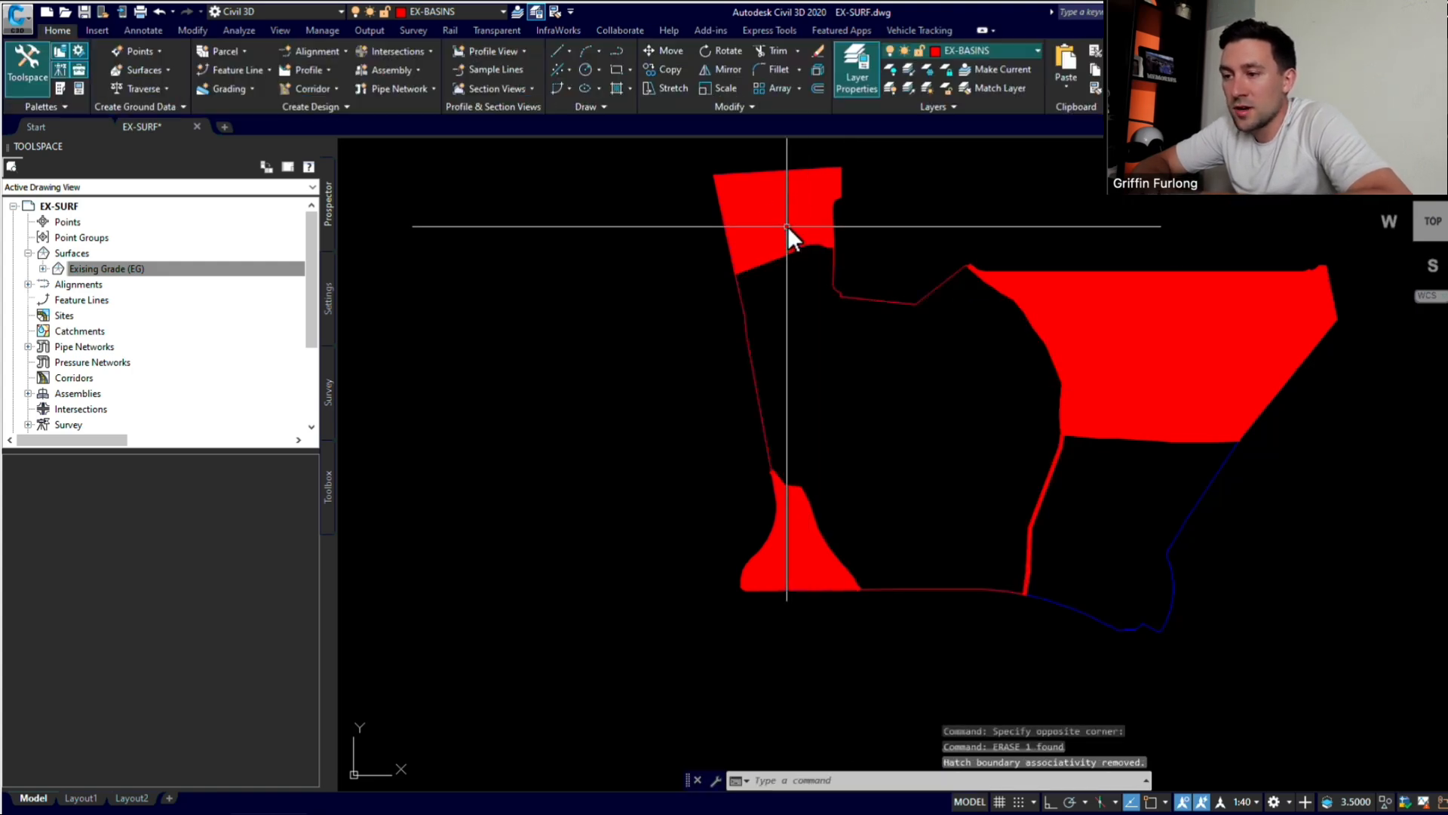
pyautogui.click(787, 225)
pyautogui.press('Delete')
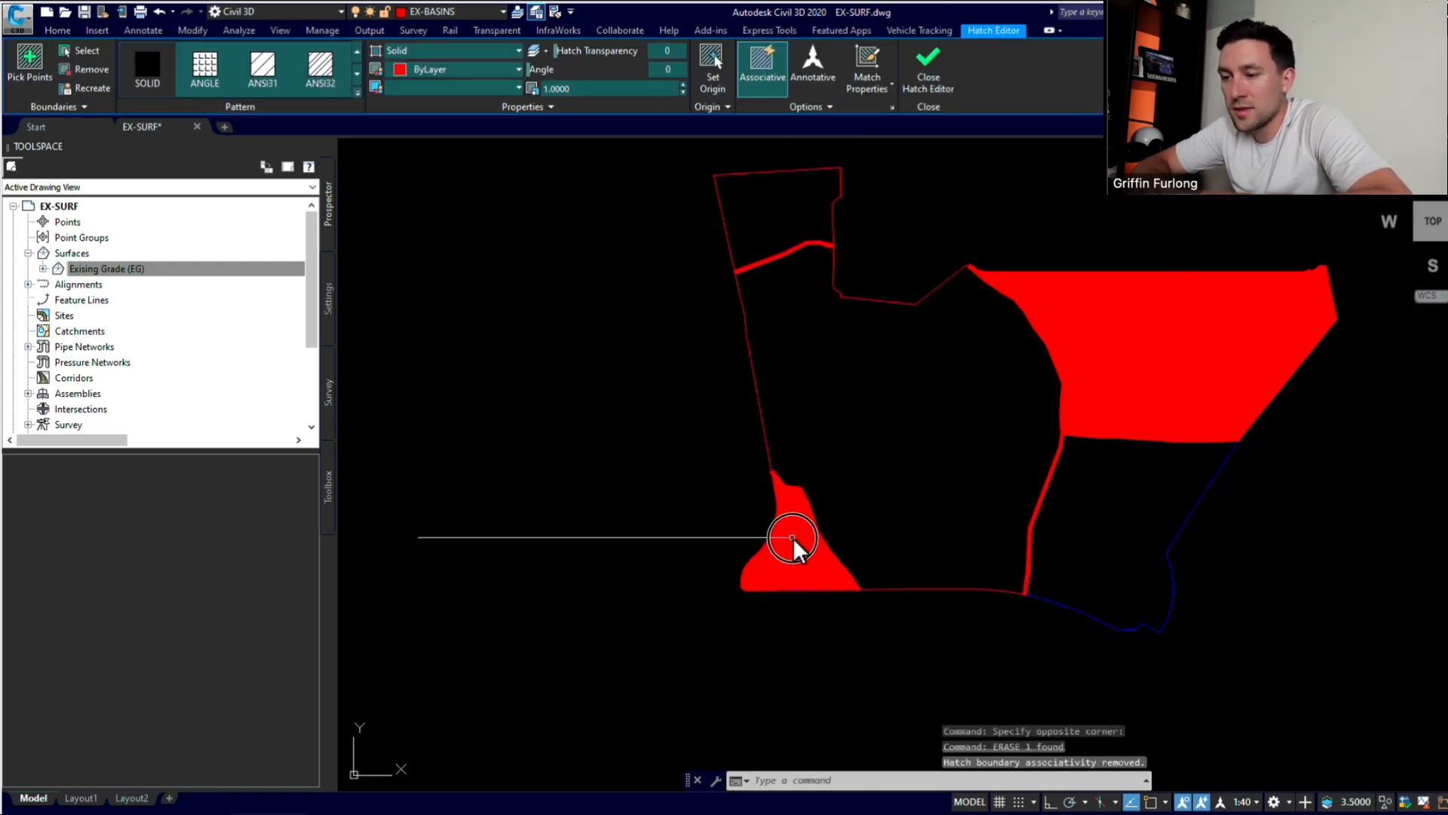
pyautogui.click(793, 536)
pyautogui.press('Delete')
pyautogui.click(1193, 345)
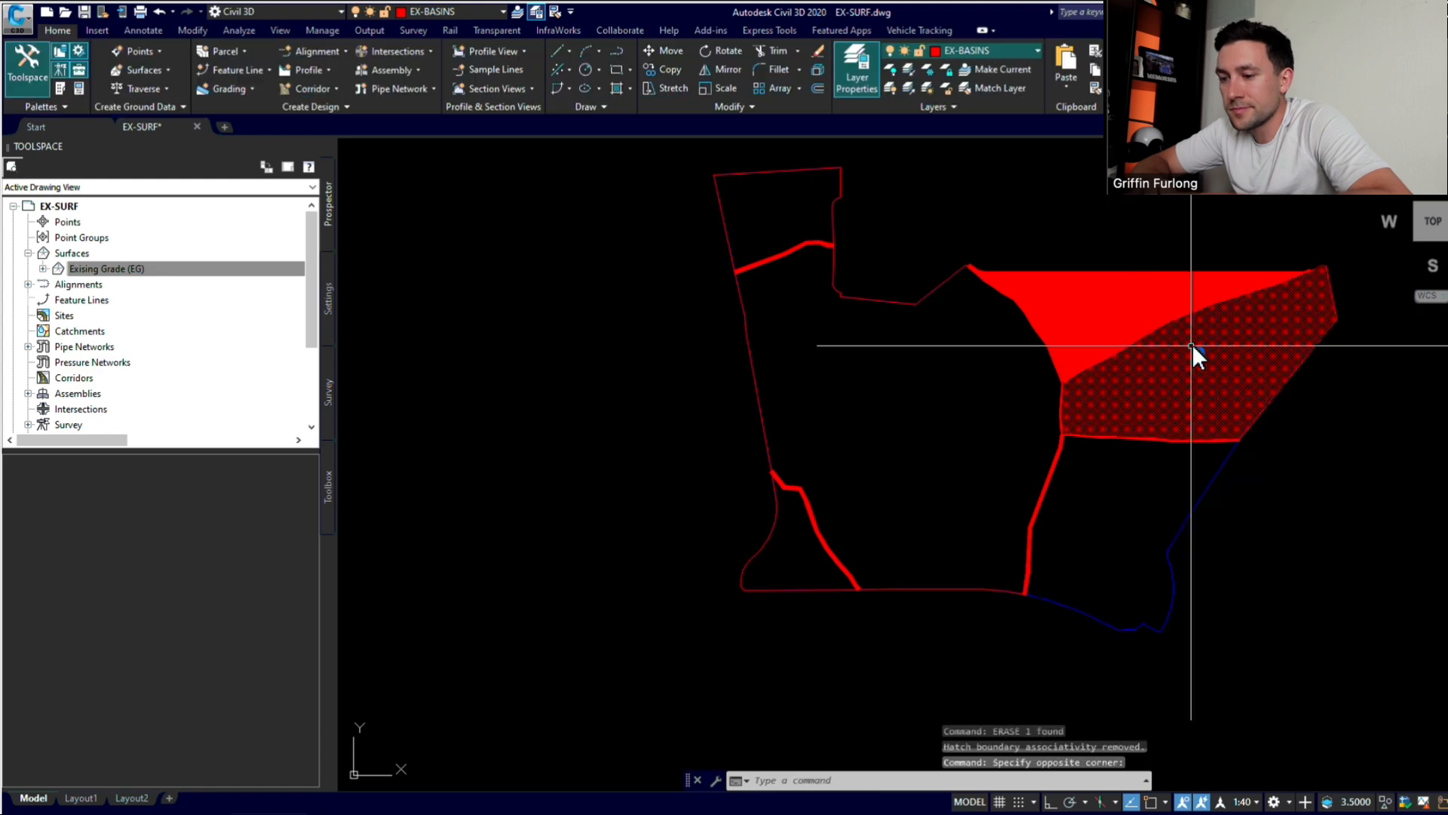
pyautogui.press('Delete')
pyautogui.click(1114, 309)
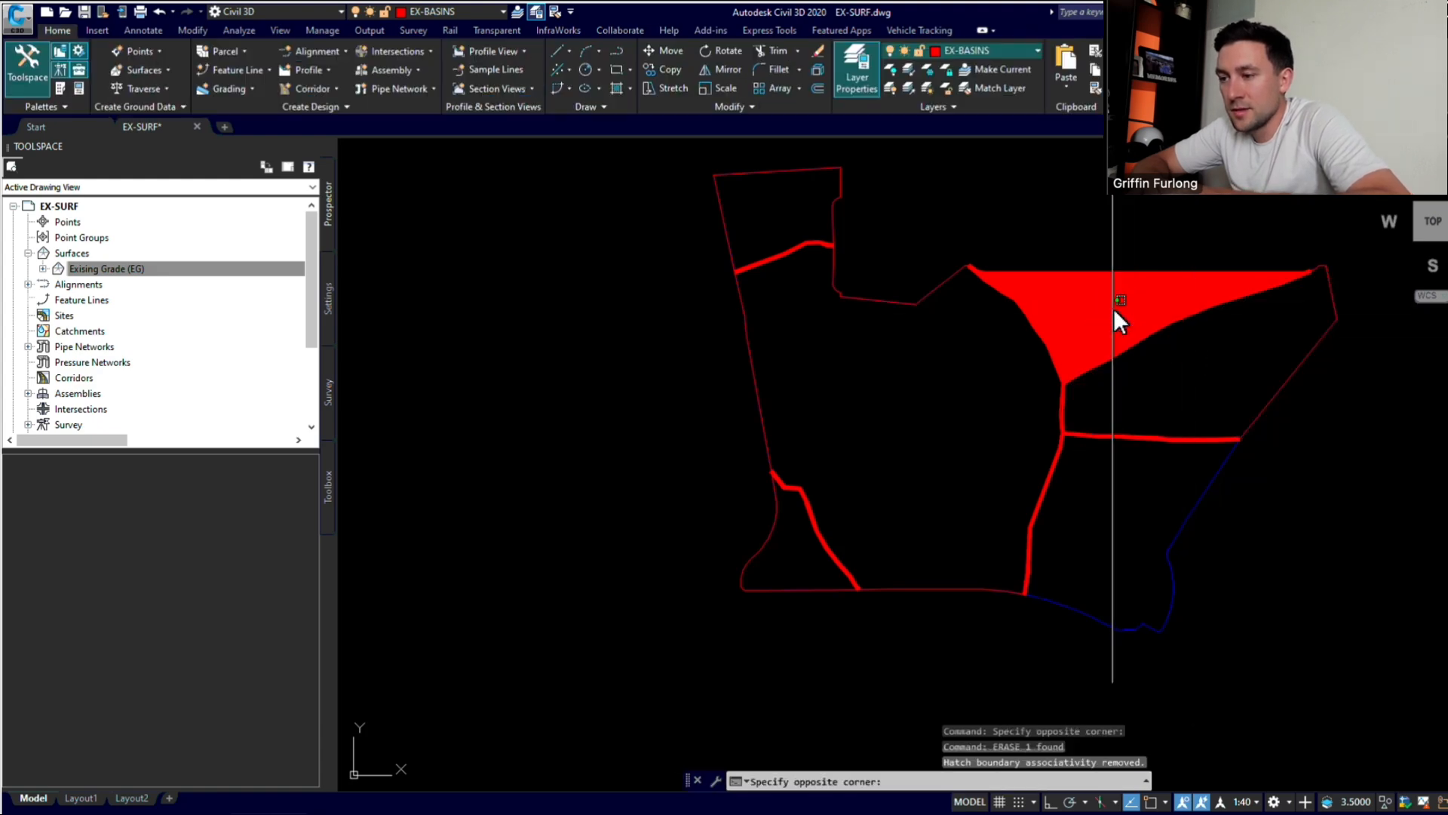
pyautogui.click(1113, 308)
pyautogui.press('Delete')
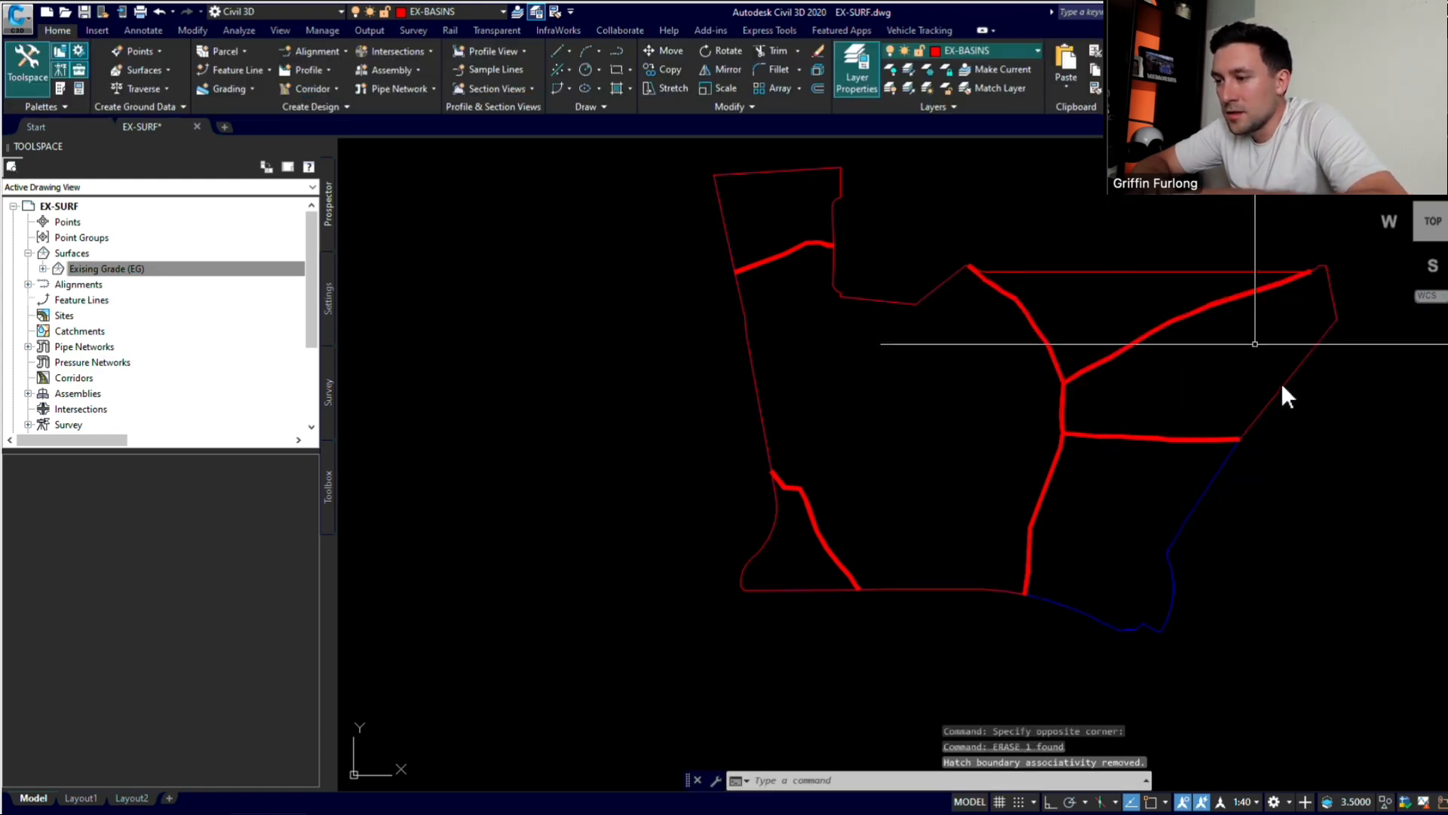
pyautogui.press('Escape')
# Step: Check the generated boundary polylines of the eastern, central, southwest and northern basins by selecting each along its outer edge
pyautogui.click(1283, 384)
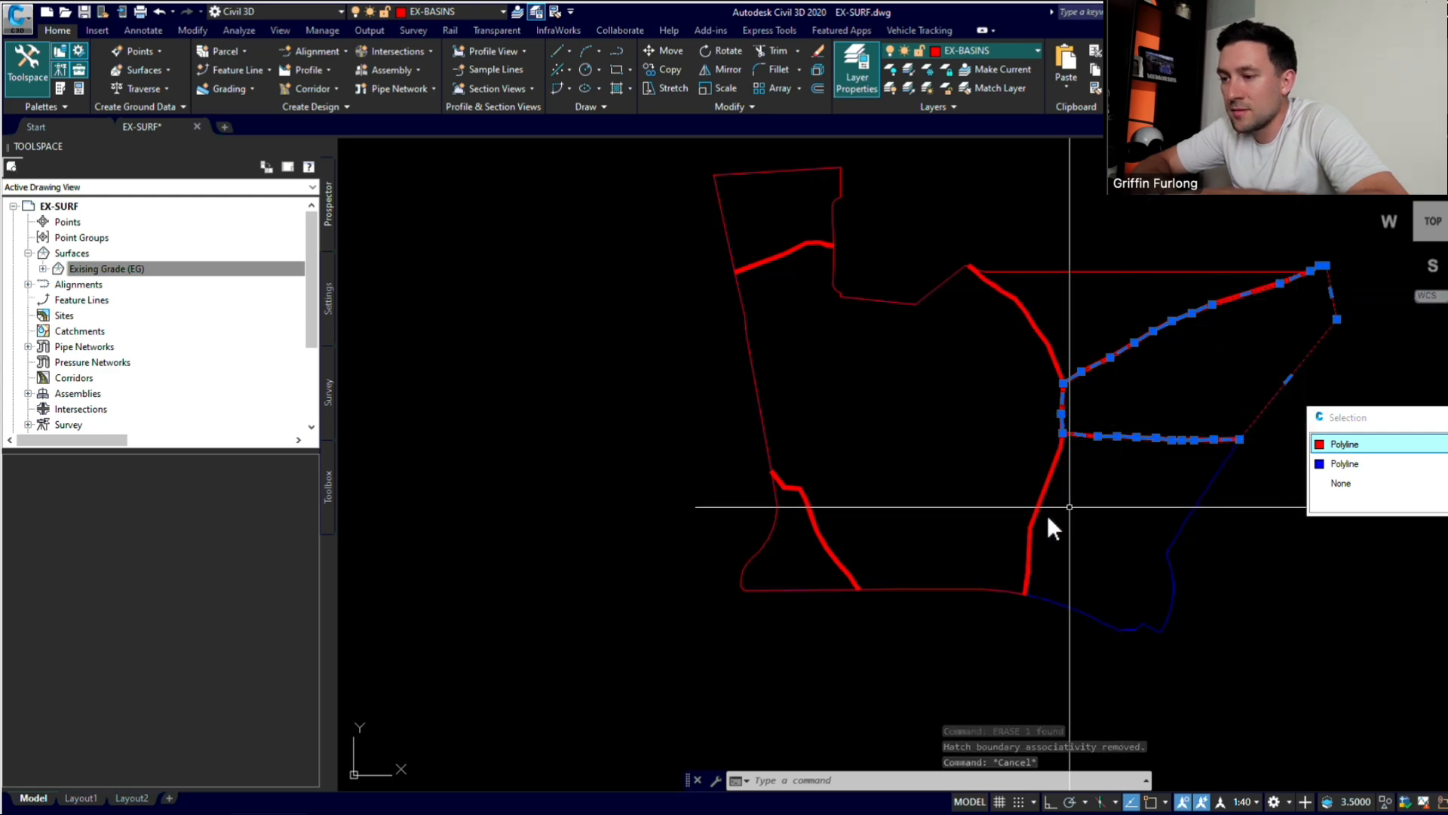
pyautogui.press('Escape')
pyautogui.click(985, 590)
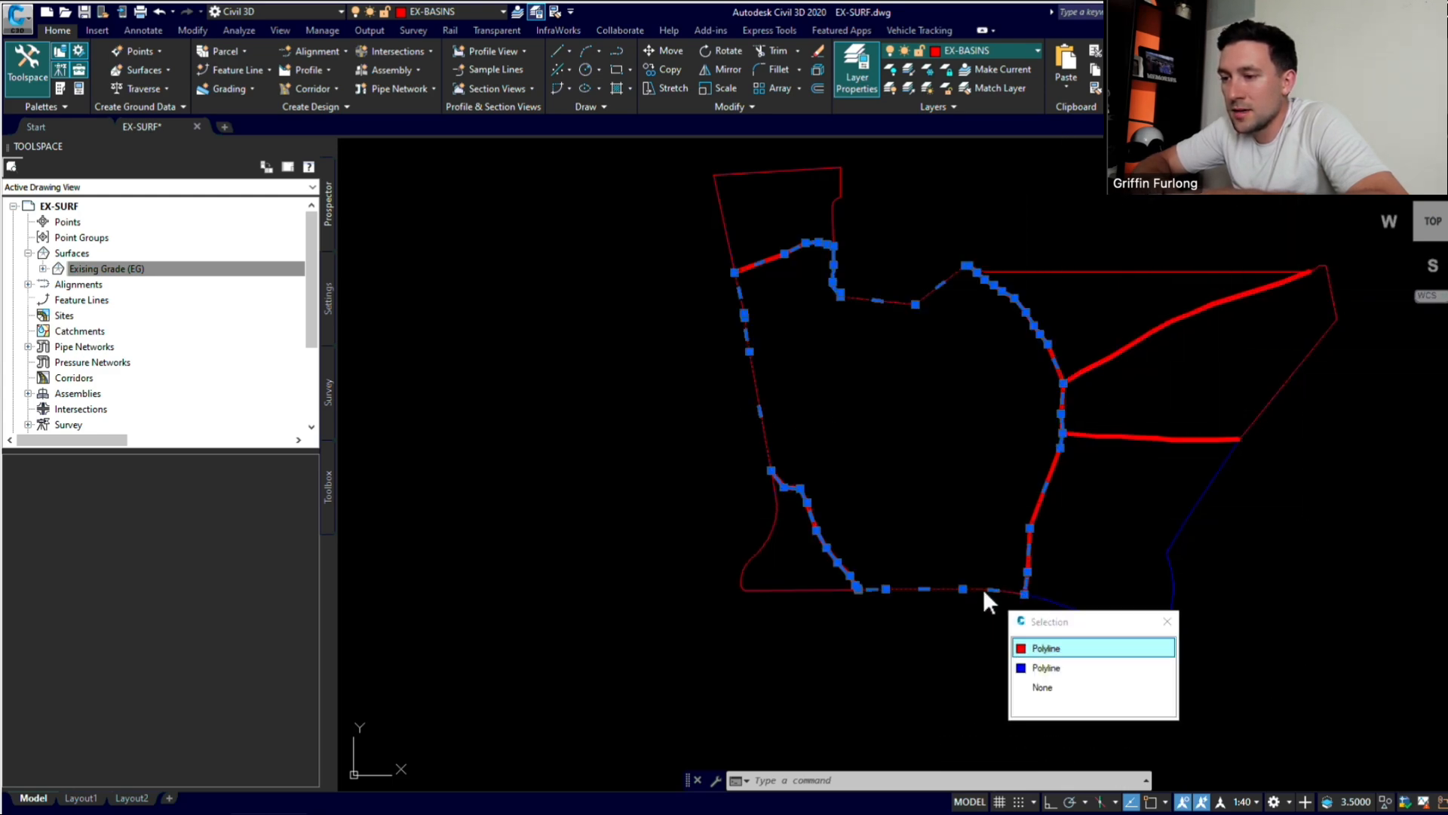
pyautogui.press('Escape')
pyautogui.click(798, 590)
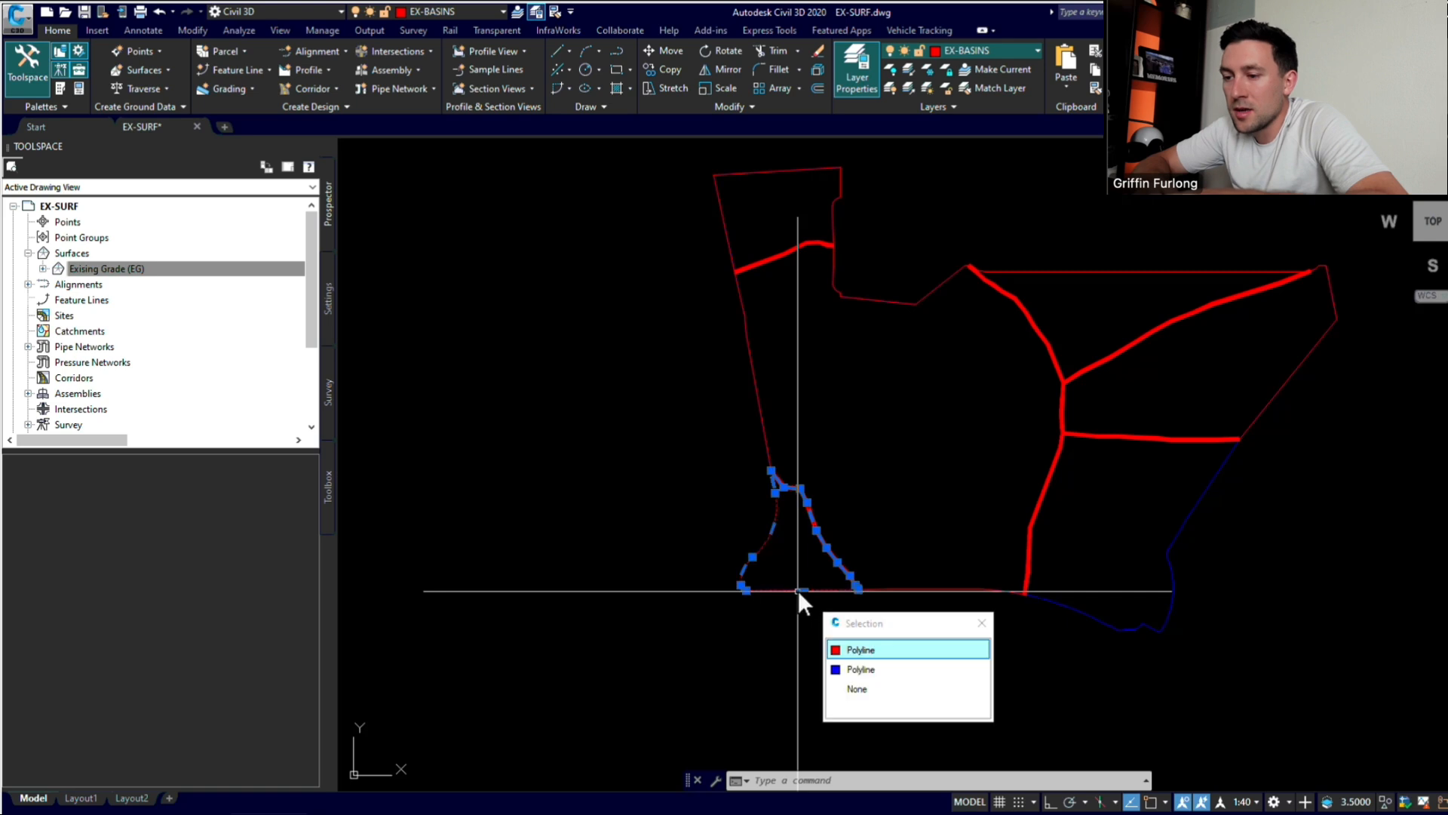
pyautogui.press('Escape')
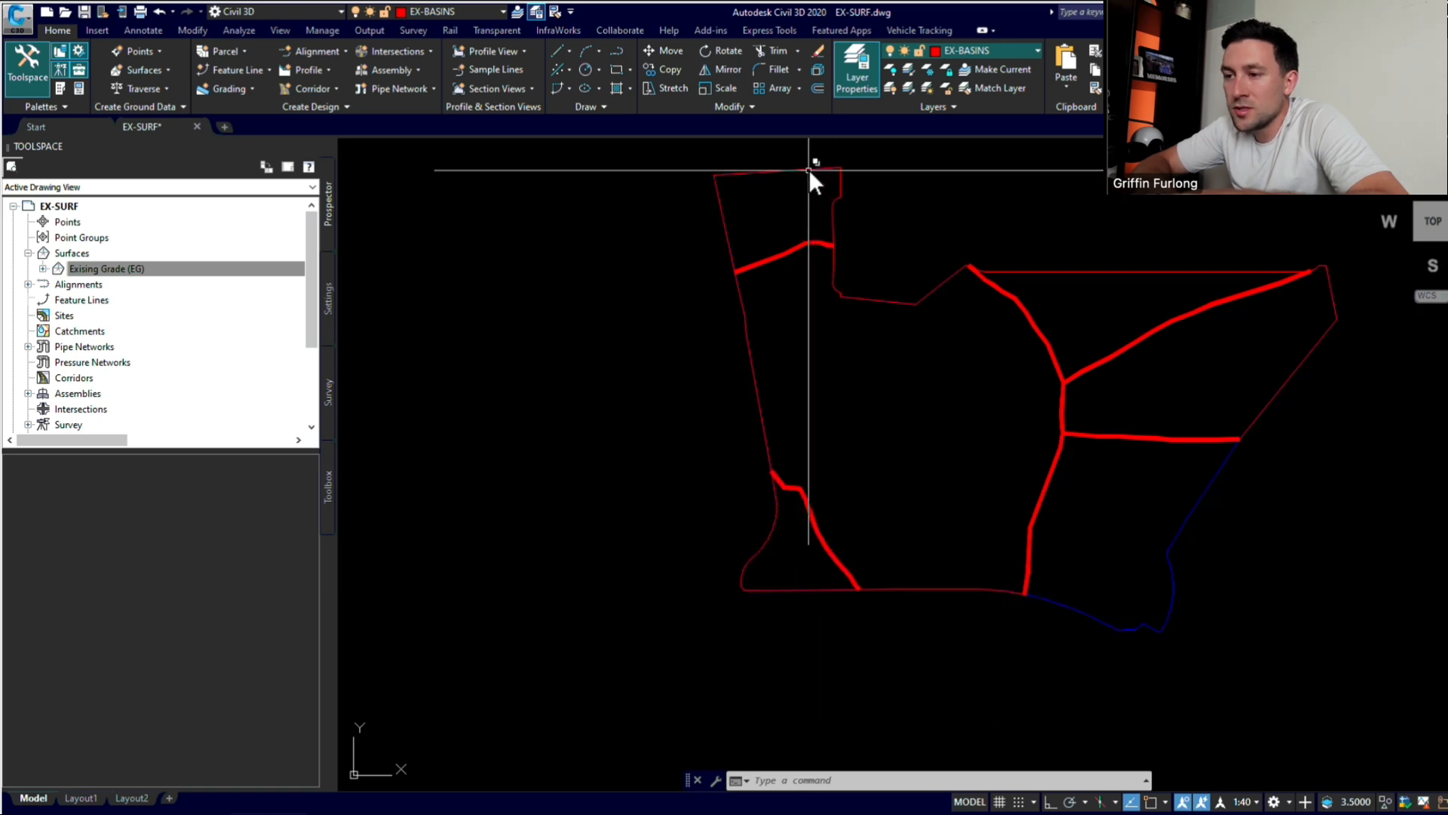
pyautogui.click(809, 169)
pyautogui.press('Escape')
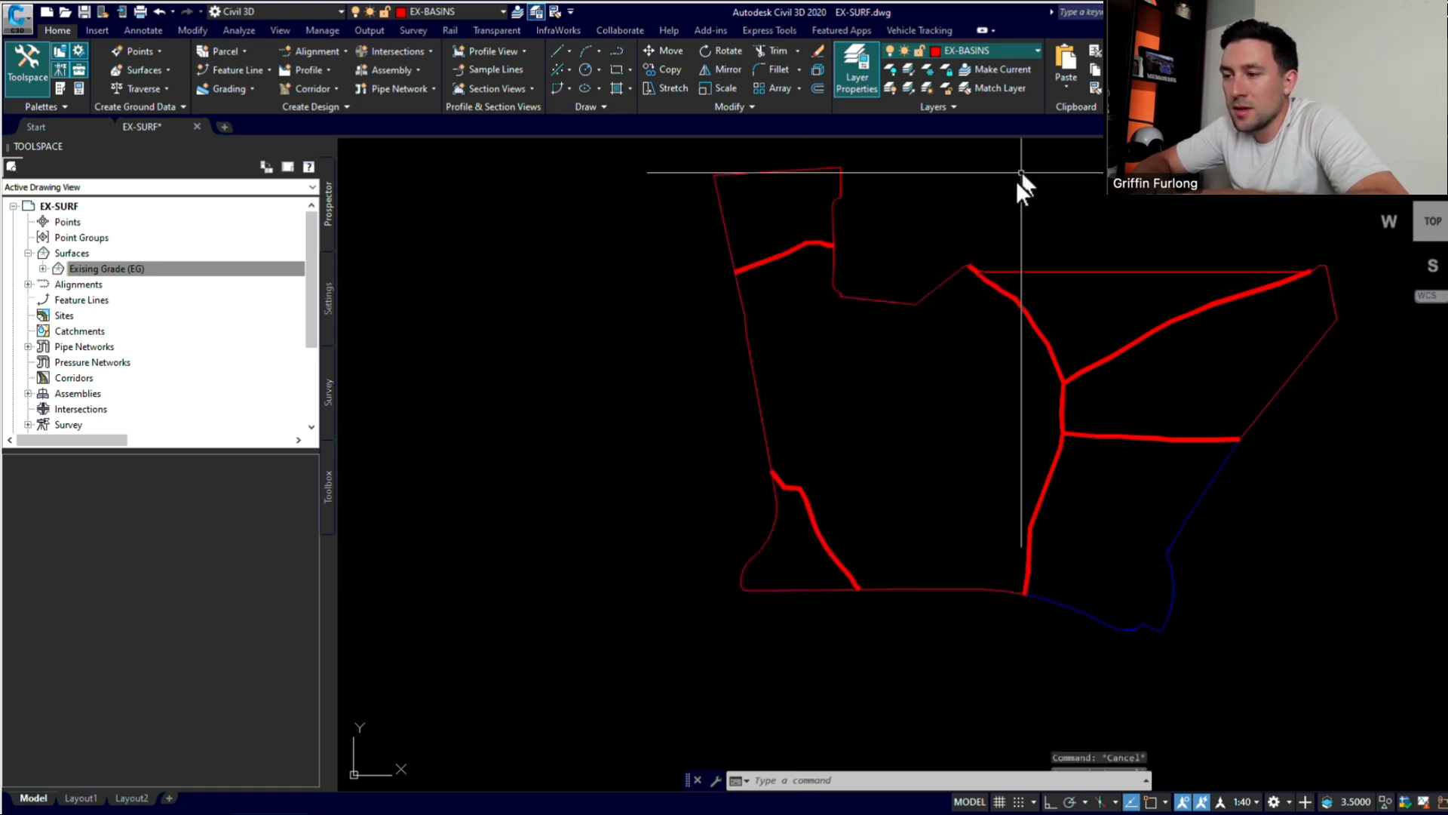
pyautogui.click(722, 204)
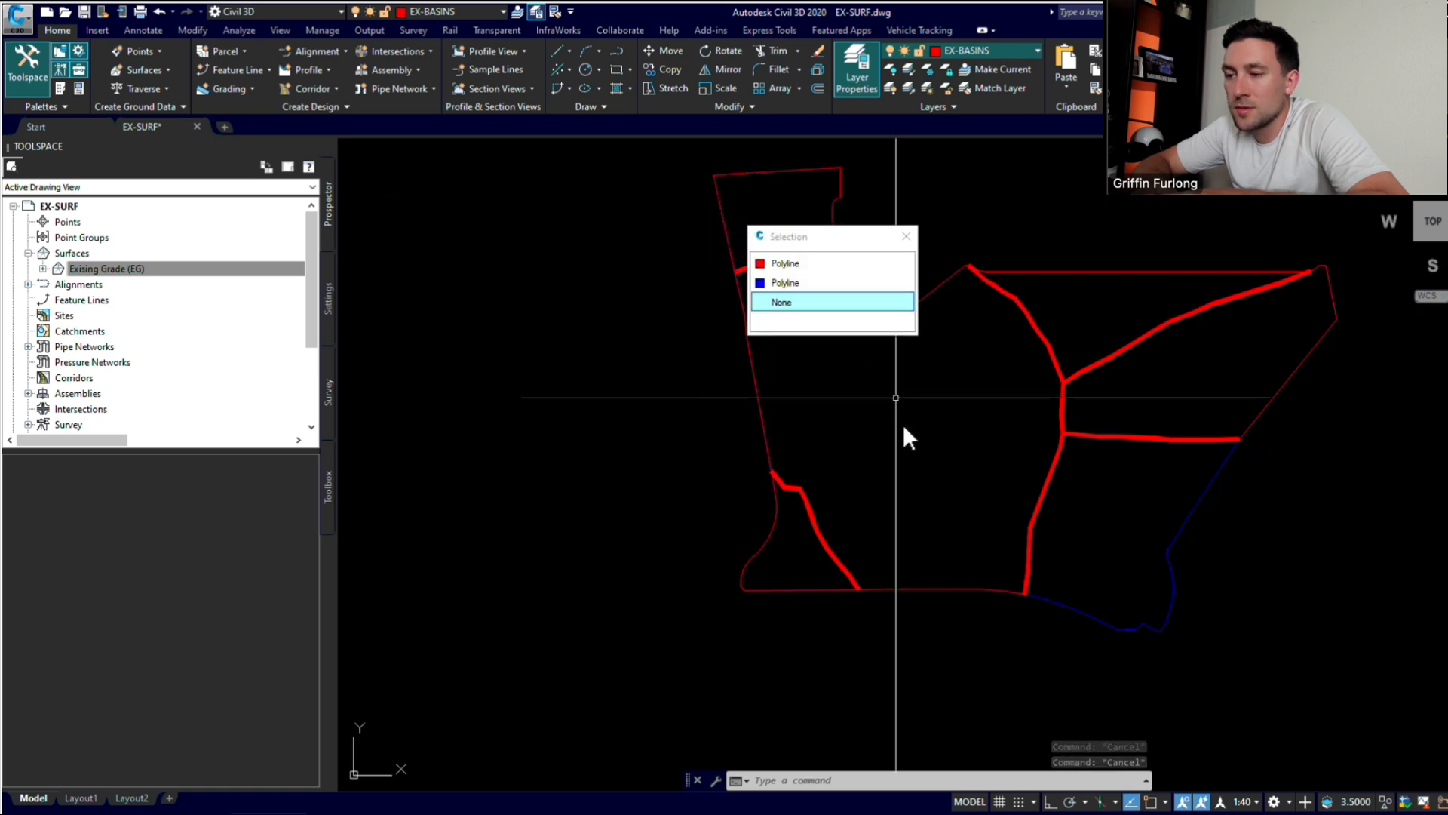
pyautogui.press('Escape')
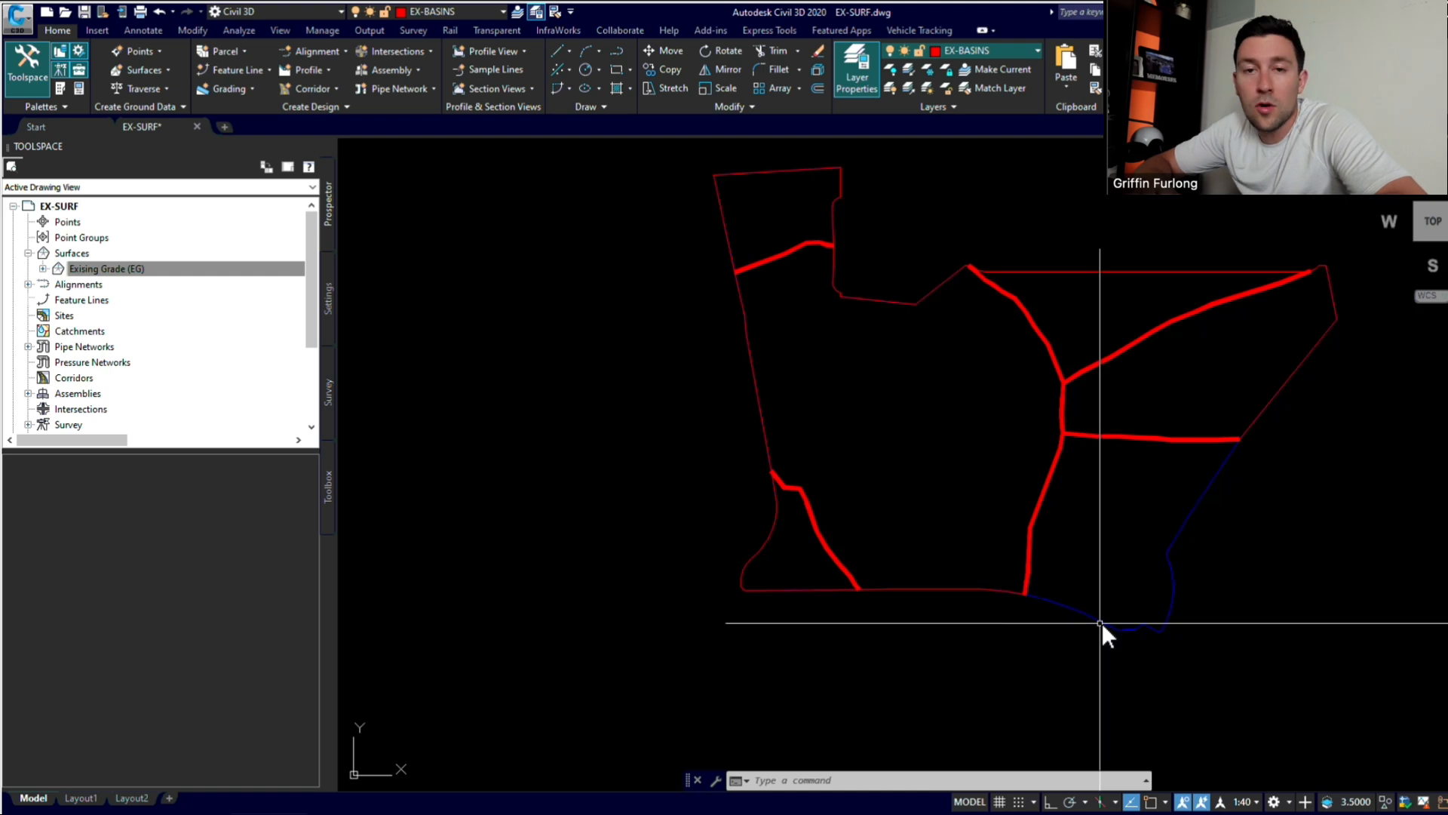
pyautogui.moveTo(1101, 622)
pyautogui.press('Escape')
pyautogui.press('Escape')
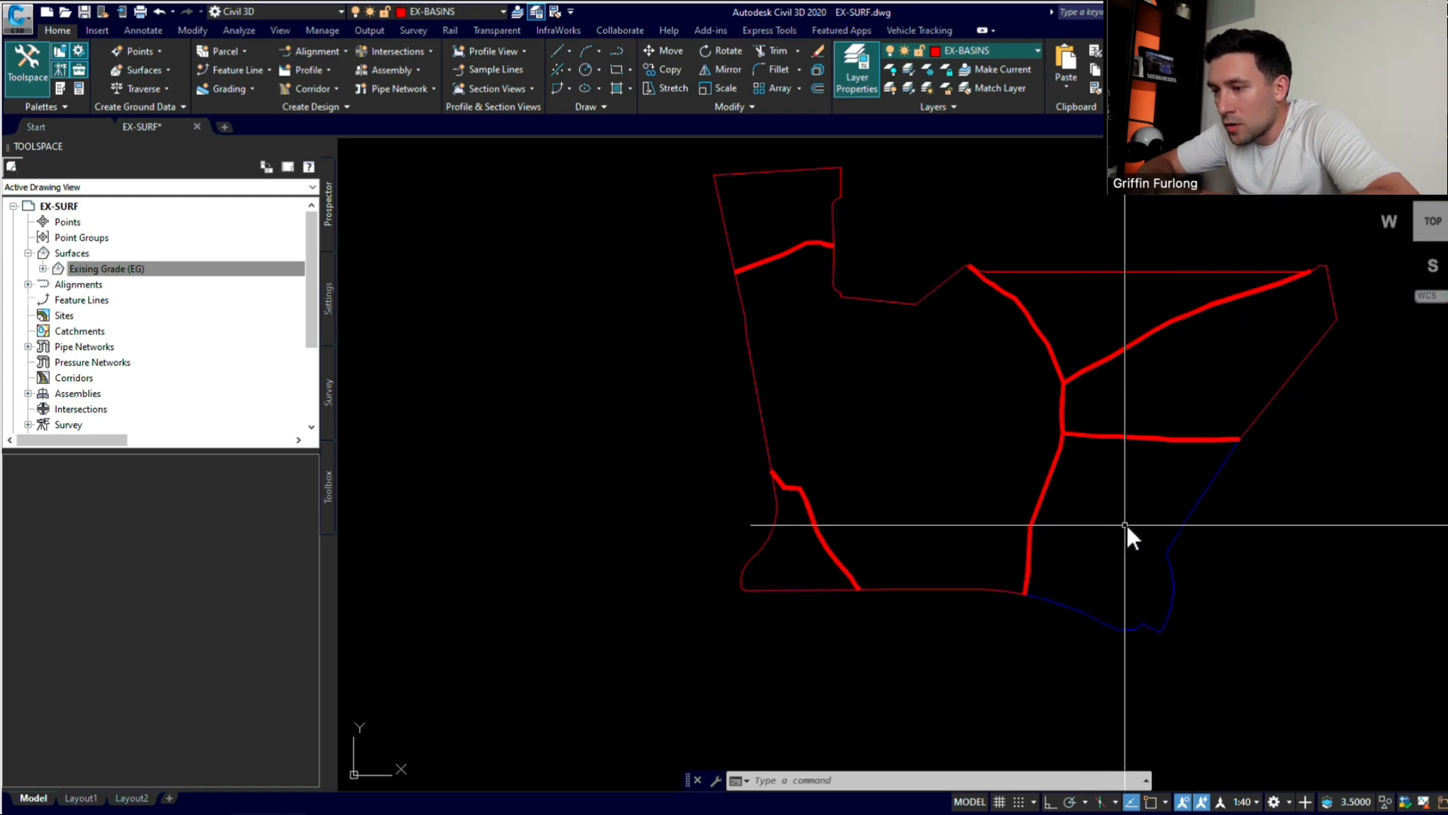
# Step: Hatch the southeast basin with a solid fill from an internal point and generate a boundary polyline from that hatch
pyautogui.write('hatch')
pyautogui.press('Return')
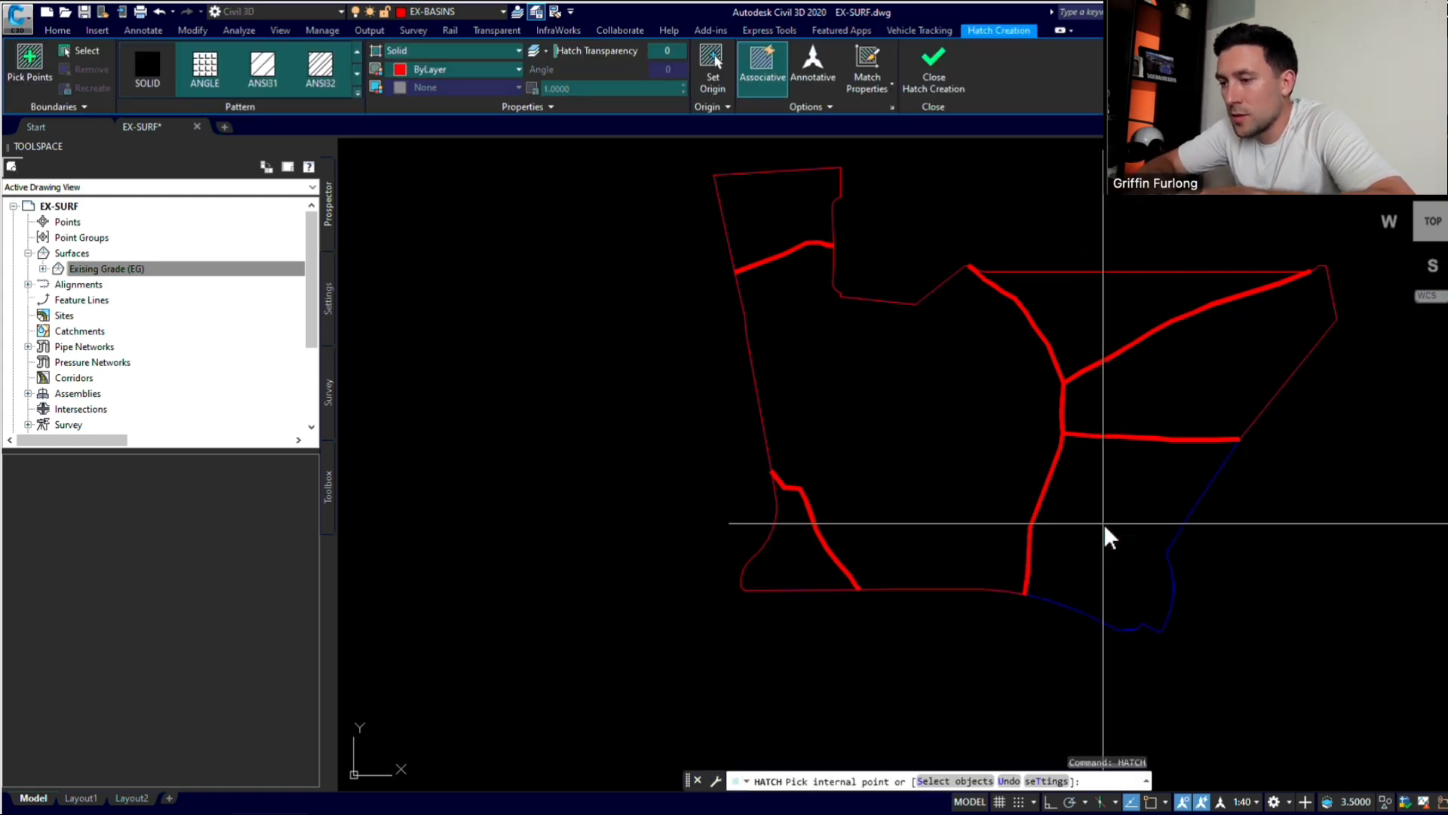
pyautogui.click(1103, 523)
pyautogui.press('Escape')
pyautogui.click(1115, 531)
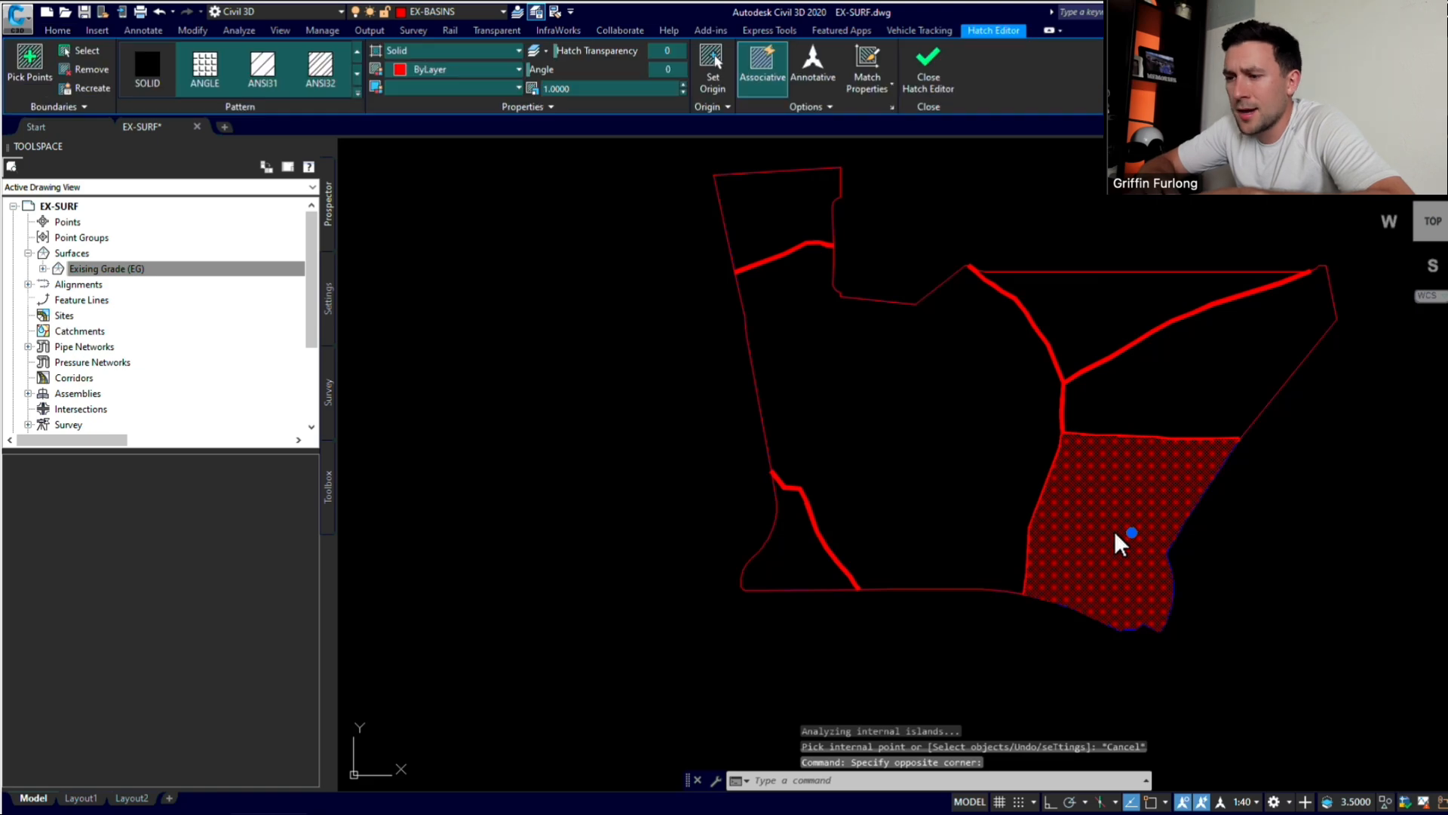
pyautogui.rightClick(1115, 531)
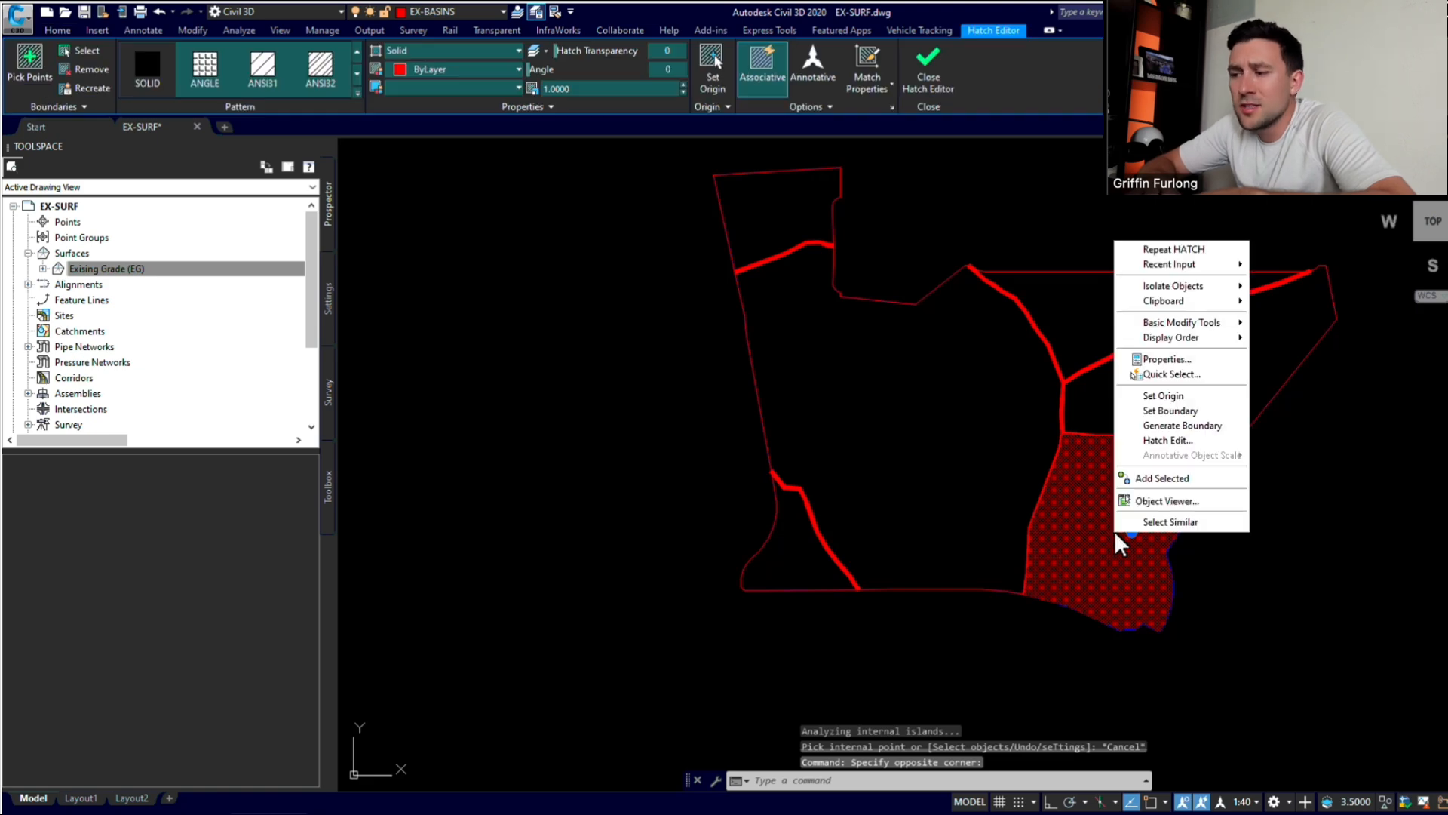
pyautogui.click(1184, 424)
pyautogui.press('Escape')
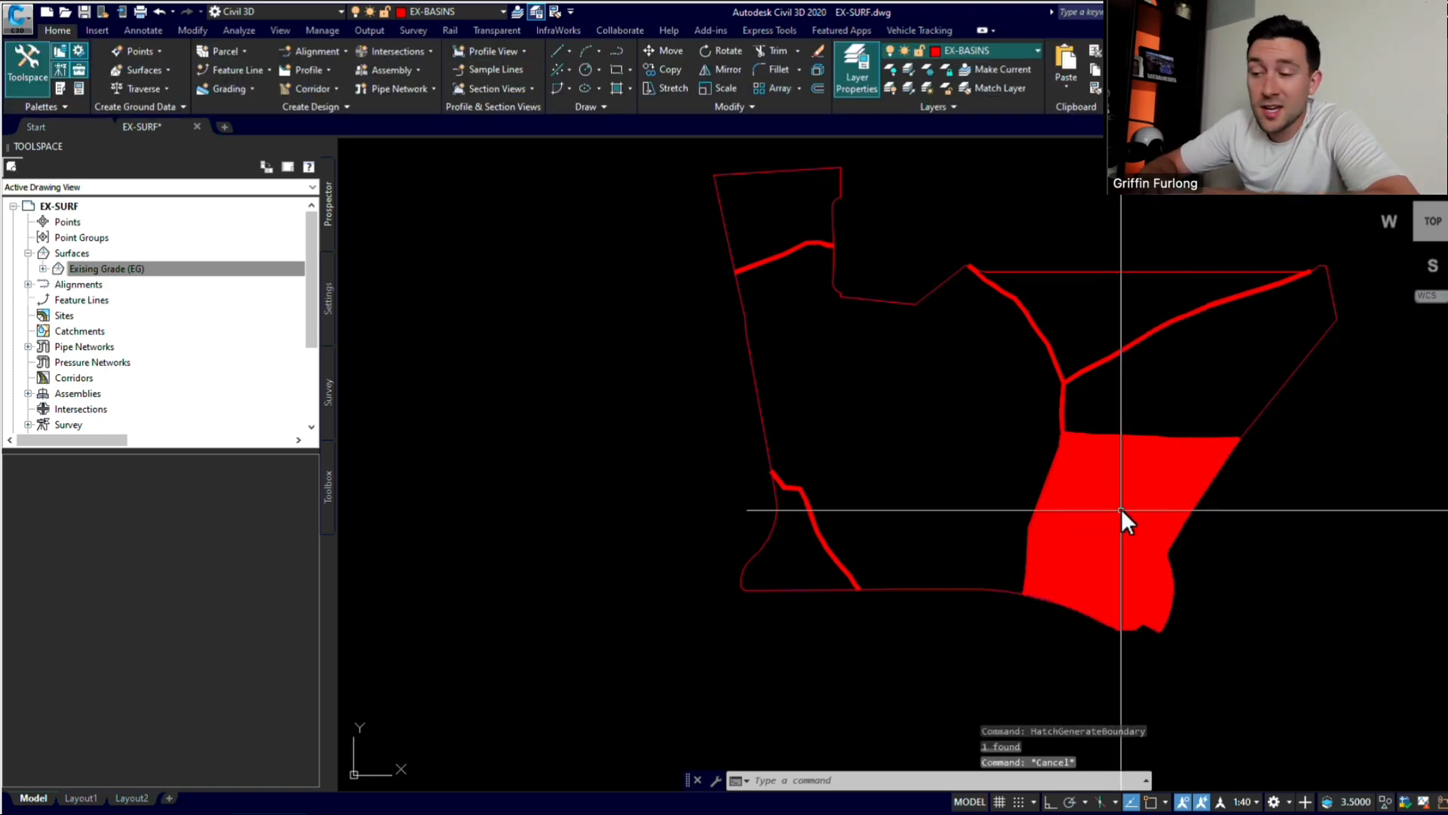
# Step: Erase the solid hatch from the southeast basin and check its boundary polyline by selecting it along the east edge
pyautogui.click(1121, 508)
pyautogui.click(1121, 508)
pyautogui.write('erase')
pyautogui.press('Return')
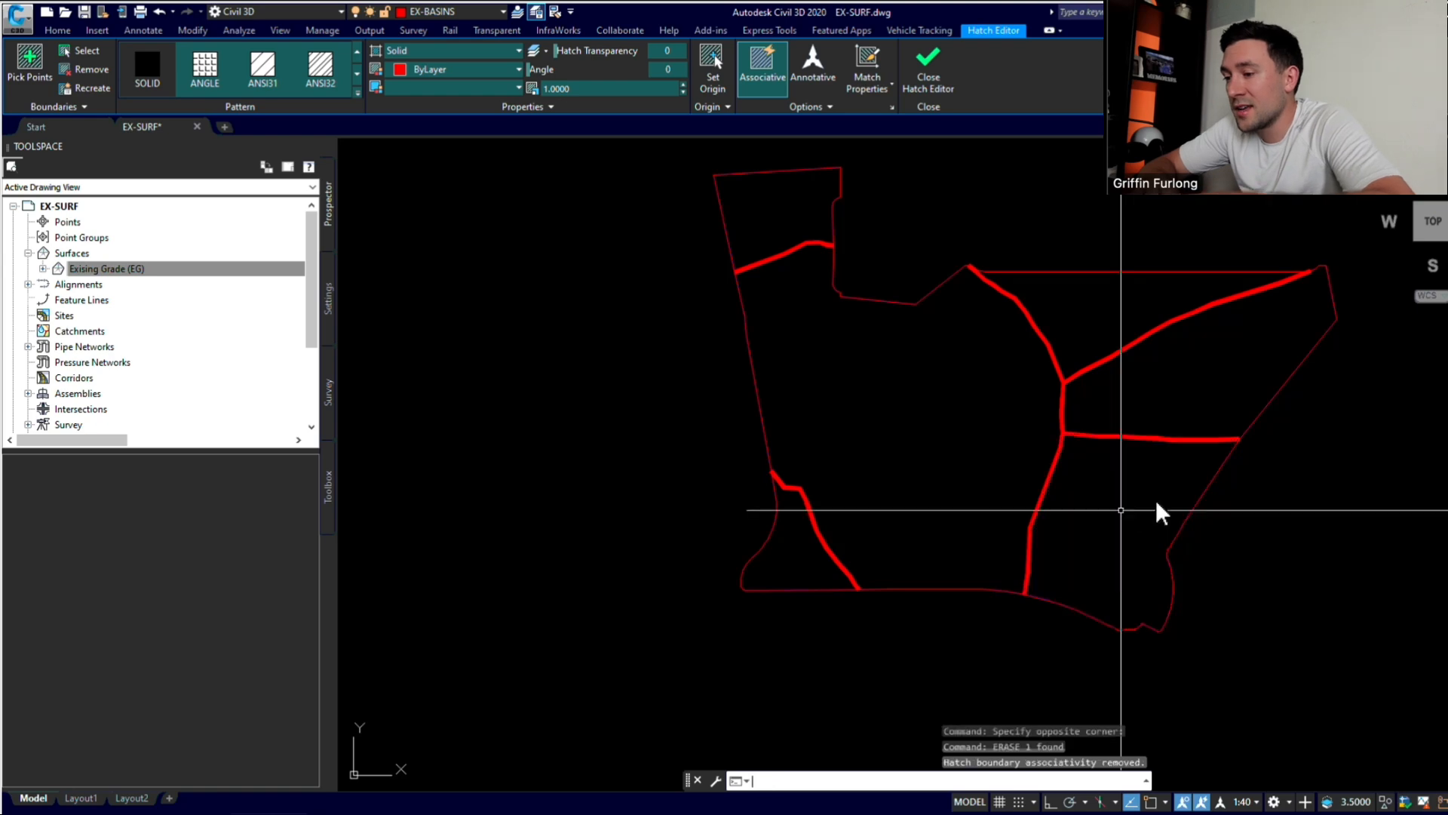
pyautogui.click(1193, 510)
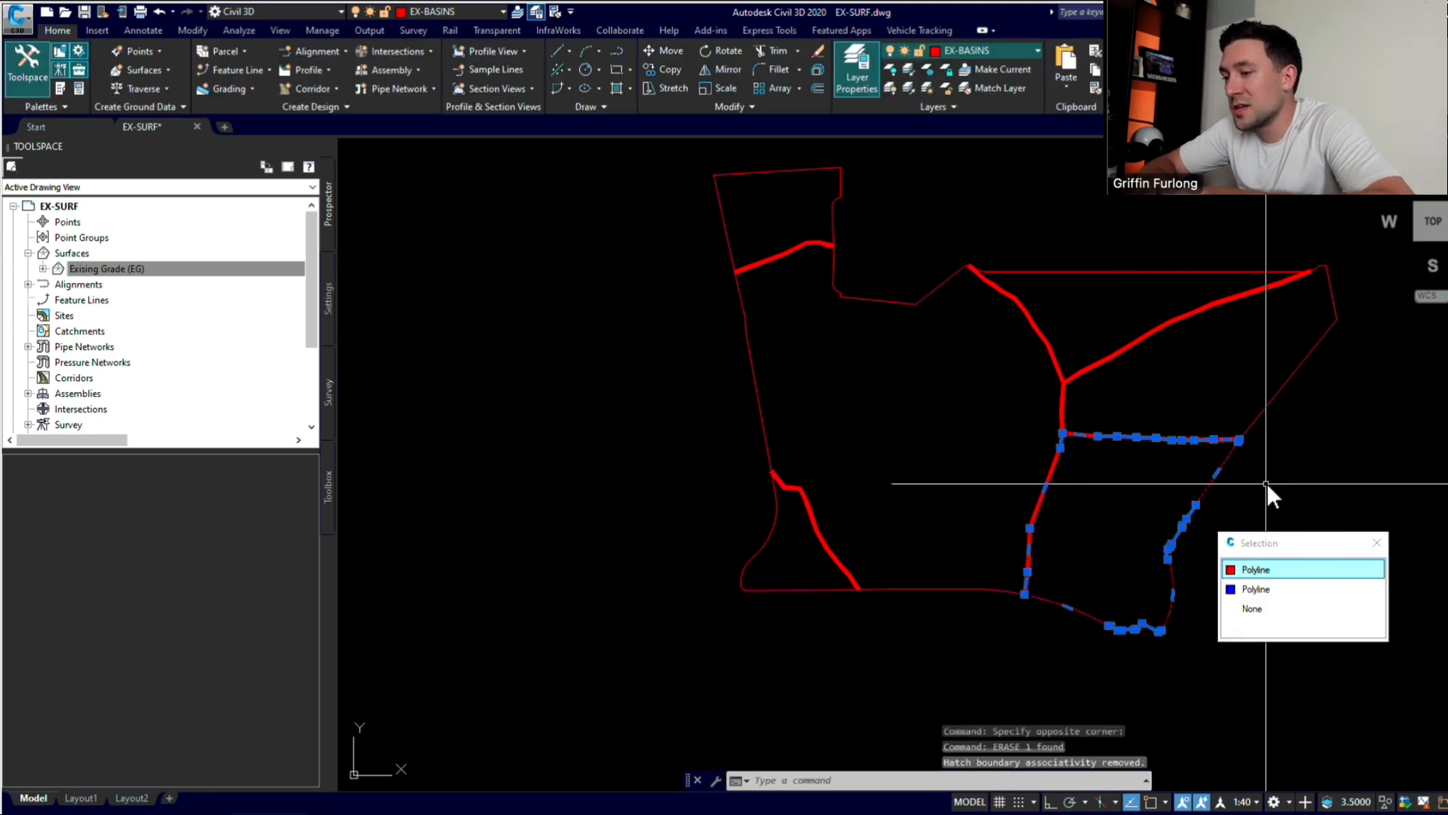
pyautogui.press('Escape')
pyautogui.write('pe')
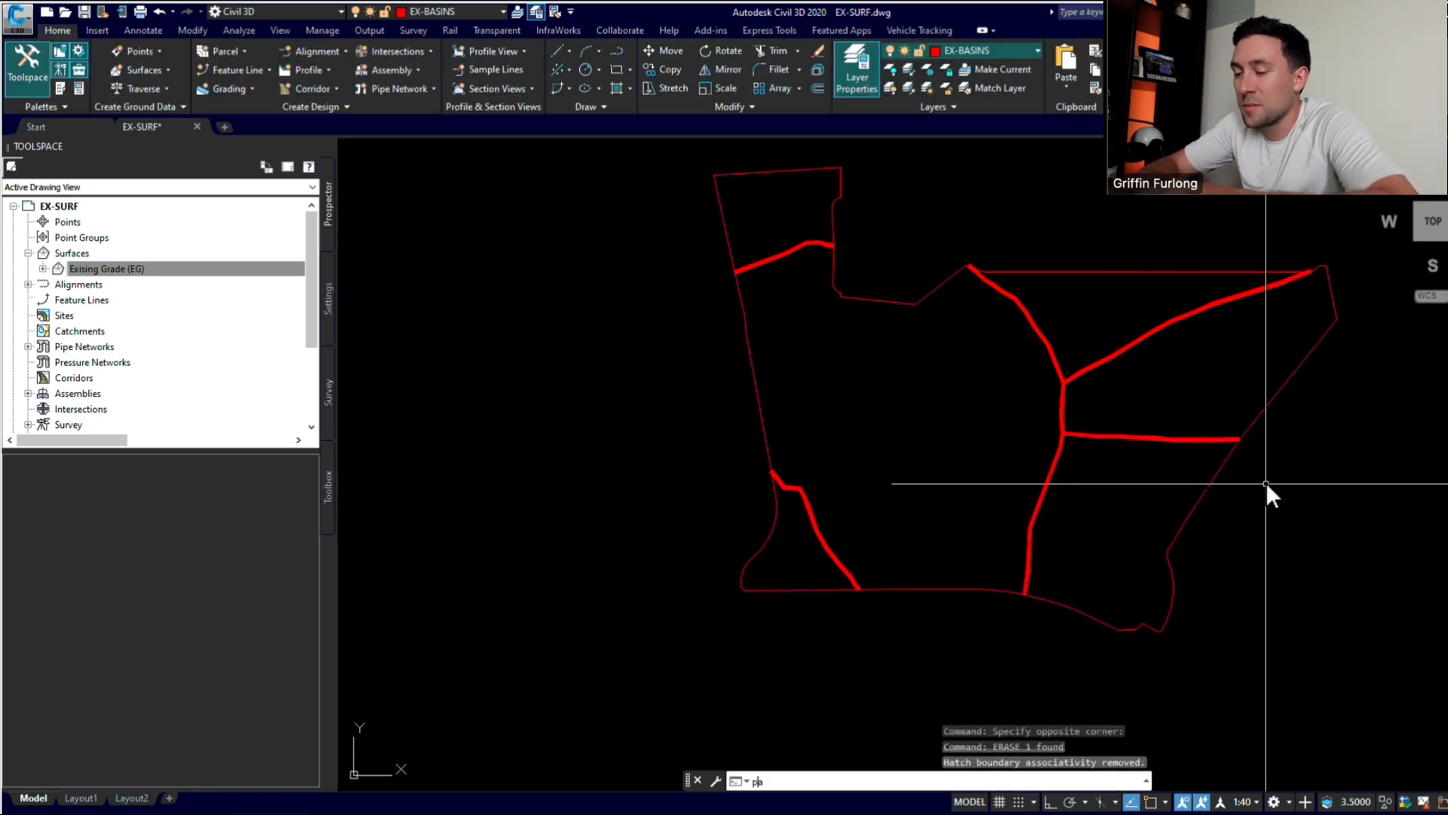
pyautogui.press('Return')
pyautogui.moveTo(1296, 464); pyautogui.dragTo(1205, 486)
pyautogui.press('Escape')
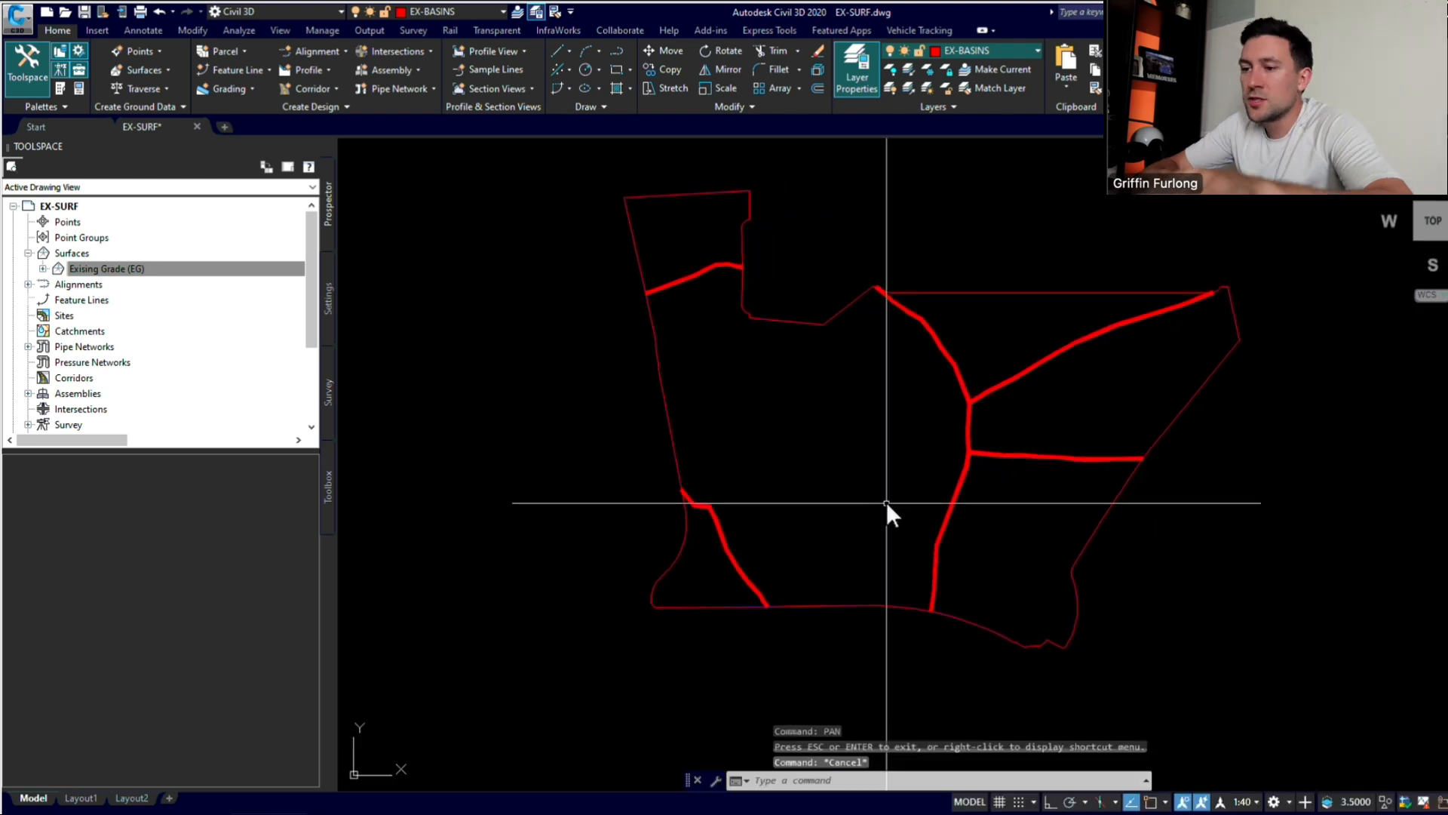